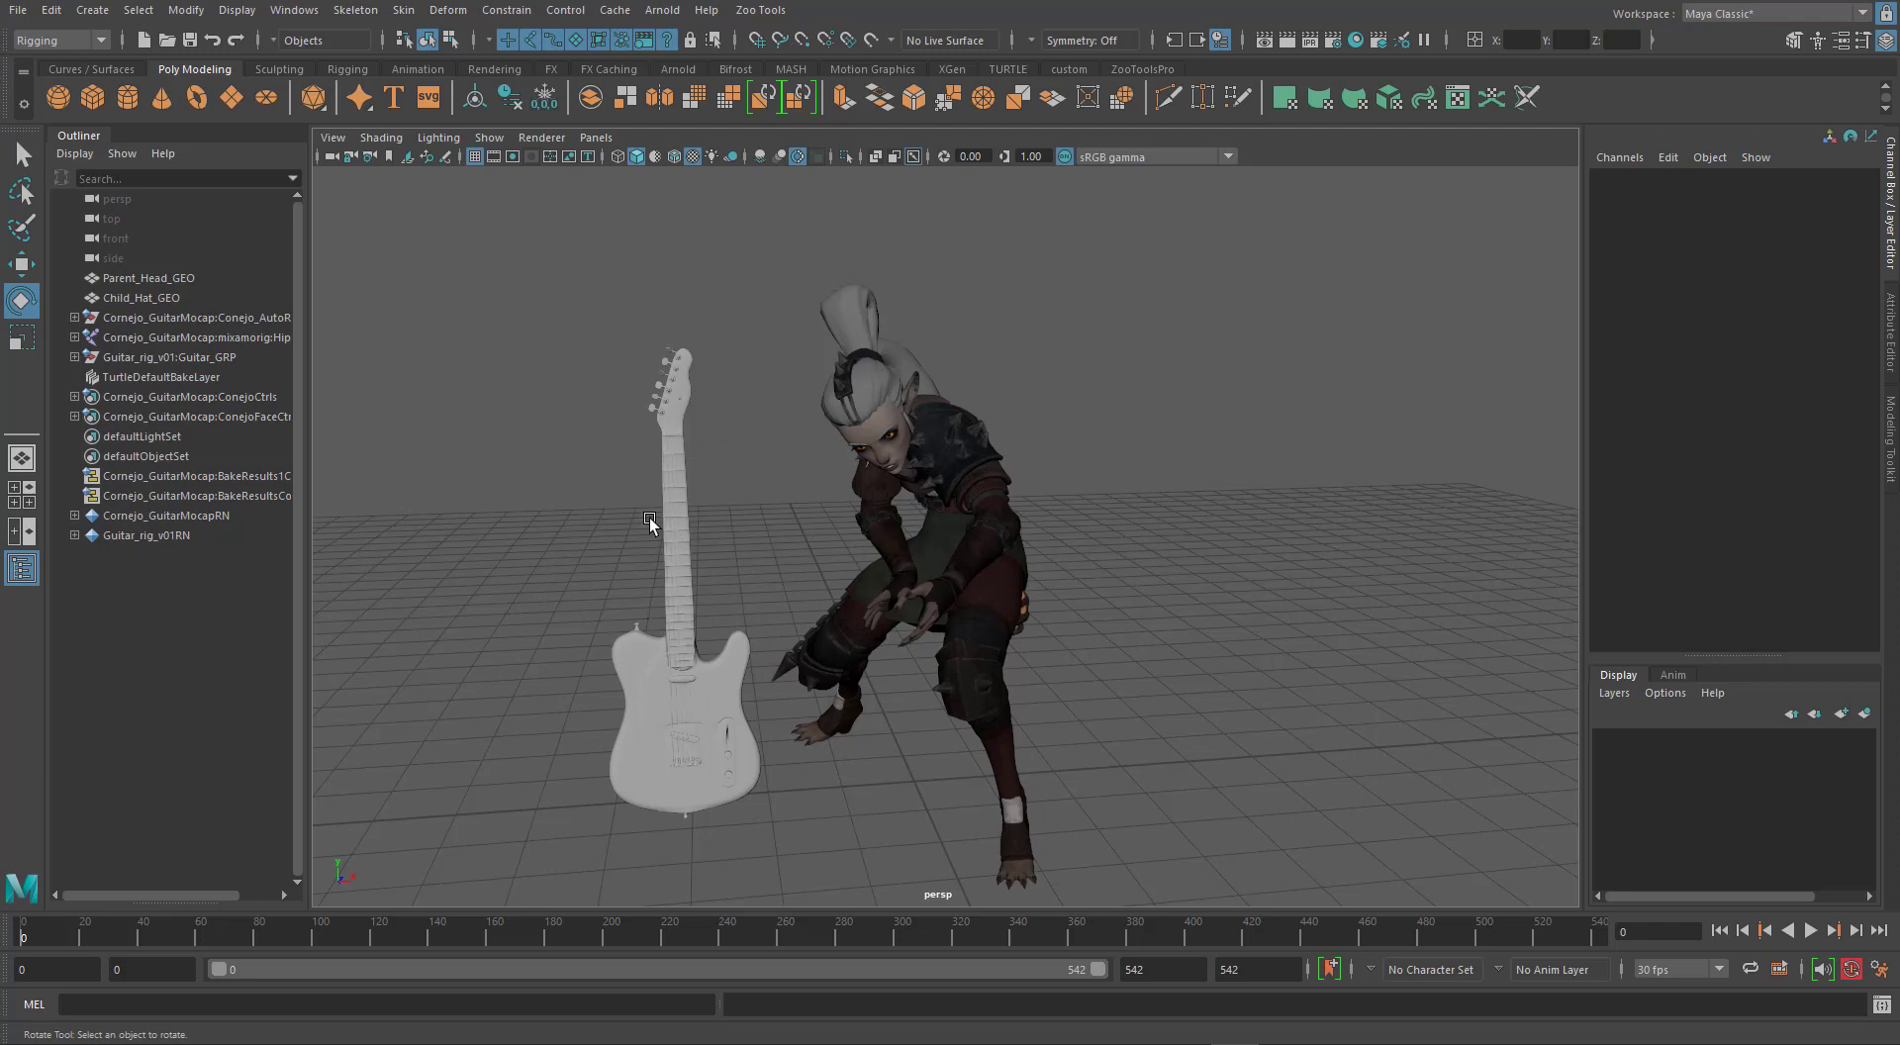
Play back the character's motion-capture animation and stop it at frame 226.
{"action": "key", "text": "alt+v"}
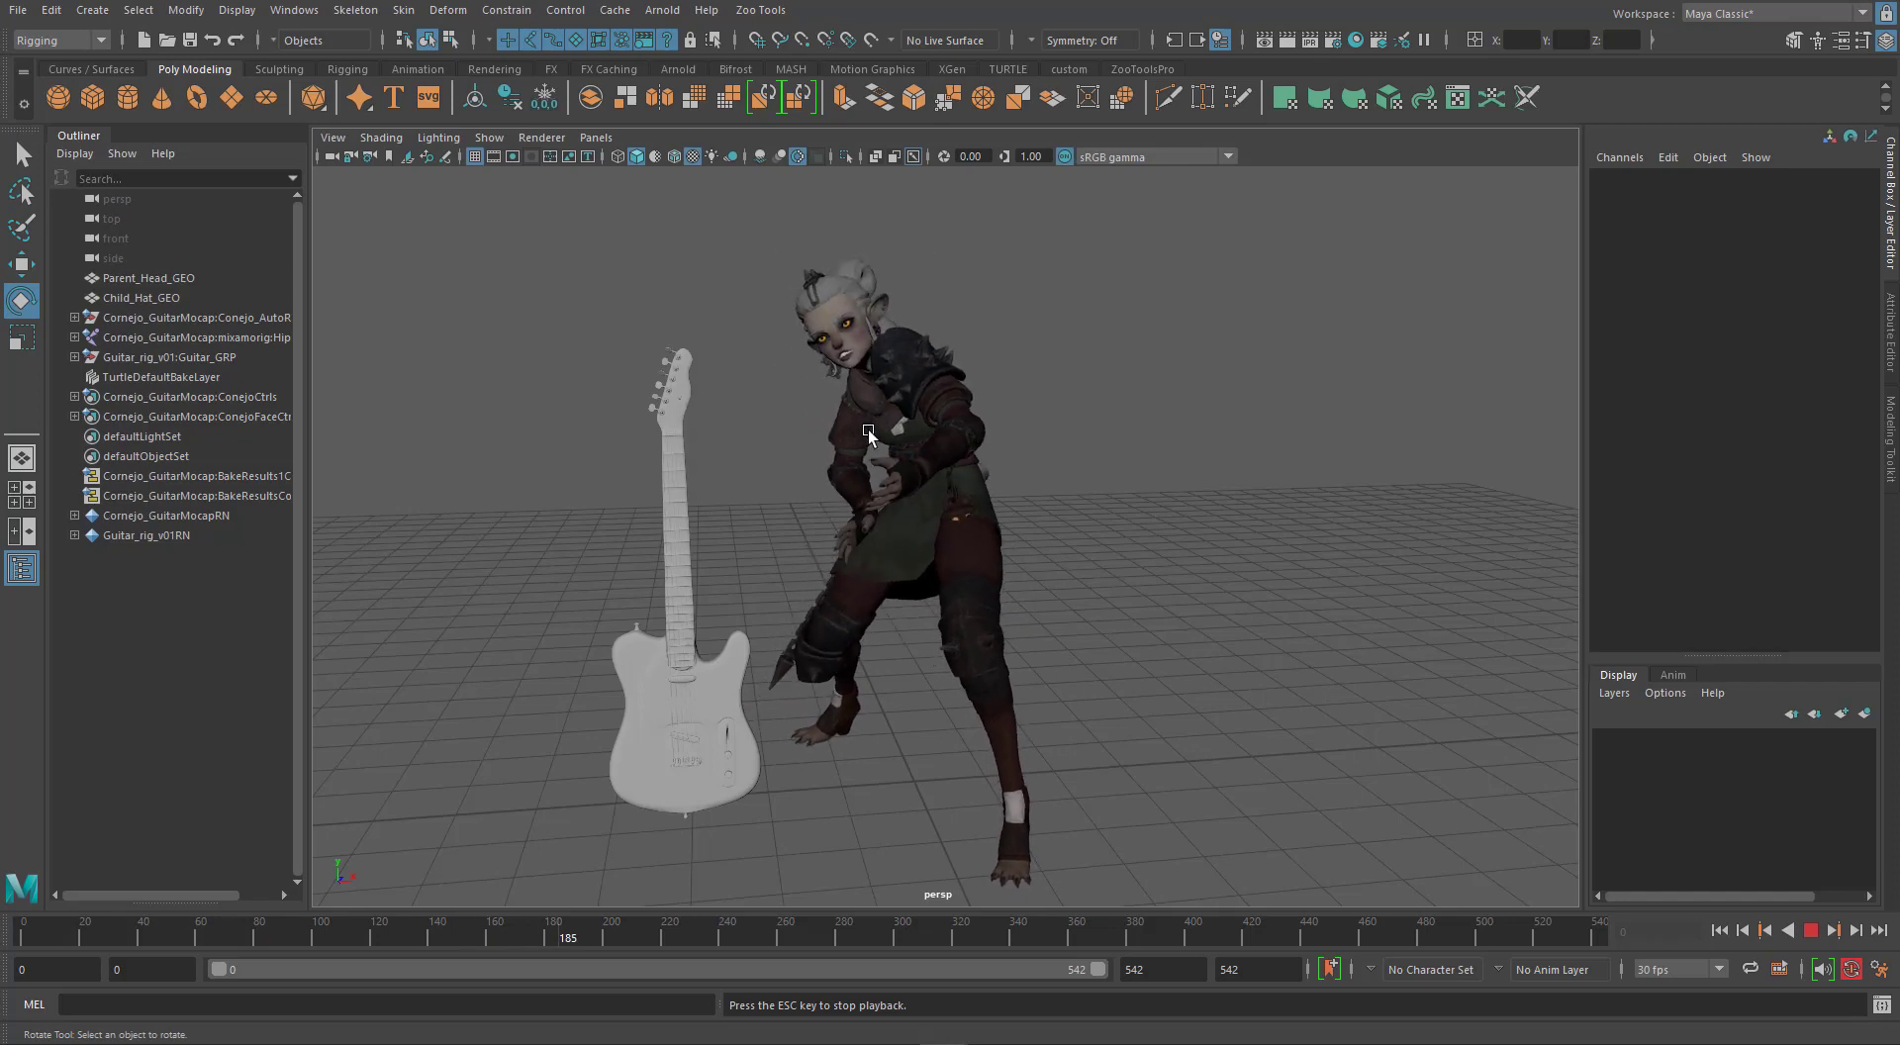
{"action": "key", "text": "Escape"}
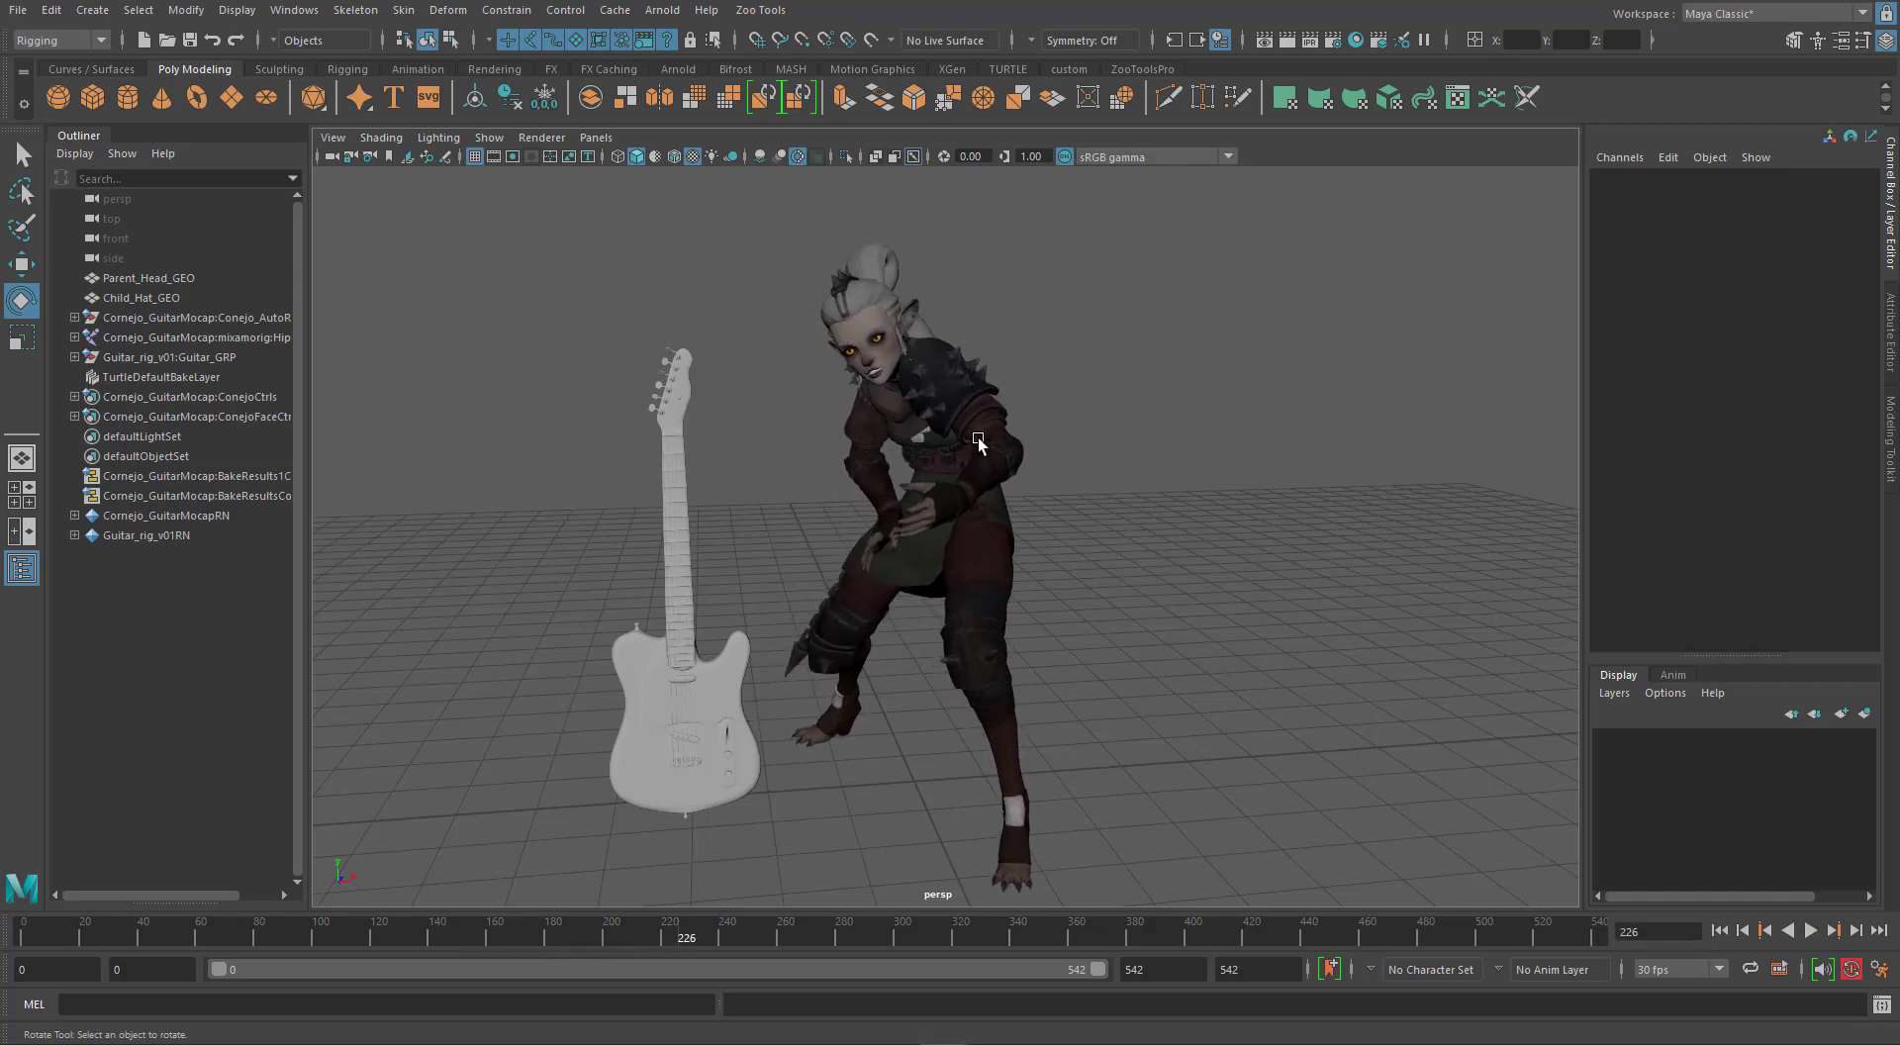
{"action": "left_click_drag", "start_coordinate": [978, 442], "coordinate": [980, 552], "text": "alt"}
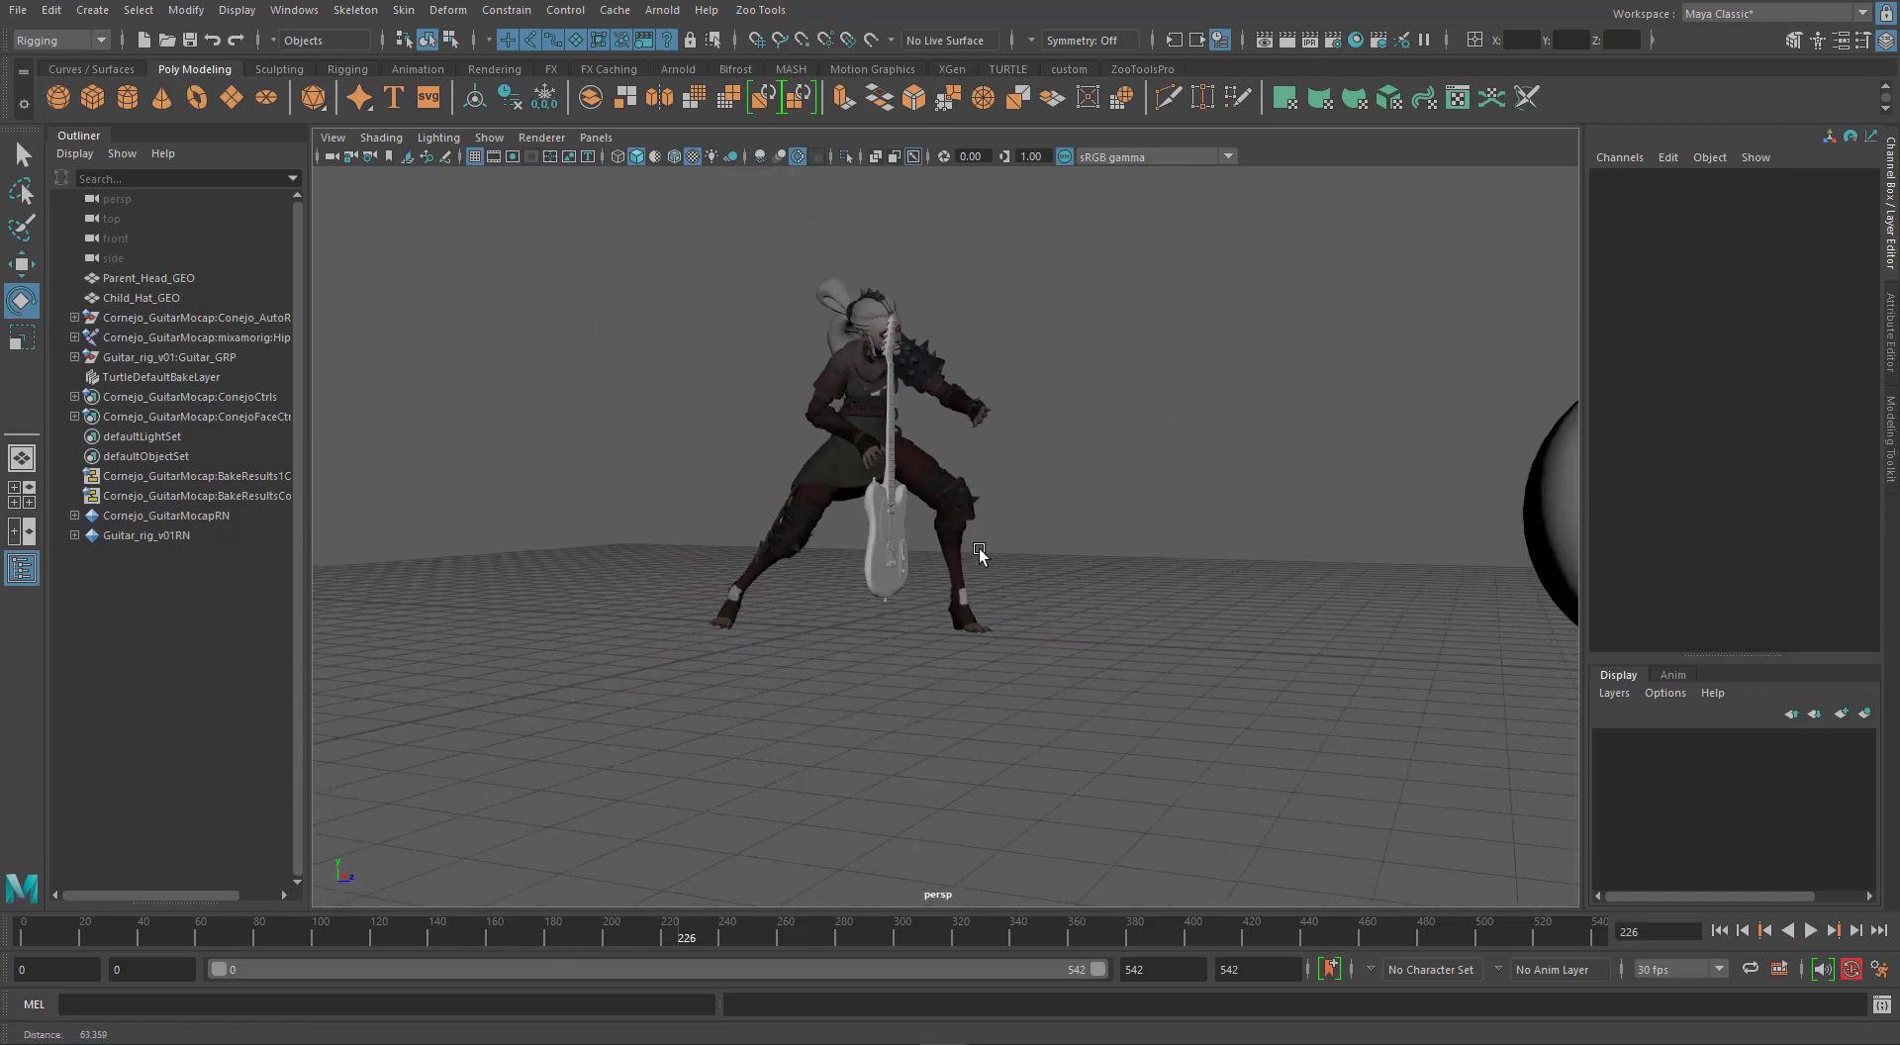
Frame the Parent_Head_GEO sphere and the Child_Hat_GEO hat in the perspective view with nothing selected.
{"action": "middle_click_drag", "start_coordinate": [980, 552], "coordinate": [606, 519], "text": "alt"}
{"action": "left_click_drag", "start_coordinate": [729, 546], "coordinate": [762, 536], "text": "alt"}
{"action": "left_click_drag", "start_coordinate": [636, 306], "coordinate": [1118, 554]}
{"action": "key", "text": "f"}
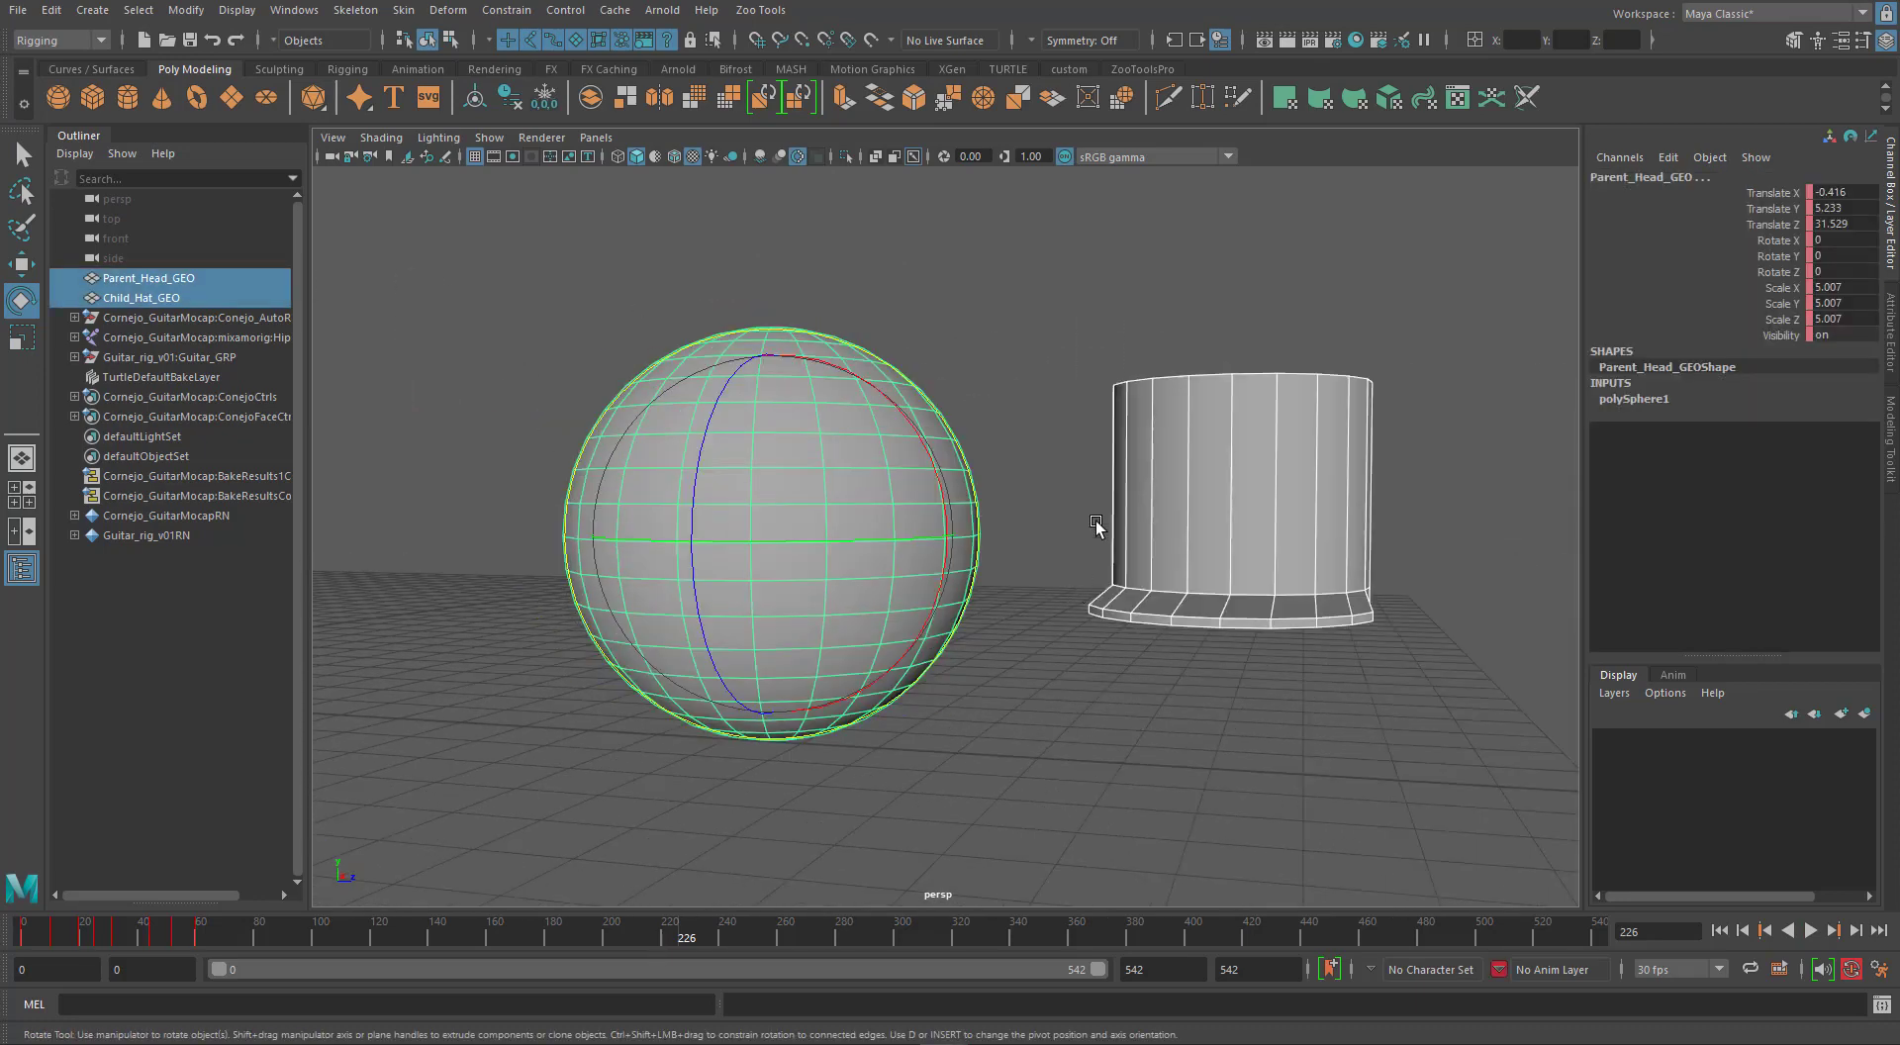
{"action": "left_click", "coordinate": [1049, 282]}
{"action": "left_click_drag", "start_coordinate": [942, 484], "coordinate": [995, 498], "text": "alt"}
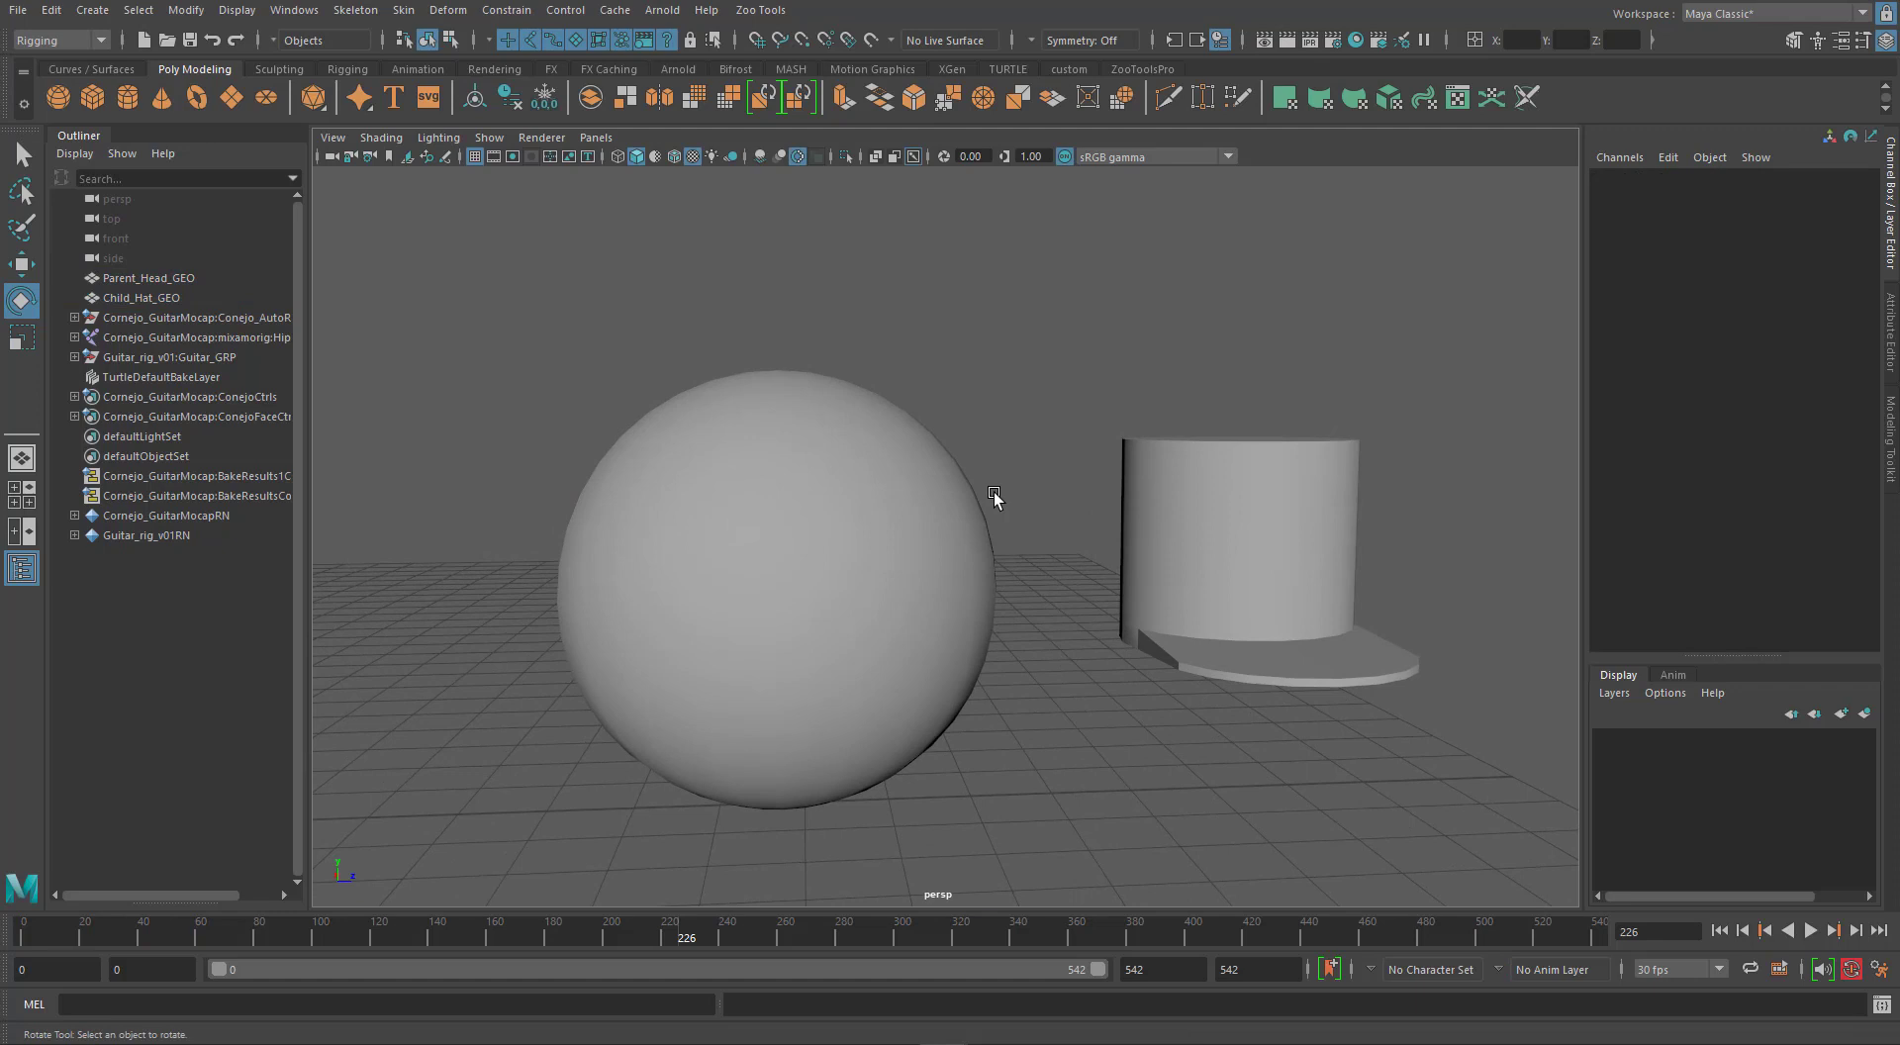
{"action": "key", "text": "q"}
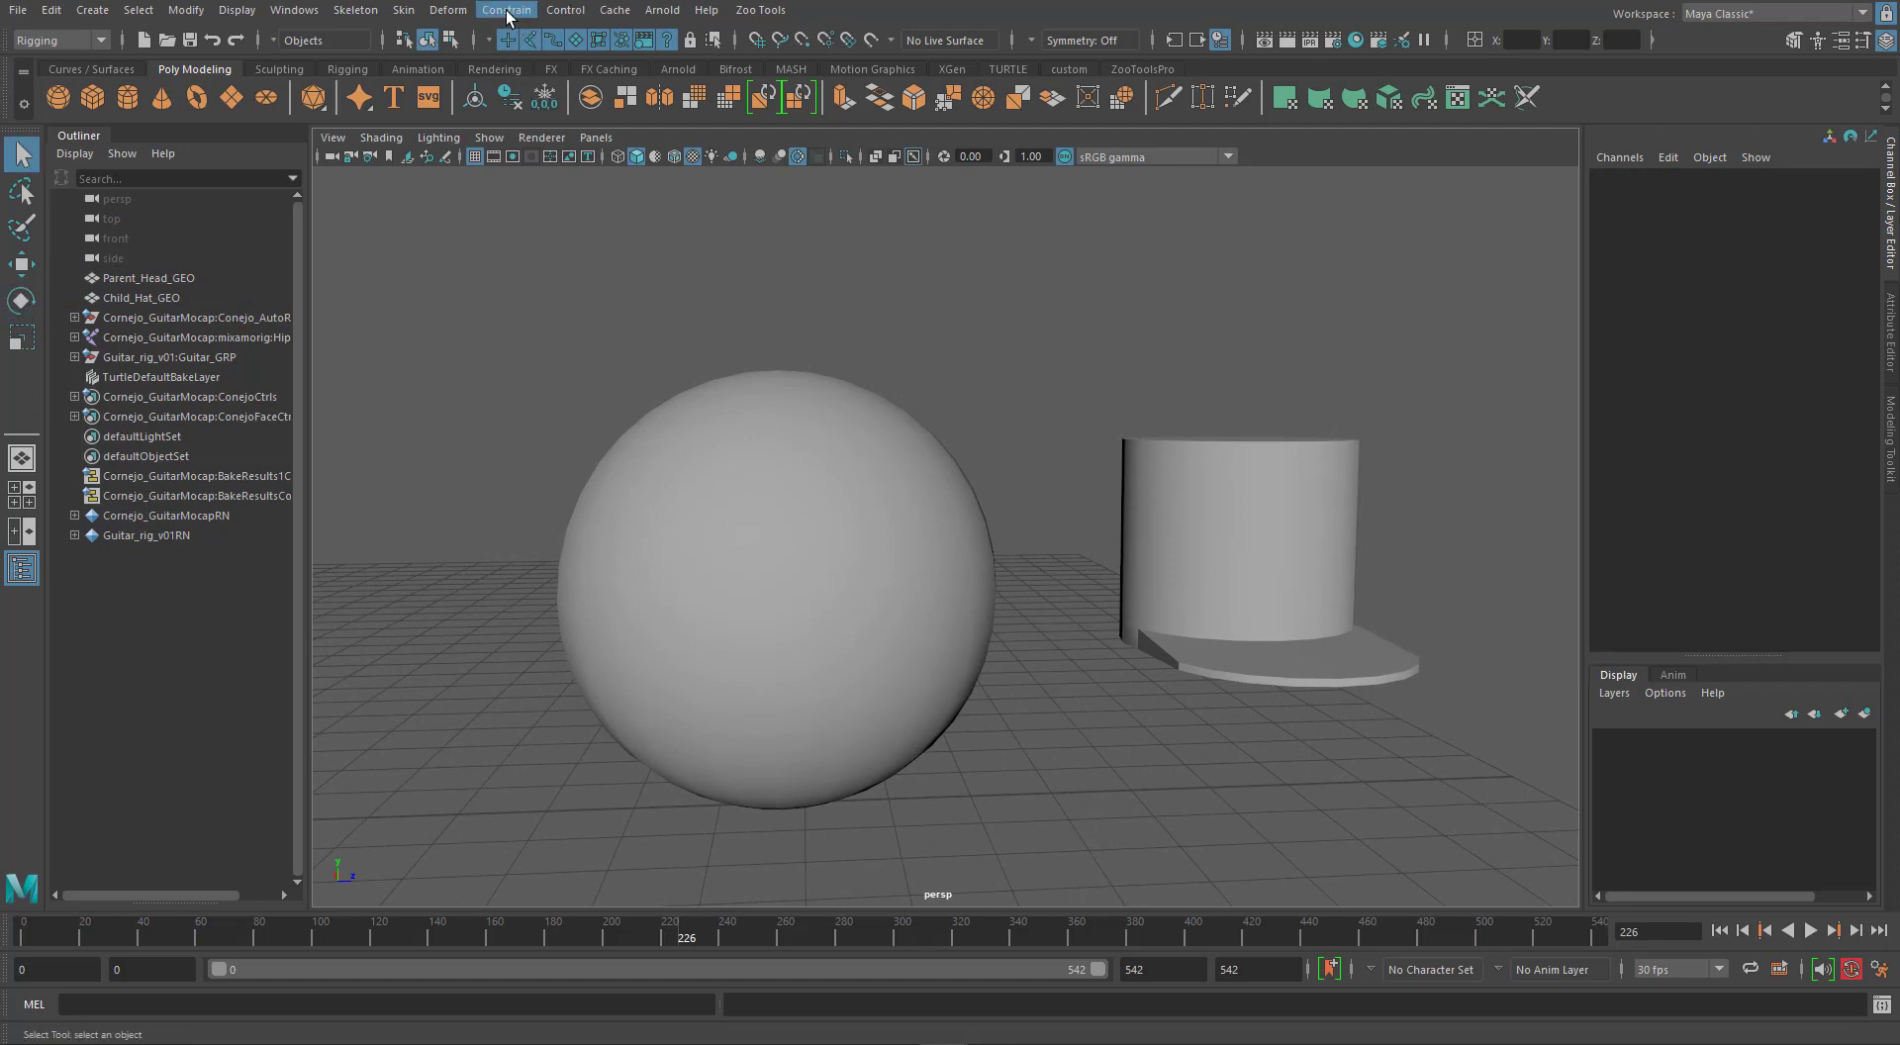
Switch to the Animation menu set and open the Parent constraint's options beside the two objects.
{"action": "left_click", "coordinate": [73, 41]}
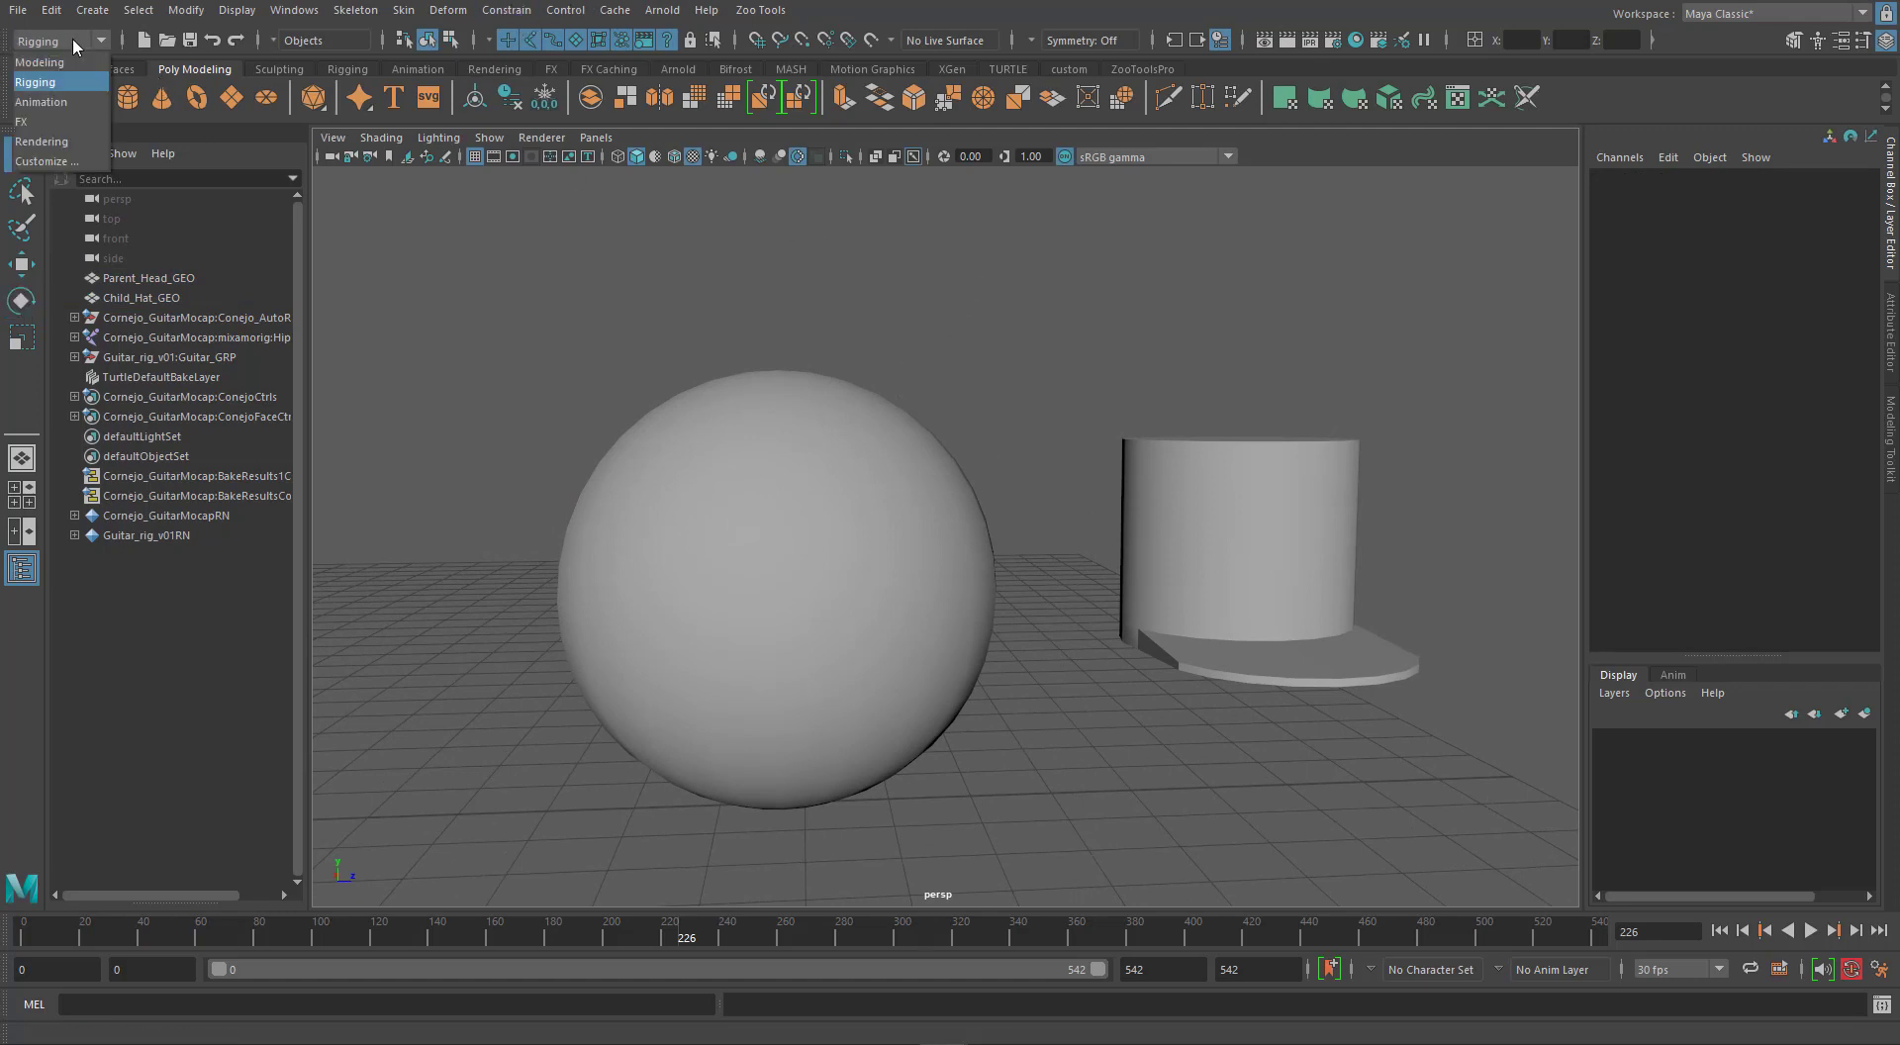
{"action": "left_click", "coordinate": [50, 102]}
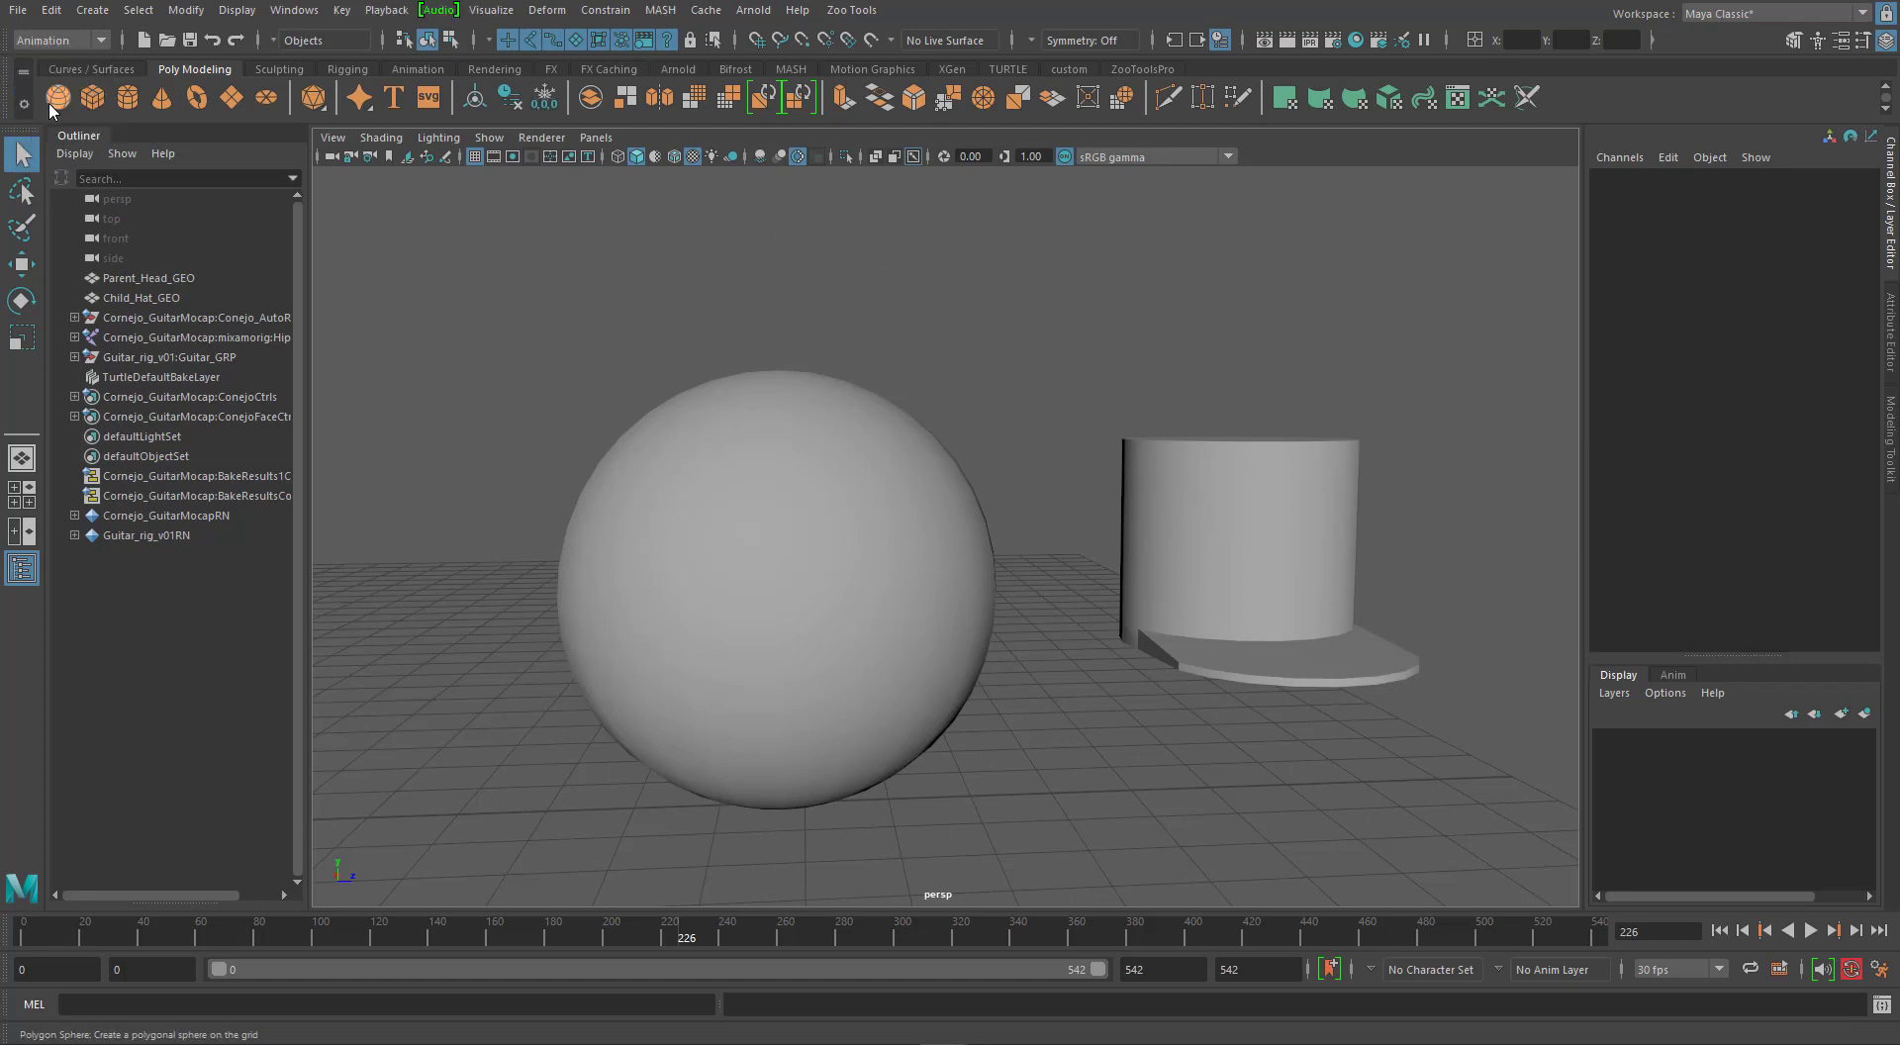
{"action": "left_click", "coordinate": [604, 12]}
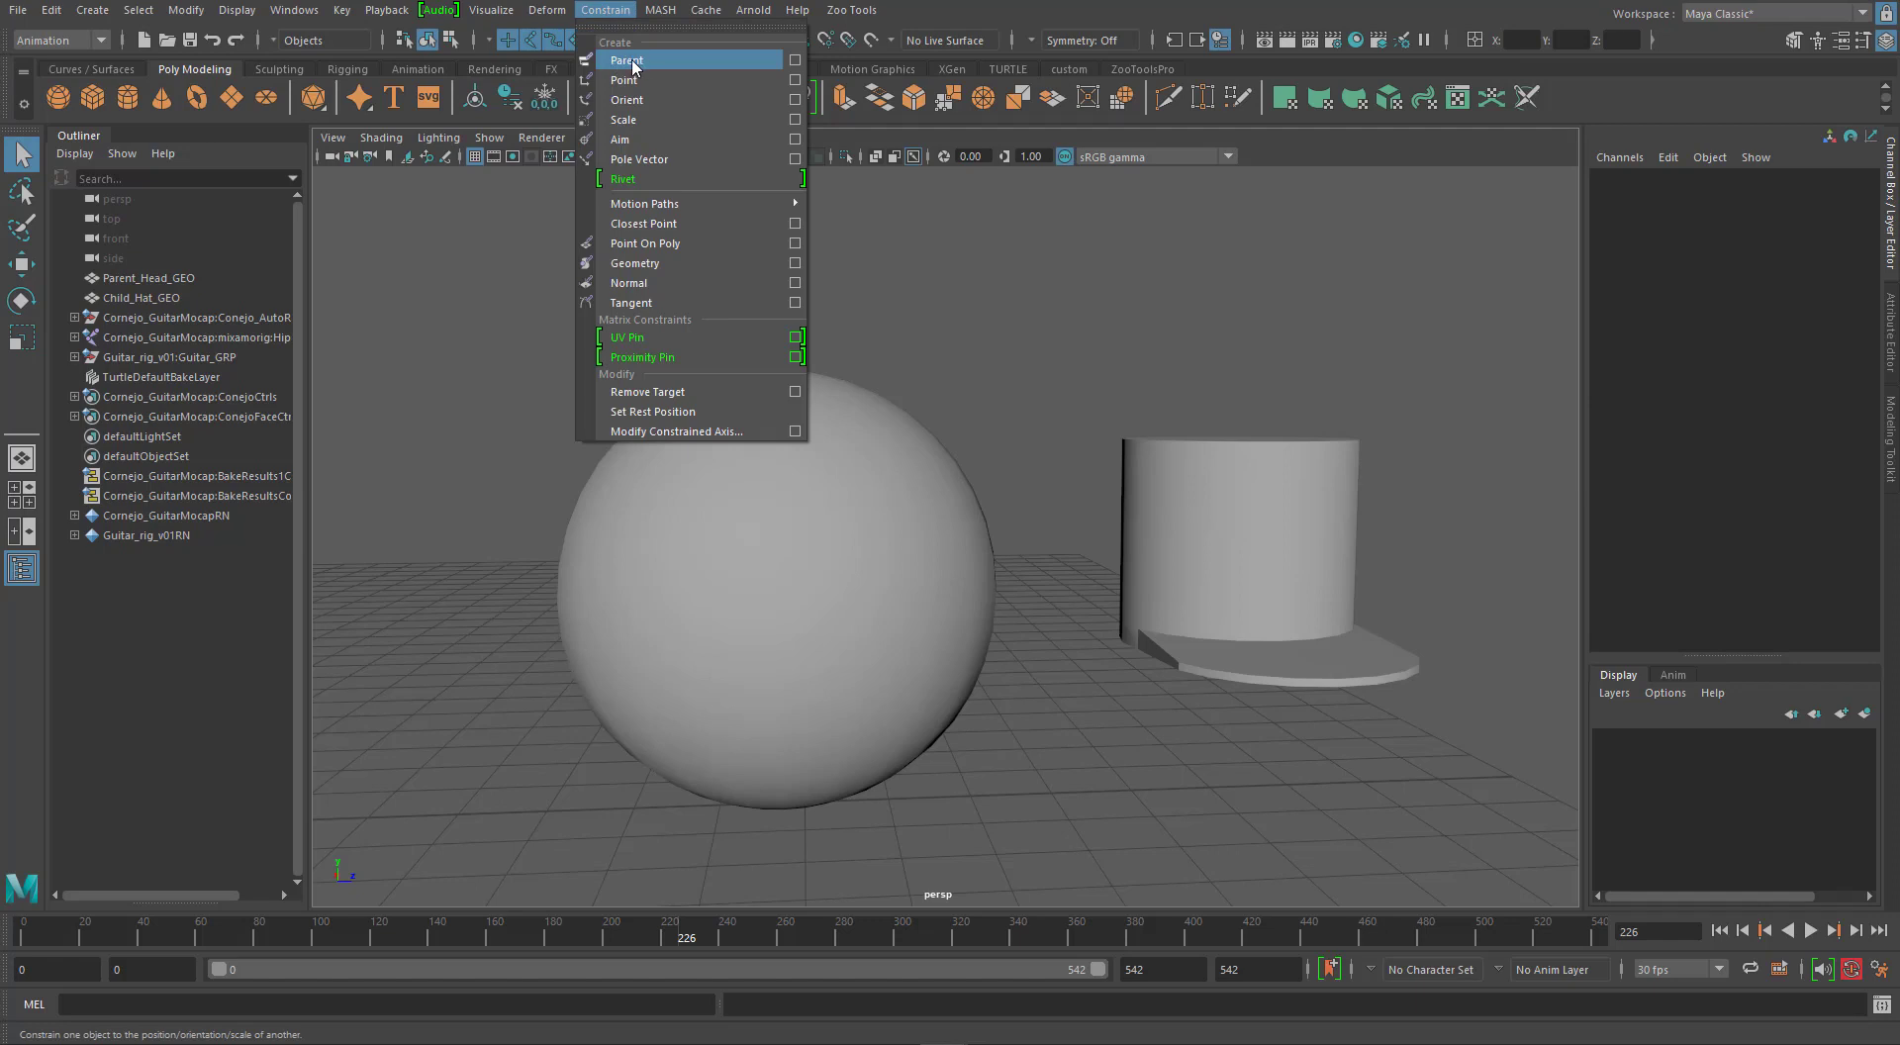
{"action": "left_click", "coordinate": [795, 68]}
{"action": "left_click_drag", "start_coordinate": [1316, 129], "coordinate": [1415, 142]}
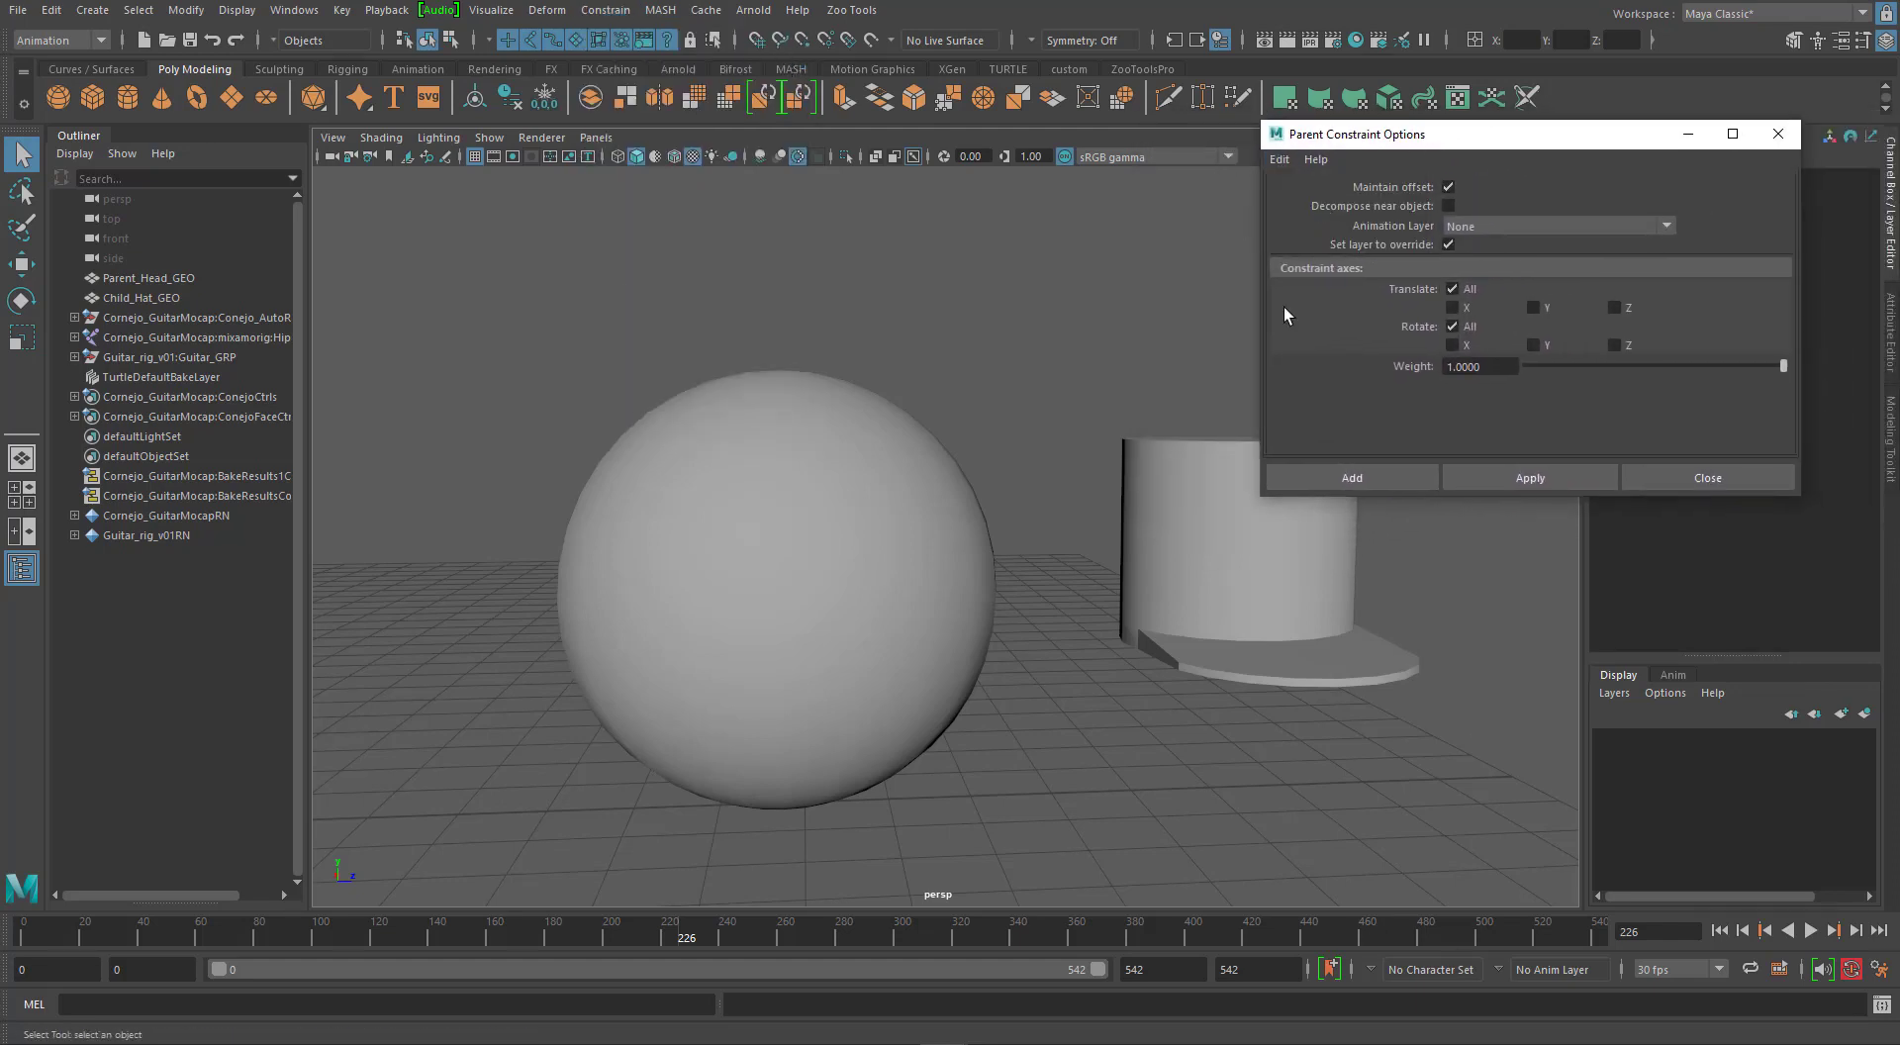
{"action": "left_click_drag", "start_coordinate": [1405, 142], "coordinate": [1421, 95]}
Display wireframes over the shaded head sphere and hat.
{"action": "middle_click_drag", "start_coordinate": [943, 338], "coordinate": [901, 354], "text": "alt"}
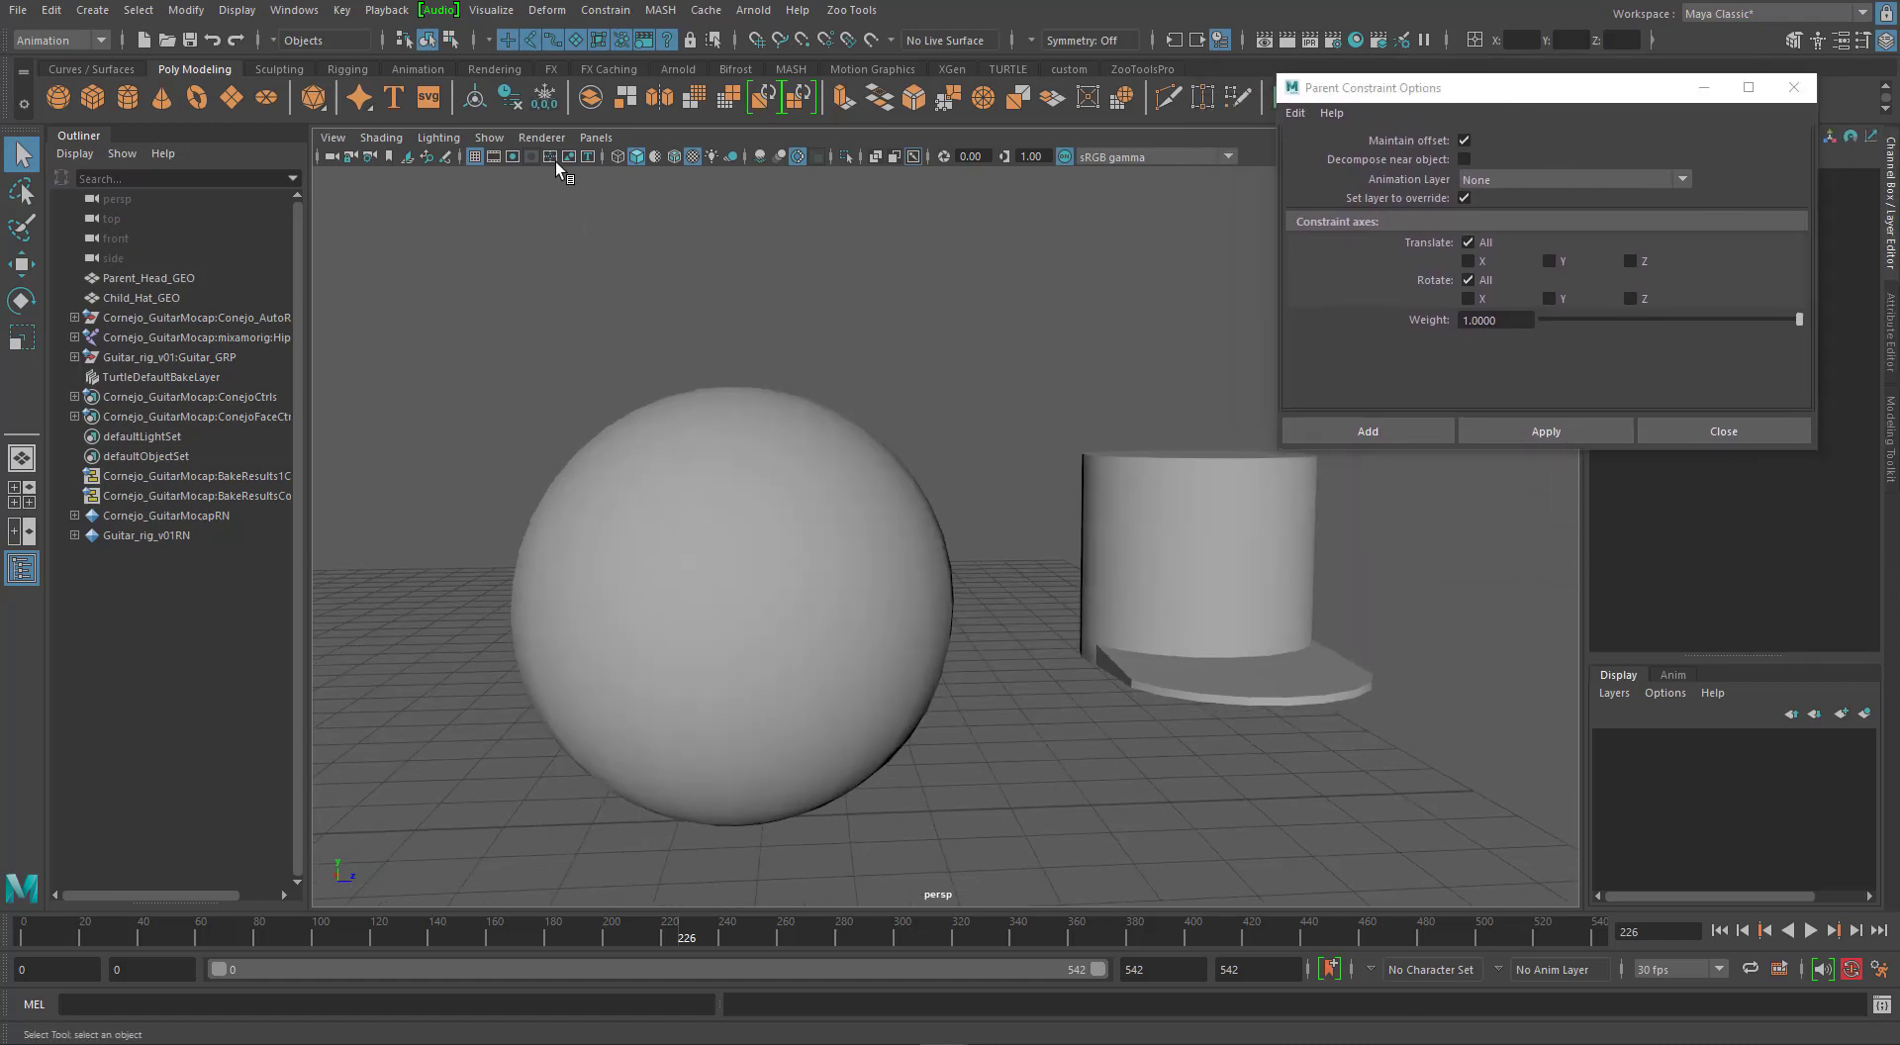
{"action": "left_click", "coordinate": [674, 158]}
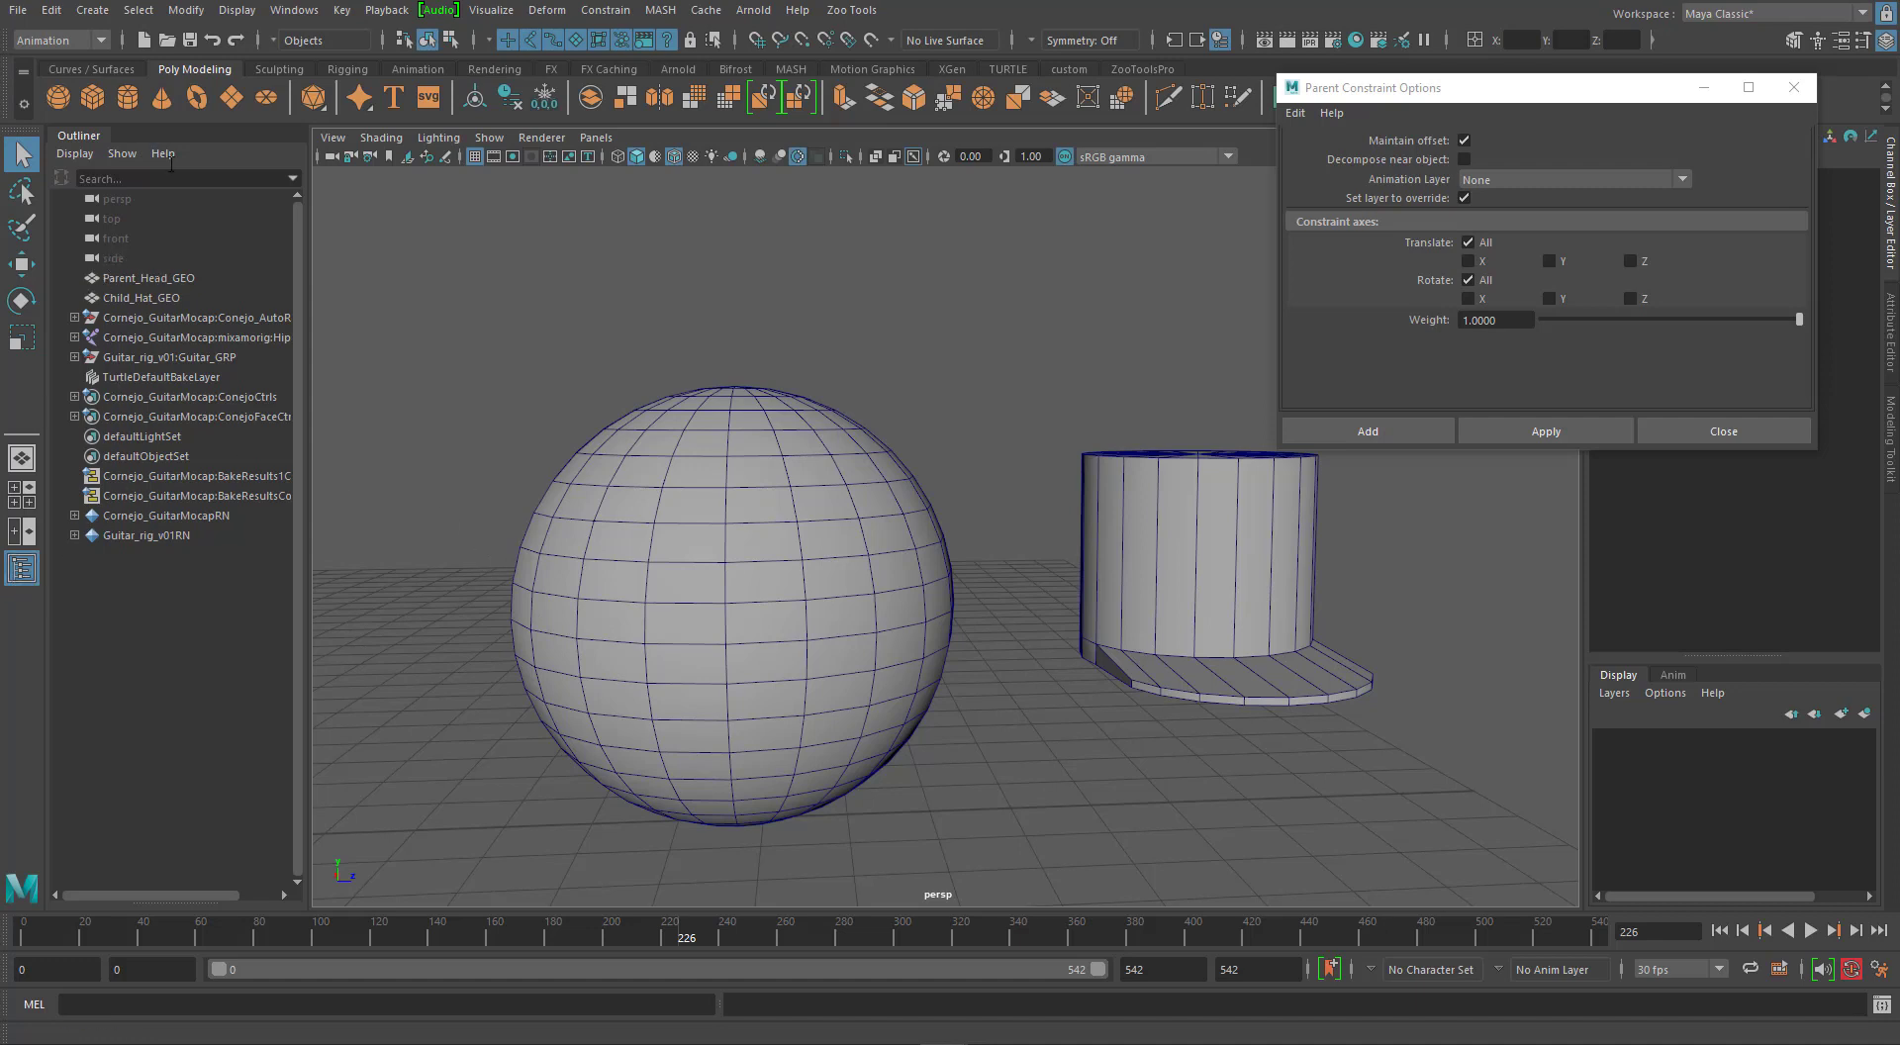
Hide the Outliner and show it again.
{"action": "left_click", "coordinate": [321, 17]}
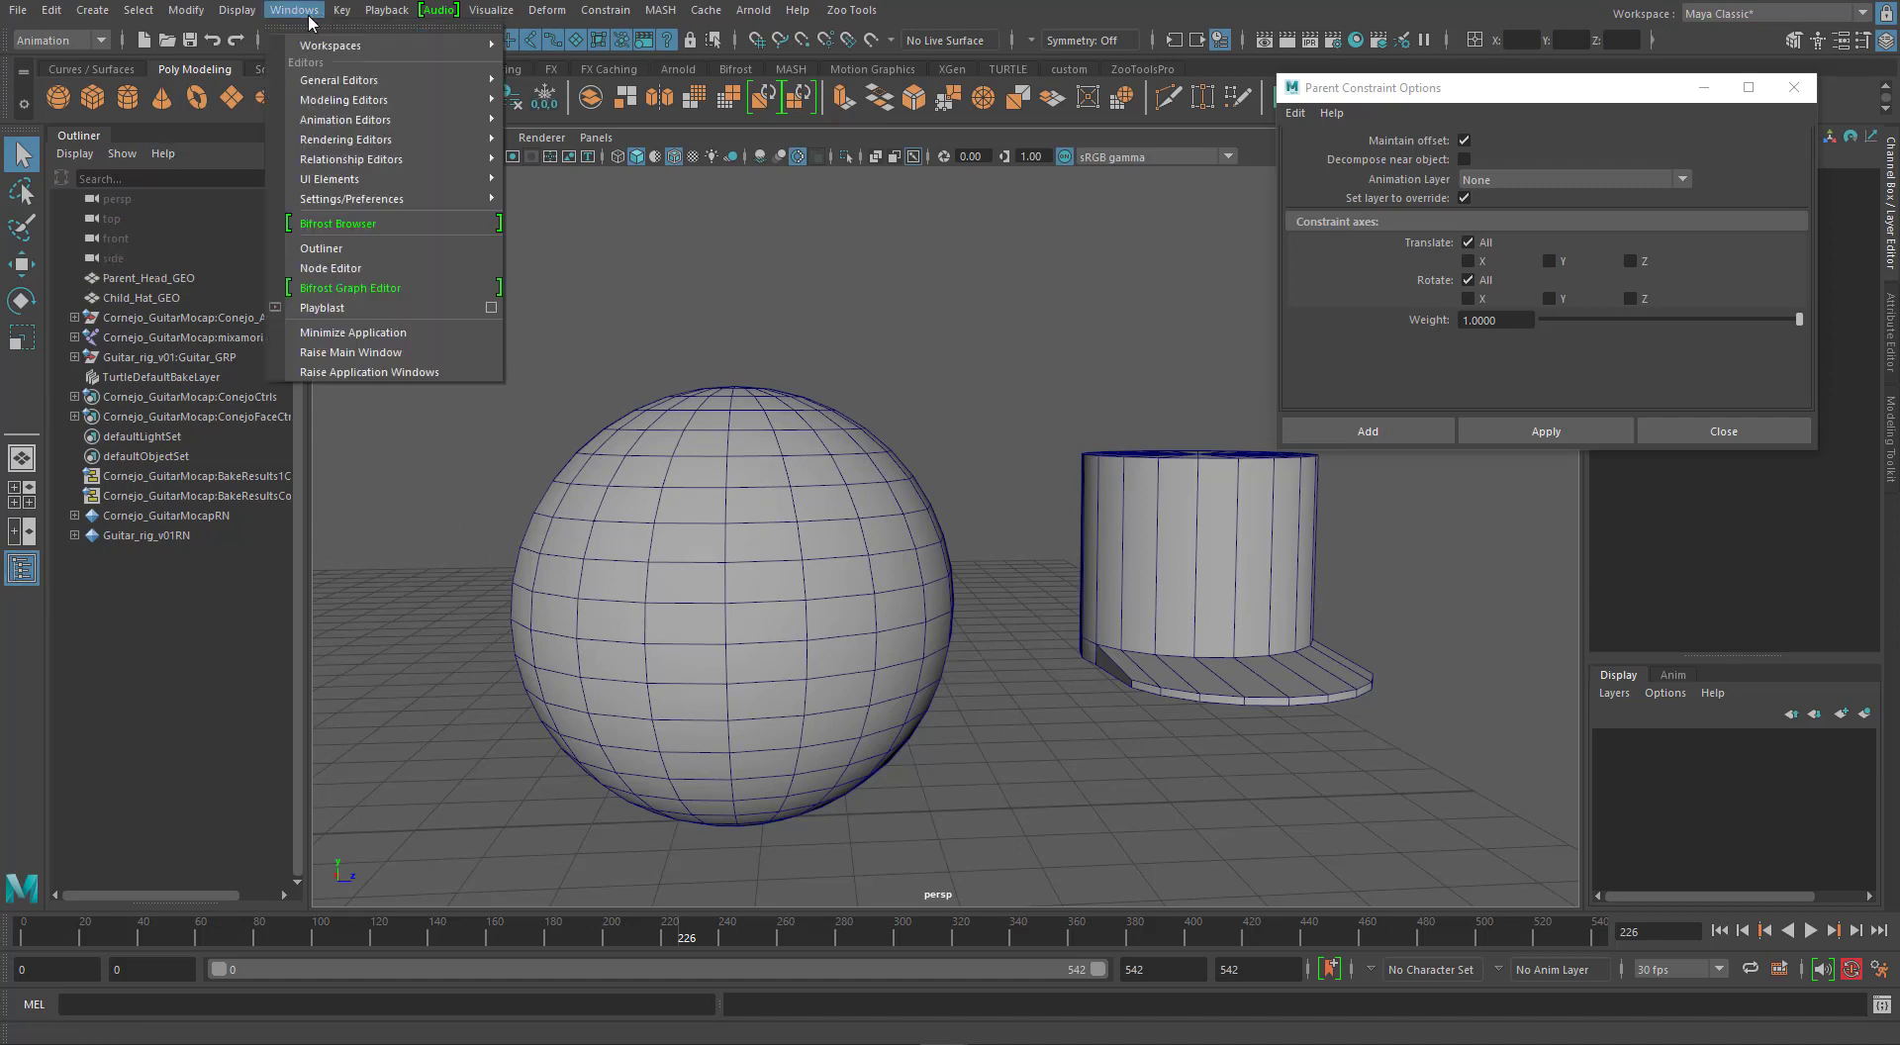
{"action": "left_click", "coordinate": [338, 258]}
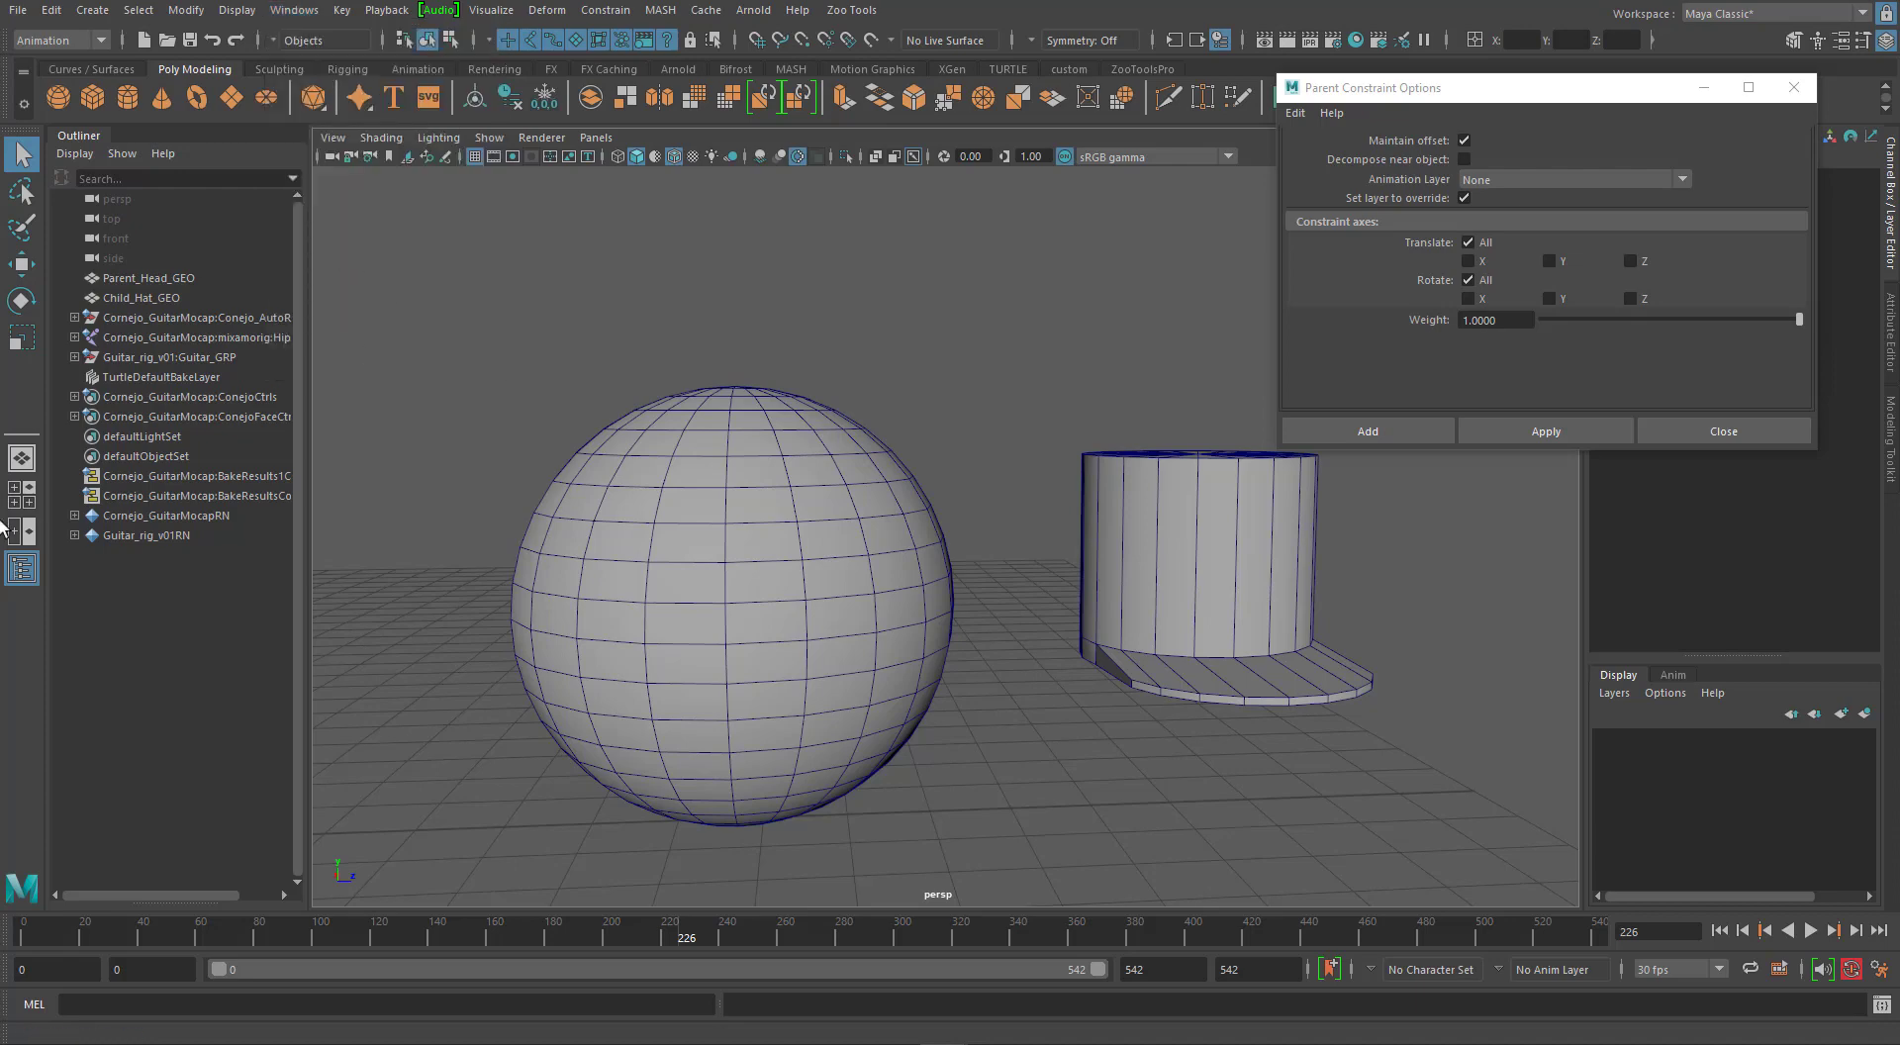
{"action": "left_click", "coordinate": [30, 577]}
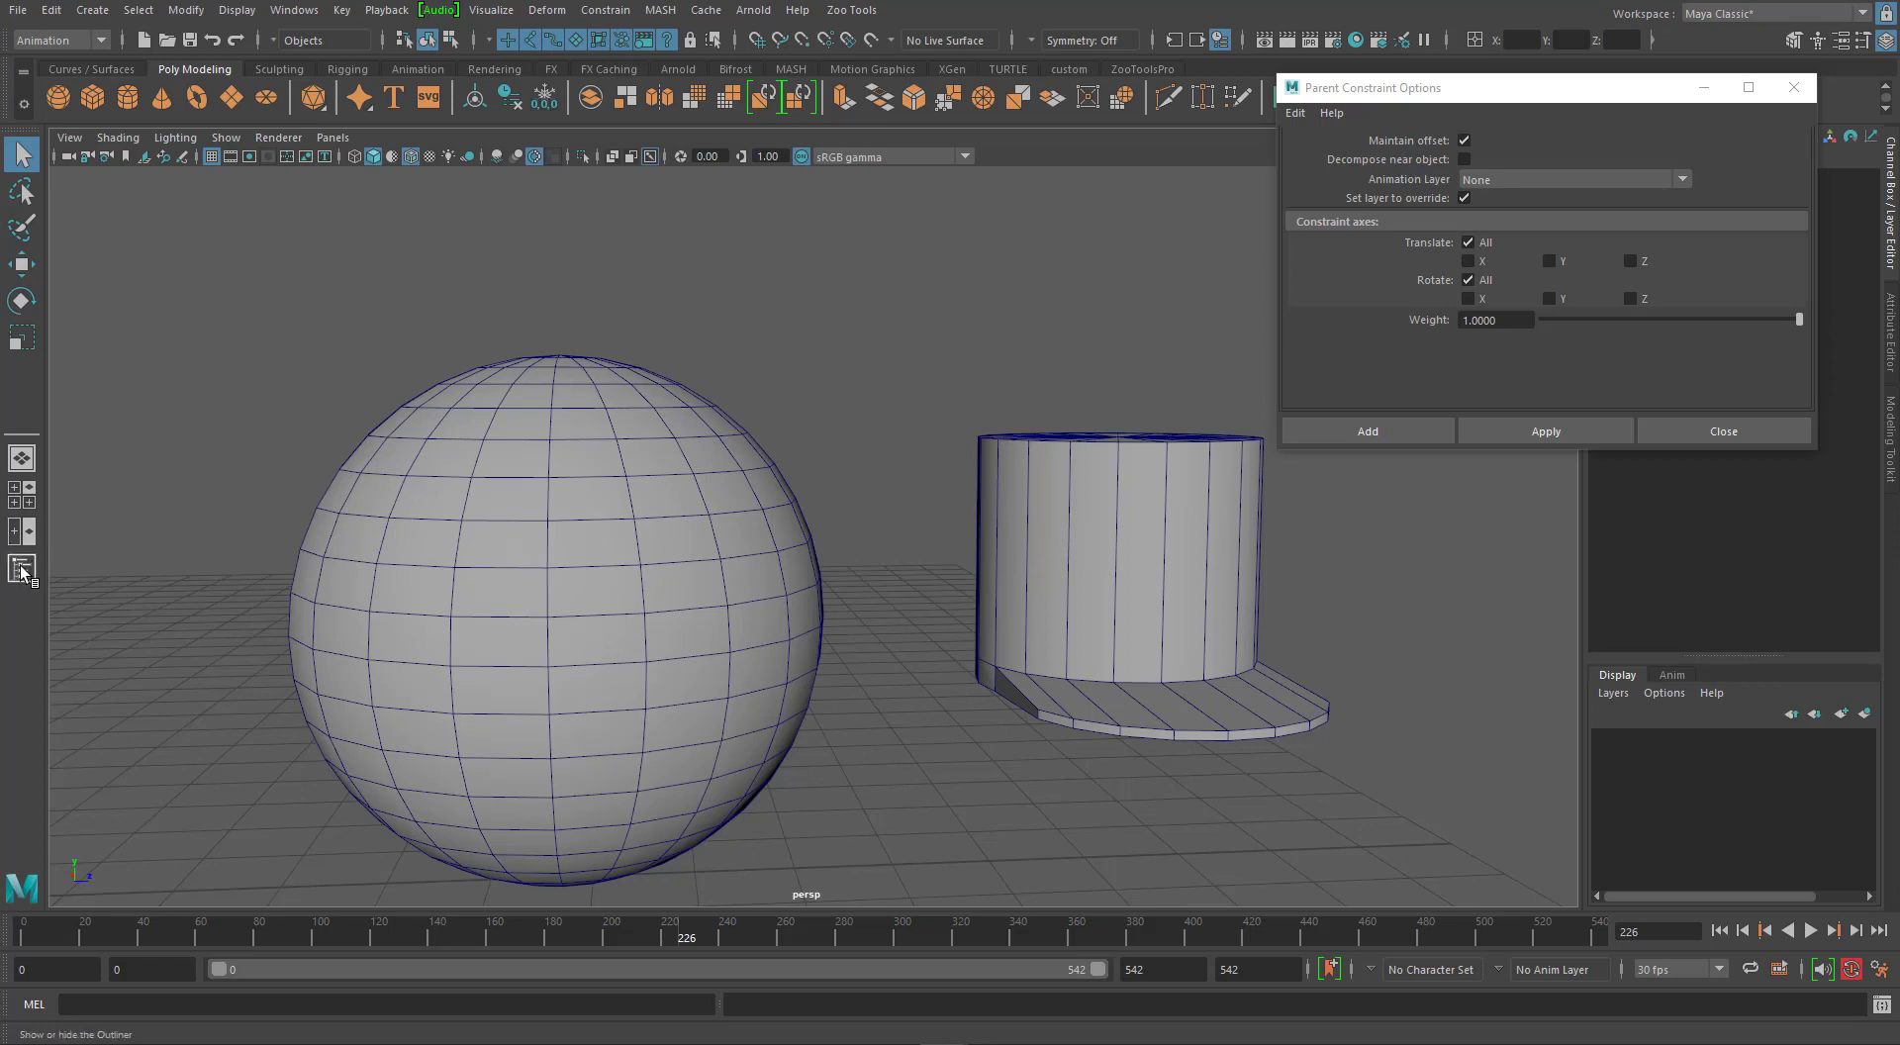
{"action": "left_click", "coordinate": [32, 569]}
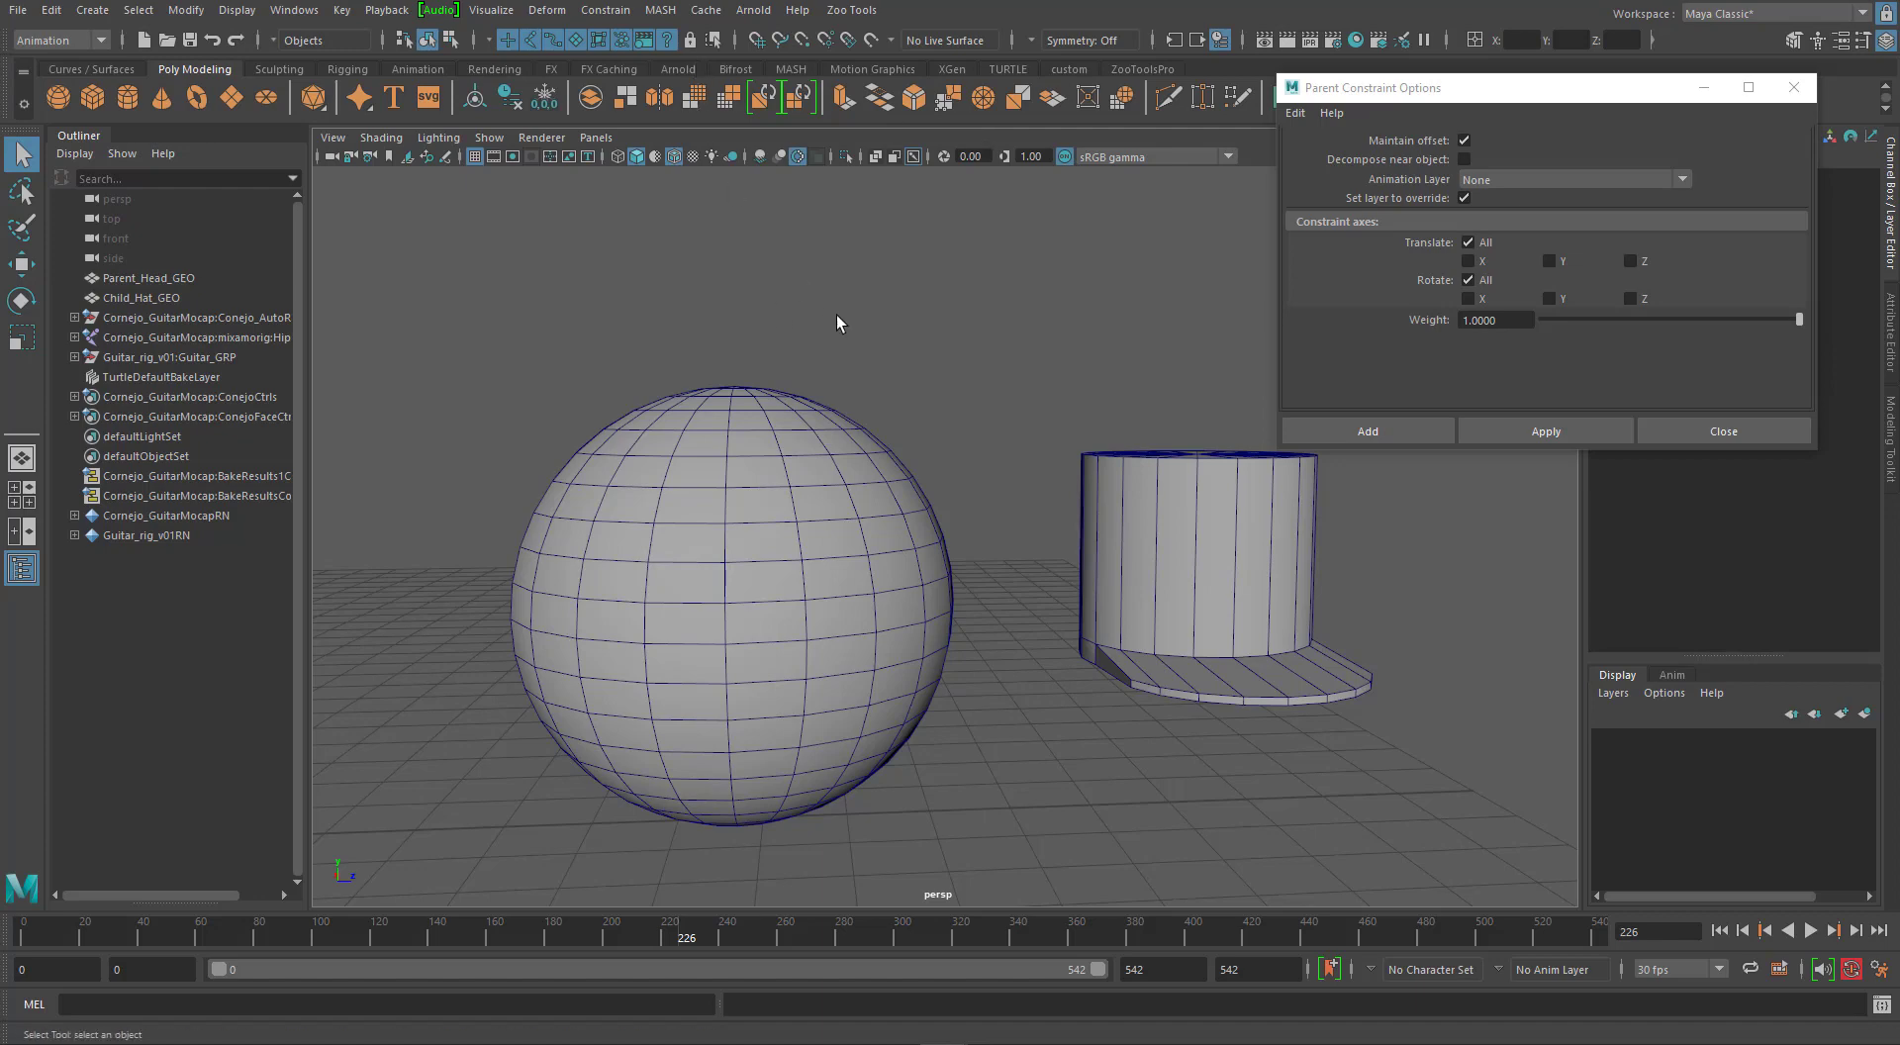
Move the Child_Hat_GEO hat so it sits on top of the head sphere.
{"action": "right_click_drag", "start_coordinate": [888, 382], "coordinate": [775, 405], "text": "alt"}
{"action": "left_click", "coordinate": [1036, 525]}
{"action": "key", "text": "w"}
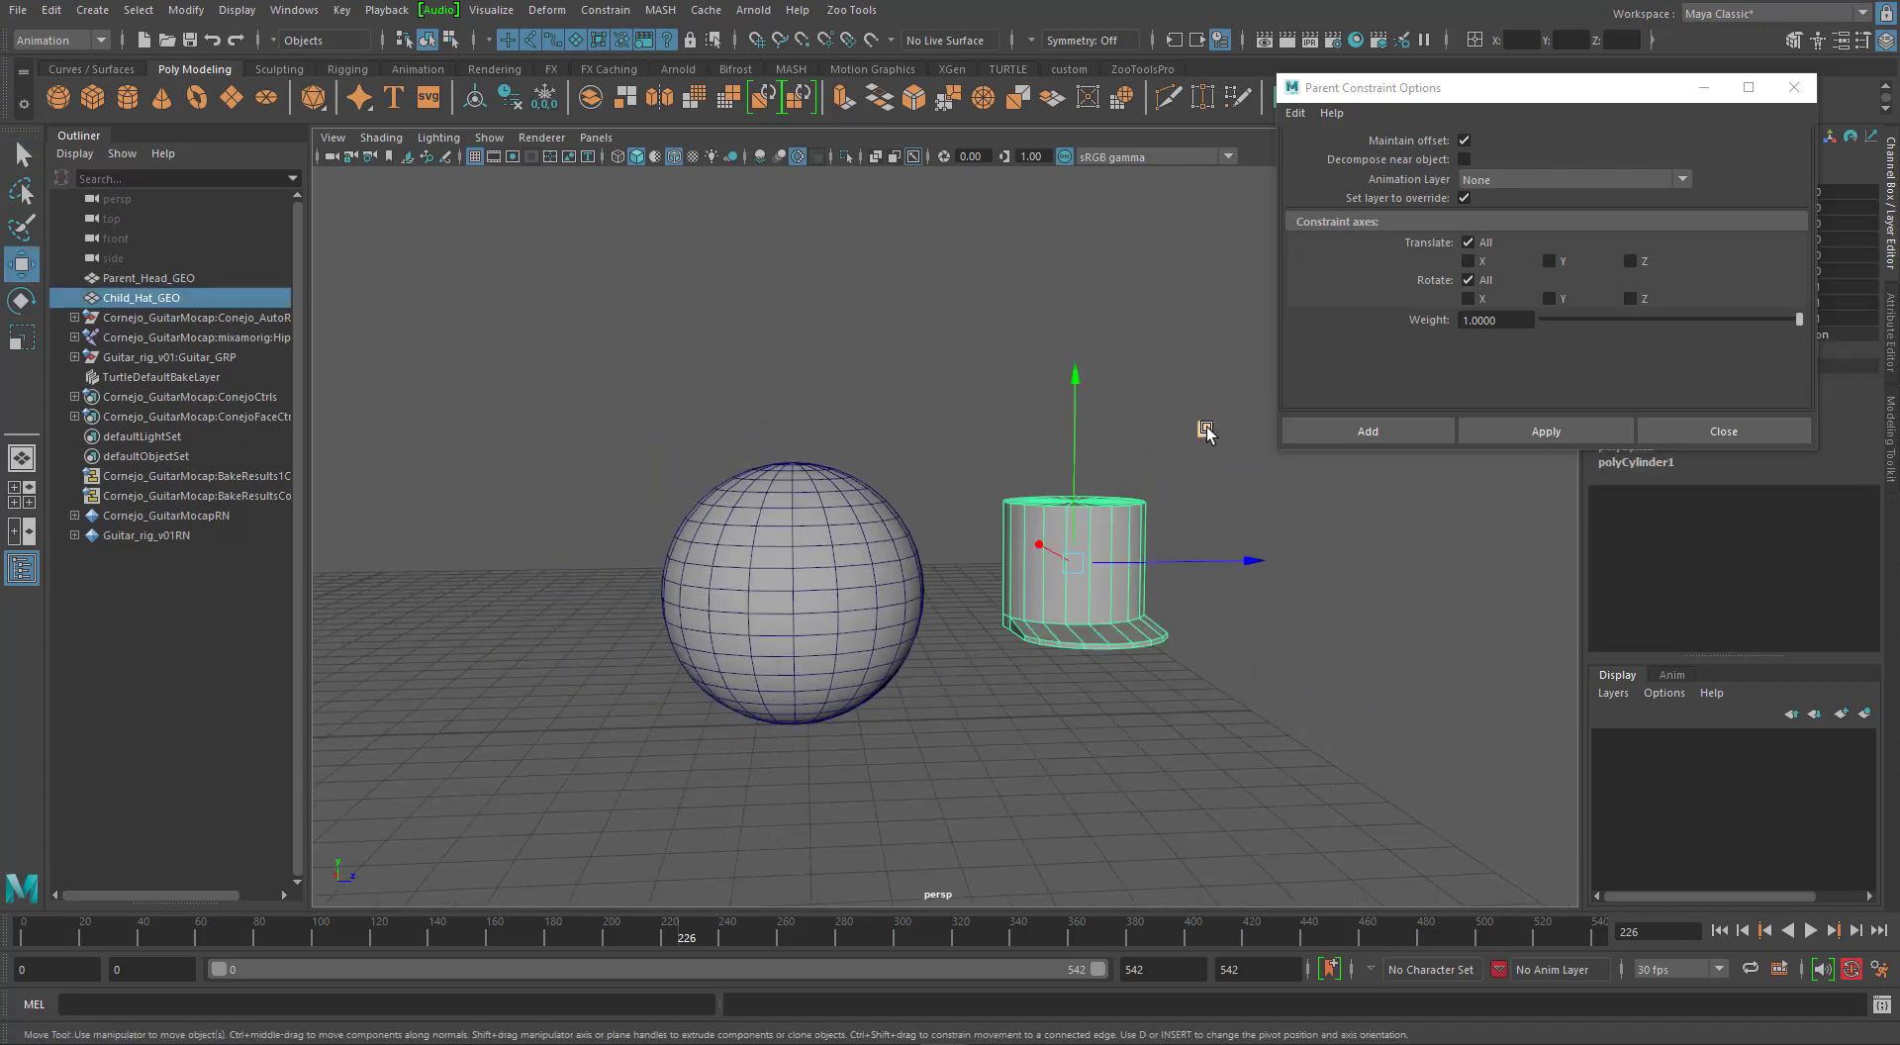
{"action": "middle_click_drag", "start_coordinate": [1200, 428], "coordinate": [919, 290]}
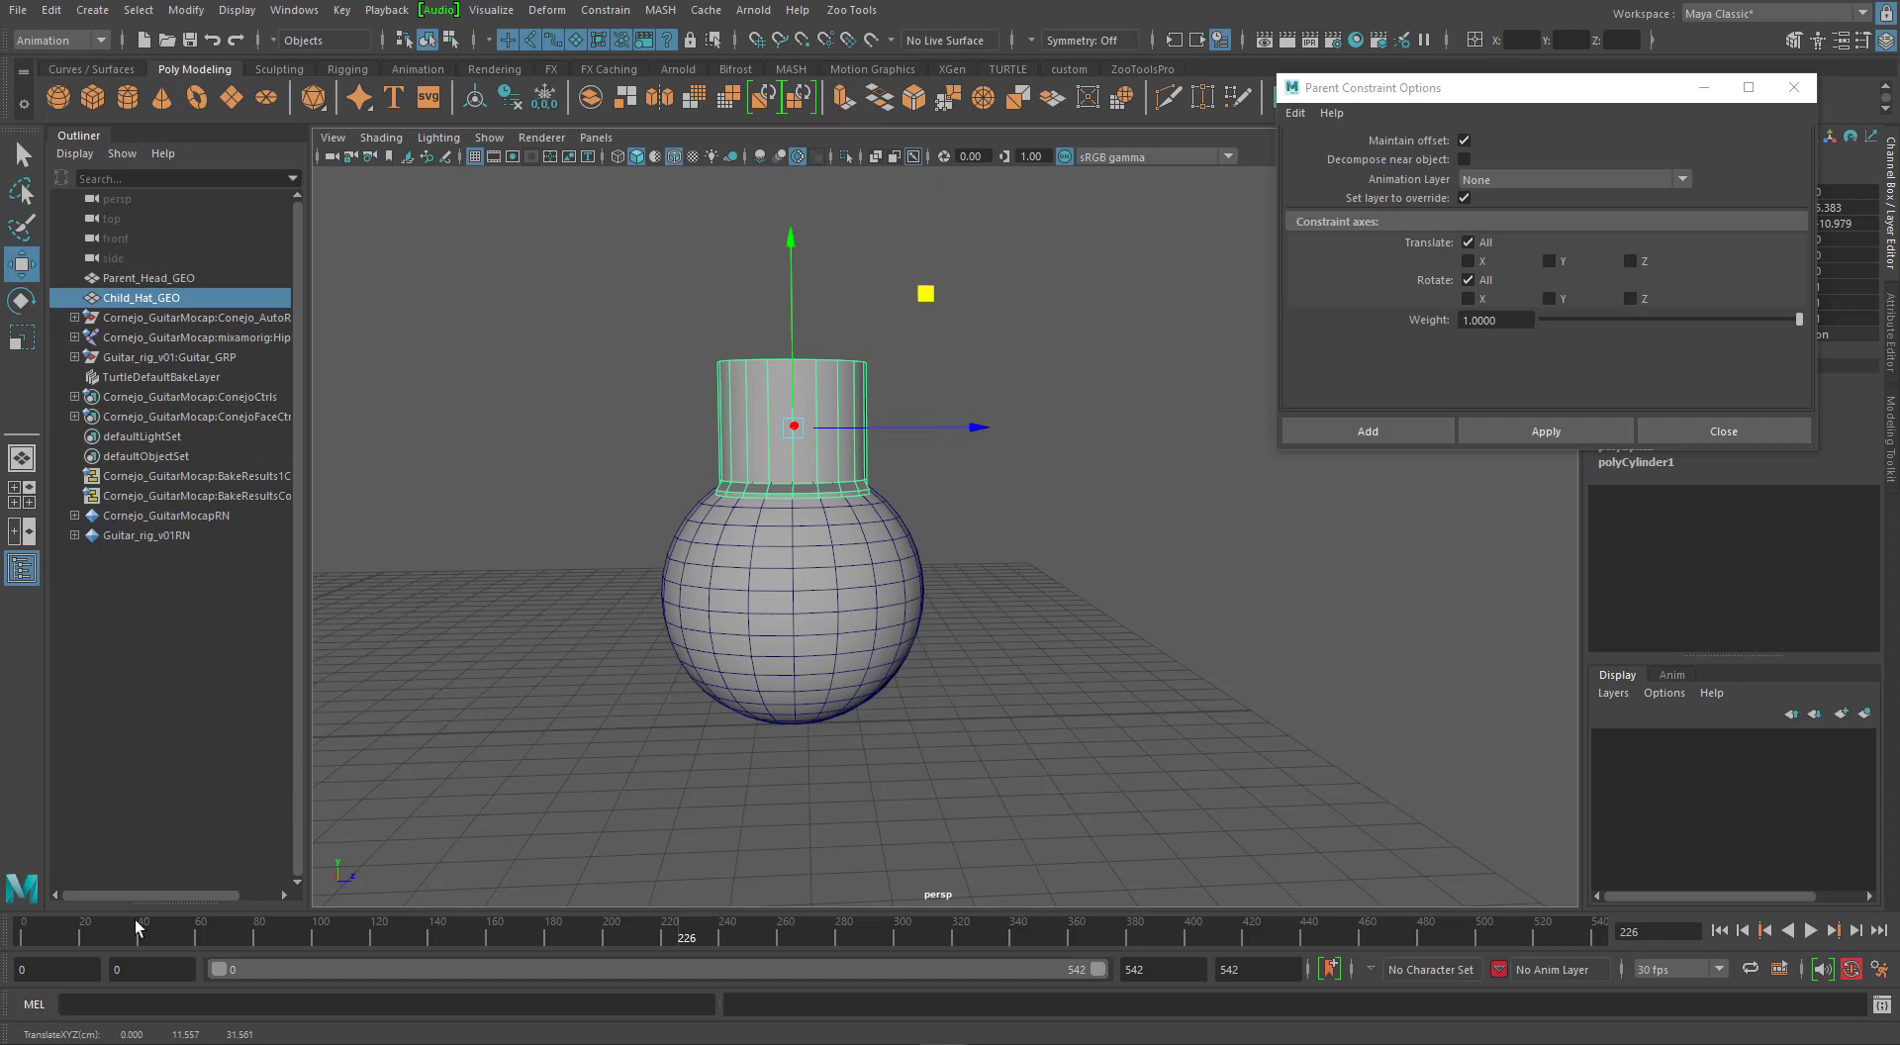
Limit the playback range to frames 0 to 65 and play the head sphere's animation.
{"action": "double_click", "coordinate": [530, 978]}
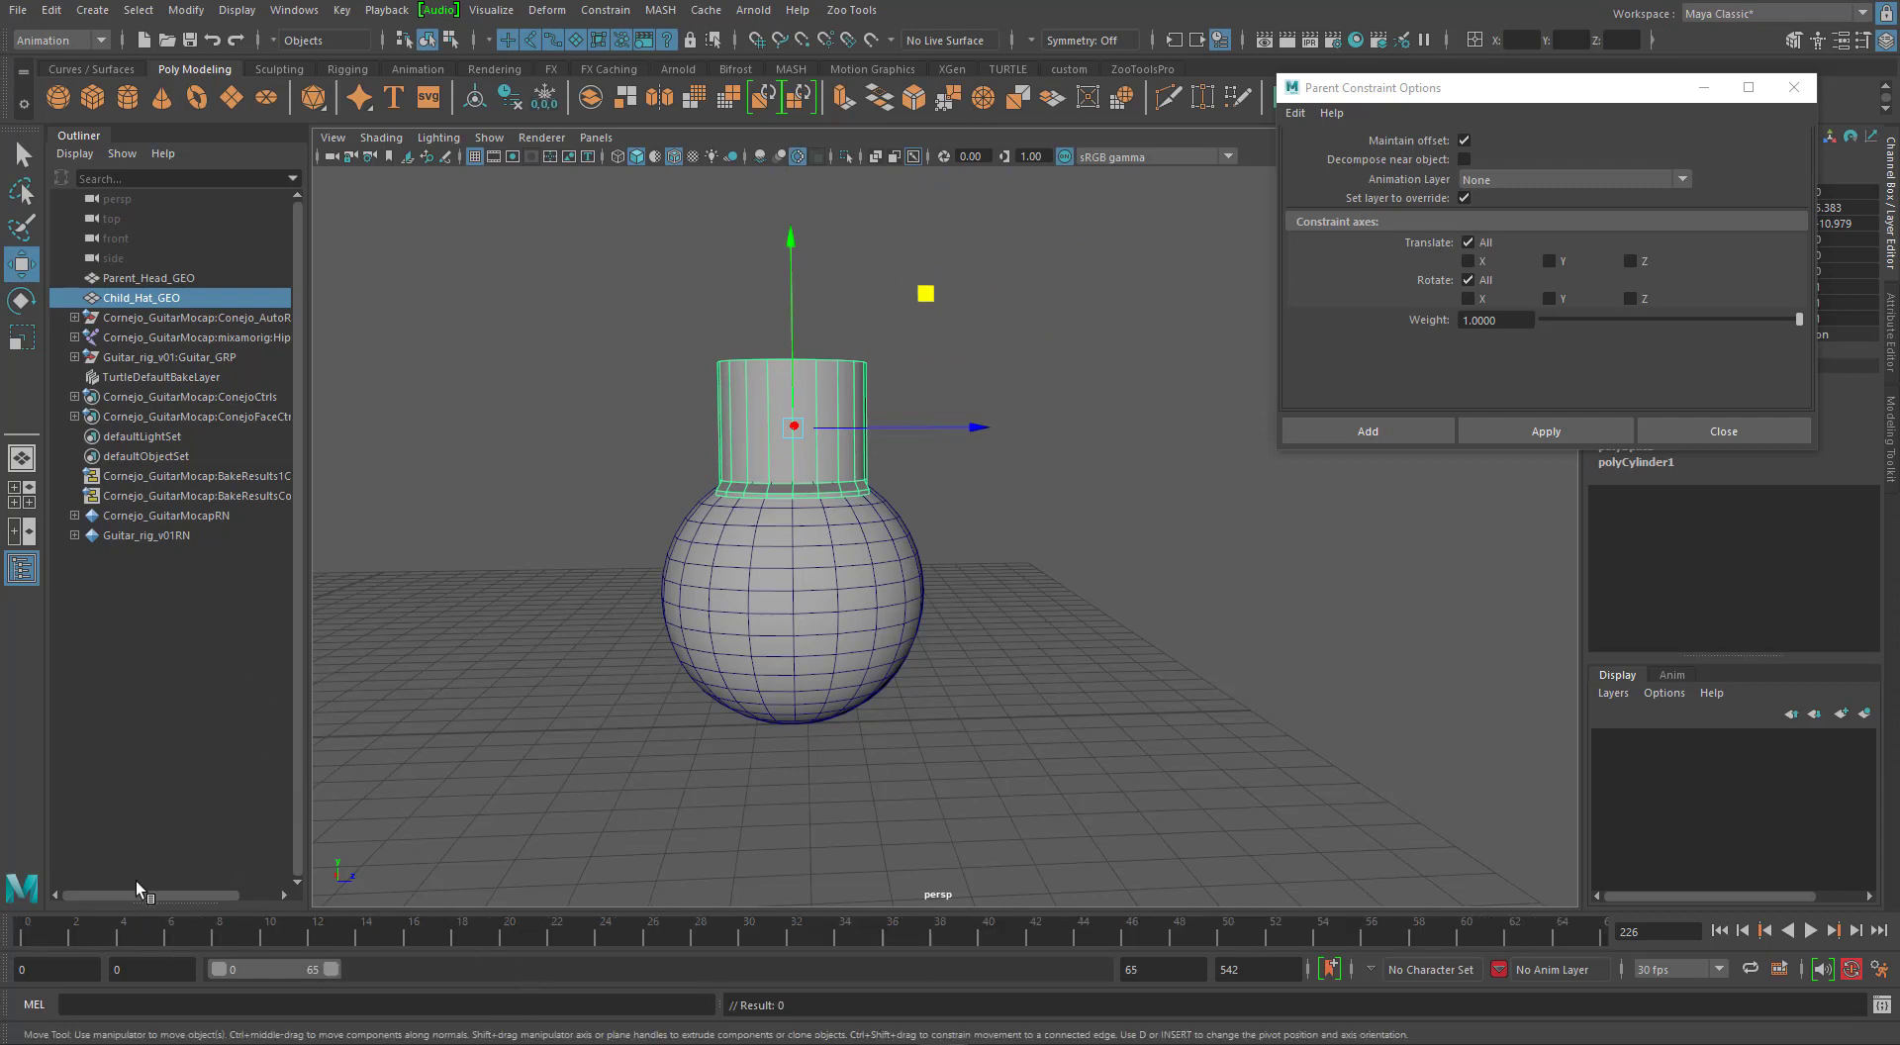
{"action": "key", "text": "alt+v"}
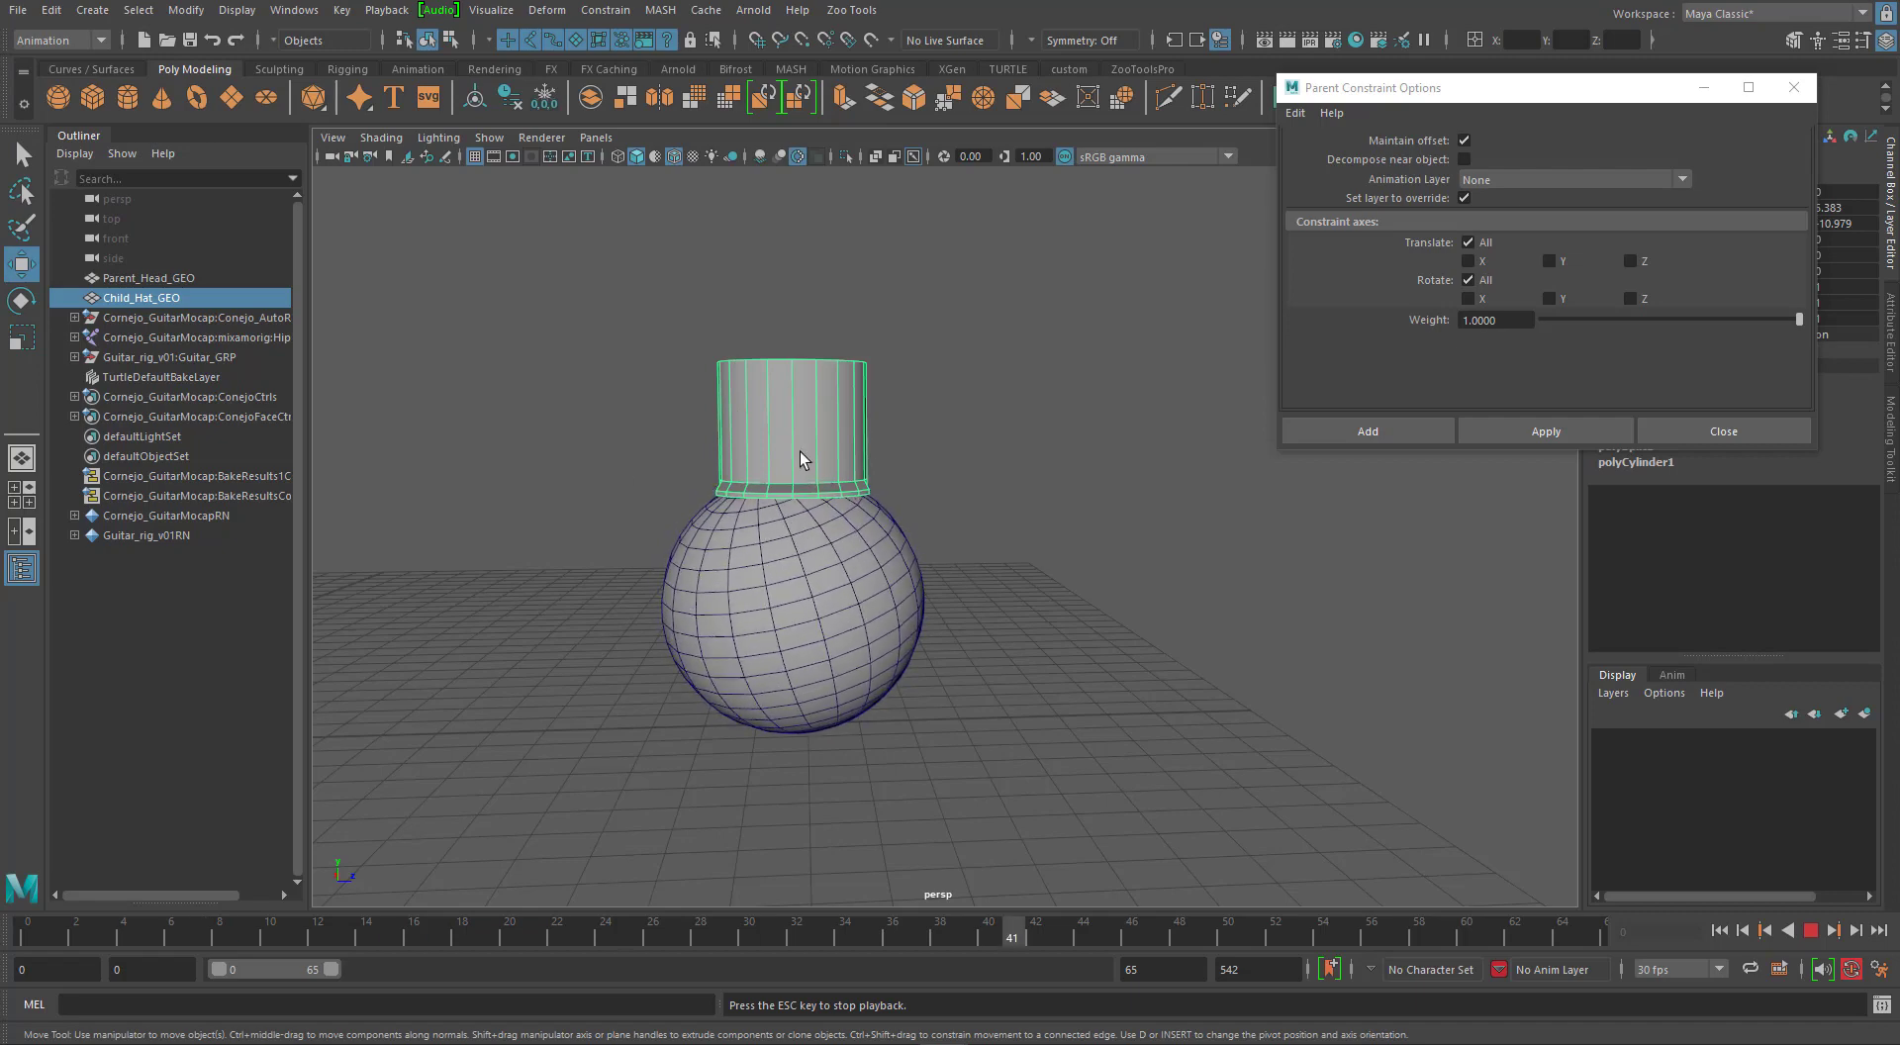
{"action": "key", "text": "Escape"}
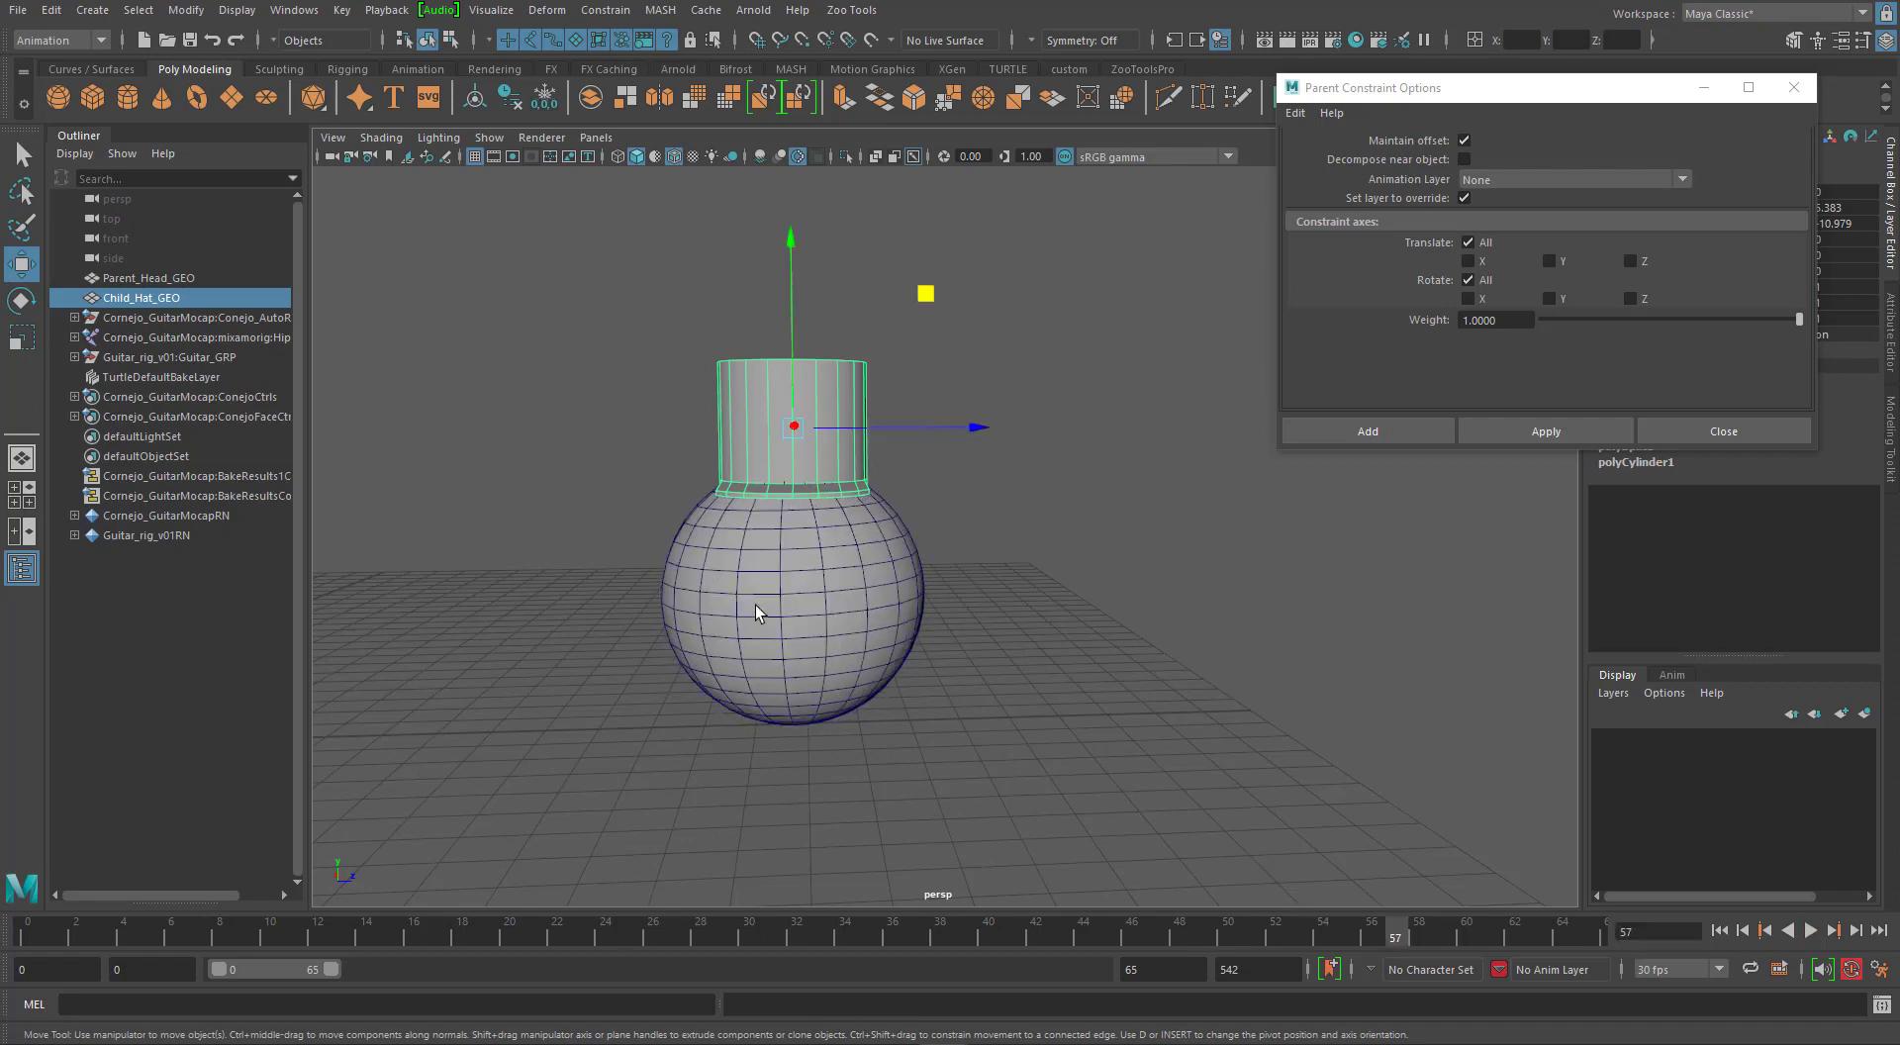
Return the timeline to frame 0 and deselect the hat.
{"action": "mouse_move", "coordinate": [755, 613]}
{"action": "left_mouse_down", "text": "alt"}
{"action": "mouse_move", "coordinate": [814, 551]}
{"action": "mouse_move", "coordinate": [899, 551]}
{"action": "mouse_move", "coordinate": [945, 581]}
{"action": "mouse_move", "coordinate": [772, 600]}
{"action": "left_mouse_up", "text": "alt"}
{"action": "left_click_drag", "start_coordinate": [50, 926], "coordinate": [4, 924]}
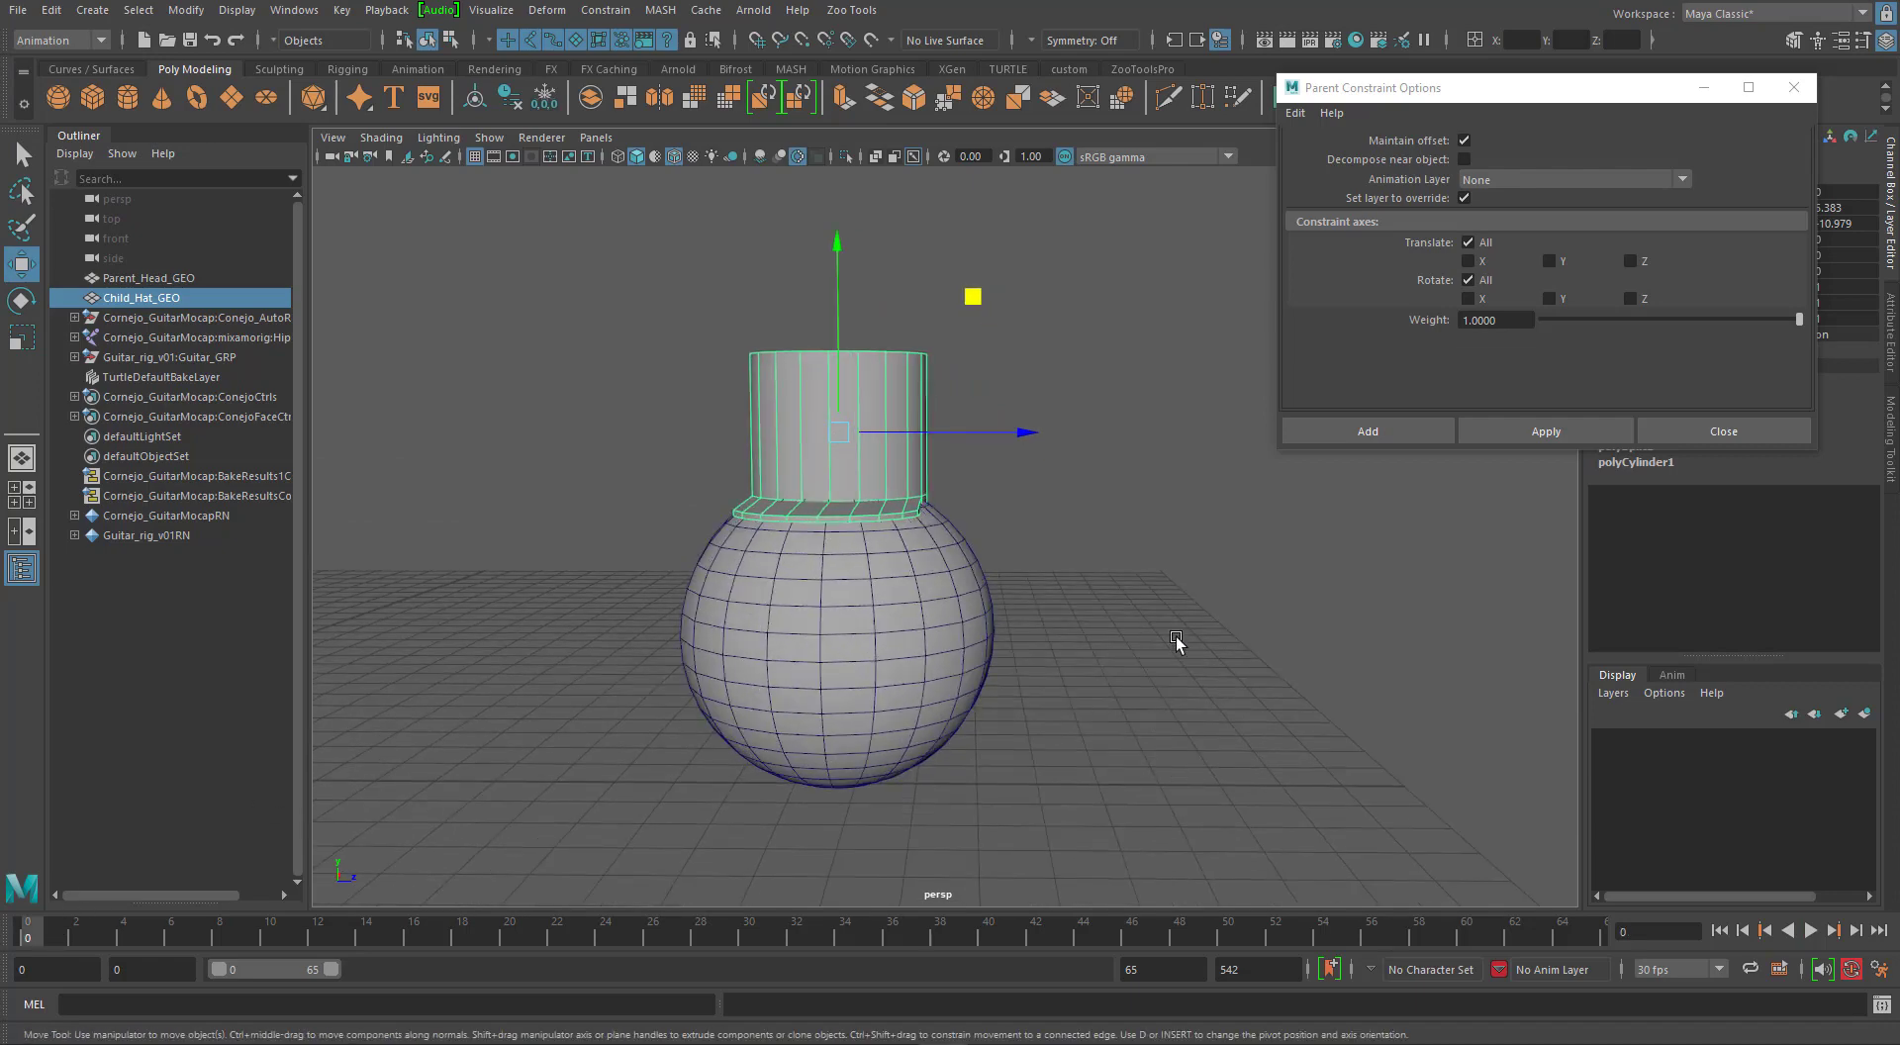
{"action": "left_click", "coordinate": [1124, 743]}
{"action": "left_click_drag", "start_coordinate": [1124, 742], "coordinate": [1138, 726], "text": "alt"}
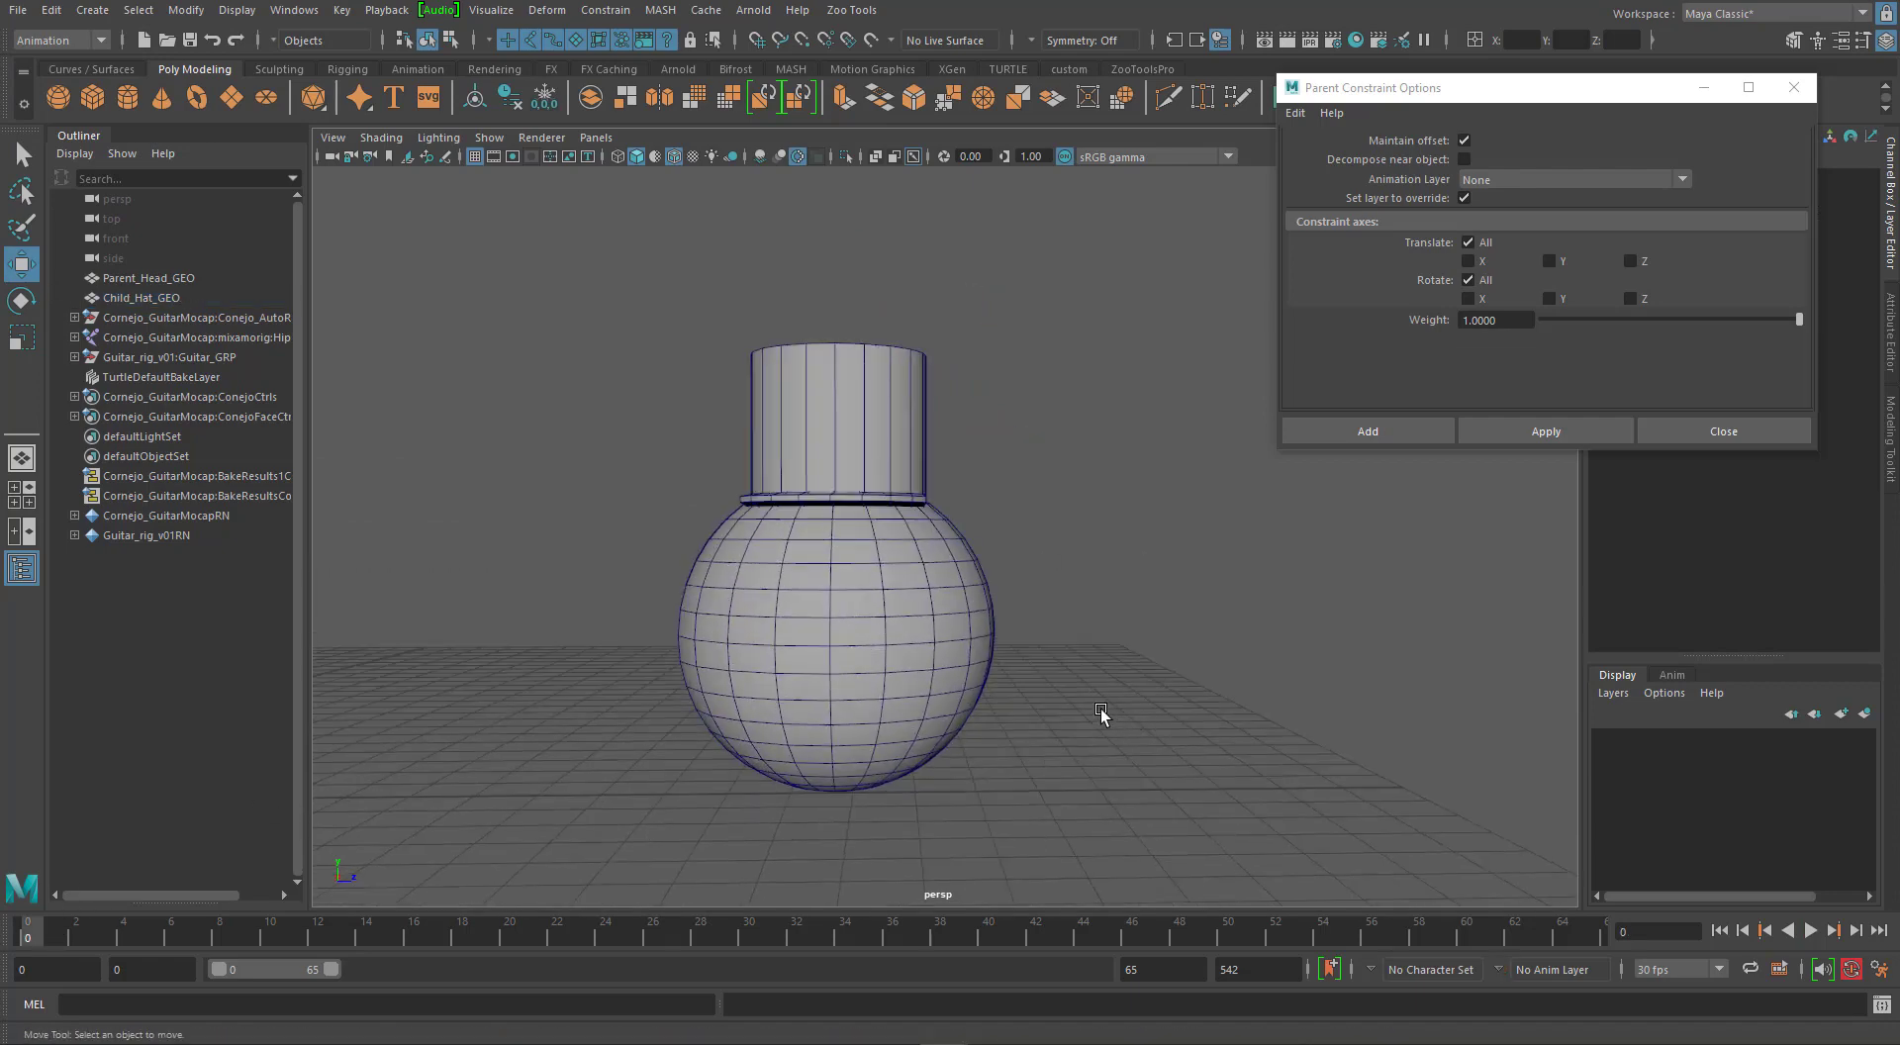
Select the parent head sphere and the child hat alternately to identify each one's role, leaving nothing selected.
{"action": "left_click", "coordinate": [855, 647]}
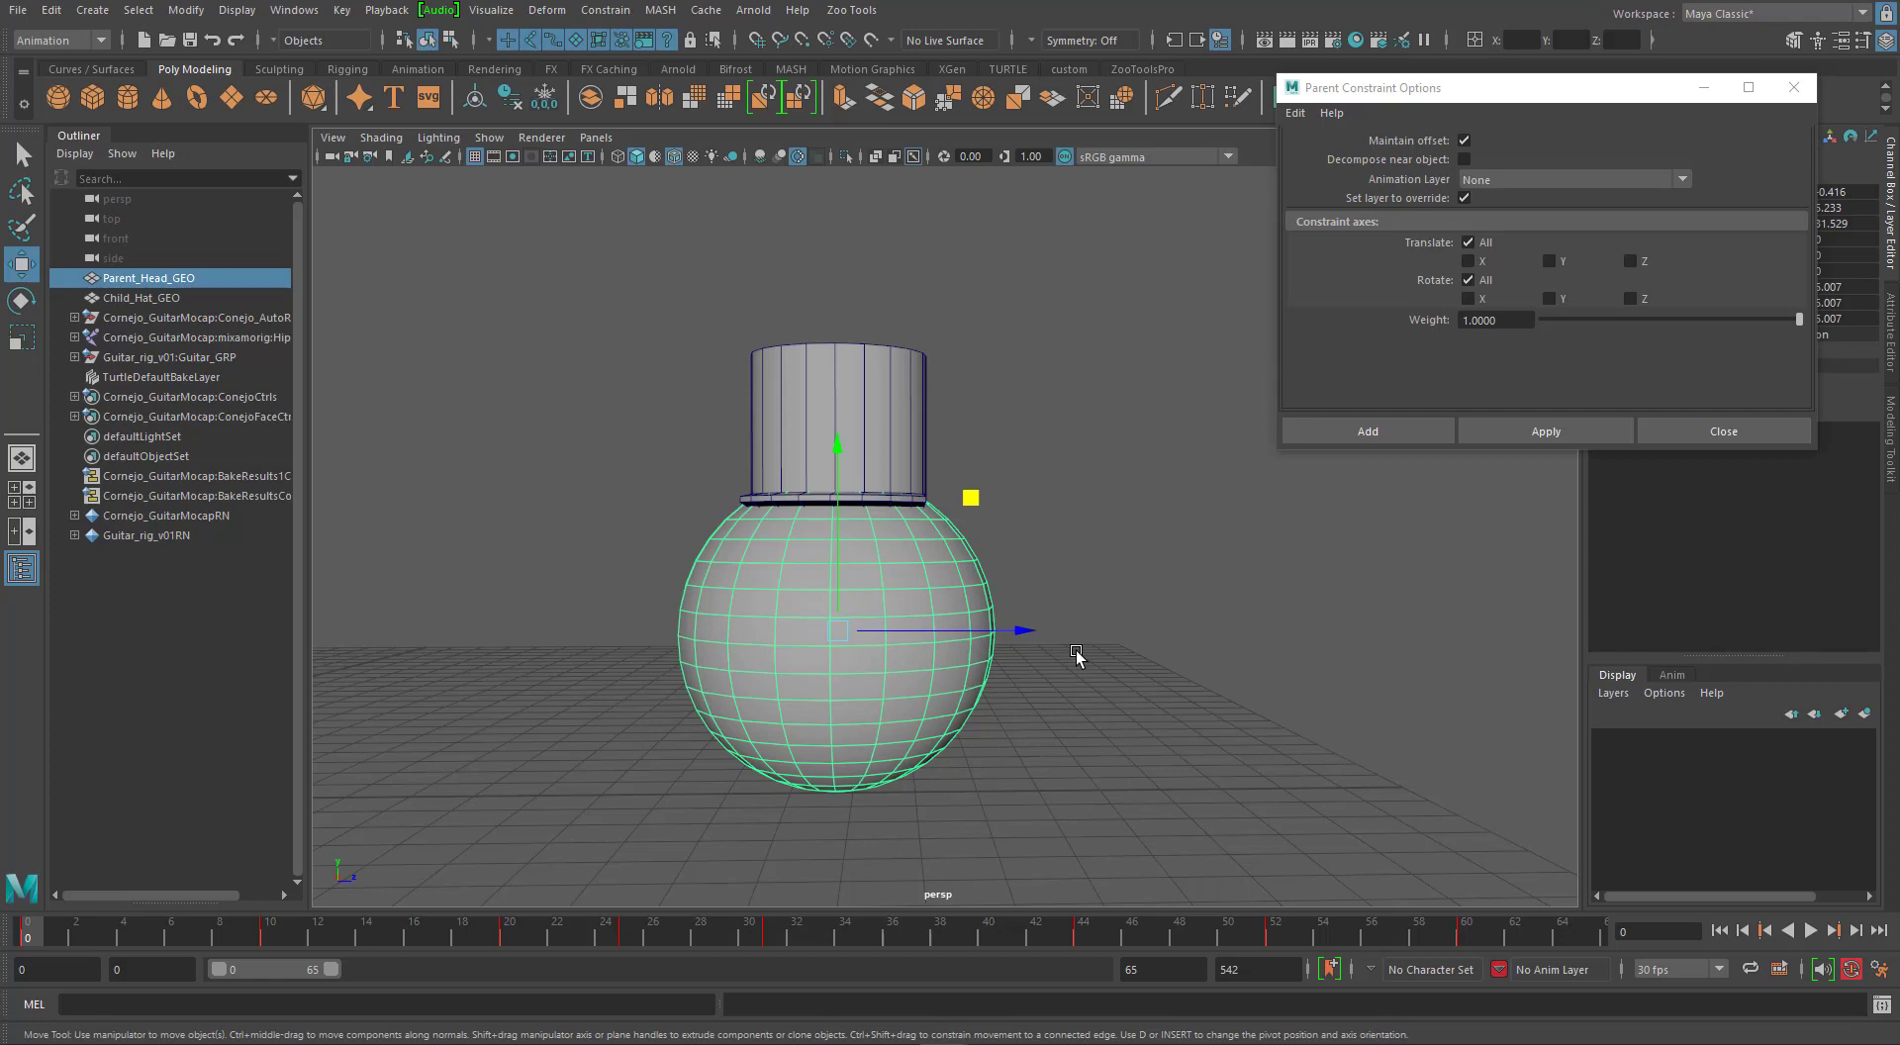
{"action": "key", "text": "q"}
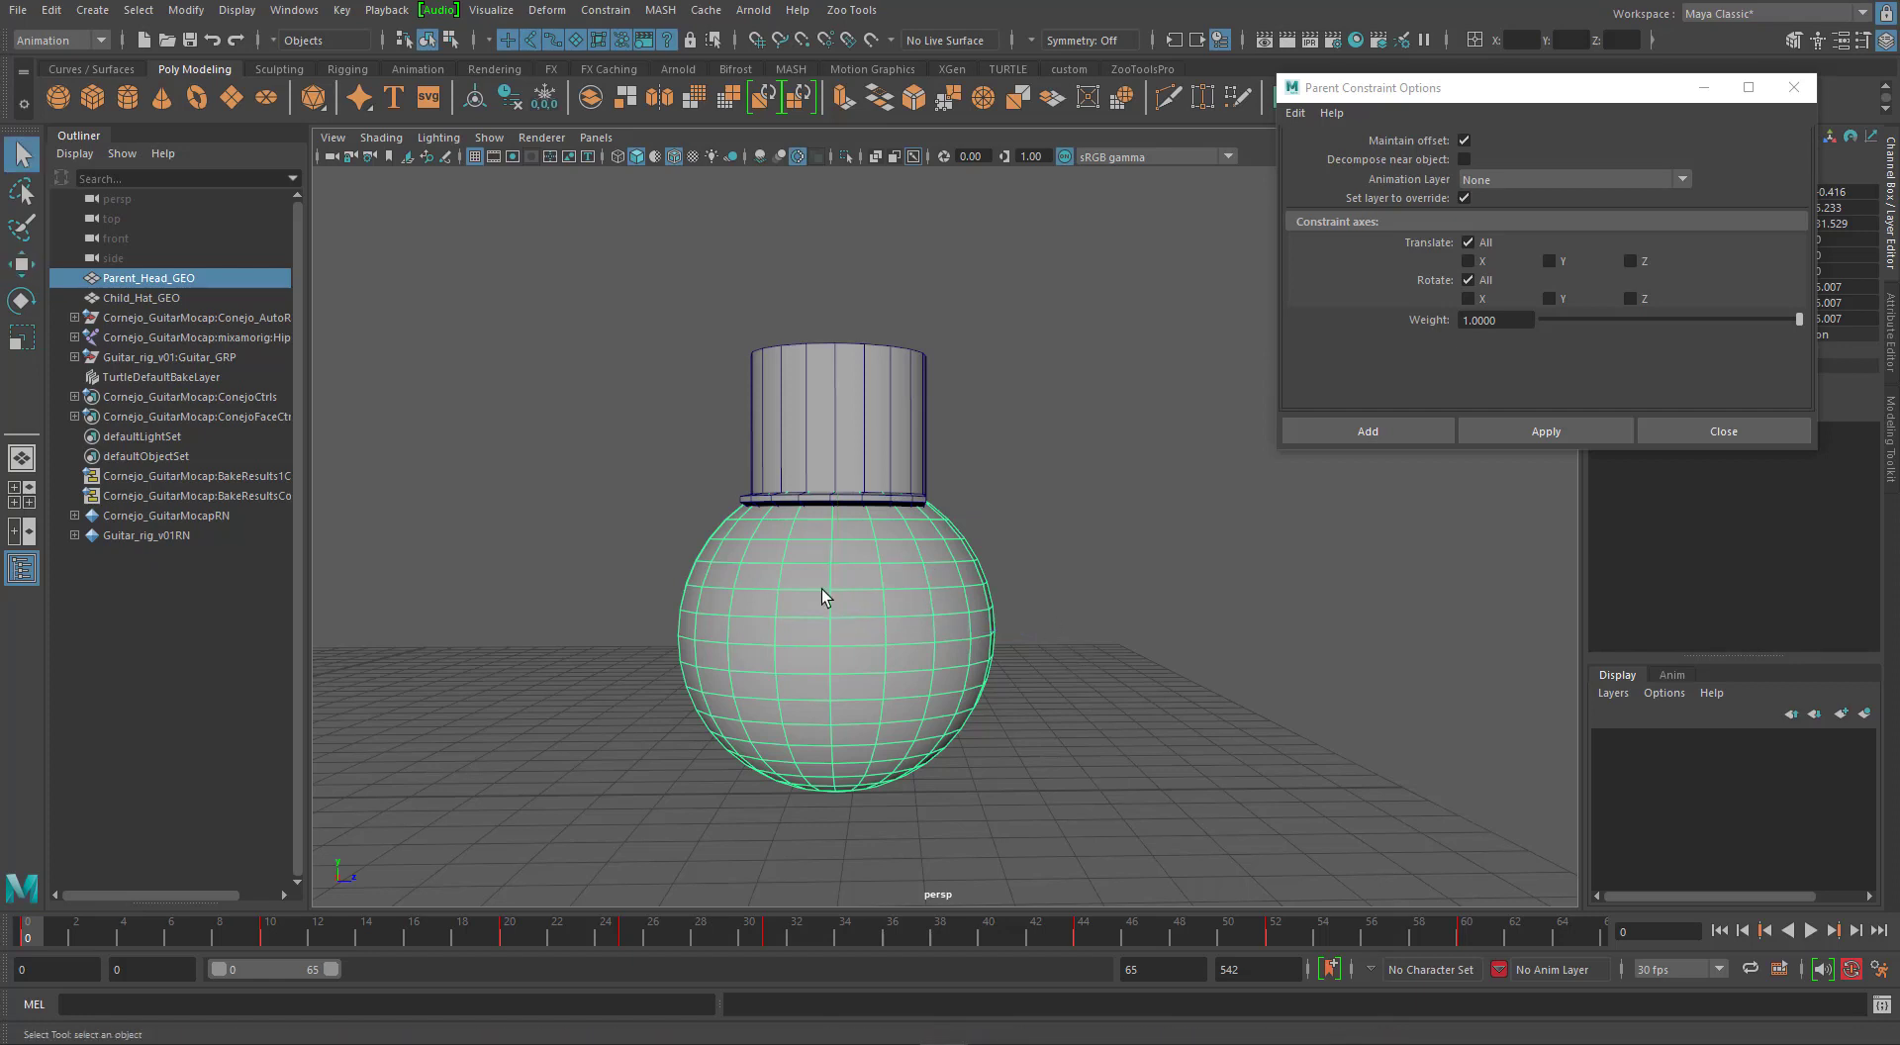
{"action": "left_click", "coordinate": [868, 396]}
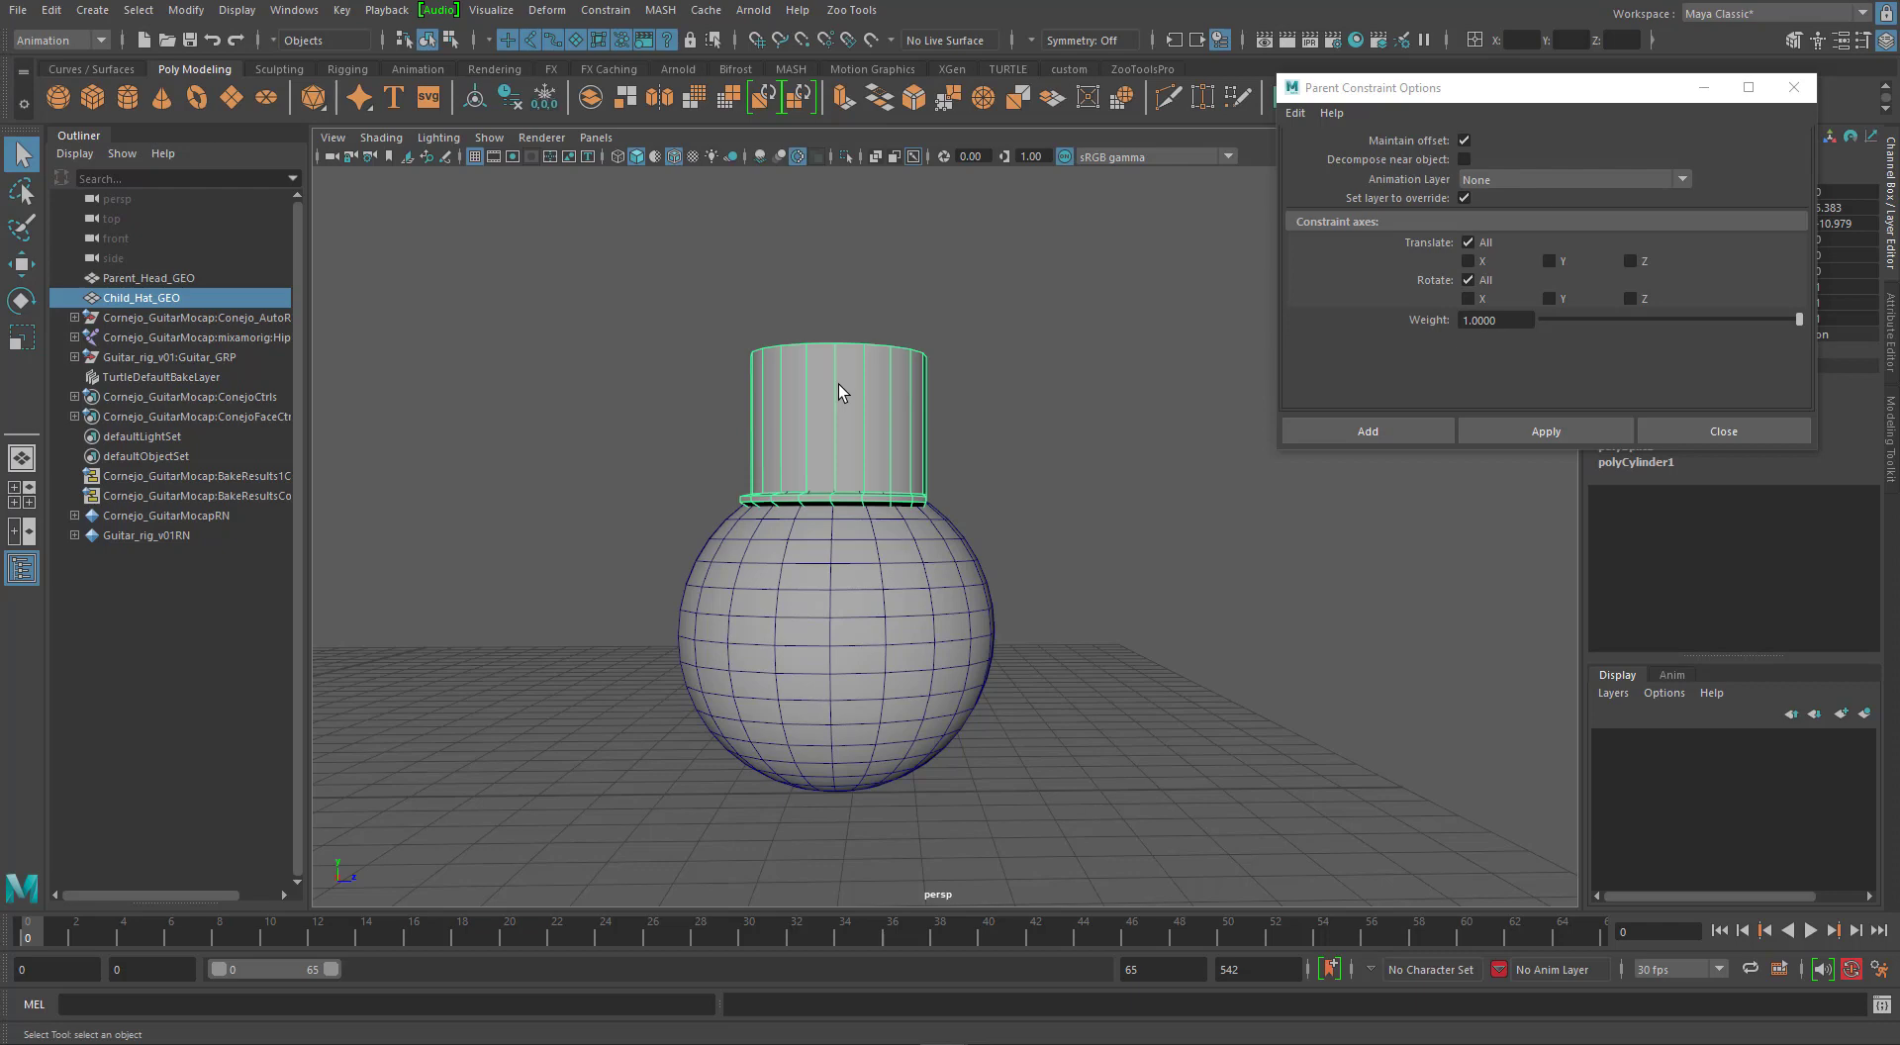
{"action": "left_click", "coordinate": [828, 579]}
{"action": "left_click", "coordinate": [831, 416]}
{"action": "left_click", "coordinate": [1065, 462]}
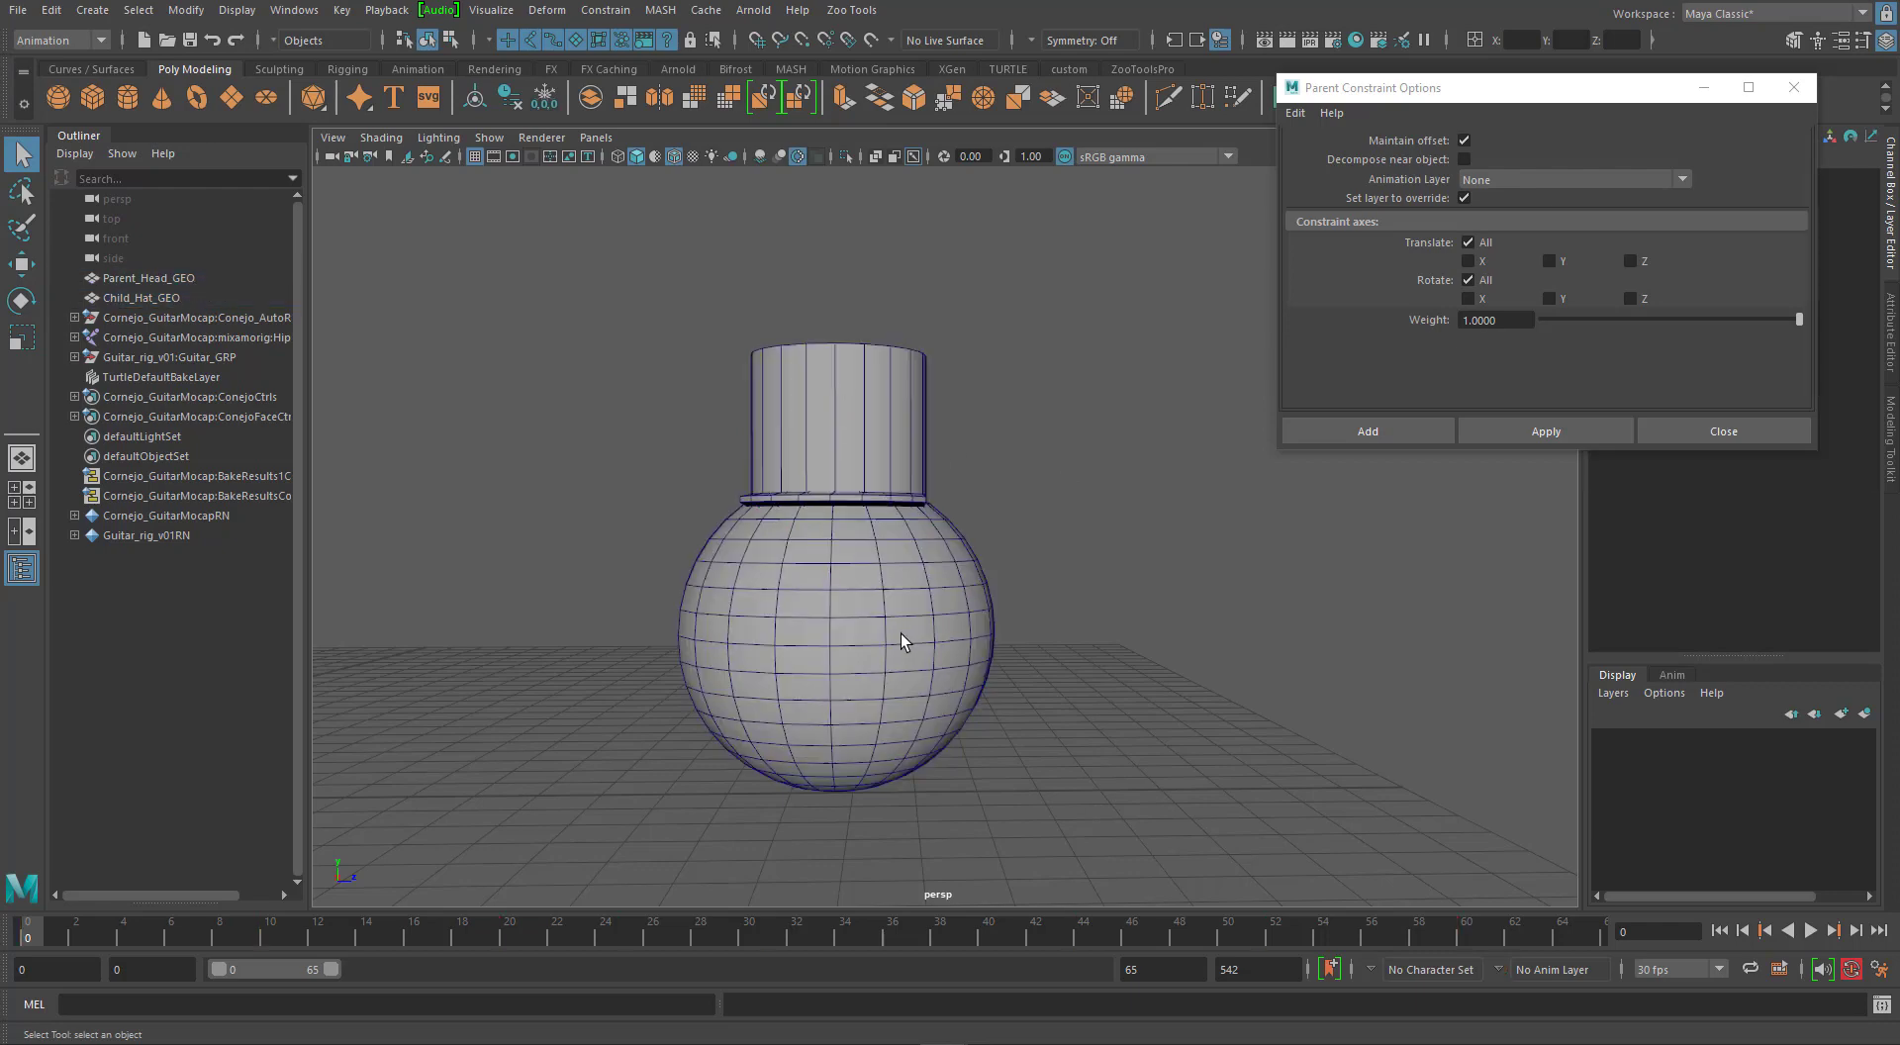
{"action": "left_click", "coordinate": [823, 627]}
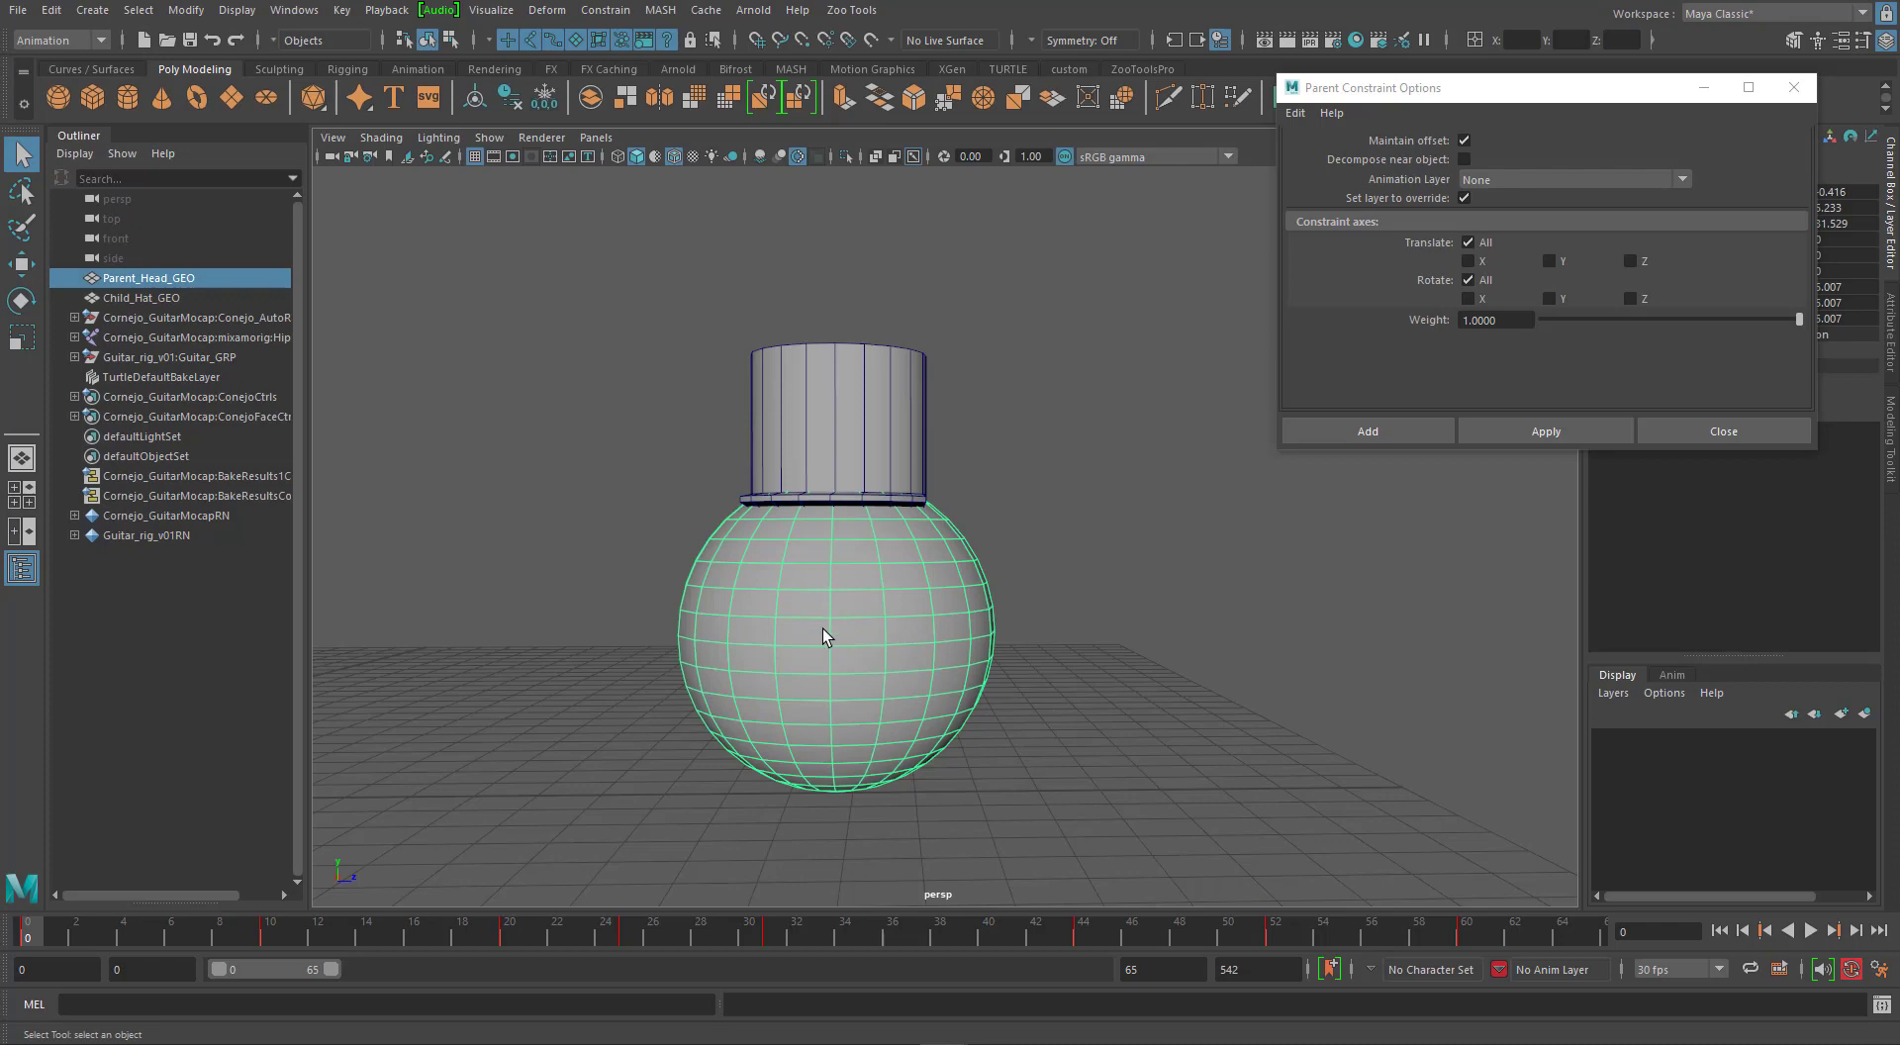
{"action": "left_click", "coordinate": [867, 401]}
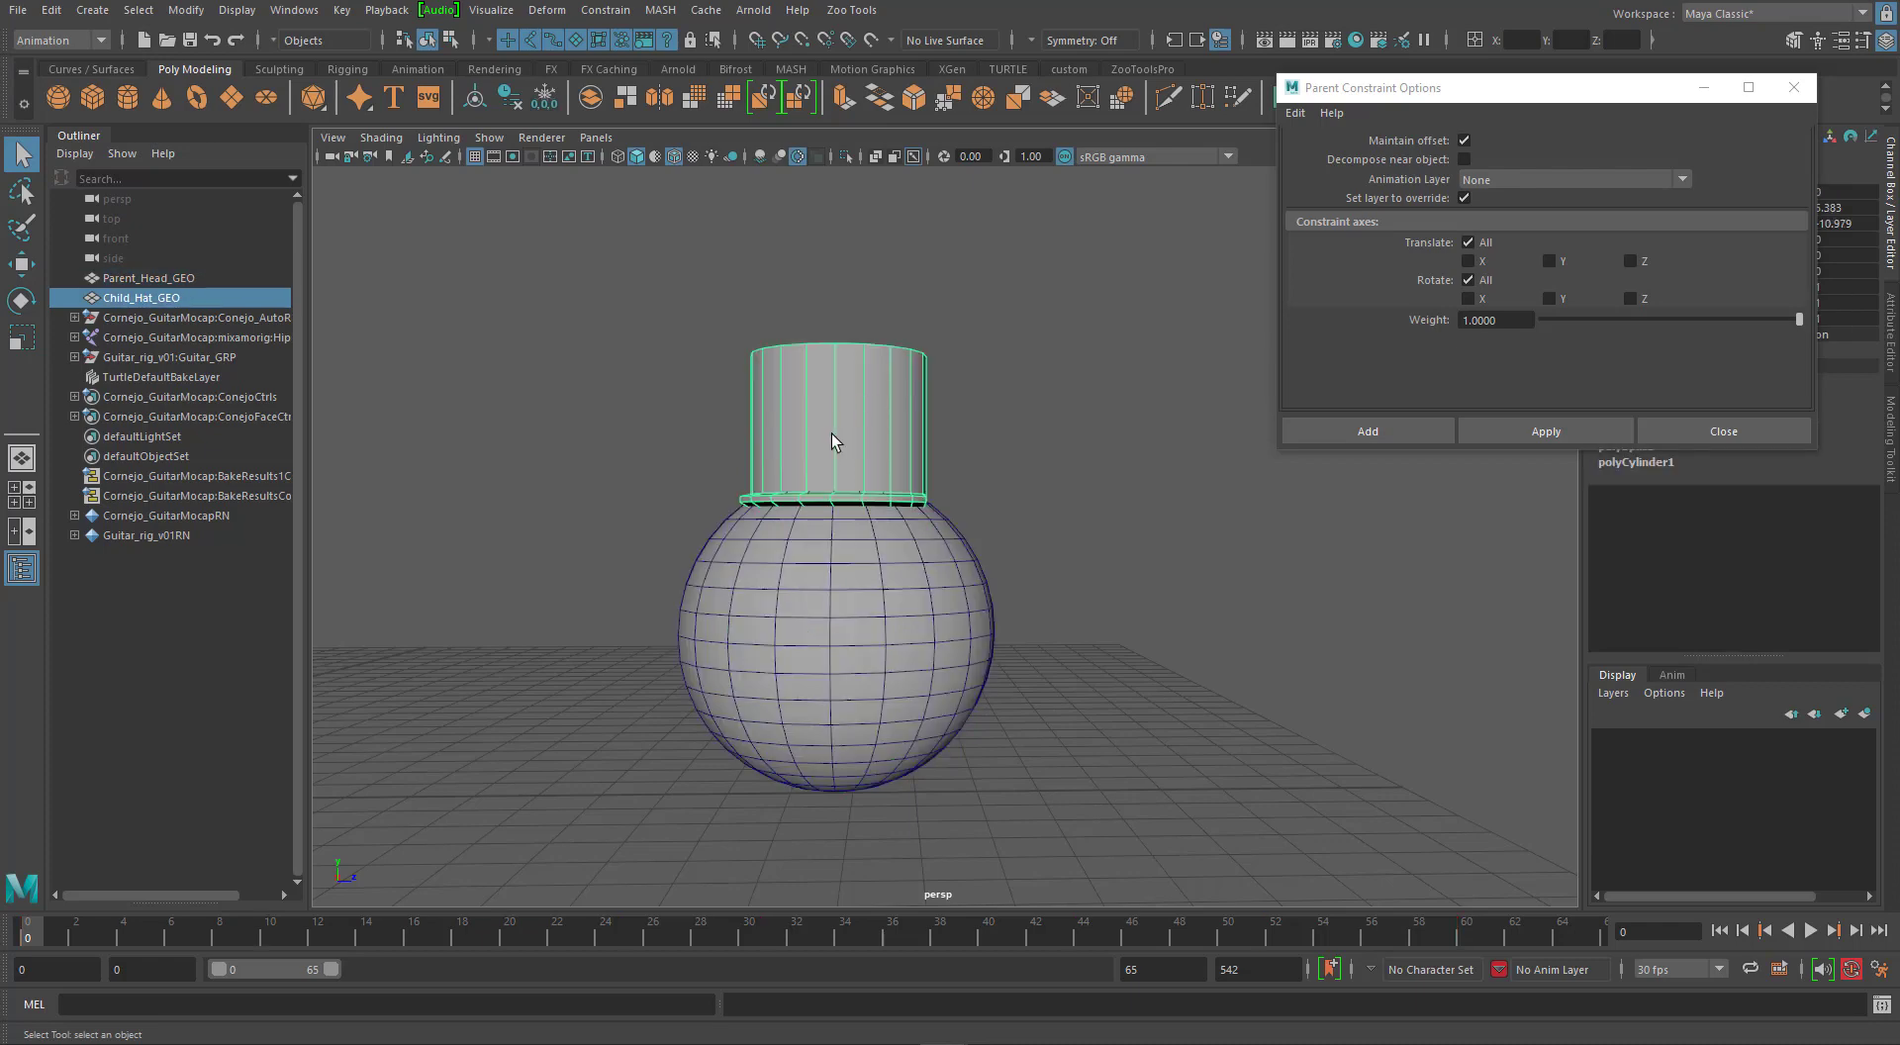
{"action": "left_click", "coordinate": [833, 645]}
{"action": "left_click", "coordinate": [870, 442]}
{"action": "left_click", "coordinate": [1013, 579]}
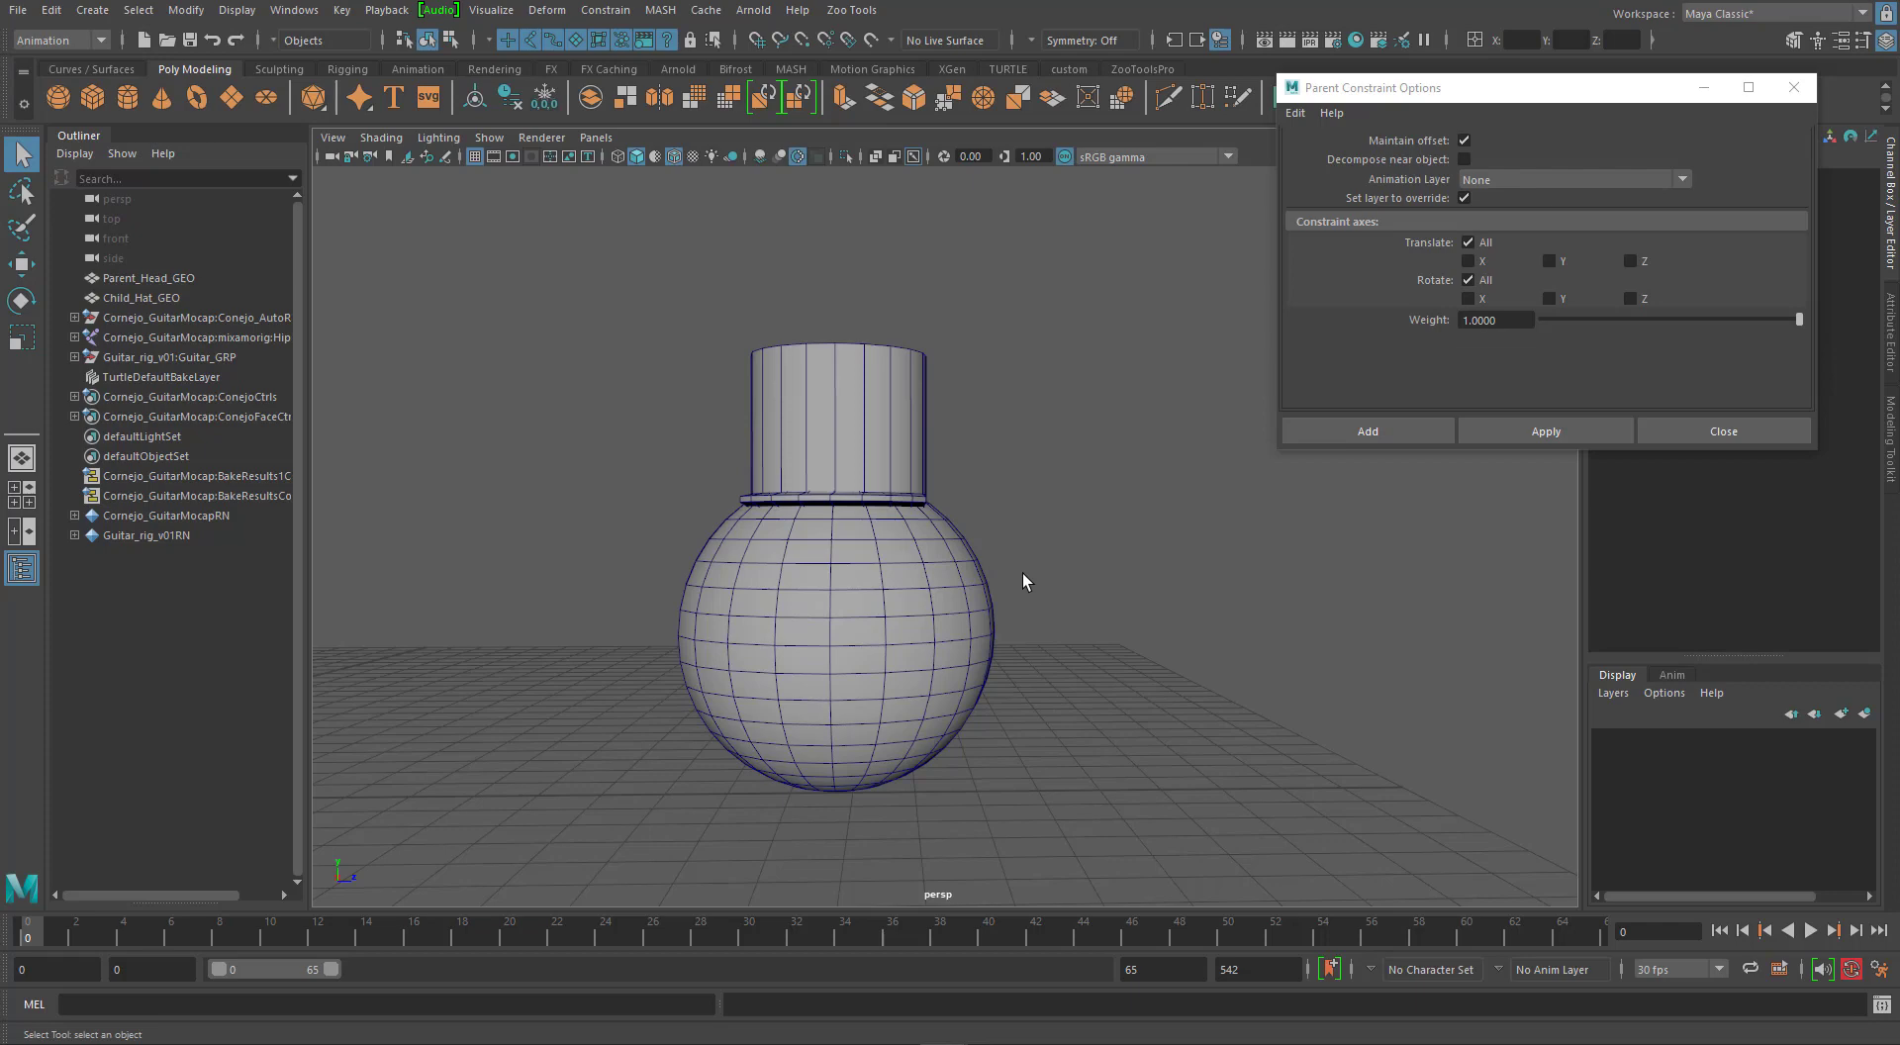
Select the parent head sphere and add the child hat to the selection, keeping the Parent Constraint options window clear of both.
{"action": "left_click_drag", "start_coordinate": [1039, 554], "coordinate": [1008, 586], "text": "alt"}
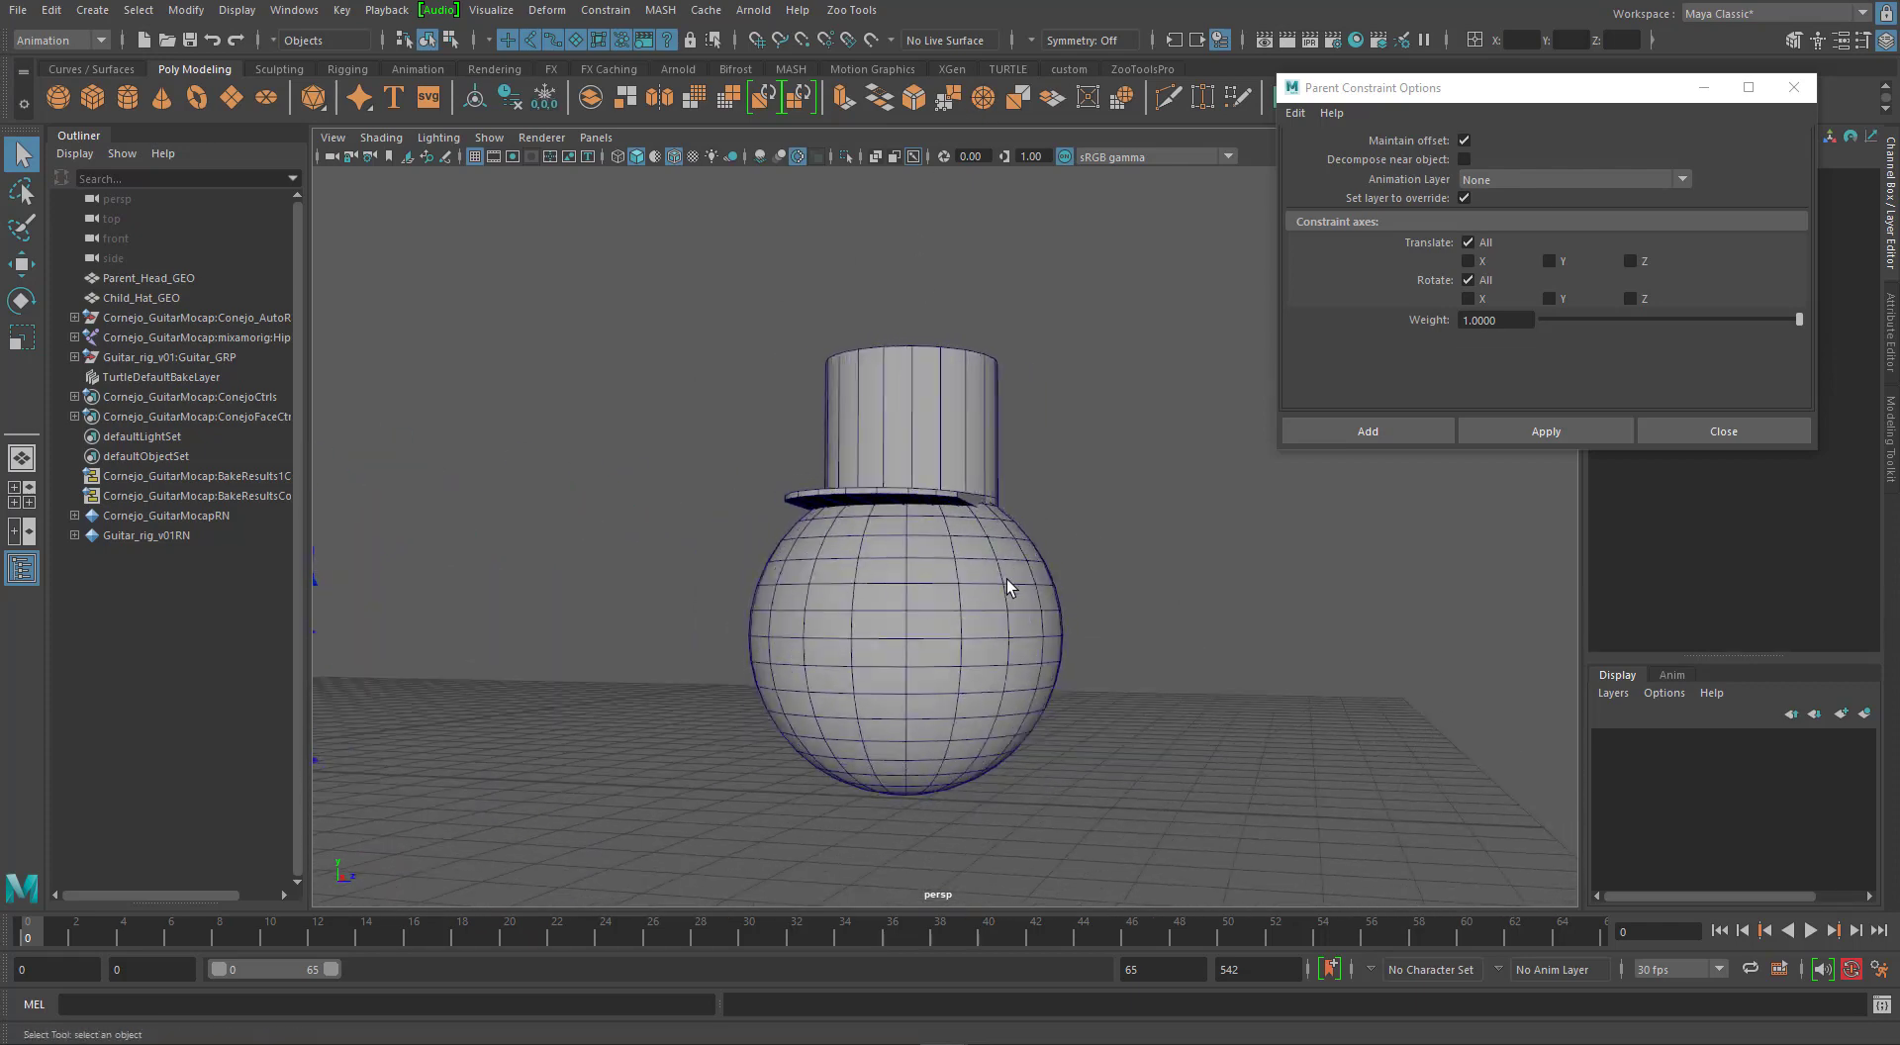
{"action": "left_click_drag", "start_coordinate": [791, 572], "coordinate": [935, 525], "text": "alt"}
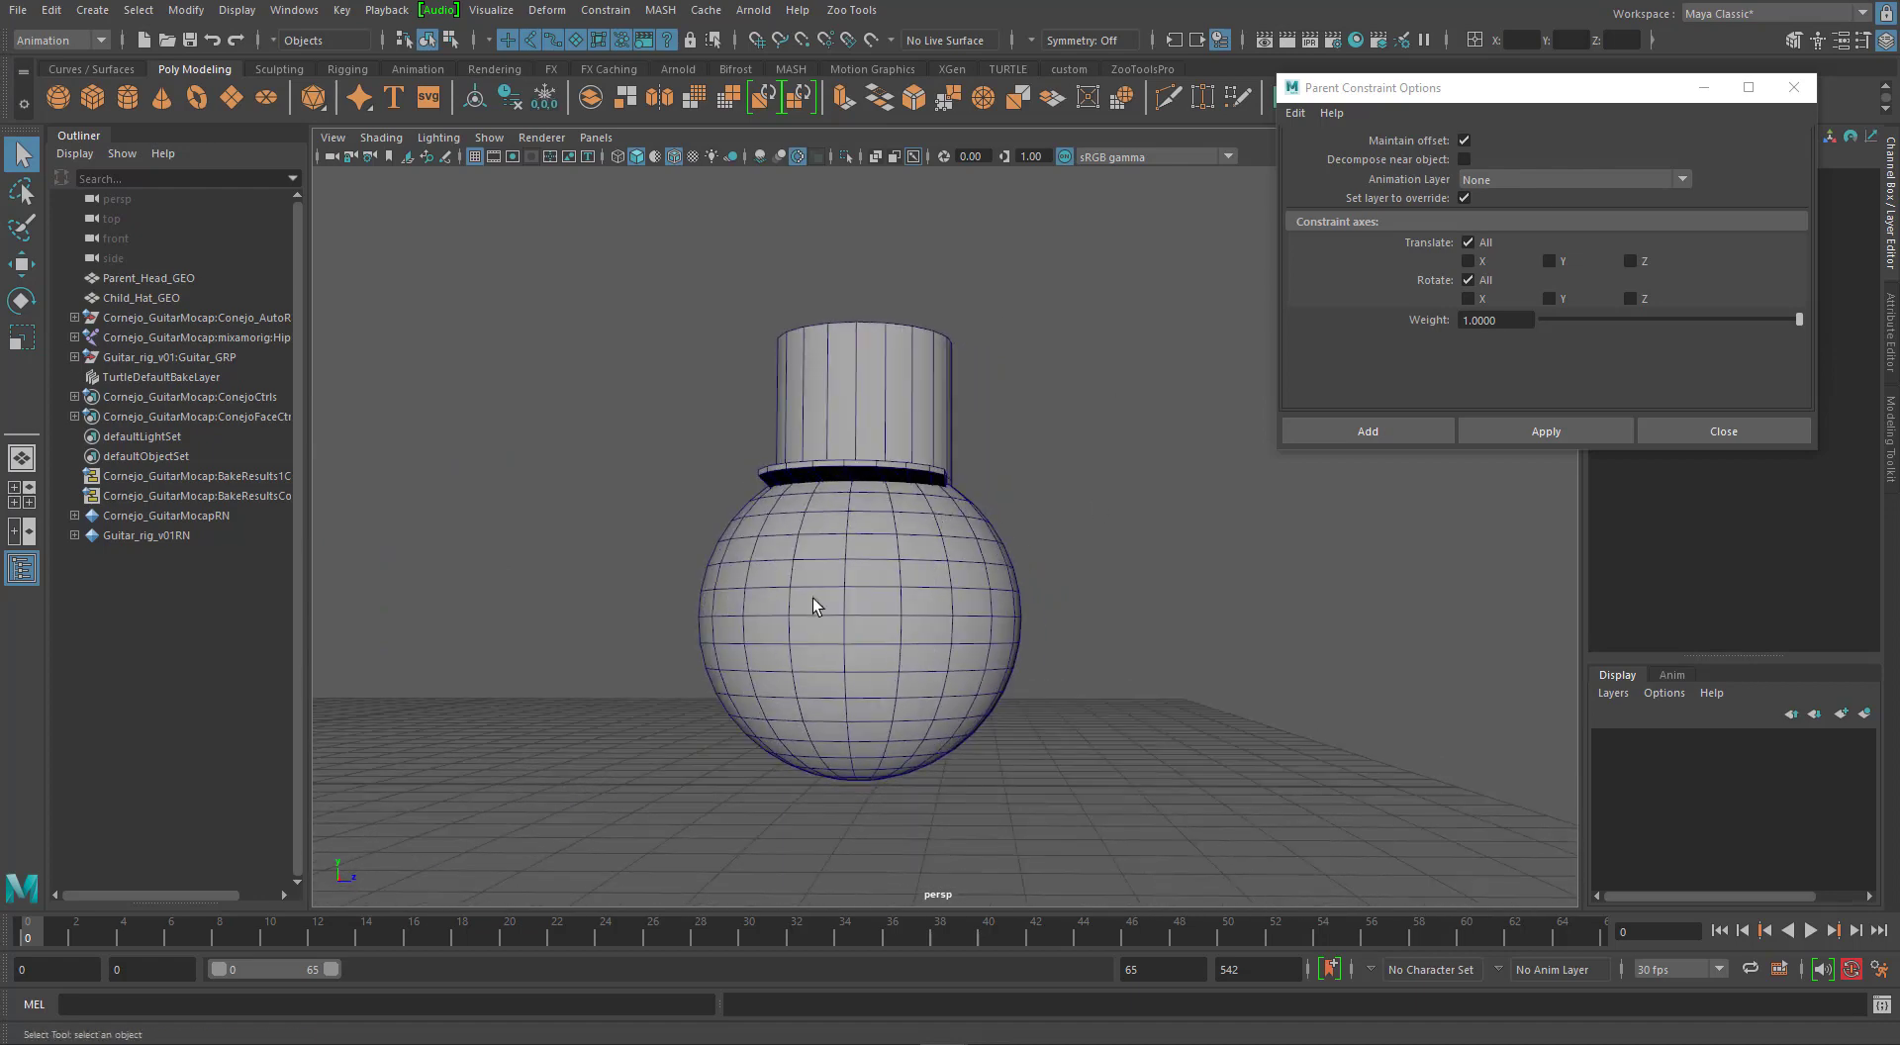
{"action": "left_click", "coordinate": [763, 727]}
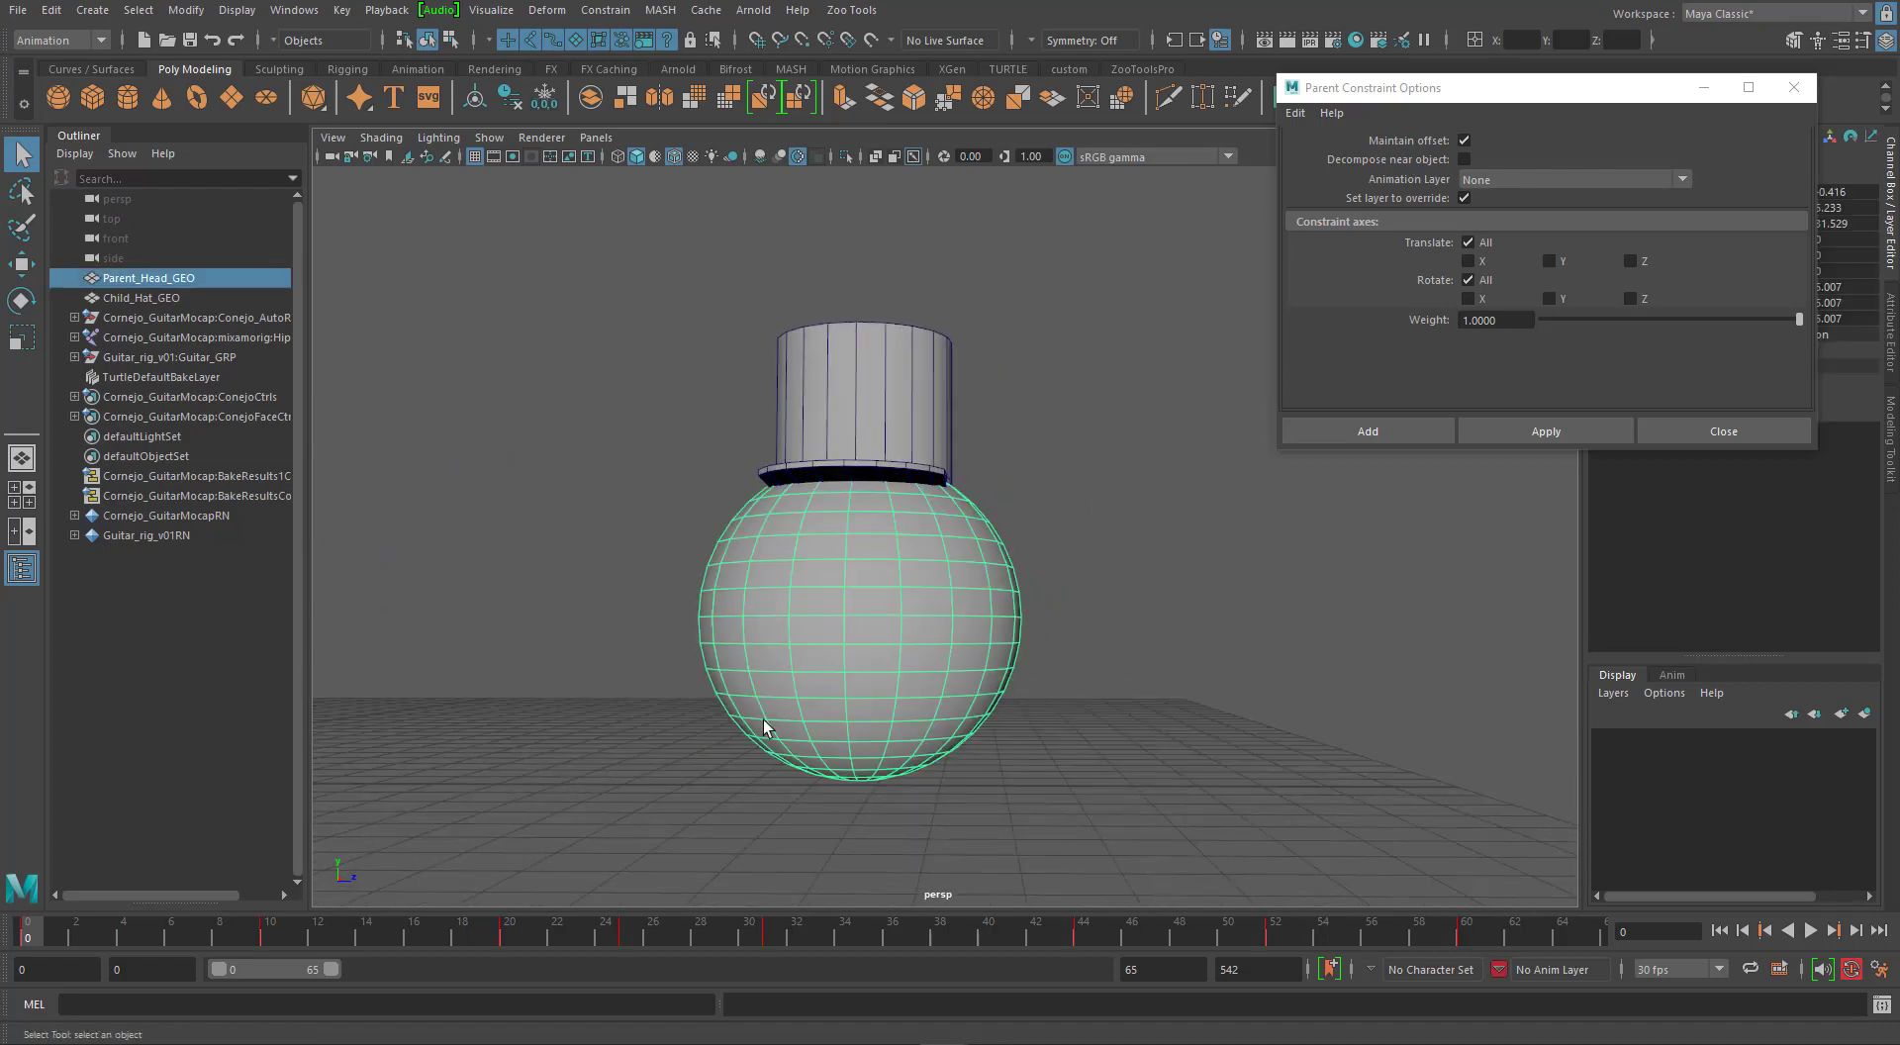
{"action": "left_click", "coordinate": [877, 371], "text": "shift"}
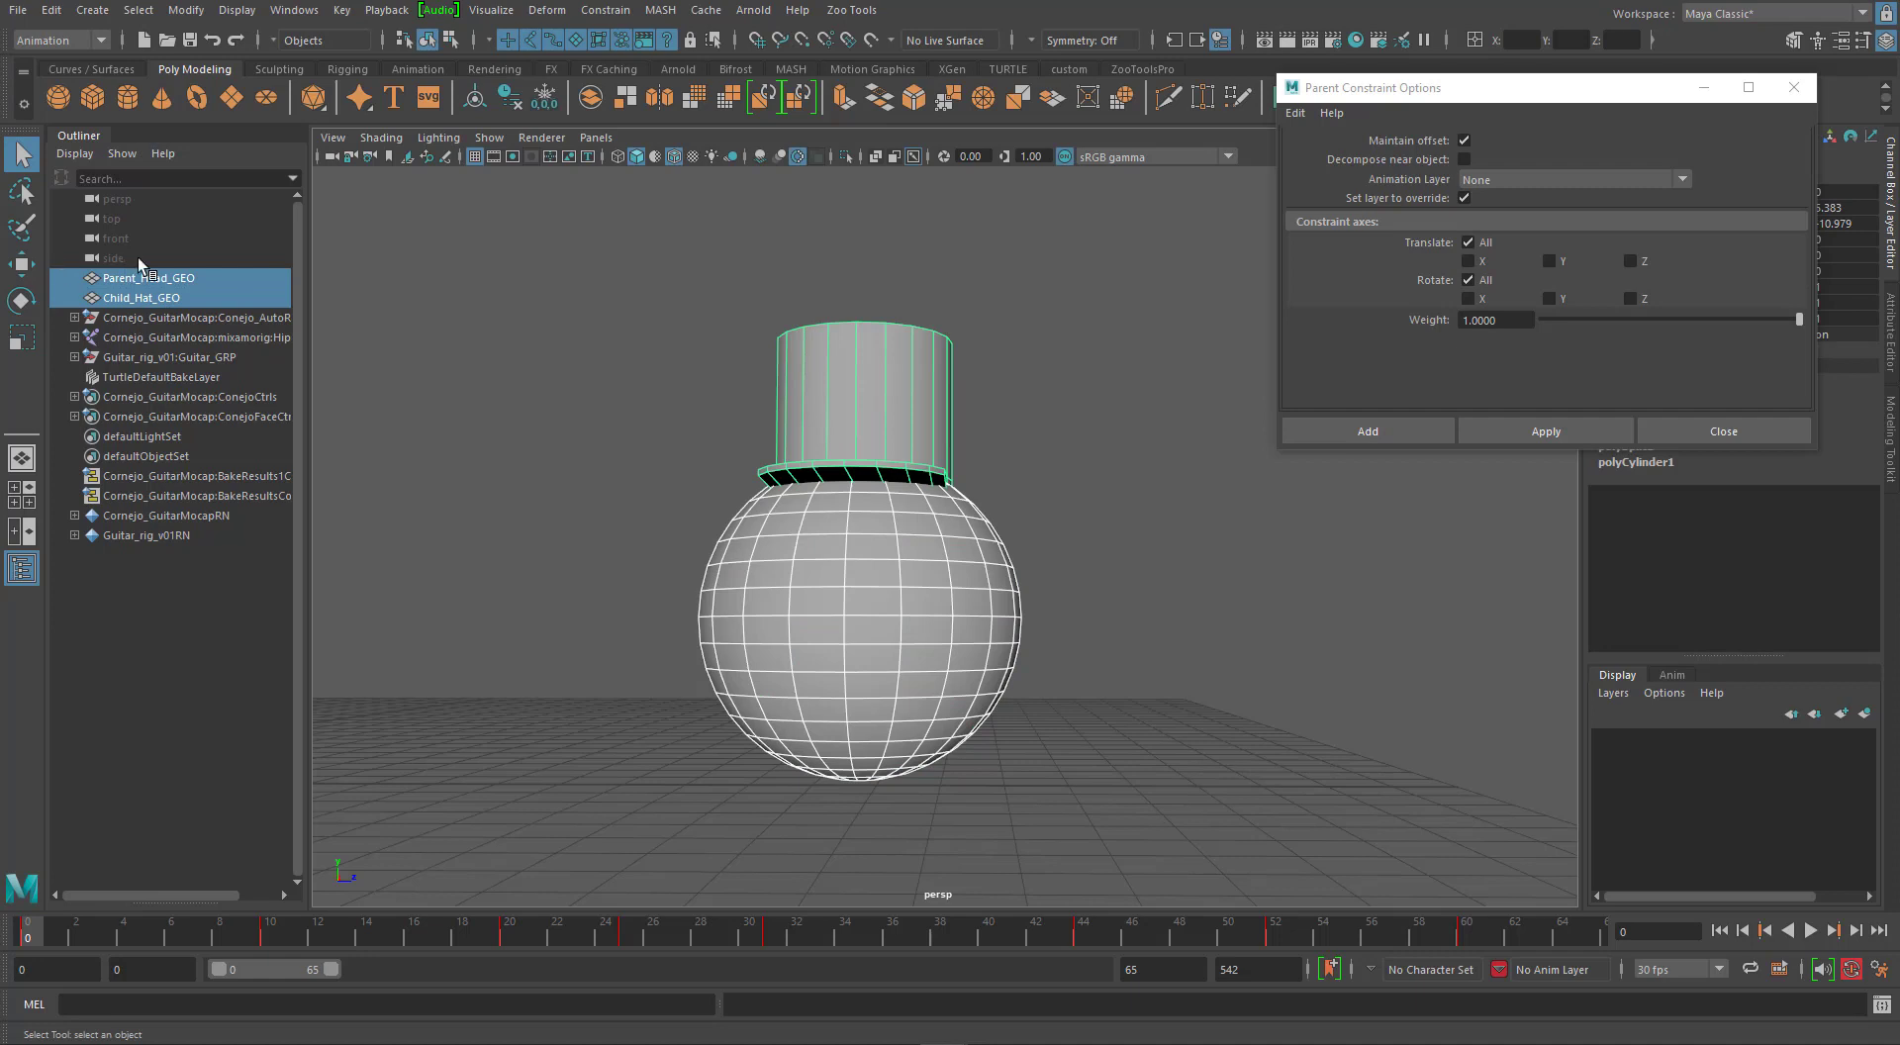
{"action": "left_click", "coordinate": [867, 659]}
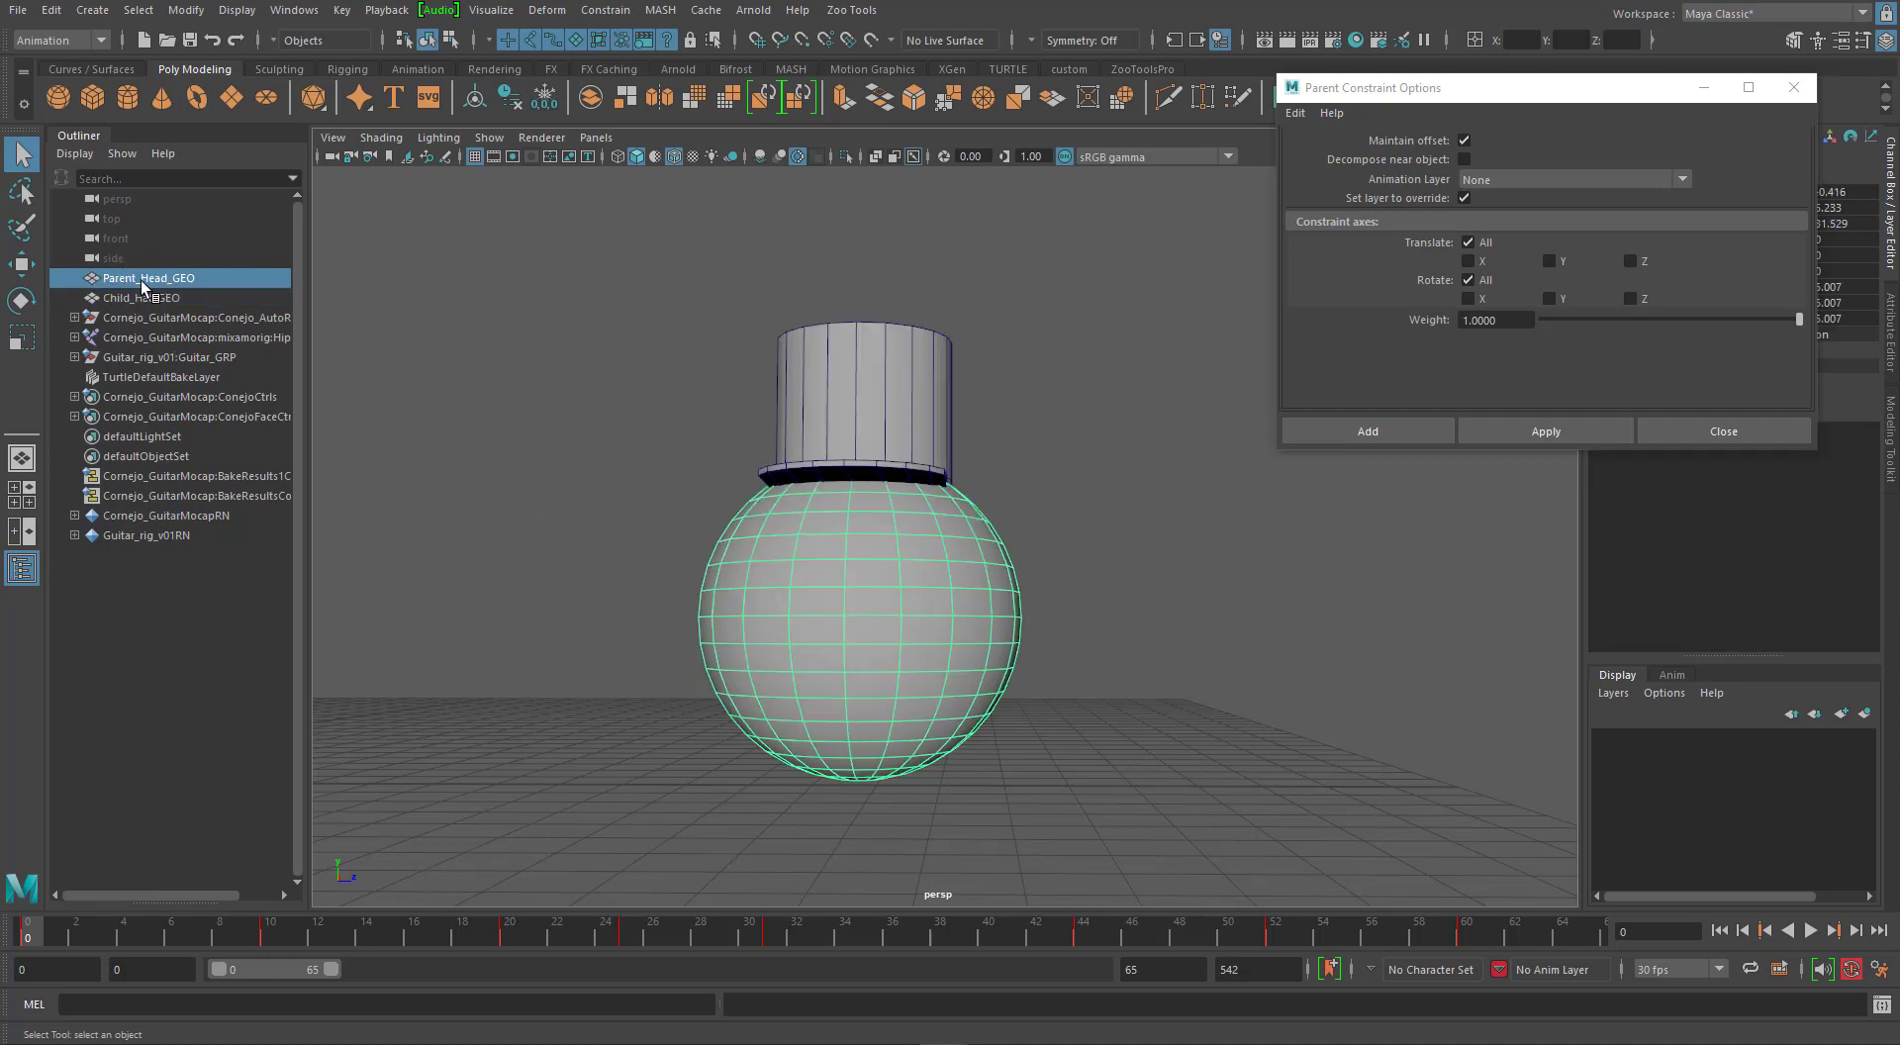
{"action": "left_click", "coordinate": [889, 375], "text": "shift"}
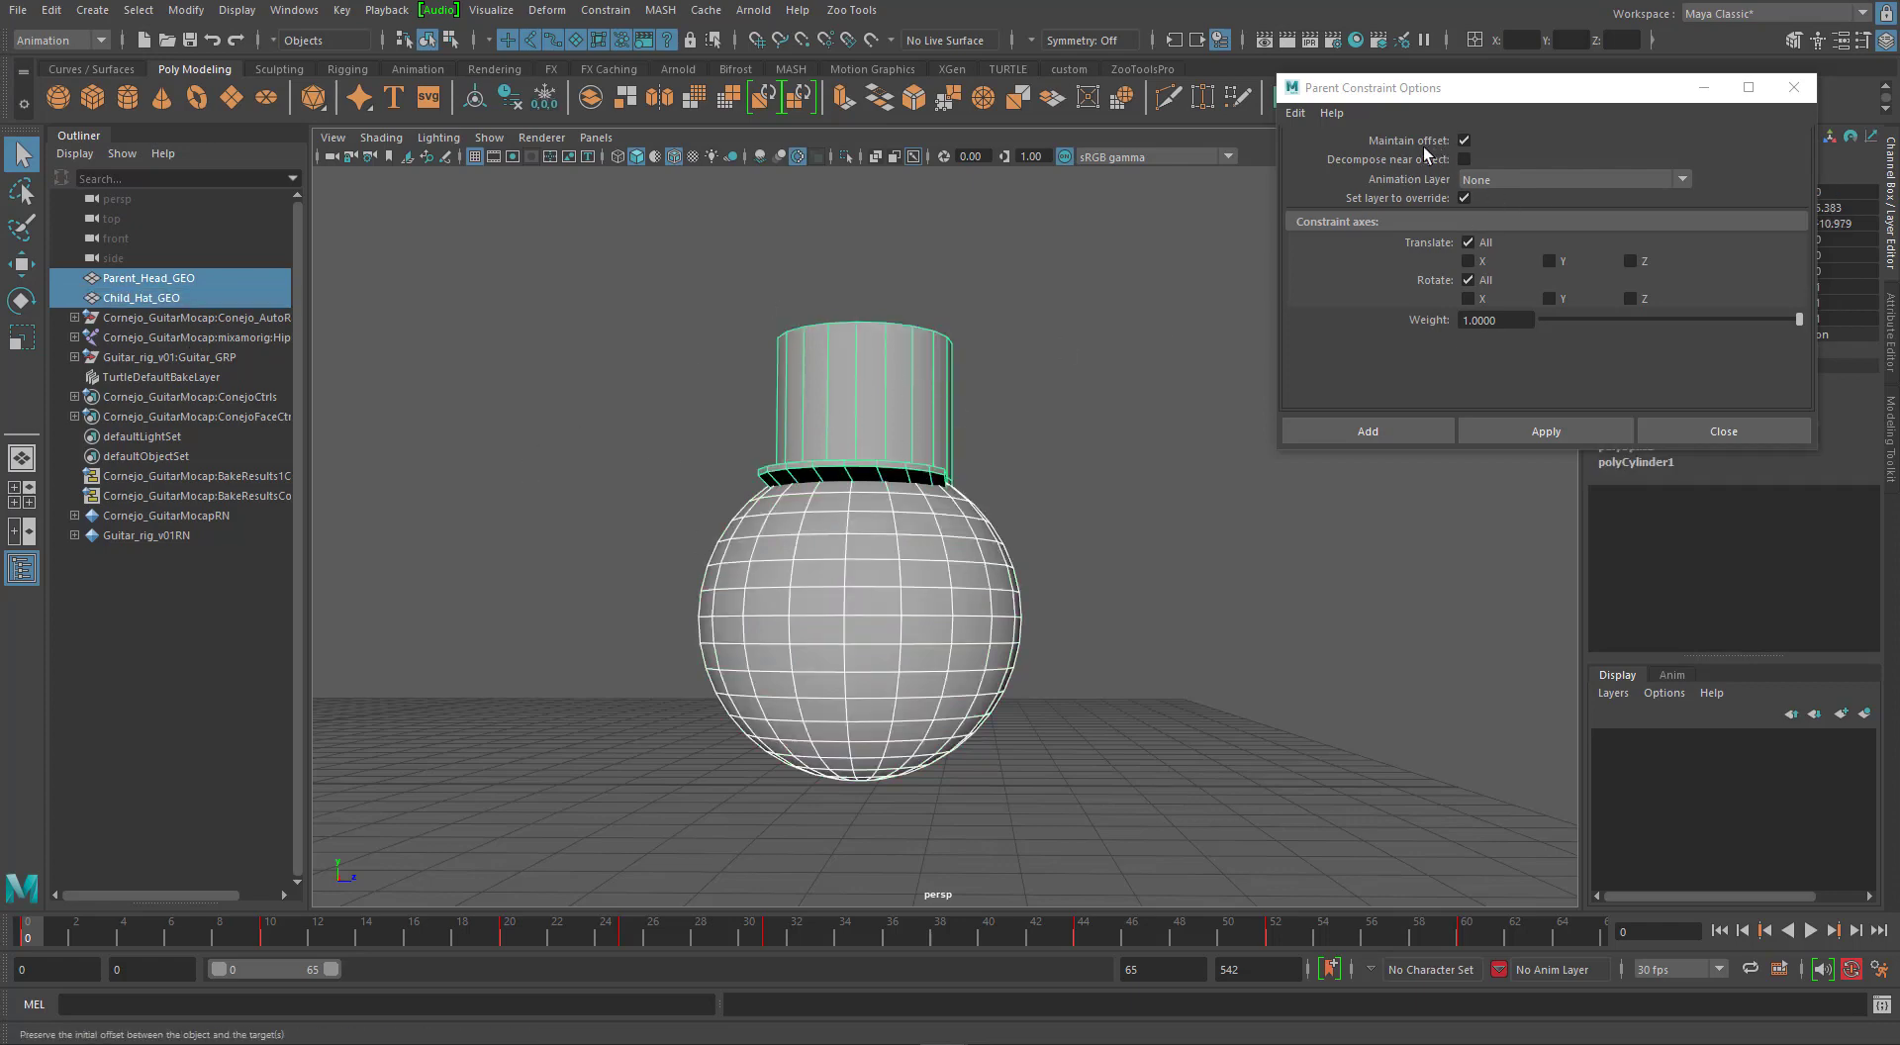
{"action": "left_click_drag", "start_coordinate": [1518, 87], "coordinate": [924, 247]}
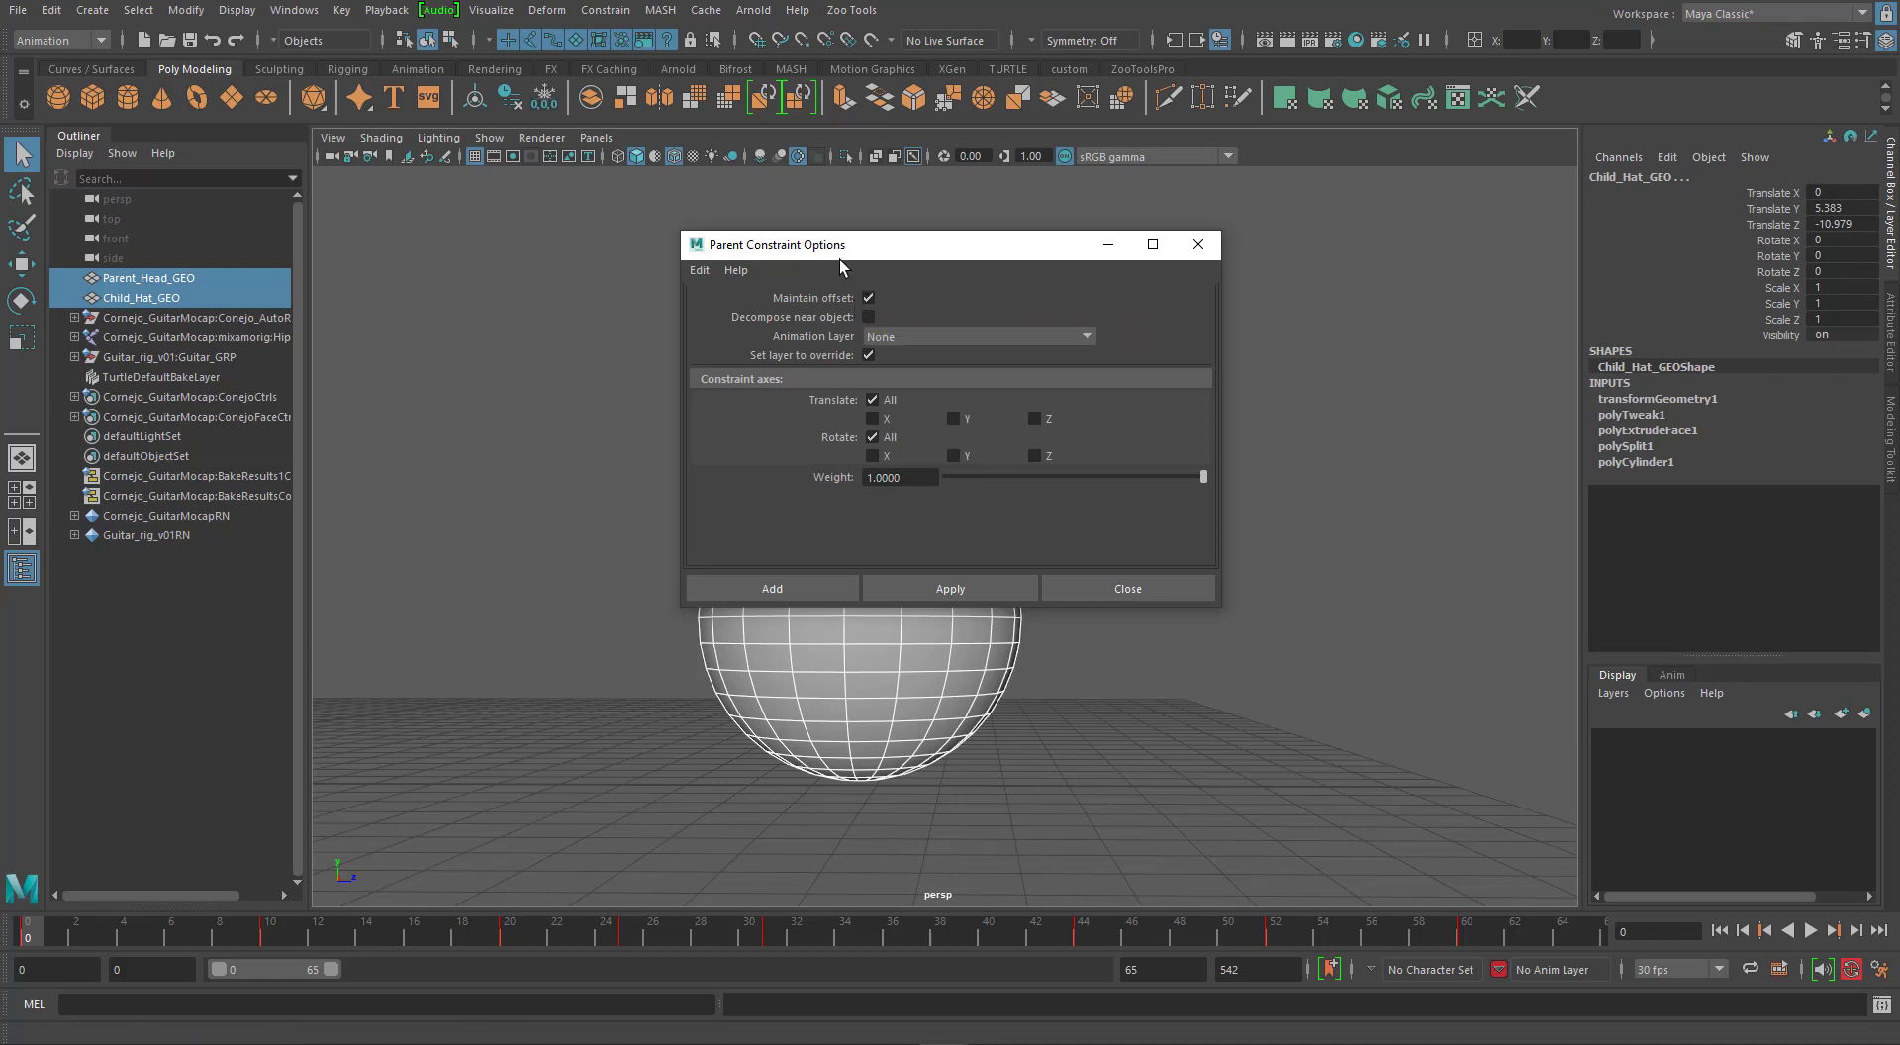
{"action": "left_click_drag", "start_coordinate": [824, 254], "coordinate": [1358, 229]}
Show the Move manipulator on the hat and on the head sphere to examine where each pivot sits.
{"action": "key", "text": "w"}
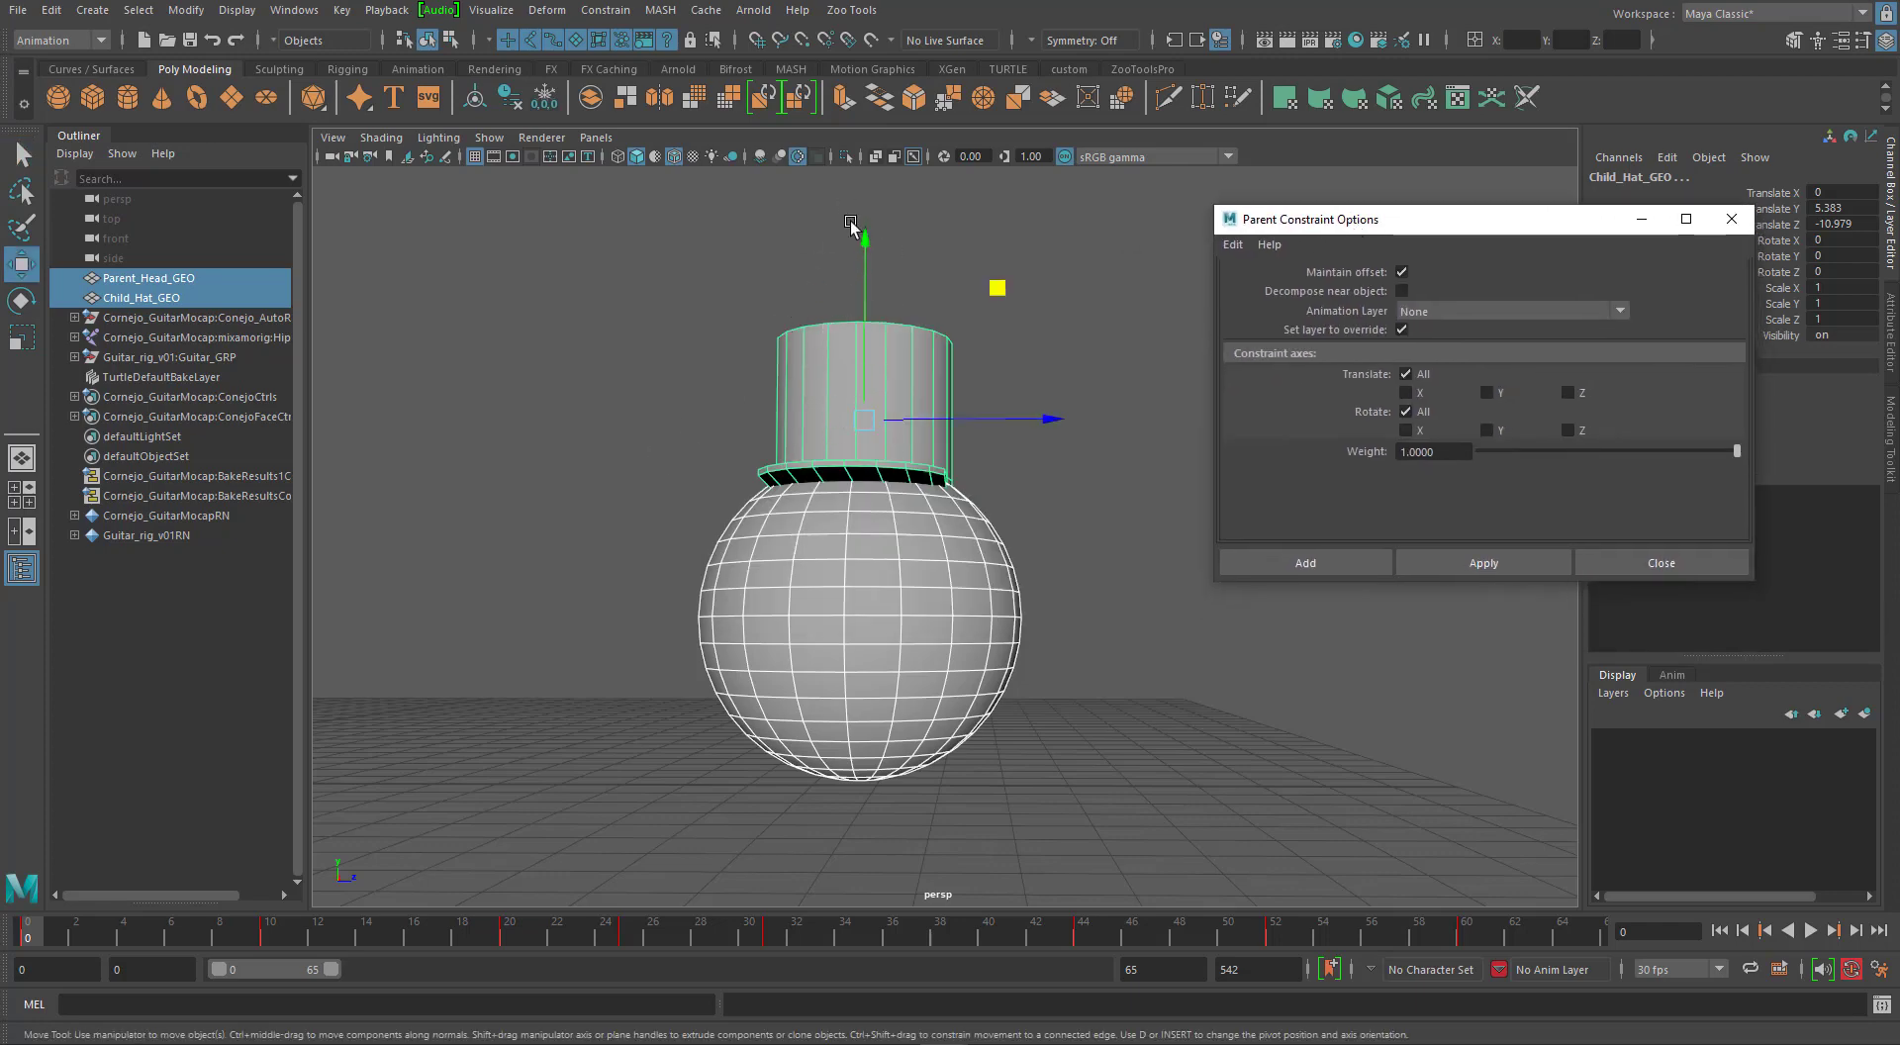
{"action": "left_click_drag", "start_coordinate": [844, 401], "coordinate": [799, 424], "text": "alt"}
{"action": "right_click_drag", "start_coordinate": [800, 423], "coordinate": [924, 534], "text": "alt"}
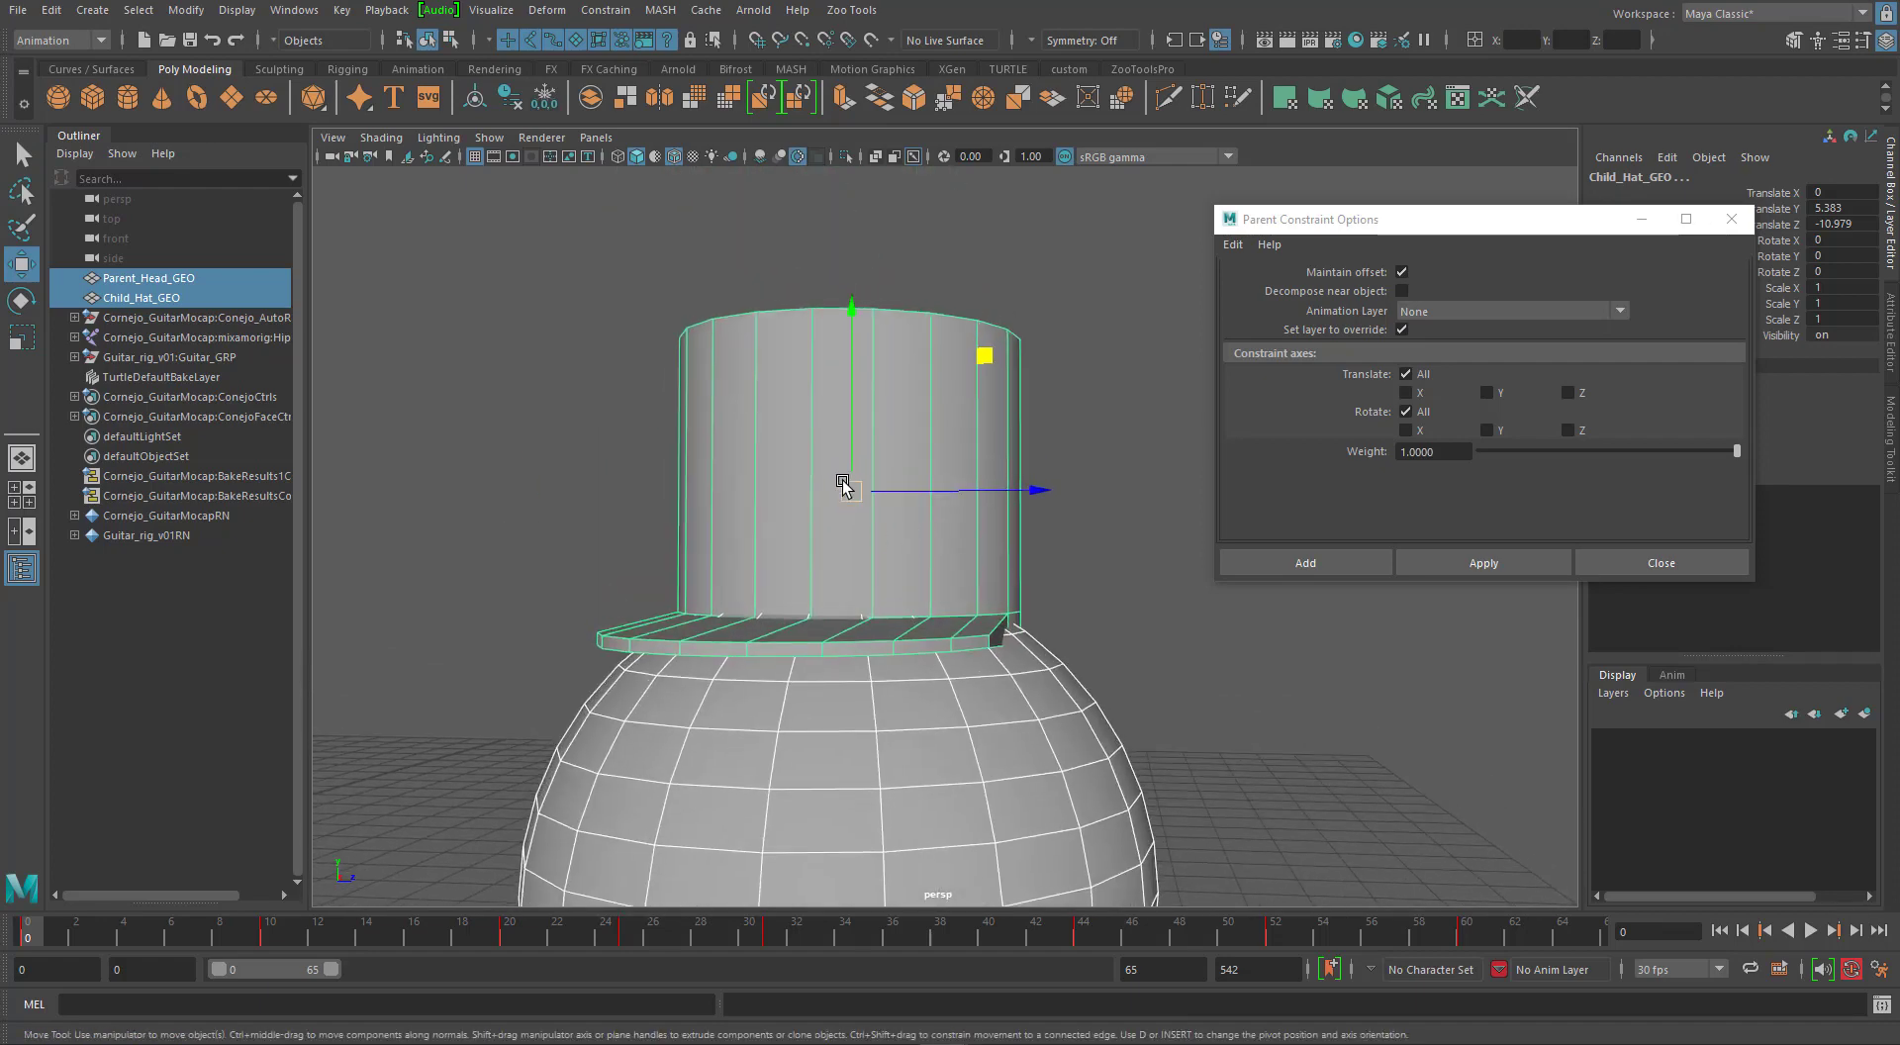
{"action": "middle_click_drag", "start_coordinate": [866, 584], "coordinate": [876, 282], "text": "alt"}
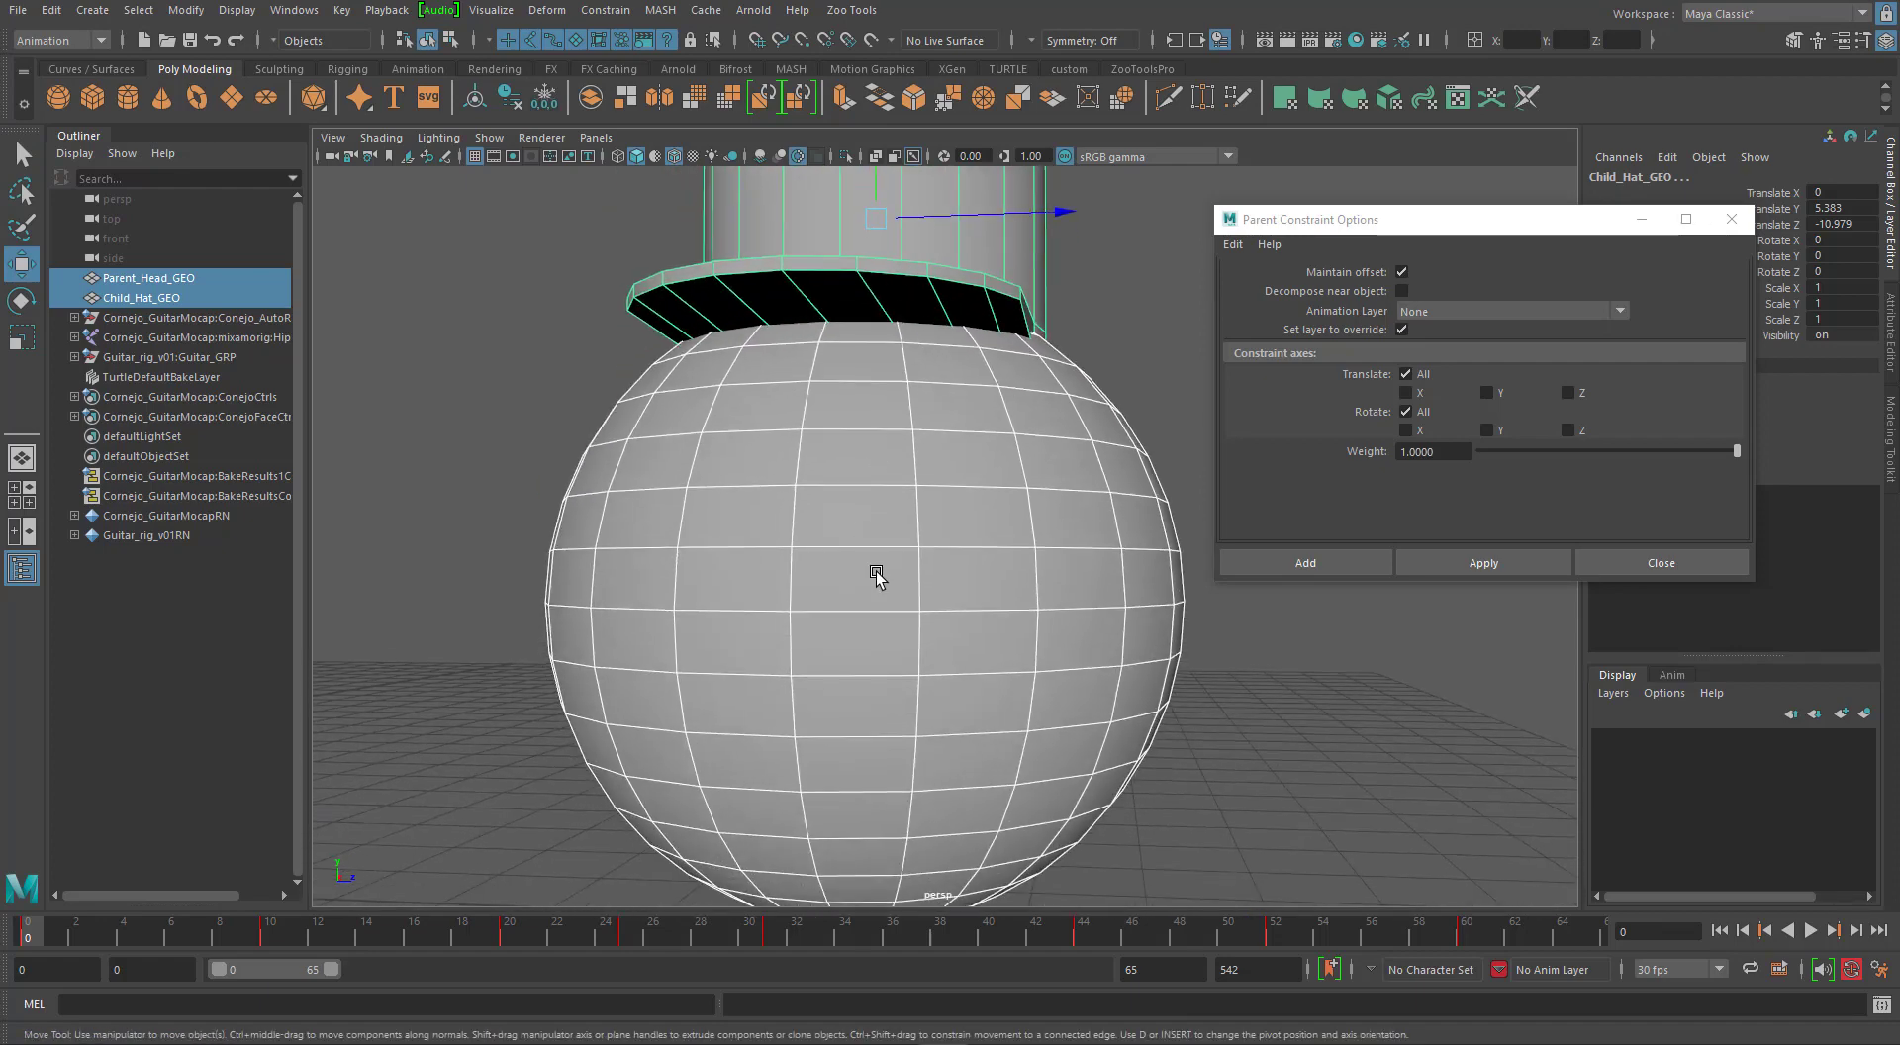
{"action": "left_click", "coordinate": [146, 280]}
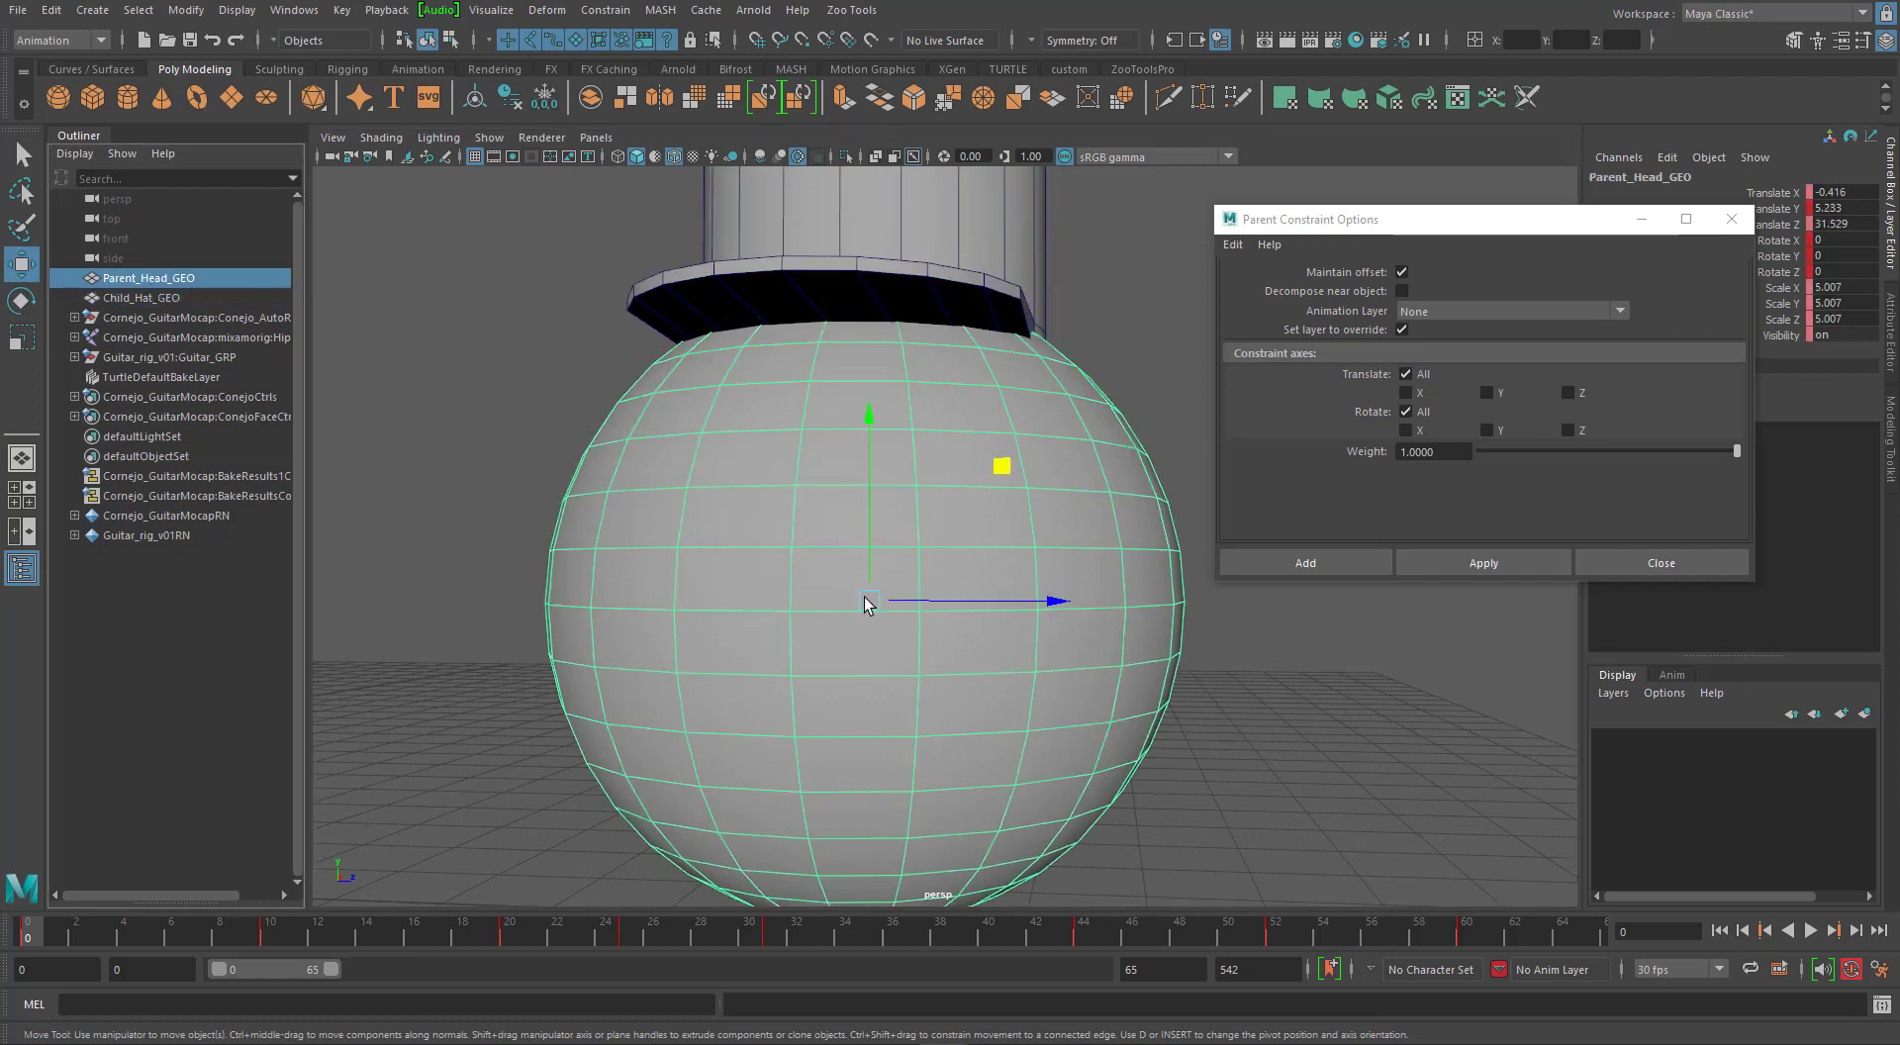
{"action": "middle_click_drag", "start_coordinate": [859, 606], "coordinate": [859, 717], "text": "alt"}
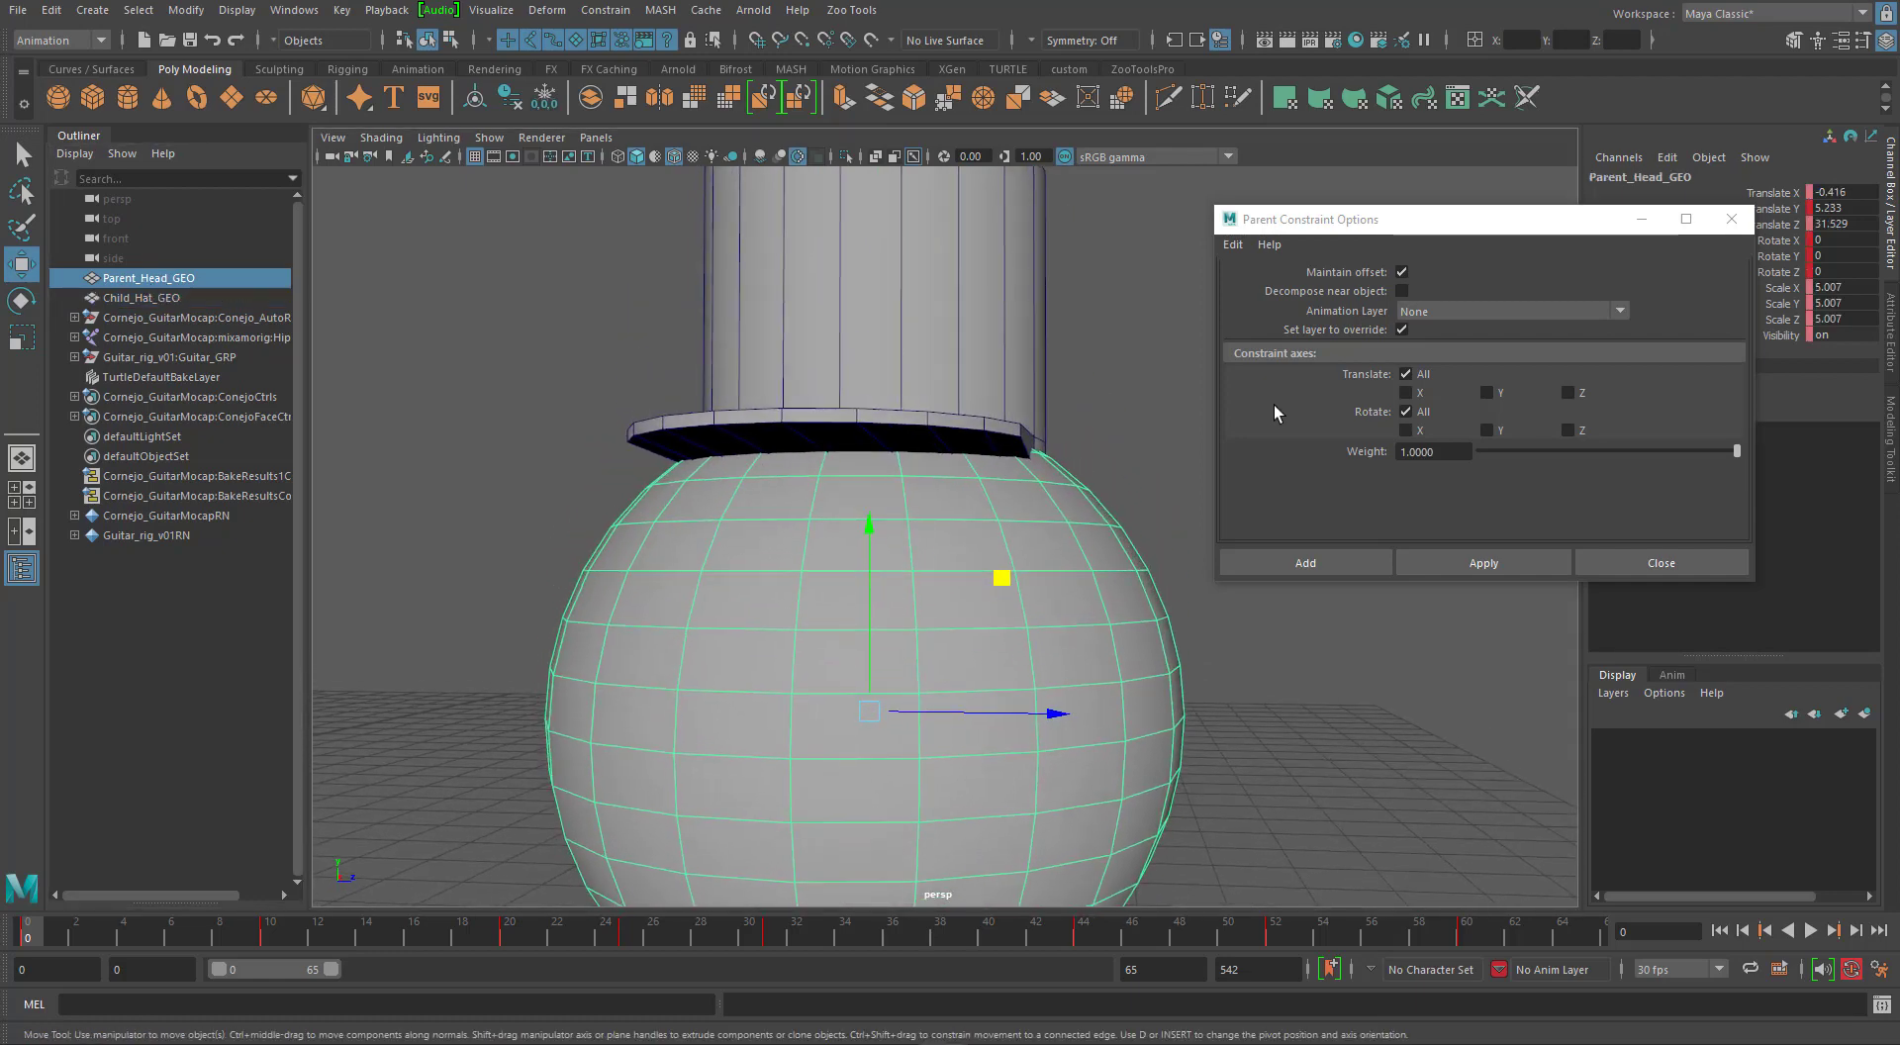
Try to parent constrain the hat to the head sphere with Maintain Offset turned off.
{"action": "left_click", "coordinate": [1406, 273]}
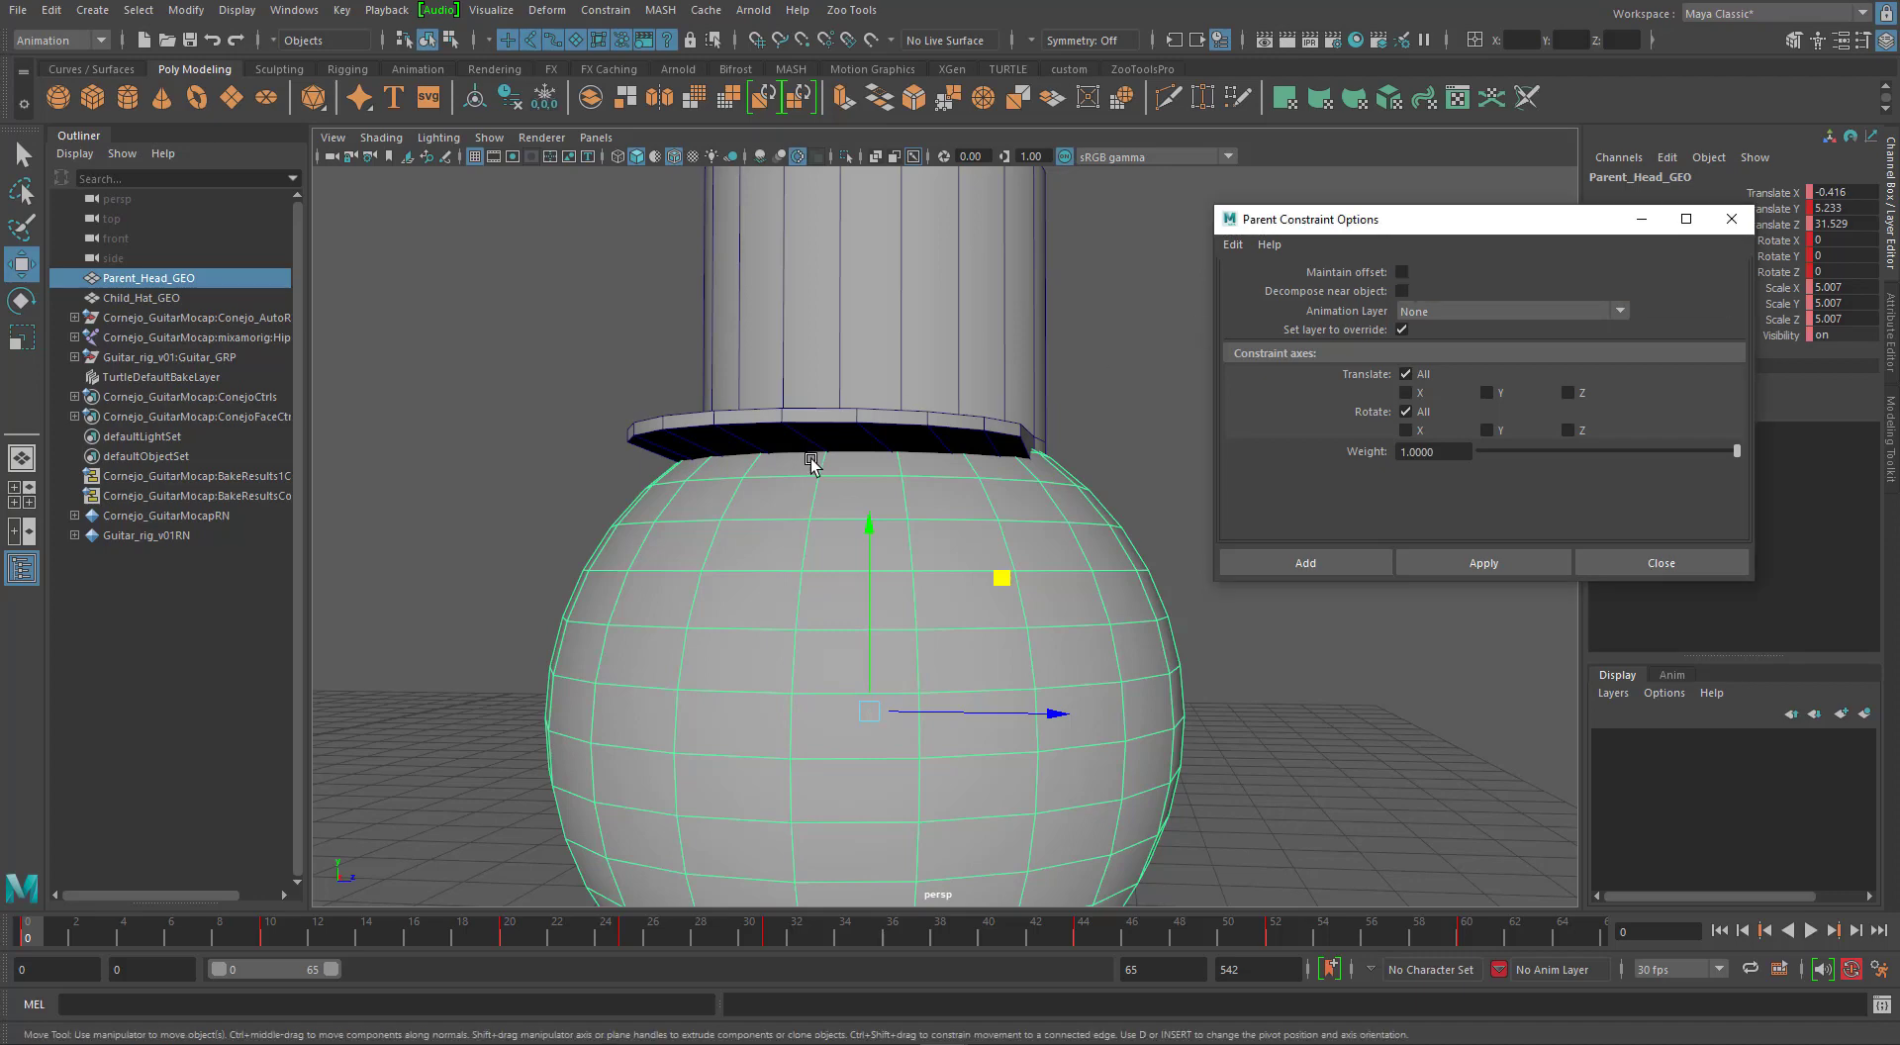
{"action": "right_click_drag", "start_coordinate": [803, 463], "coordinate": [754, 426], "text": "alt"}
{"action": "middle_click_drag", "start_coordinate": [875, 330], "coordinate": [869, 326], "text": "alt"}
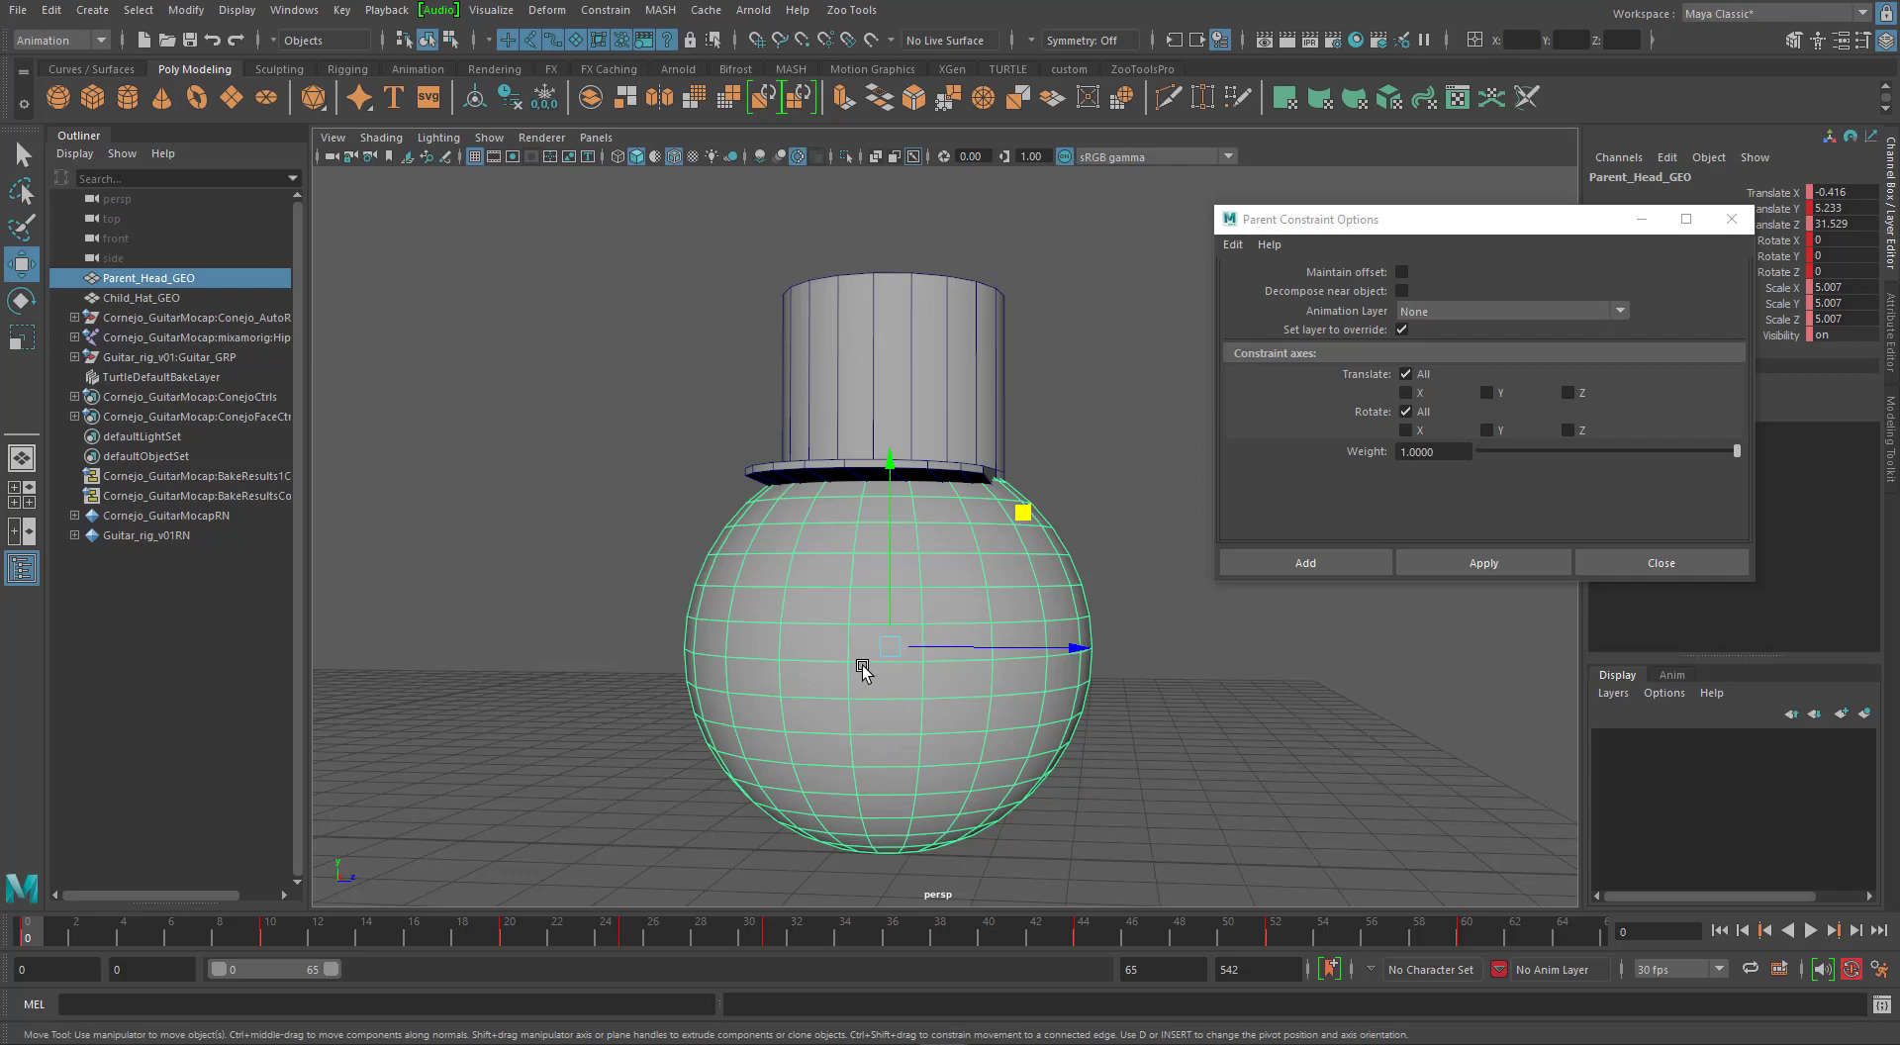
{"action": "left_click", "coordinate": [1153, 411]}
{"action": "left_click", "coordinate": [935, 584]}
{"action": "left_click", "coordinate": [915, 435], "text": "shift"}
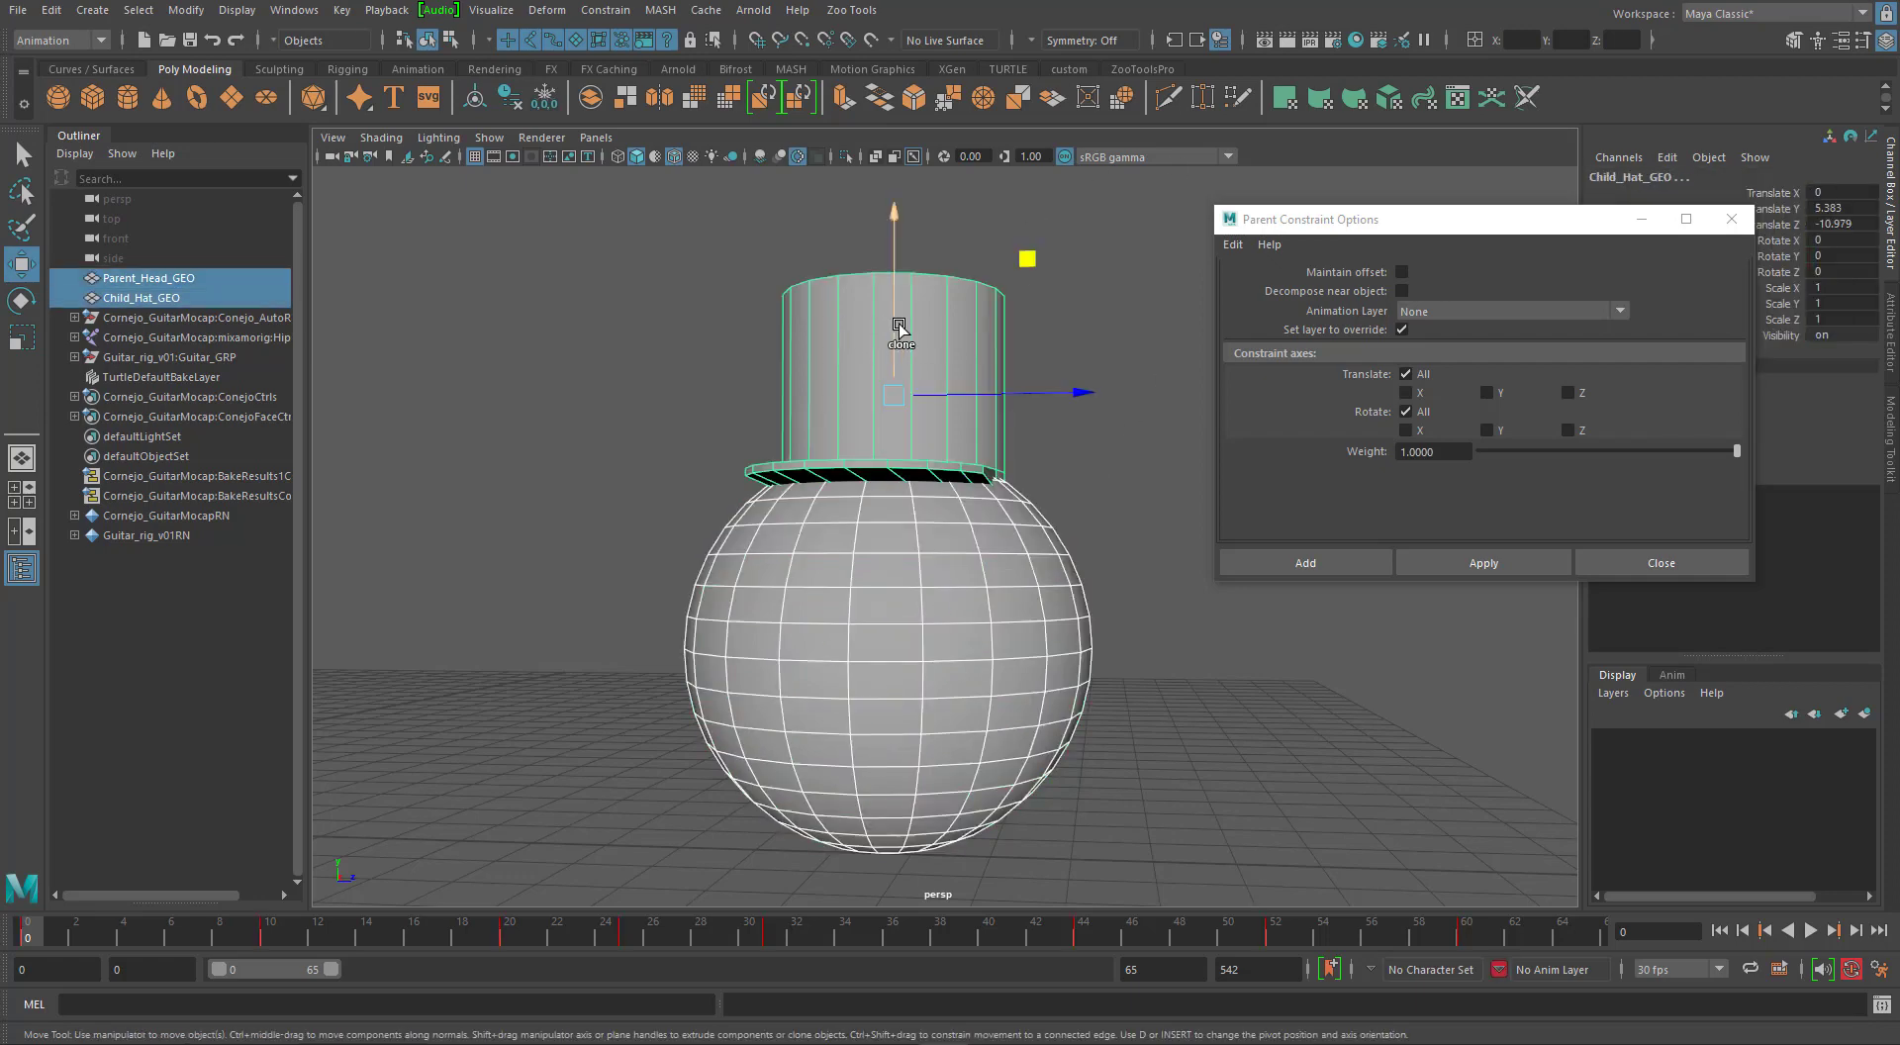
{"action": "left_click", "coordinate": [1493, 571]}
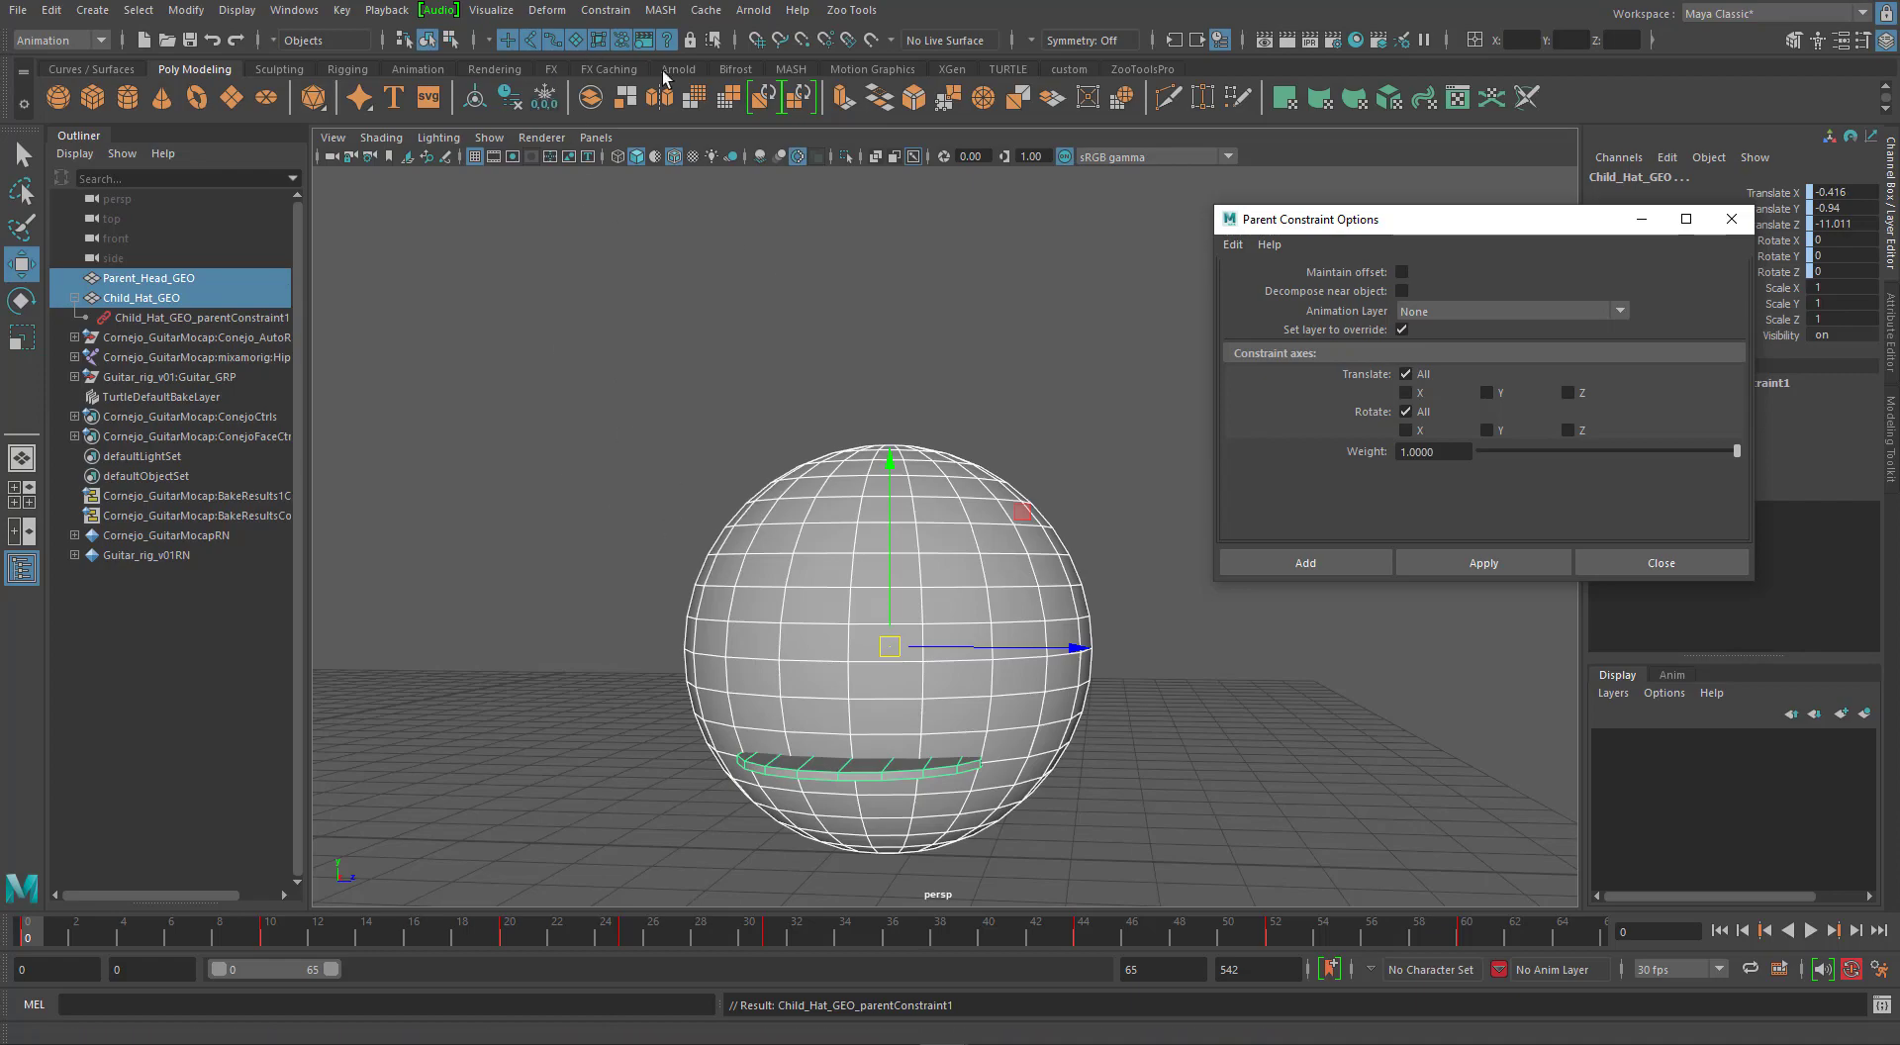
Turn on X-ray shading and frame the head sphere and hat to examine the hat's placement.
{"action": "left_click", "coordinate": [877, 158]}
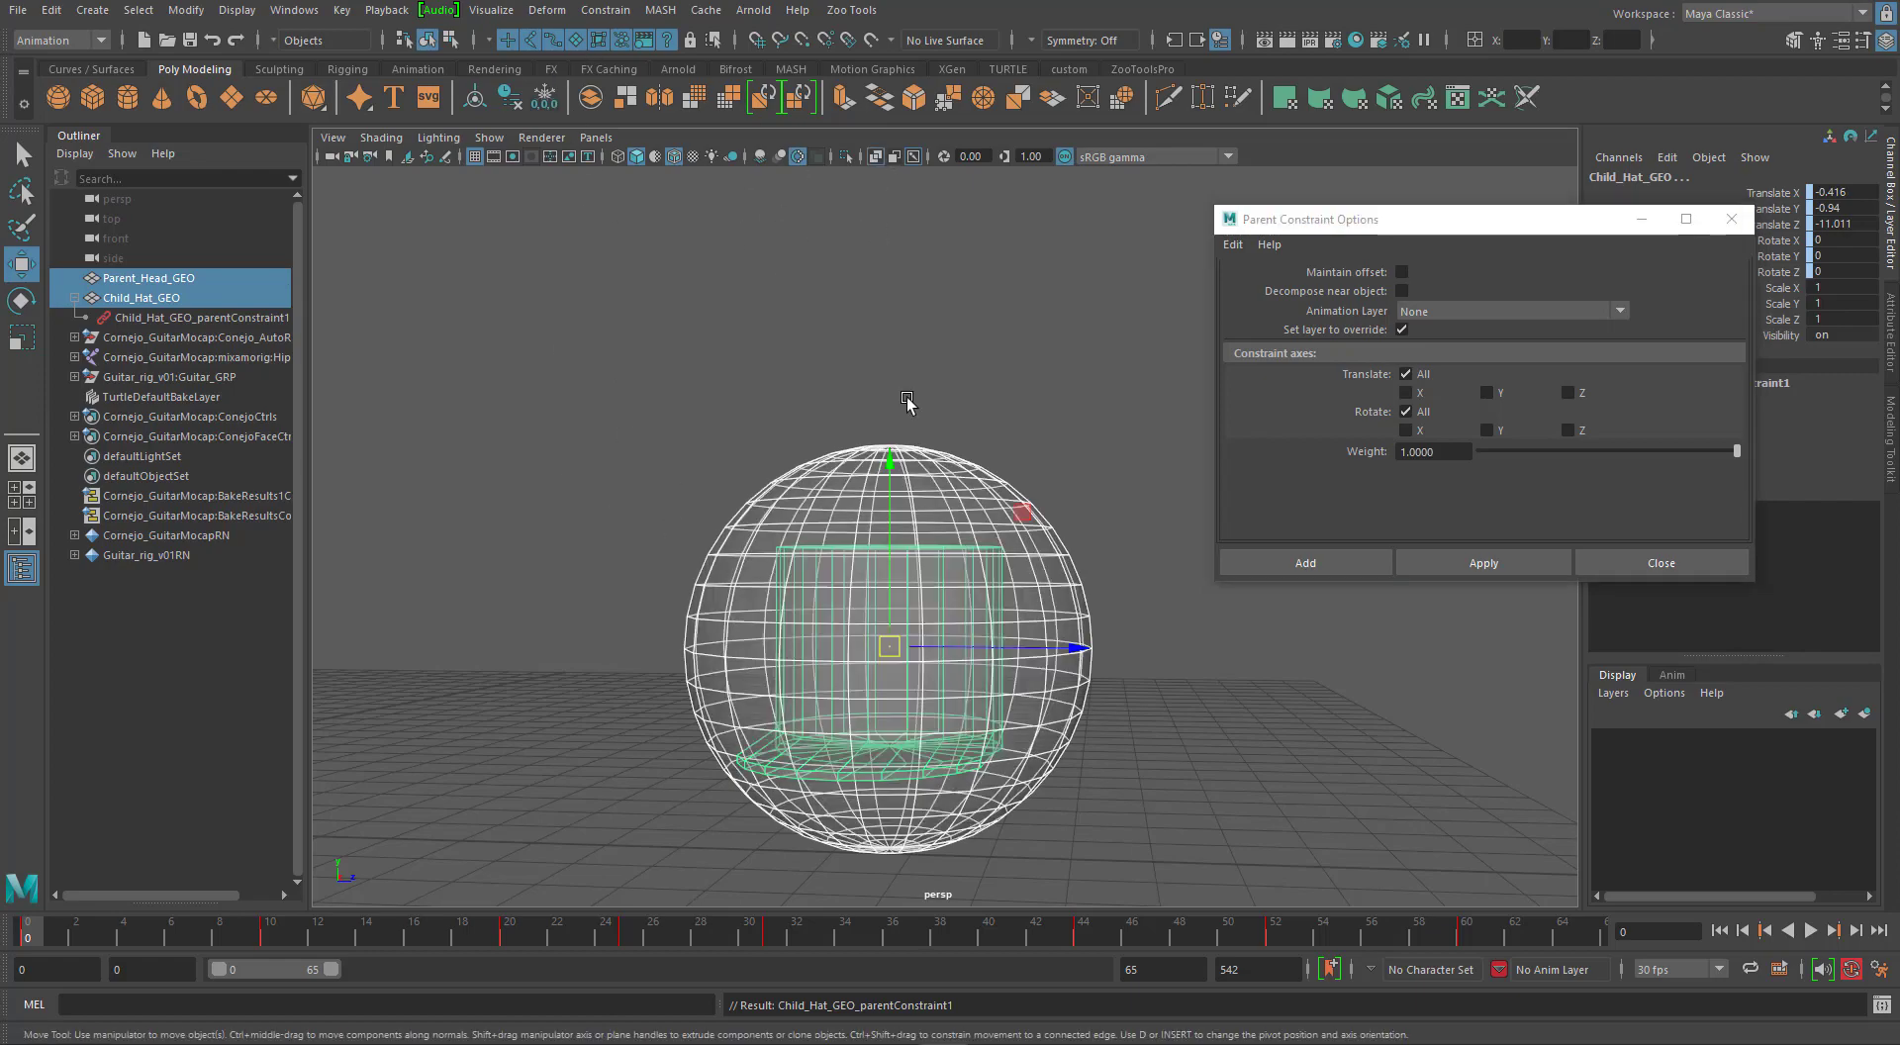
{"action": "key", "text": "f"}
{"action": "scroll", "coordinate": [868, 416], "scroll_direction": "up", "scroll_amount": 6}
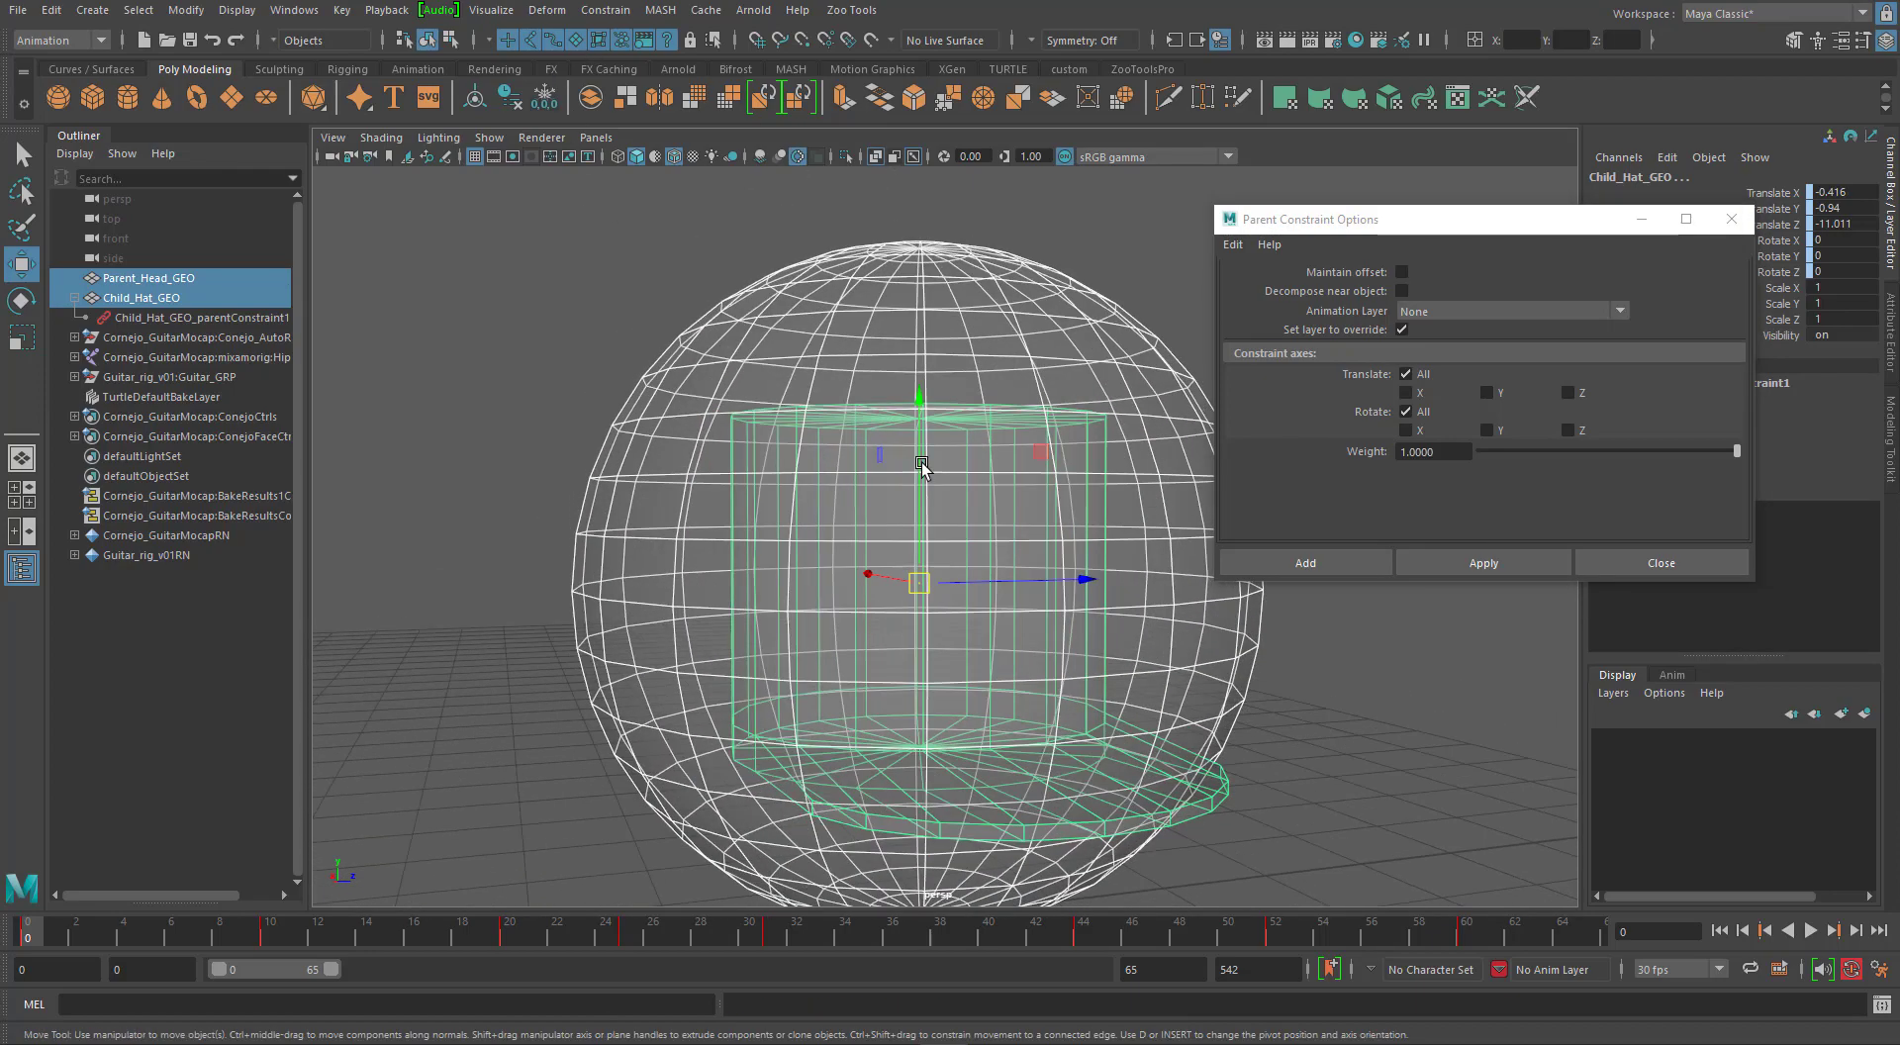
{"action": "scroll", "coordinate": [808, 442], "scroll_direction": "up", "scroll_amount": 1}
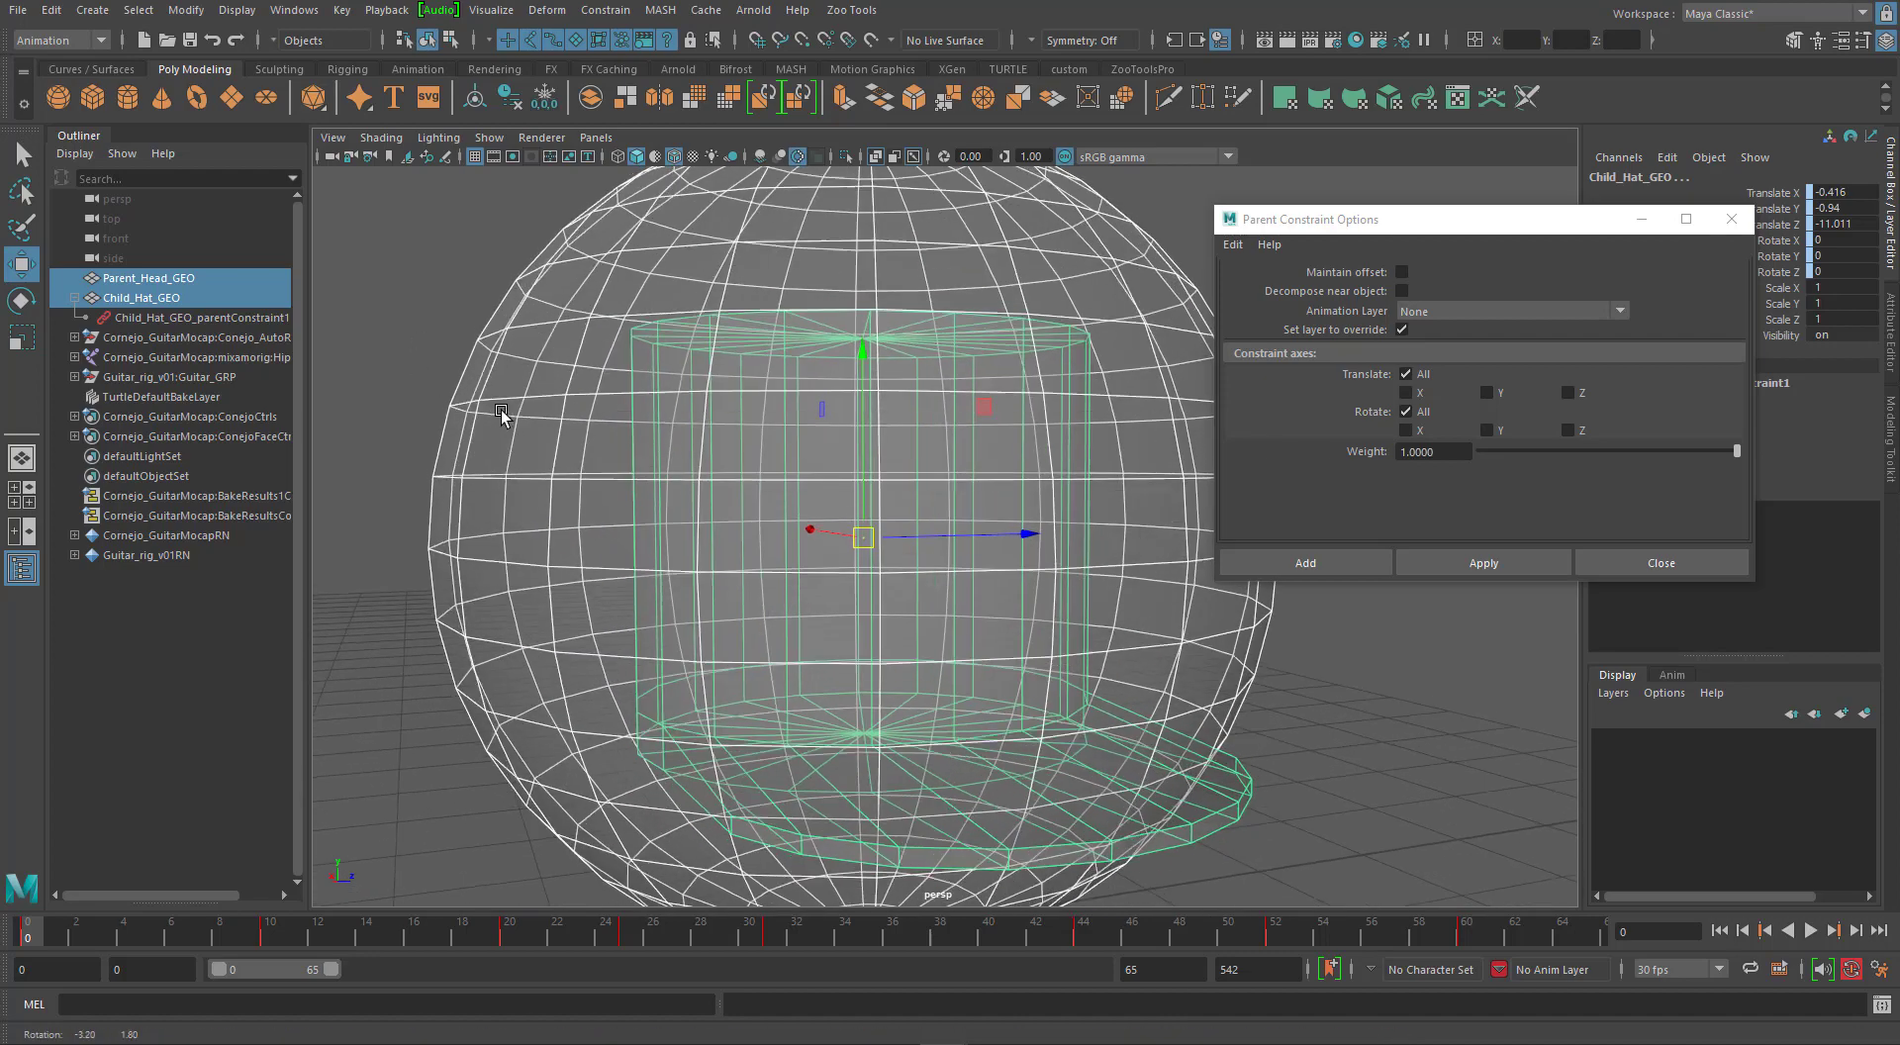
Select Parent_Head_GEO and Child_Hat_GEO alternately to compare their pivot positions.
{"action": "left_click", "coordinate": [166, 280]}
{"action": "left_click", "coordinate": [168, 297]}
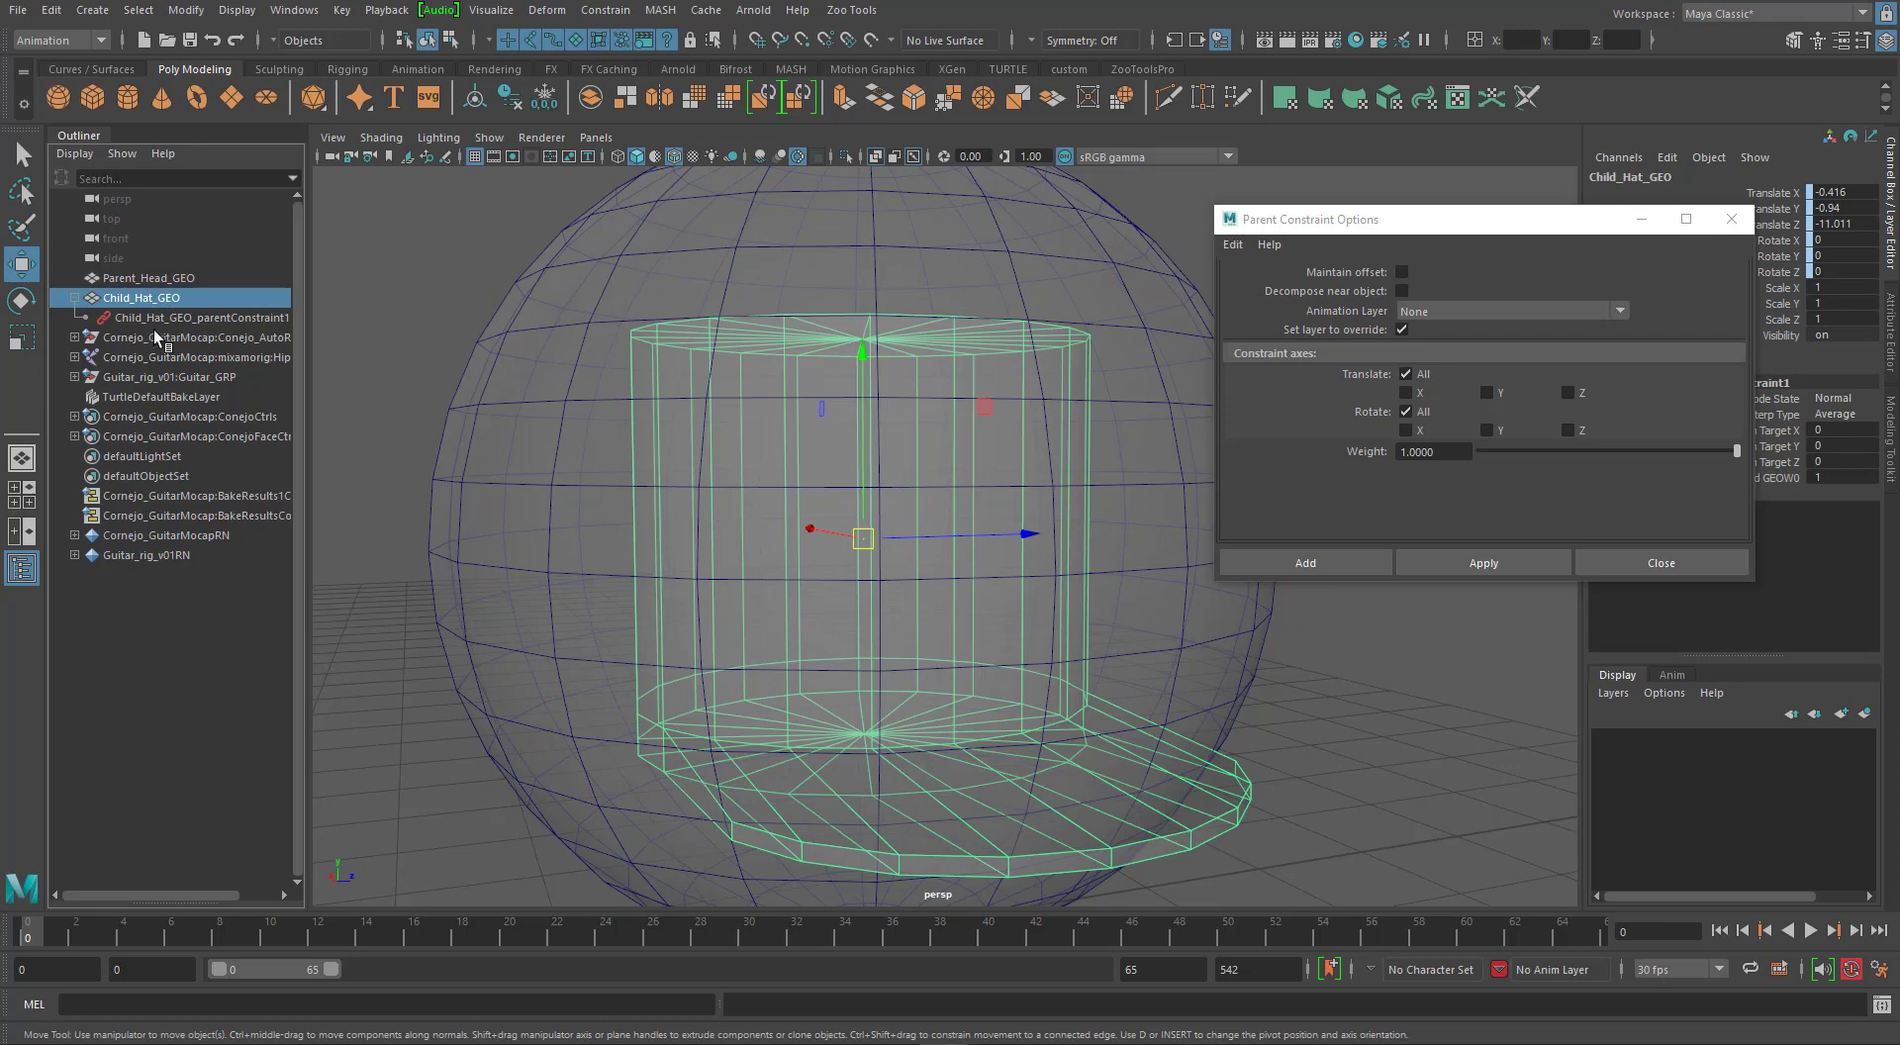
{"action": "left_click", "coordinate": [166, 279]}
{"action": "left_click", "coordinate": [166, 298]}
{"action": "left_click", "coordinate": [168, 280]}
{"action": "left_click", "coordinate": [169, 300]}
{"action": "scroll", "coordinate": [796, 537], "scroll_direction": "down", "scroll_amount": 4}
{"action": "left_click_drag", "start_coordinate": [797, 540], "coordinate": [727, 532], "text": "alt"}
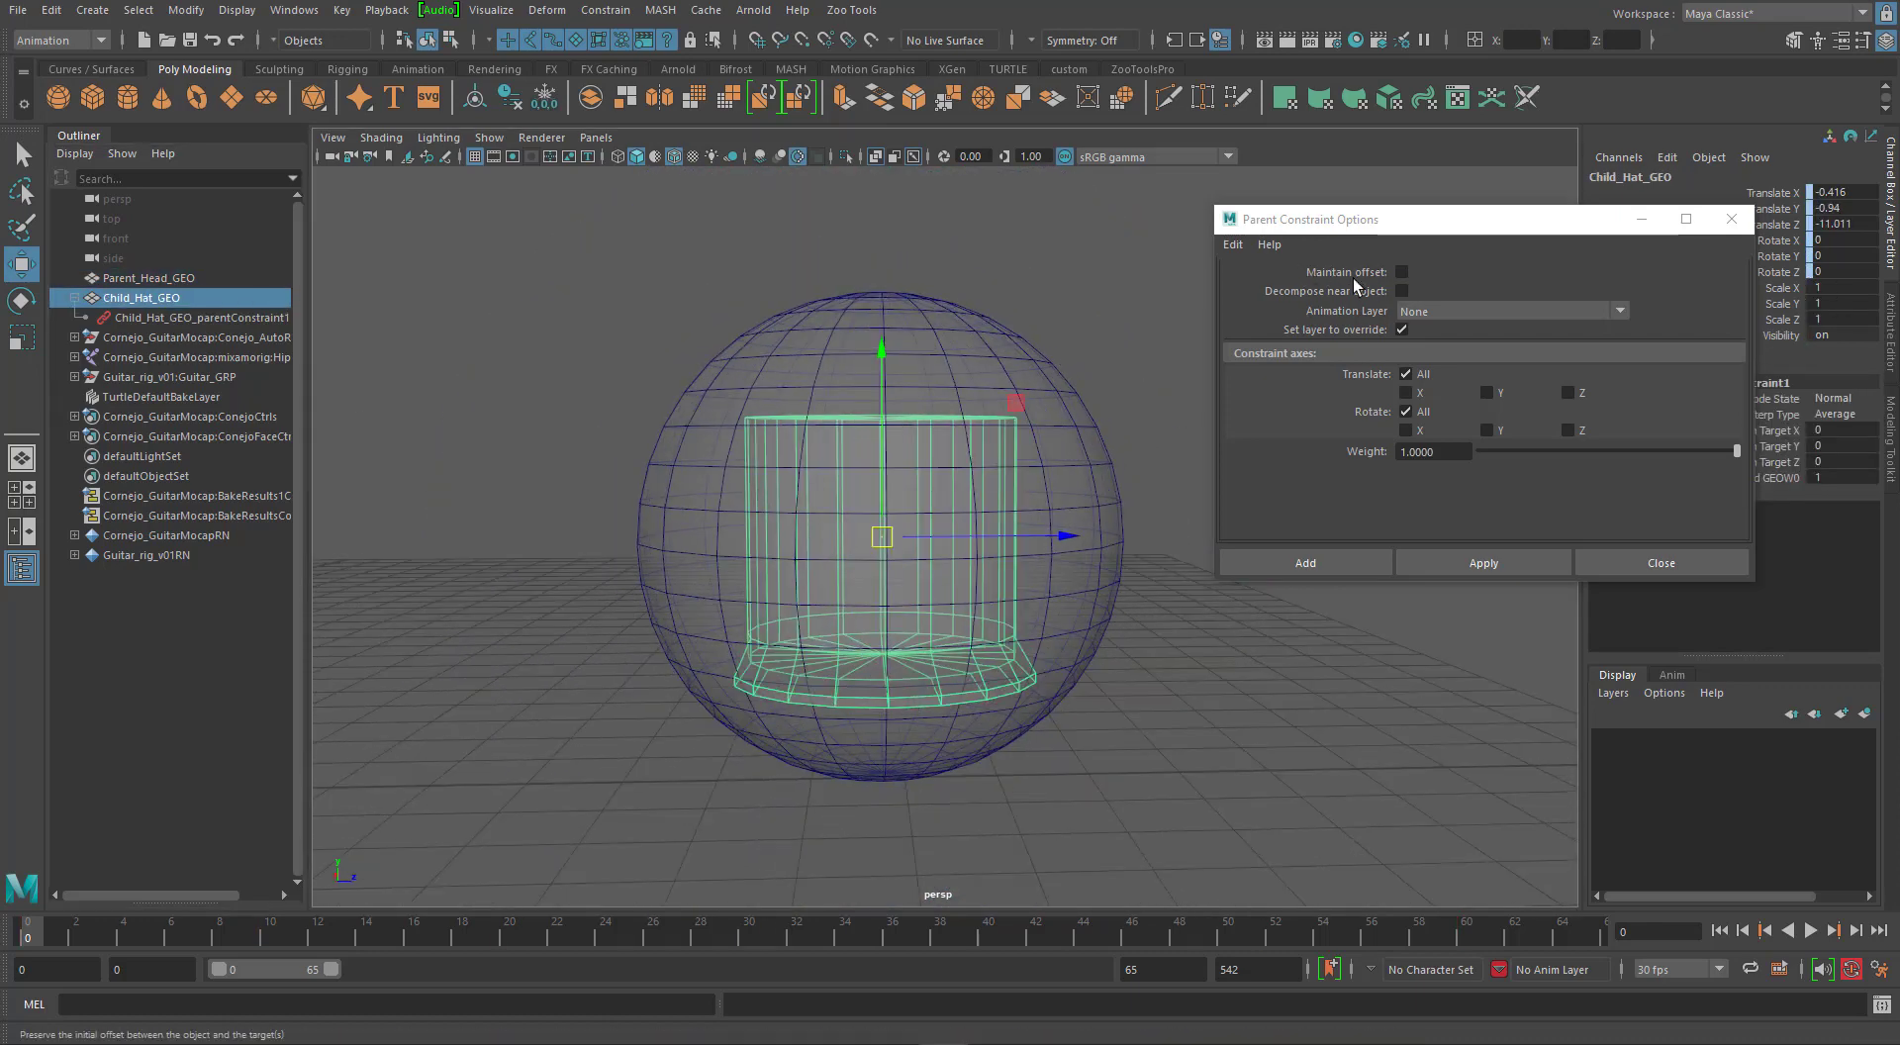
{"action": "left_click_drag", "start_coordinate": [899, 437], "coordinate": [912, 441], "text": "alt"}
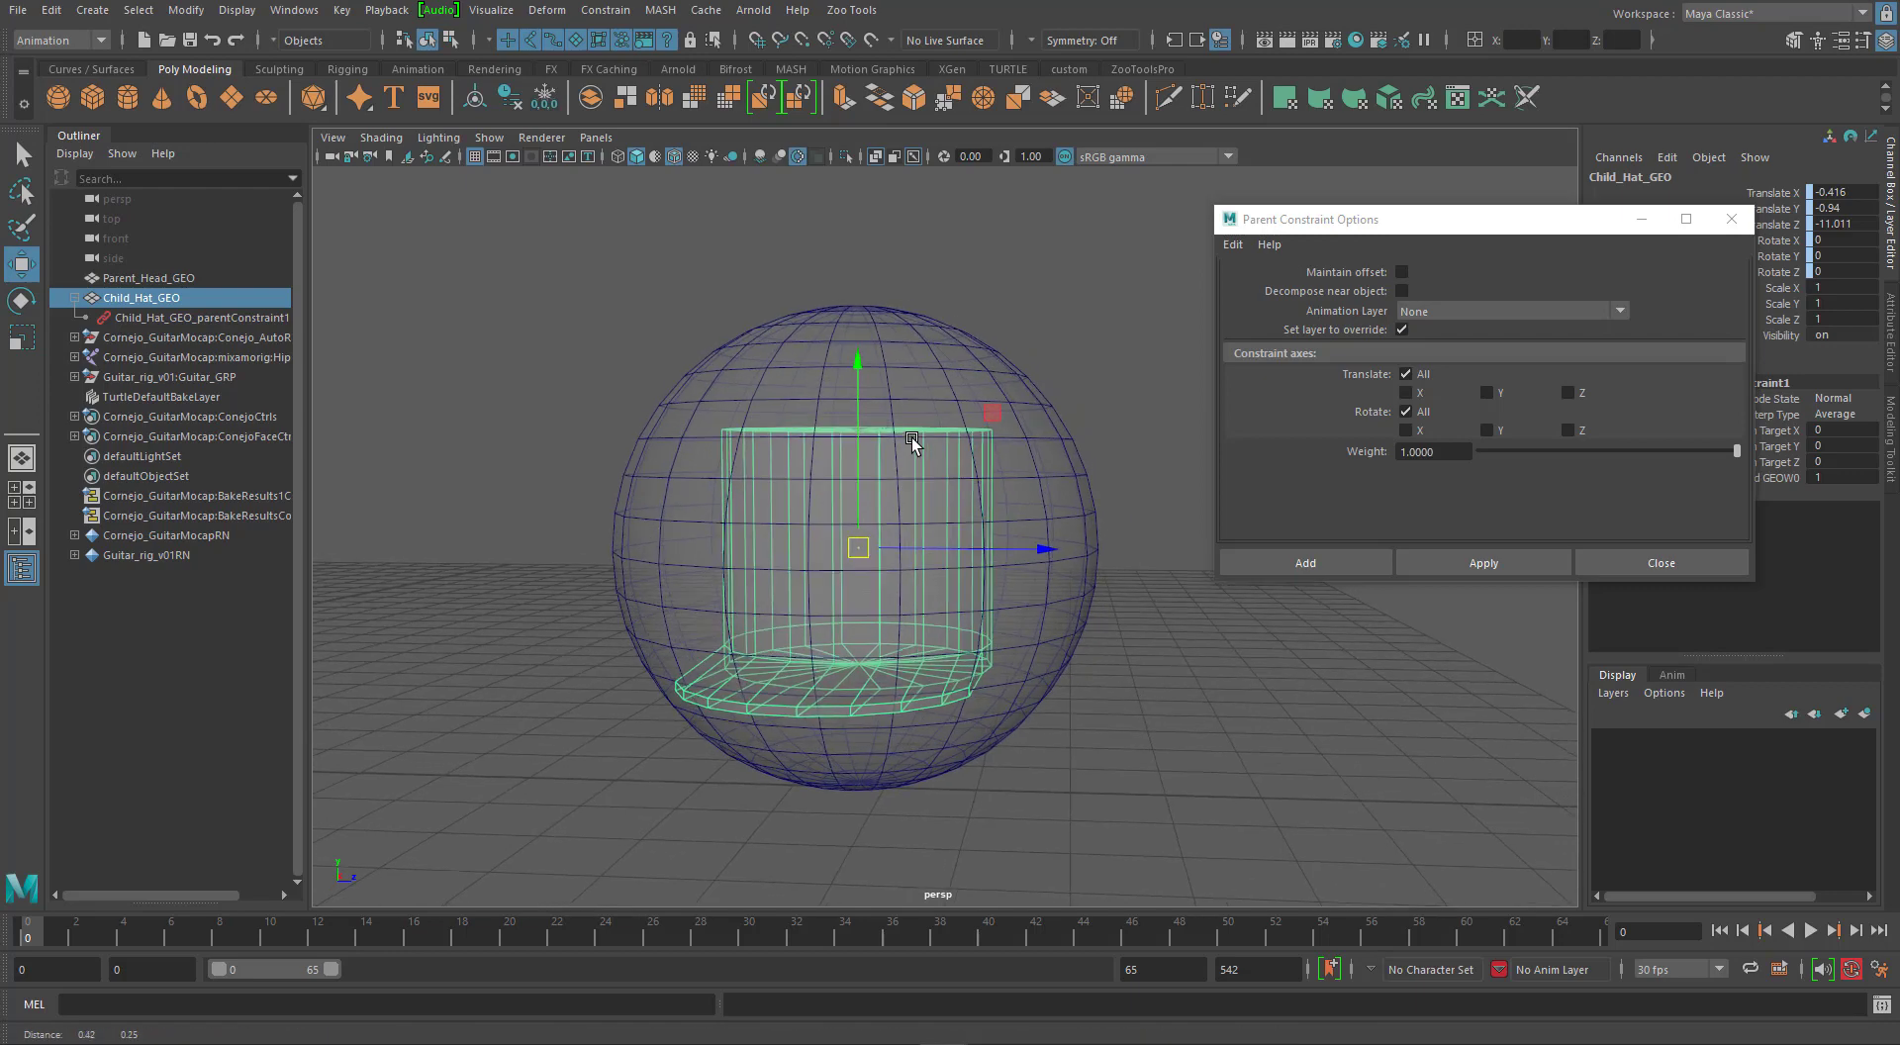
Undo the hat's parent constraint and the hat's addition to the selection, keeping the head sphere selected.
{"action": "left_click", "coordinate": [176, 317]}
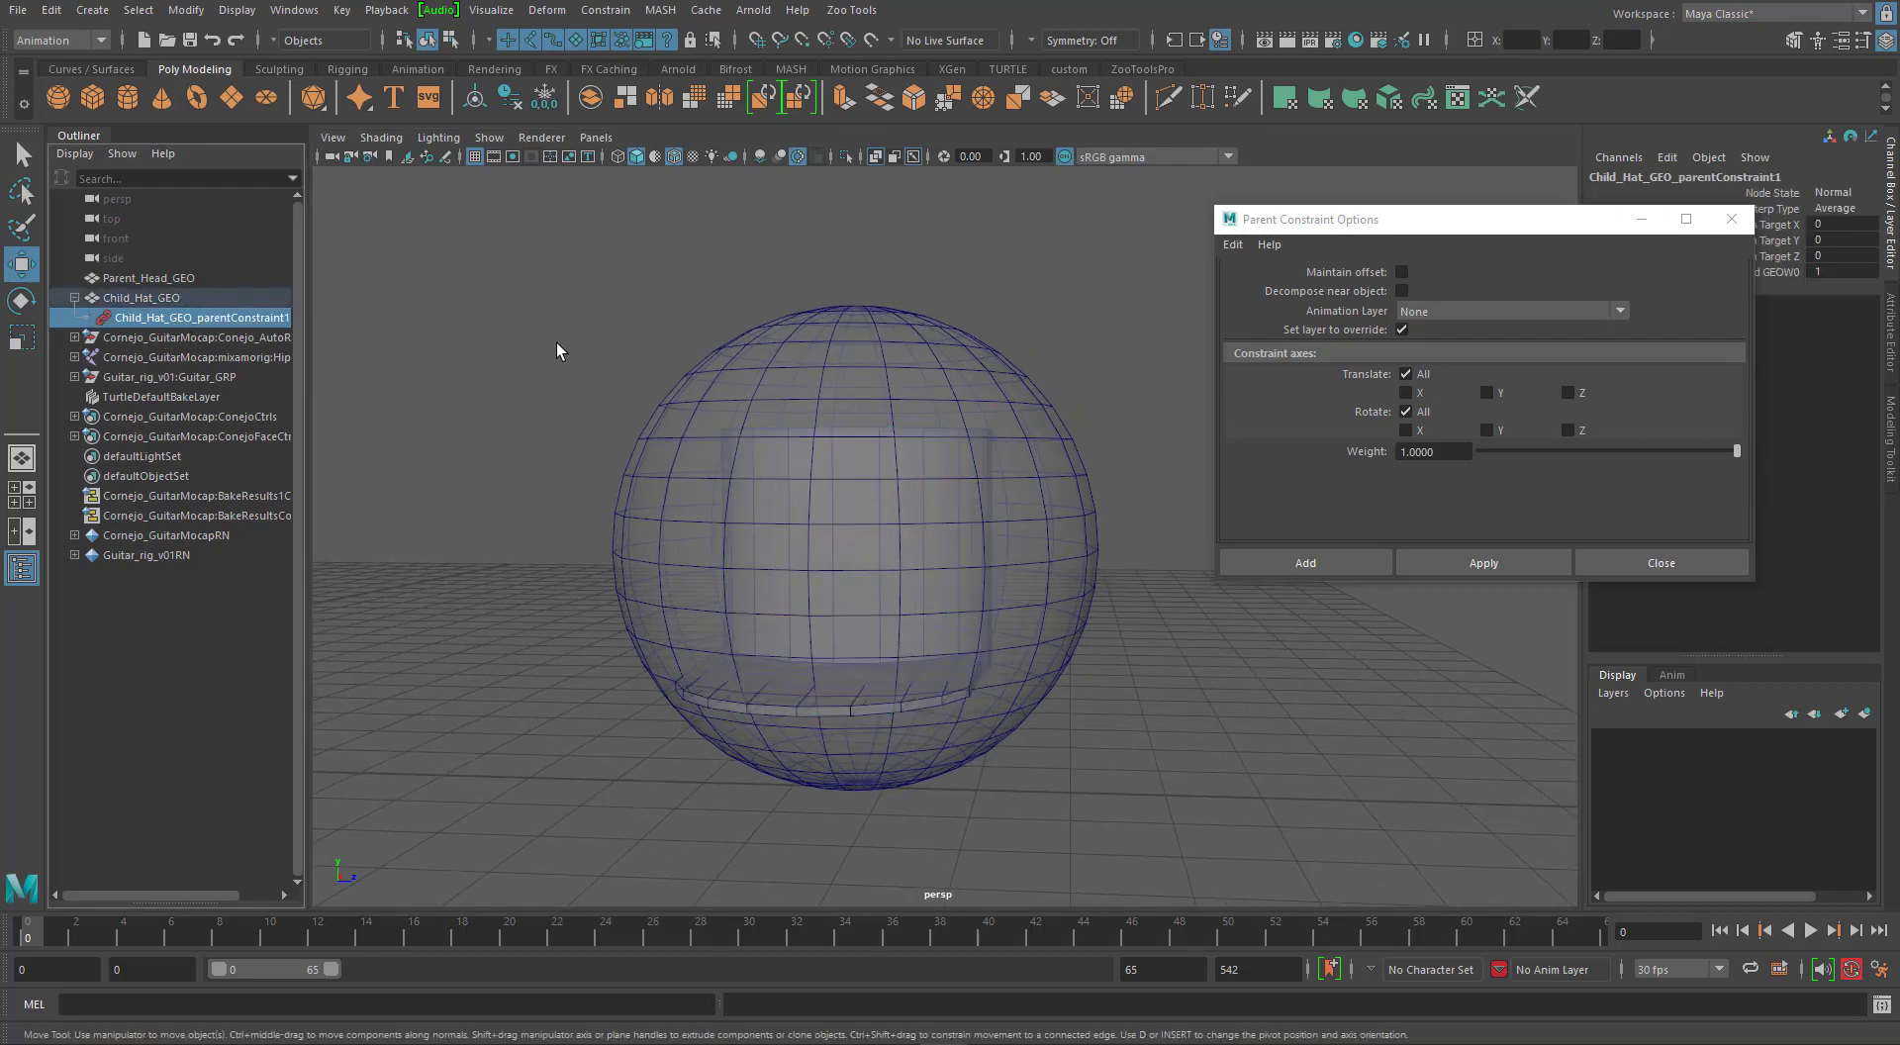
{"action": "key", "text": "ctrl+z"}
{"action": "key", "text": "ctrl+z"}
{"action": "key", "text": "ctrl+z"}
{"action": "key", "text": "ctrl+z"}
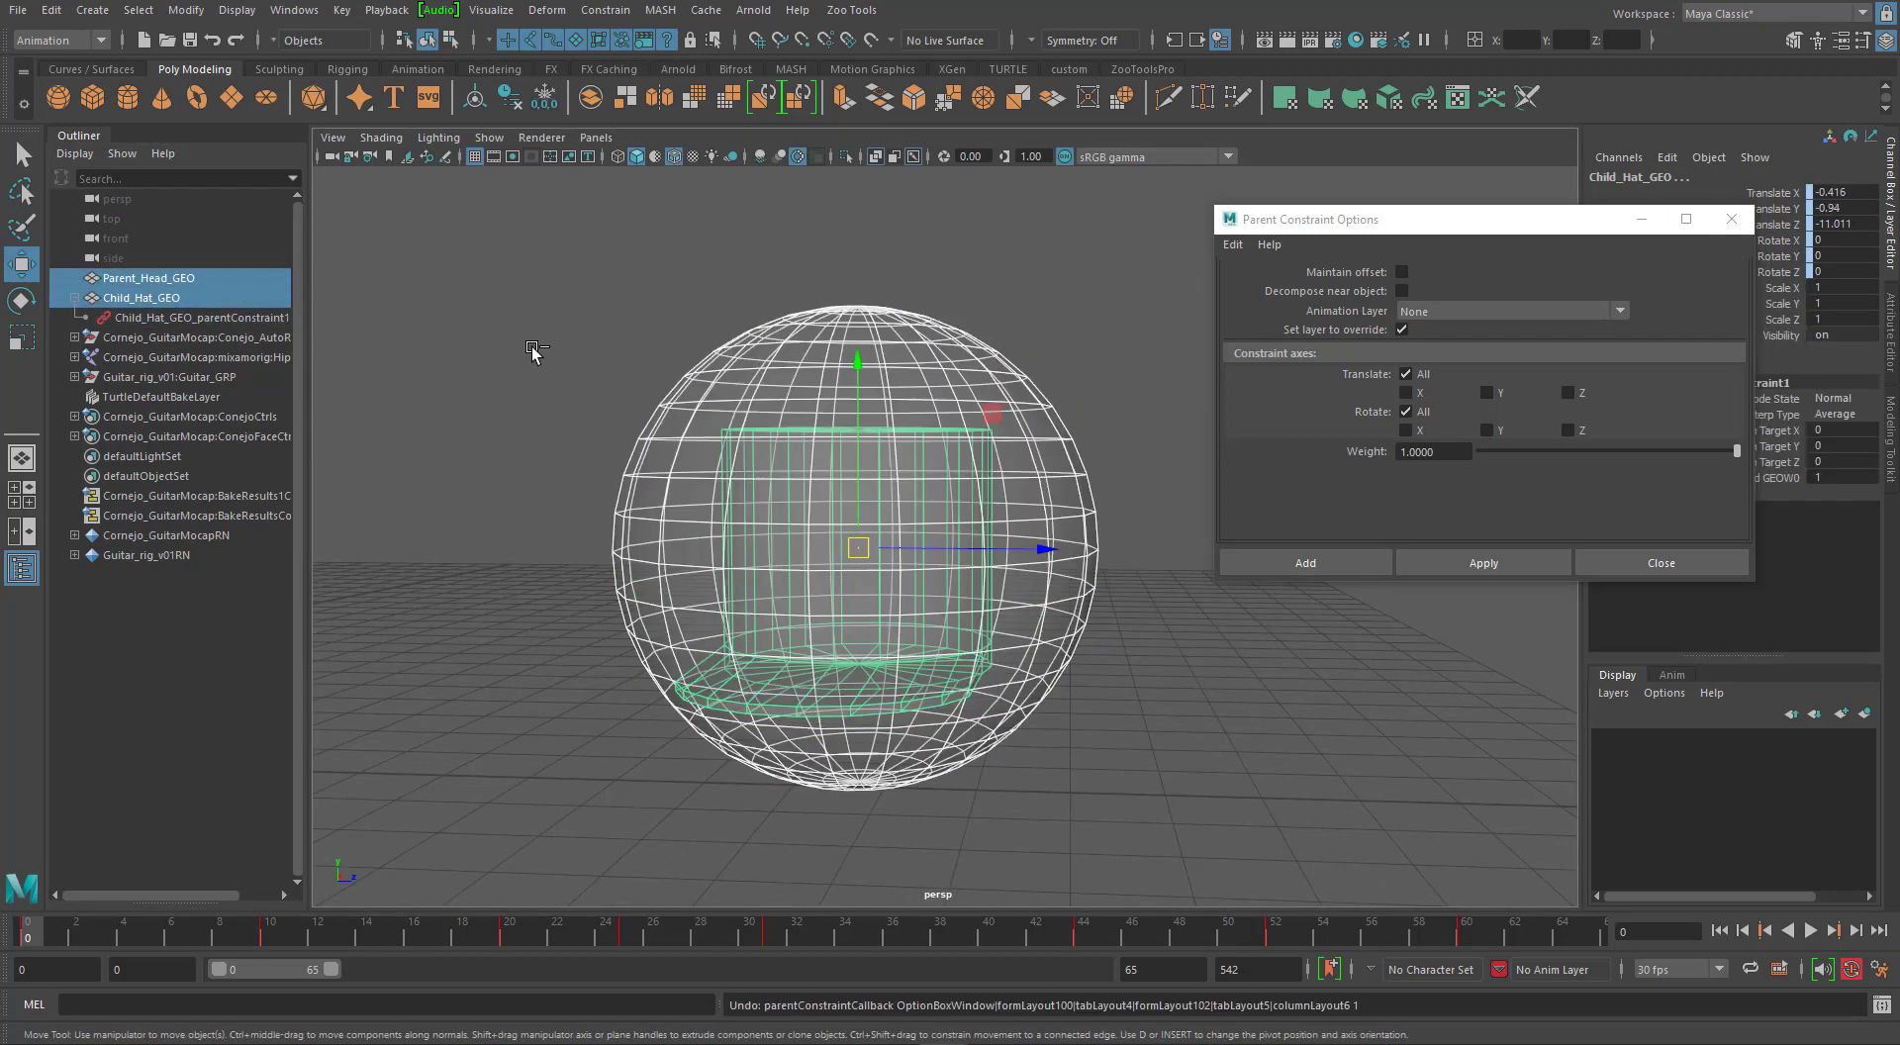
{"action": "key", "text": "ctrl+z"}
{"action": "key", "text": "ctrl+z"}
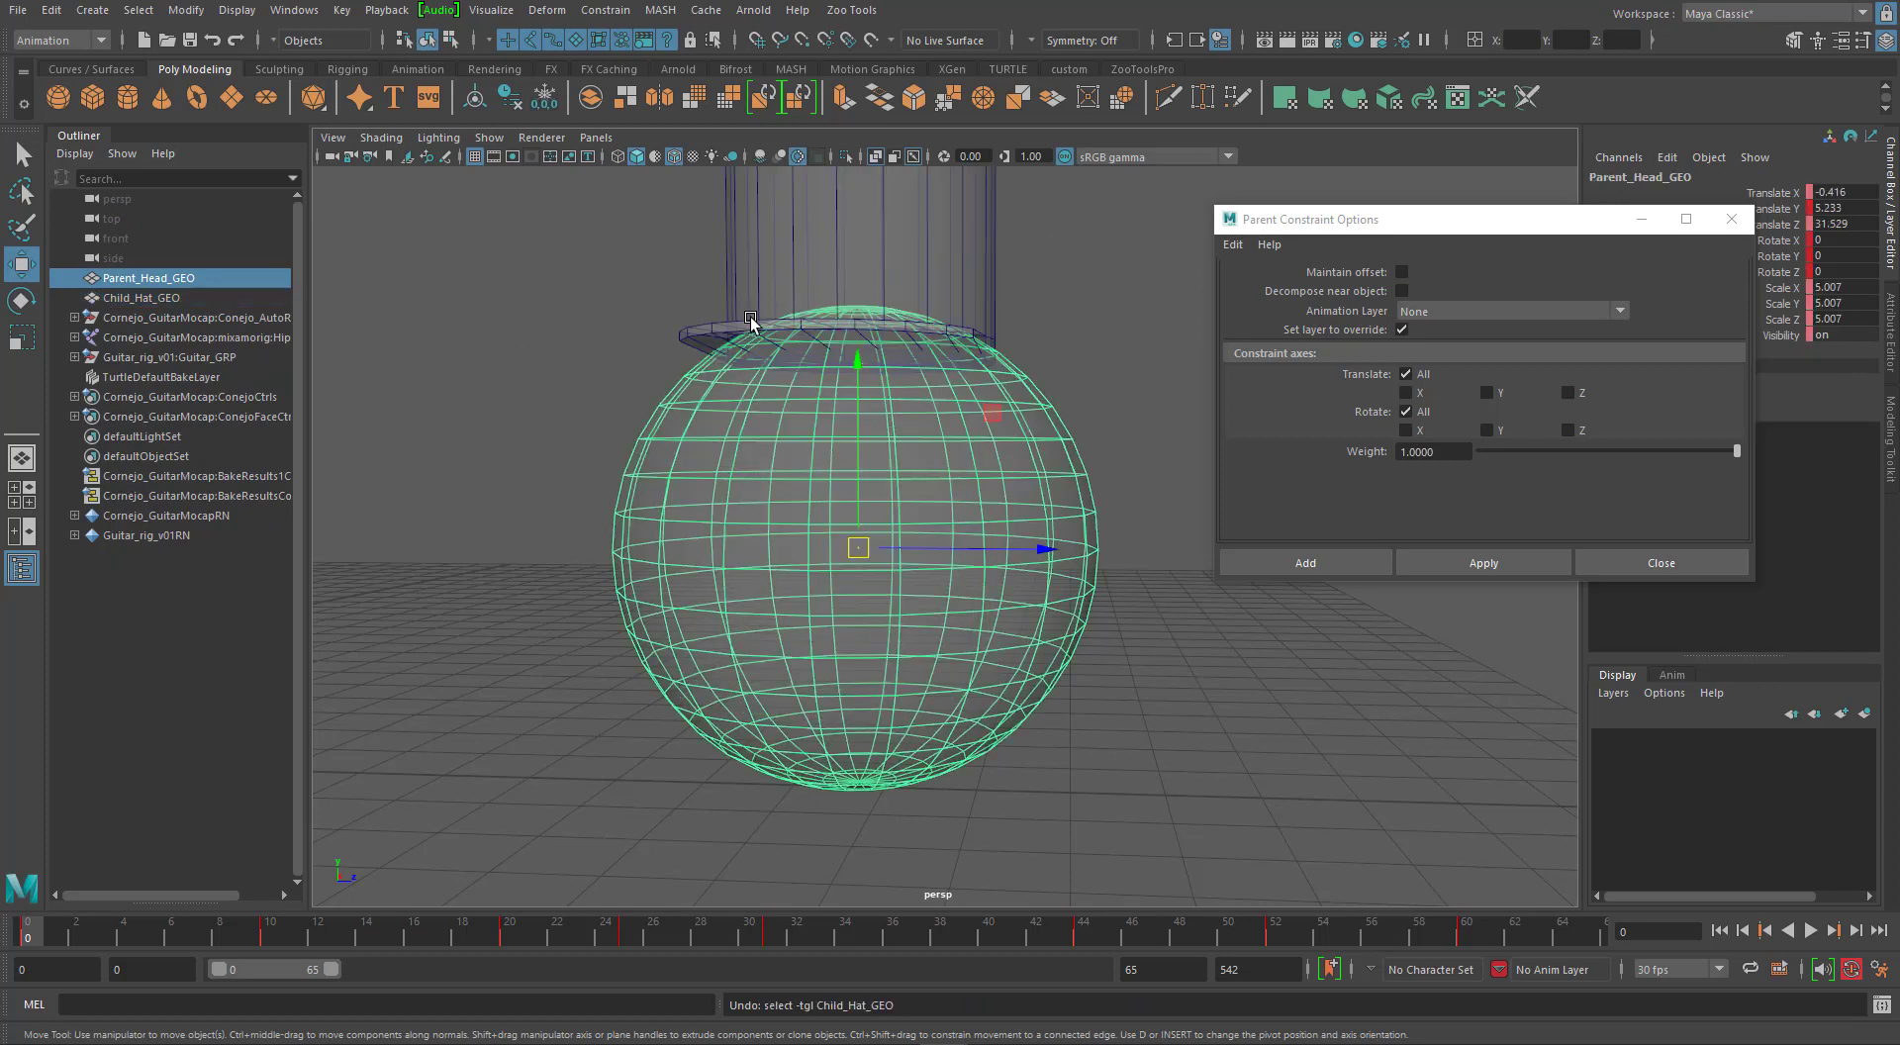
Turn off X-ray shading and bring the whole head and hat back into view.
{"action": "left_click_drag", "start_coordinate": [750, 320], "coordinate": [899, 179], "text": "alt"}
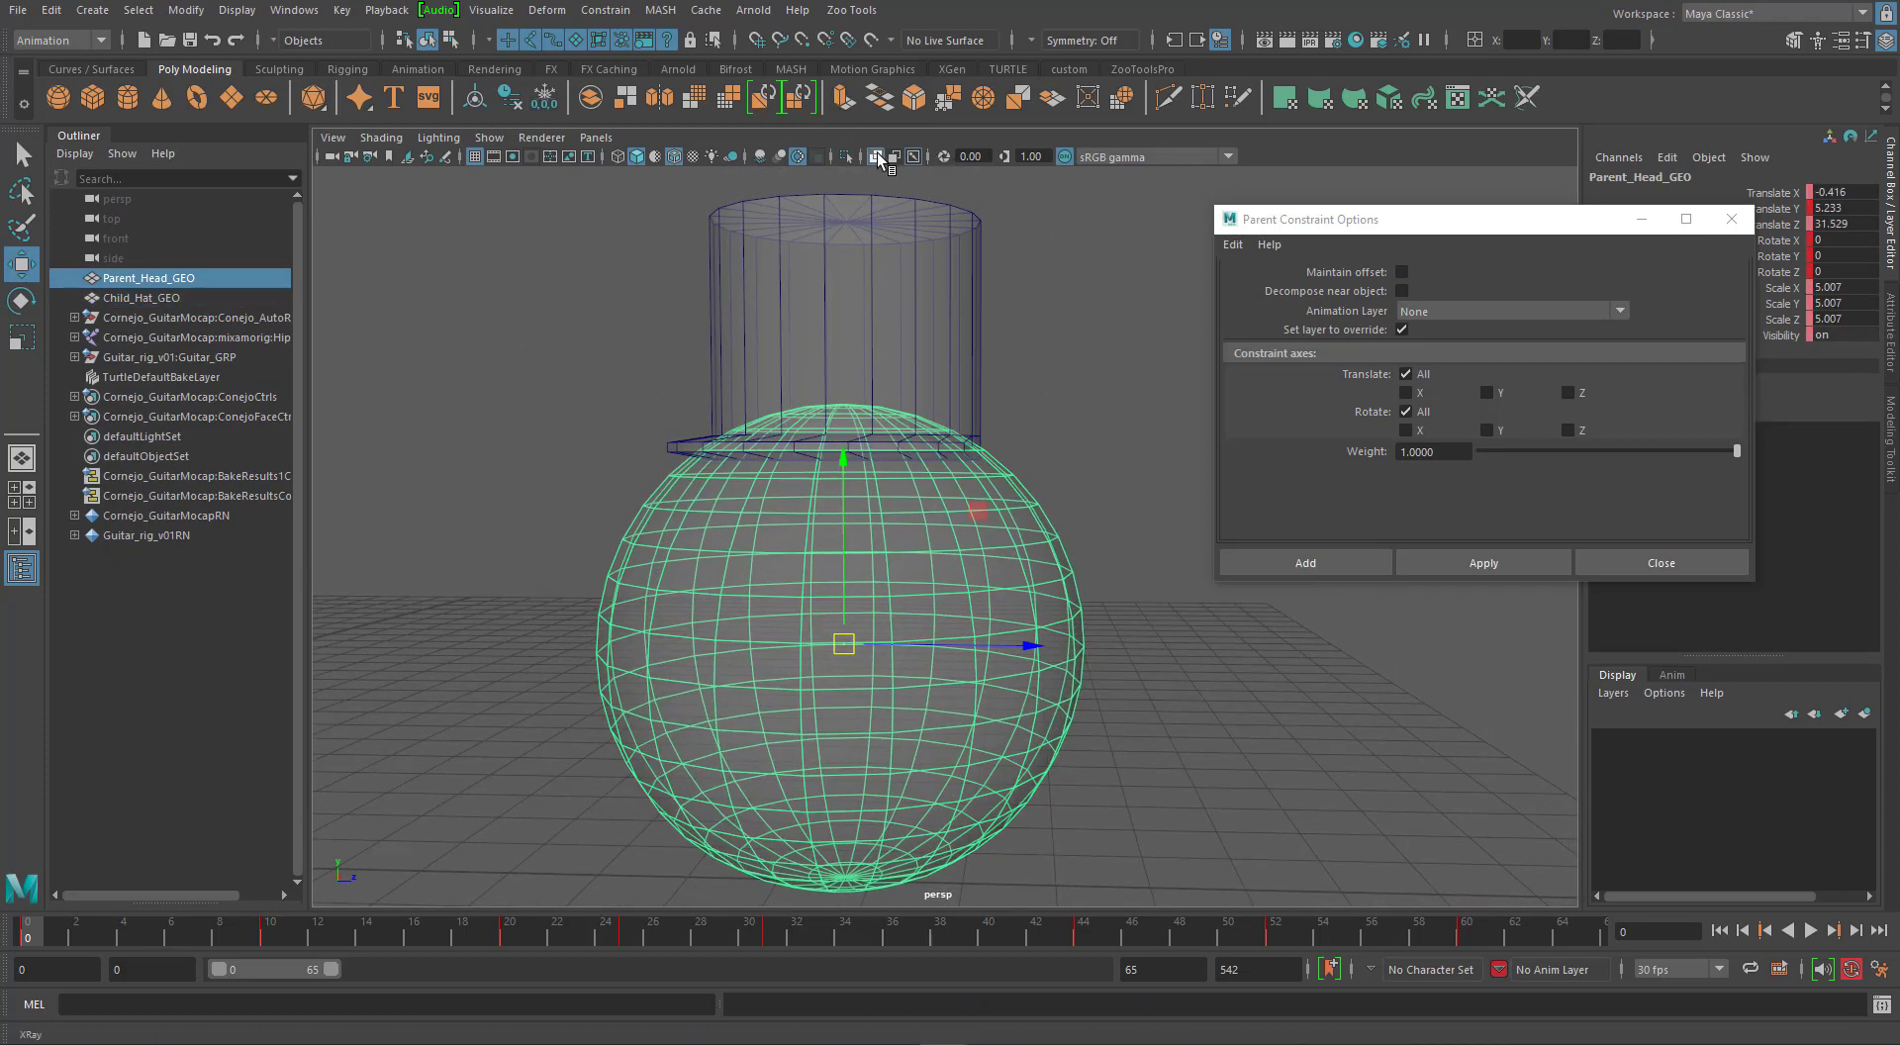
{"action": "left_click", "coordinate": [876, 156]}
{"action": "scroll", "coordinate": [666, 412], "scroll_direction": "down", "scroll_amount": 4}
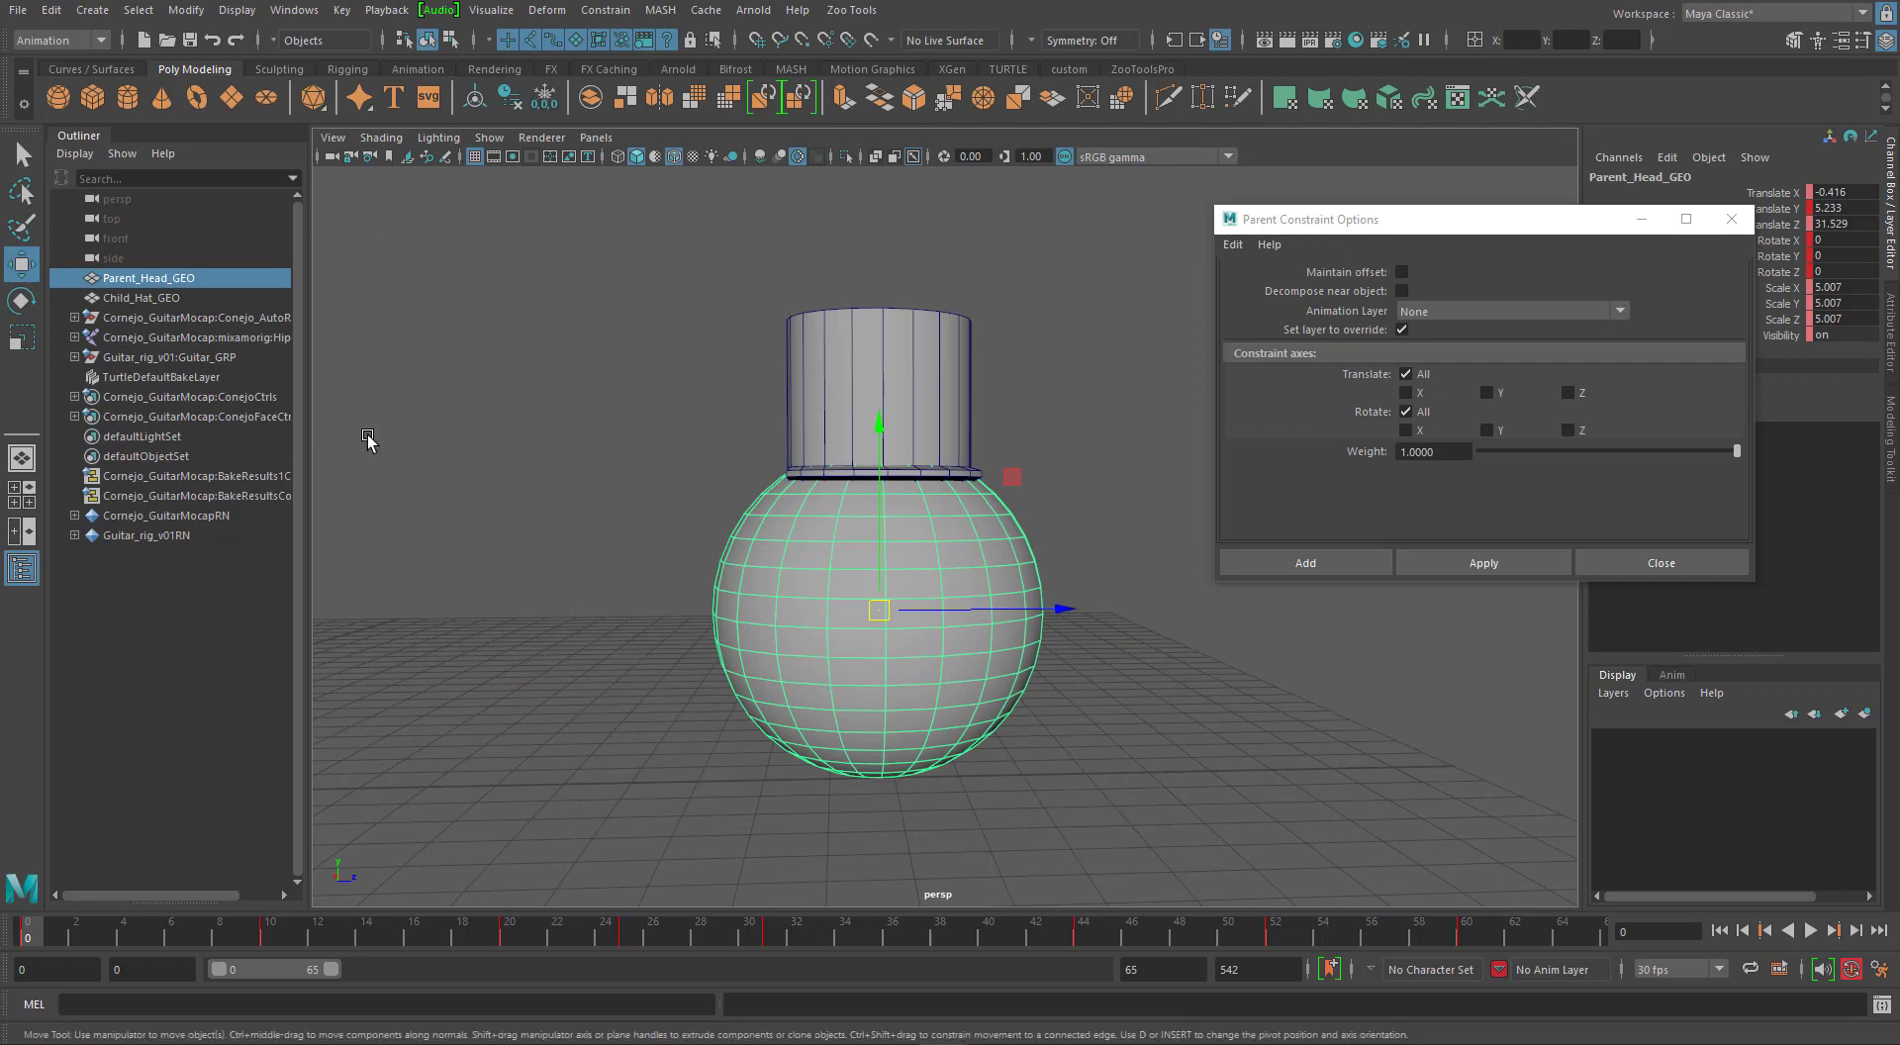
Parent constrain the hat to the head sphere with Maintain Offset on and all translate and rotate axes included.
{"action": "left_click_drag", "start_coordinate": [1473, 226], "coordinate": [1422, 202]}
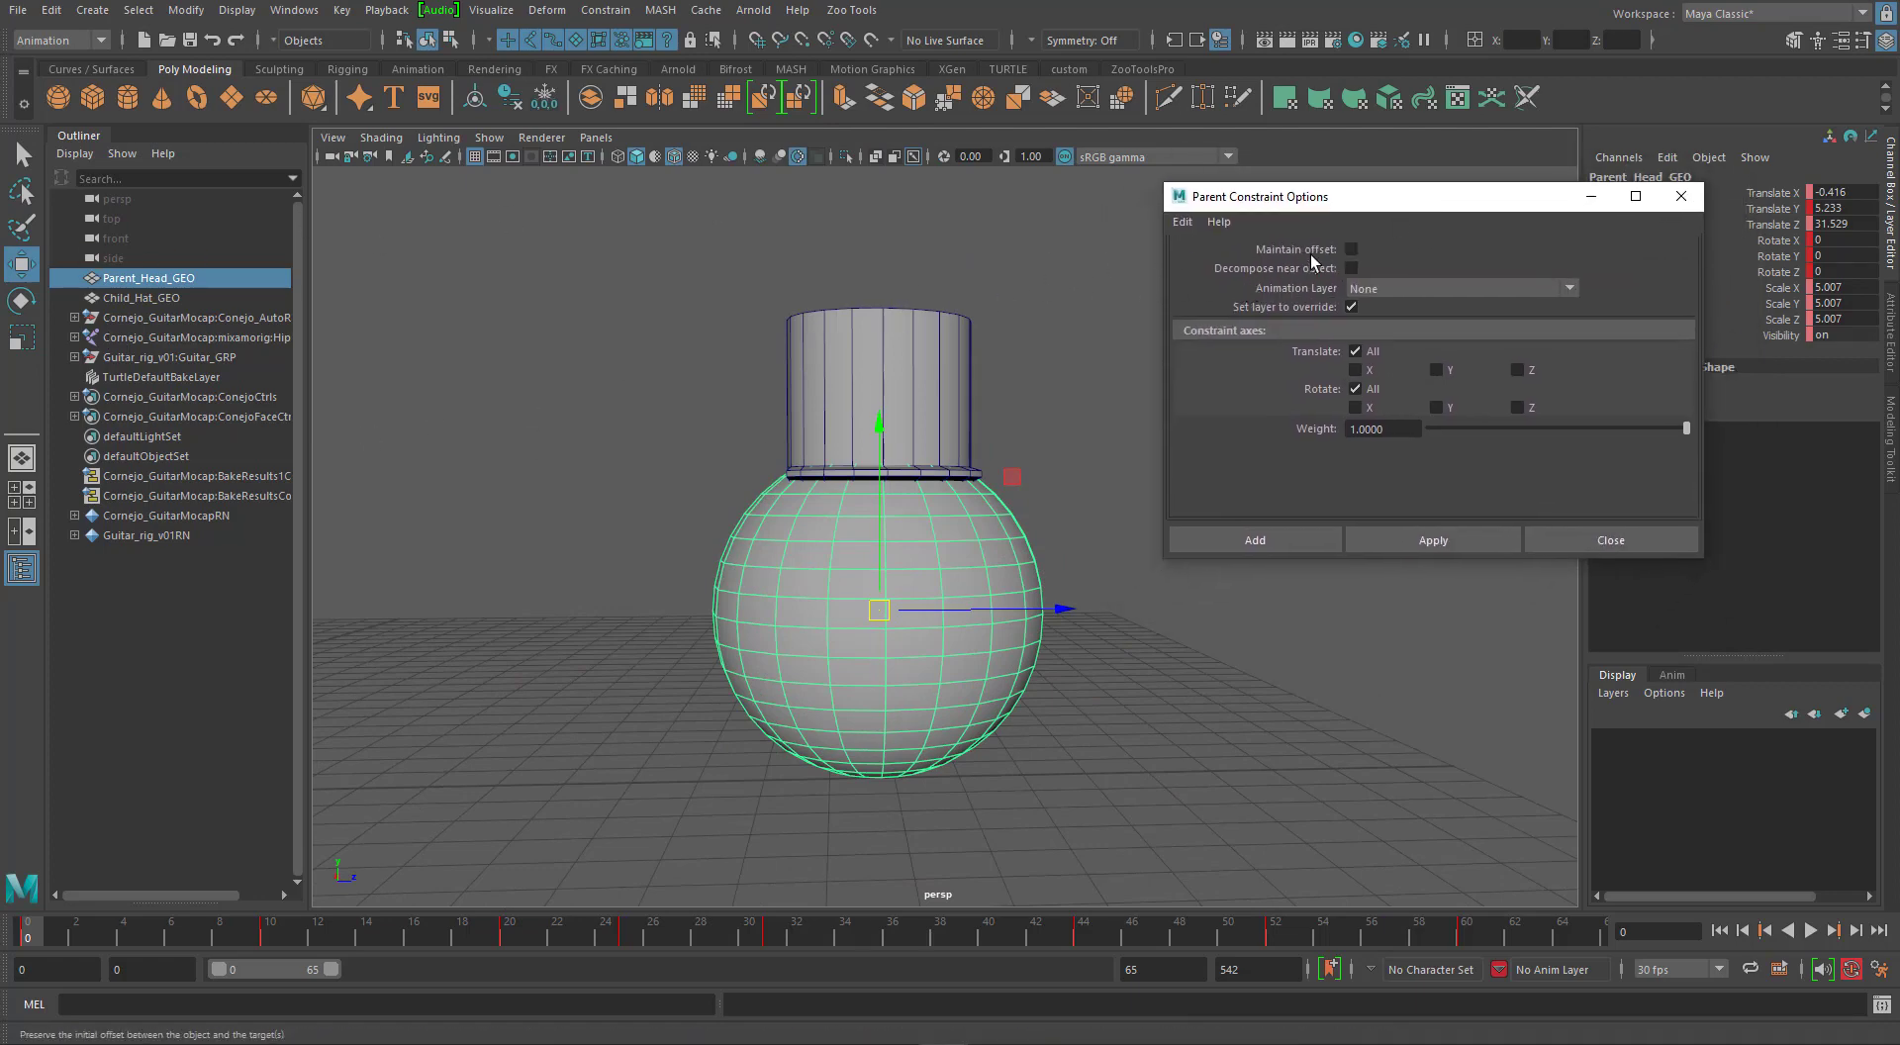
{"action": "left_click", "coordinate": [1352, 249]}
{"action": "left_click", "coordinate": [1025, 329]}
{"action": "left_click", "coordinate": [893, 570]}
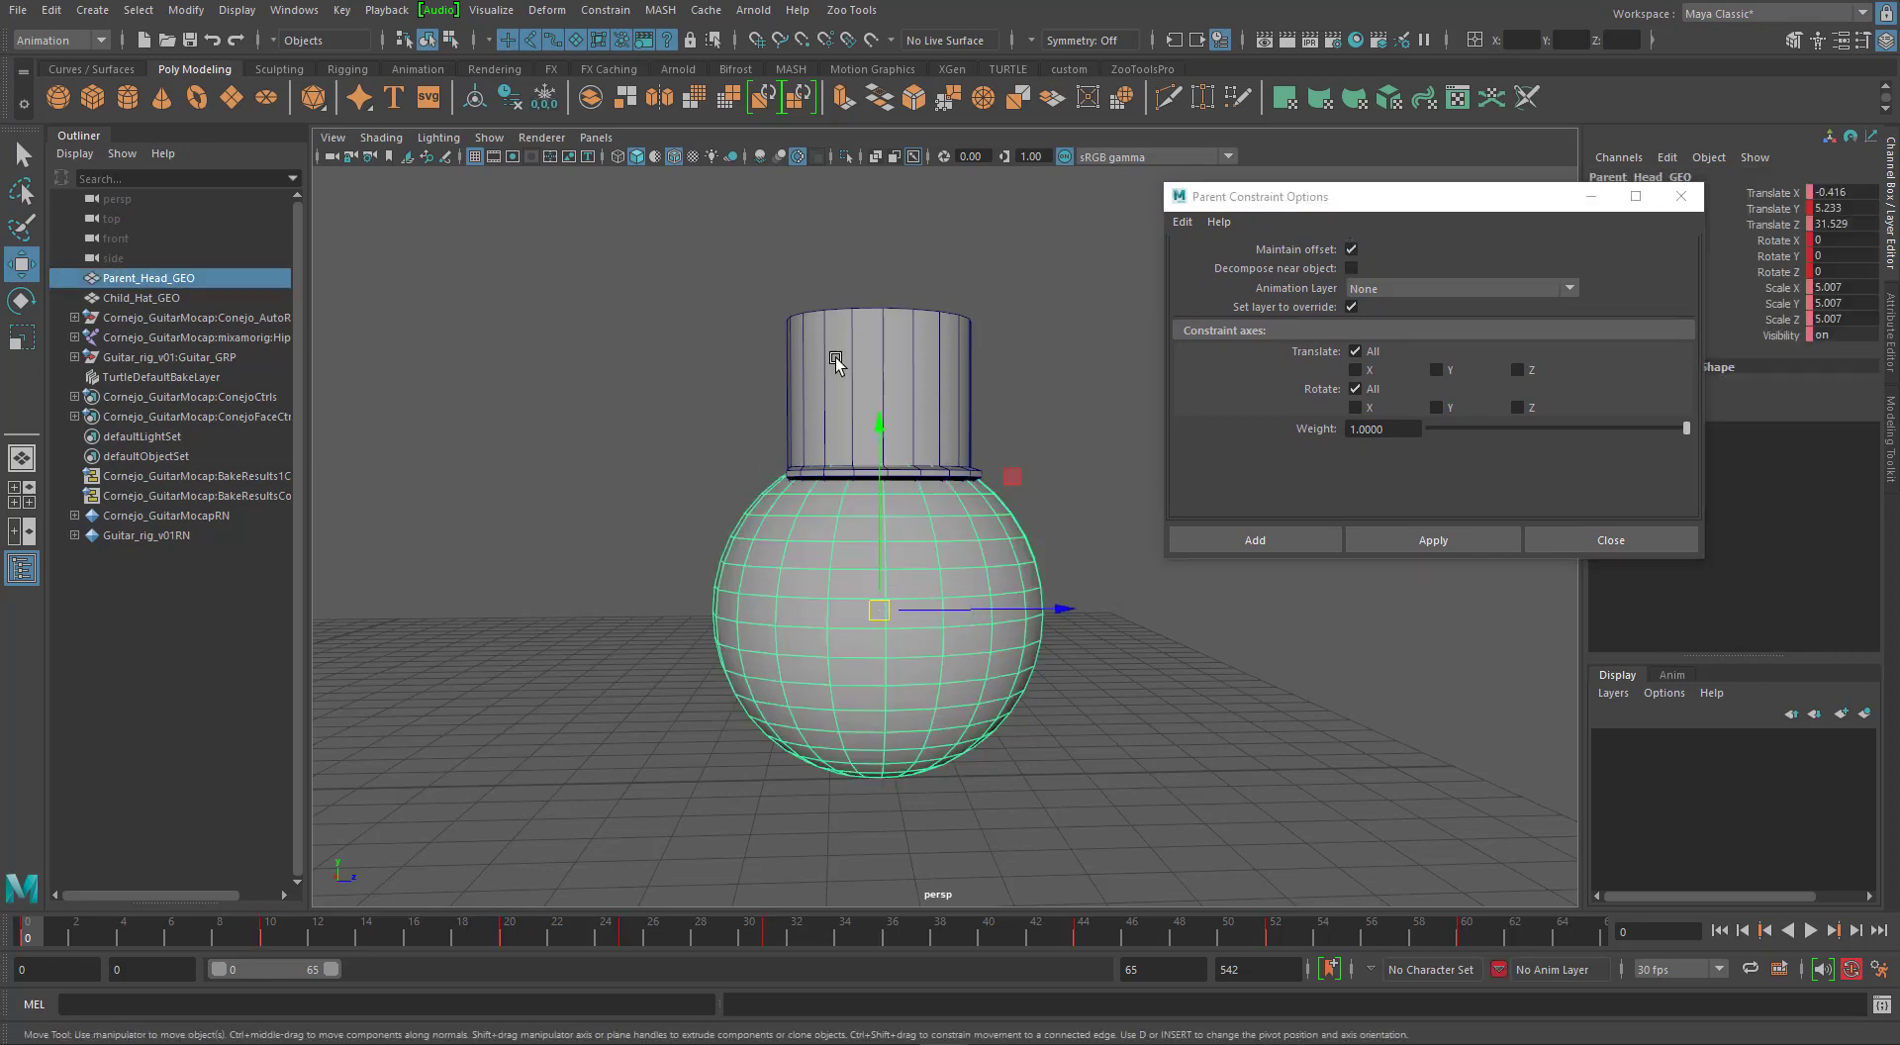
{"action": "left_click", "coordinate": [907, 333], "text": "shift"}
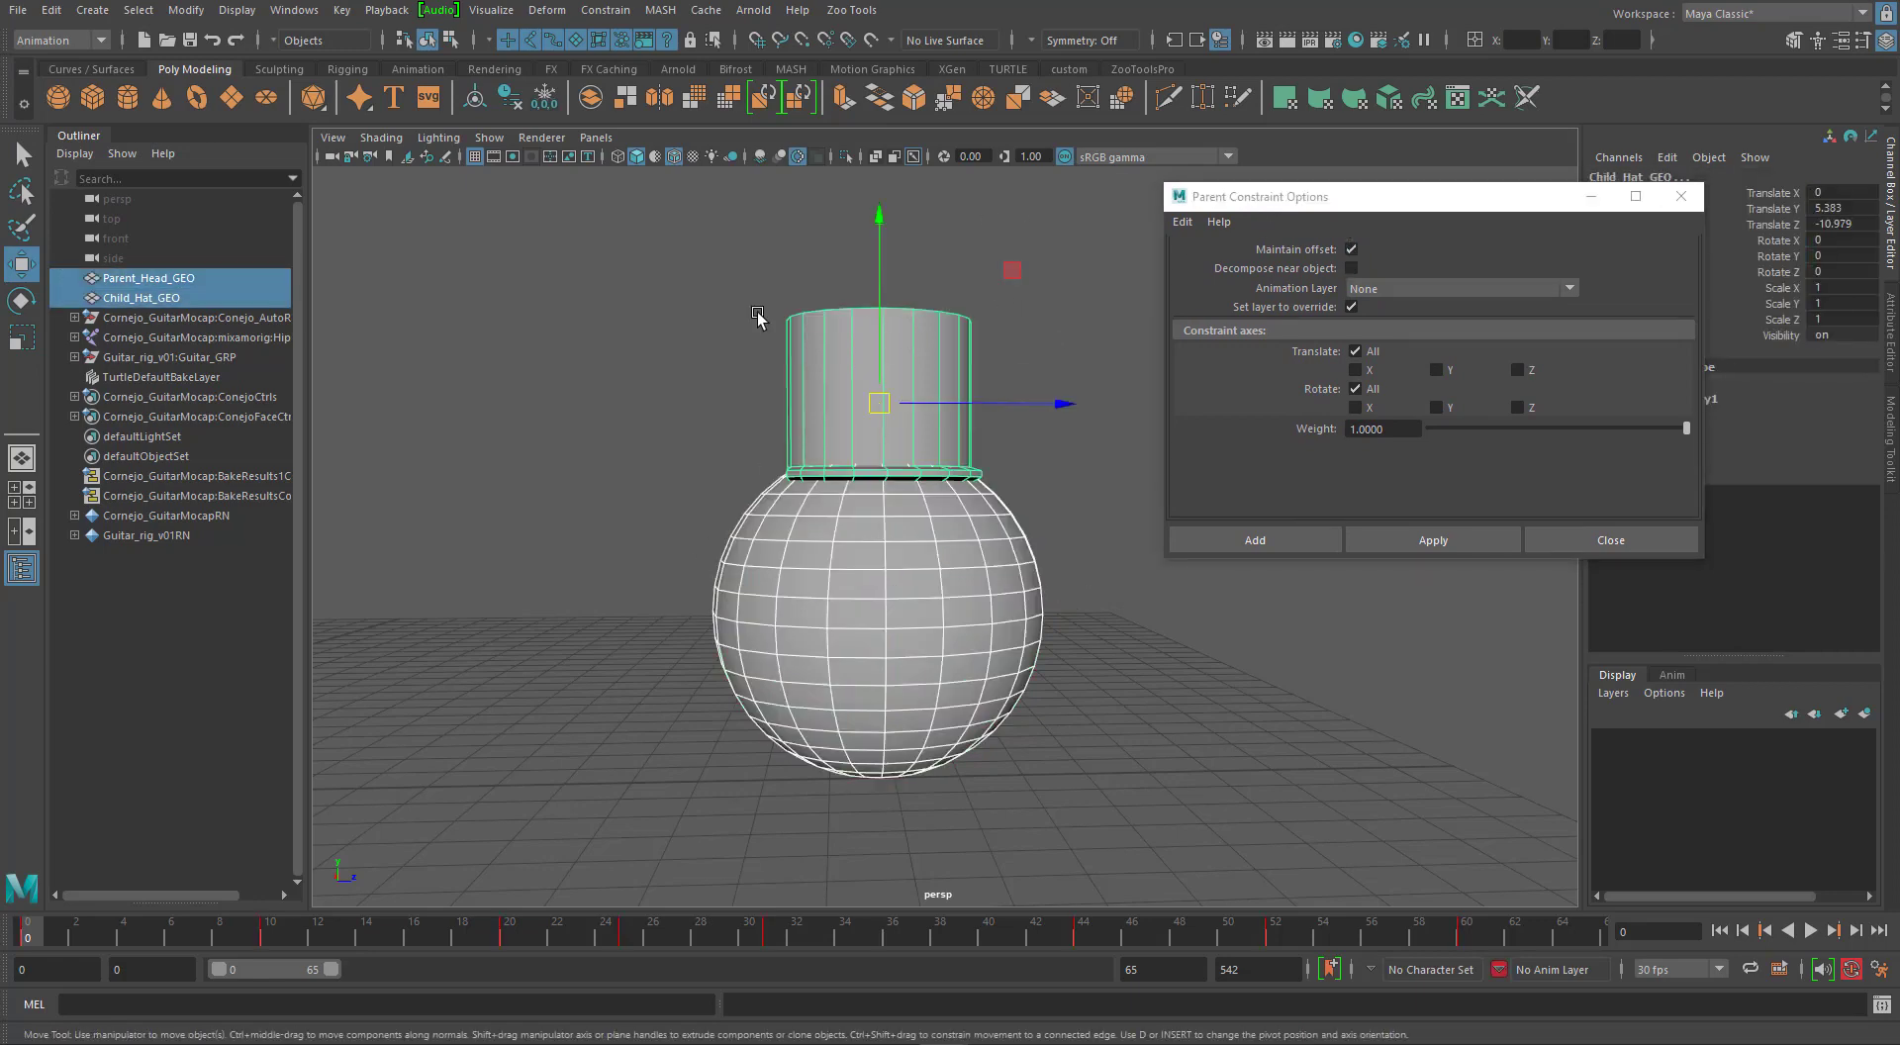
{"action": "left_click", "coordinate": [1434, 538]}
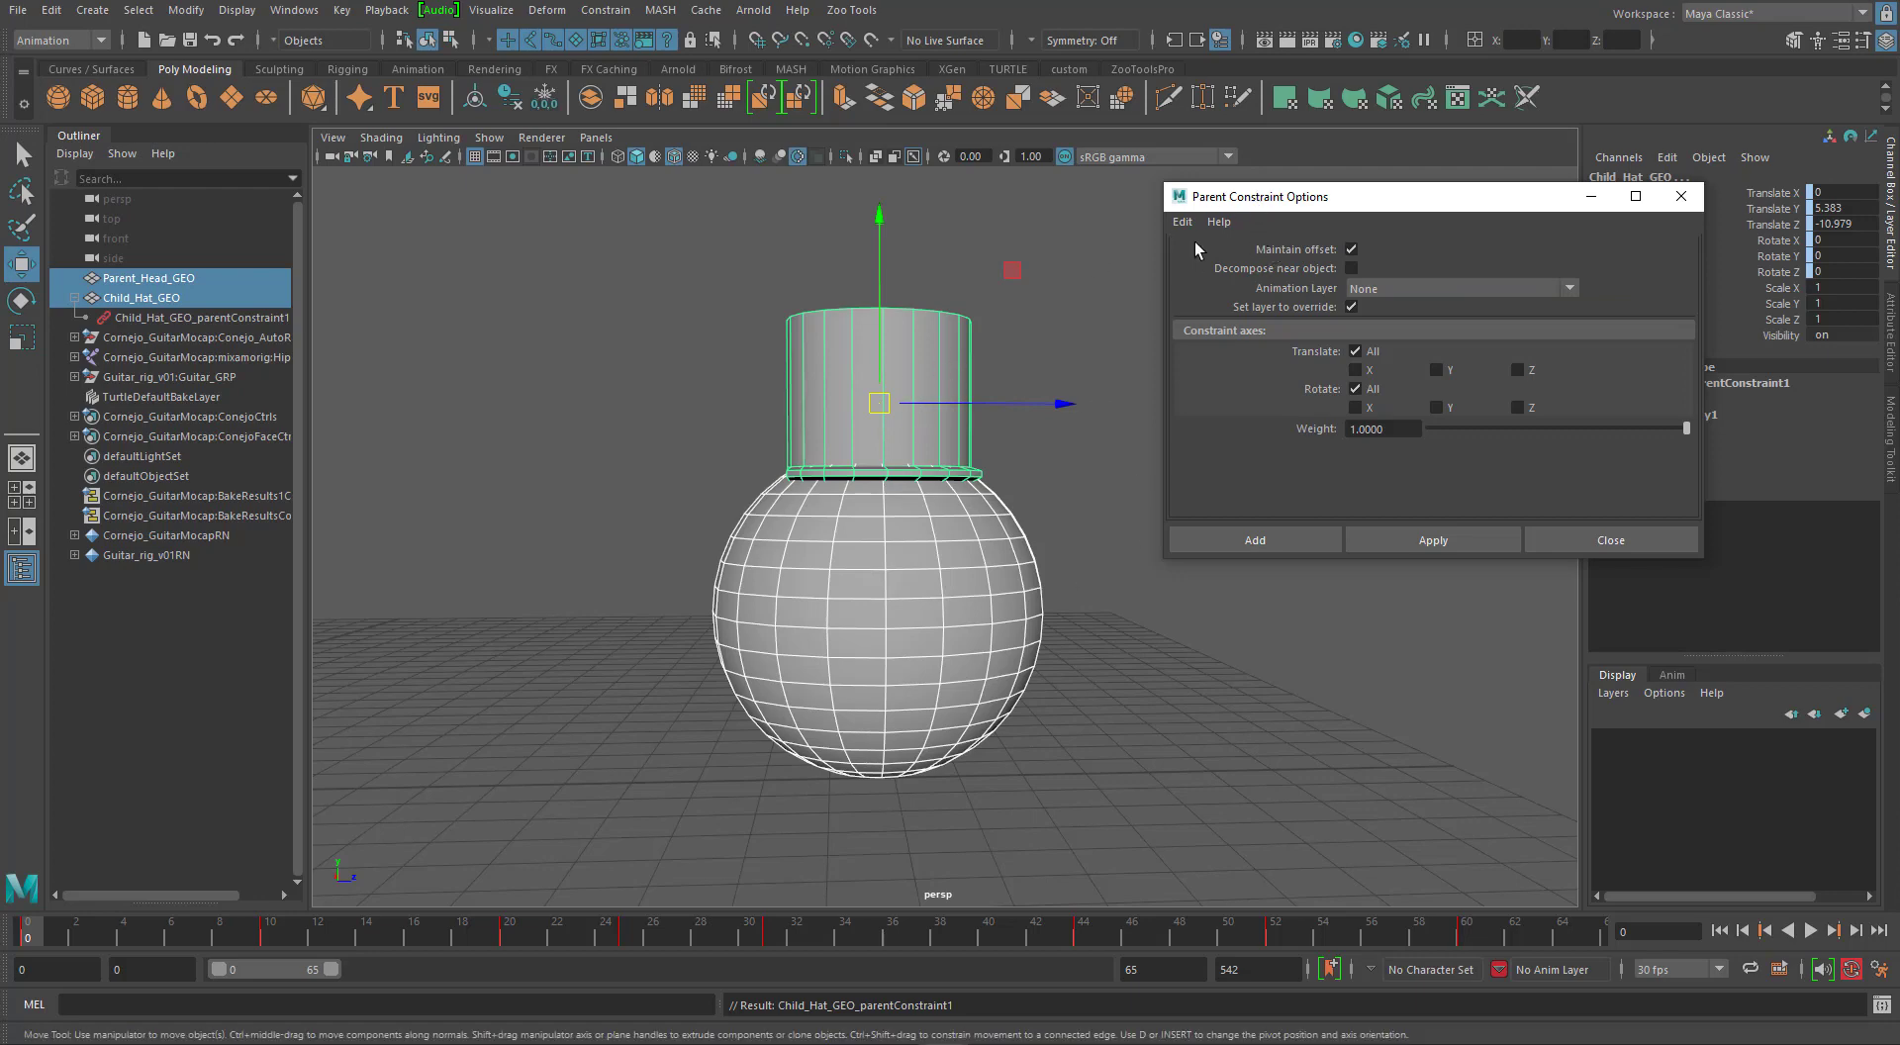
Highlight the hat's Translate and Rotate channels to examine the constrained attributes, and clear the selection.
{"action": "left_click_drag", "start_coordinate": [1437, 207], "coordinate": [1289, 196]}
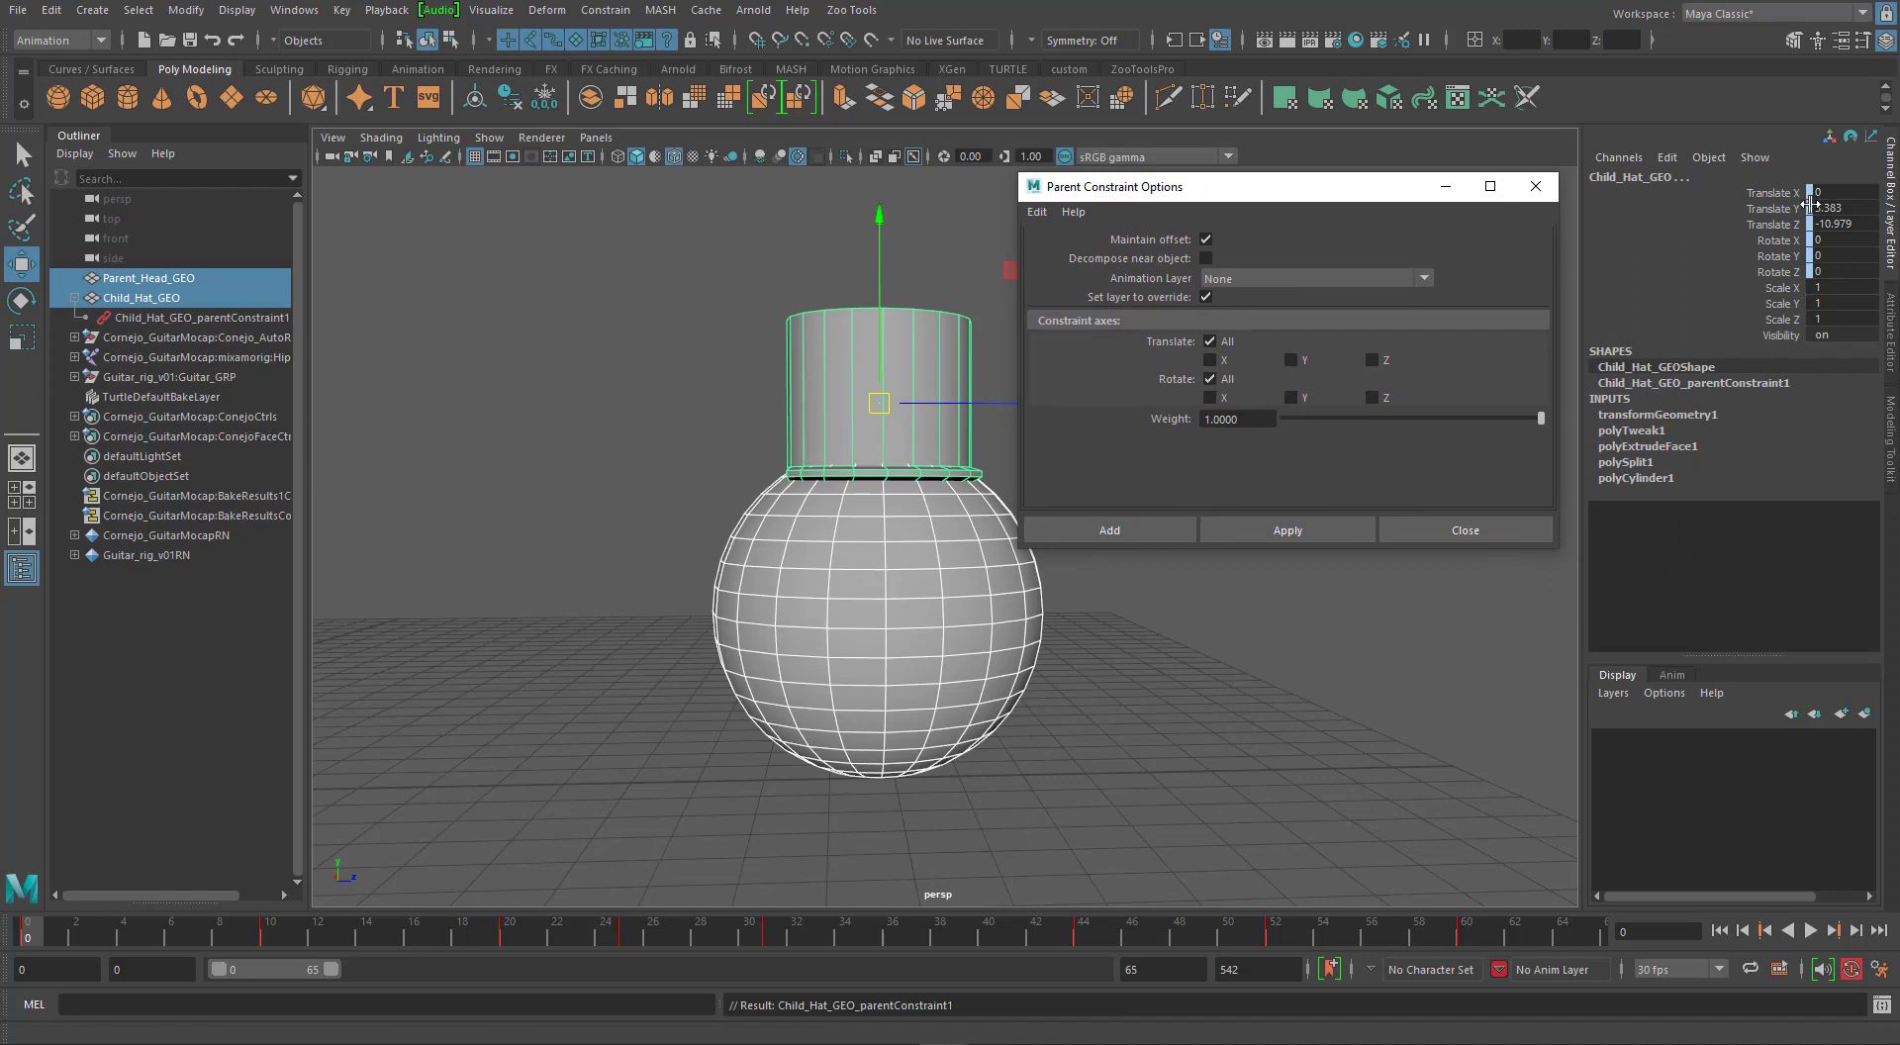
{"action": "left_click_drag", "start_coordinate": [1779, 195], "coordinate": [1796, 266]}
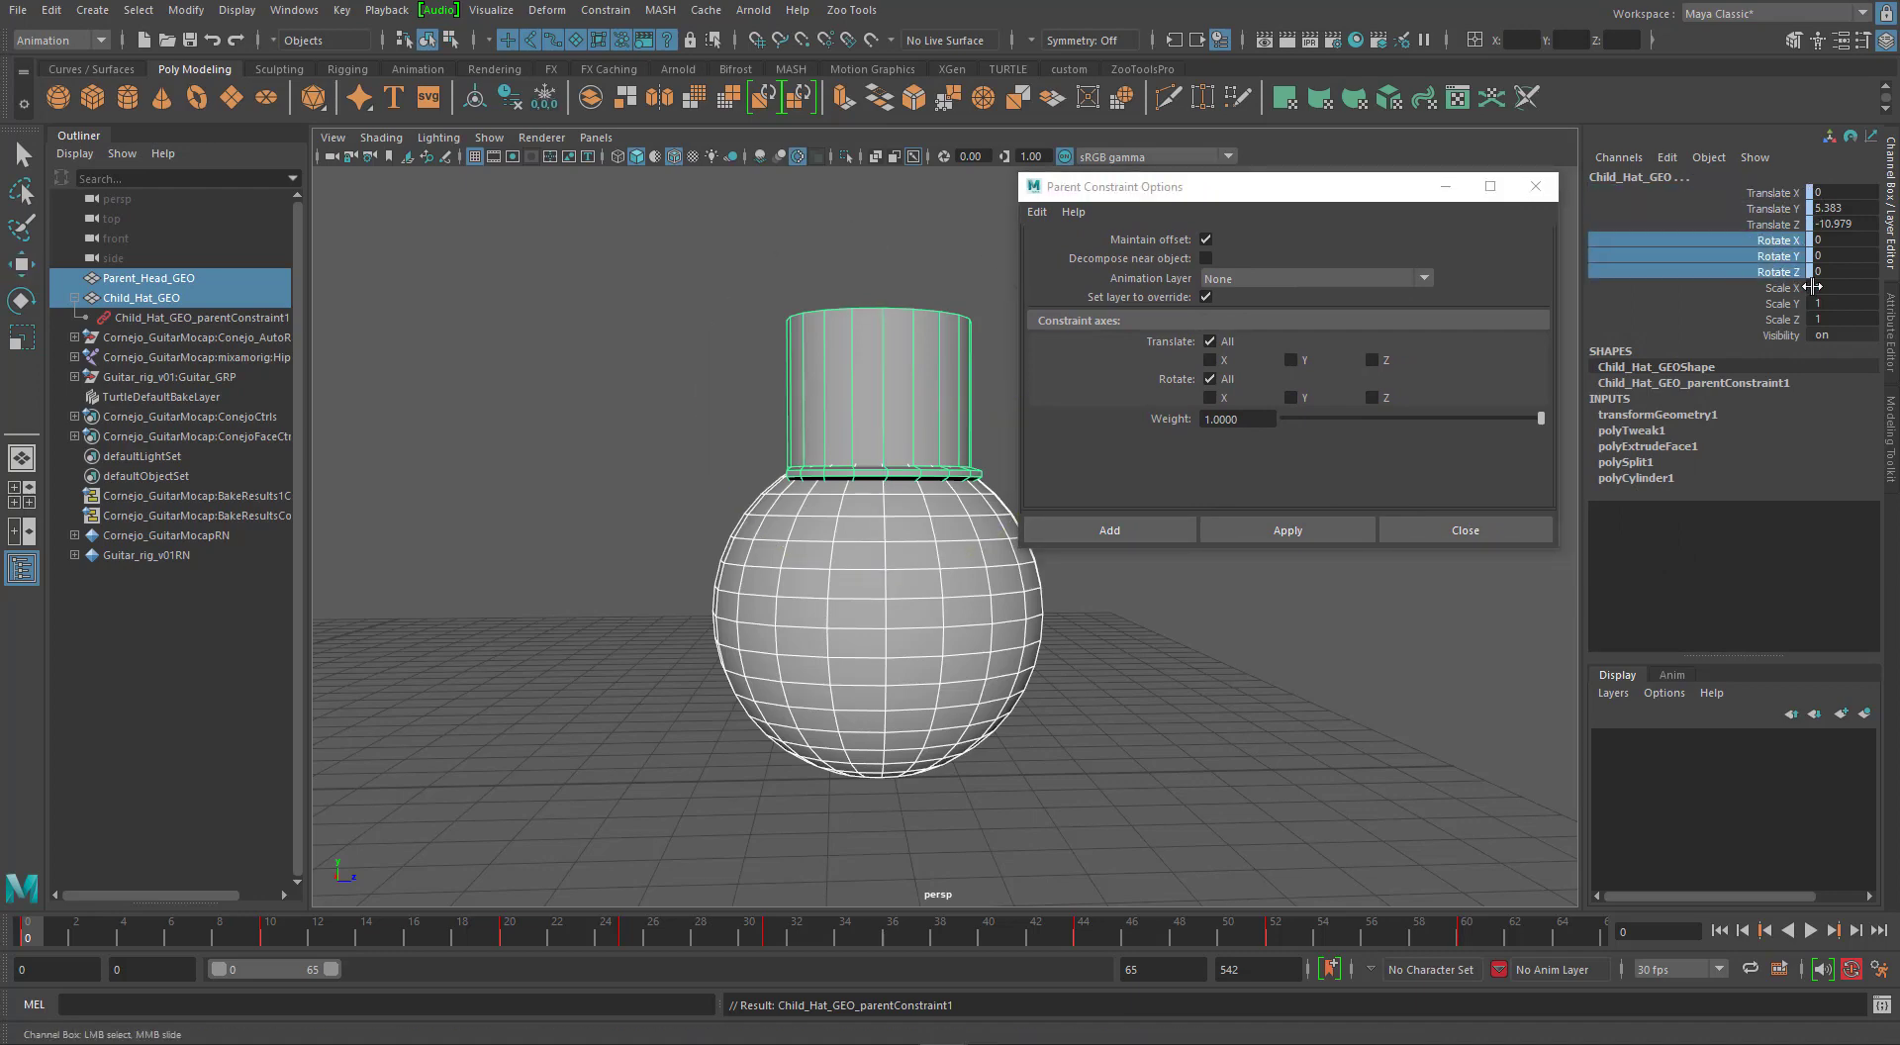
{"action": "left_click_drag", "start_coordinate": [1790, 193], "coordinate": [1793, 275]}
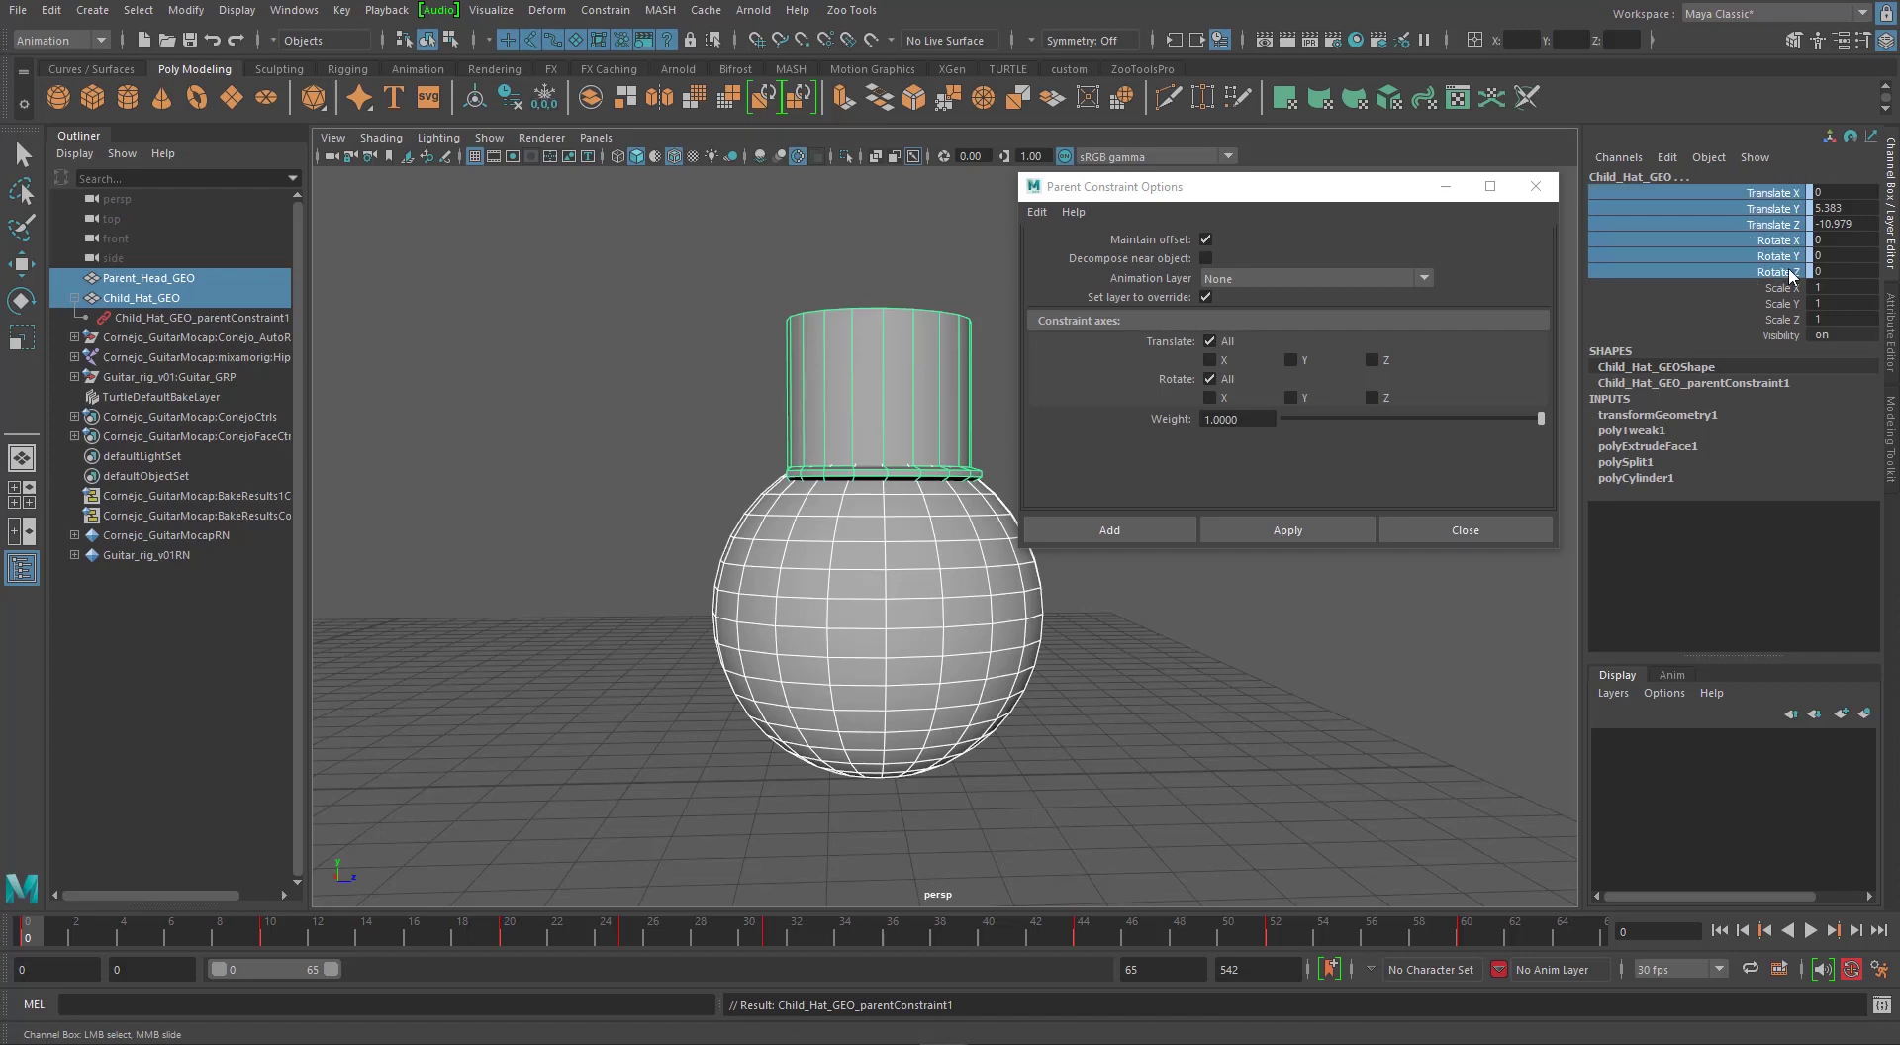
{"action": "left_click", "coordinate": [917, 354]}
{"action": "key", "text": "w"}
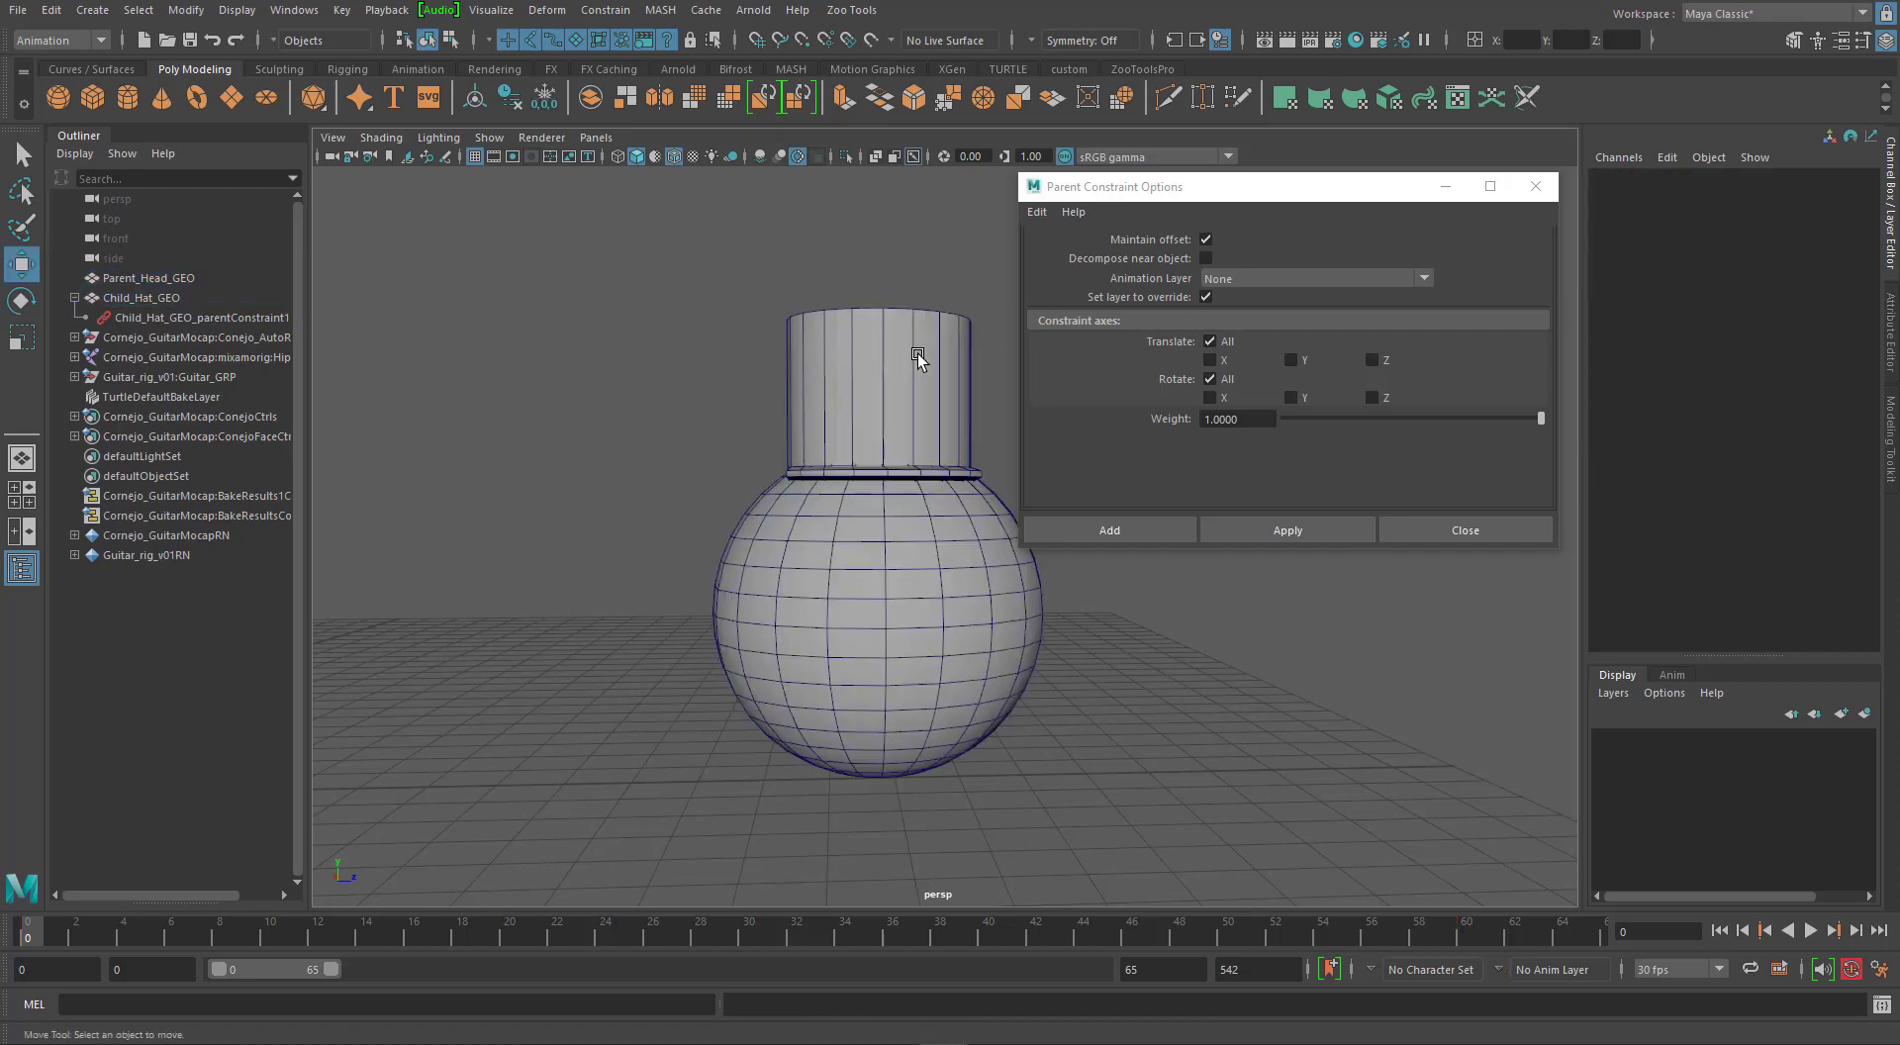
Compare the channels of the head sphere and the hat, and play the animation with the hat selected to check the constraint.
{"action": "left_click", "coordinate": [875, 589]}
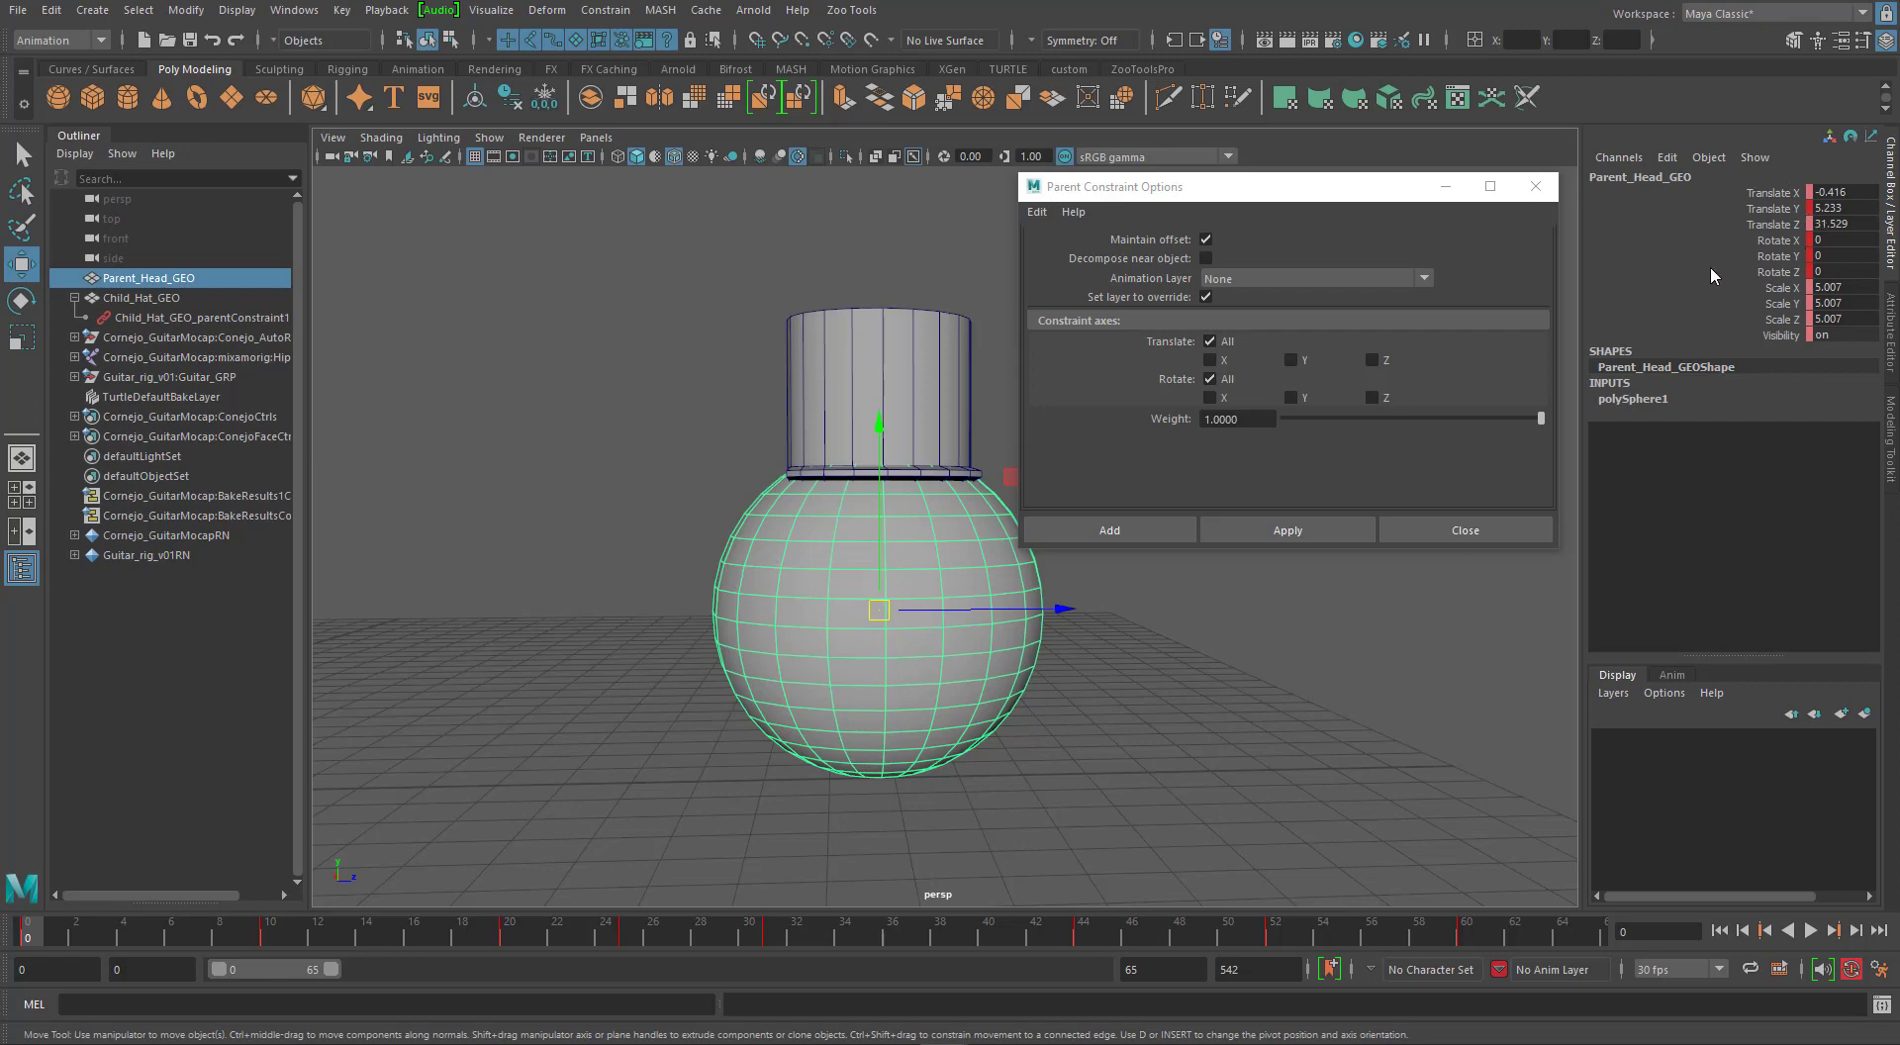
{"action": "left_click", "coordinate": [859, 328]}
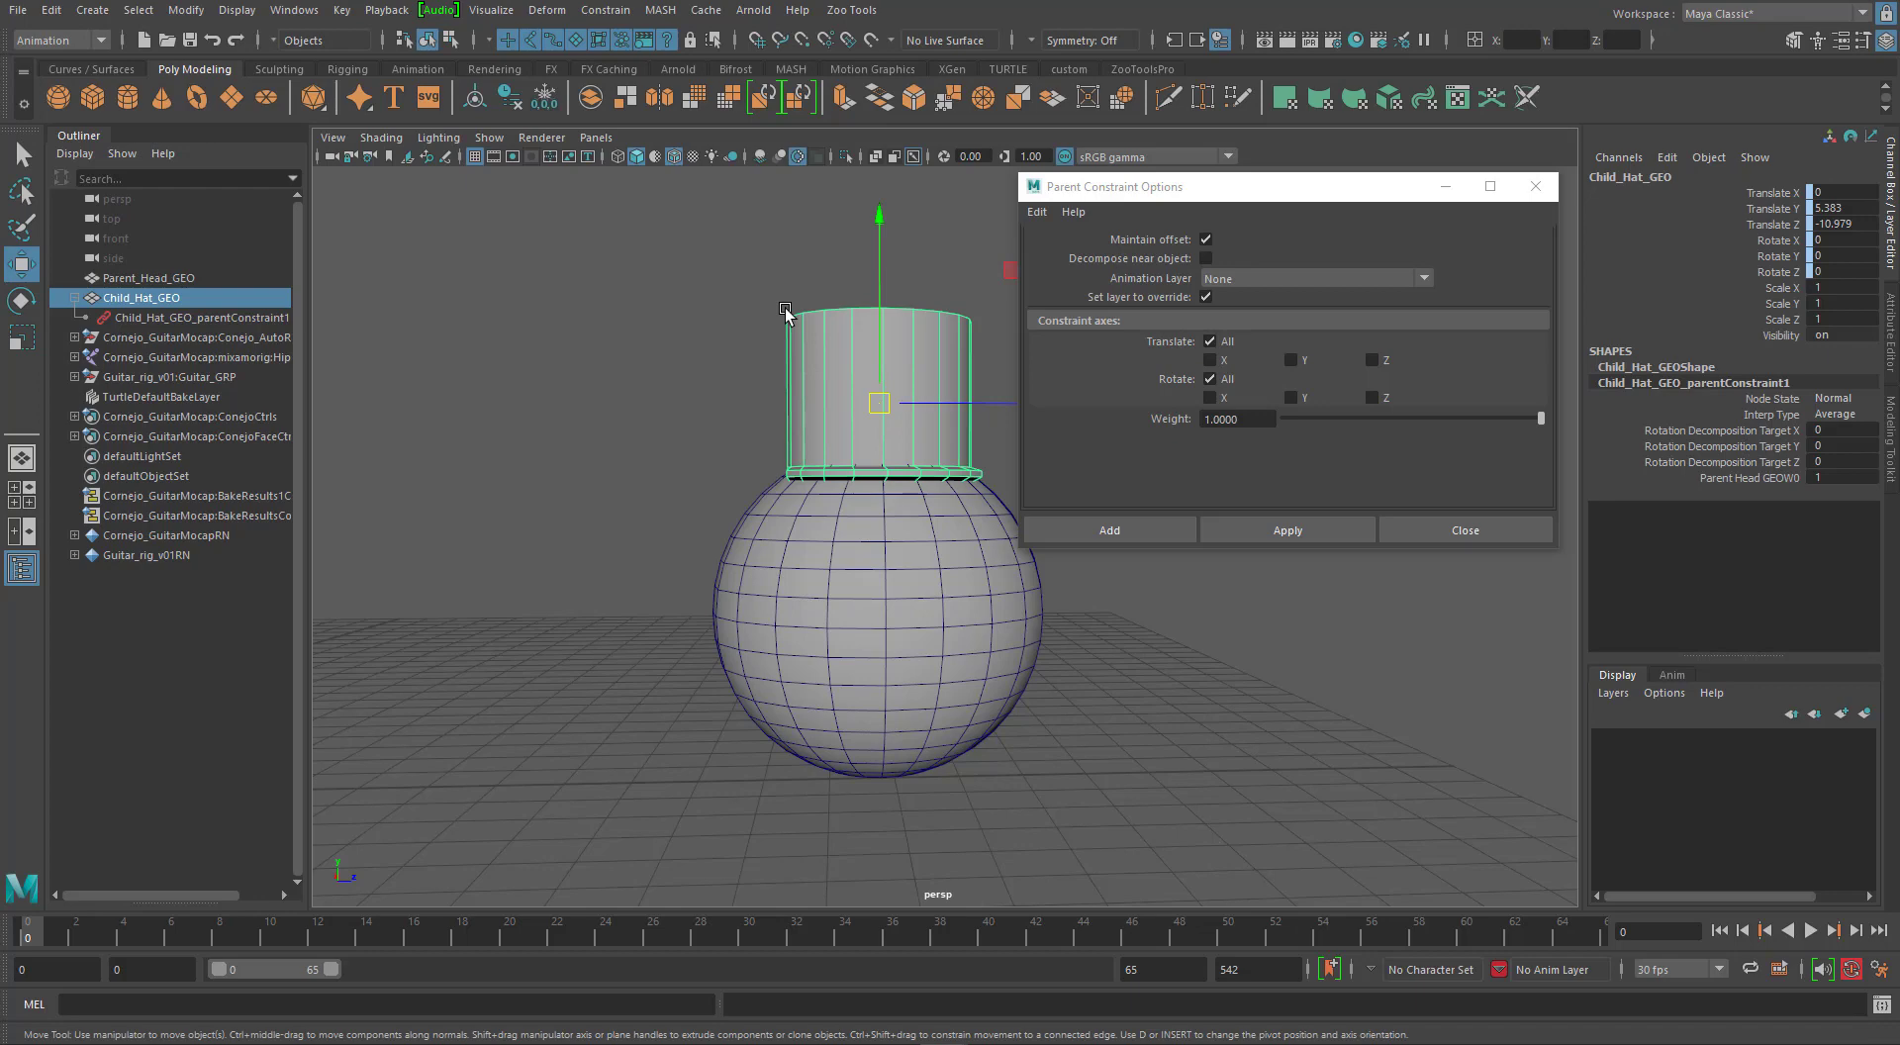
{"action": "key", "text": "alt+v"}
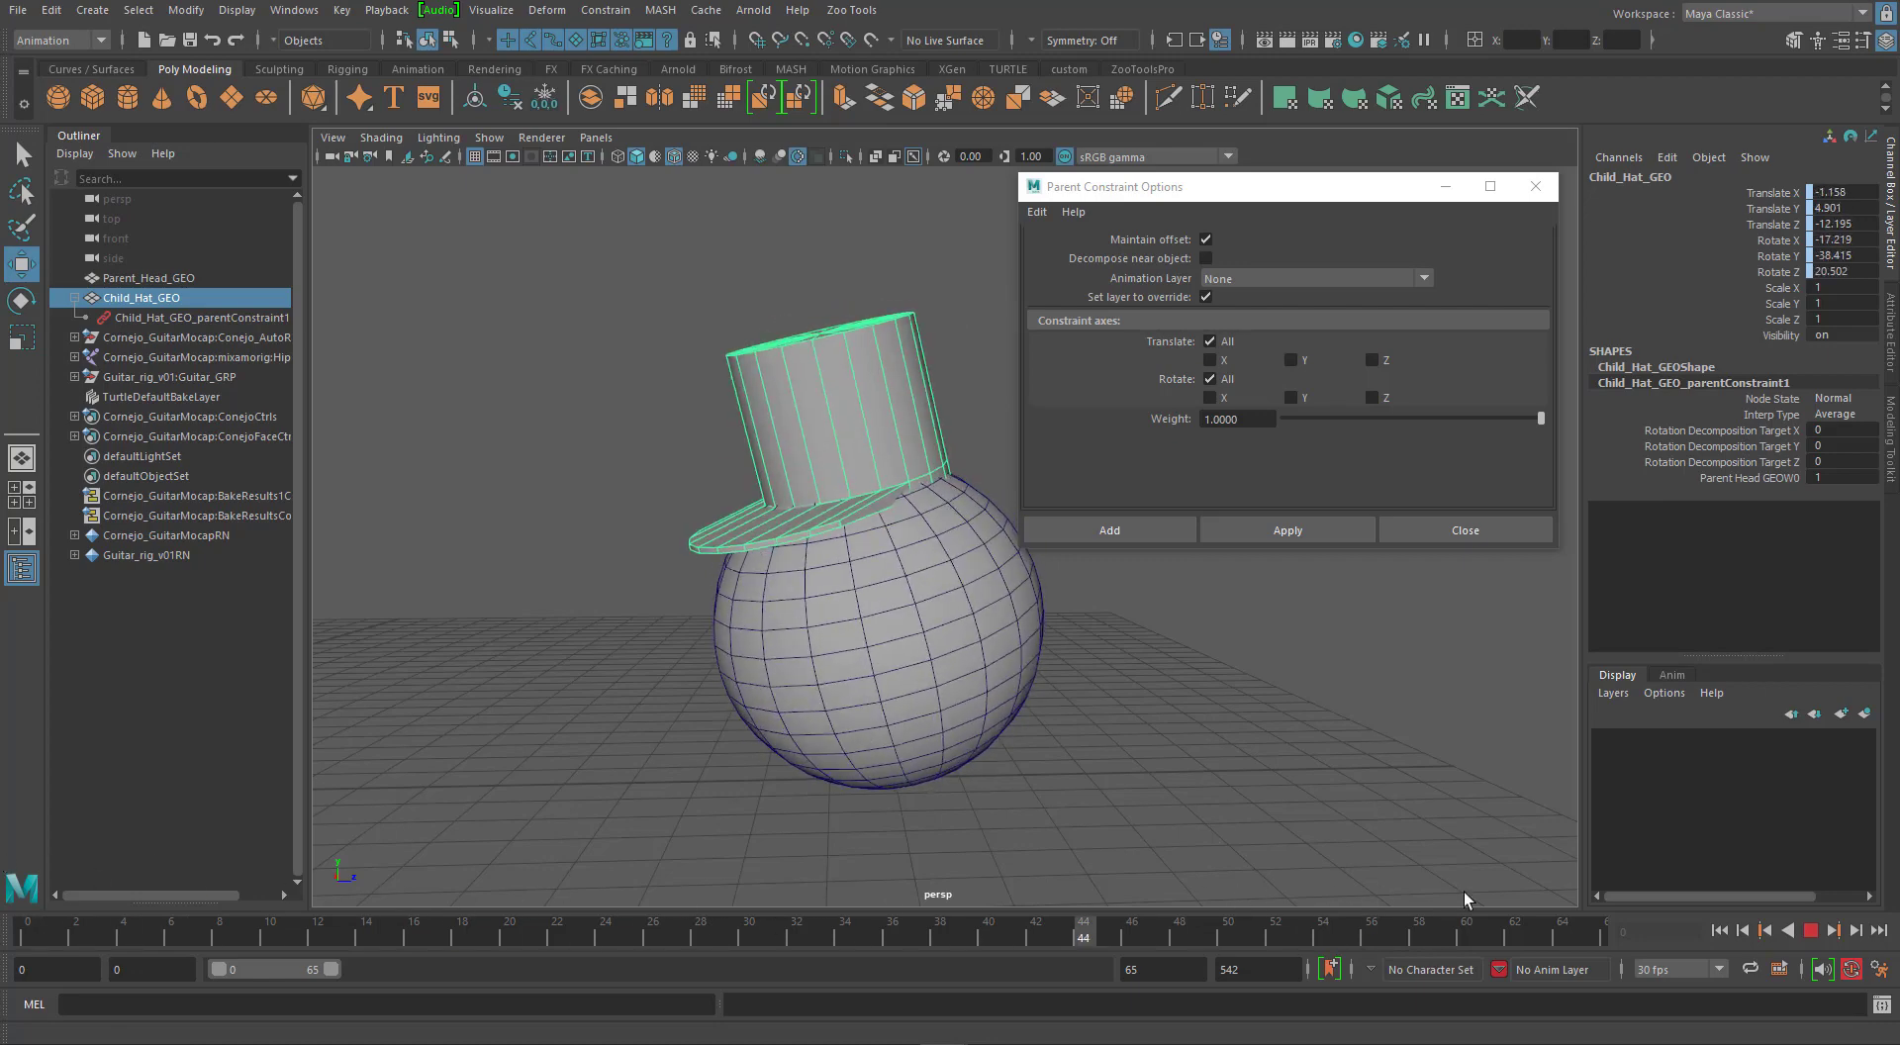
{"action": "key", "text": "alt+v"}
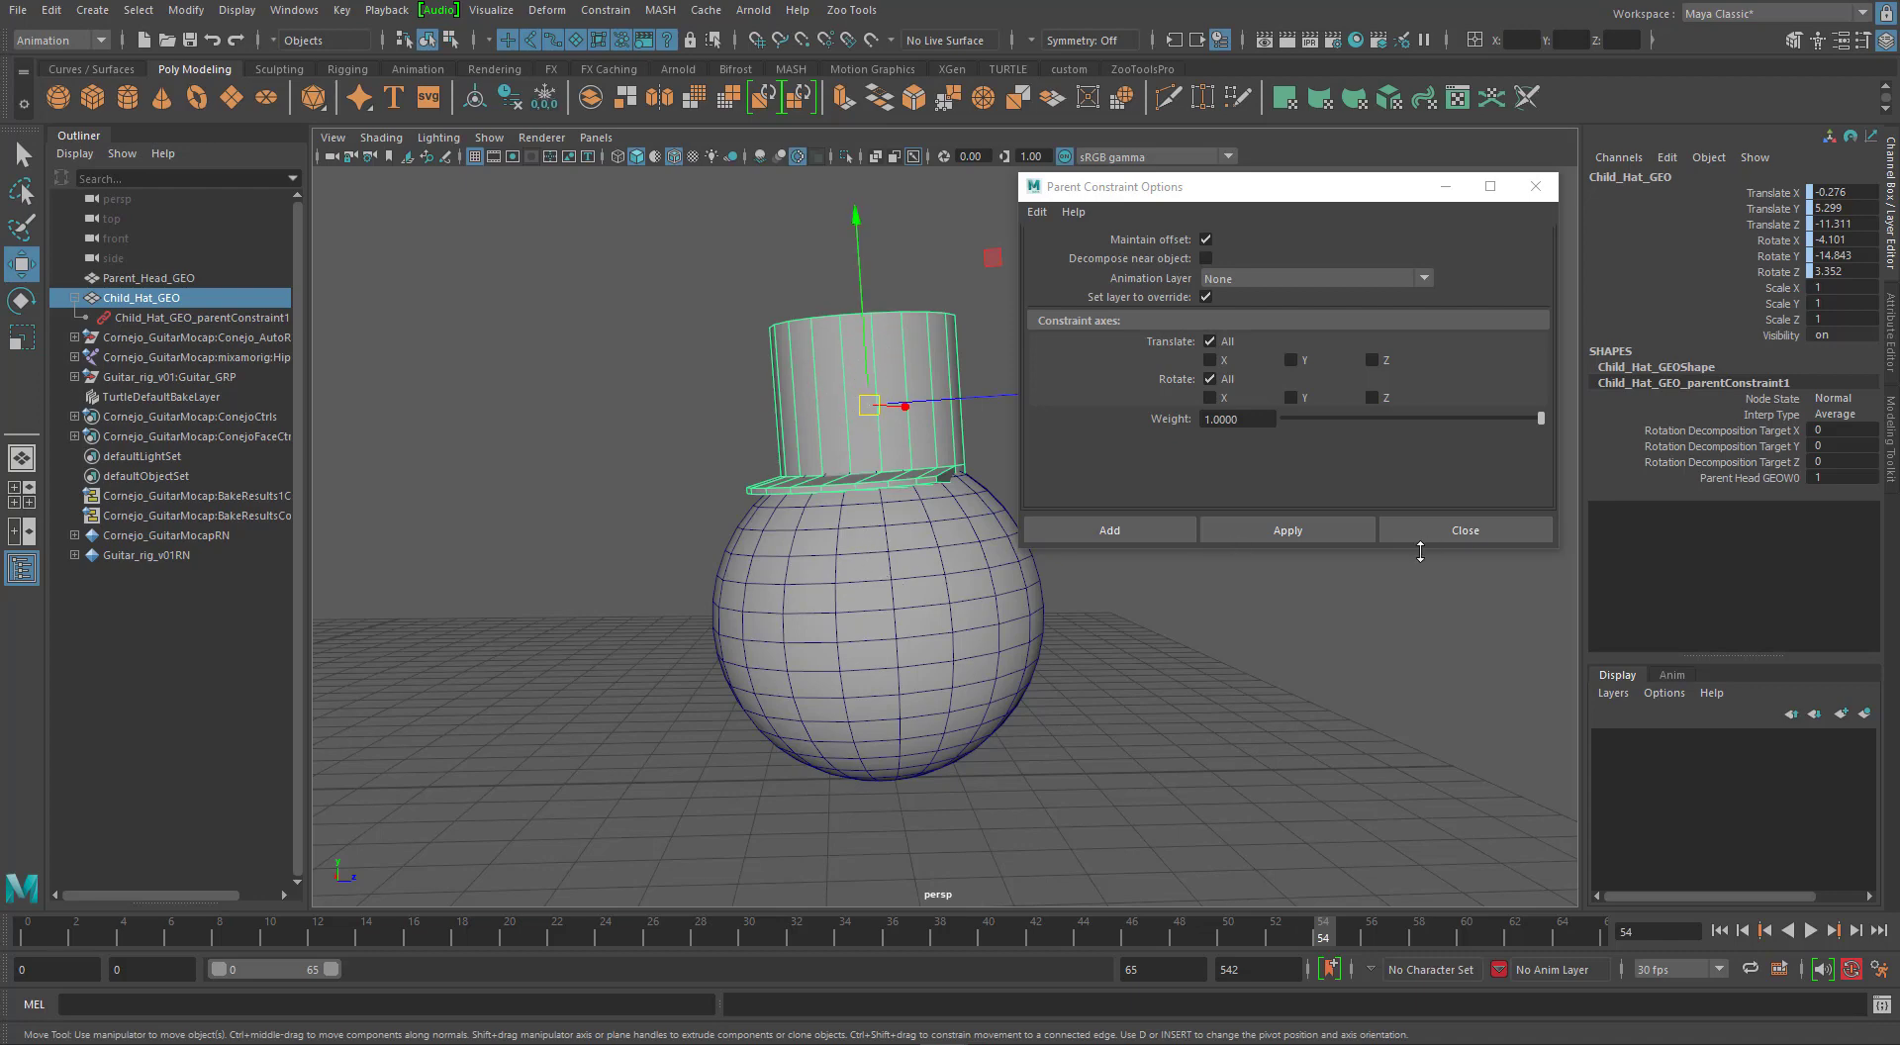
{"action": "left_click_drag", "start_coordinate": [1314, 205], "coordinate": [1354, 178]}
{"action": "key", "text": "alt+v"}
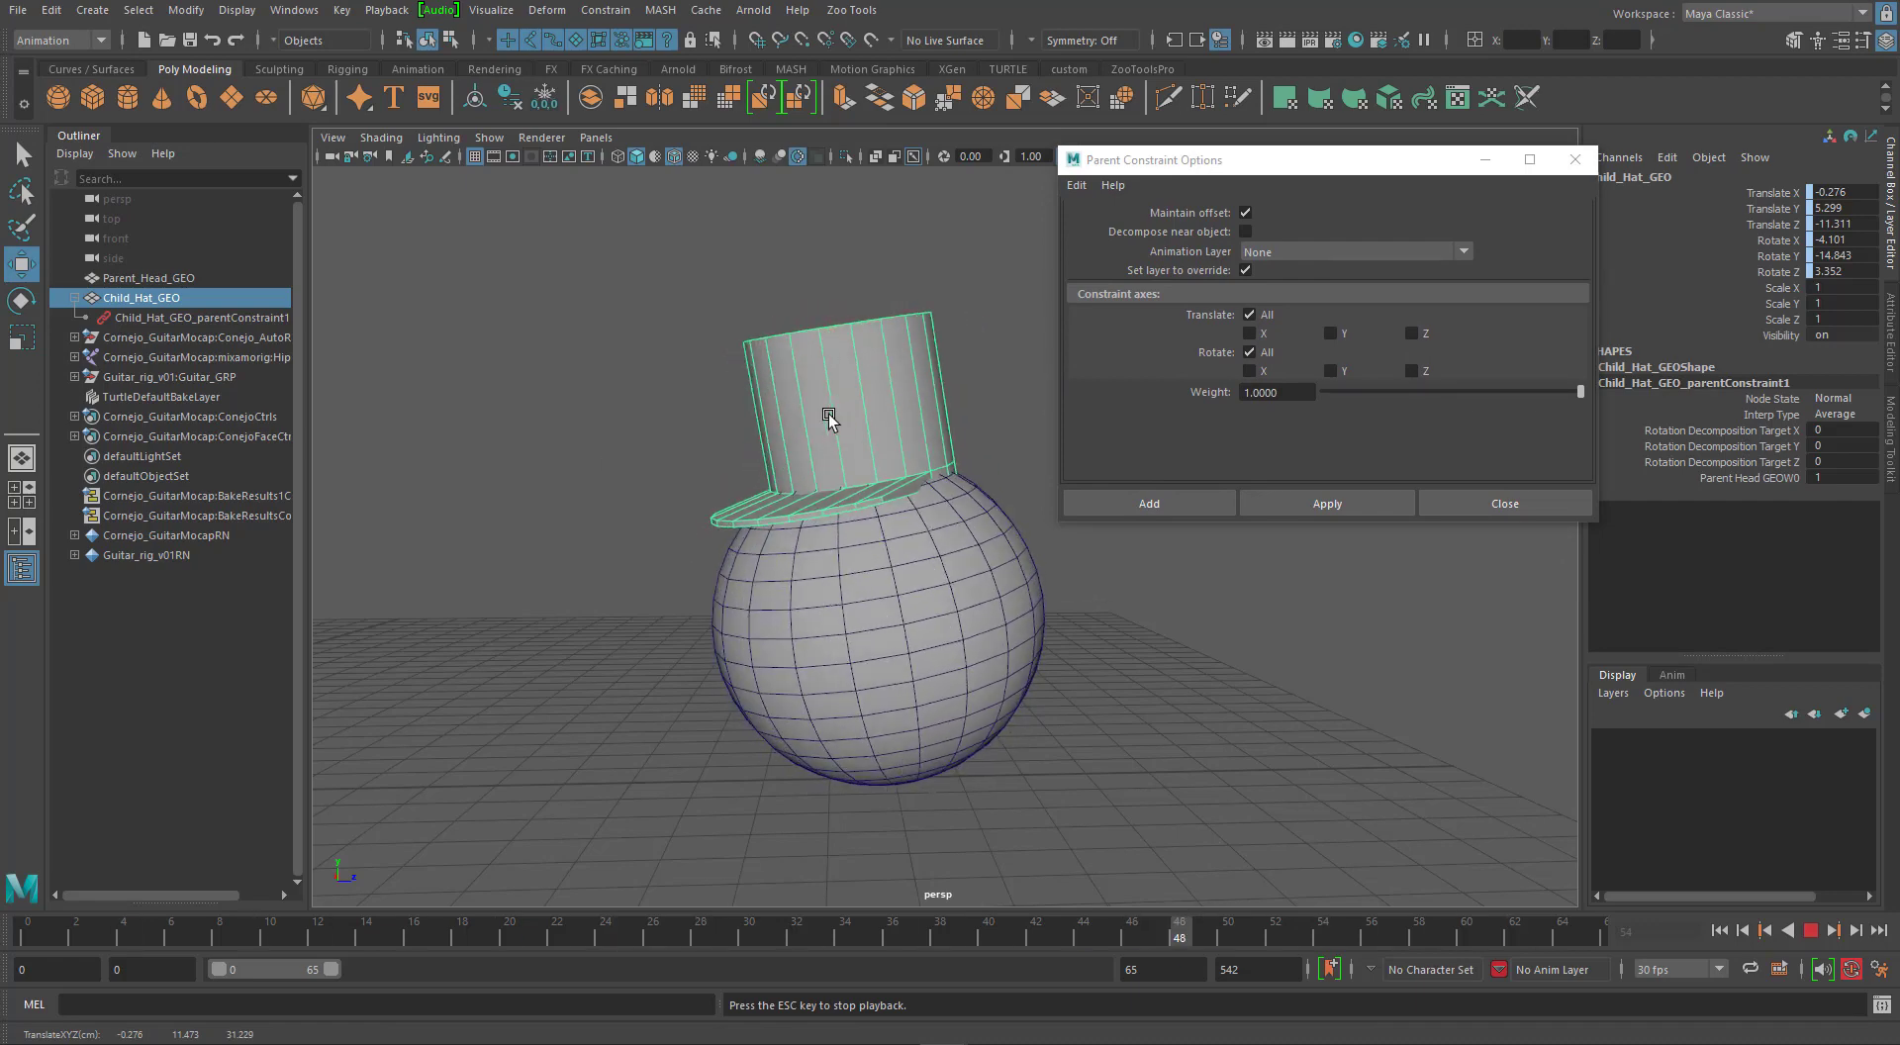
{"action": "key", "text": "Escape"}
Highlight the hat's Translate and Rotate channels, return to frame 0 and close the Parent Constraint Options.
{"action": "left_click_drag", "start_coordinate": [1767, 194], "coordinate": [1778, 273]}
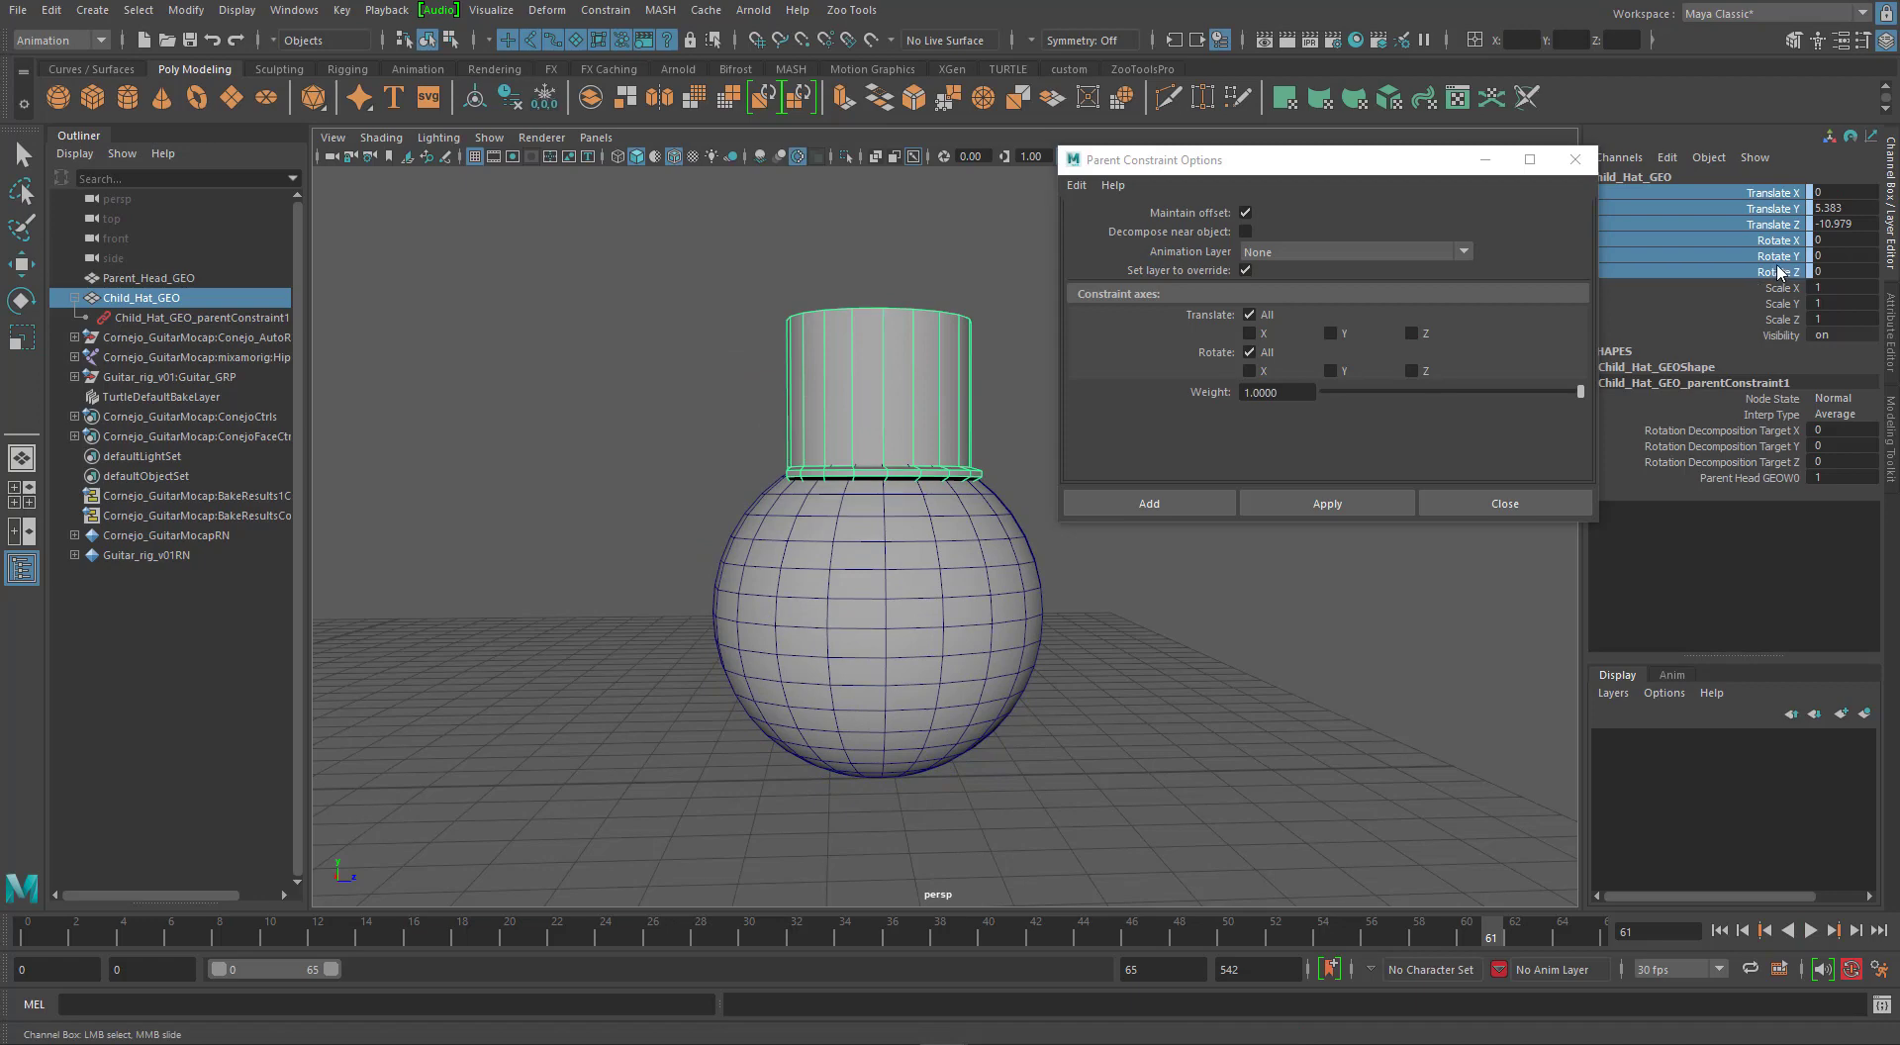
{"action": "left_click", "coordinate": [15, 930]}
{"action": "mouse_move", "coordinate": [708, 483]}
{"action": "middle_mouse_down", "text": "alt"}
{"action": "mouse_move", "coordinate": [700, 462]}
{"action": "mouse_move", "coordinate": [737, 471]}
{"action": "middle_mouse_up", "text": "alt"}
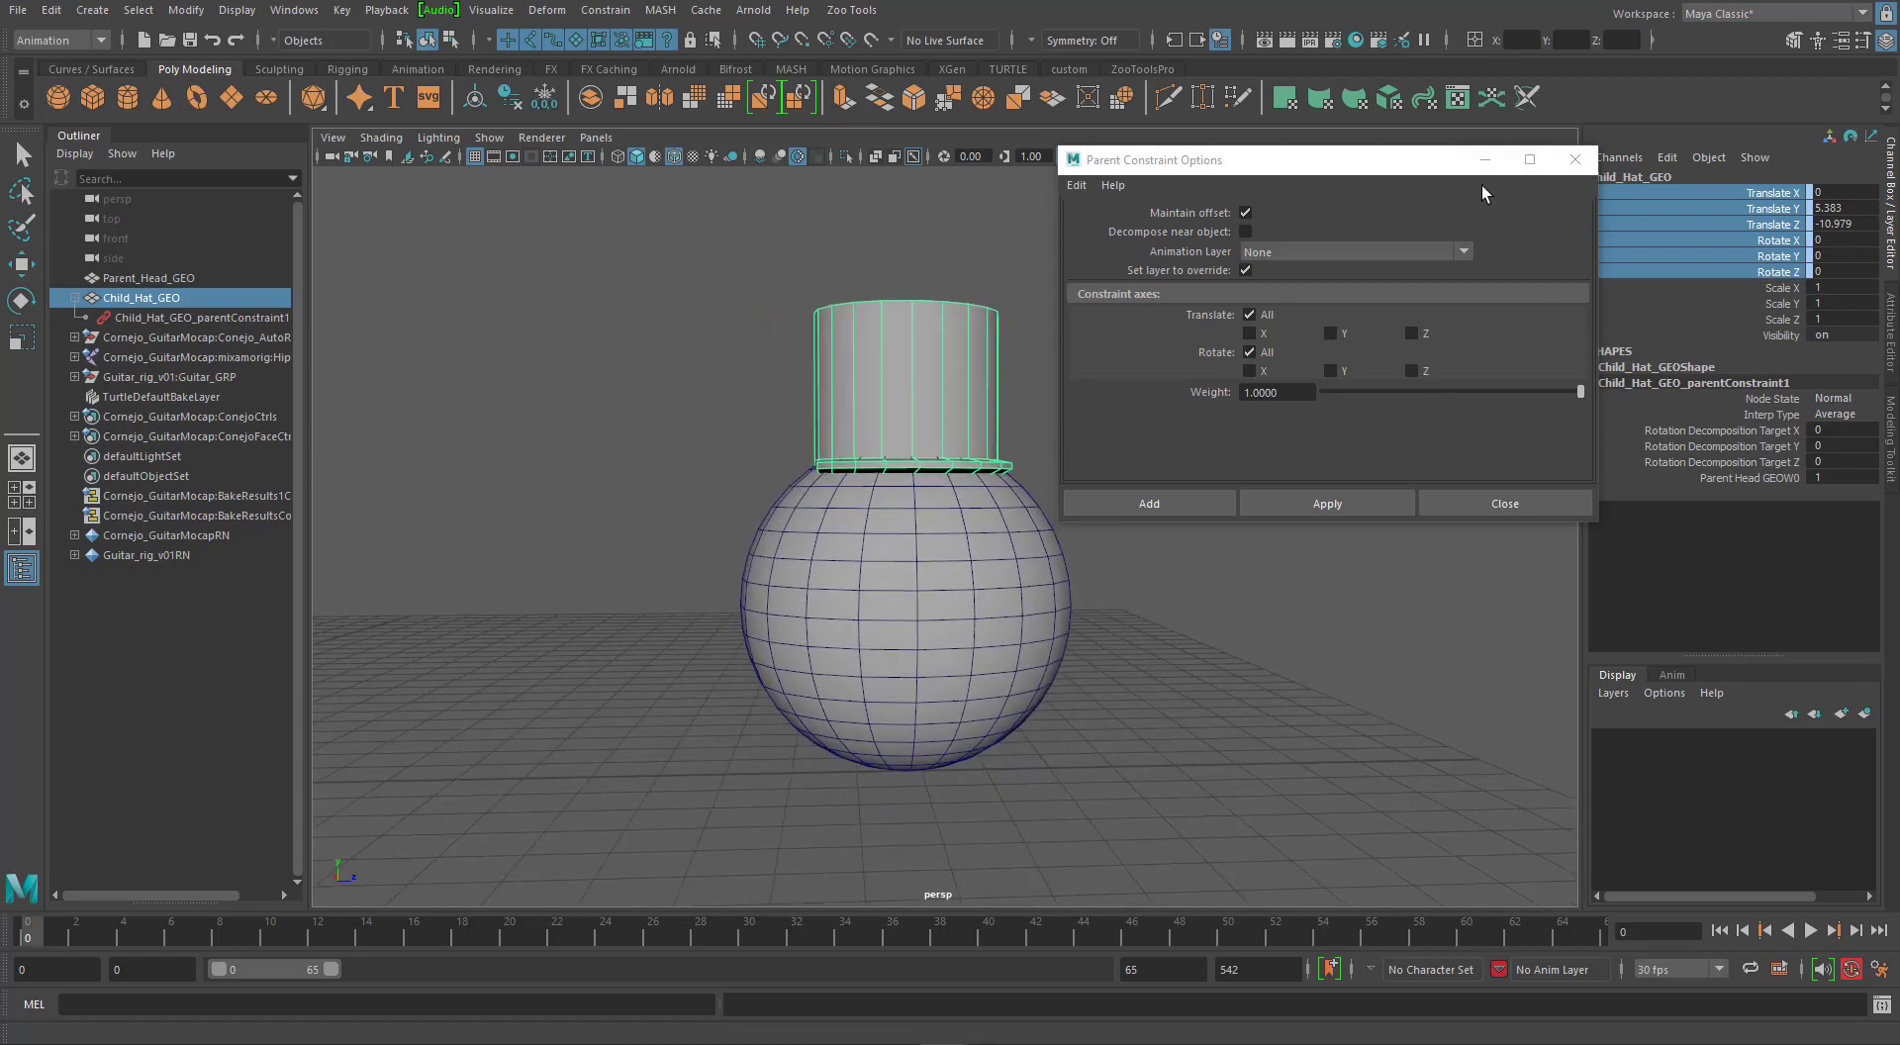
{"action": "left_click", "coordinate": [1540, 509]}
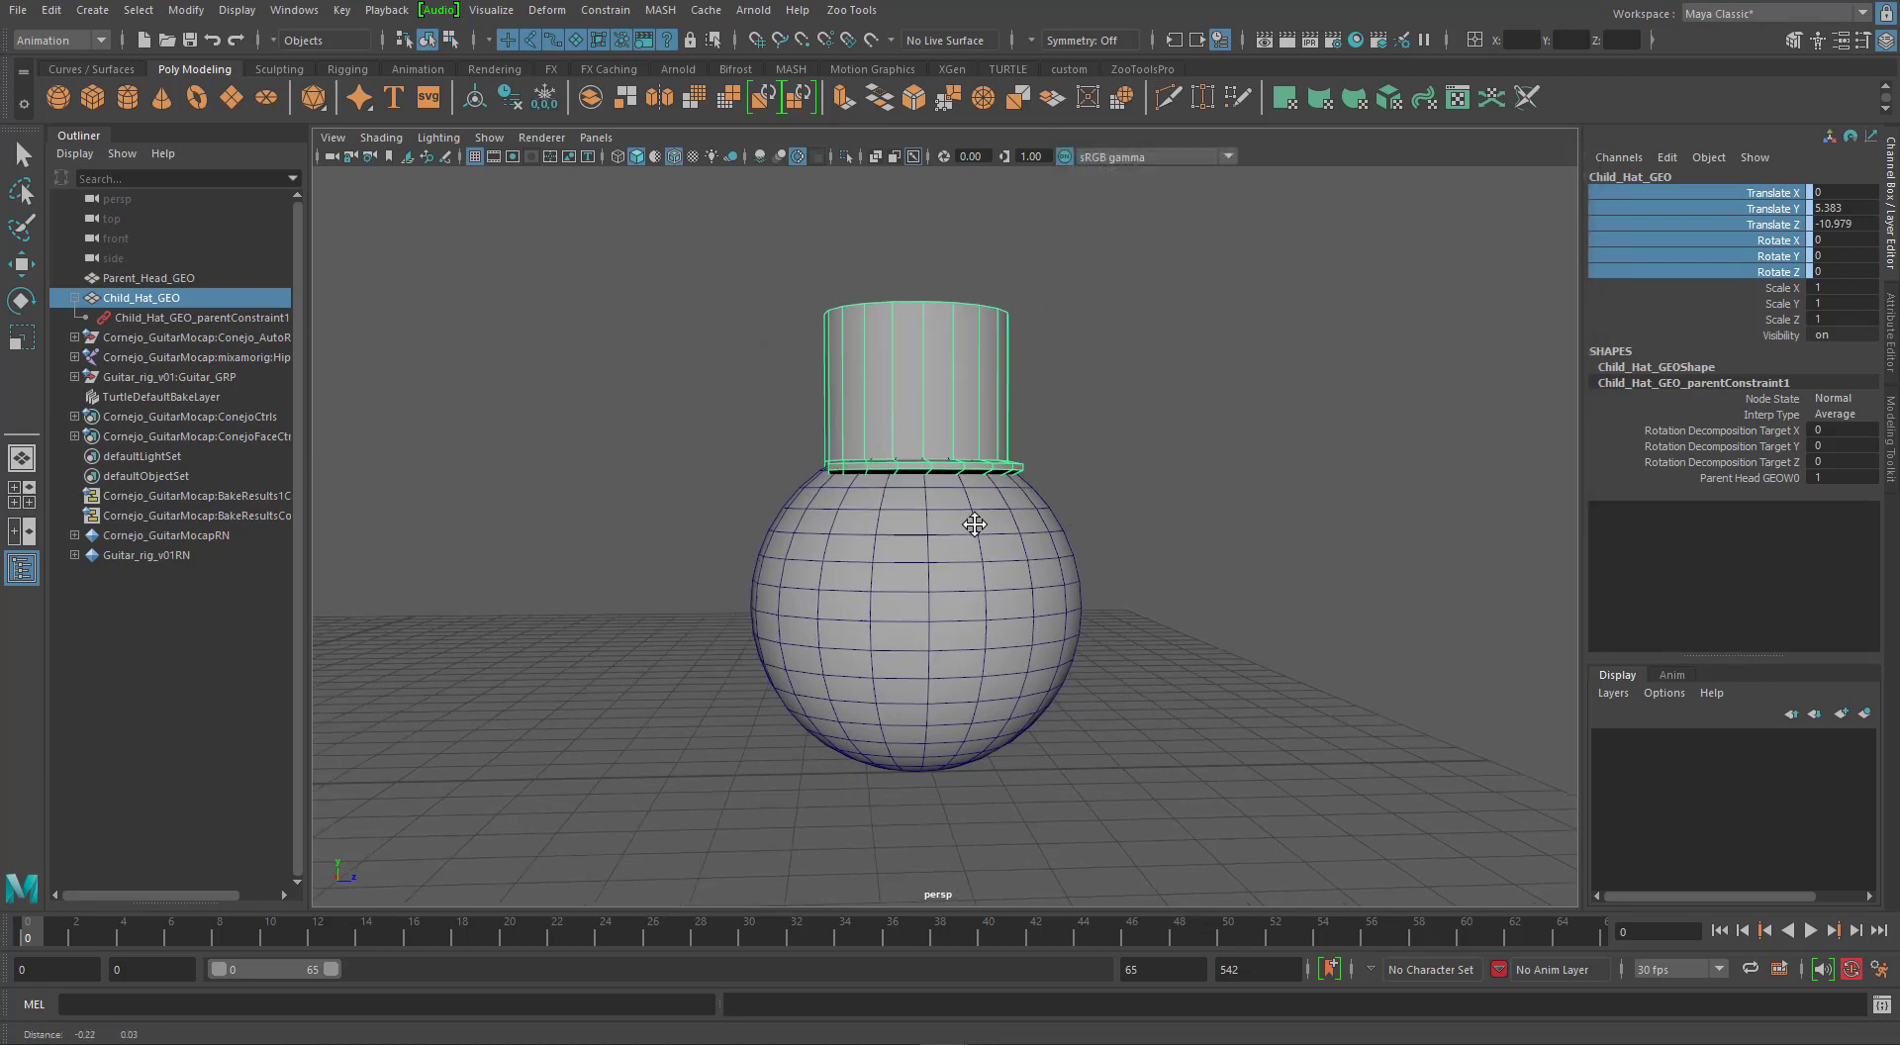
Play the animation from a slightly higher viewing angle to examine how the hat follows the head sphere.
{"action": "left_click_drag", "start_coordinate": [971, 526], "coordinate": [979, 624], "text": "alt"}
{"action": "key", "text": "alt+v"}
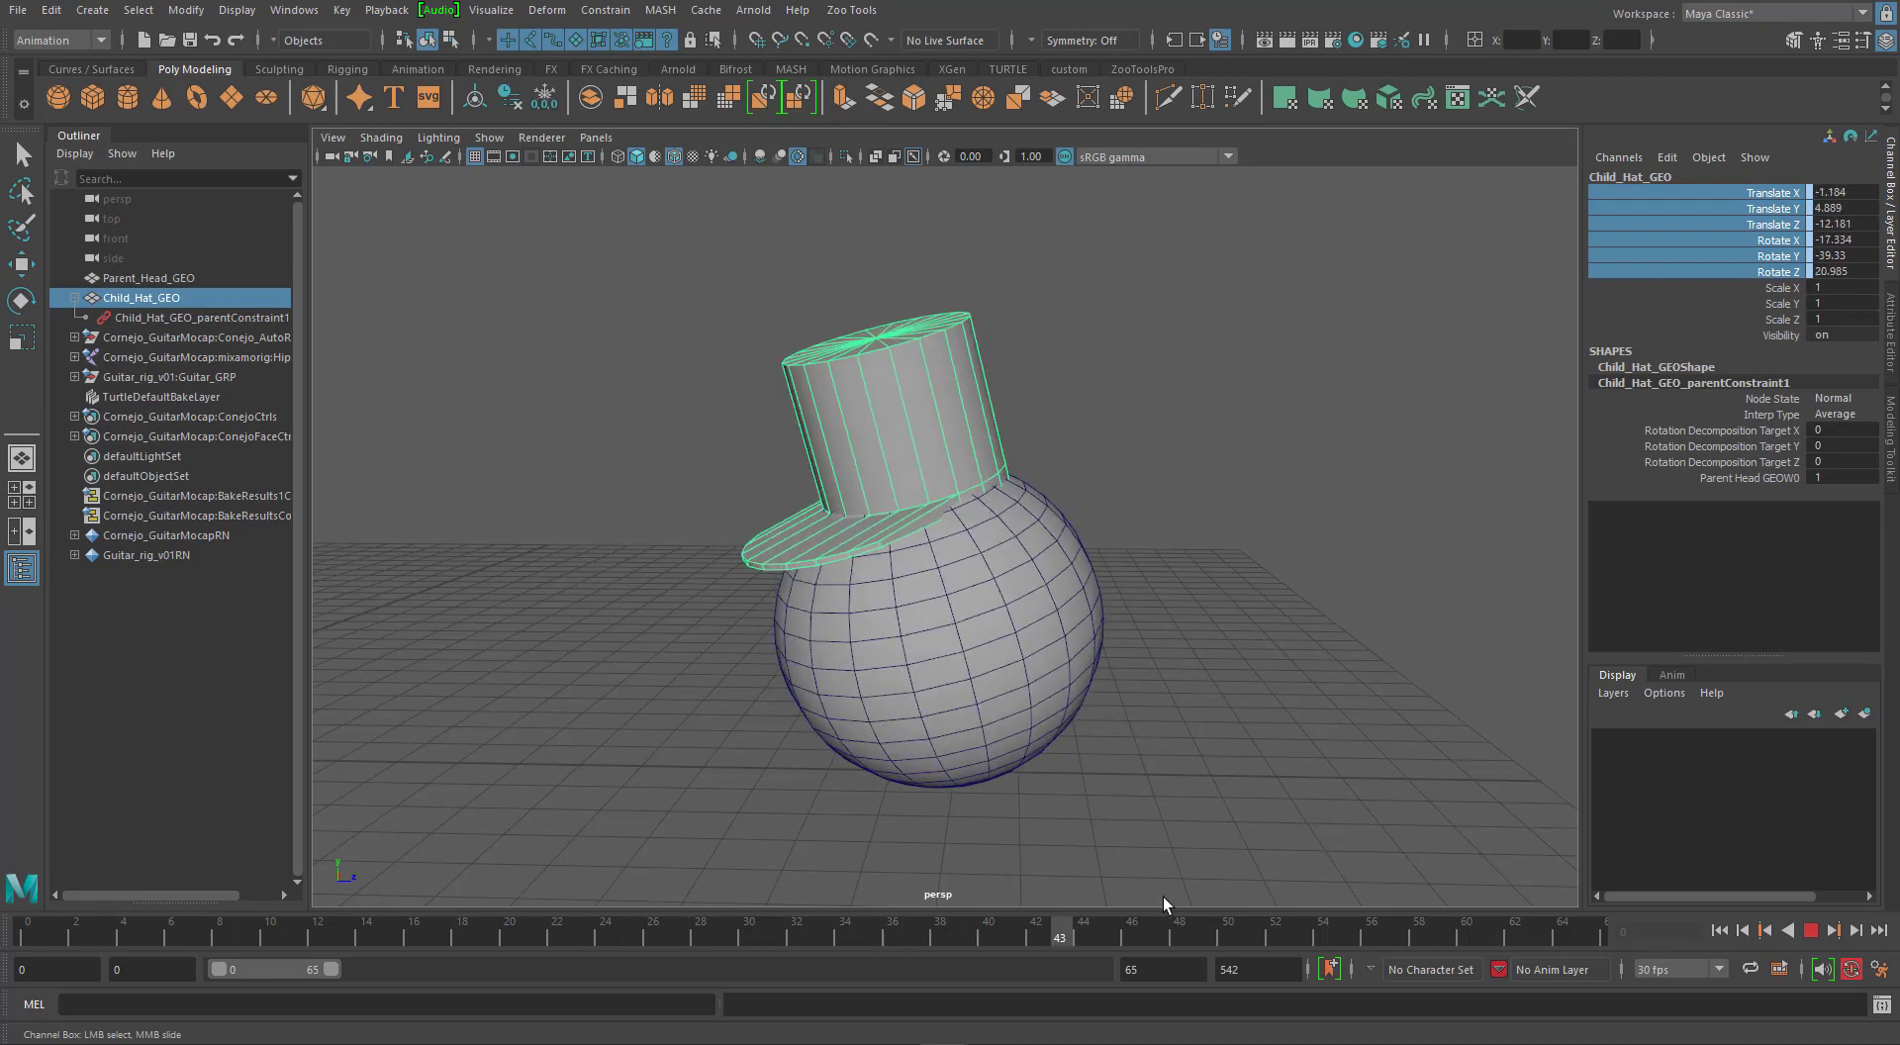
{"action": "key", "text": "alt+v"}
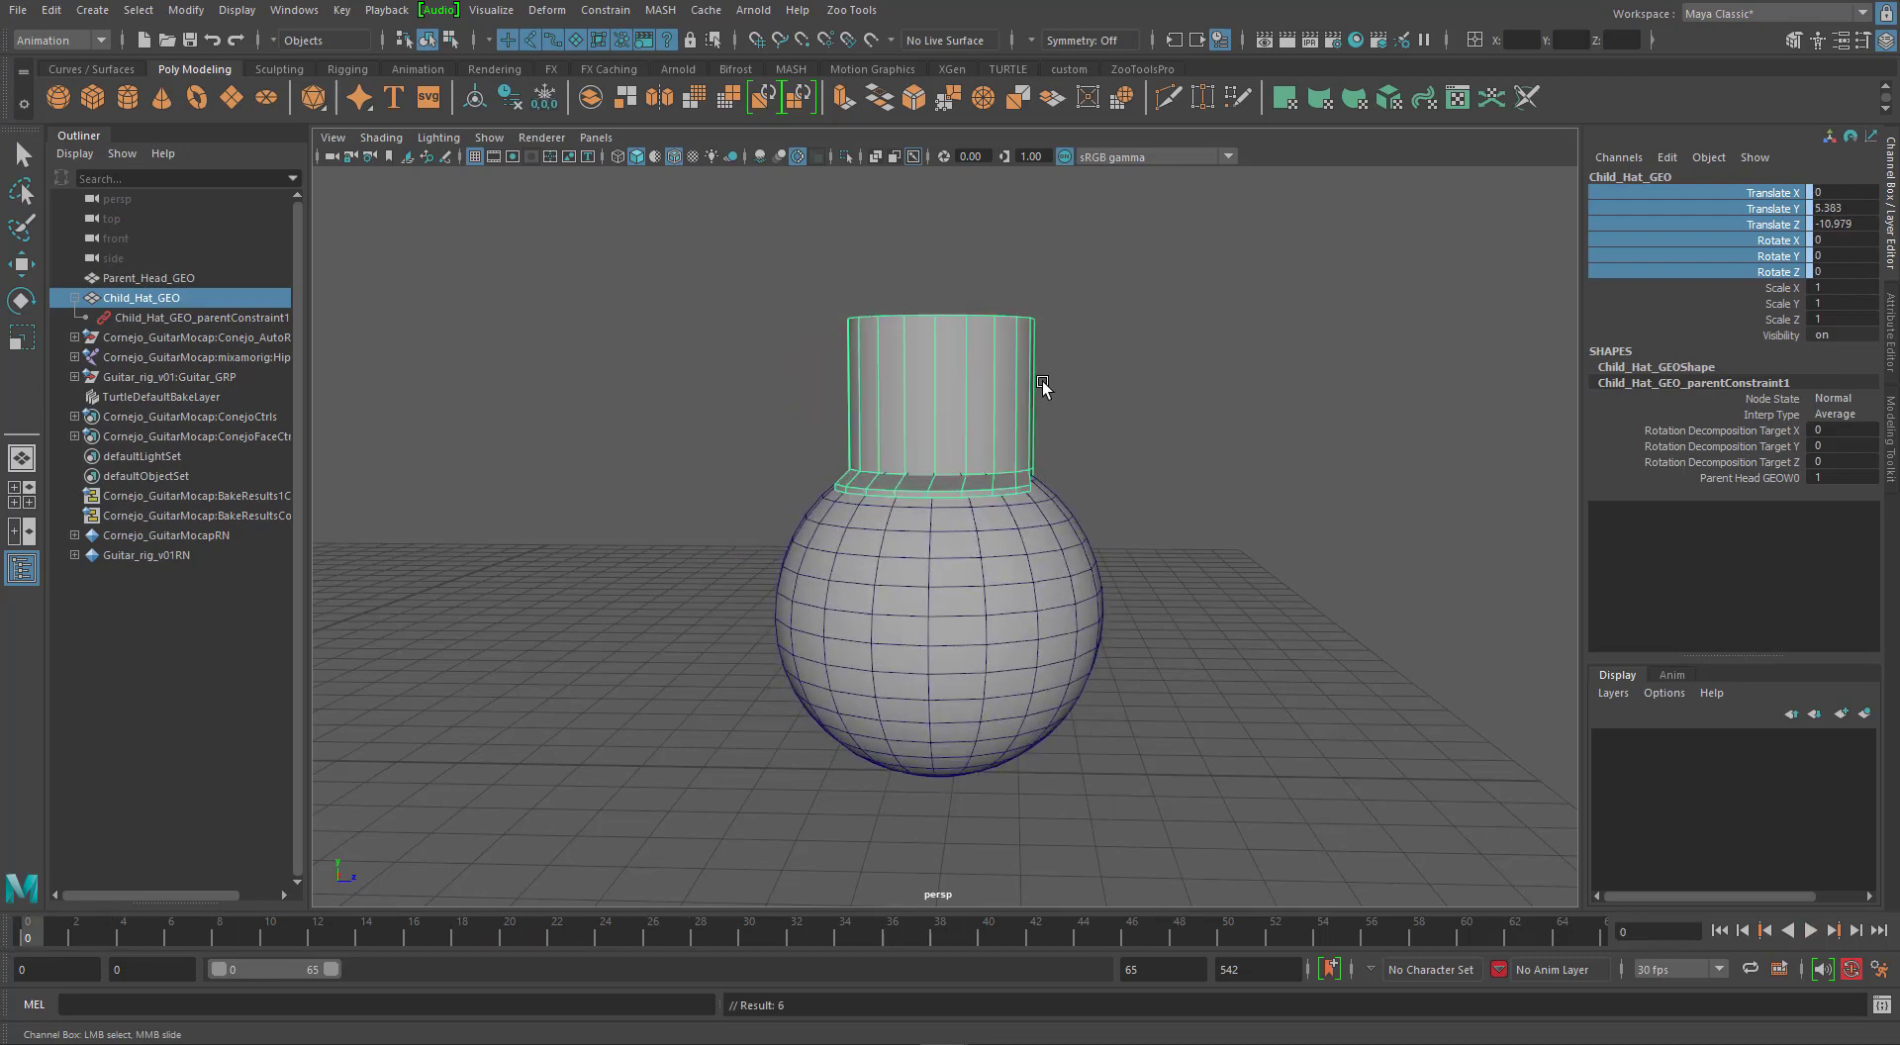
Set a keyframe on the constrained hat at frame 0 and set its Blend Parent 1 attribute to 1.
{"action": "key", "text": "s"}
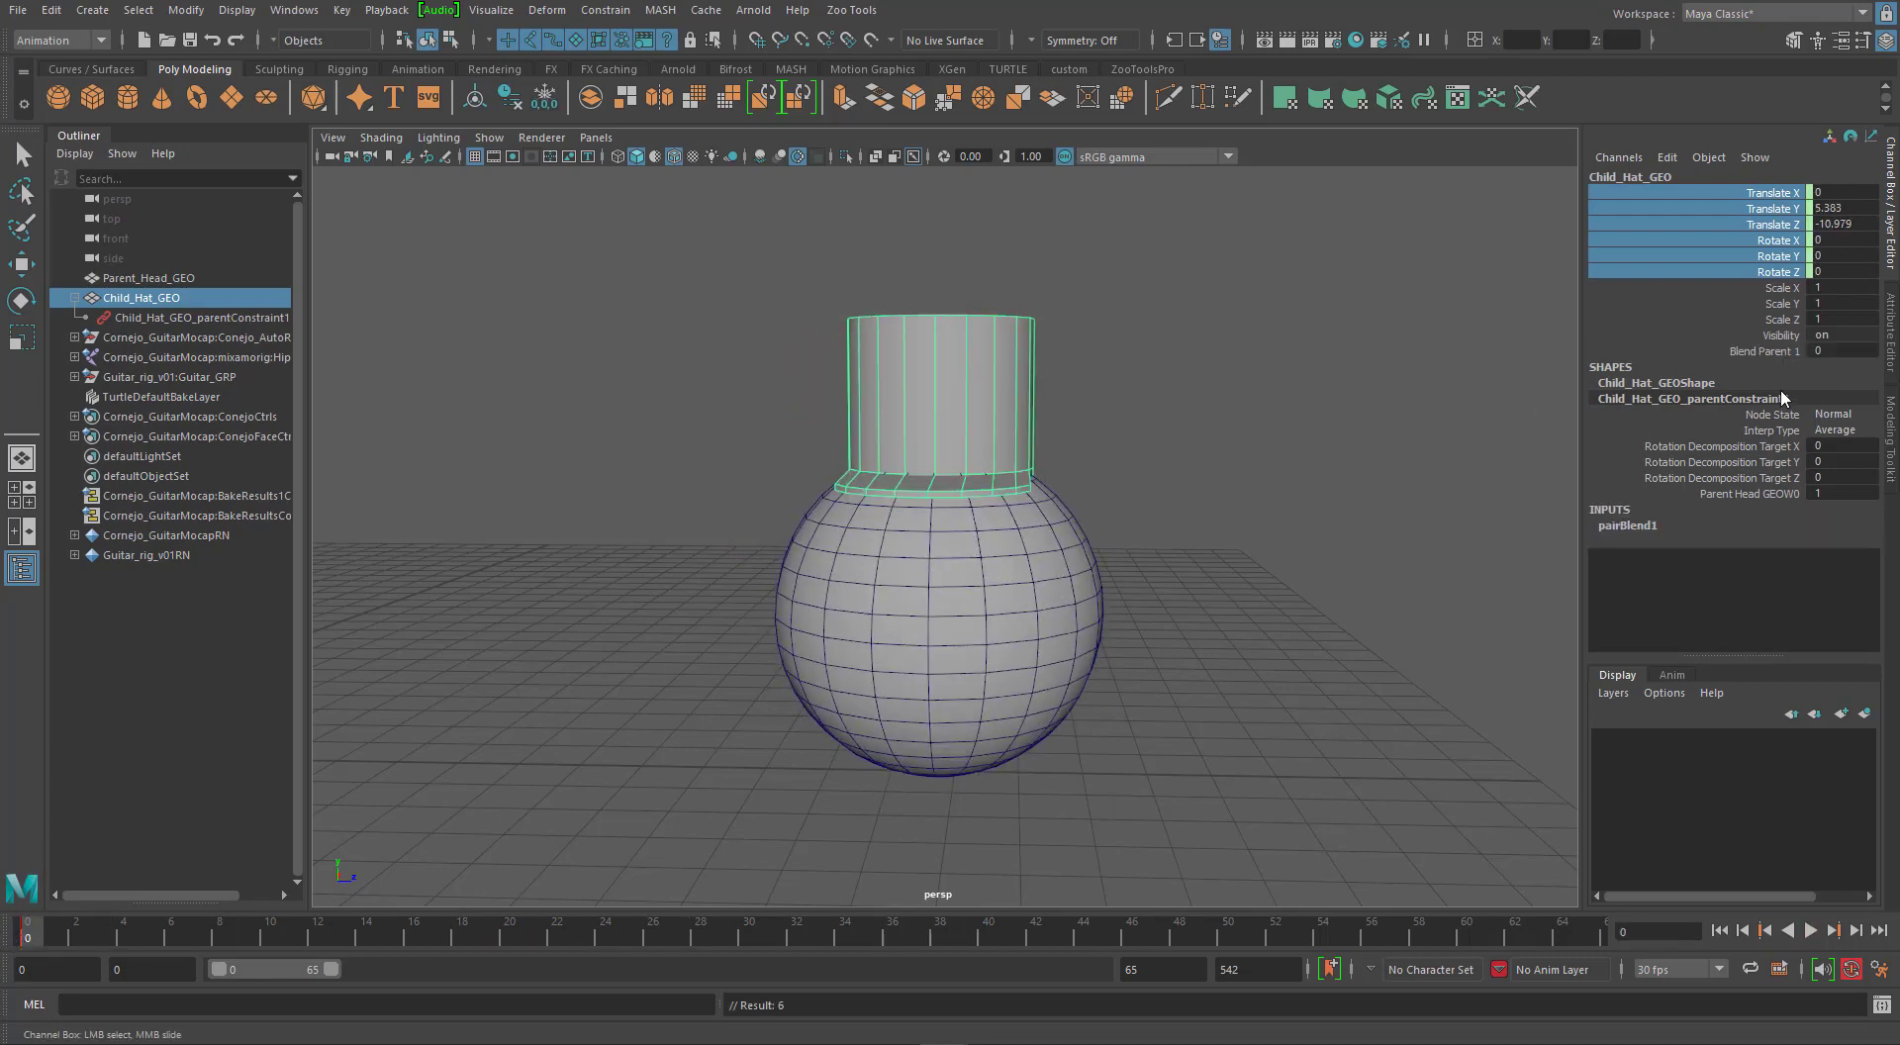
{"action": "left_click", "coordinate": [1729, 352]}
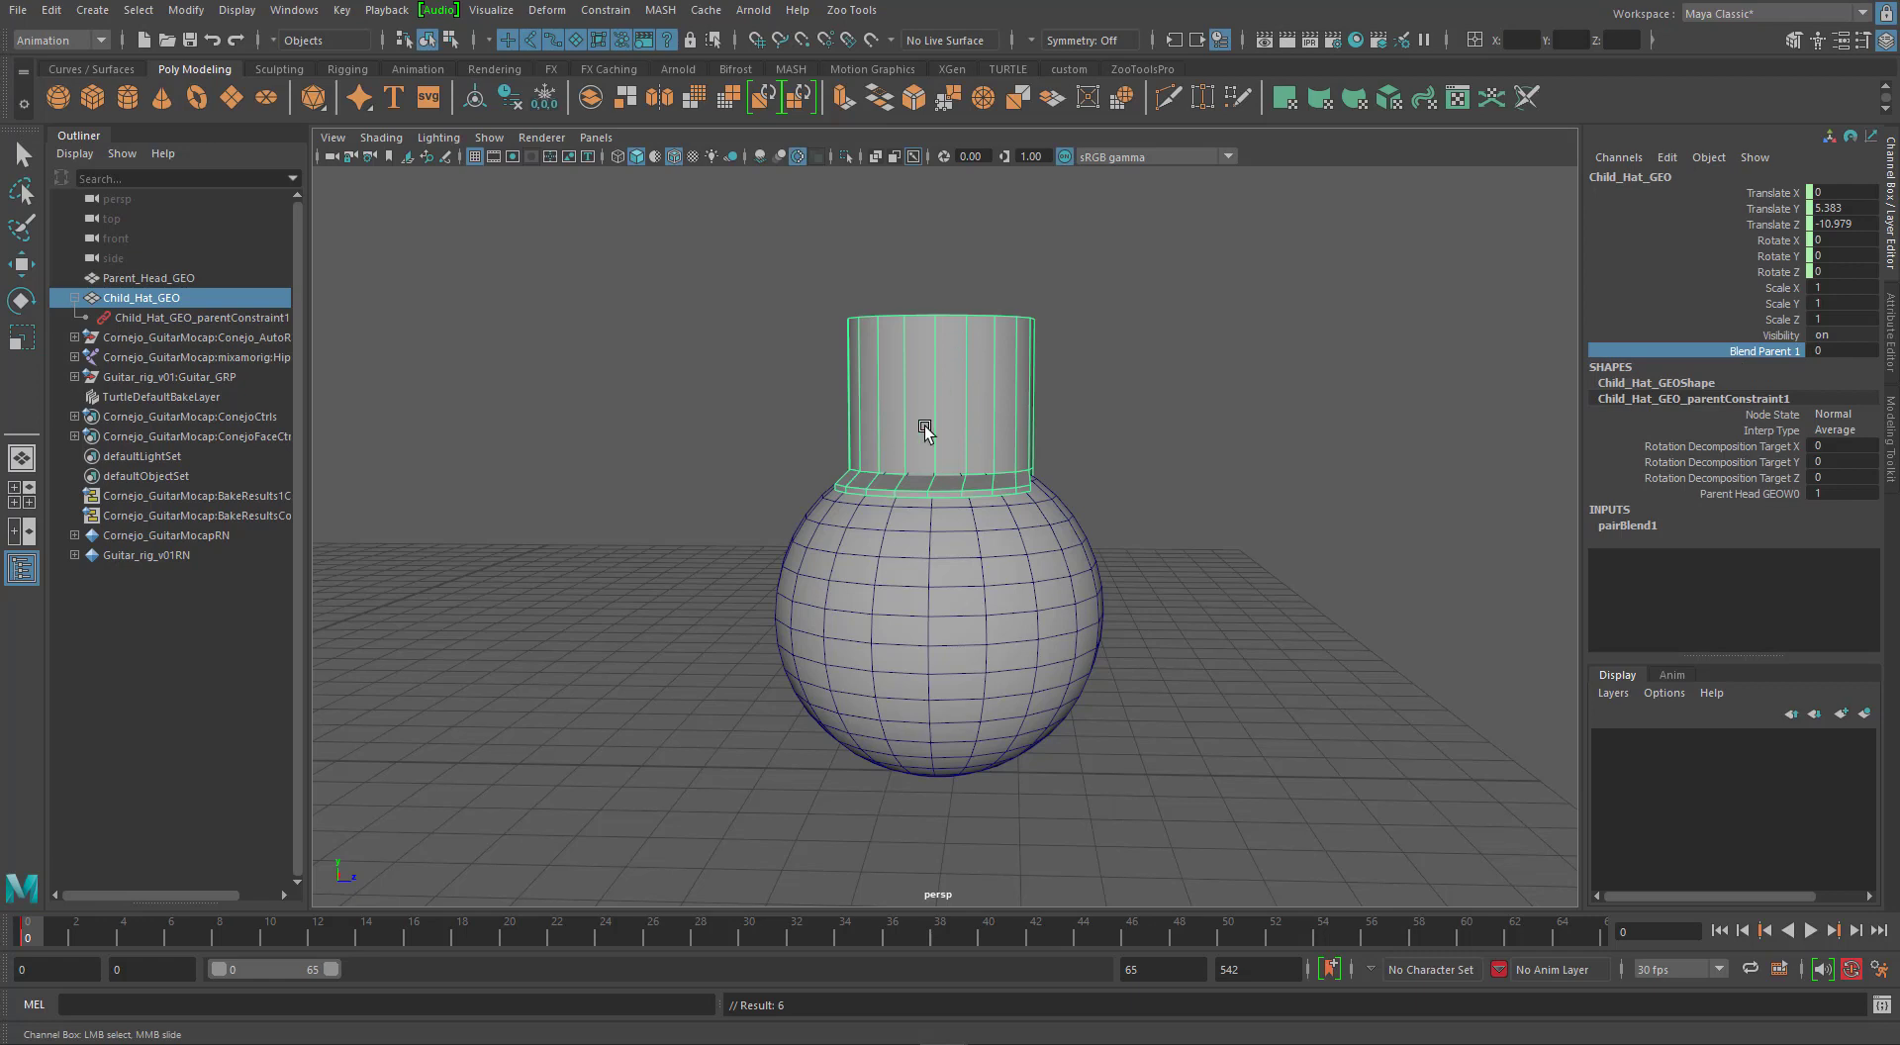
{"action": "double_click", "coordinate": [1841, 349]}
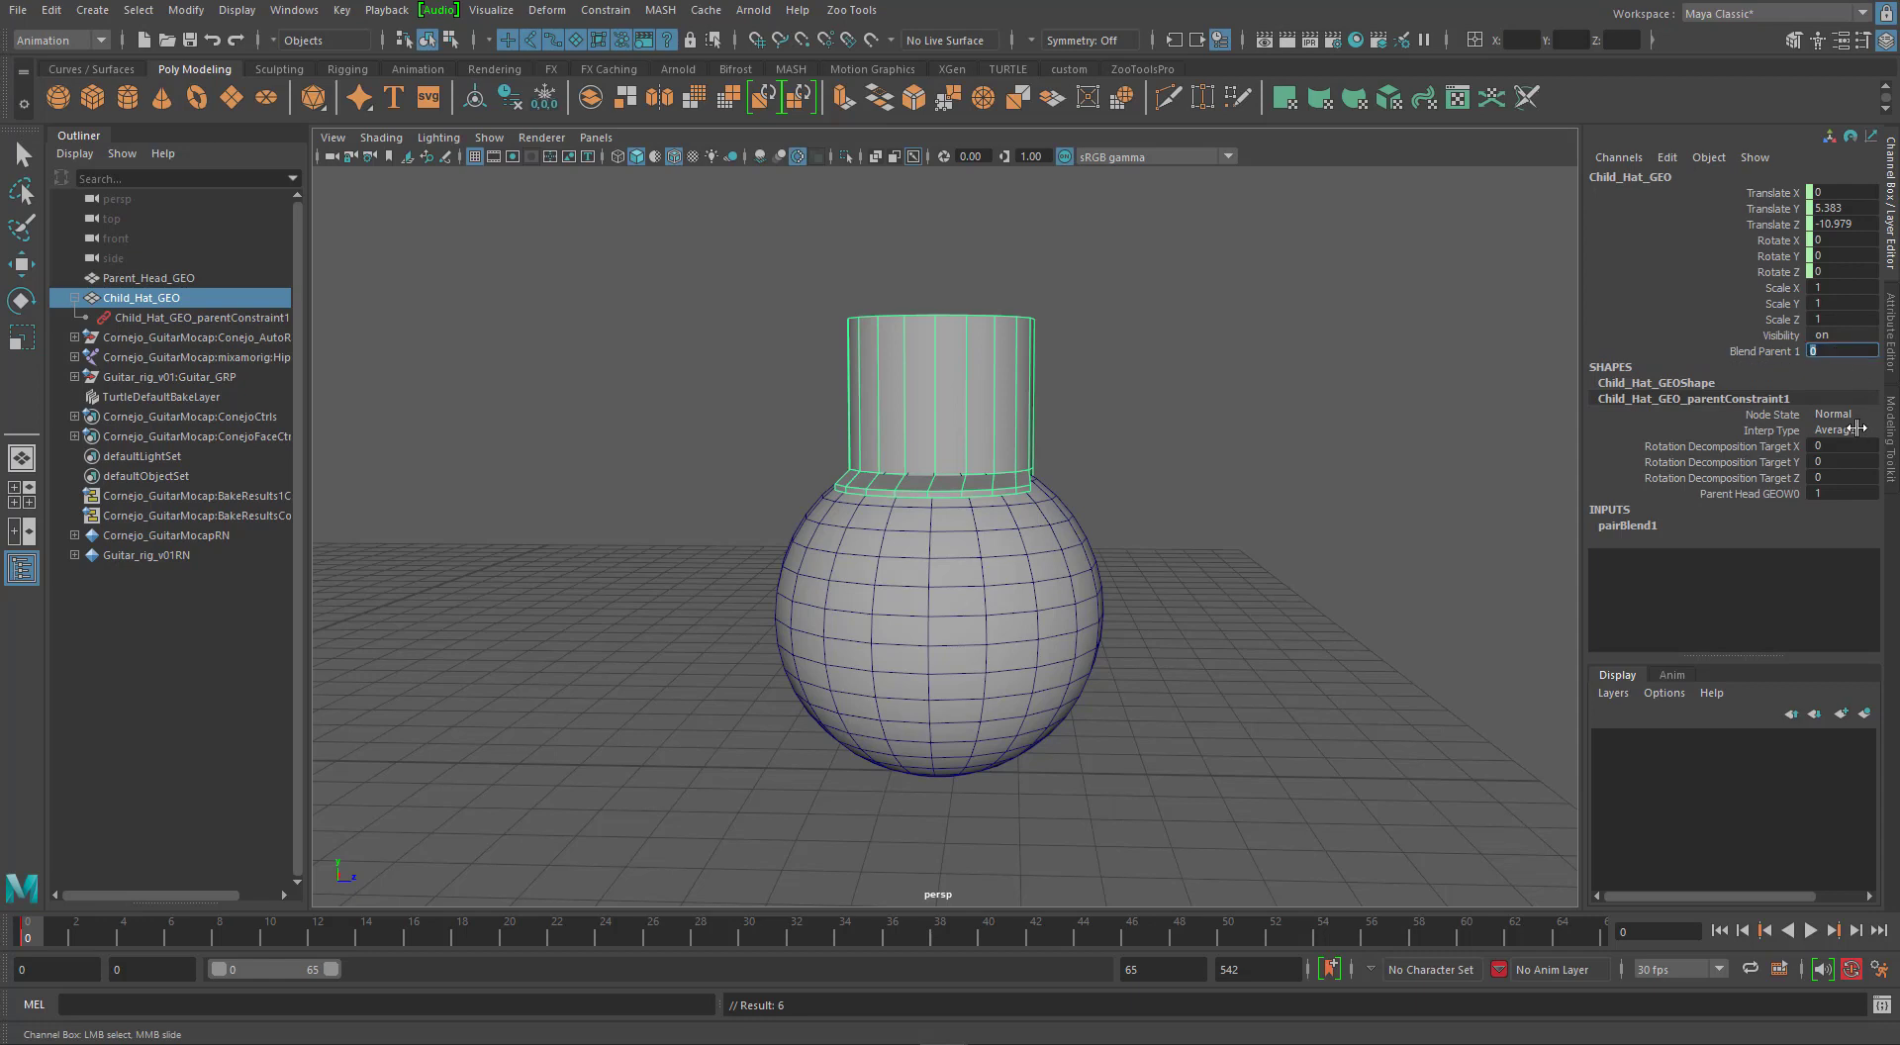
{"action": "type", "text": "1"}
{"action": "key", "text": "Return"}
{"action": "double_click", "coordinate": [1831, 348]}
{"action": "key", "text": "Return"}
{"action": "double_click", "coordinate": [1826, 348]}
{"action": "type", "text": "1"}
{"action": "key", "text": "Return"}
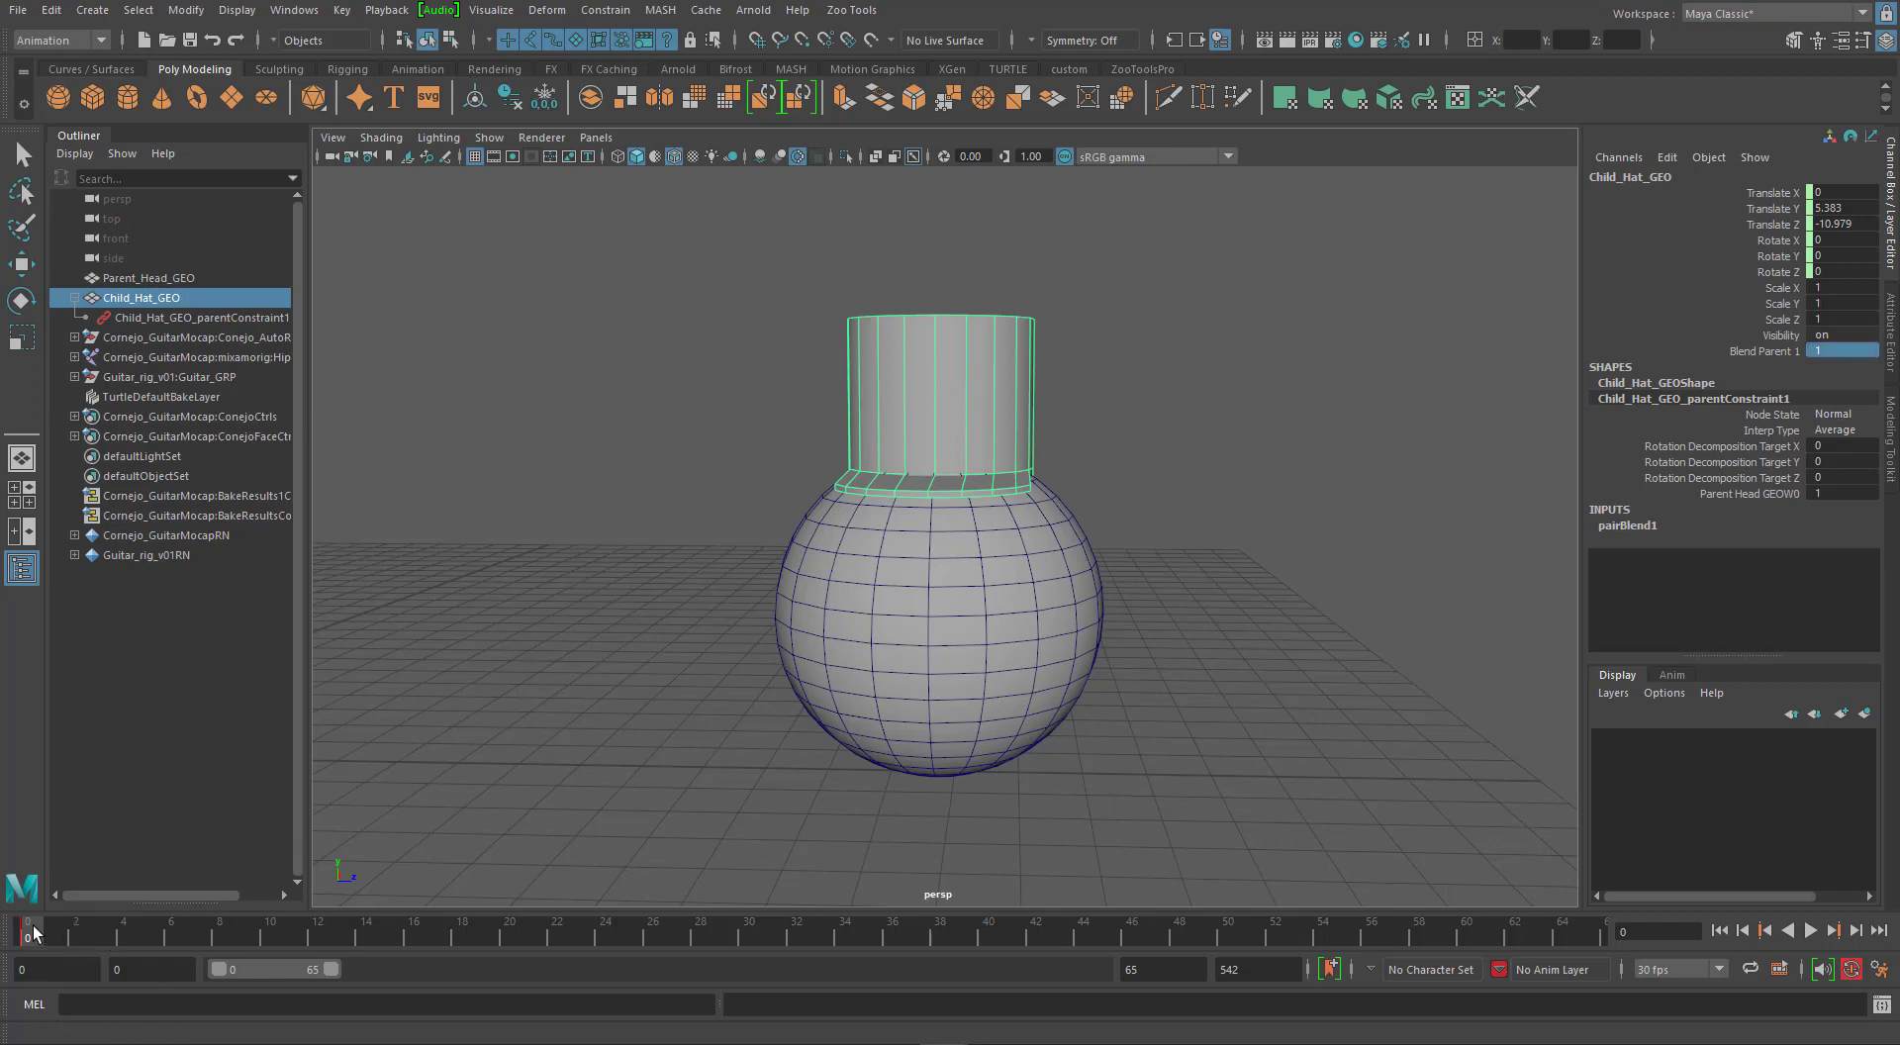
Retry the Blend Parent 1 value at frame 0 and play the animation to check the hat's motion.
{"action": "mouse_move", "coordinate": [34, 927]}
{"action": "left_mouse_down"}
{"action": "mouse_move", "coordinate": [1146, 895]}
{"action": "mouse_move", "coordinate": [51, 925]}
{"action": "mouse_move", "coordinate": [475, 964]}
{"action": "mouse_move", "coordinate": [27, 931]}
{"action": "left_mouse_up"}
{"action": "left_click", "coordinate": [1838, 352]}
{"action": "type", "text": "0"}
{"action": "key", "text": "Return"}
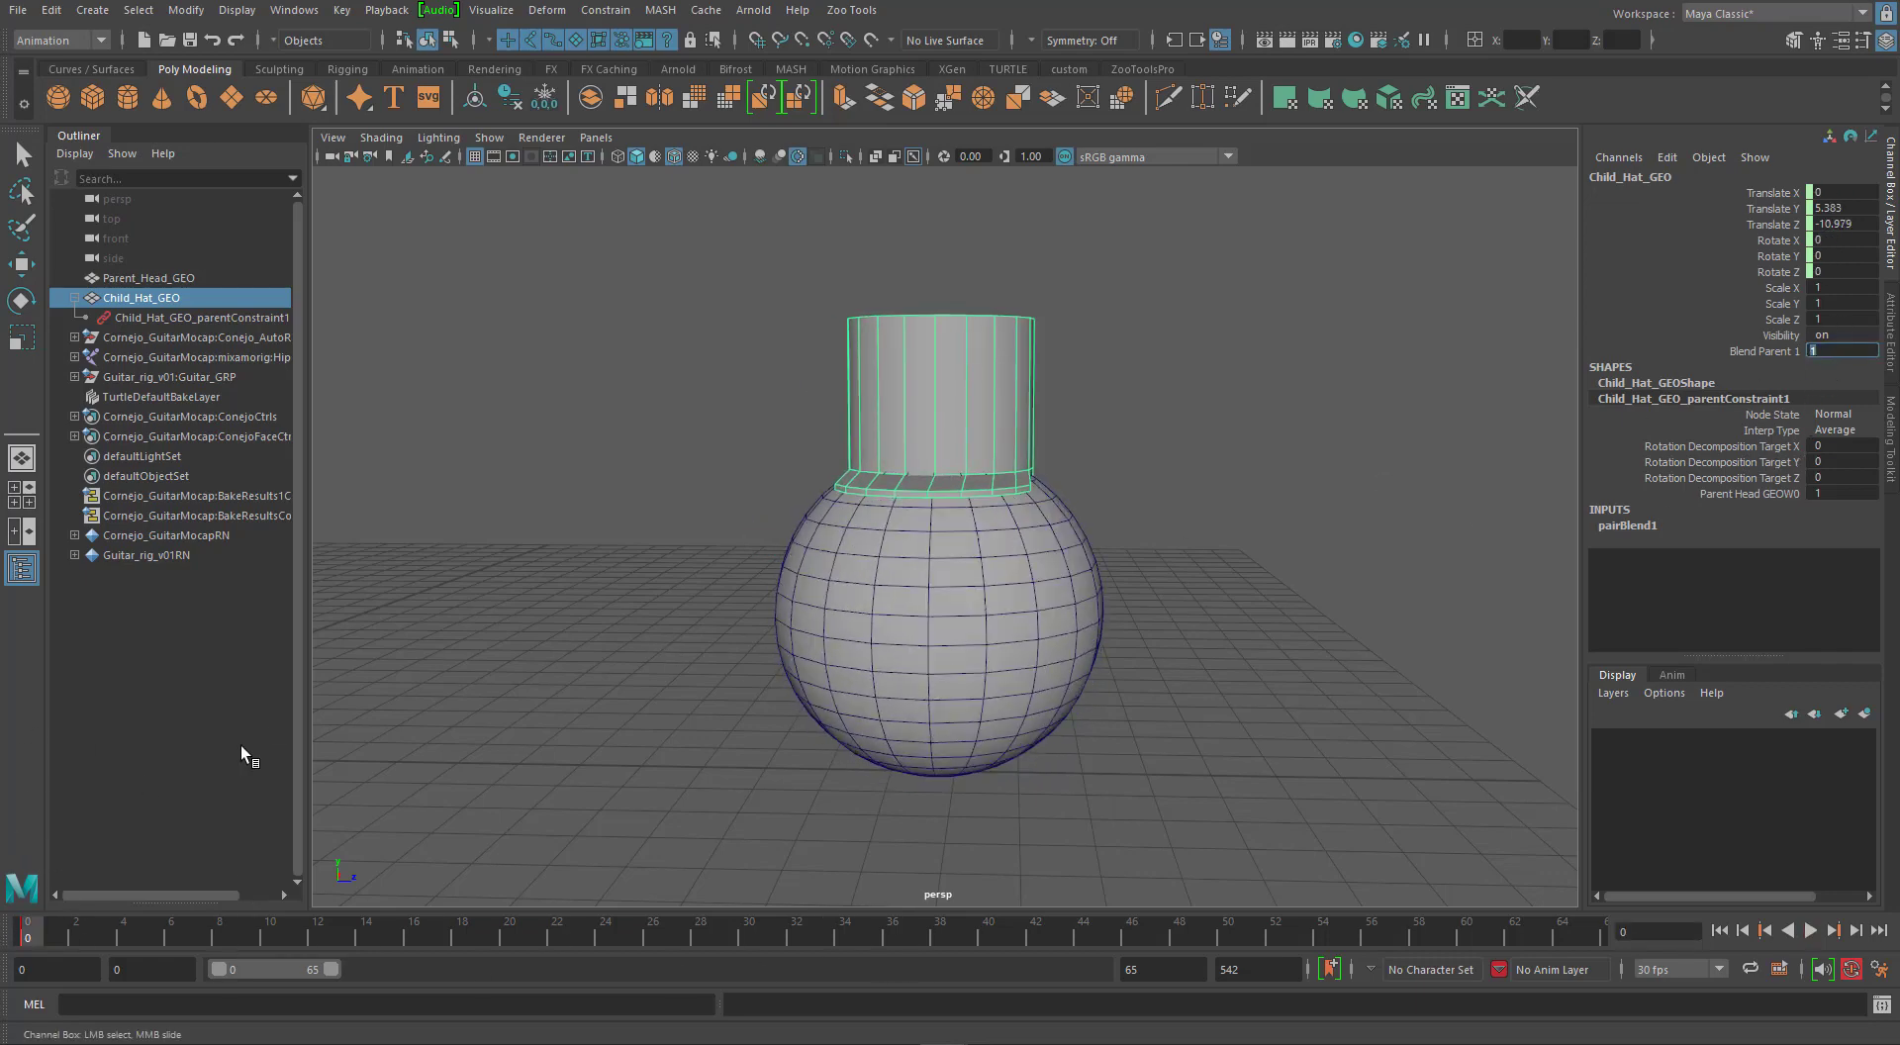
{"action": "key", "text": "alt+v"}
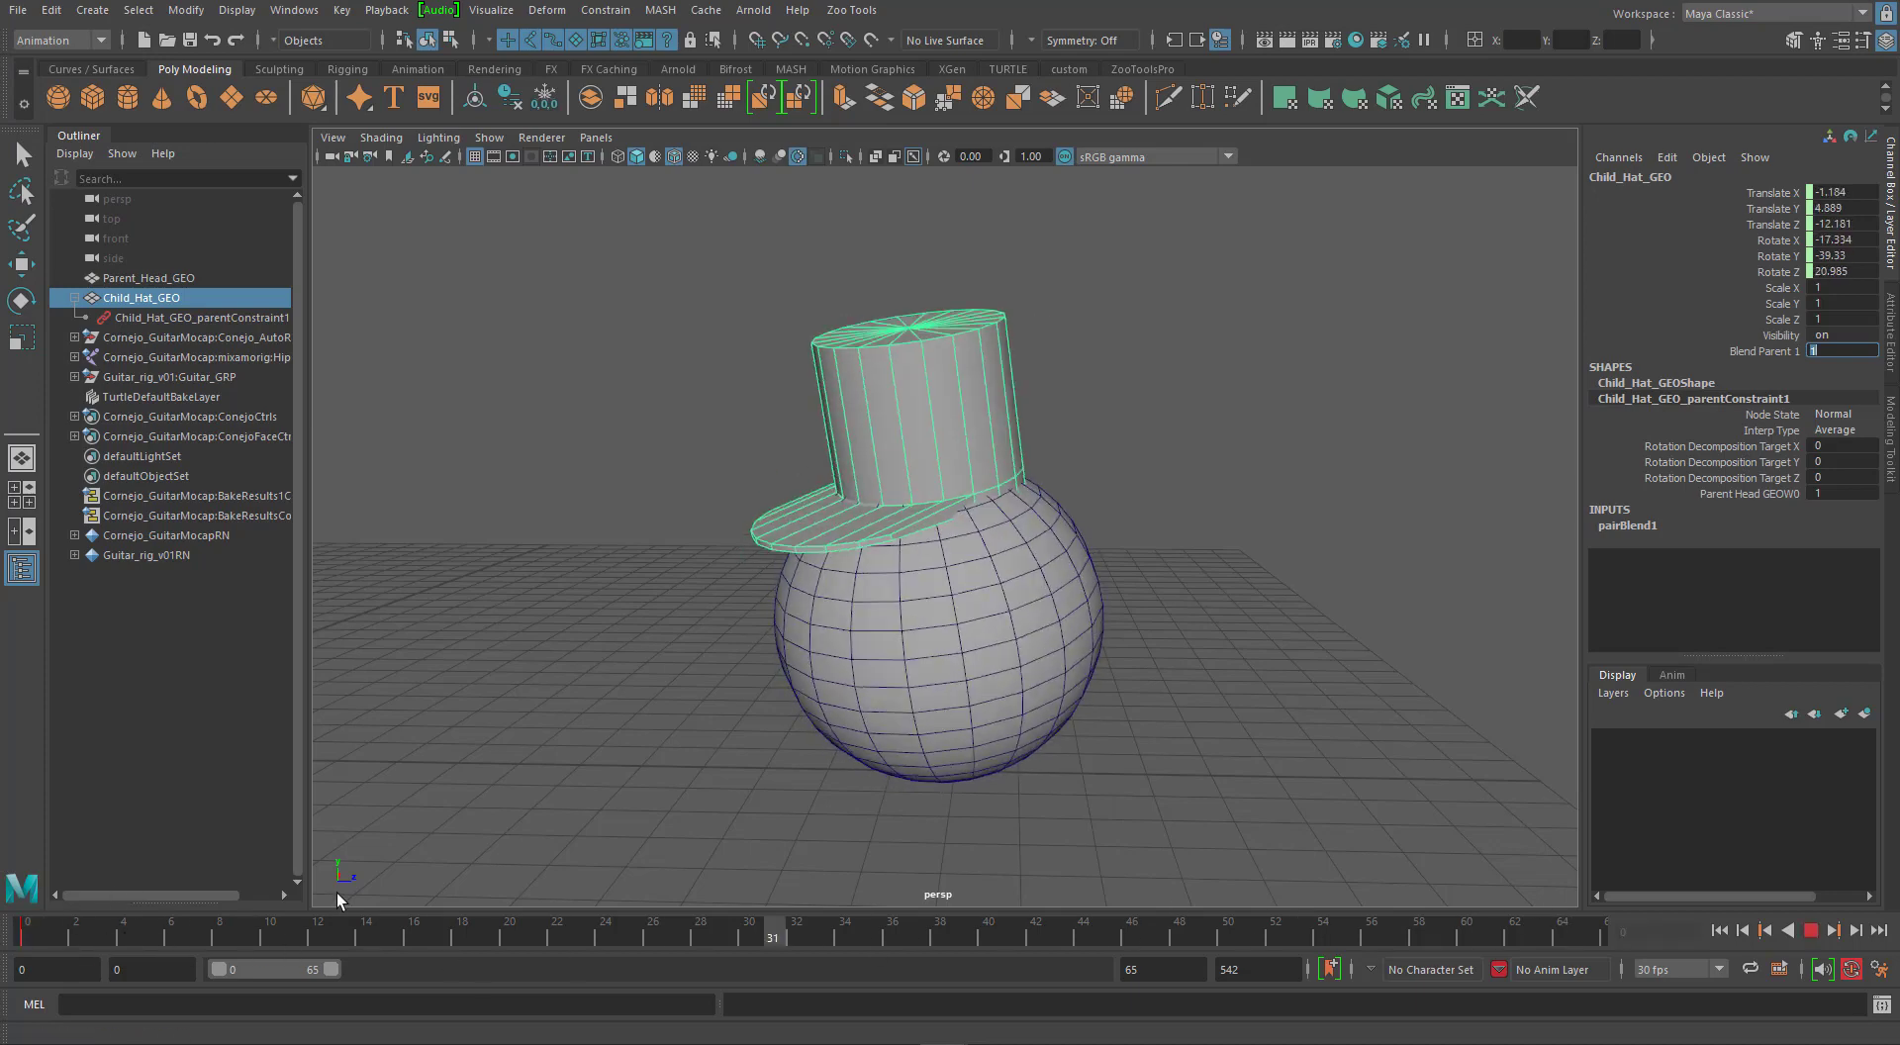
{"action": "key", "text": "Escape"}
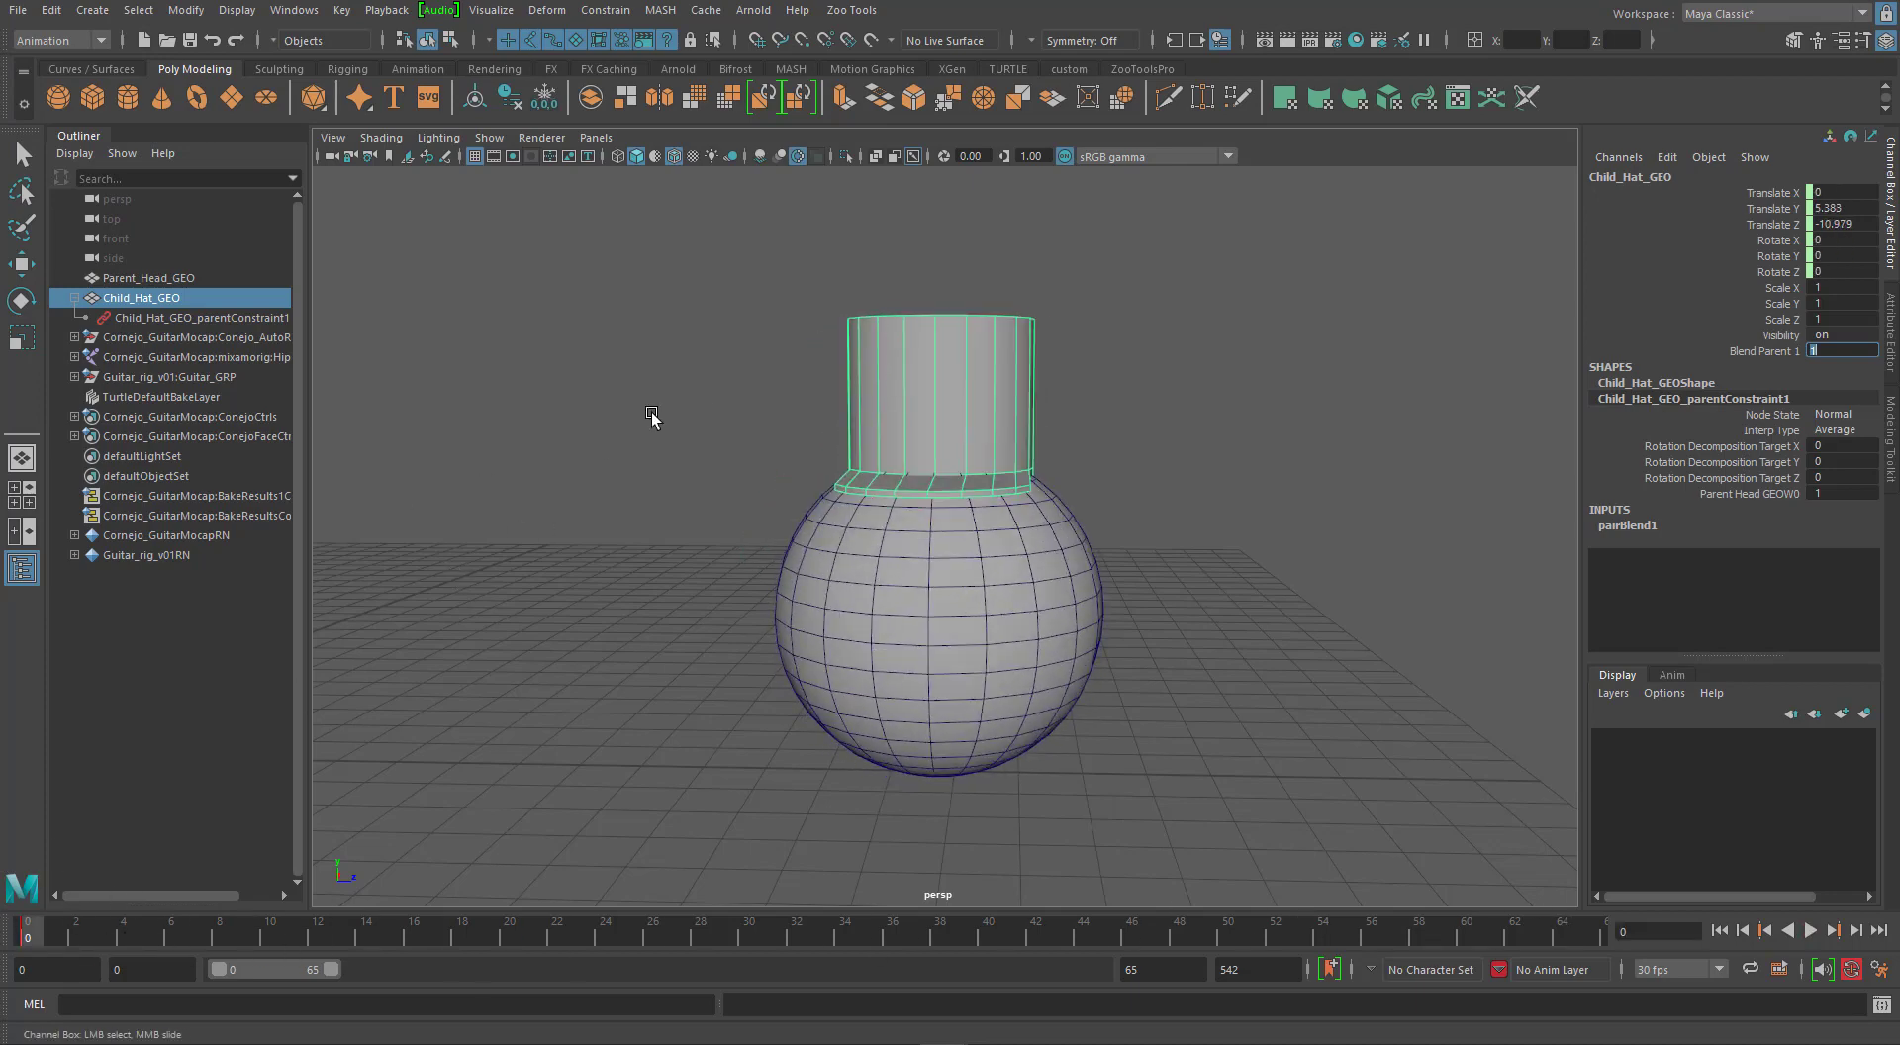
Play the animation with the Move tool active, and set a keyframe on the hat at frame 25.
{"action": "key", "text": "w"}
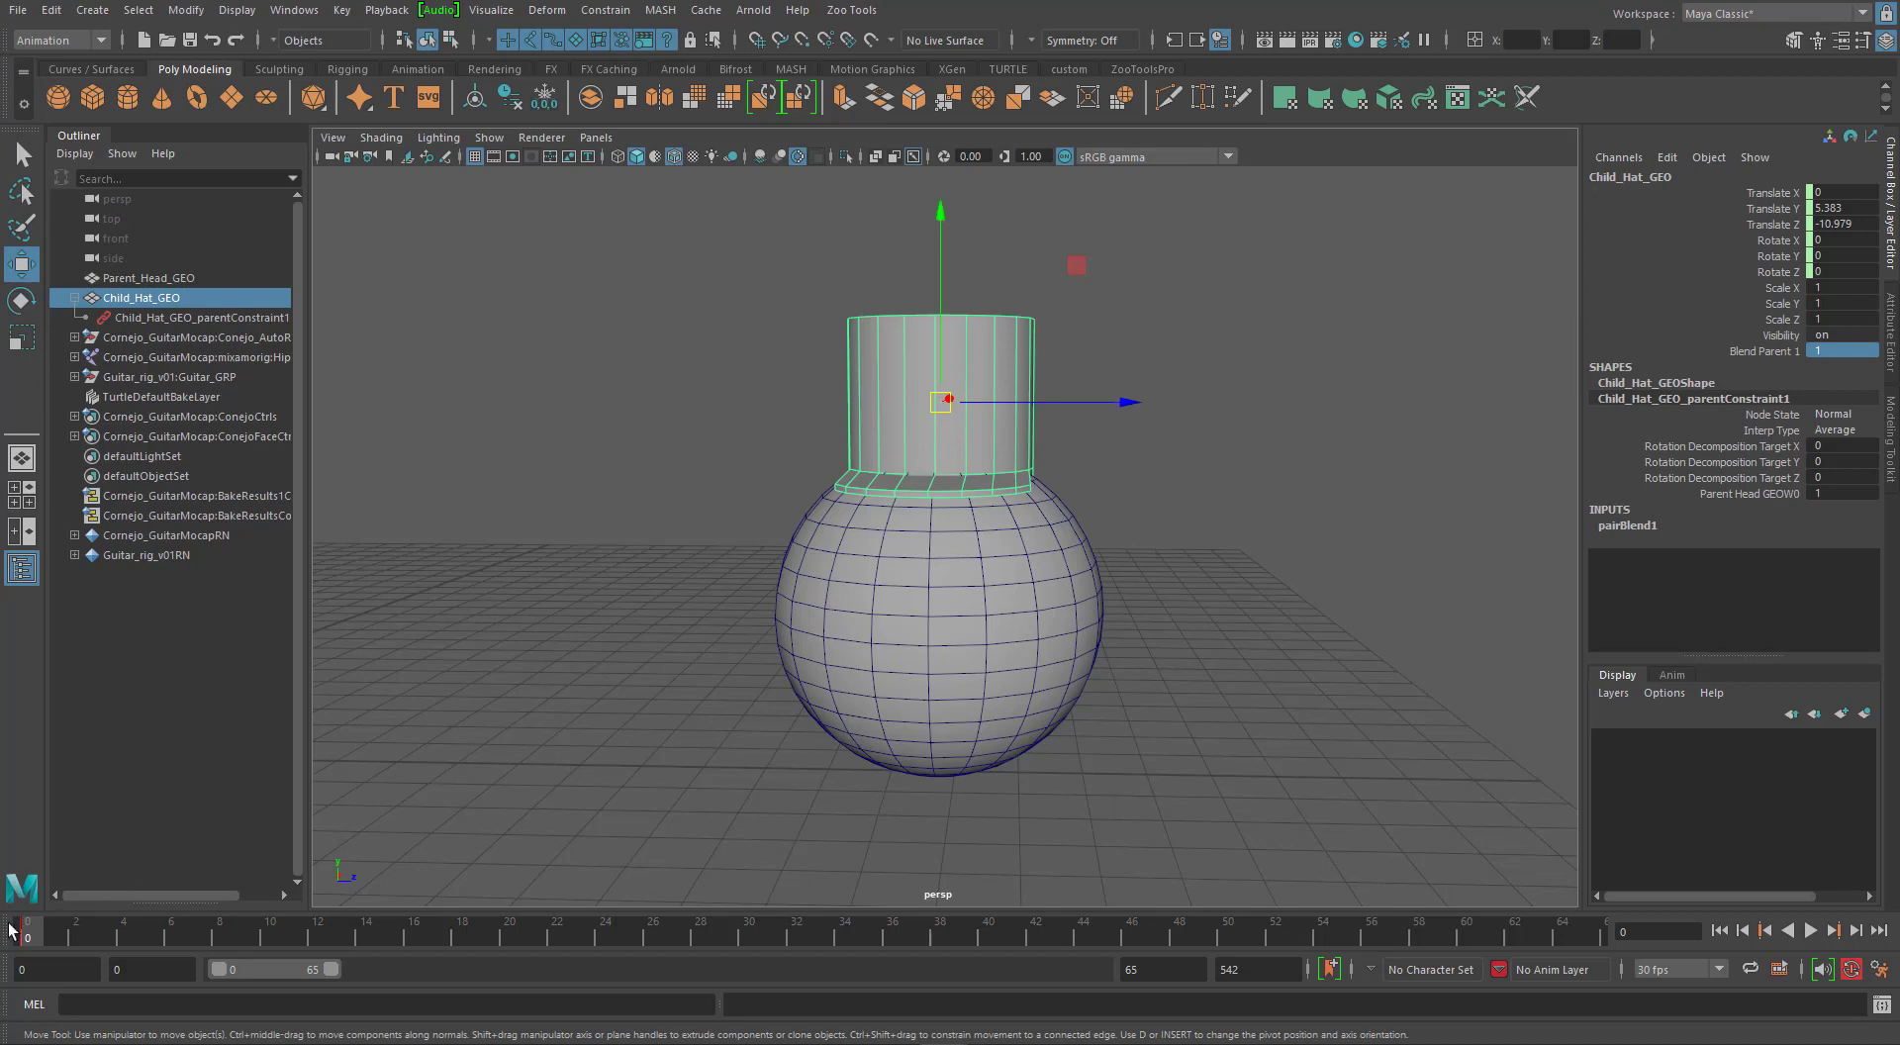
{"action": "key", "text": "alt+v"}
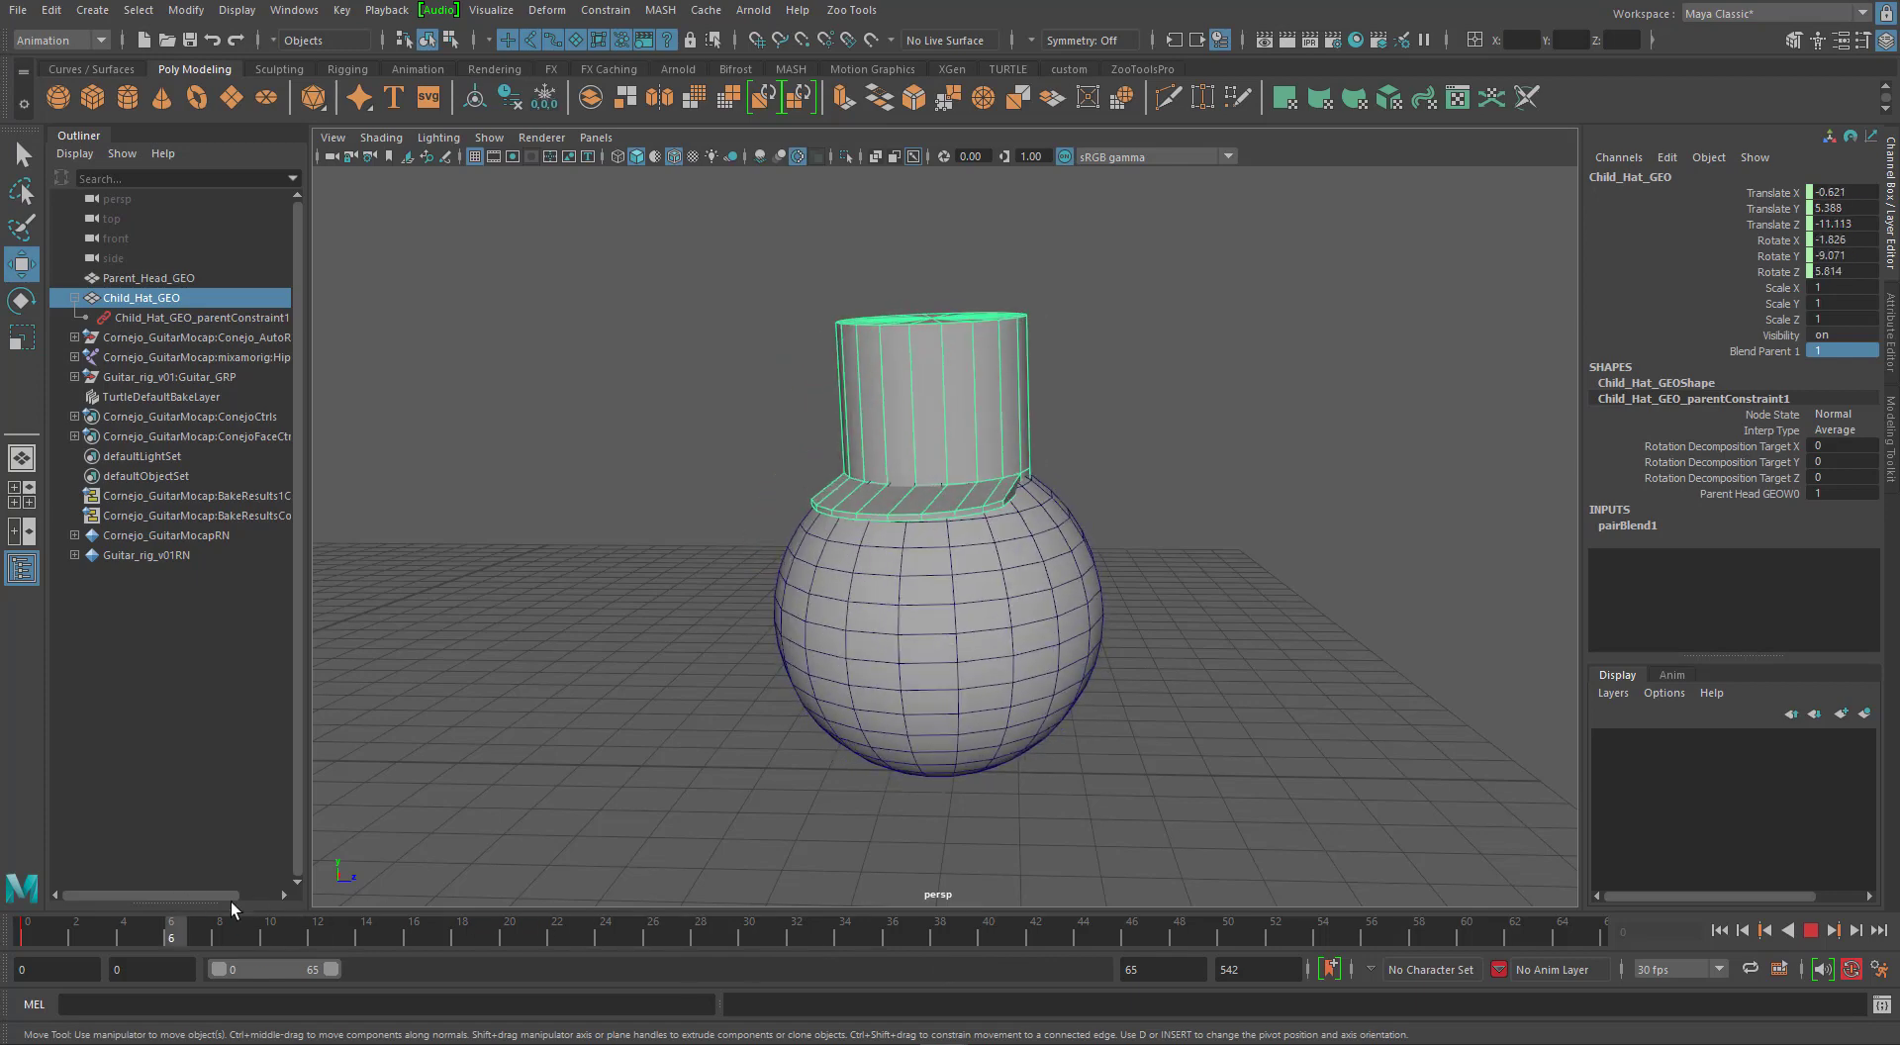
{"action": "key", "text": "Escape"}
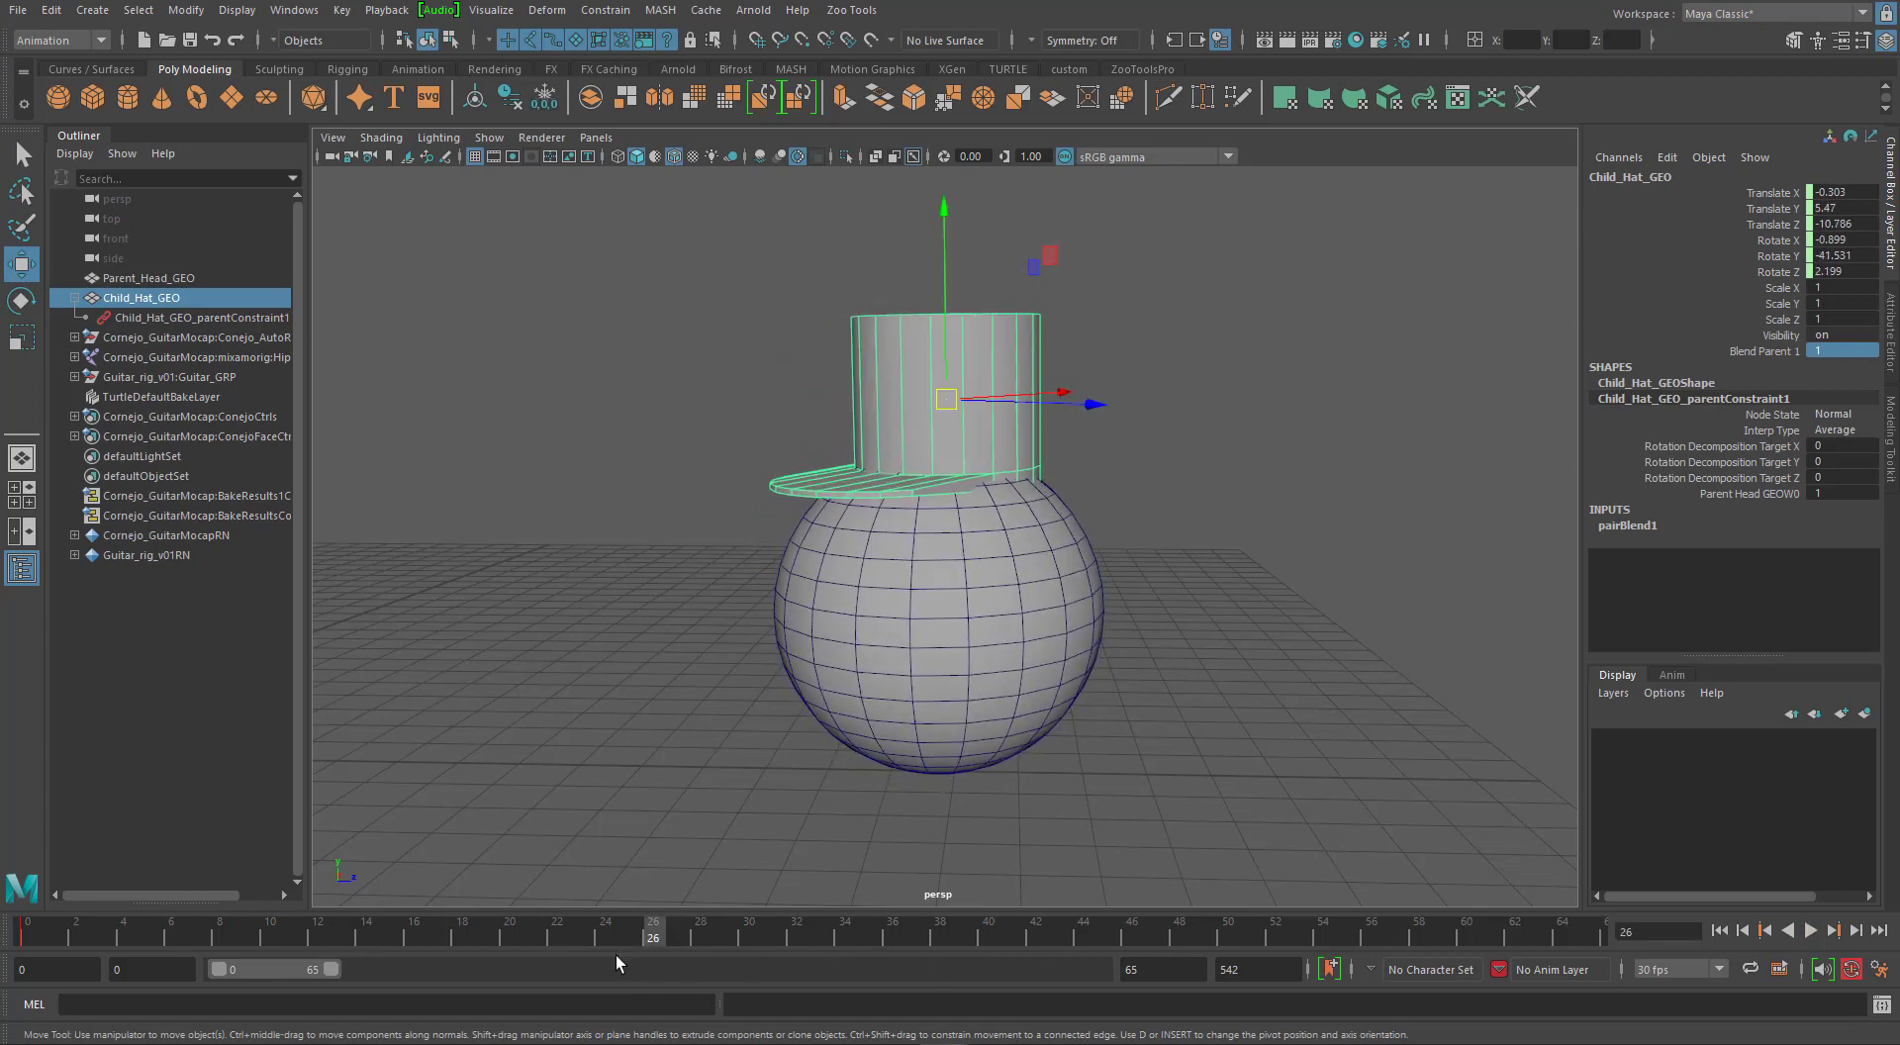
{"action": "left_click", "coordinate": [626, 930]}
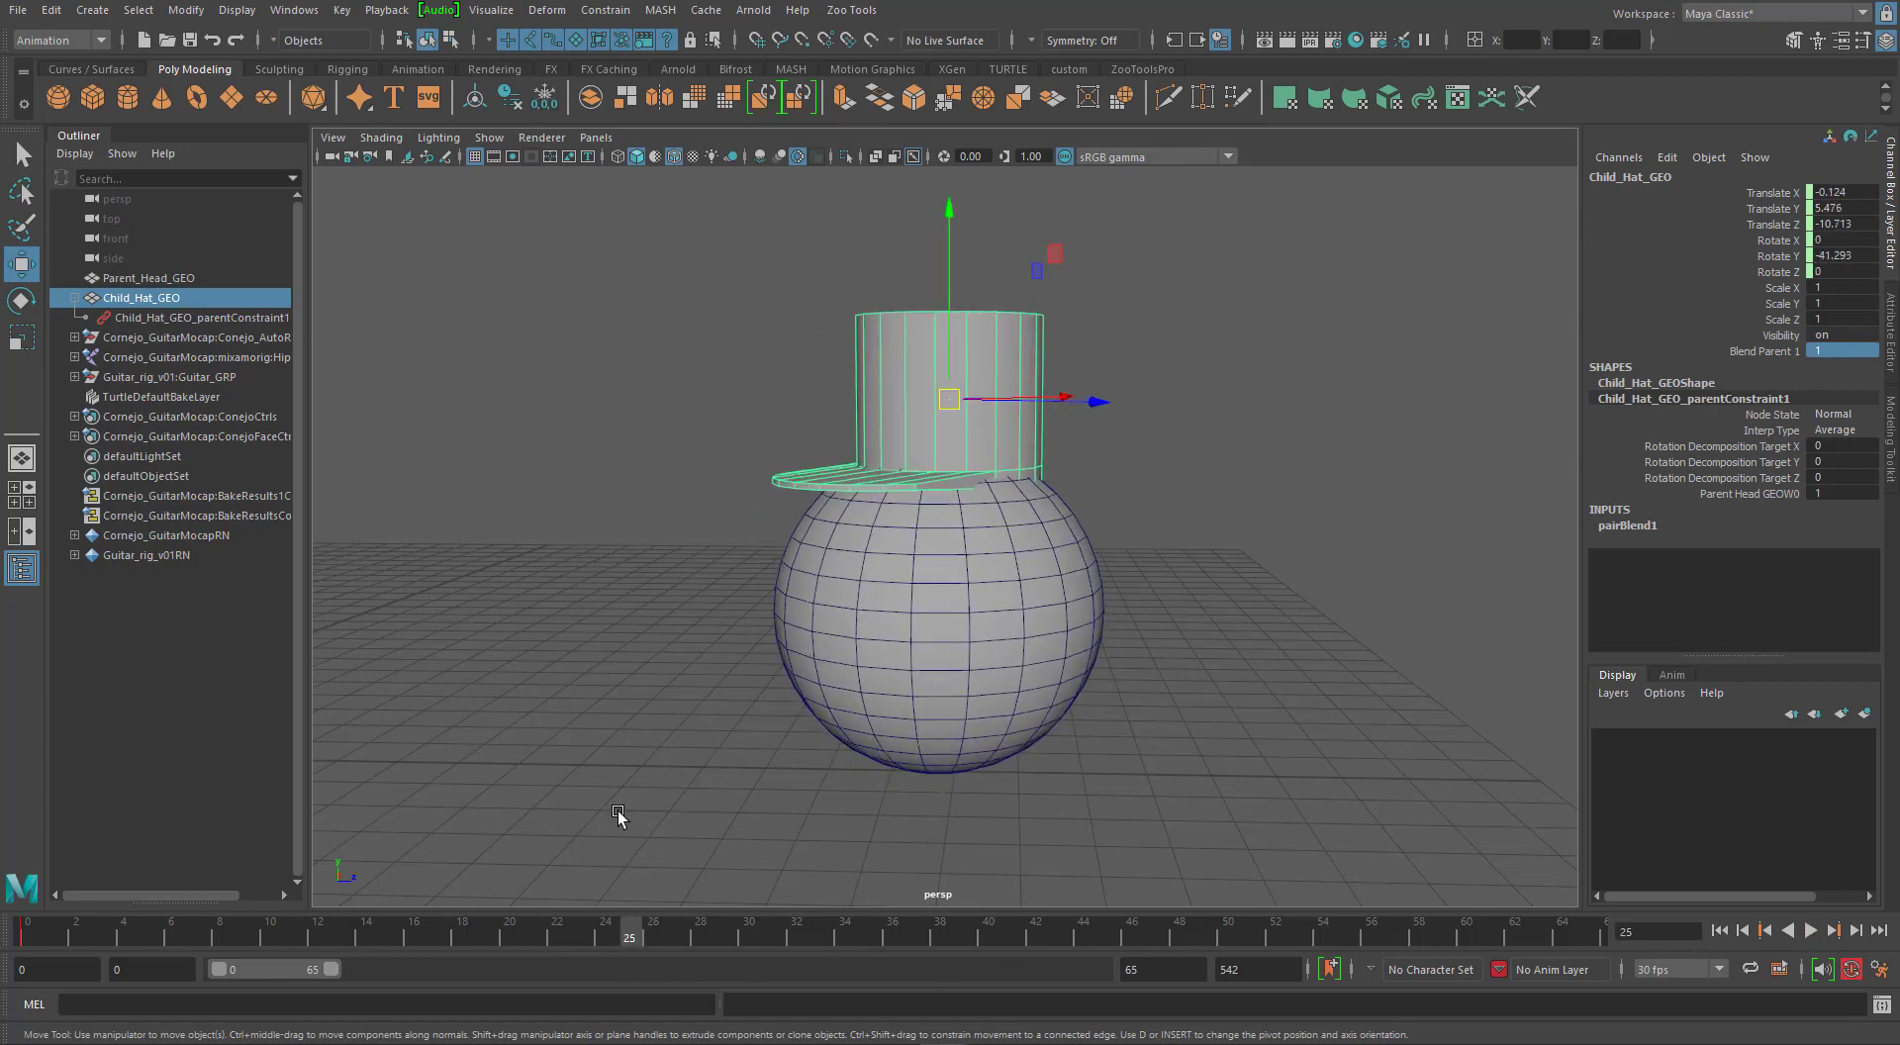
{"action": "key", "text": "s"}
{"action": "left_click", "coordinate": [22, 938]}
{"action": "left_click", "coordinate": [631, 936]}
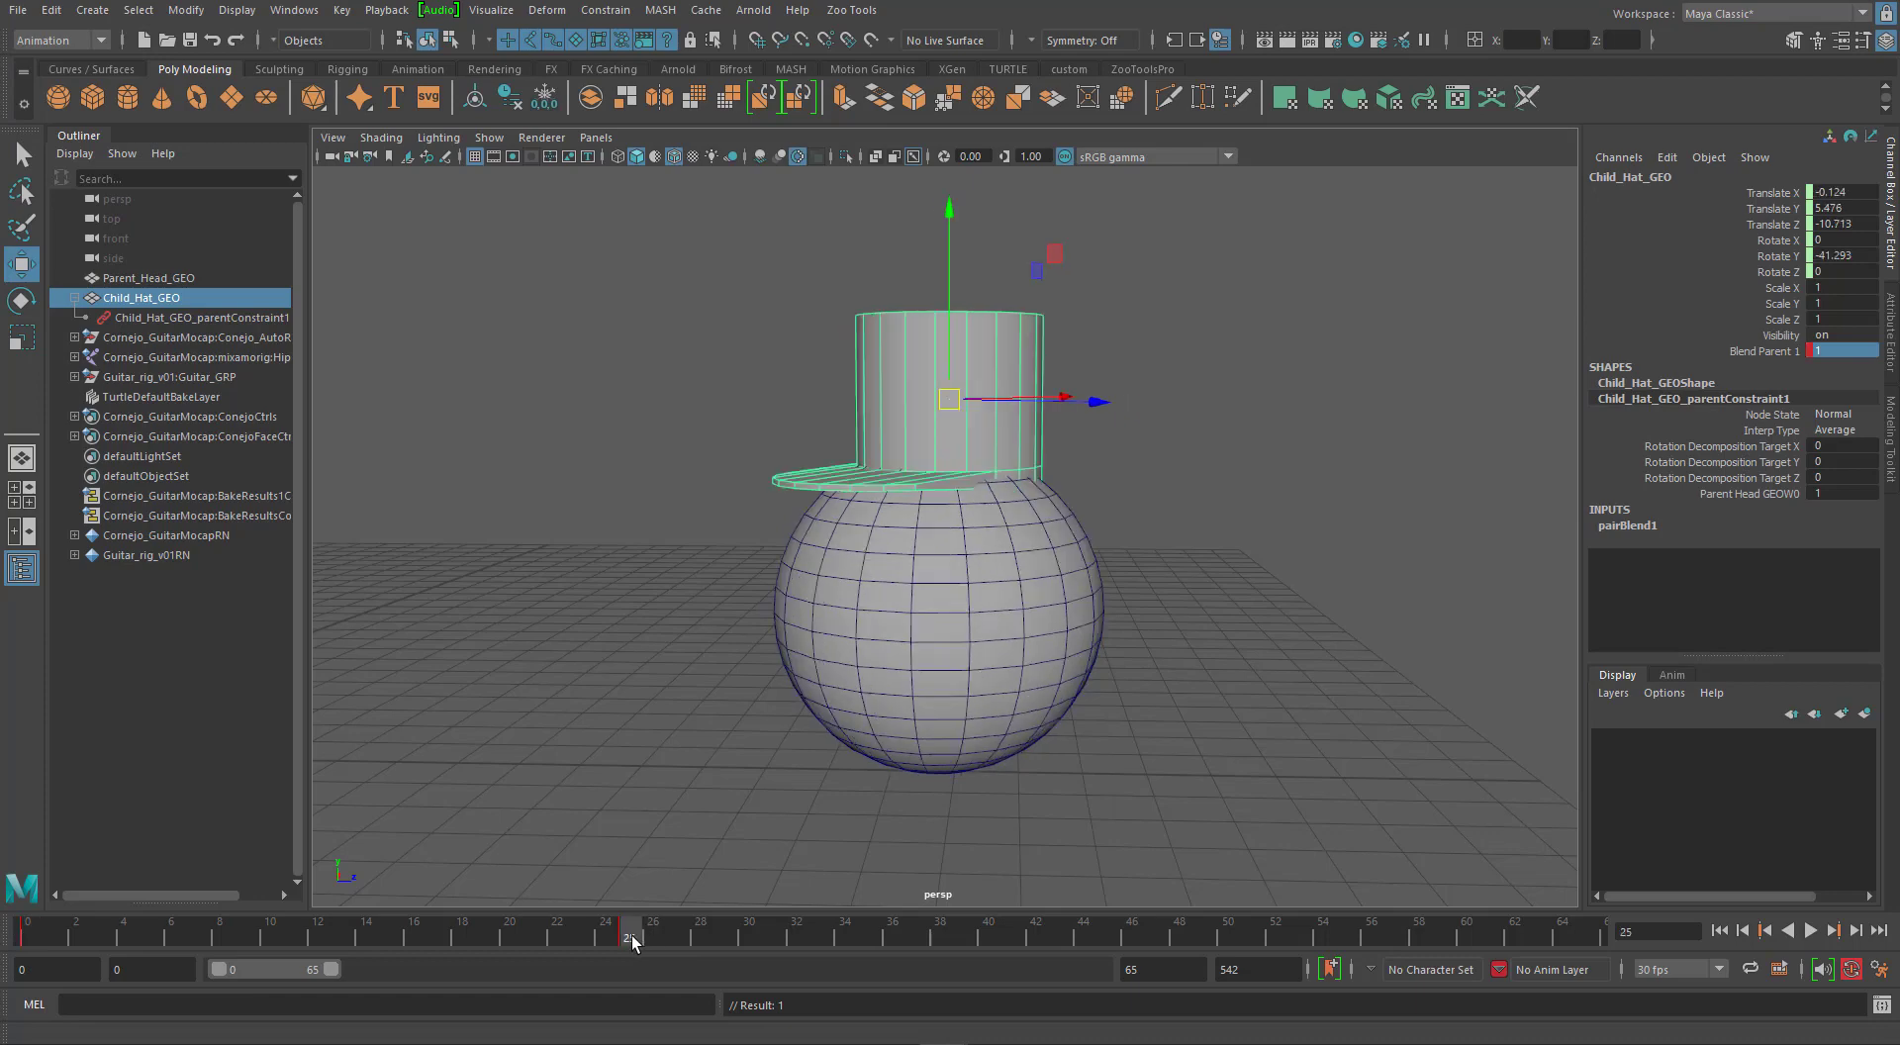
Go to frame 40, try moving the hat up off the head sphere, and undo the move.
{"action": "left_click_drag", "start_coordinate": [630, 932], "coordinate": [990, 959]}
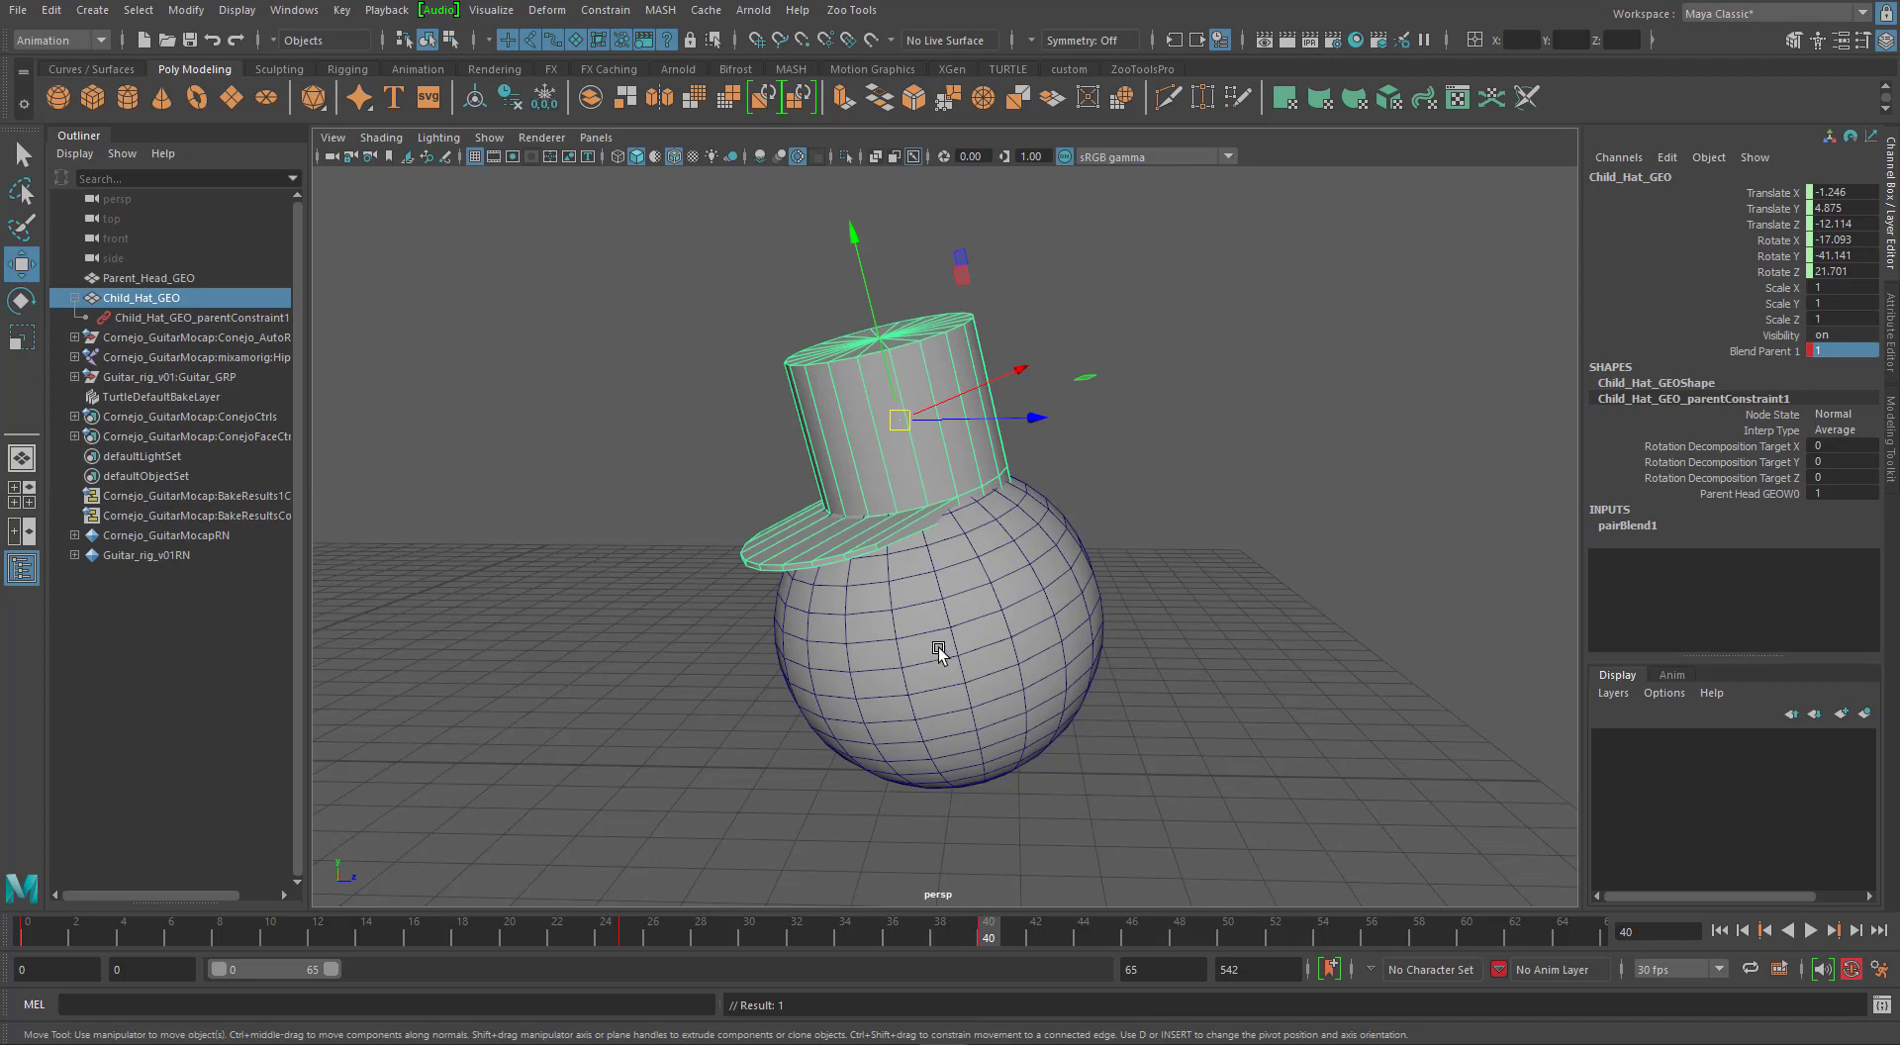
{"action": "left_click_drag", "start_coordinate": [1183, 634], "coordinate": [1181, 634], "text": "alt"}
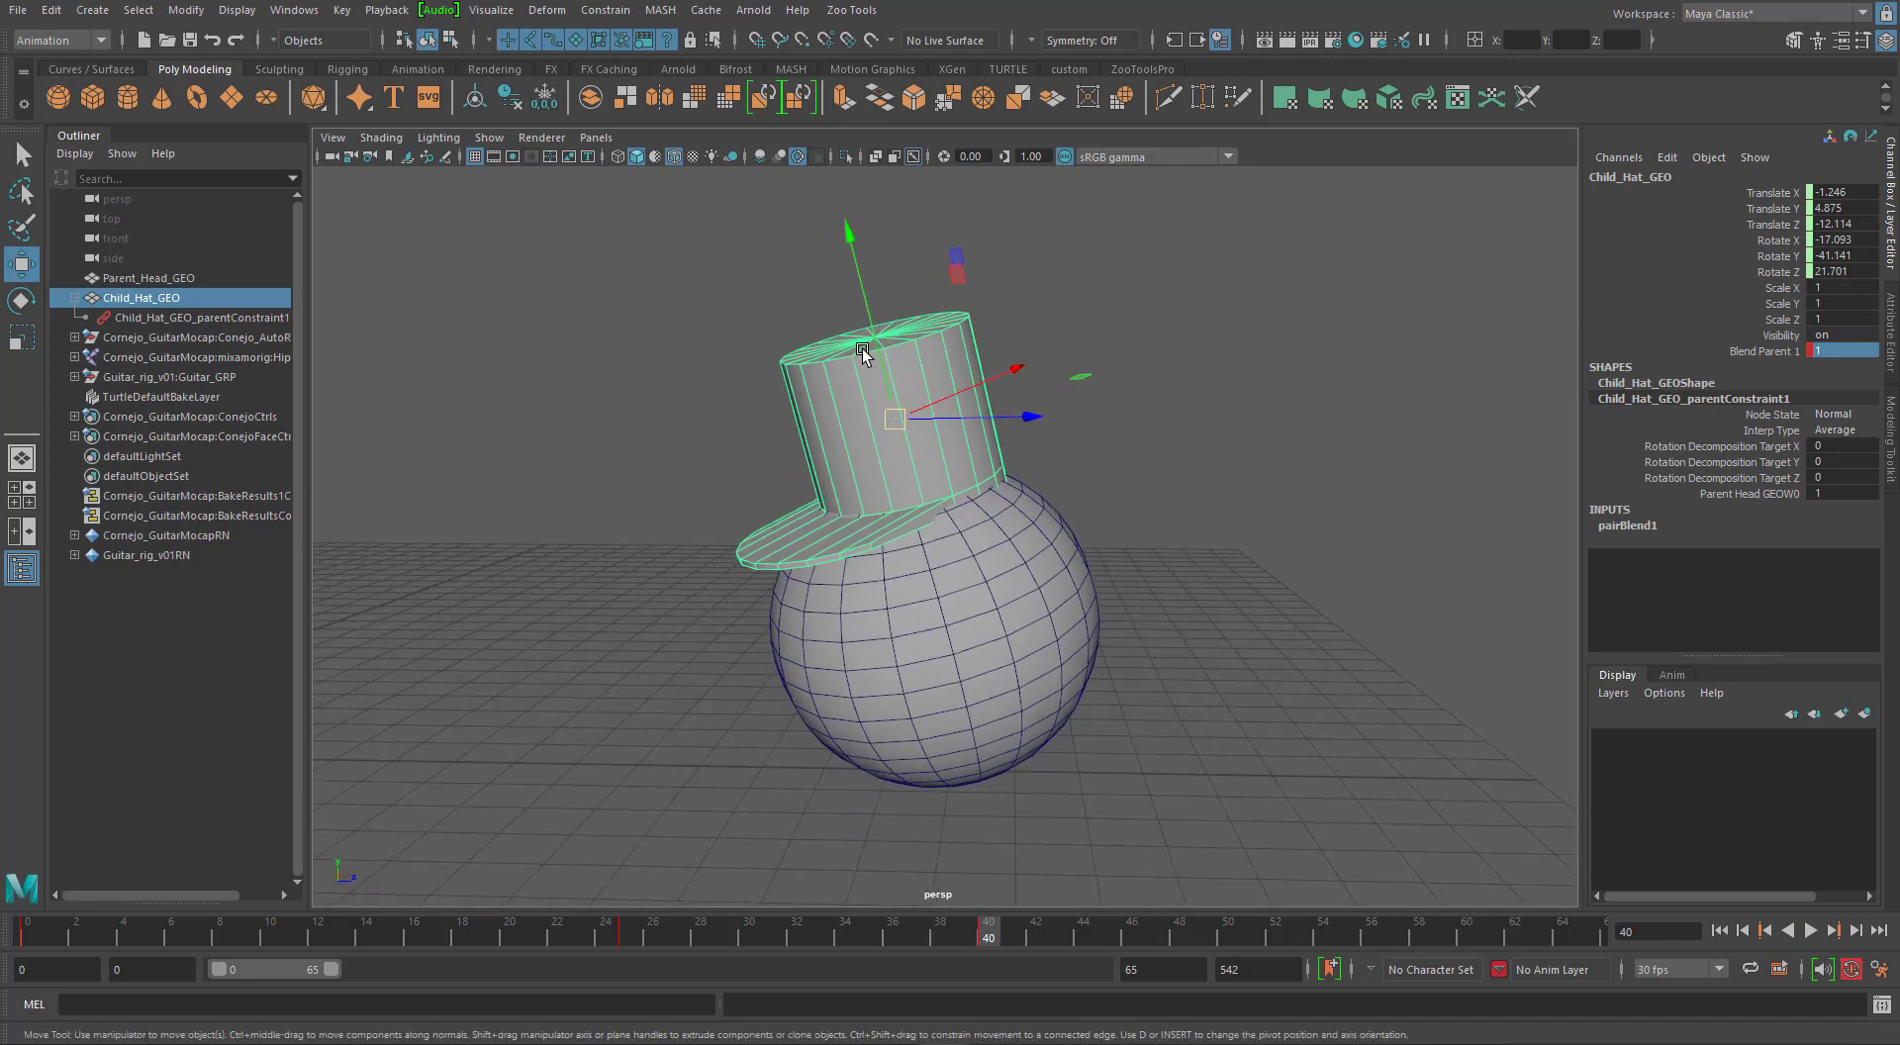
{"action": "left_click_drag", "start_coordinate": [865, 301], "coordinate": [847, 144]}
{"action": "key", "text": "ctrl+z"}
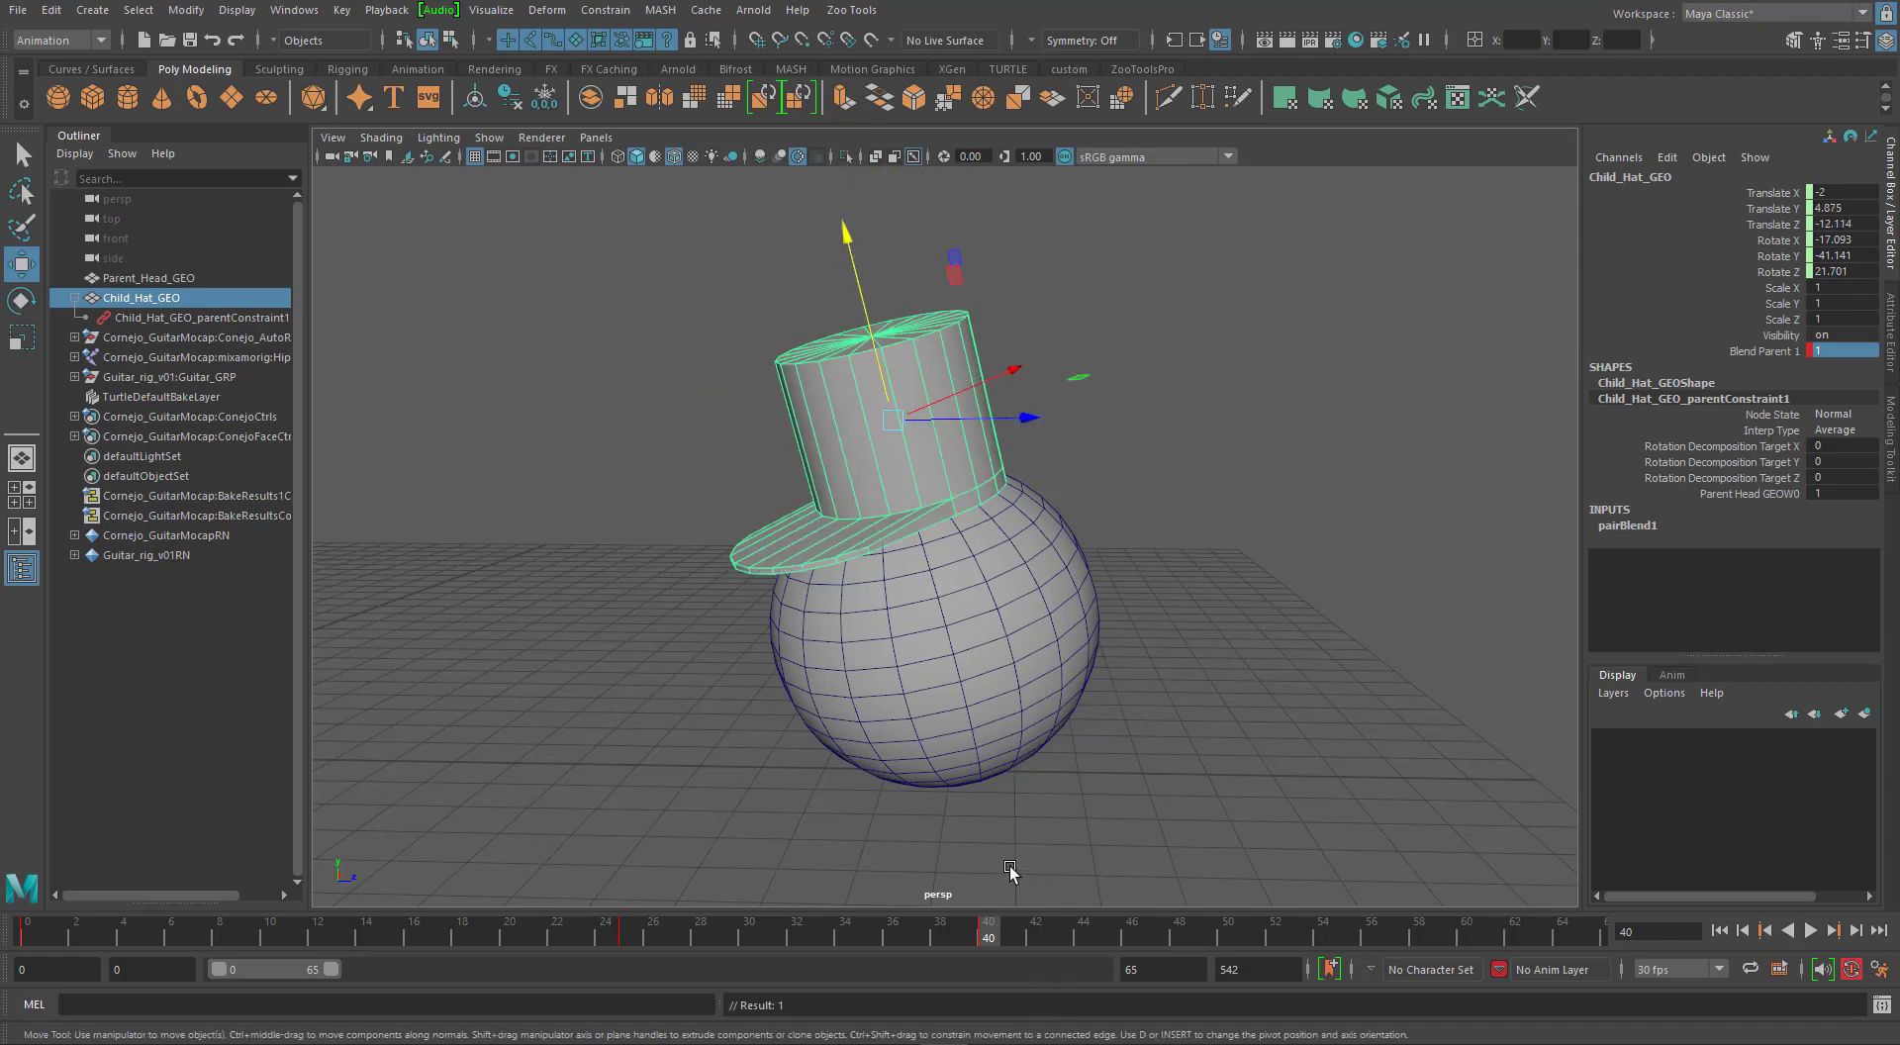
Set a keyframe on the hat at frame 55 and play the animation from the start.
{"action": "left_click_drag", "start_coordinate": [1004, 935], "coordinate": [1351, 945]}
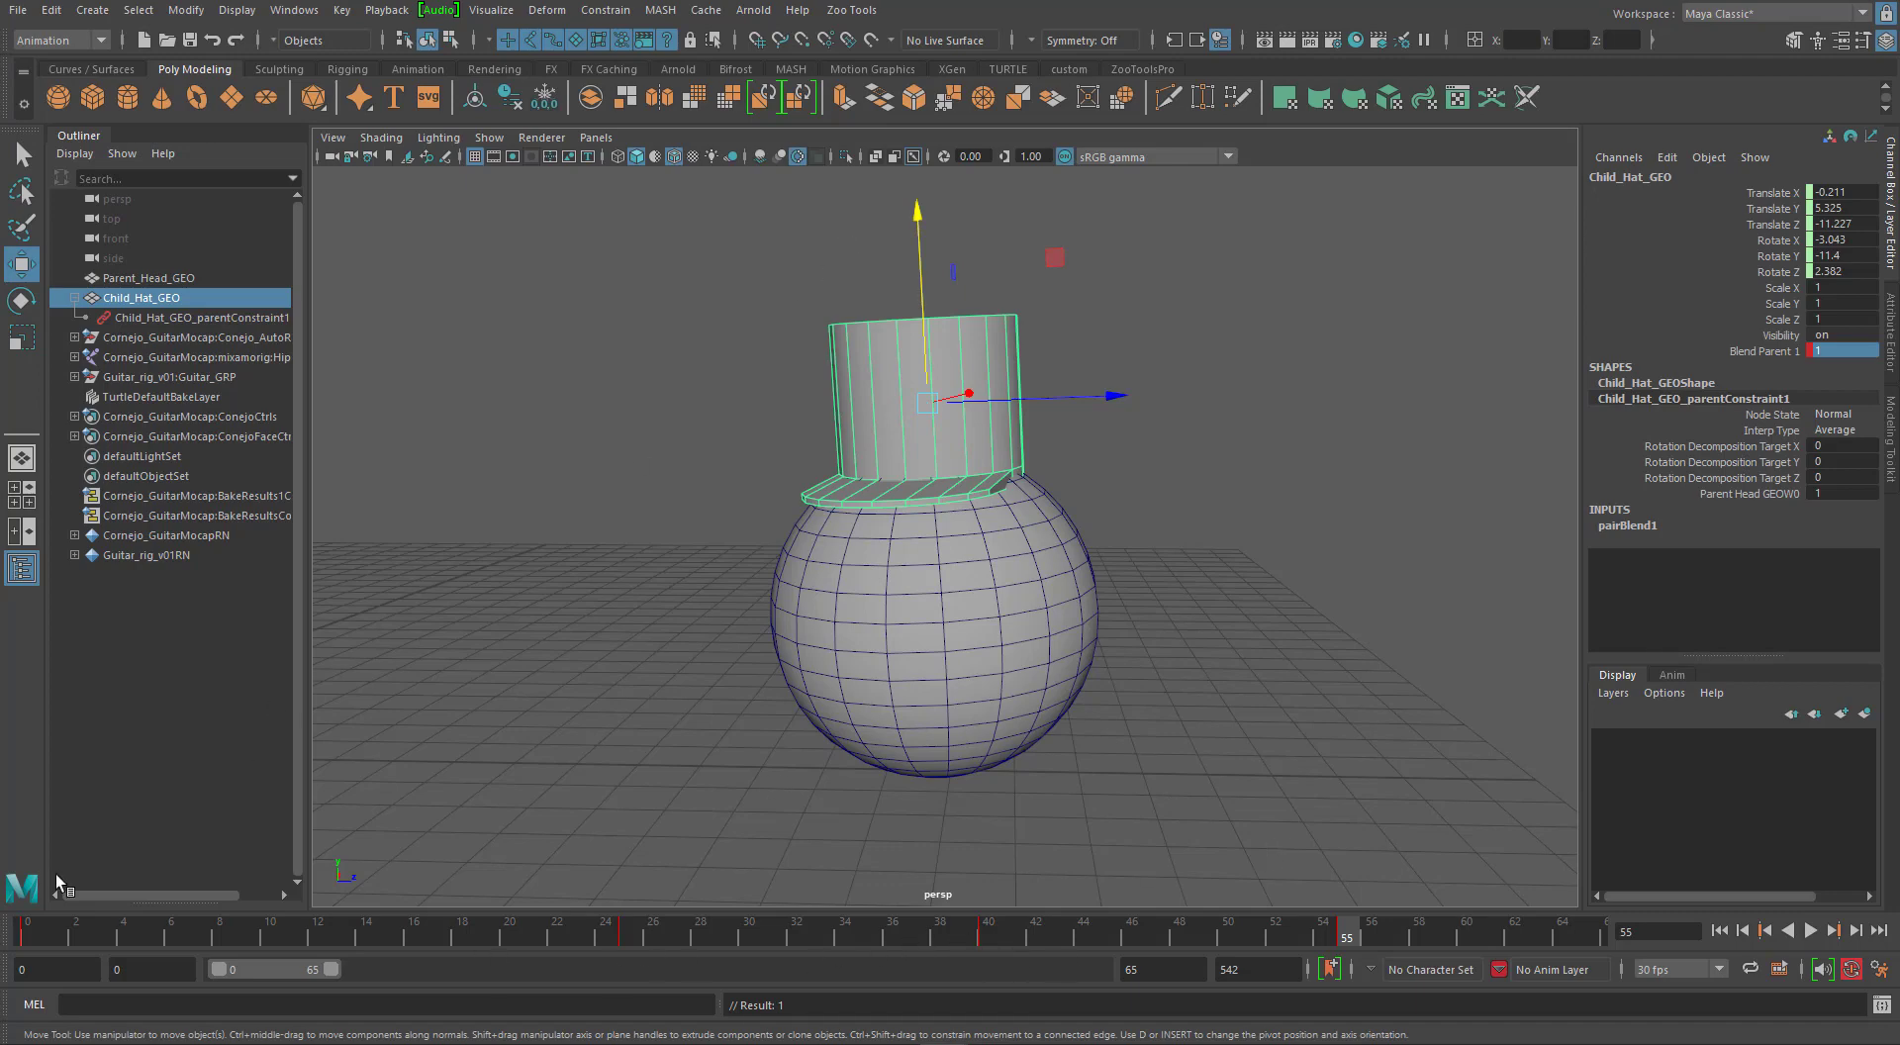
{"action": "left_click", "coordinate": [49, 930]}
{"action": "key", "text": "alt+v"}
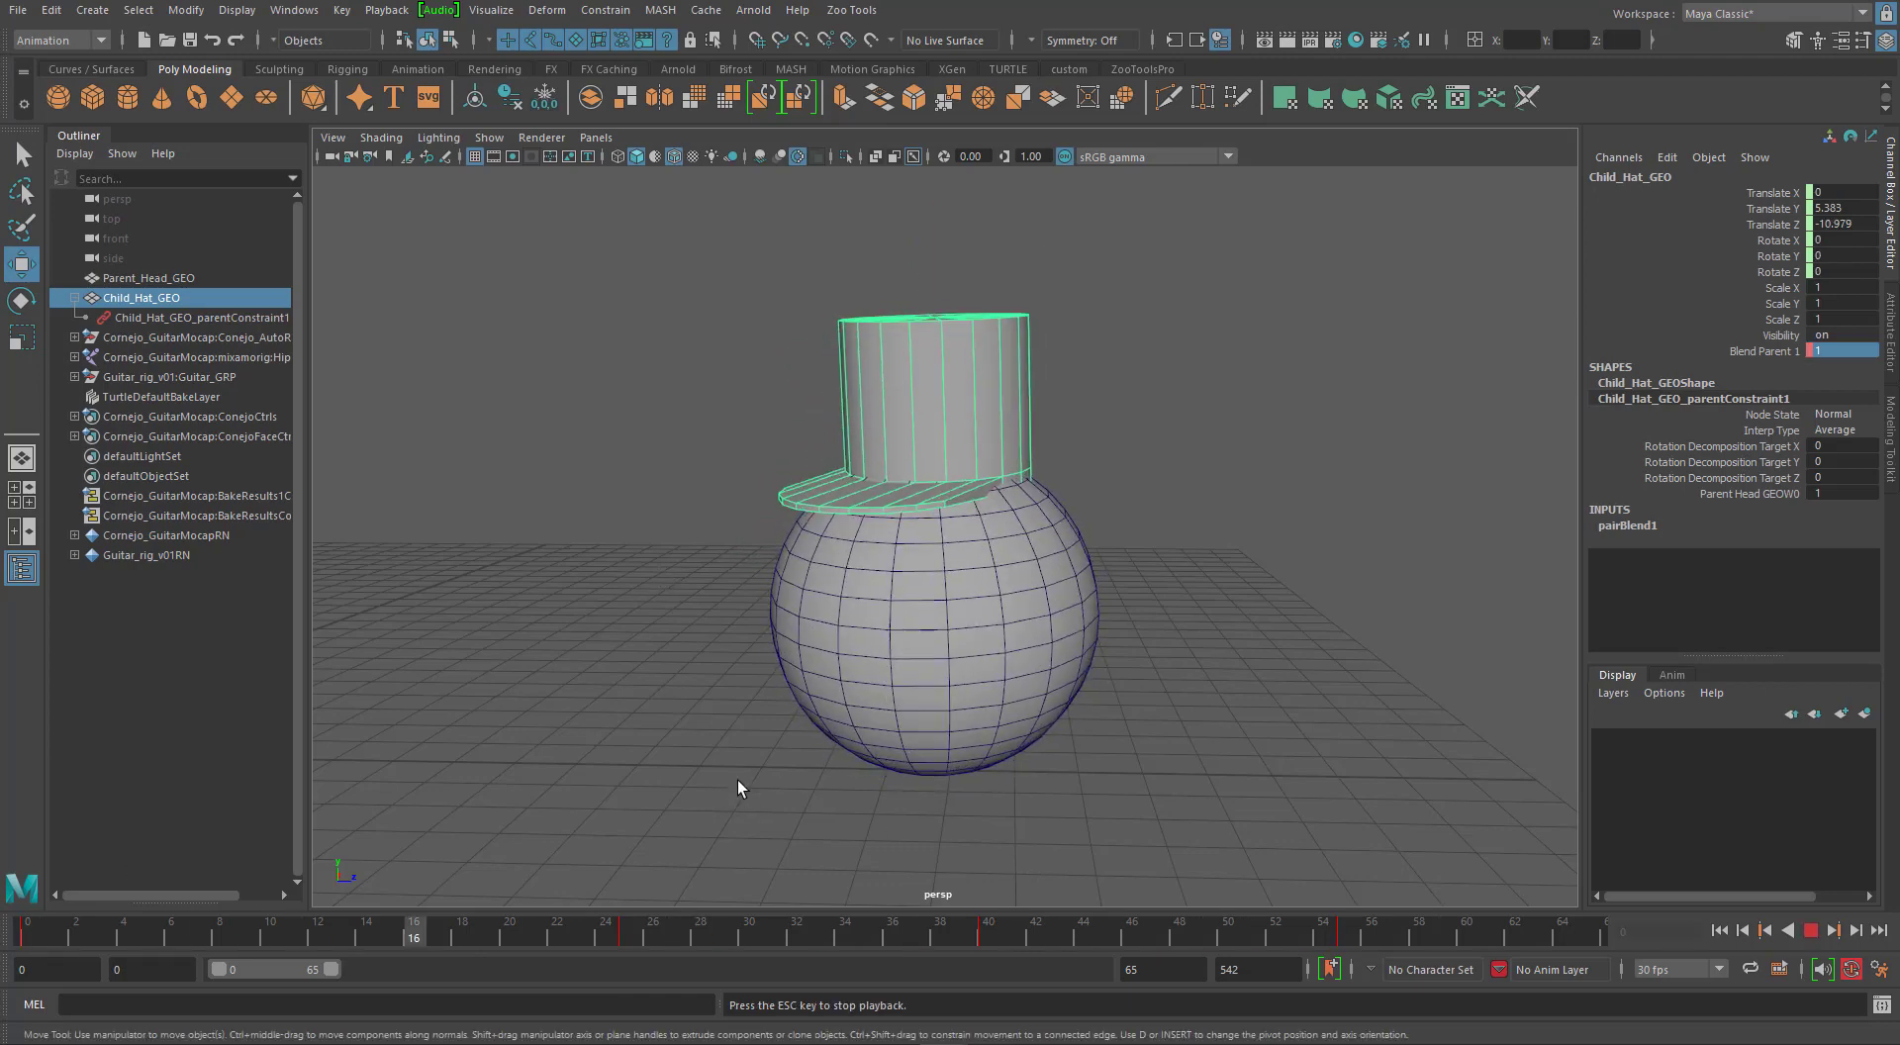
{"action": "key", "text": "Escape"}
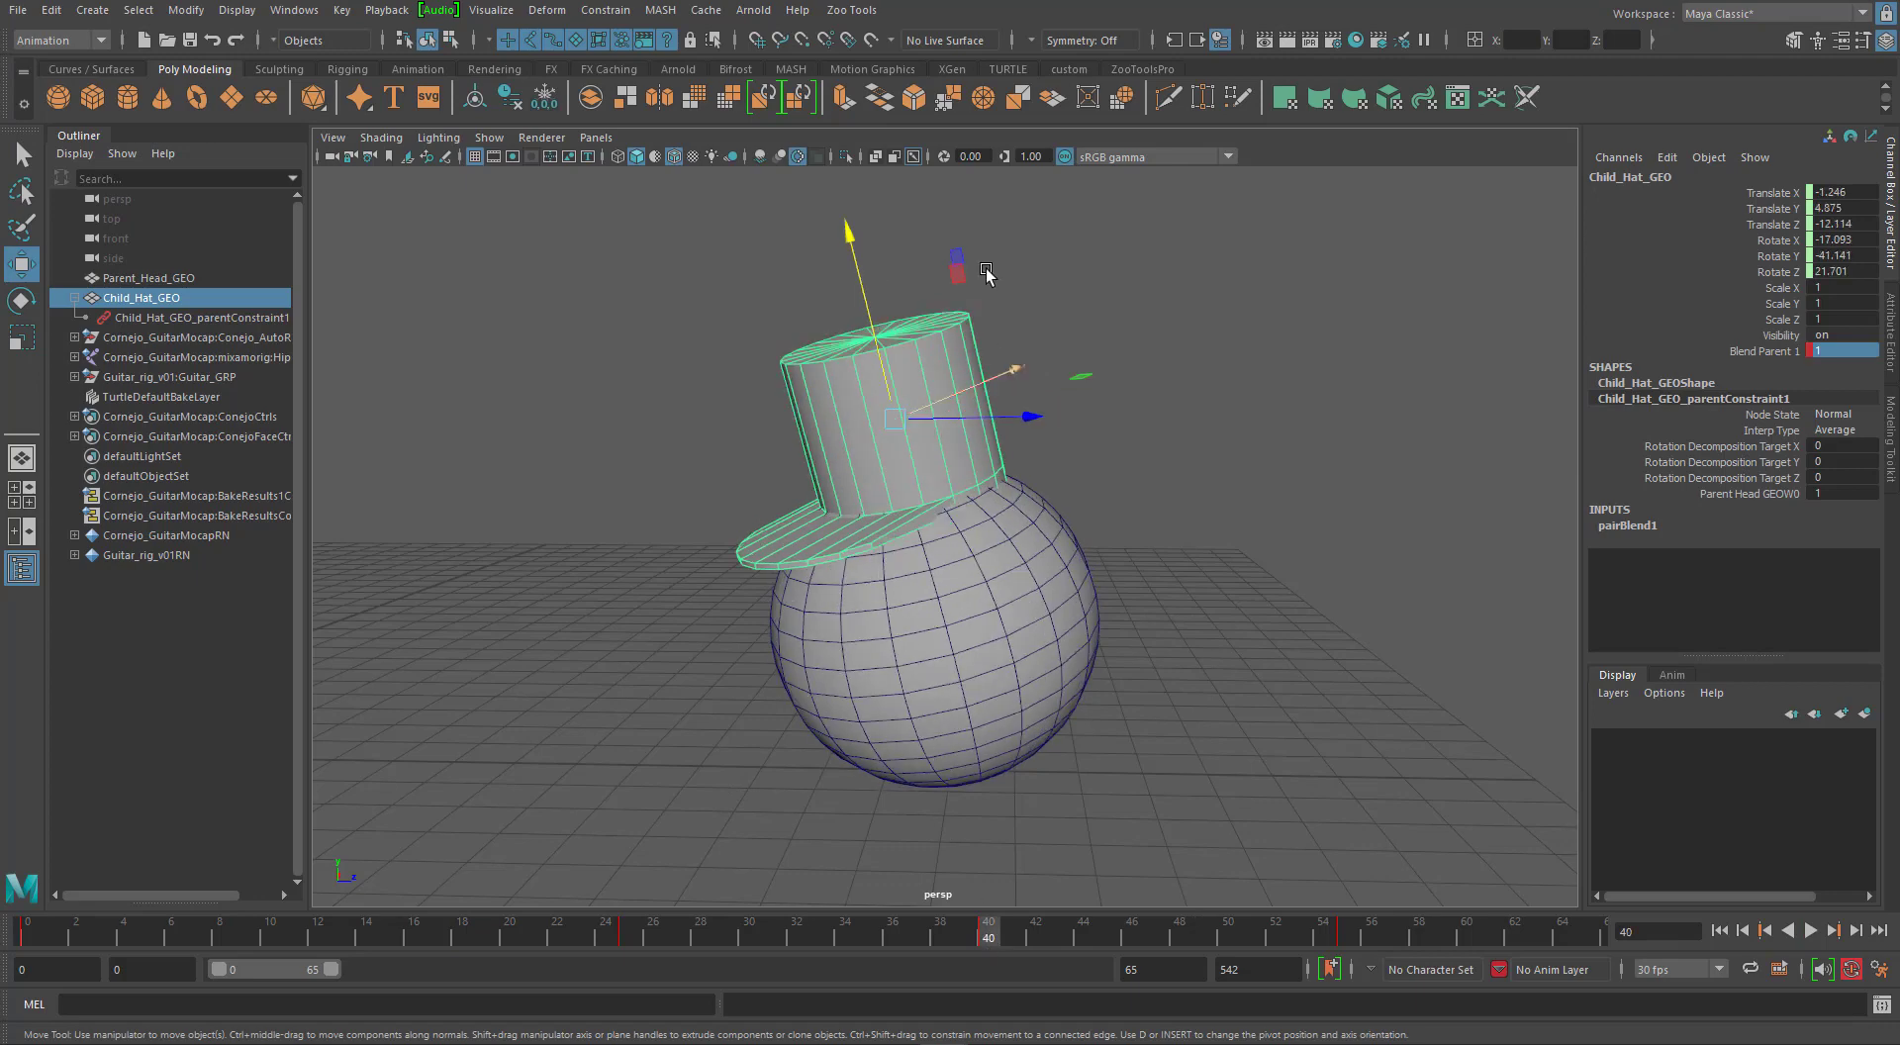
Raise the hat above the head sphere at frame 40 to about Translate Y 9.48, and rotate it to about Rotate X -5.75.
{"action": "left_click_drag", "start_coordinate": [864, 285], "coordinate": [813, 87]}
{"action": "middle_click_drag", "start_coordinate": [881, 265], "coordinate": [897, 320], "text": "alt"}
{"action": "key", "text": "e"}
{"action": "left_click_drag", "start_coordinate": [754, 262], "coordinate": [779, 216]}
{"action": "left_click_drag", "start_coordinate": [946, 337], "coordinate": [888, 357]}
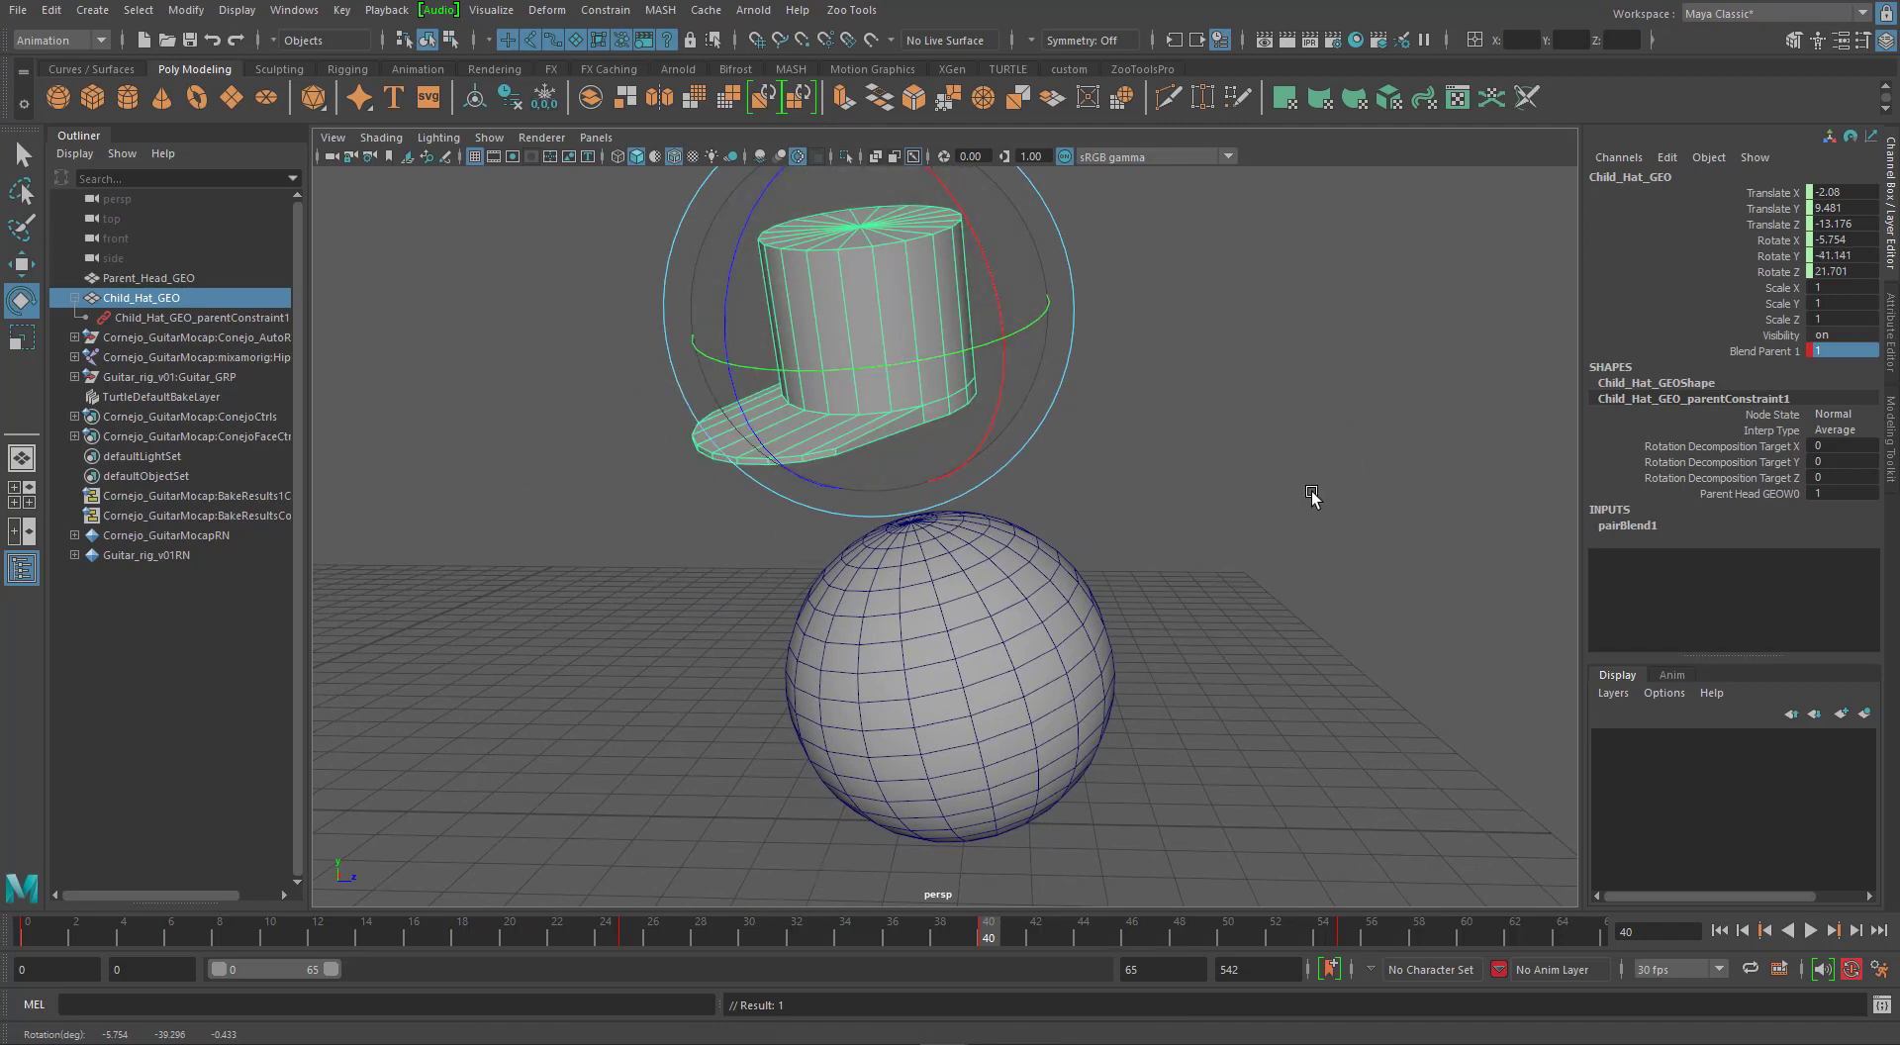
Key the hat's selected Translate and Rotate channels at frame 40.
{"action": "left_click_drag", "start_coordinate": [1778, 193], "coordinate": [1779, 267]}
{"action": "right_click", "coordinate": [1781, 264]}
{"action": "left_click", "coordinate": [1725, 308]}
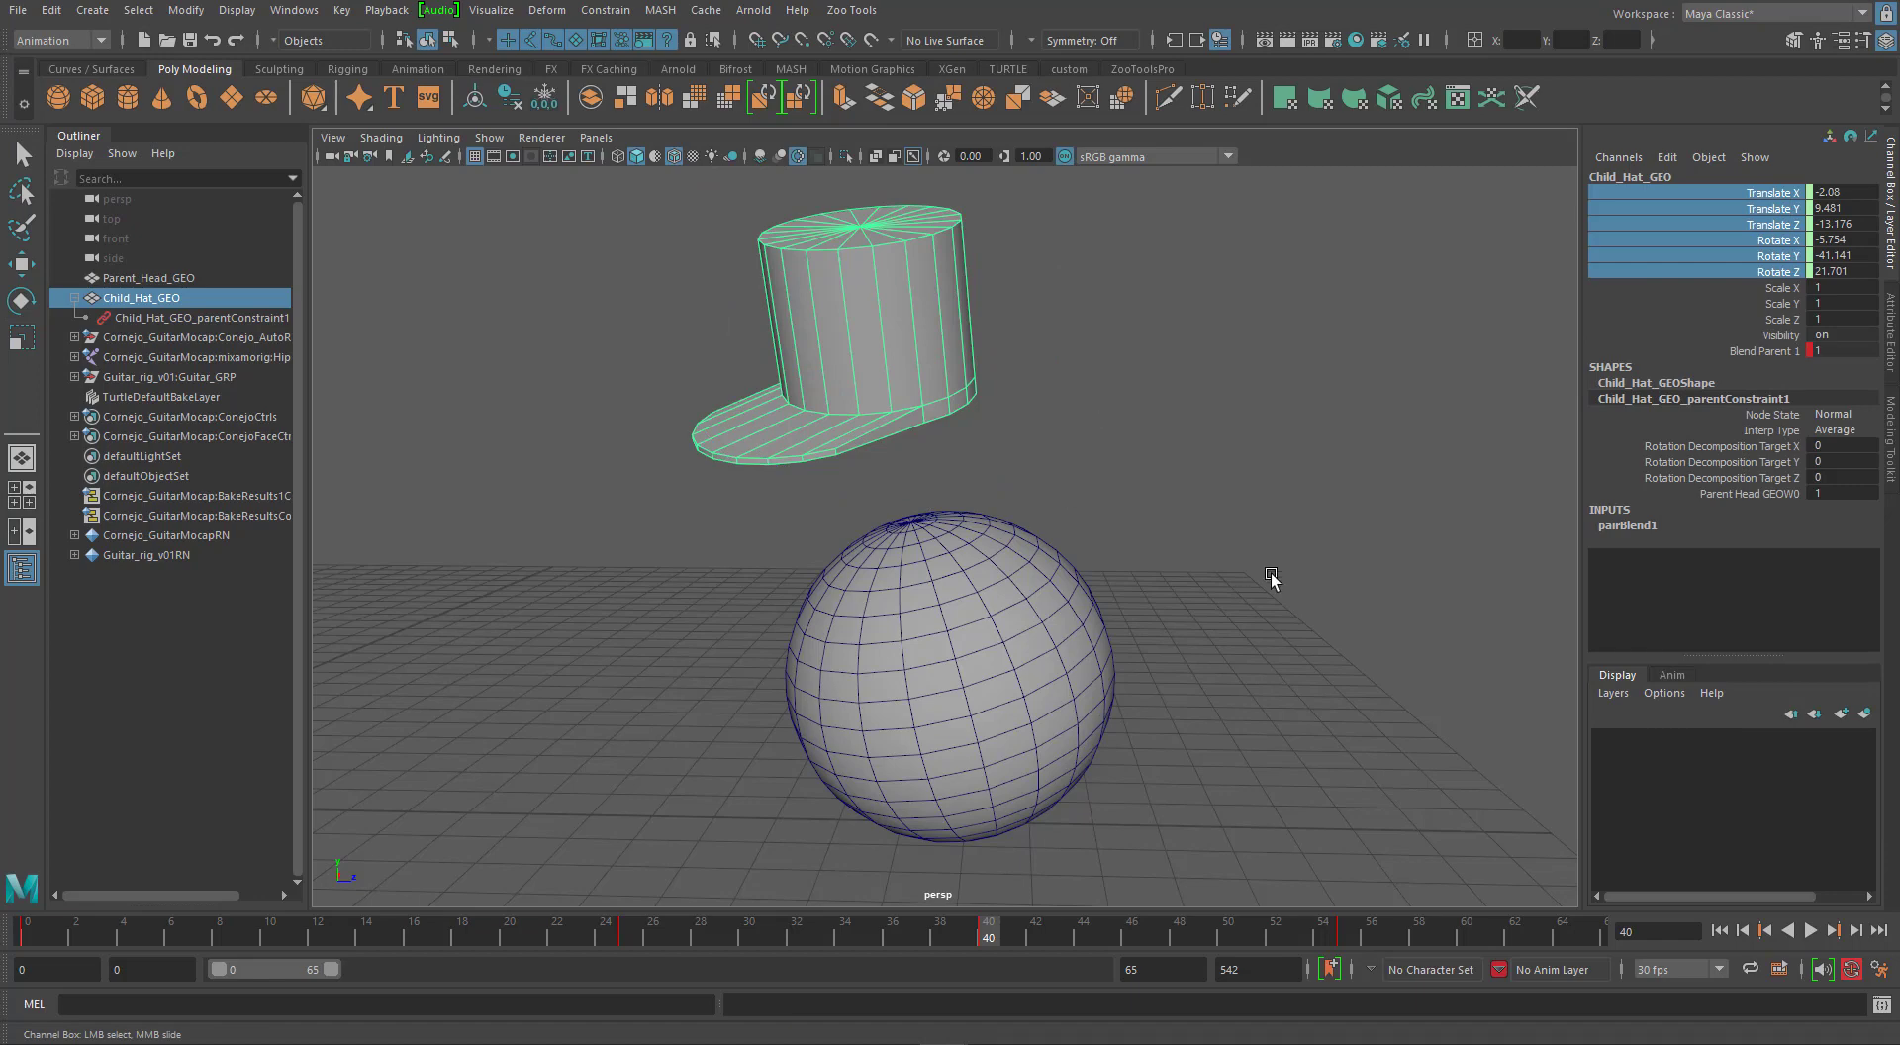
Play the animation and deselect the hat to check its motion against the head sphere.
{"action": "key", "text": "alt+v"}
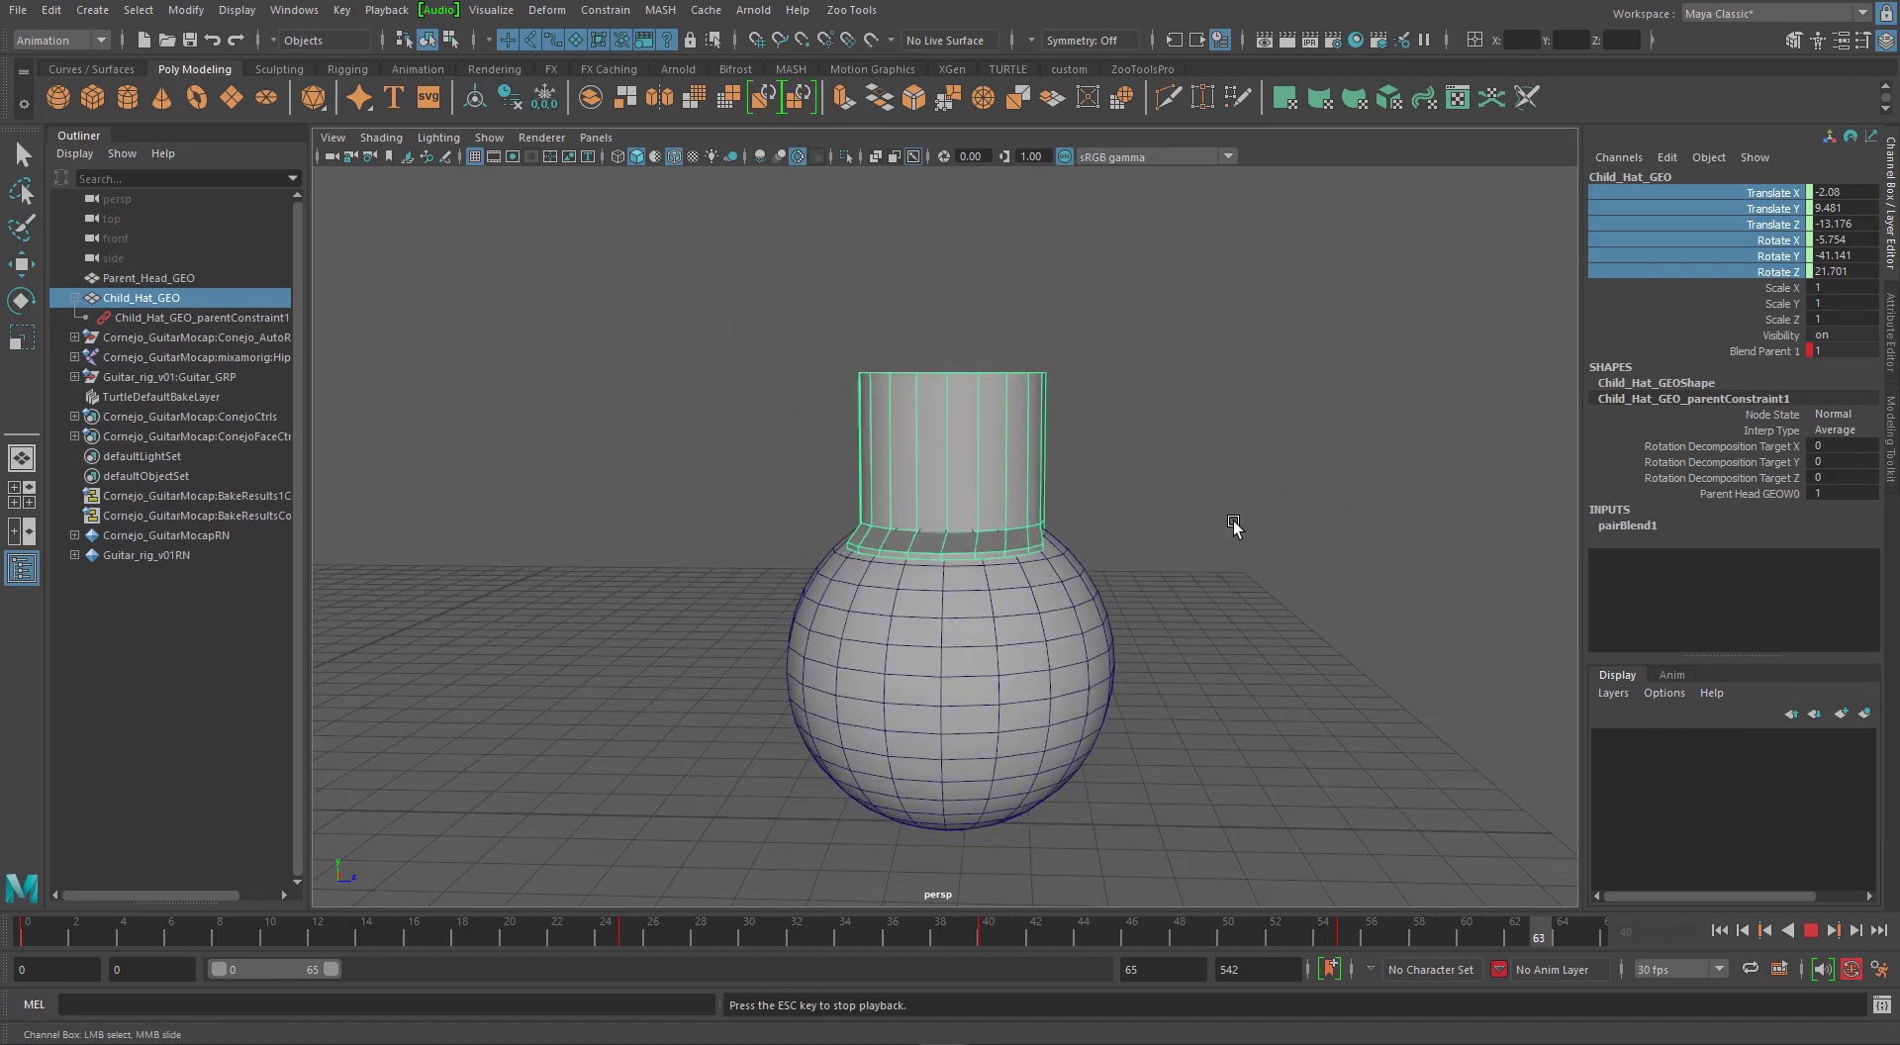
{"action": "left_click", "coordinate": [1234, 526]}
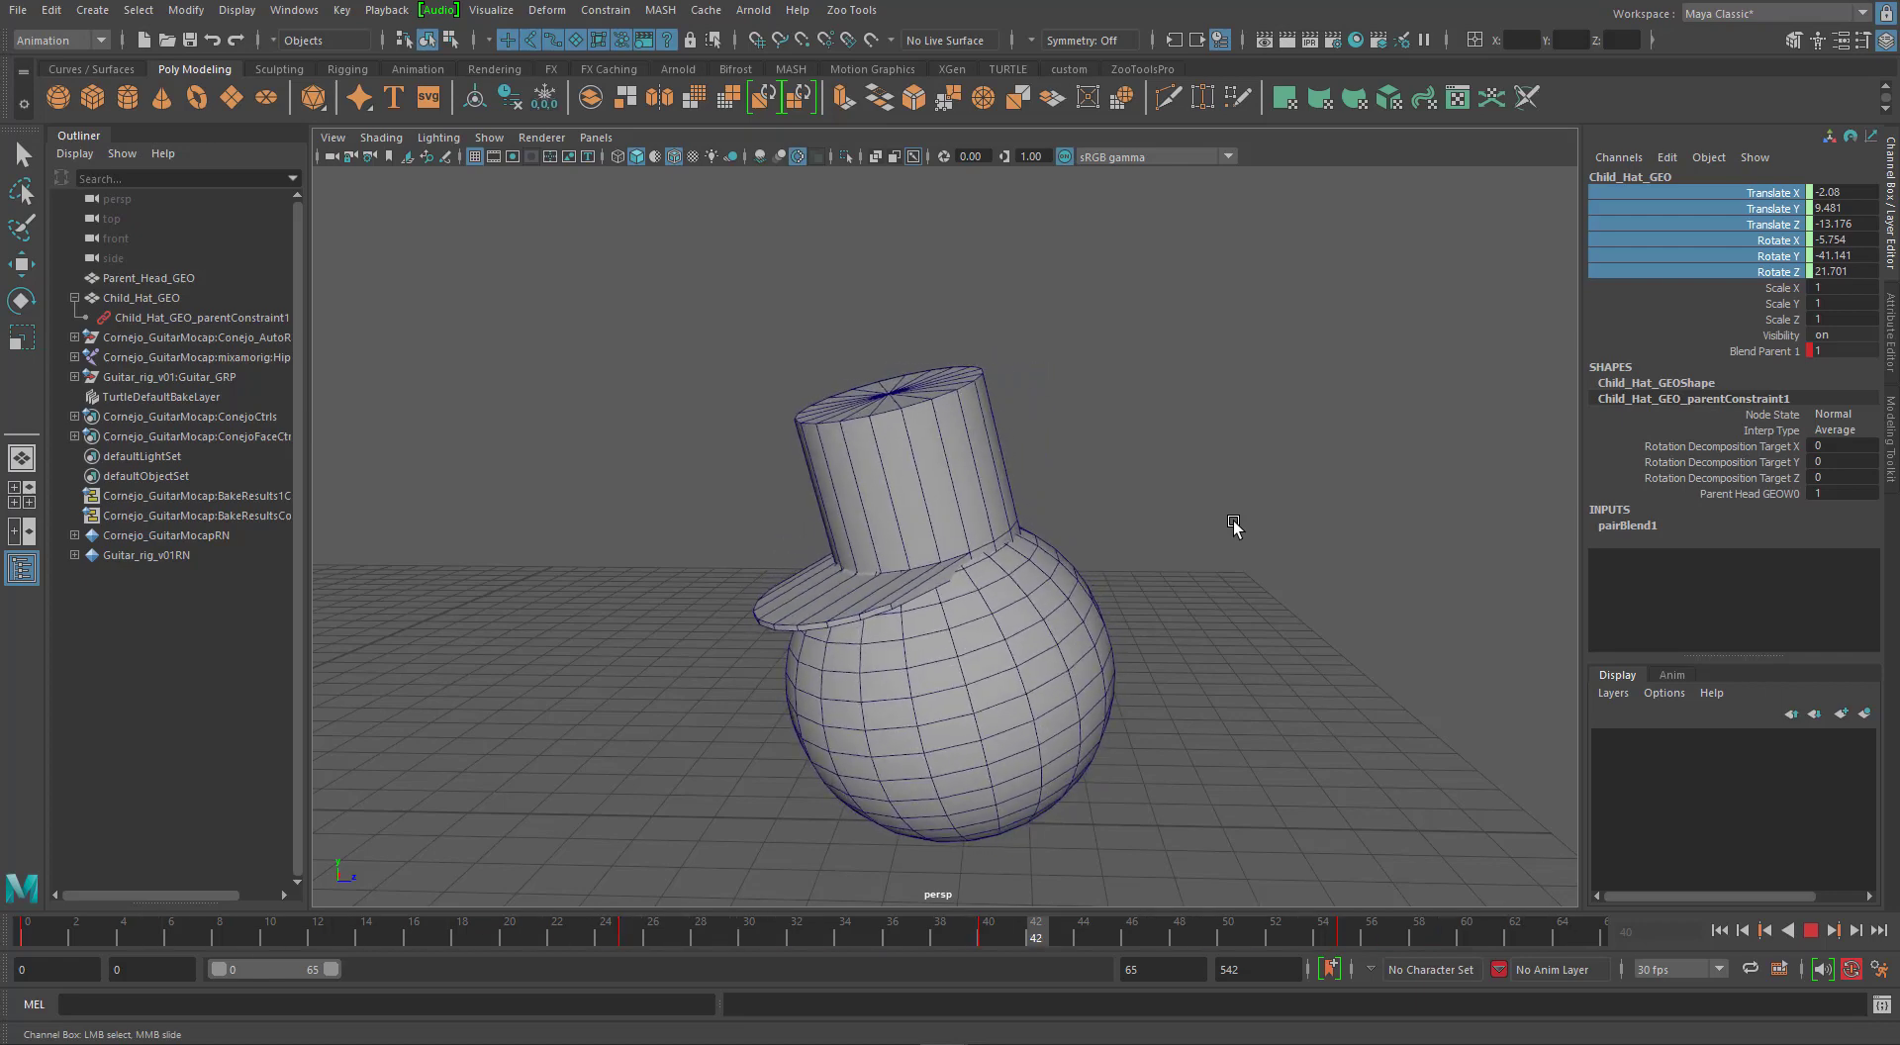
{"action": "left_click", "coordinate": [953, 465]}
{"action": "left_click", "coordinate": [954, 418]}
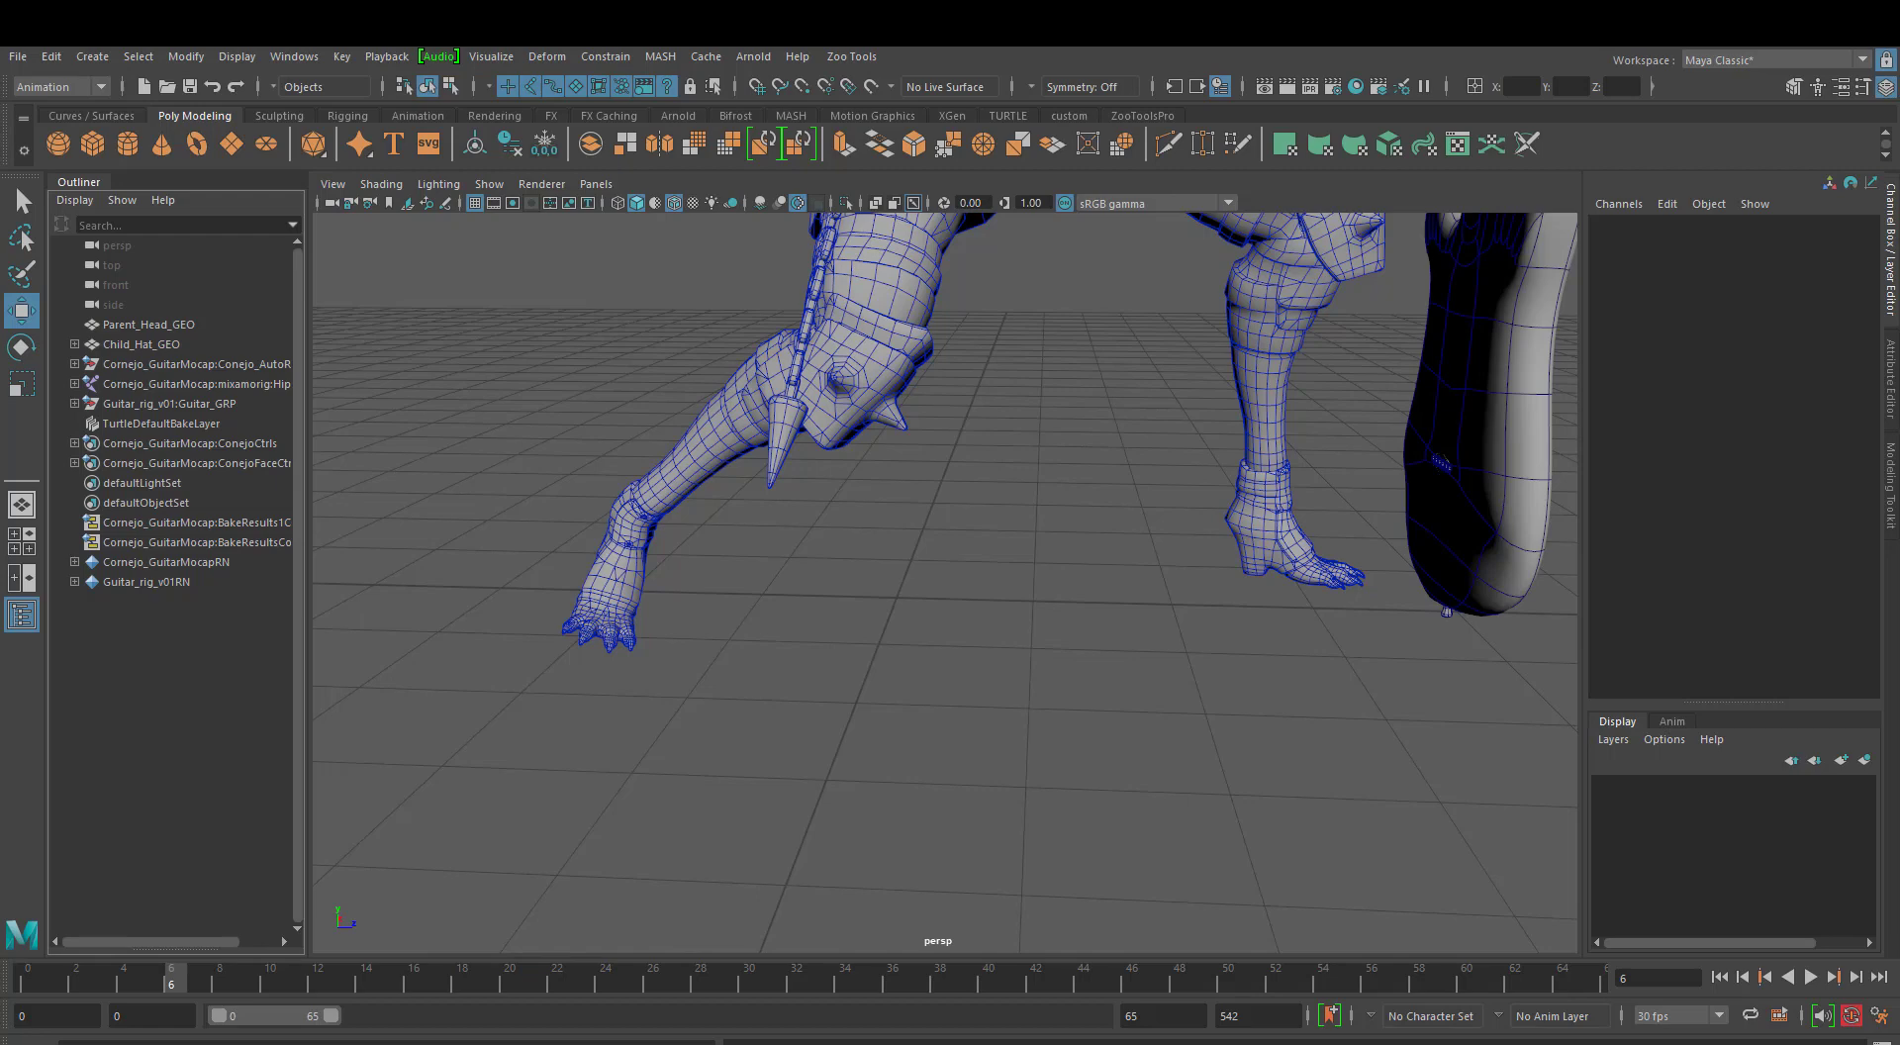
Create a locator at the origin of the character and guitar scene.
{"action": "left_click", "coordinate": [92, 56]}
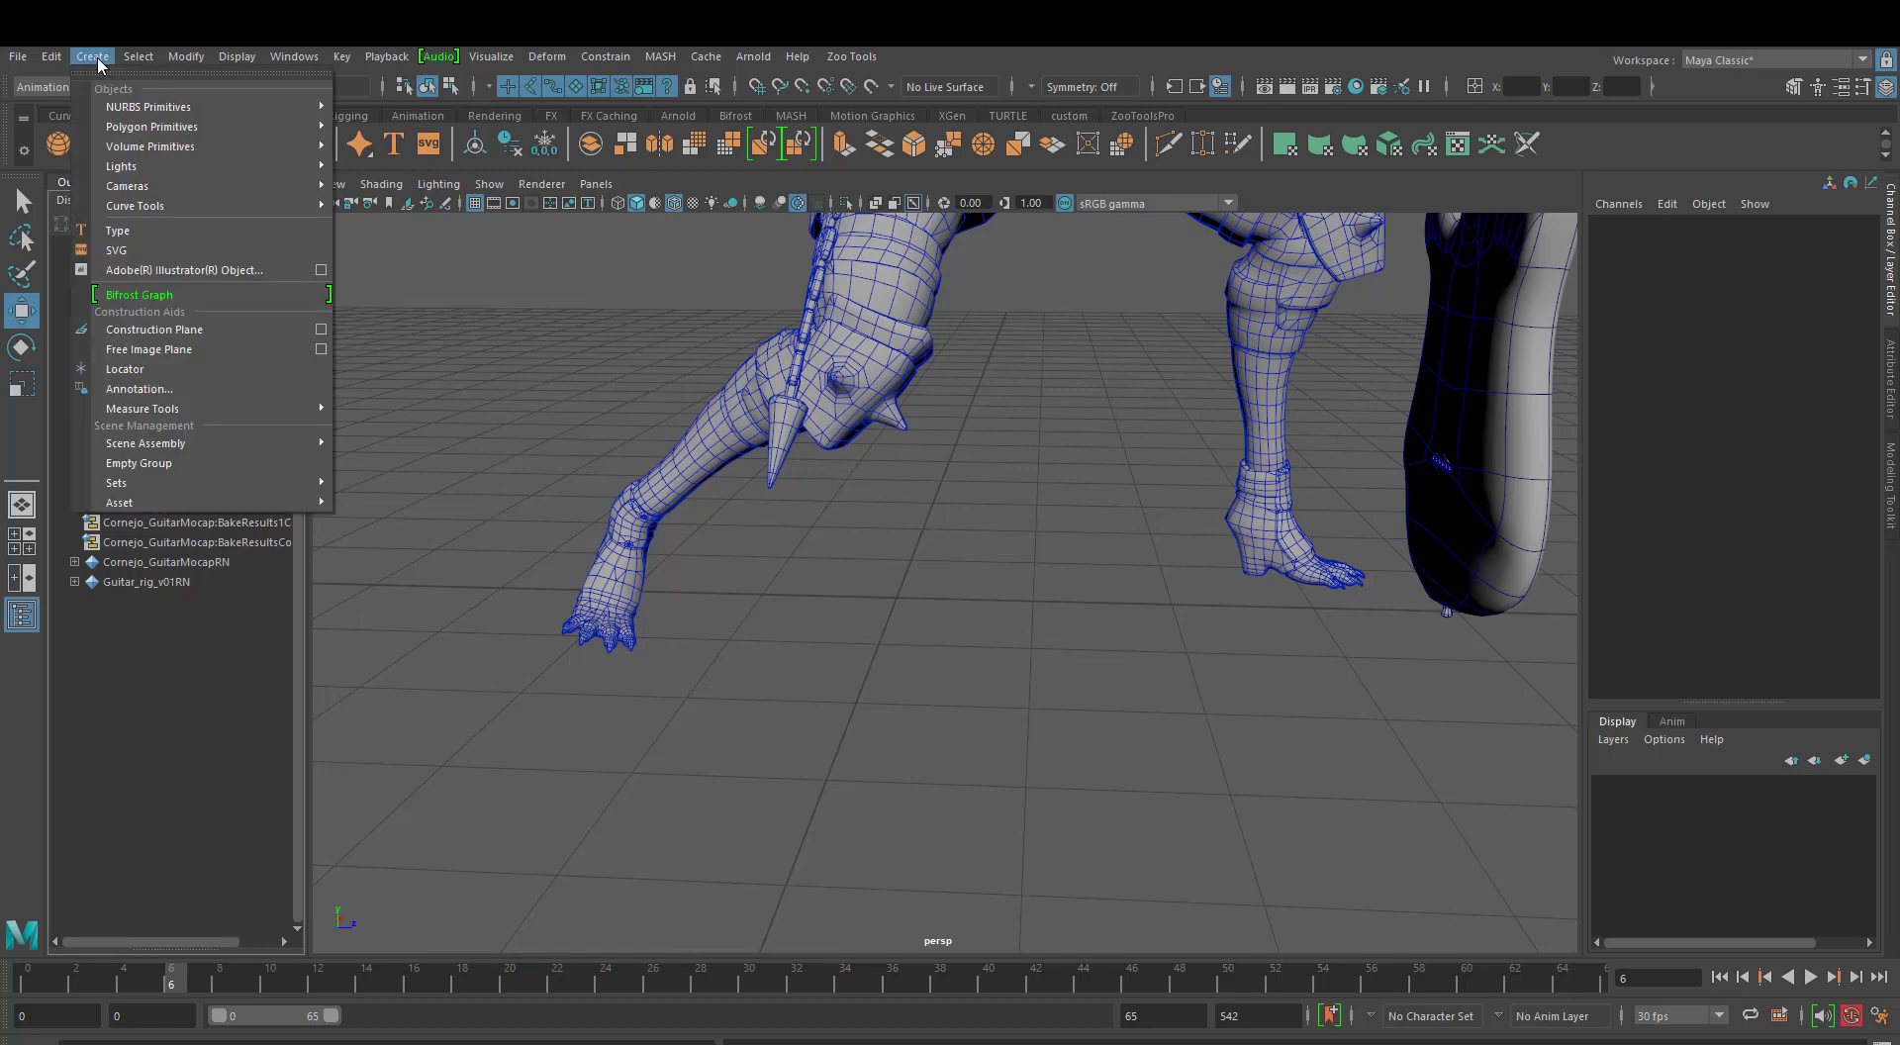
{"action": "left_click", "coordinate": [127, 369]}
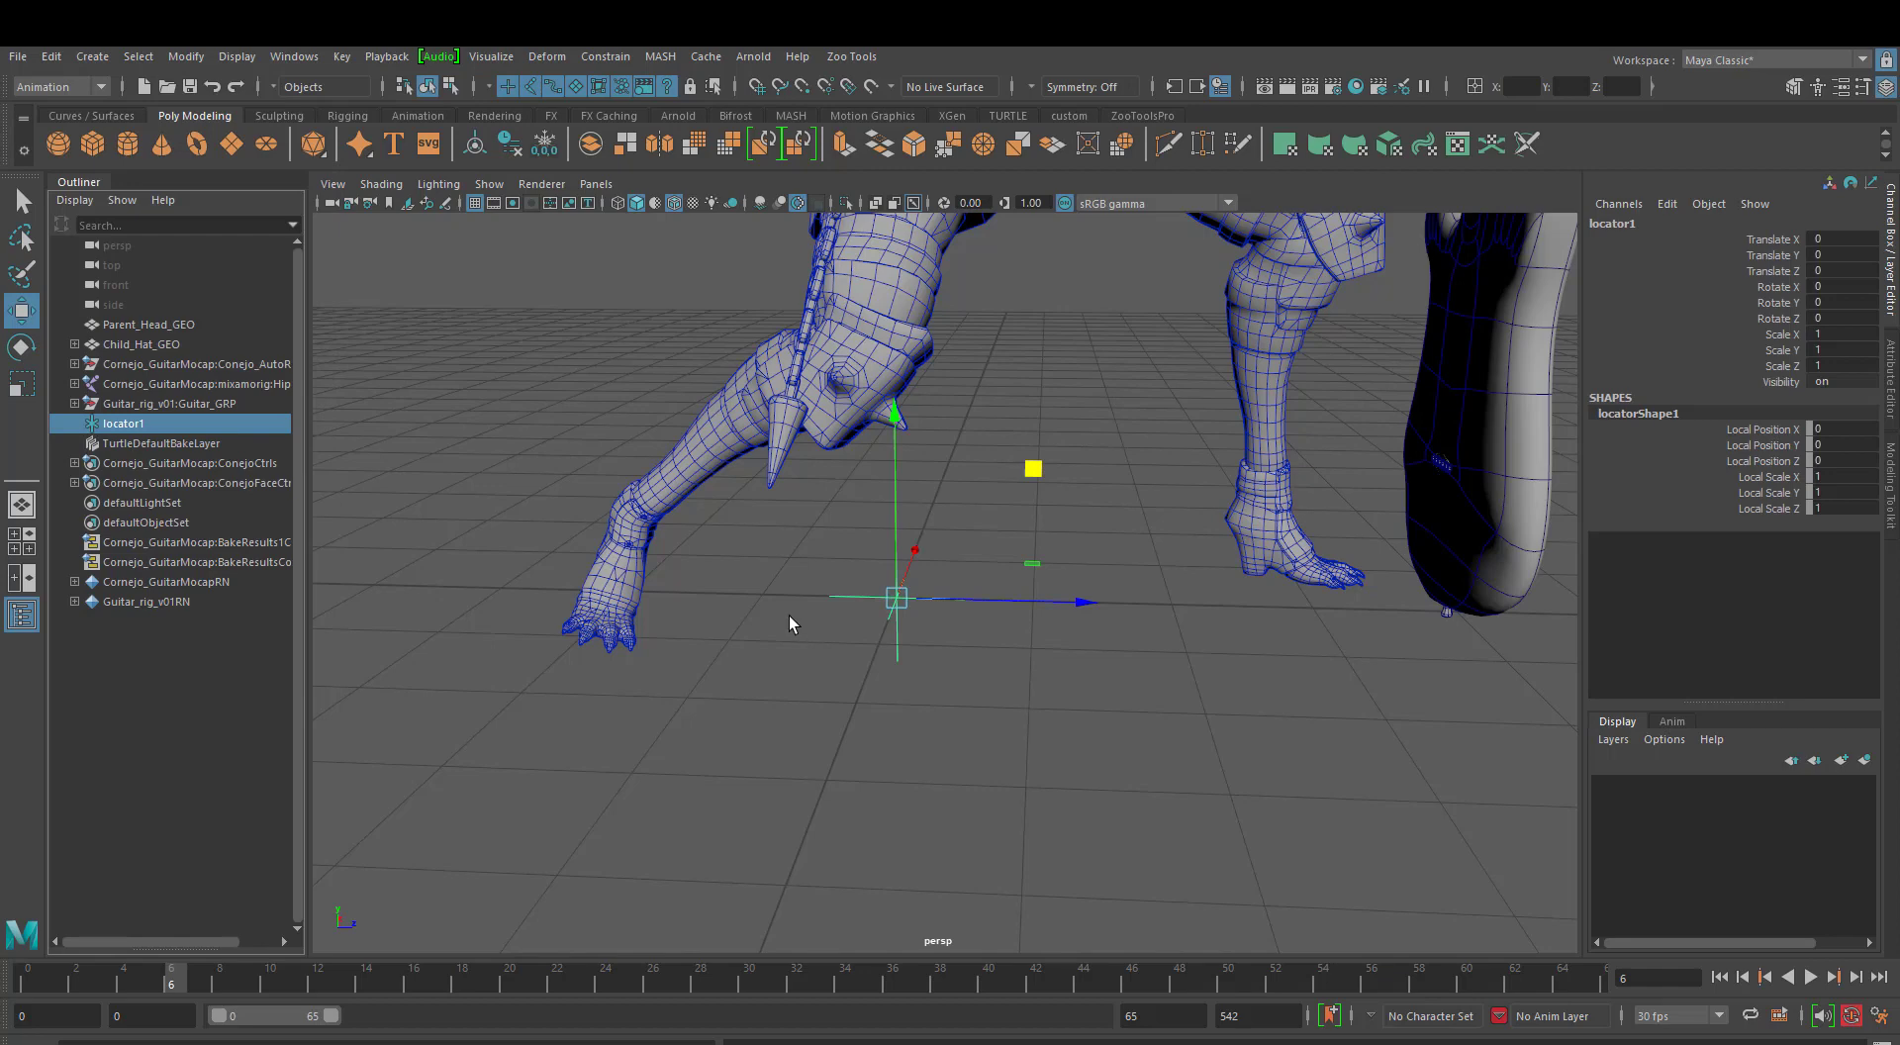
Group the locator at the origin, expand the new group in the scene hierarchy, and select the locator inside it.
{"action": "key", "text": "ctrl+g"}
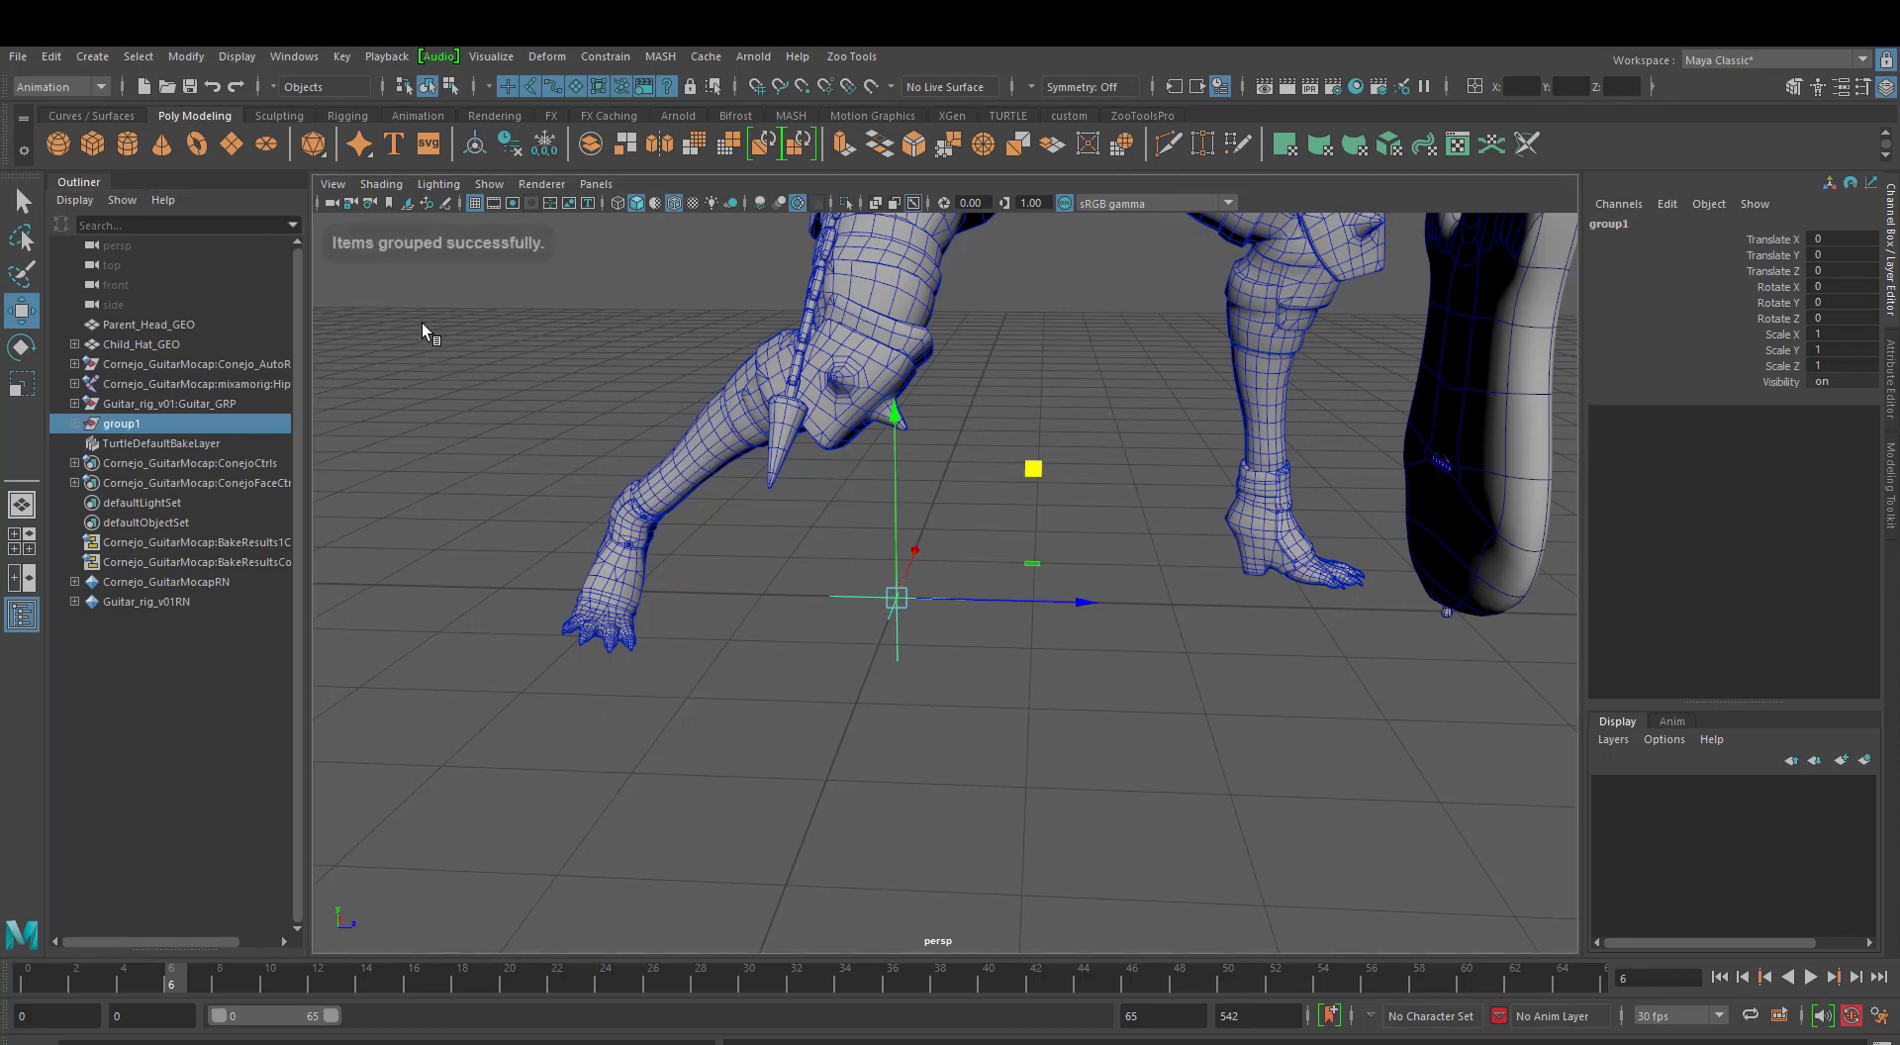
{"action": "left_click", "coordinate": [74, 424]}
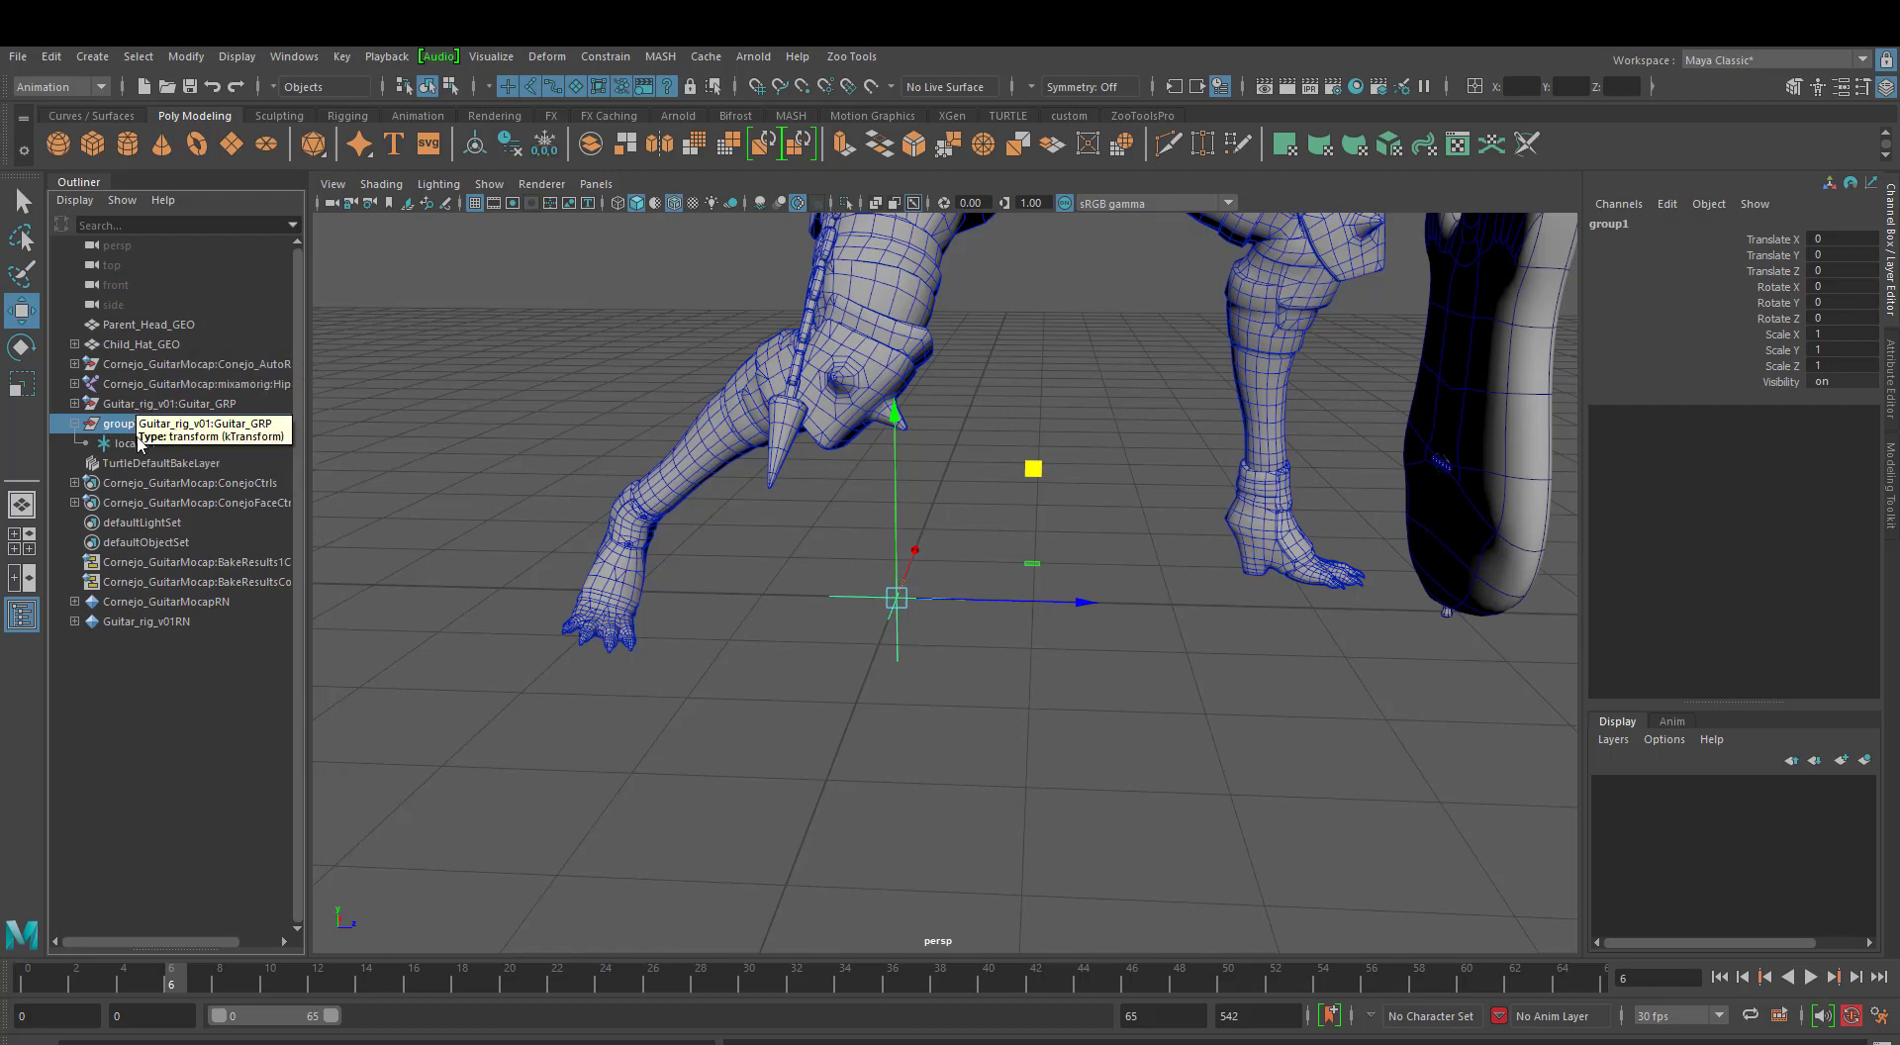
{"action": "left_click", "coordinate": [993, 629]}
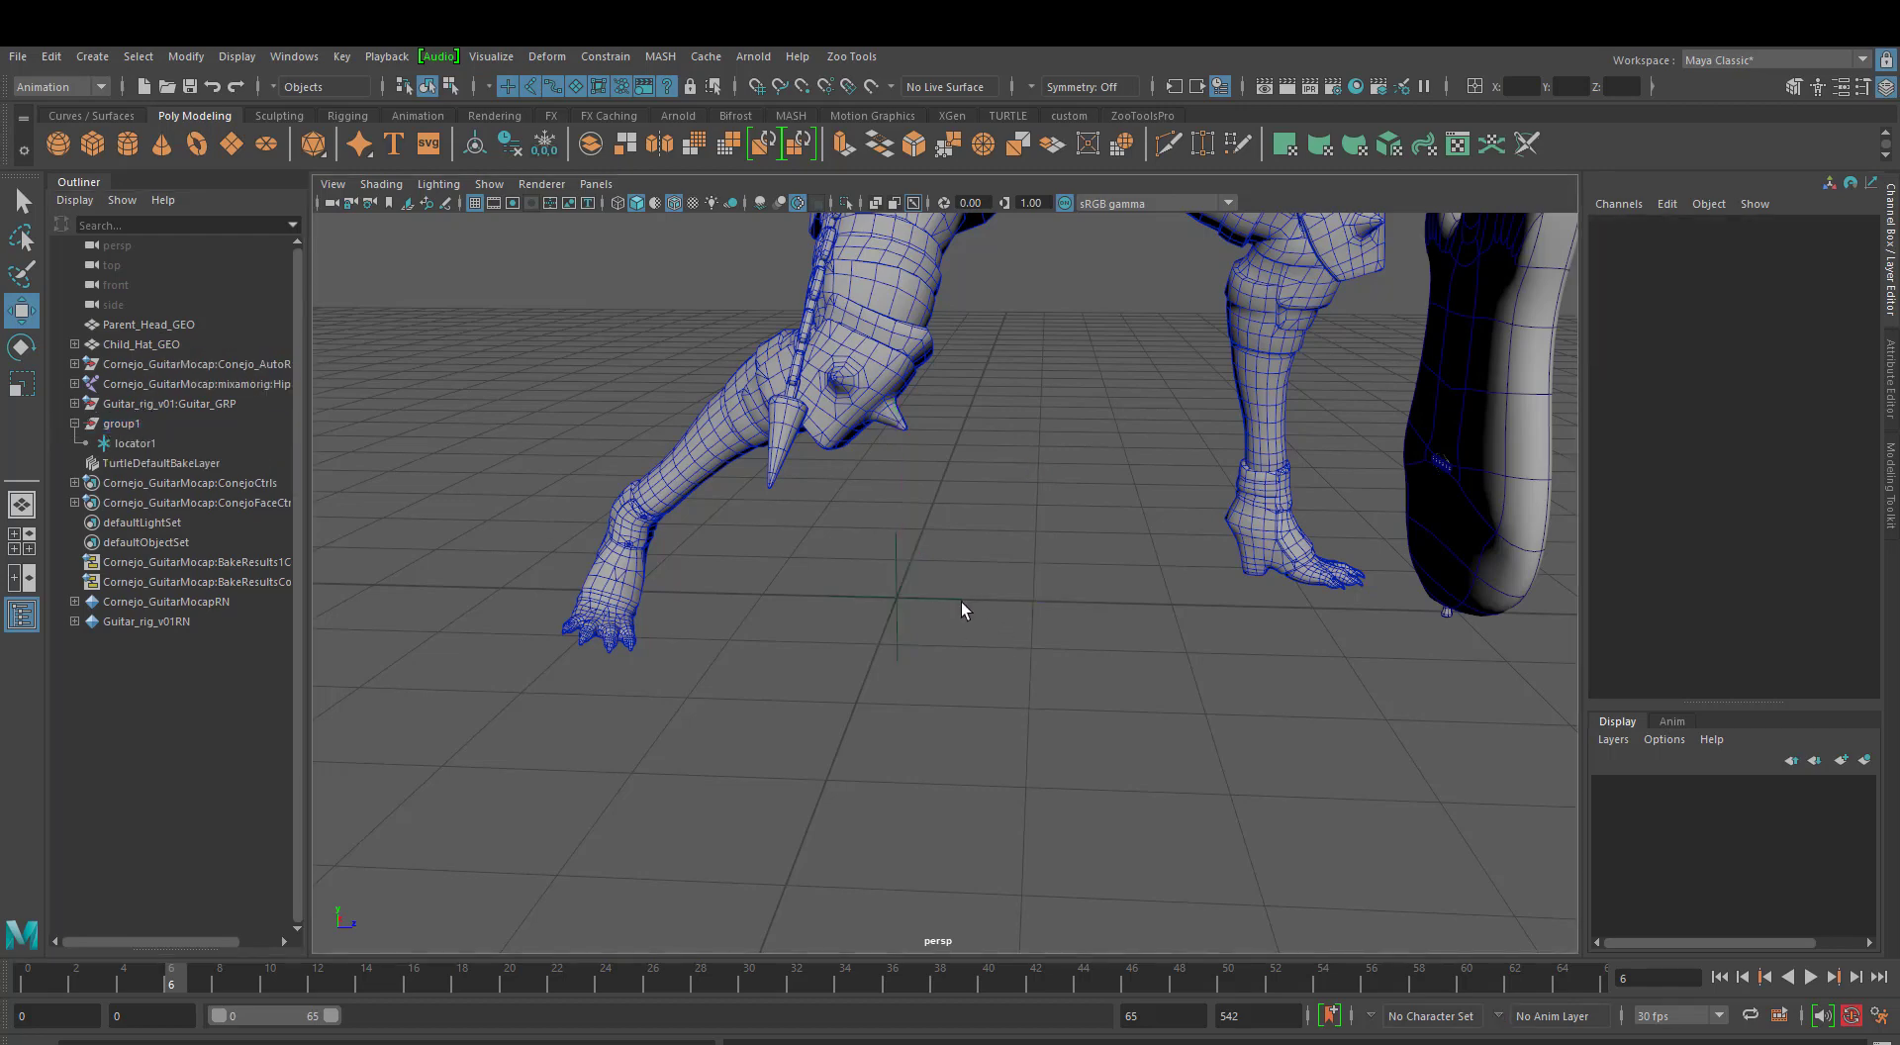
{"action": "left_click", "coordinate": [897, 590]}
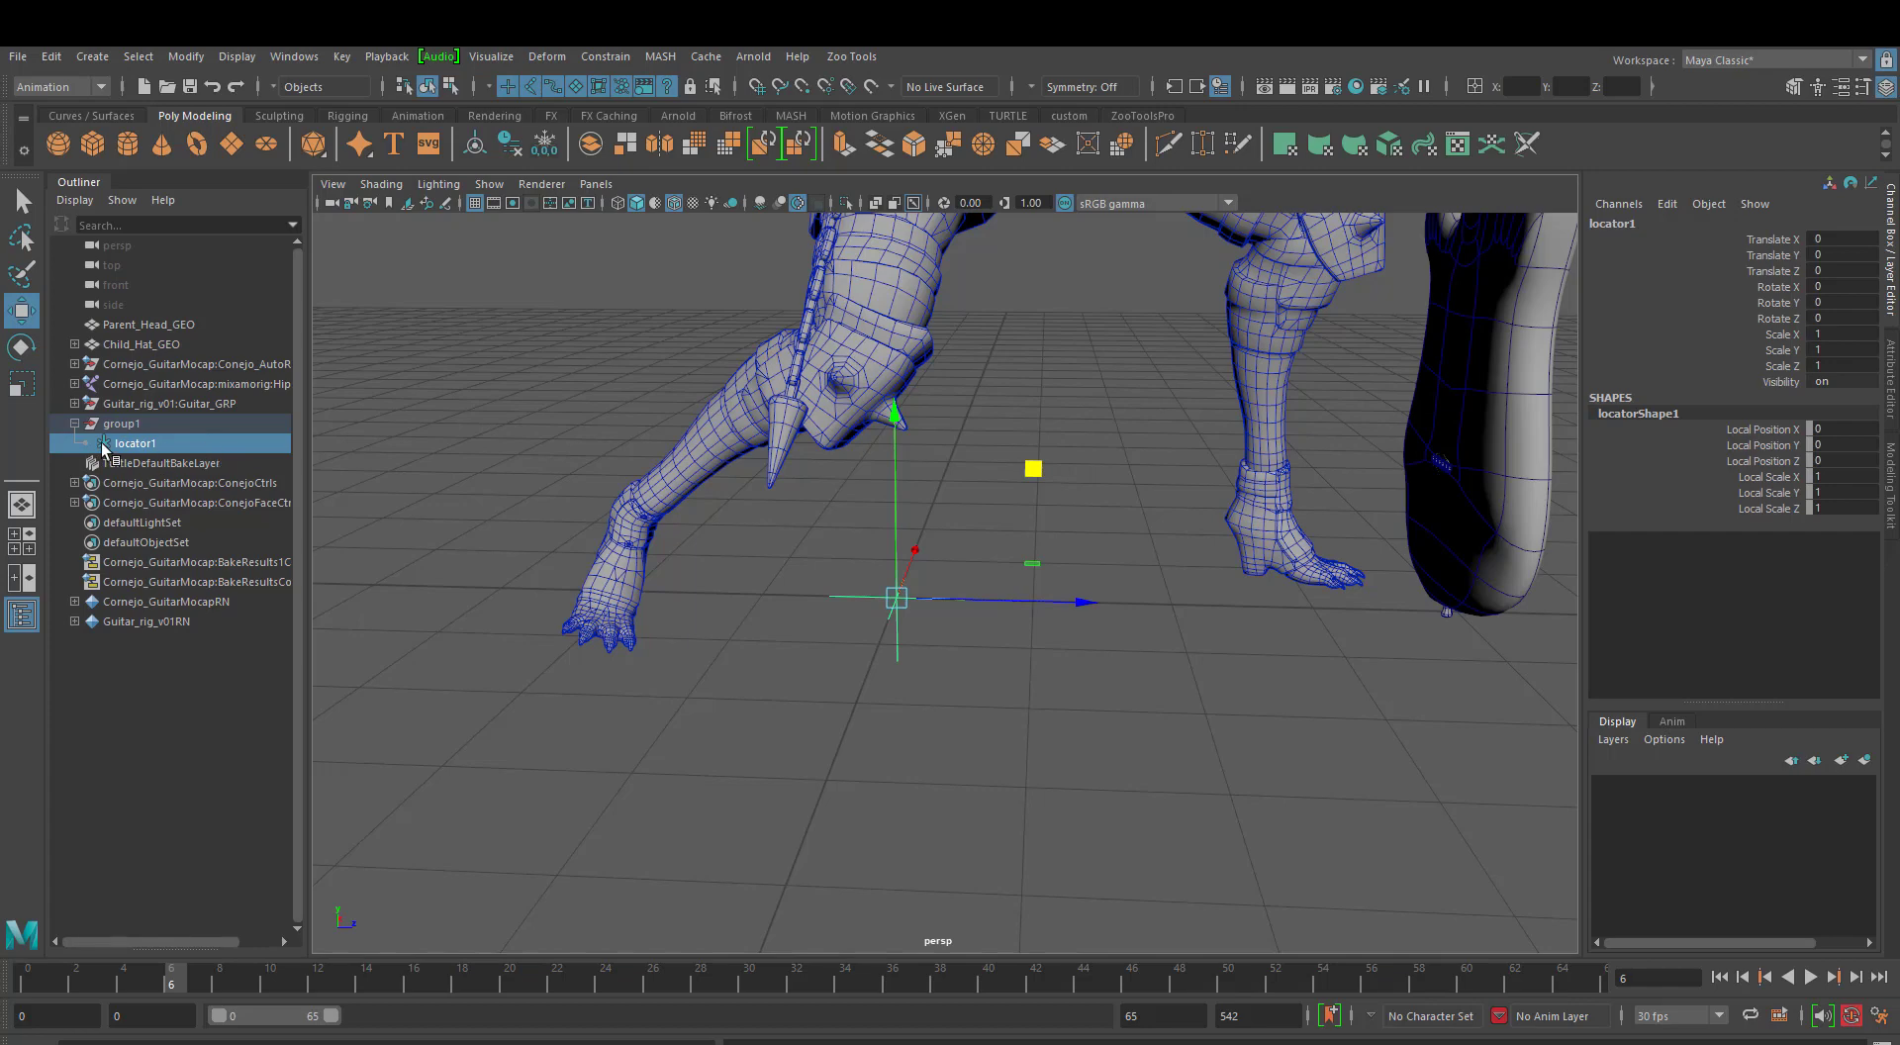
{"action": "left_click", "coordinate": [183, 423]}
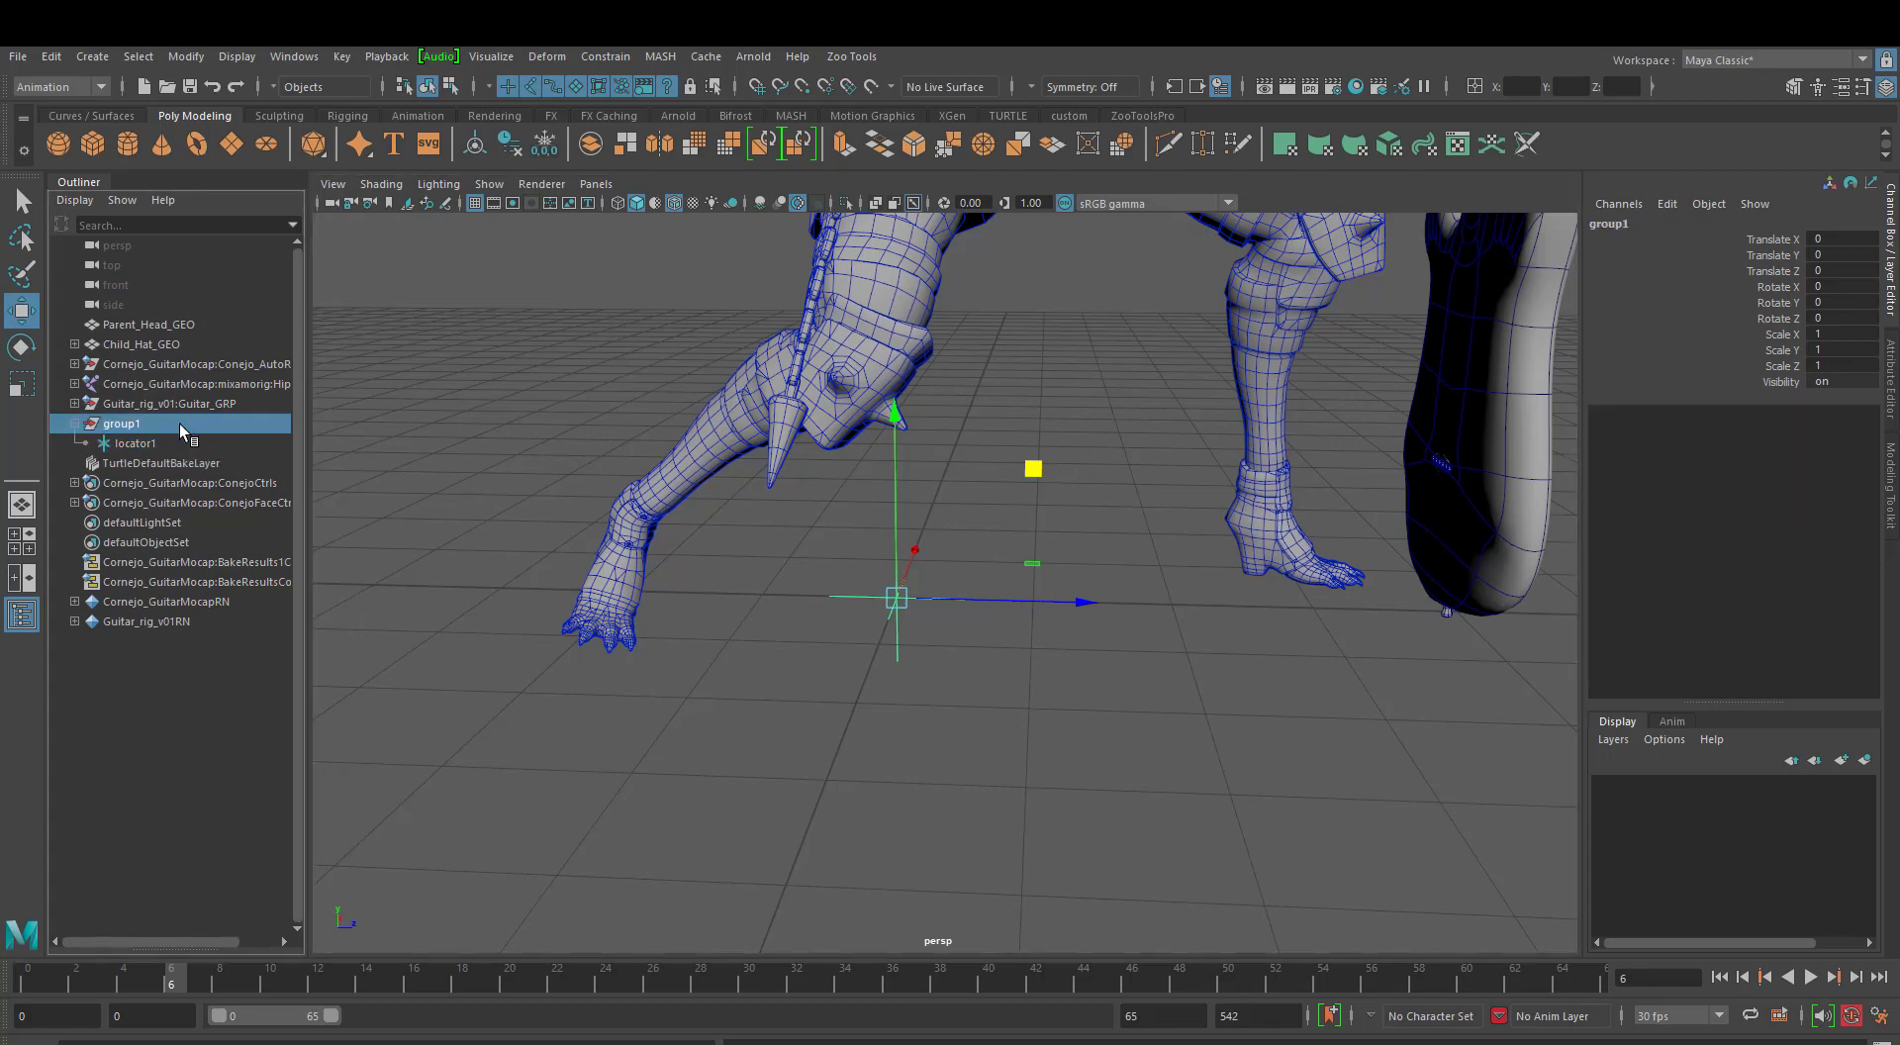
{"action": "left_click", "coordinate": [178, 443]}
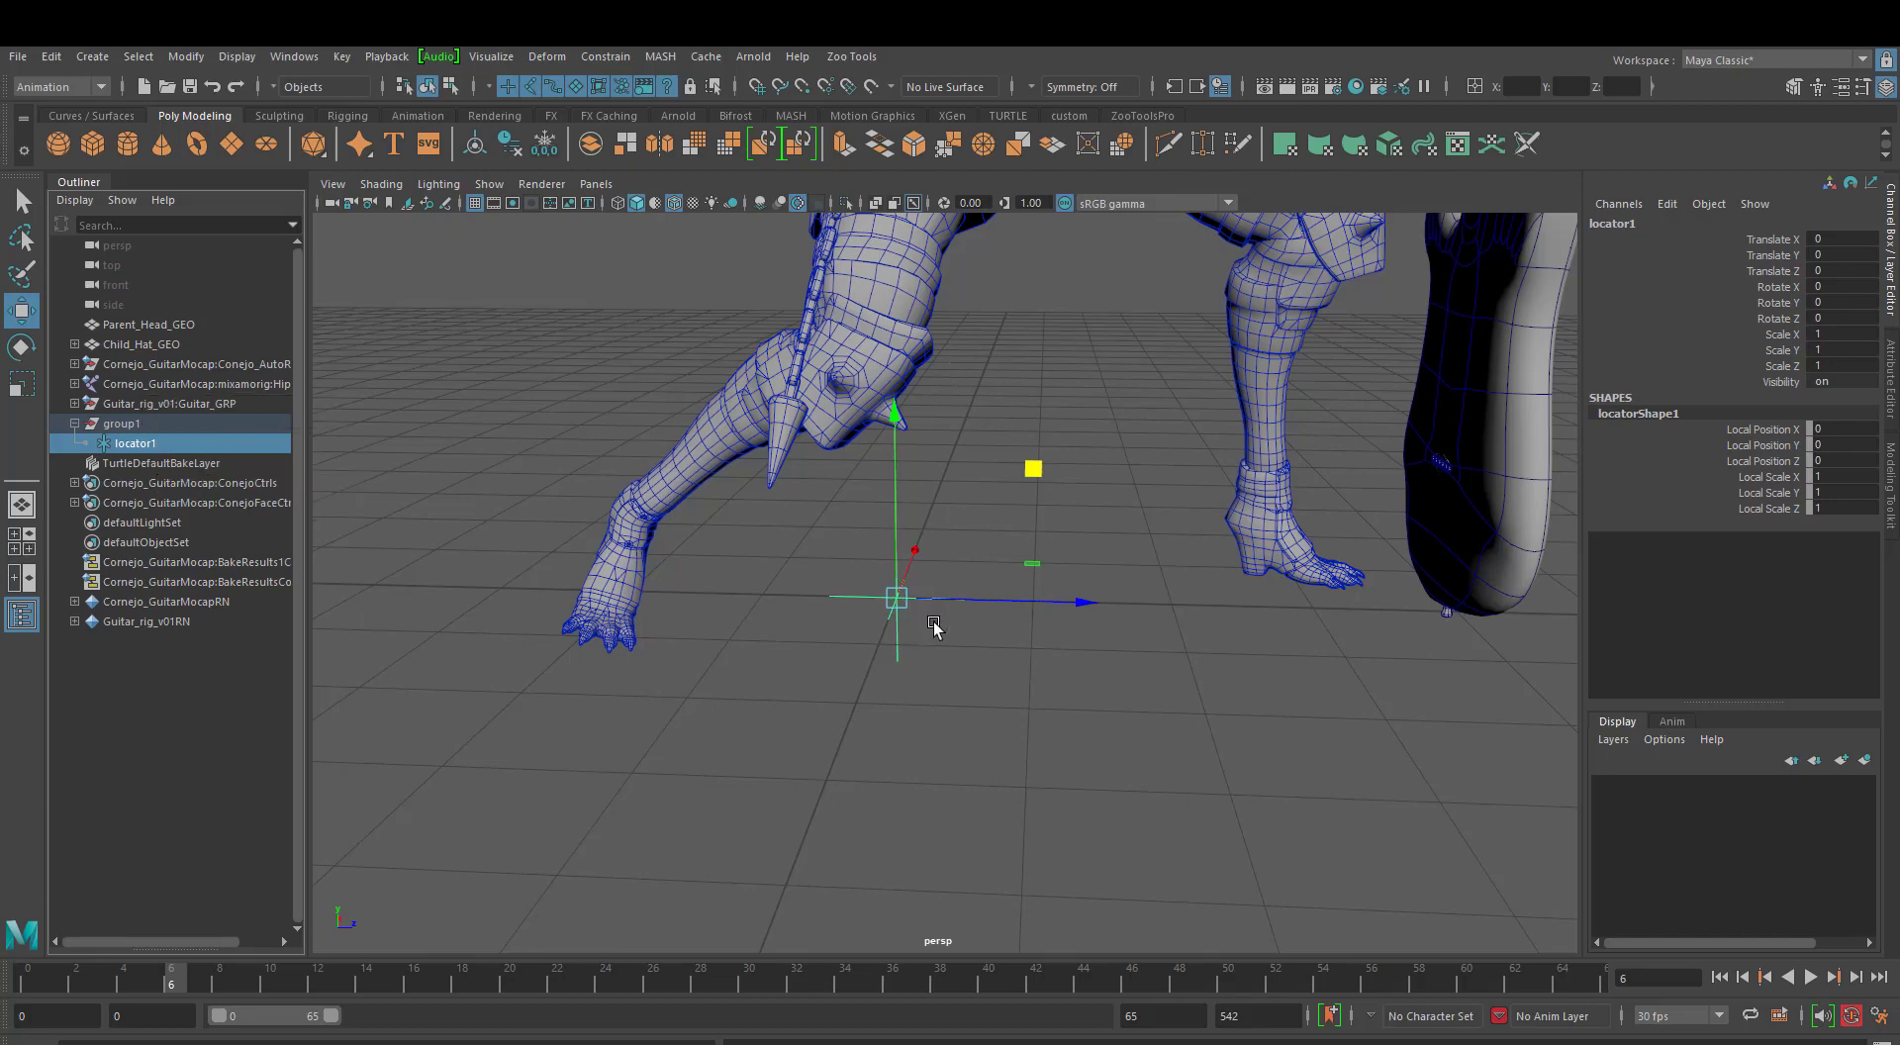
Move the locator to about Translate Z 2.915 and compare its channel values with those of its parent group.
{"action": "left_click_drag", "start_coordinate": [1014, 605], "coordinate": [1215, 644]}
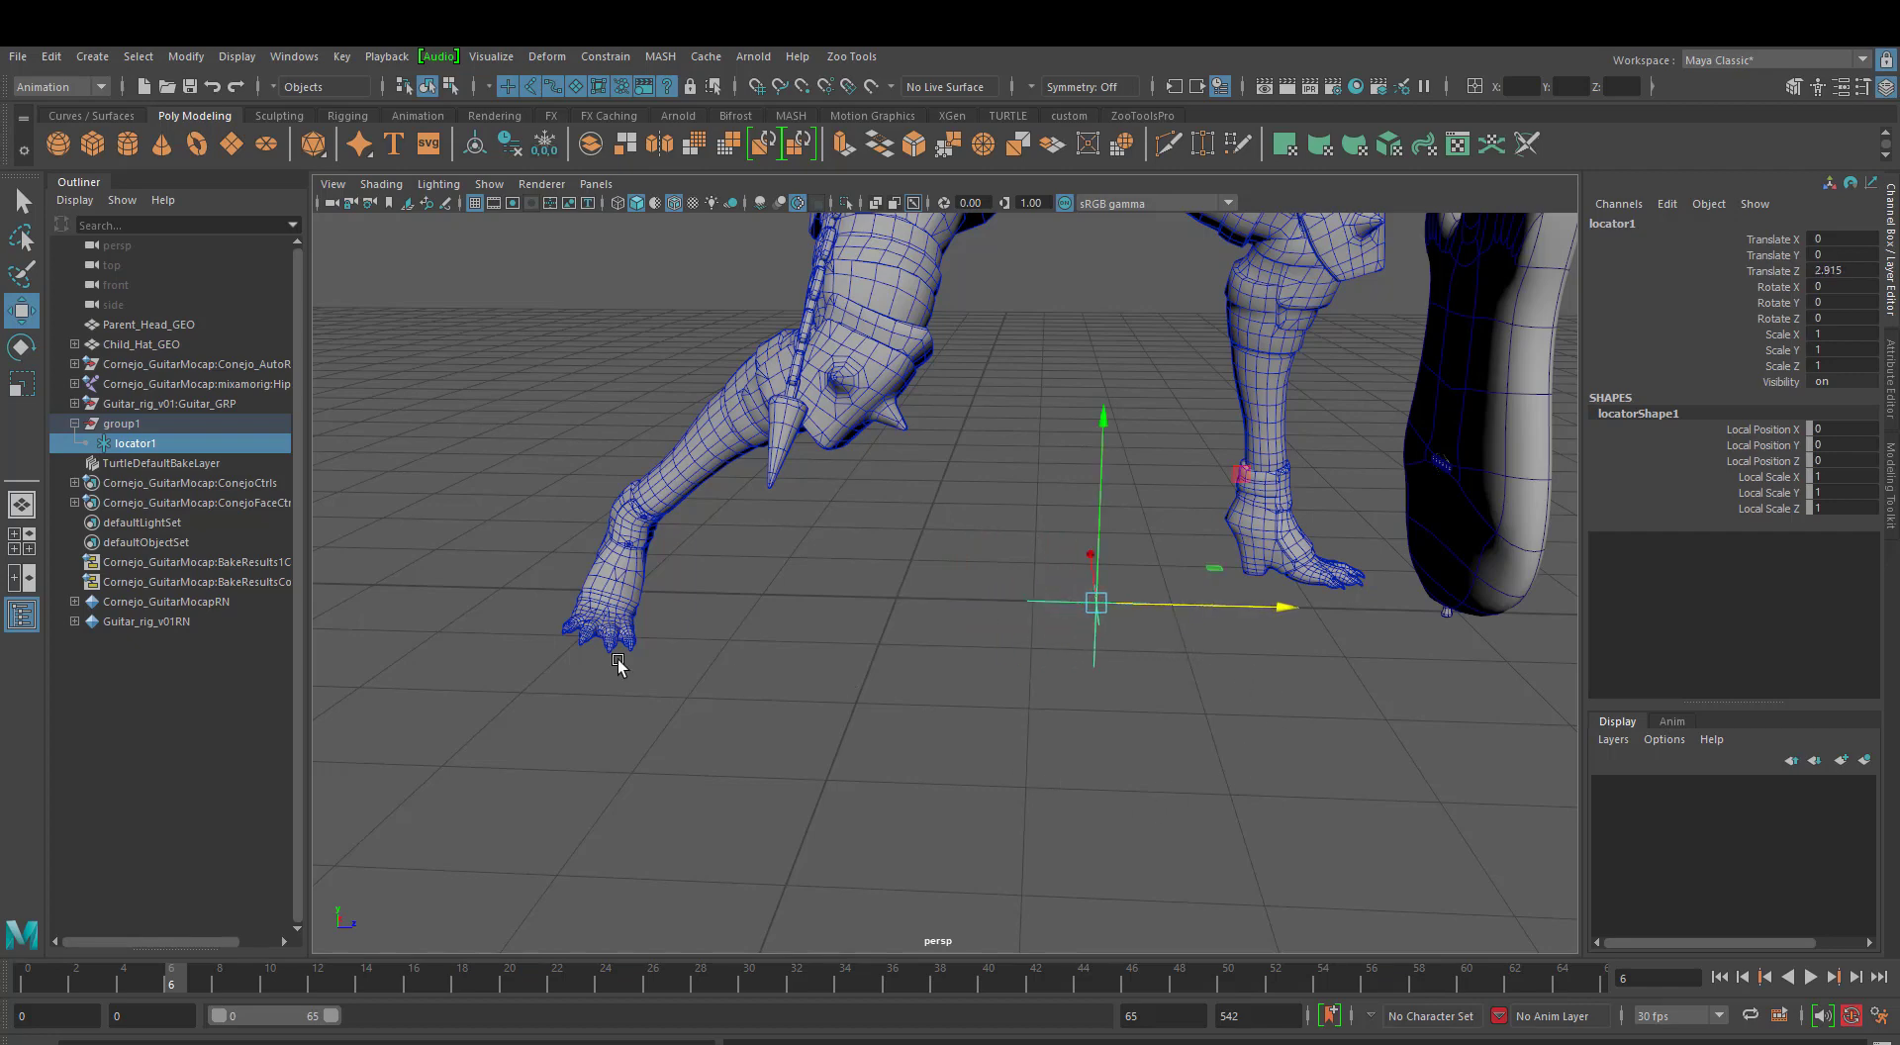
{"action": "left_click", "coordinate": [135, 424]}
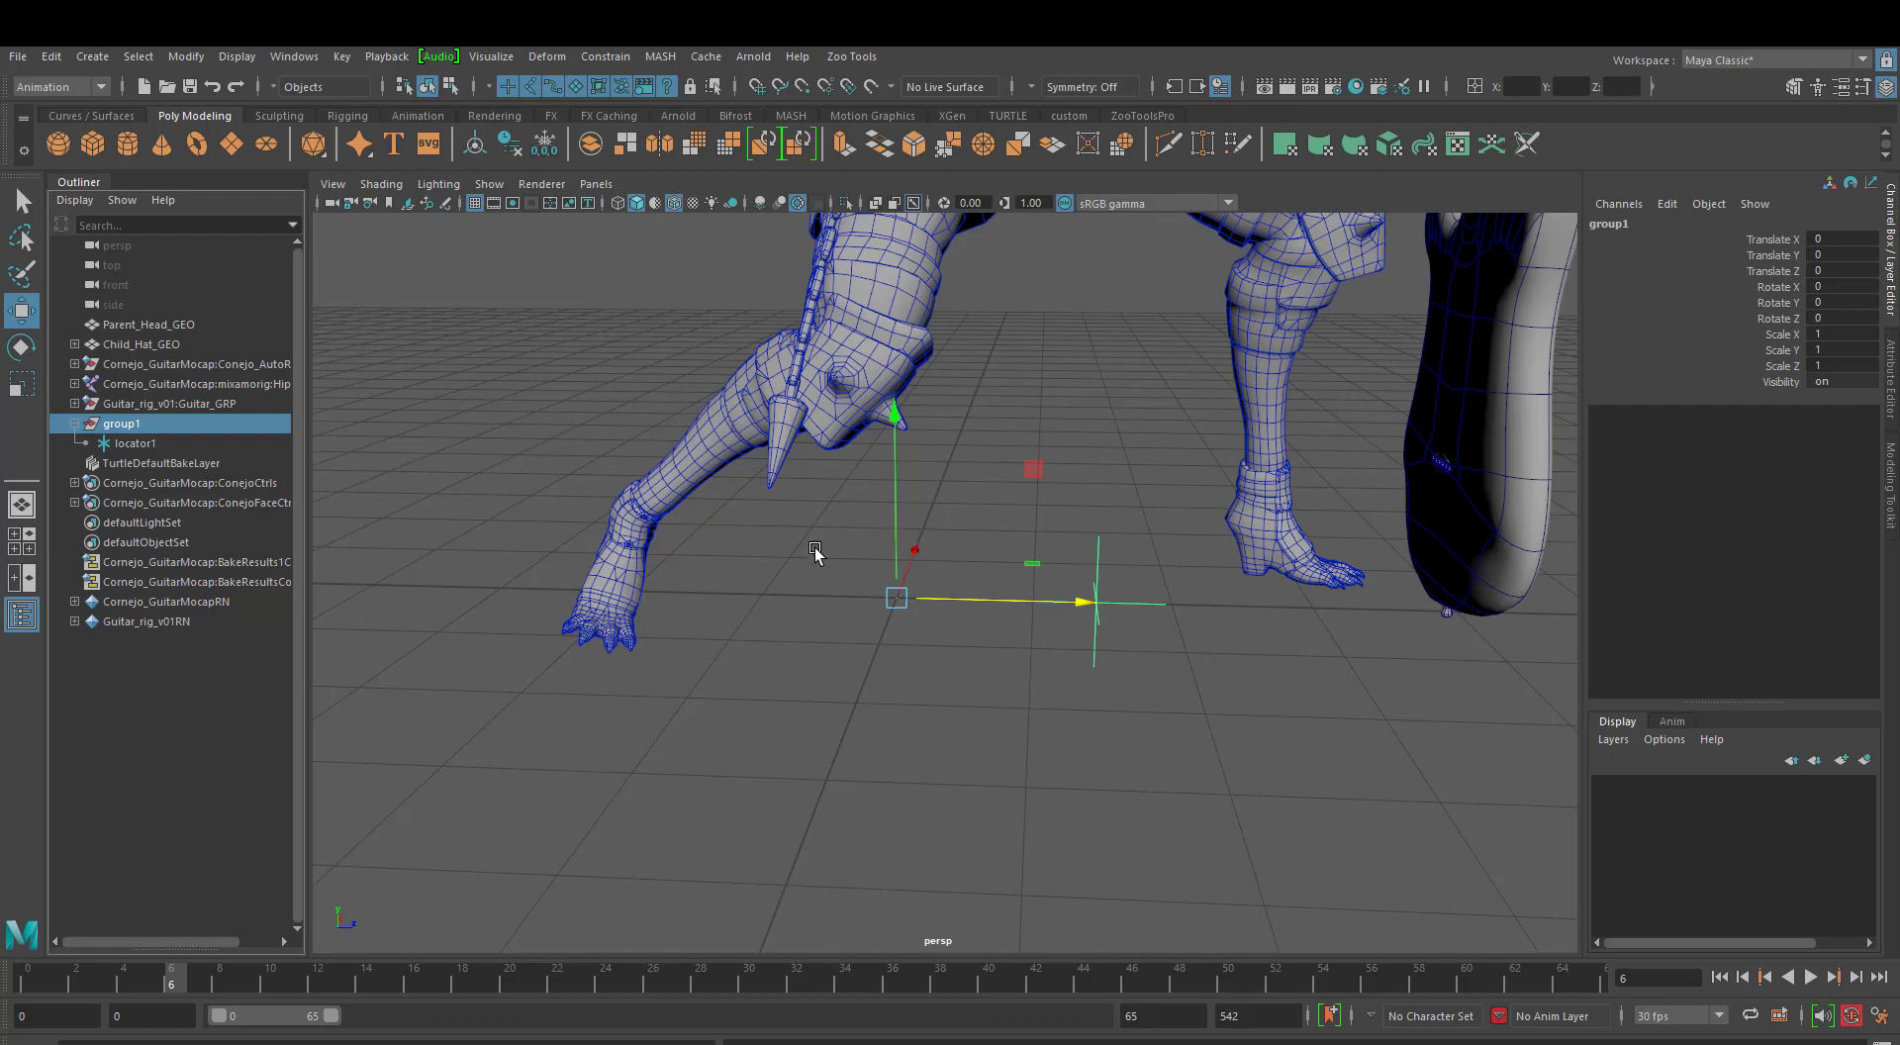
{"action": "mouse_move", "coordinate": [655, 673]}
{"action": "right_mouse_down", "text": "alt"}
{"action": "mouse_move", "coordinate": [1349, 712]}
{"action": "mouse_move", "coordinate": [1696, 692]}
{"action": "mouse_move", "coordinate": [885, 699]}
{"action": "mouse_move", "coordinate": [869, 716]}
{"action": "right_mouse_up", "text": "alt"}
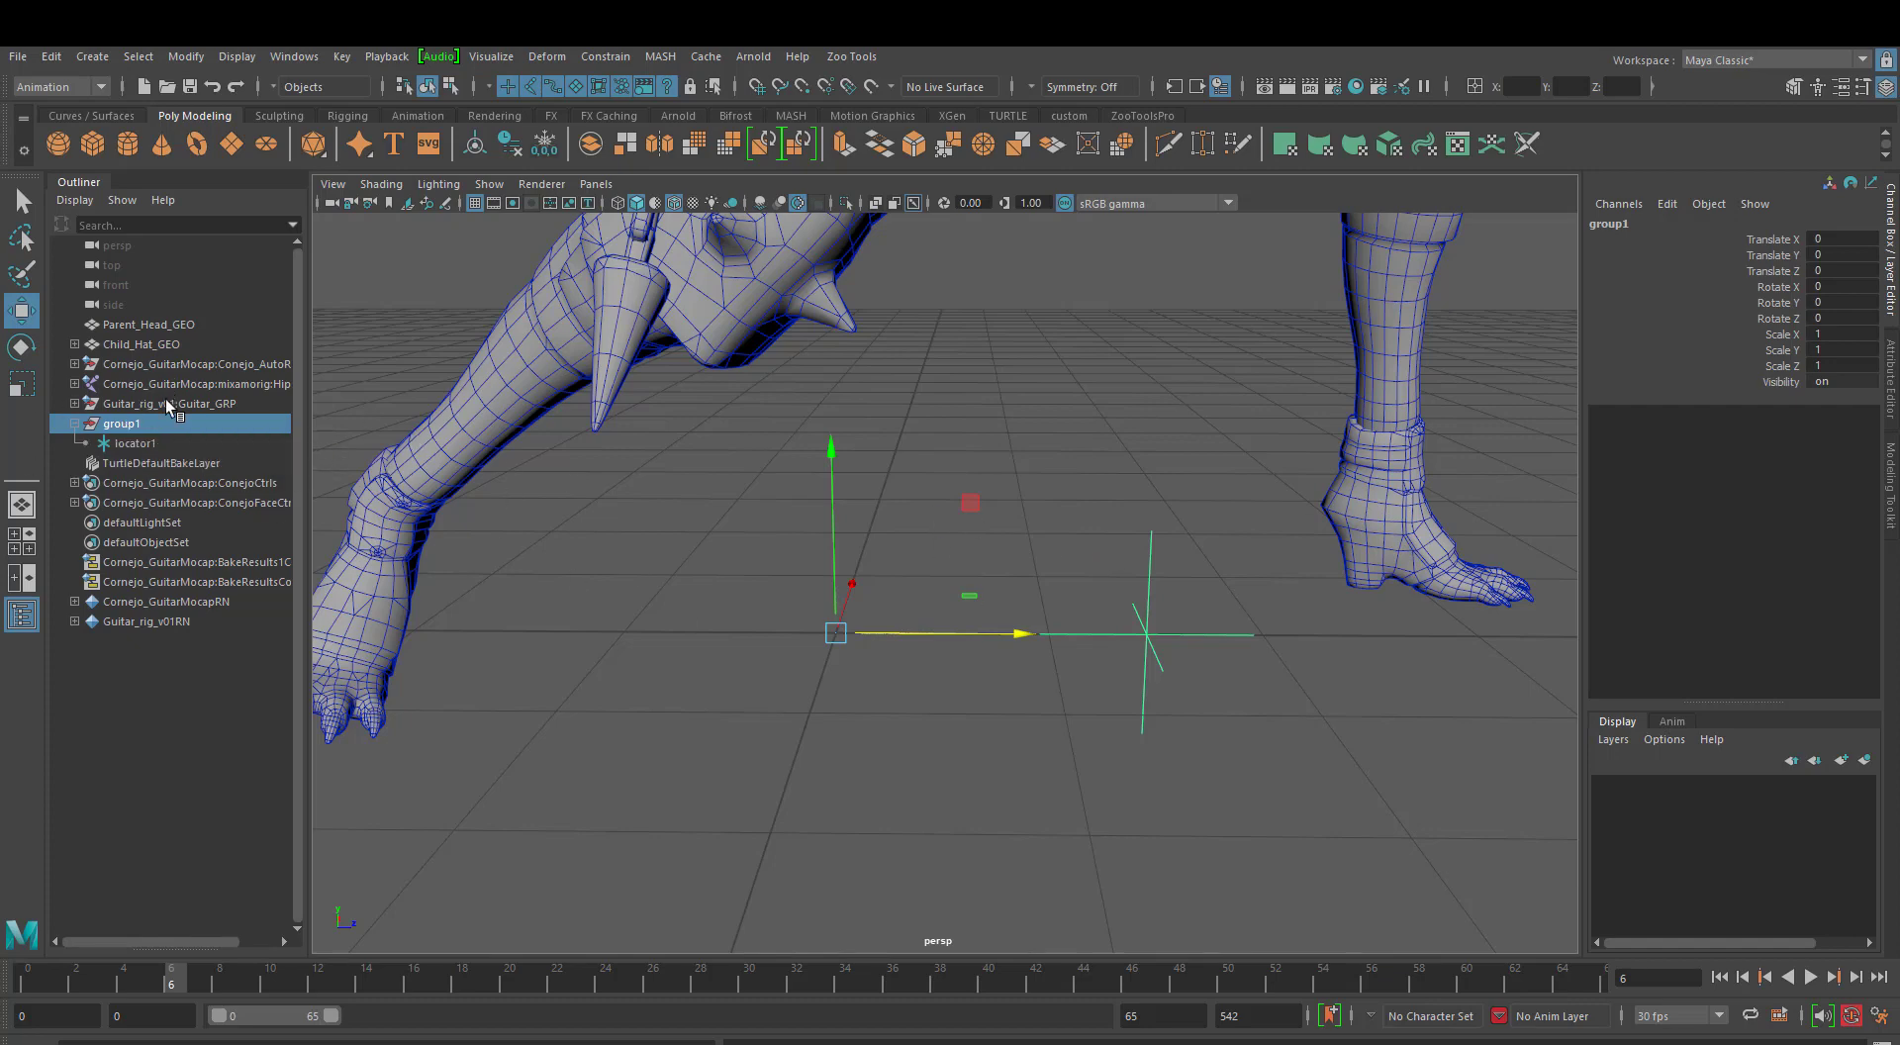
{"action": "left_click", "coordinate": [137, 444]}
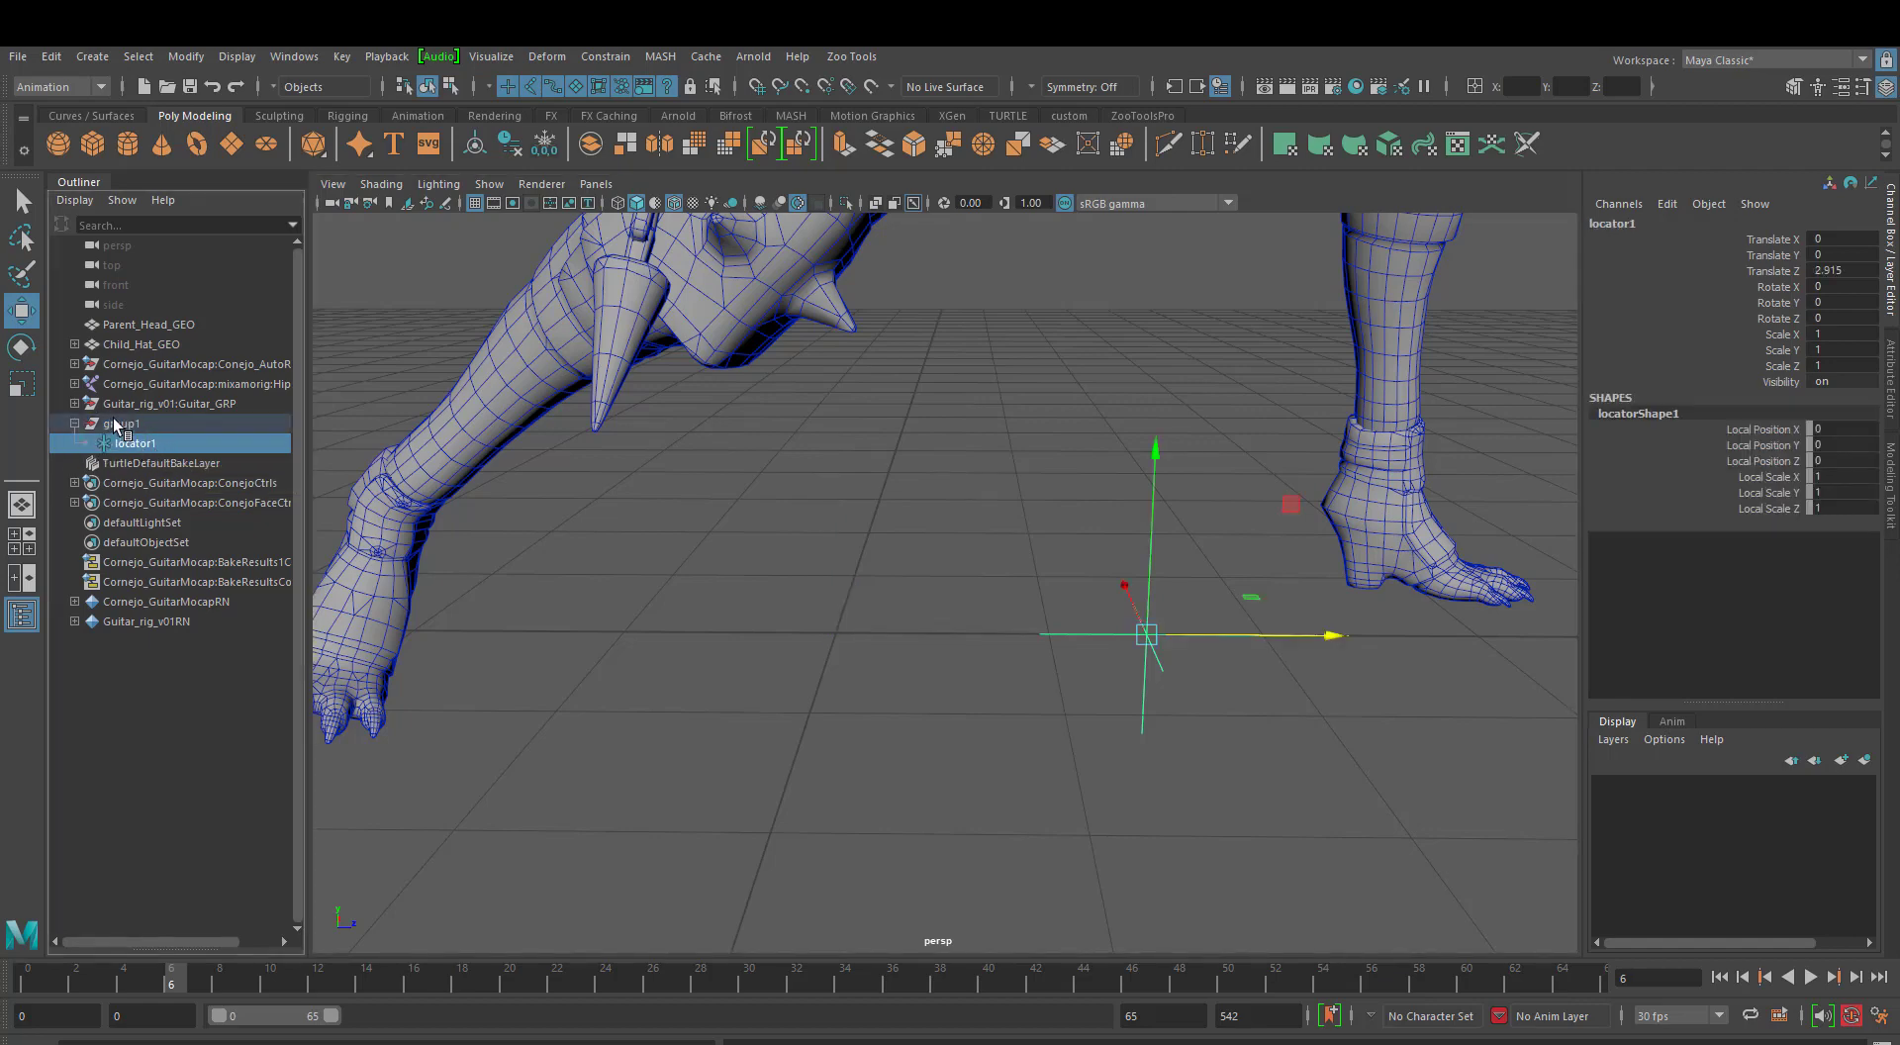
{"action": "left_click", "coordinate": [141, 425]}
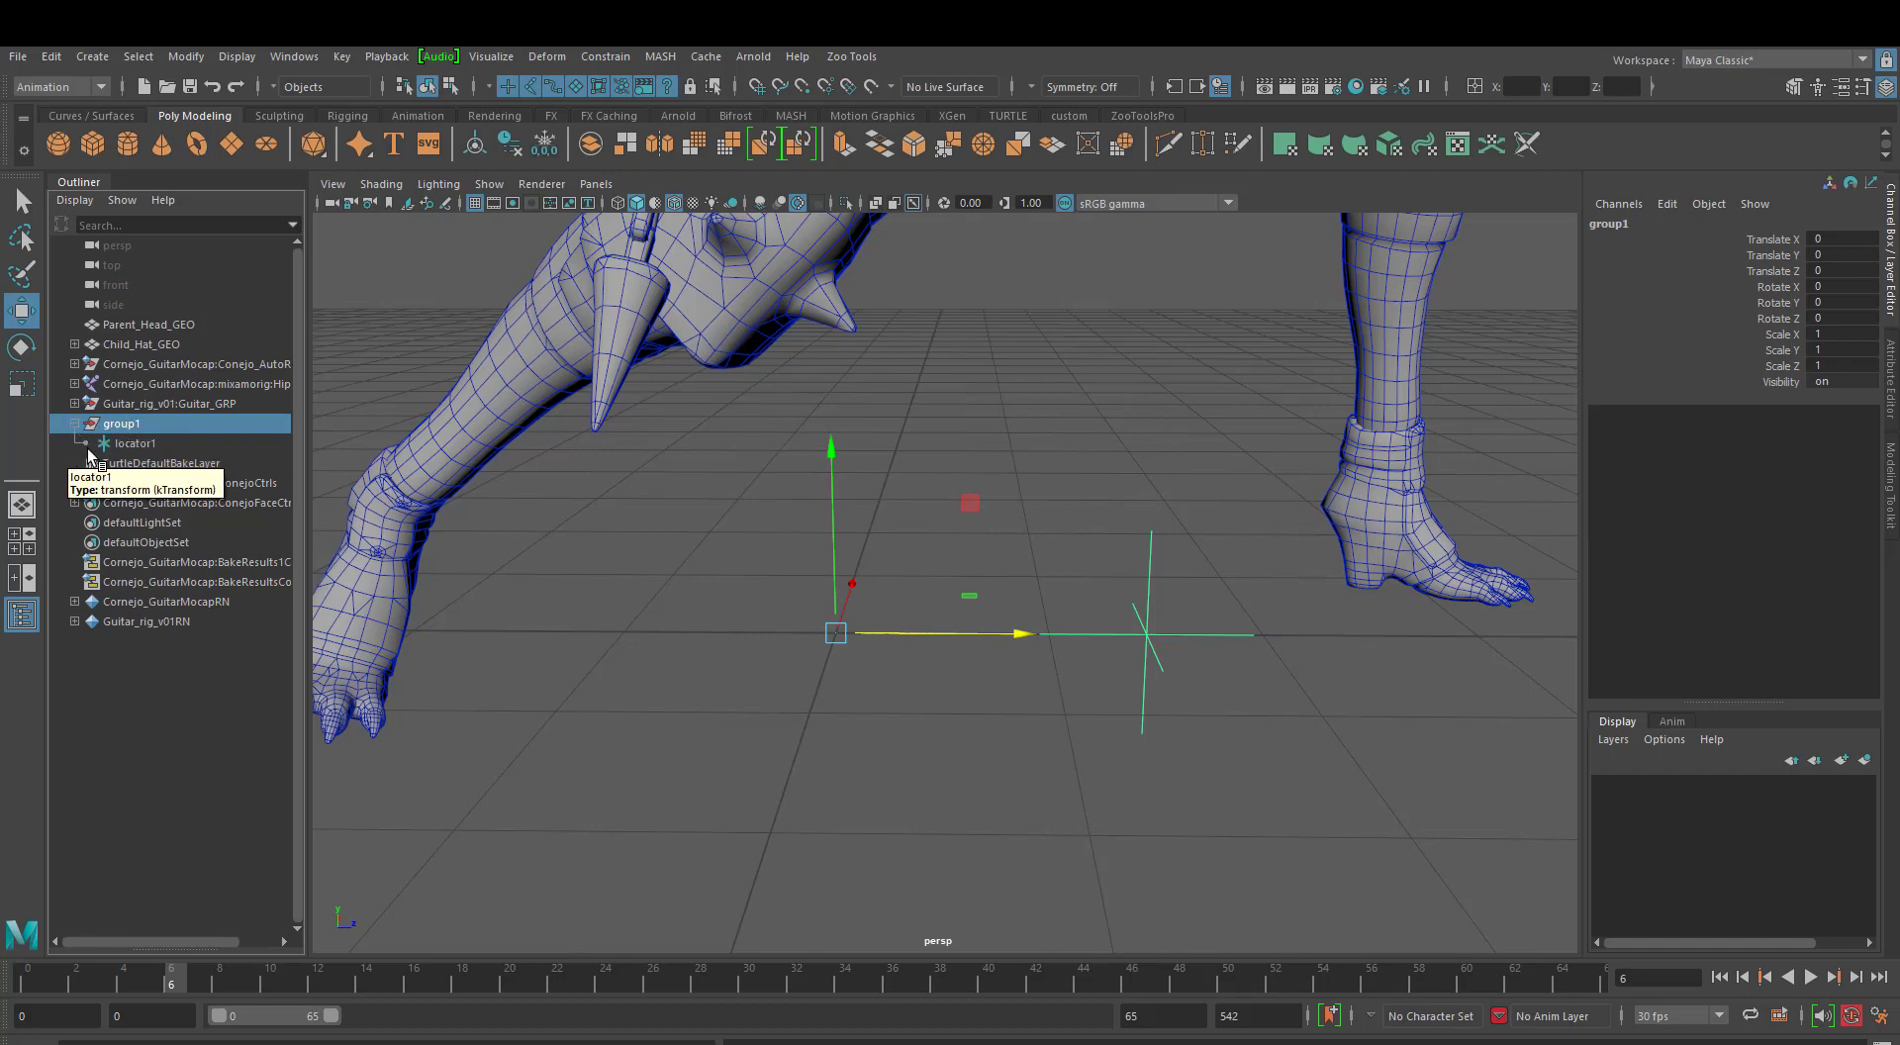
{"action": "left_click", "coordinate": [134, 444]}
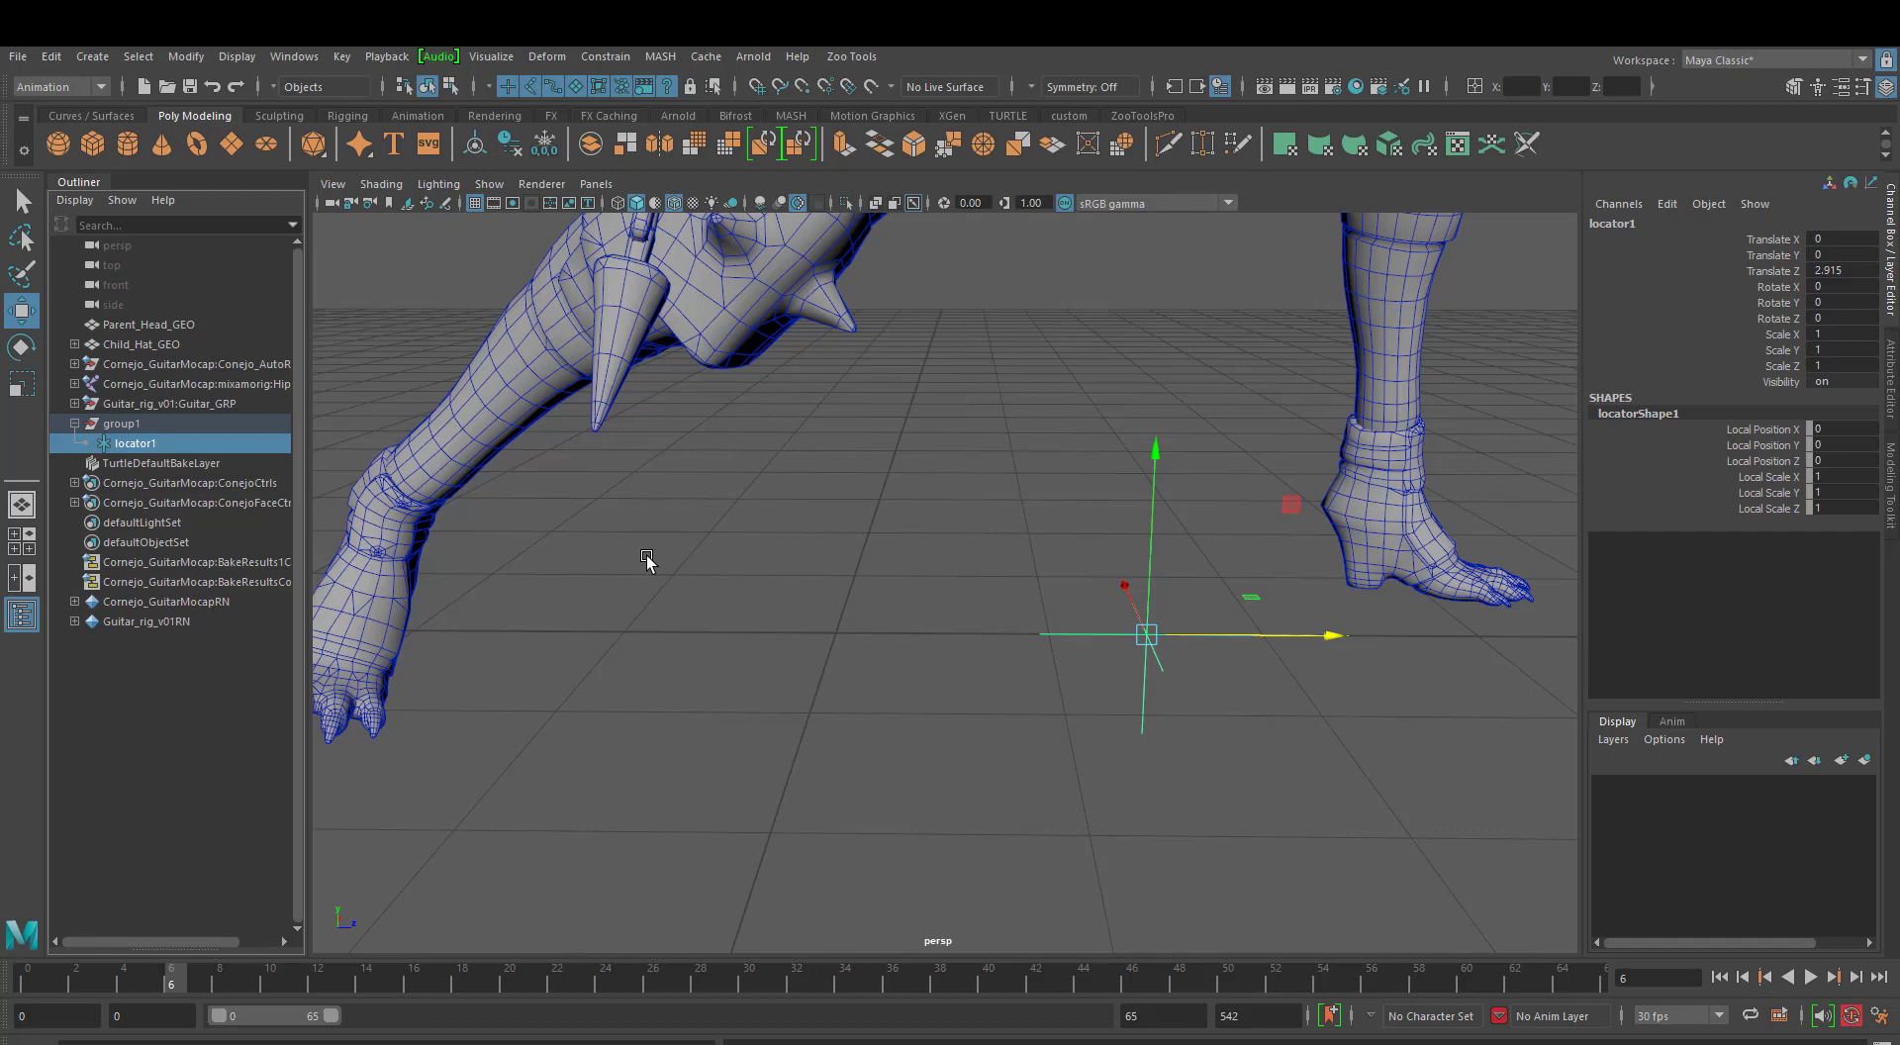
{"action": "left_click", "coordinate": [119, 424]}
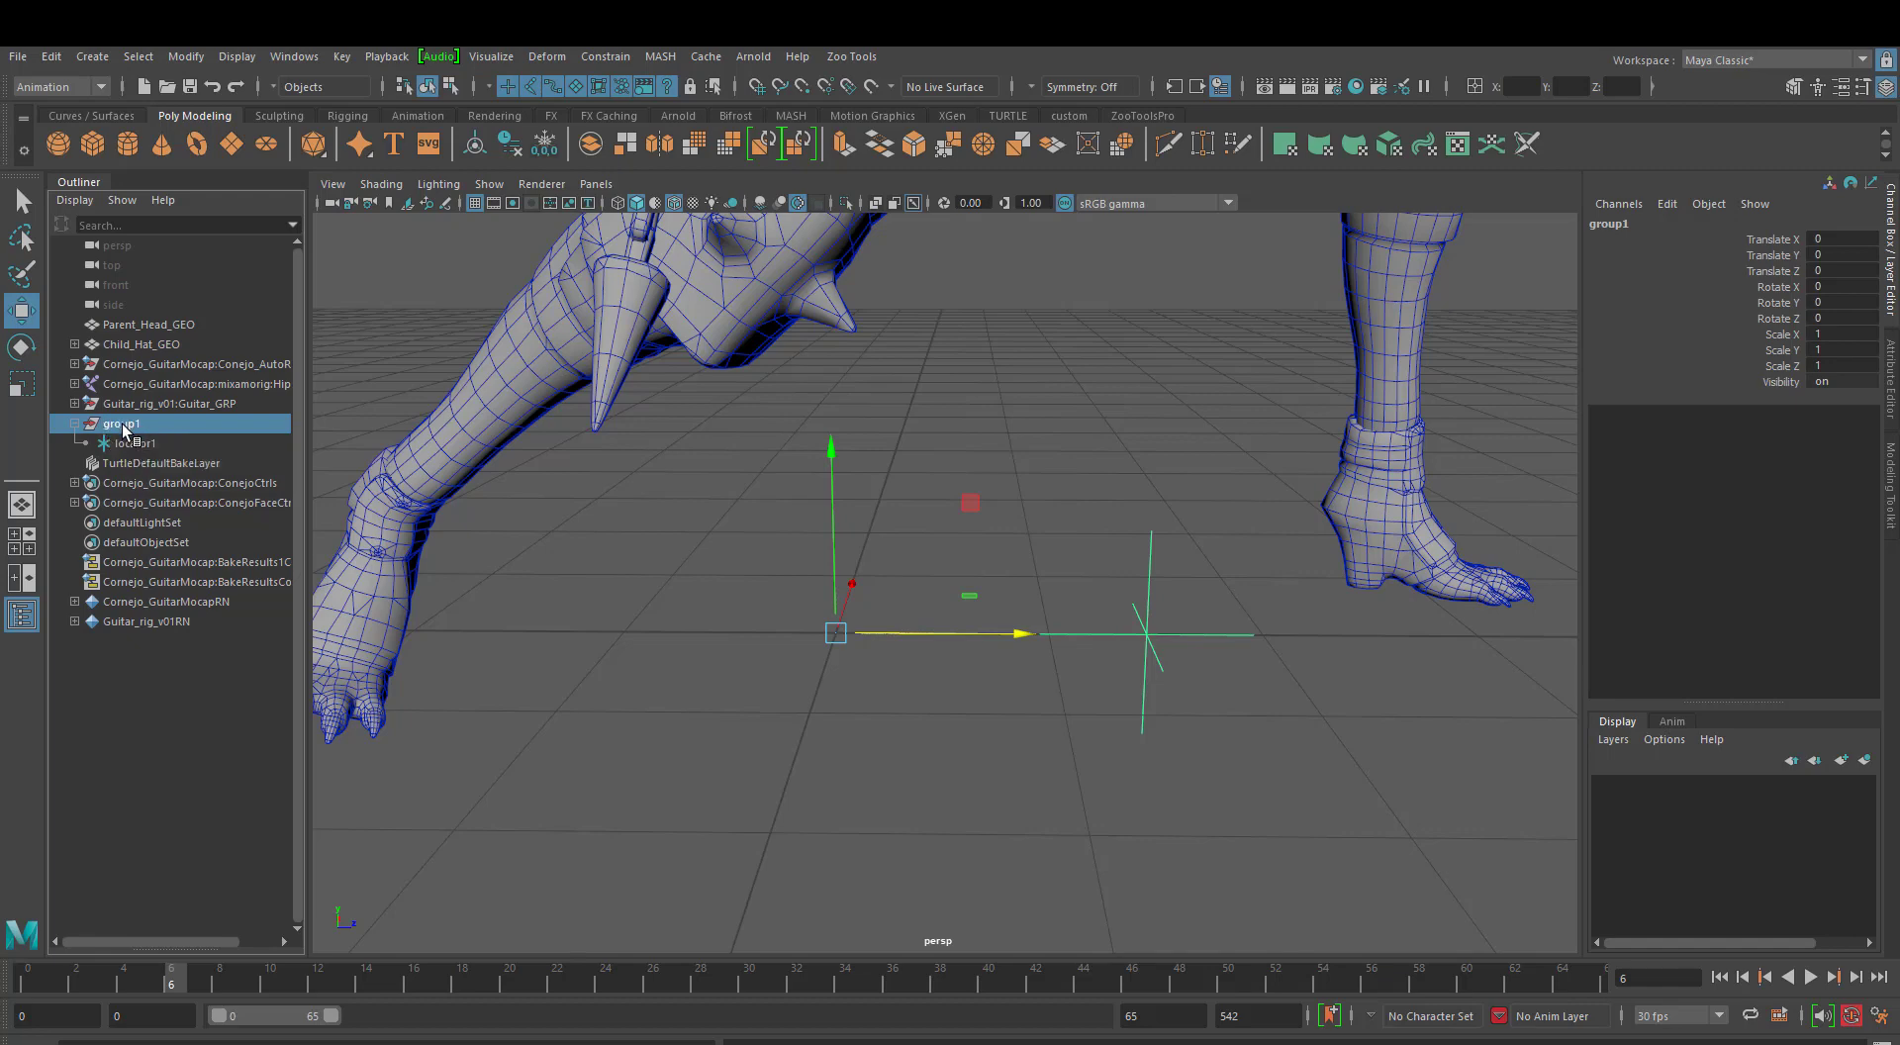
{"action": "left_click", "coordinate": [137, 444]}
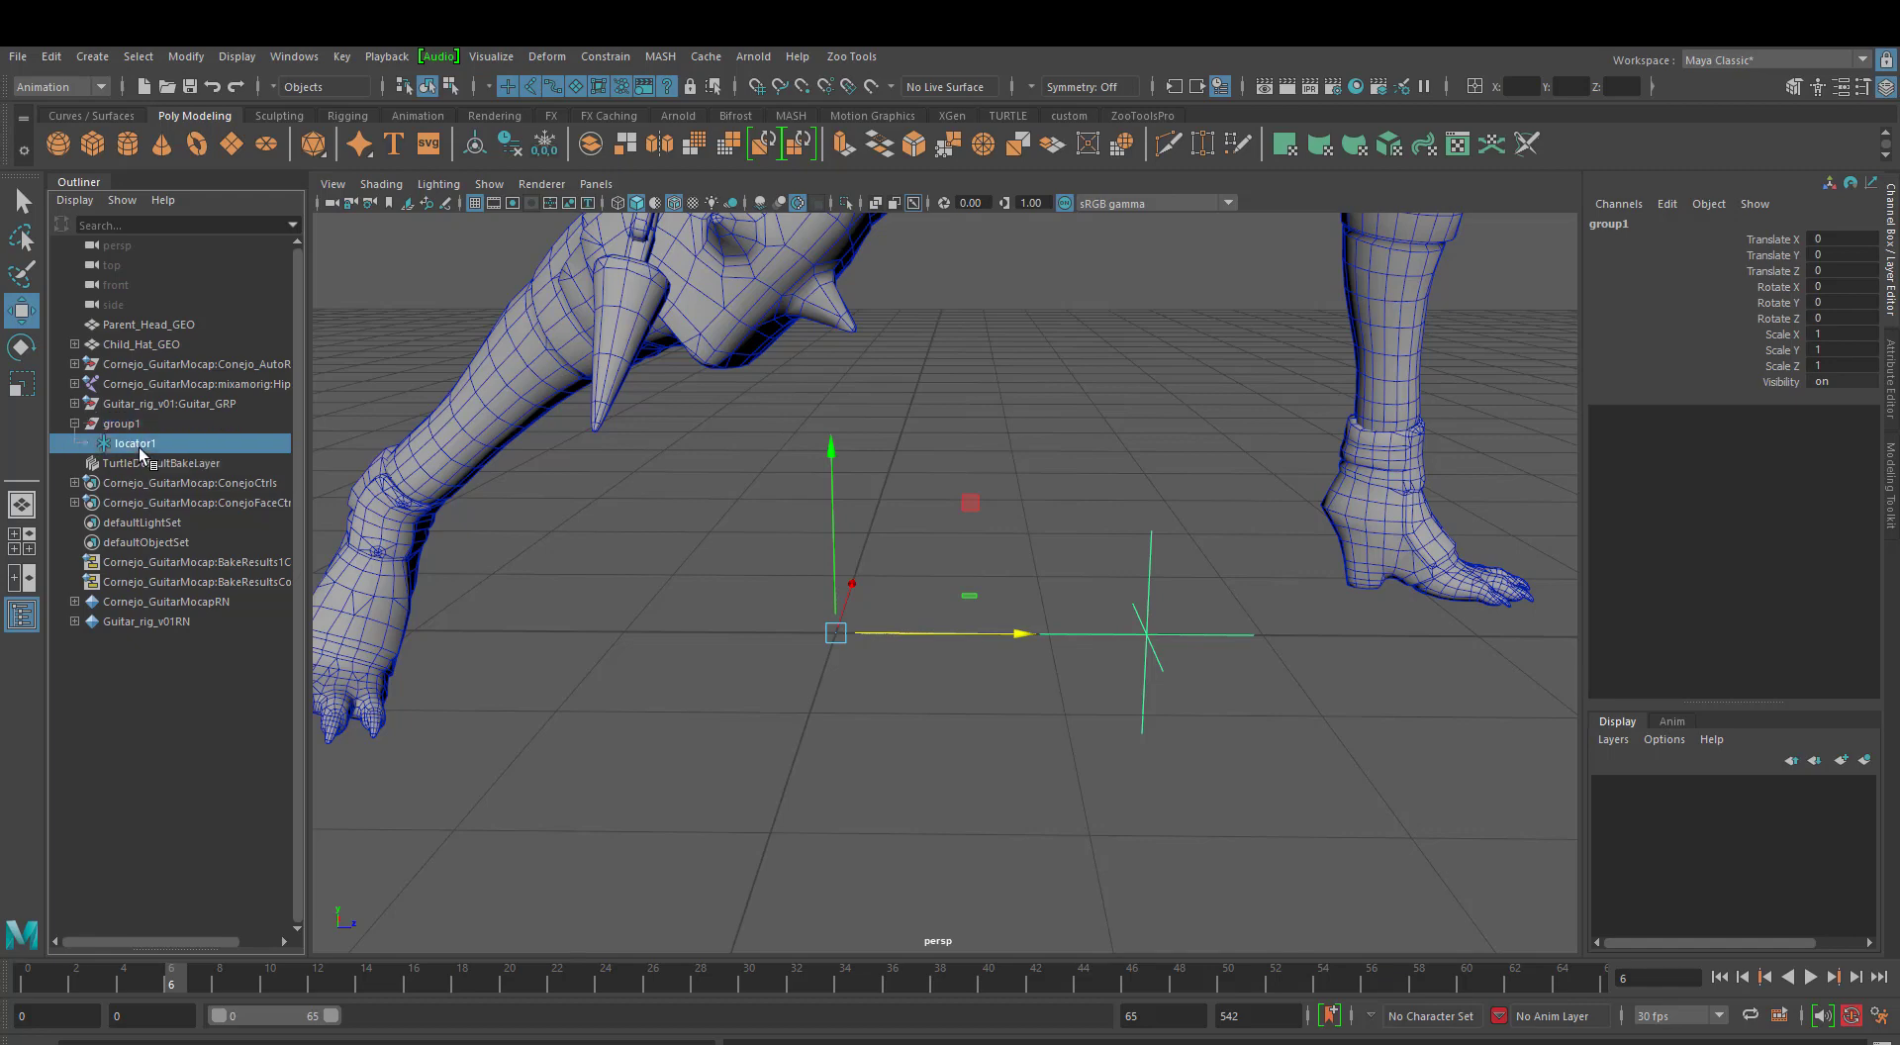
{"action": "left_click", "coordinate": [132, 422]}
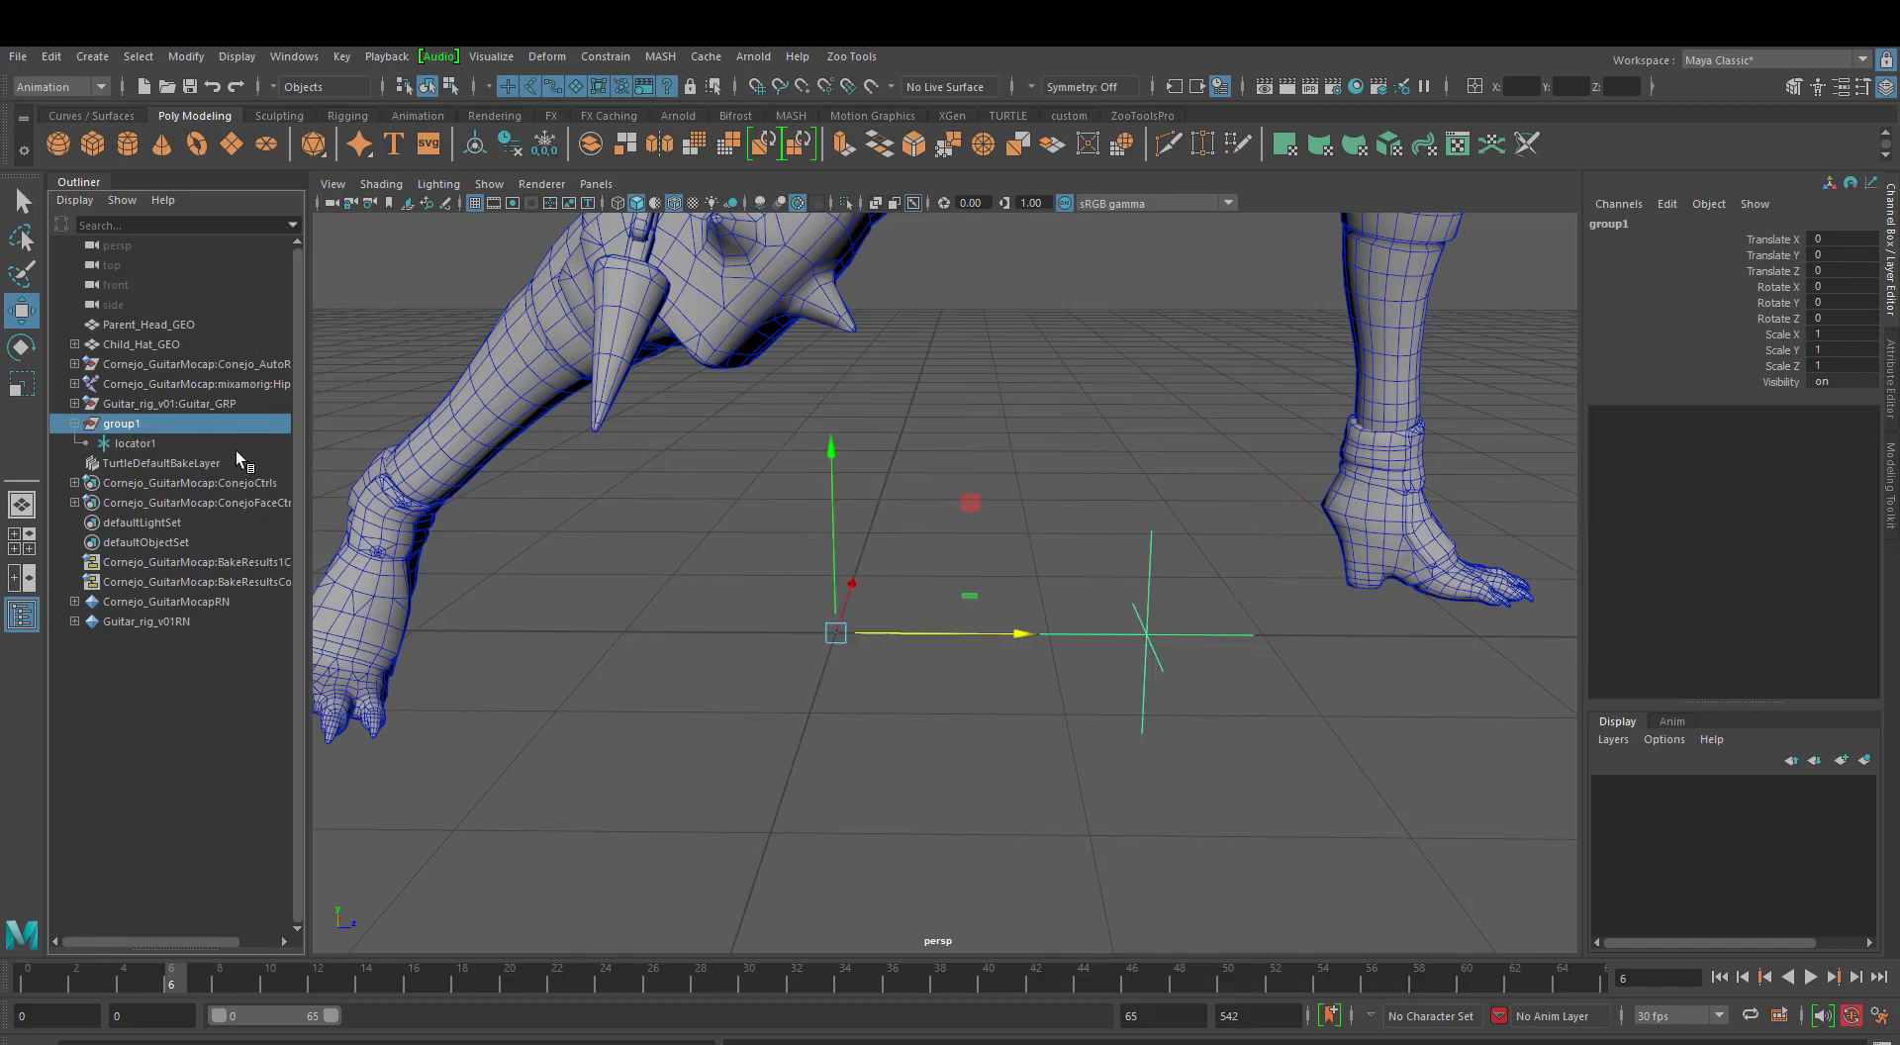
Move and rotate the locator's parent group to about Translate Y 0.748, Rotate X -9.856, Rotate Y -12.2 and Rotate Z 19.143.
{"action": "left_click_drag", "start_coordinate": [970, 503], "coordinate": [924, 661]}
{"action": "key", "text": "e"}
{"action": "key", "text": "r"}
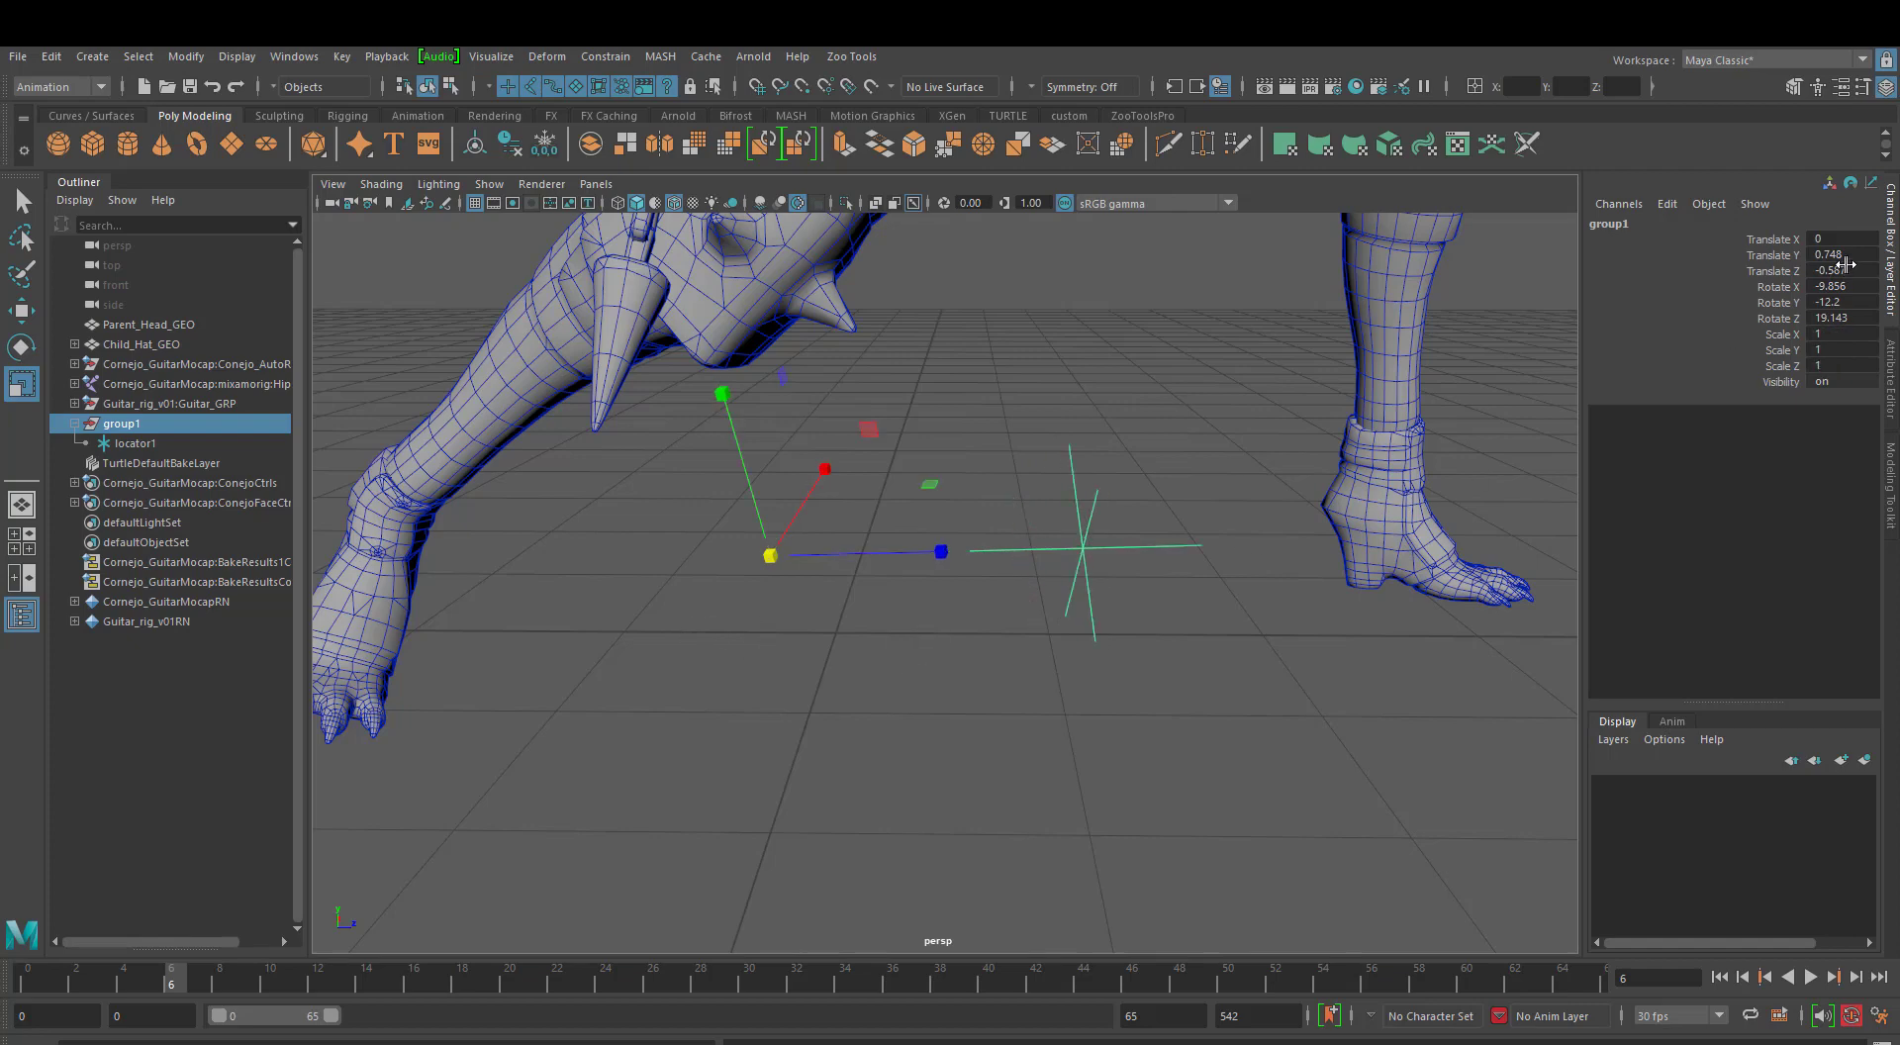
Reset the parent group's Translate Y, Translate Z and all Rotate channels to 0, and deselect it.
{"action": "left_click_drag", "start_coordinate": [1840, 255], "coordinate": [1840, 318]}
{"action": "type", "text": "0"}
{"action": "key", "text": "Return"}
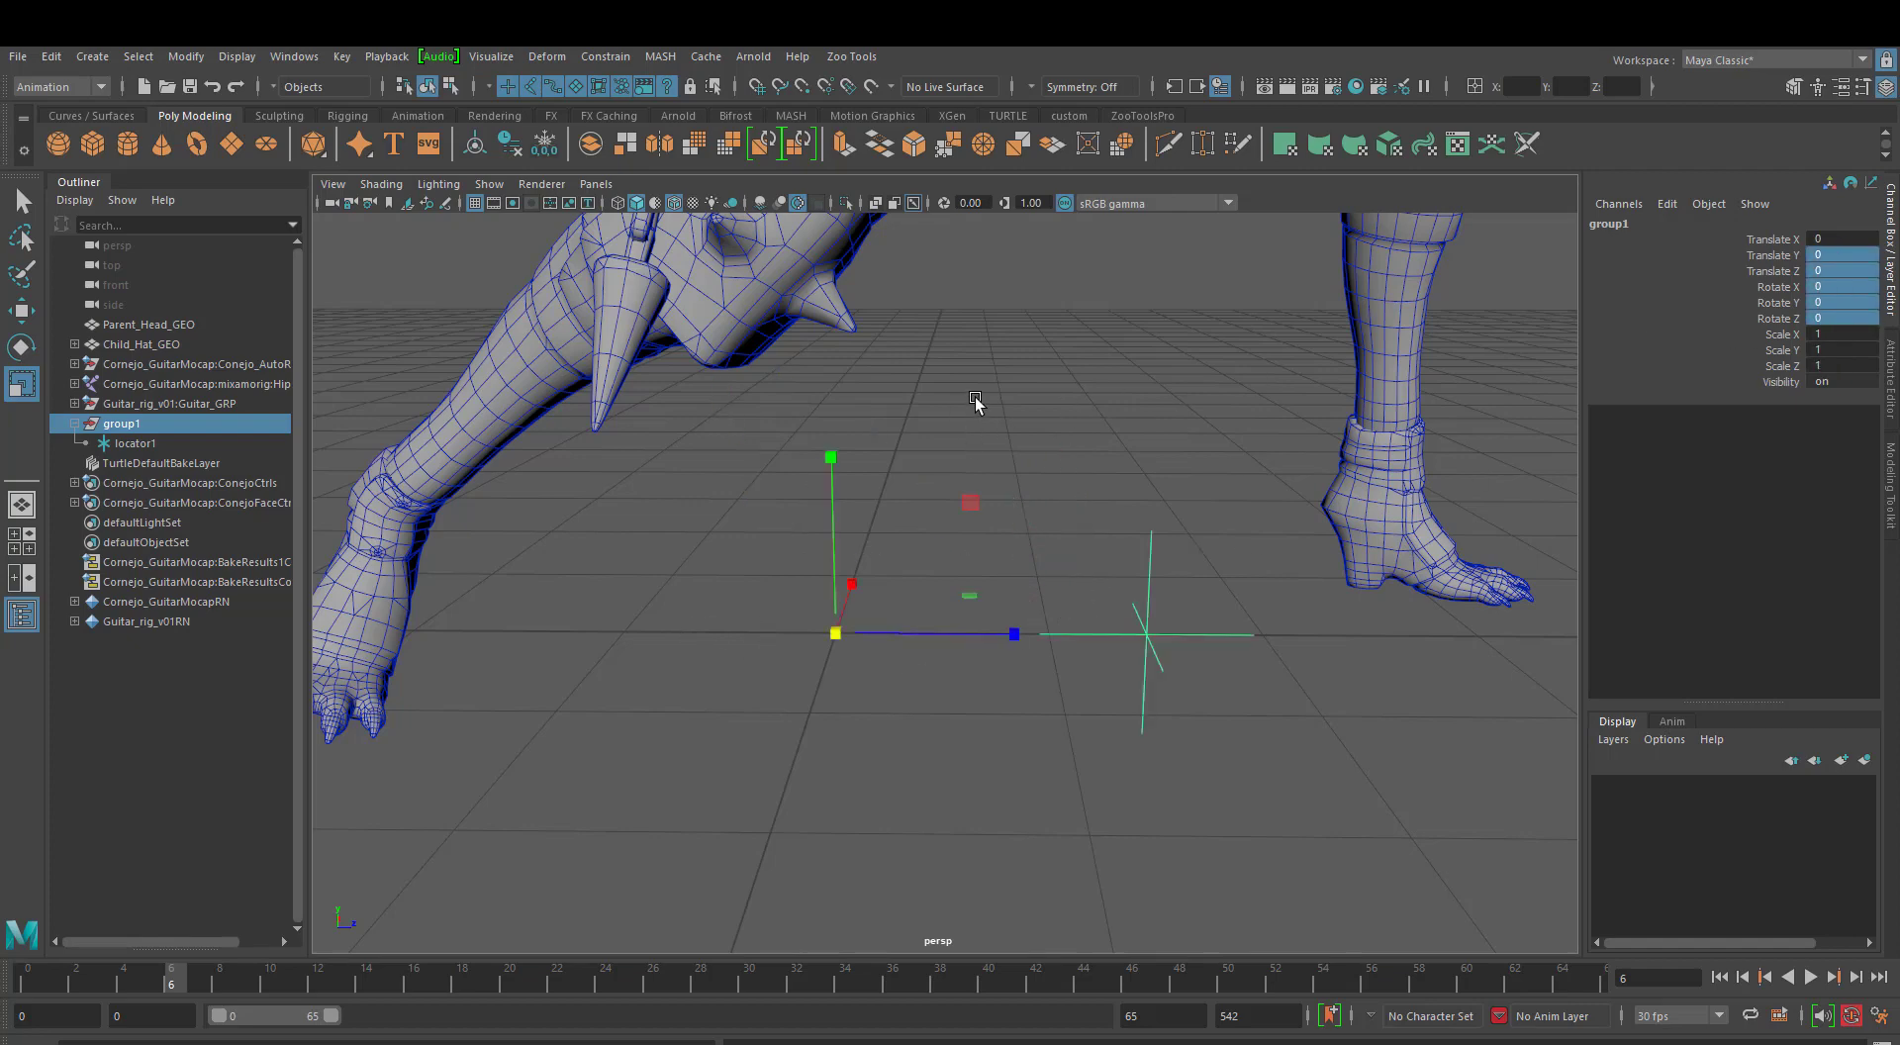
{"action": "left_click", "coordinate": [977, 398]}
Move the locator to about Translate Y 2.6 and Translate Z 2.98, and check the parent group's channels.
{"action": "left_click", "coordinate": [140, 441]}
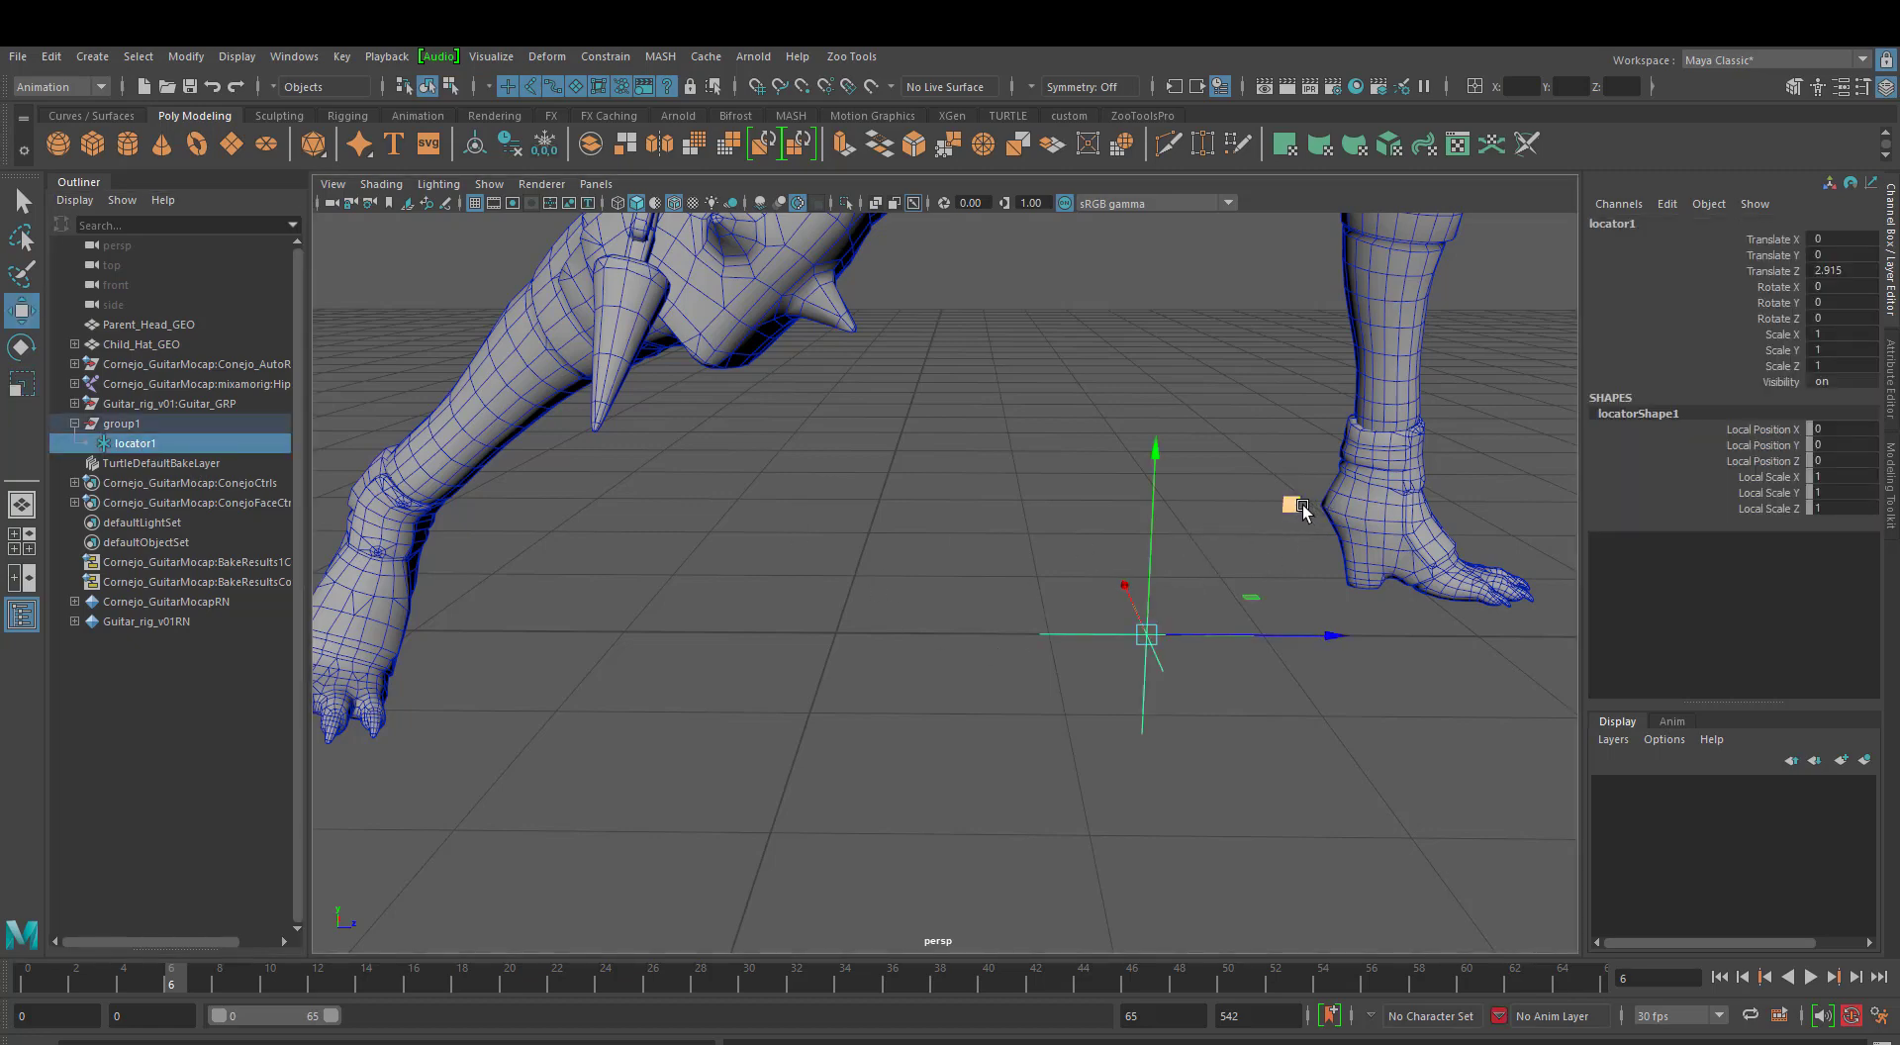
{"action": "key", "text": "w"}
{"action": "middle_click_drag", "start_coordinate": [1288, 502], "coordinate": [1313, 227]}
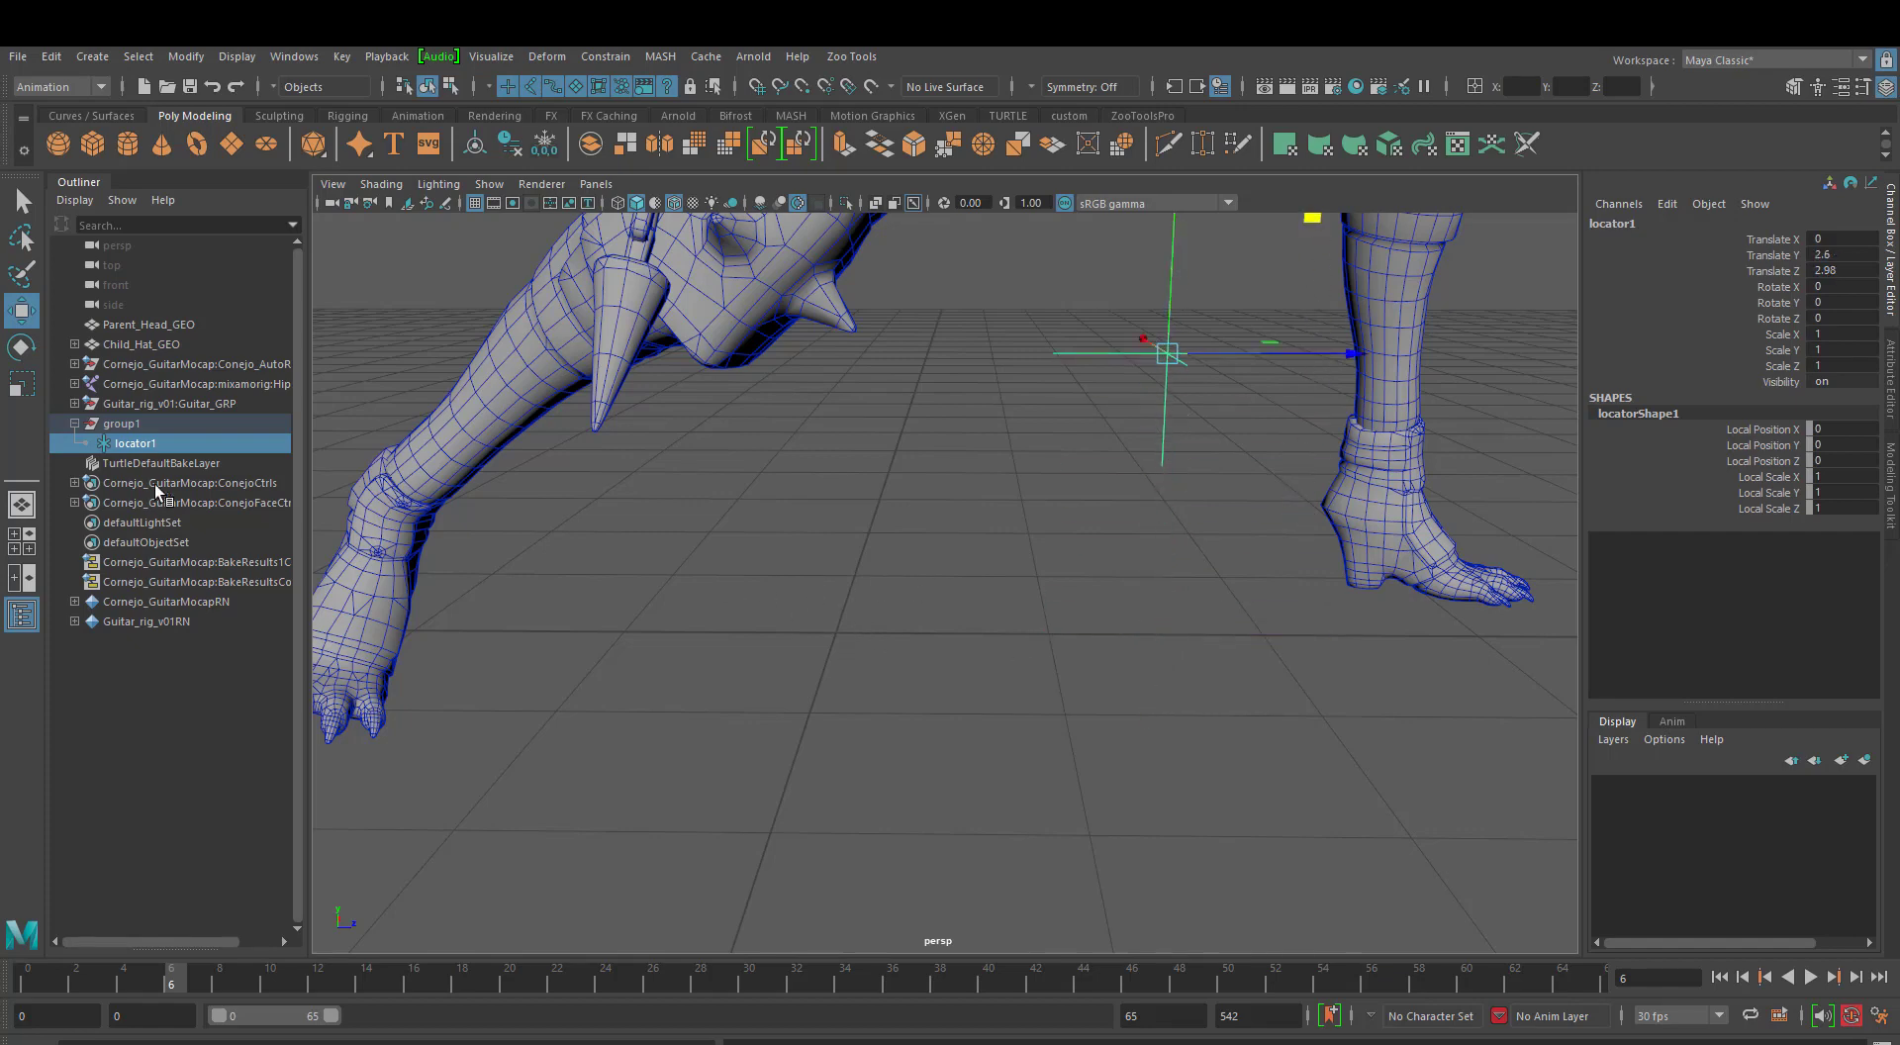
{"action": "left_click", "coordinate": [144, 426]}
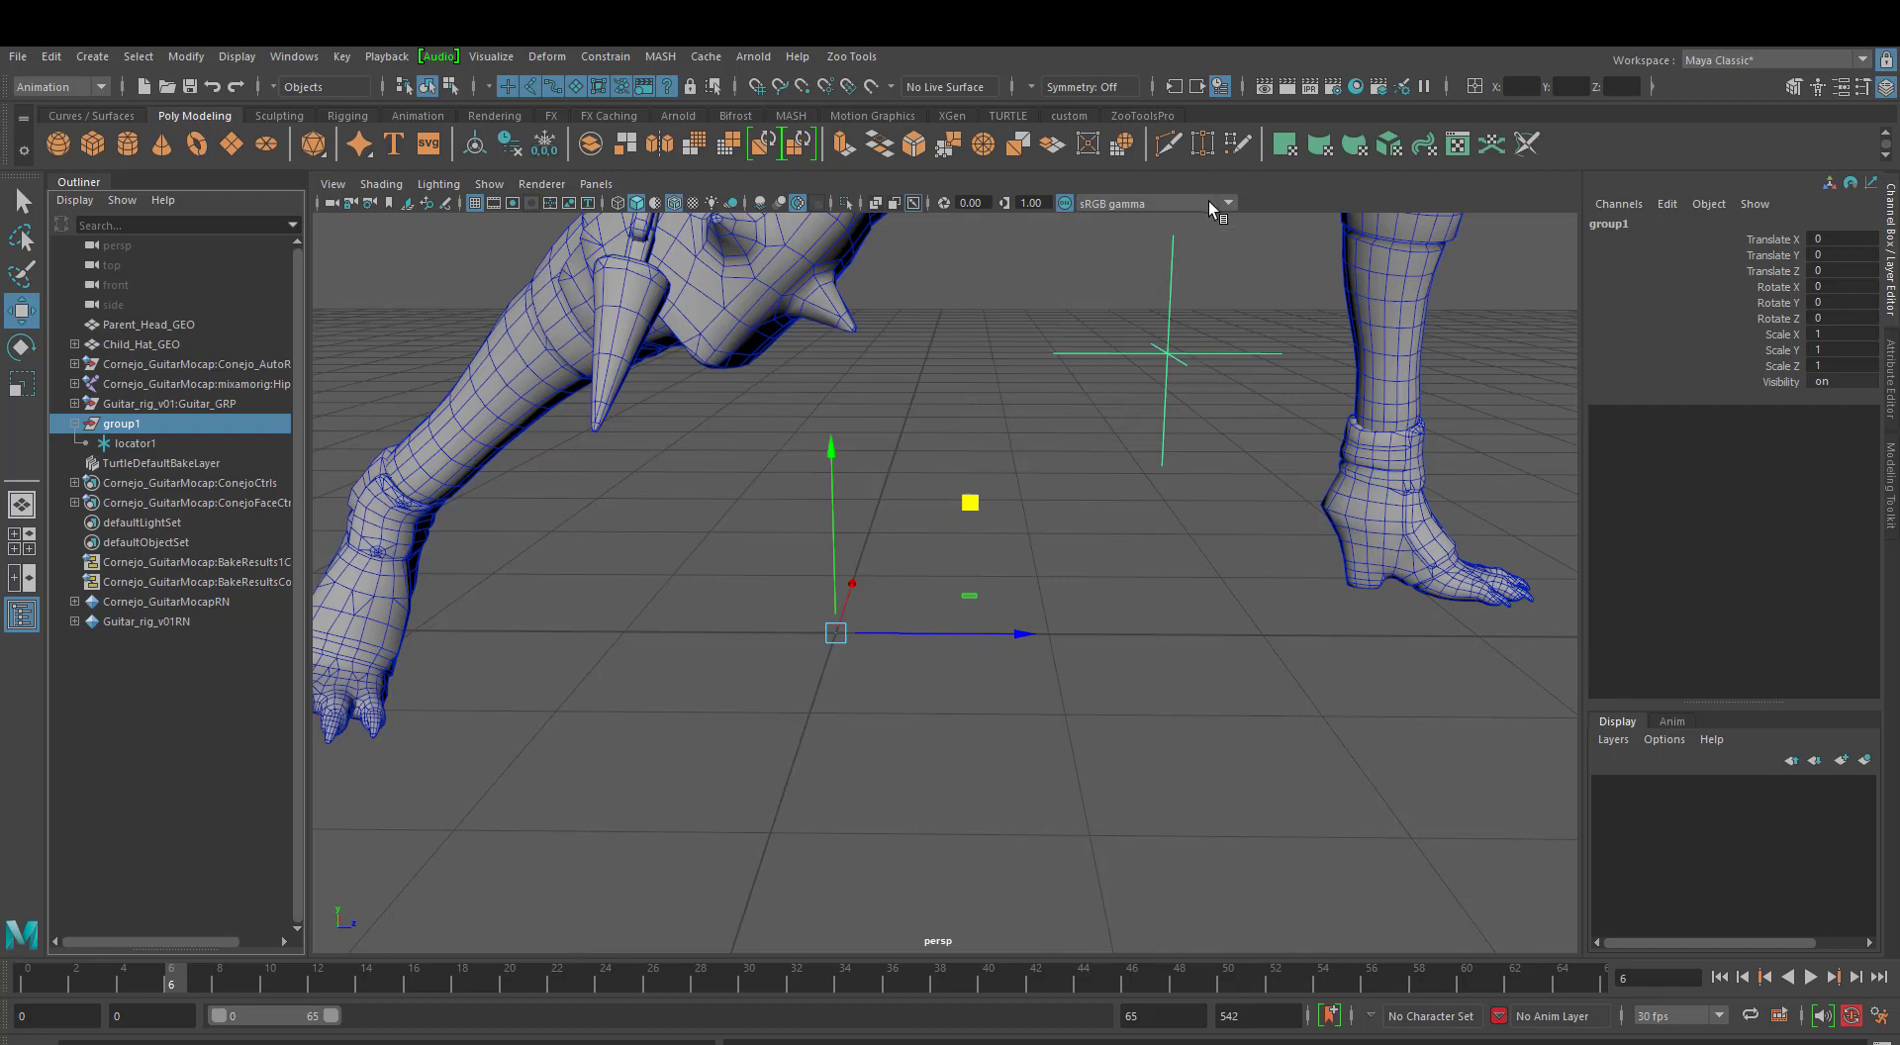
Scale the locator uniformly to about 0.207, rotate it to about 27.315, 30.897, -50.01, and check the parent group's channels.
{"action": "middle_click_drag", "start_coordinate": [1040, 373], "coordinate": [1008, 432], "text": "alt"}
{"action": "left_click_drag", "start_coordinate": [1091, 364], "coordinate": [1209, 457]}
{"action": "key", "text": "r"}
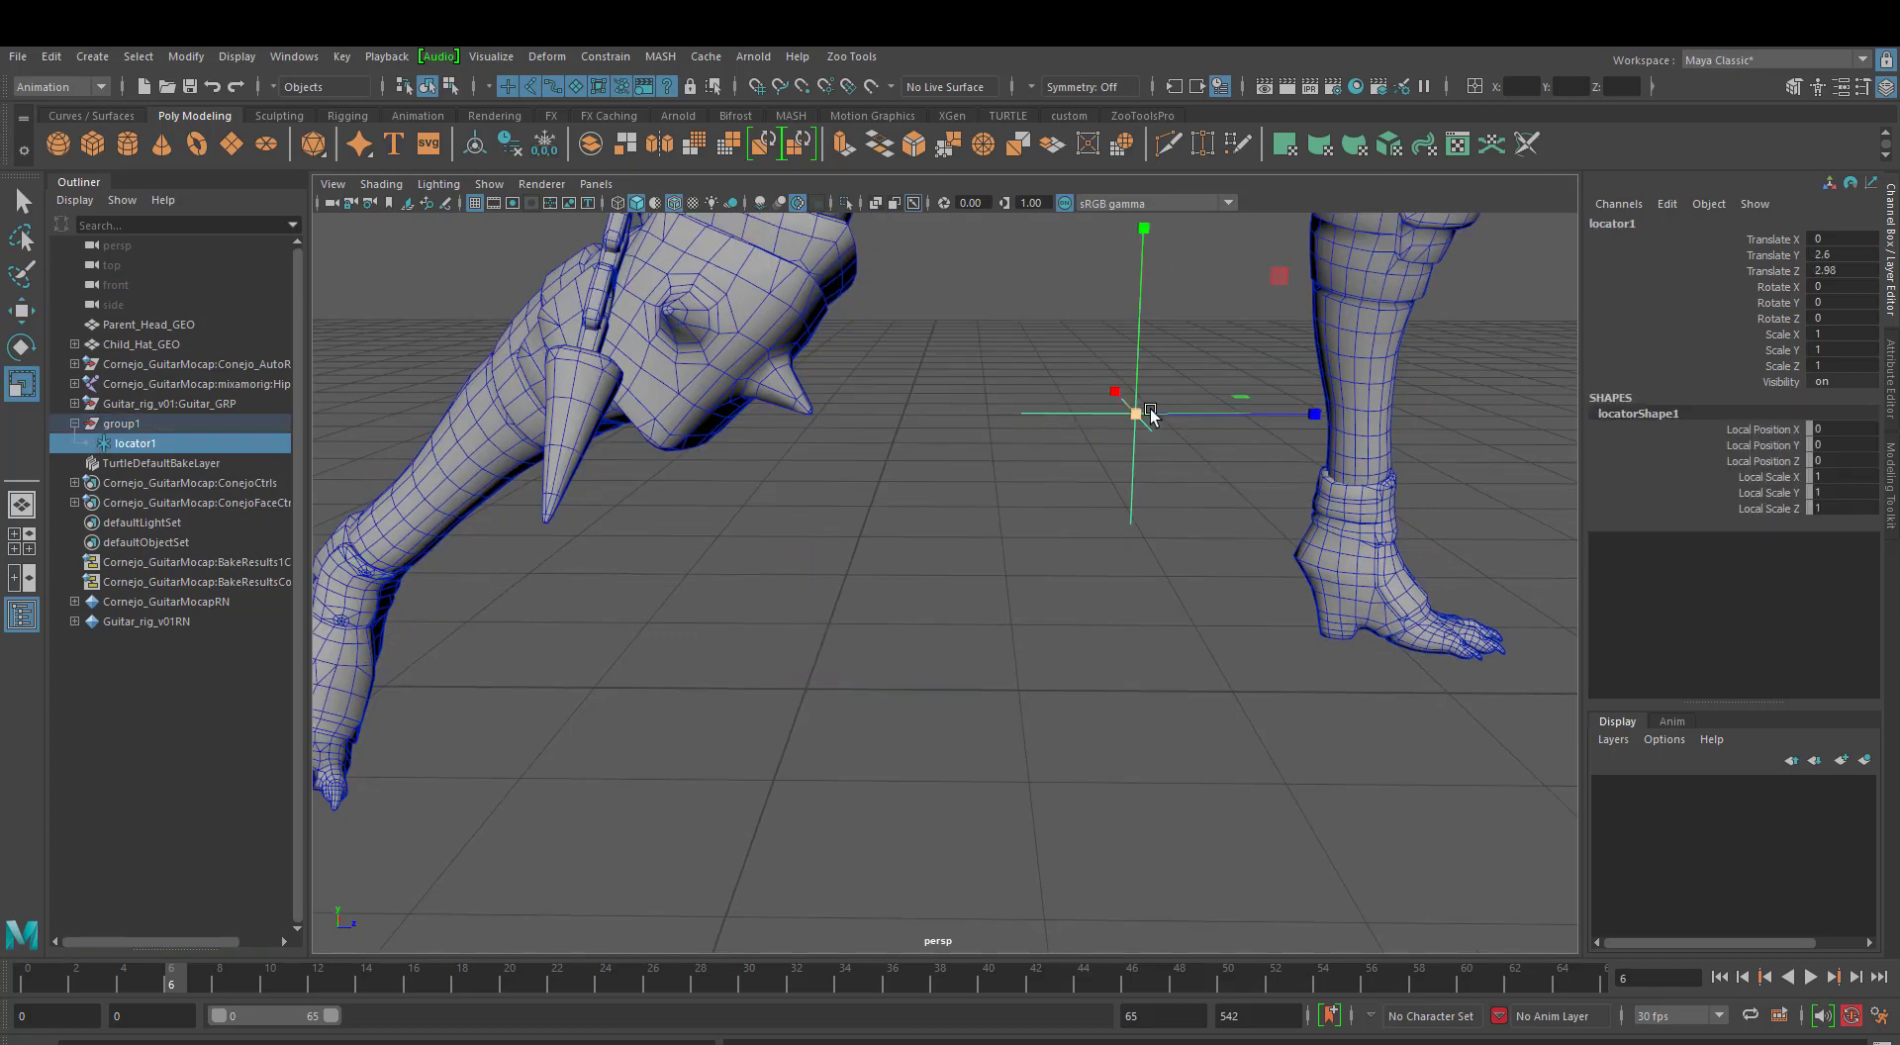
{"action": "left_click_drag", "start_coordinate": [985, 511], "coordinate": [984, 511]}
{"action": "left_click", "coordinate": [129, 425]}
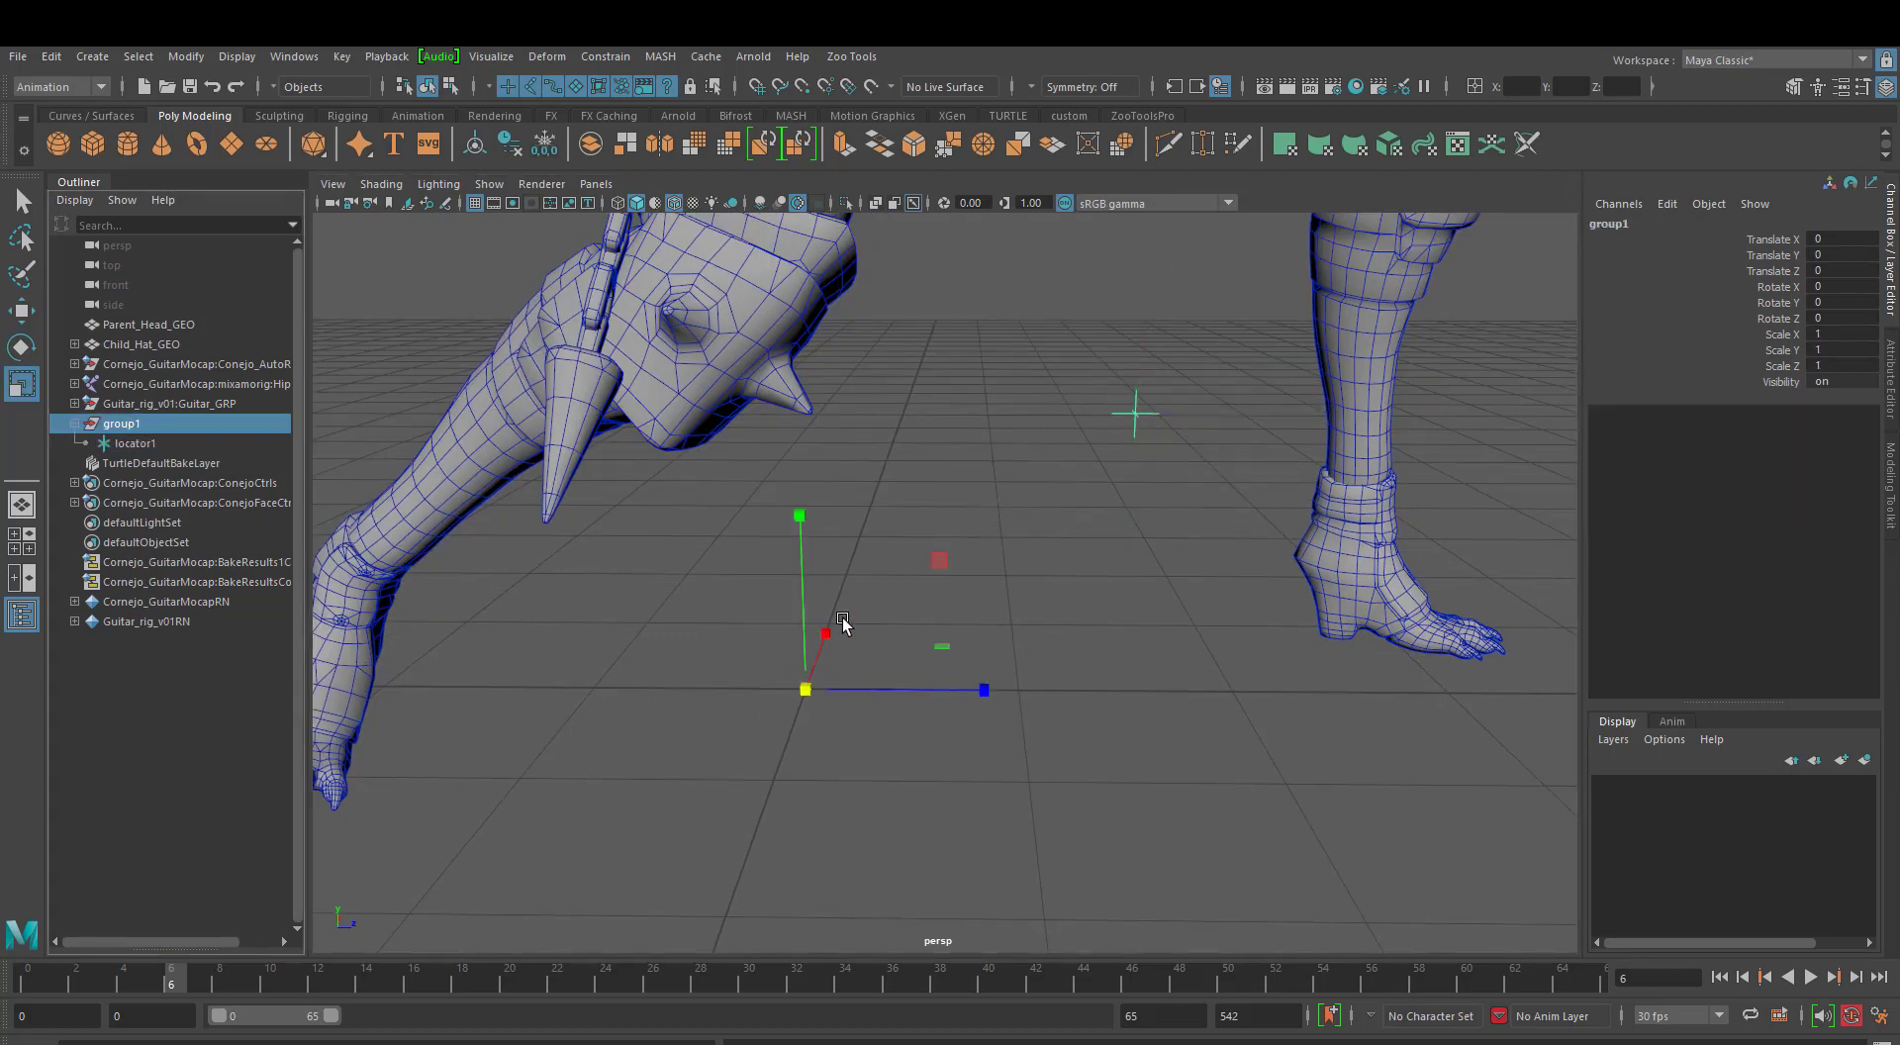
{"action": "left_click_drag", "start_coordinate": [1206, 431], "coordinate": [1193, 224]}
{"action": "key", "text": "e"}
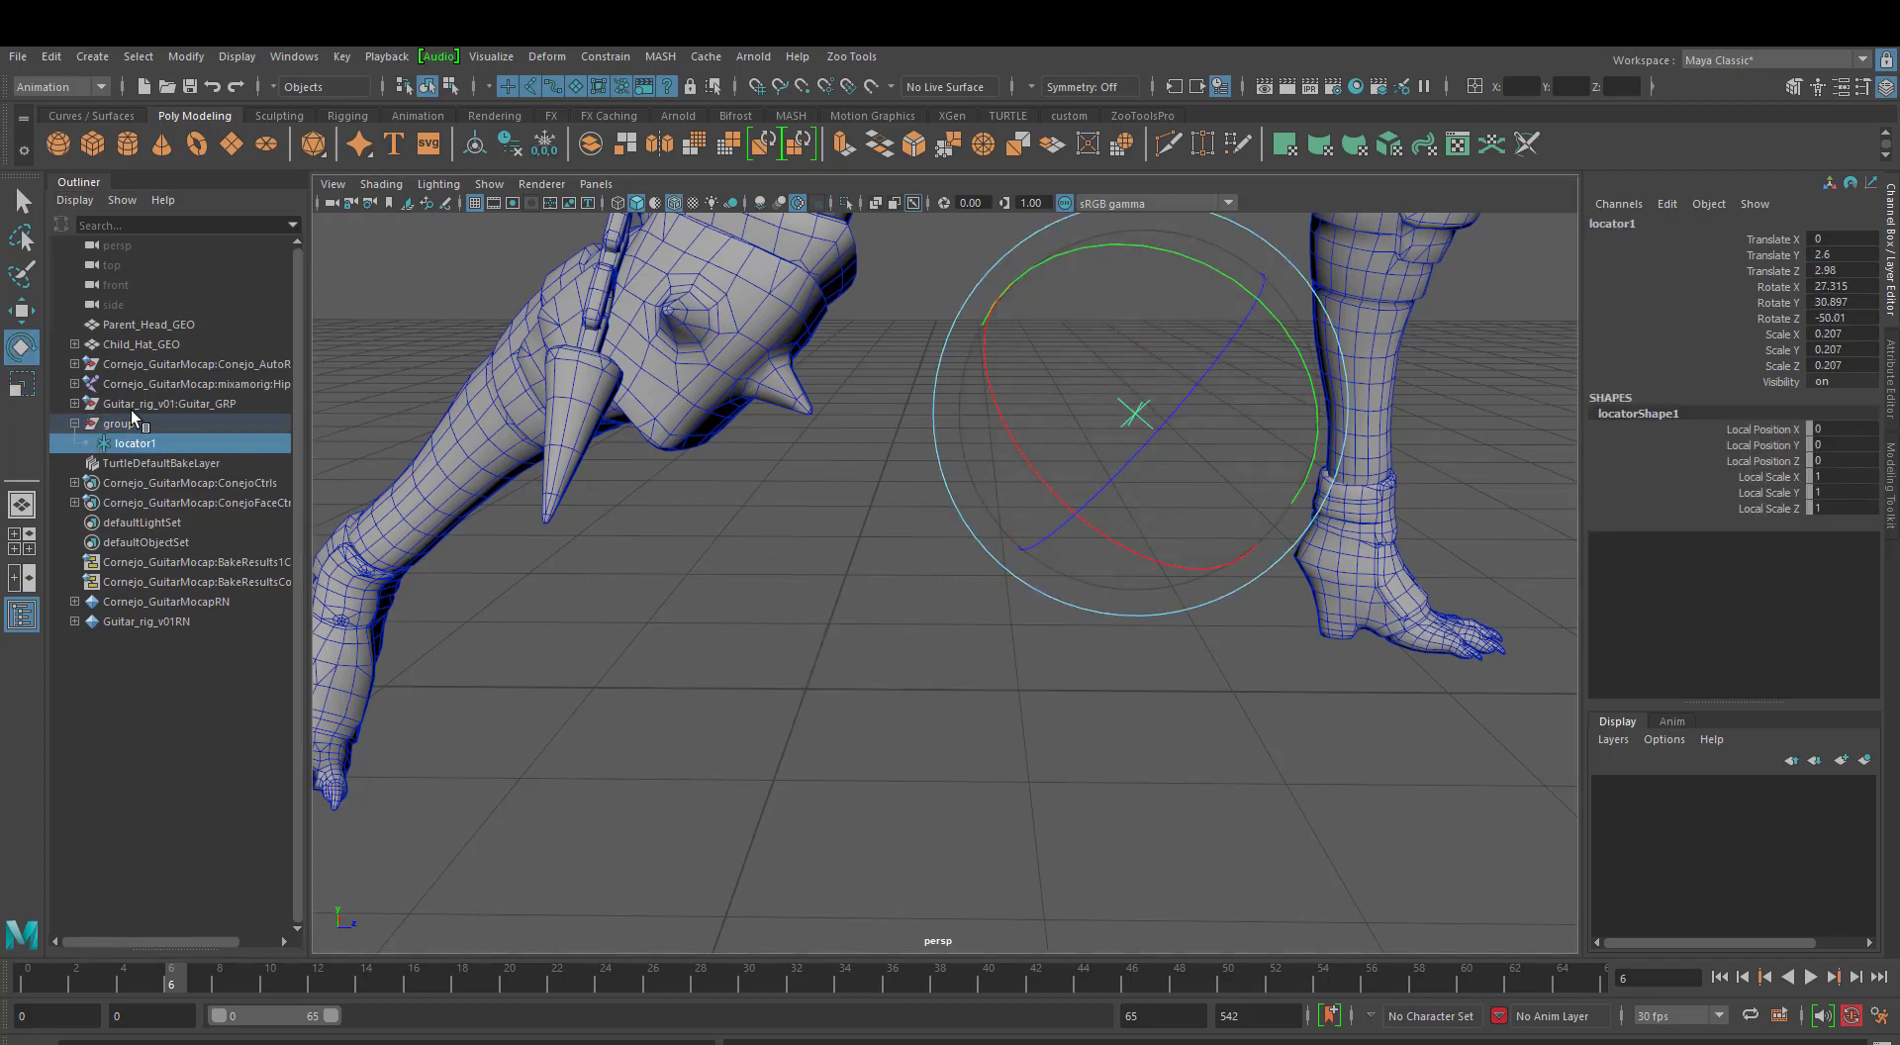
{"action": "left_click", "coordinate": [156, 423]}
{"action": "key", "text": "w"}
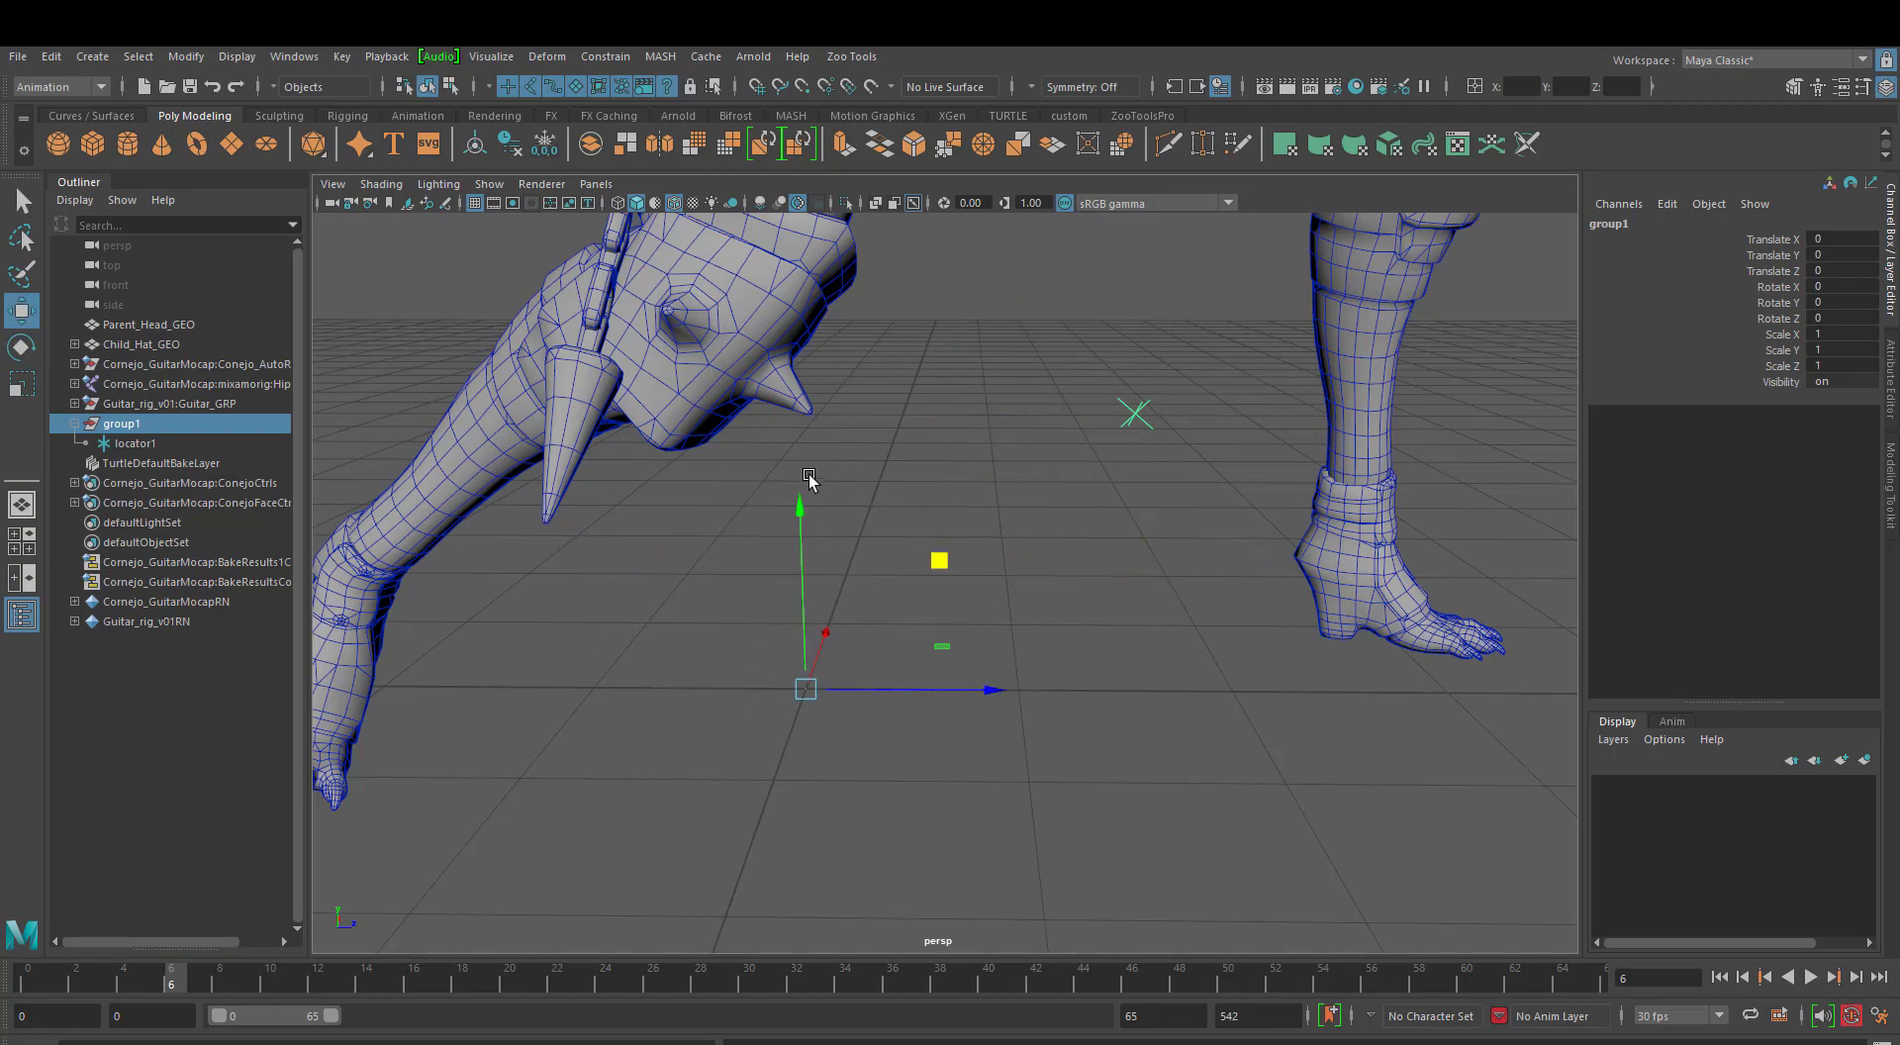
Undo the locator's rotation, scaling and upward move.
{"action": "scroll", "coordinate": [800, 641], "scroll_direction": "up", "scroll_amount": 3}
{"action": "left_click_drag", "start_coordinate": [800, 641], "coordinate": [1019, 698], "text": "alt"}
{"action": "key", "text": "Down"}
{"action": "key", "text": "Up"}
{"action": "key", "text": "Down"}
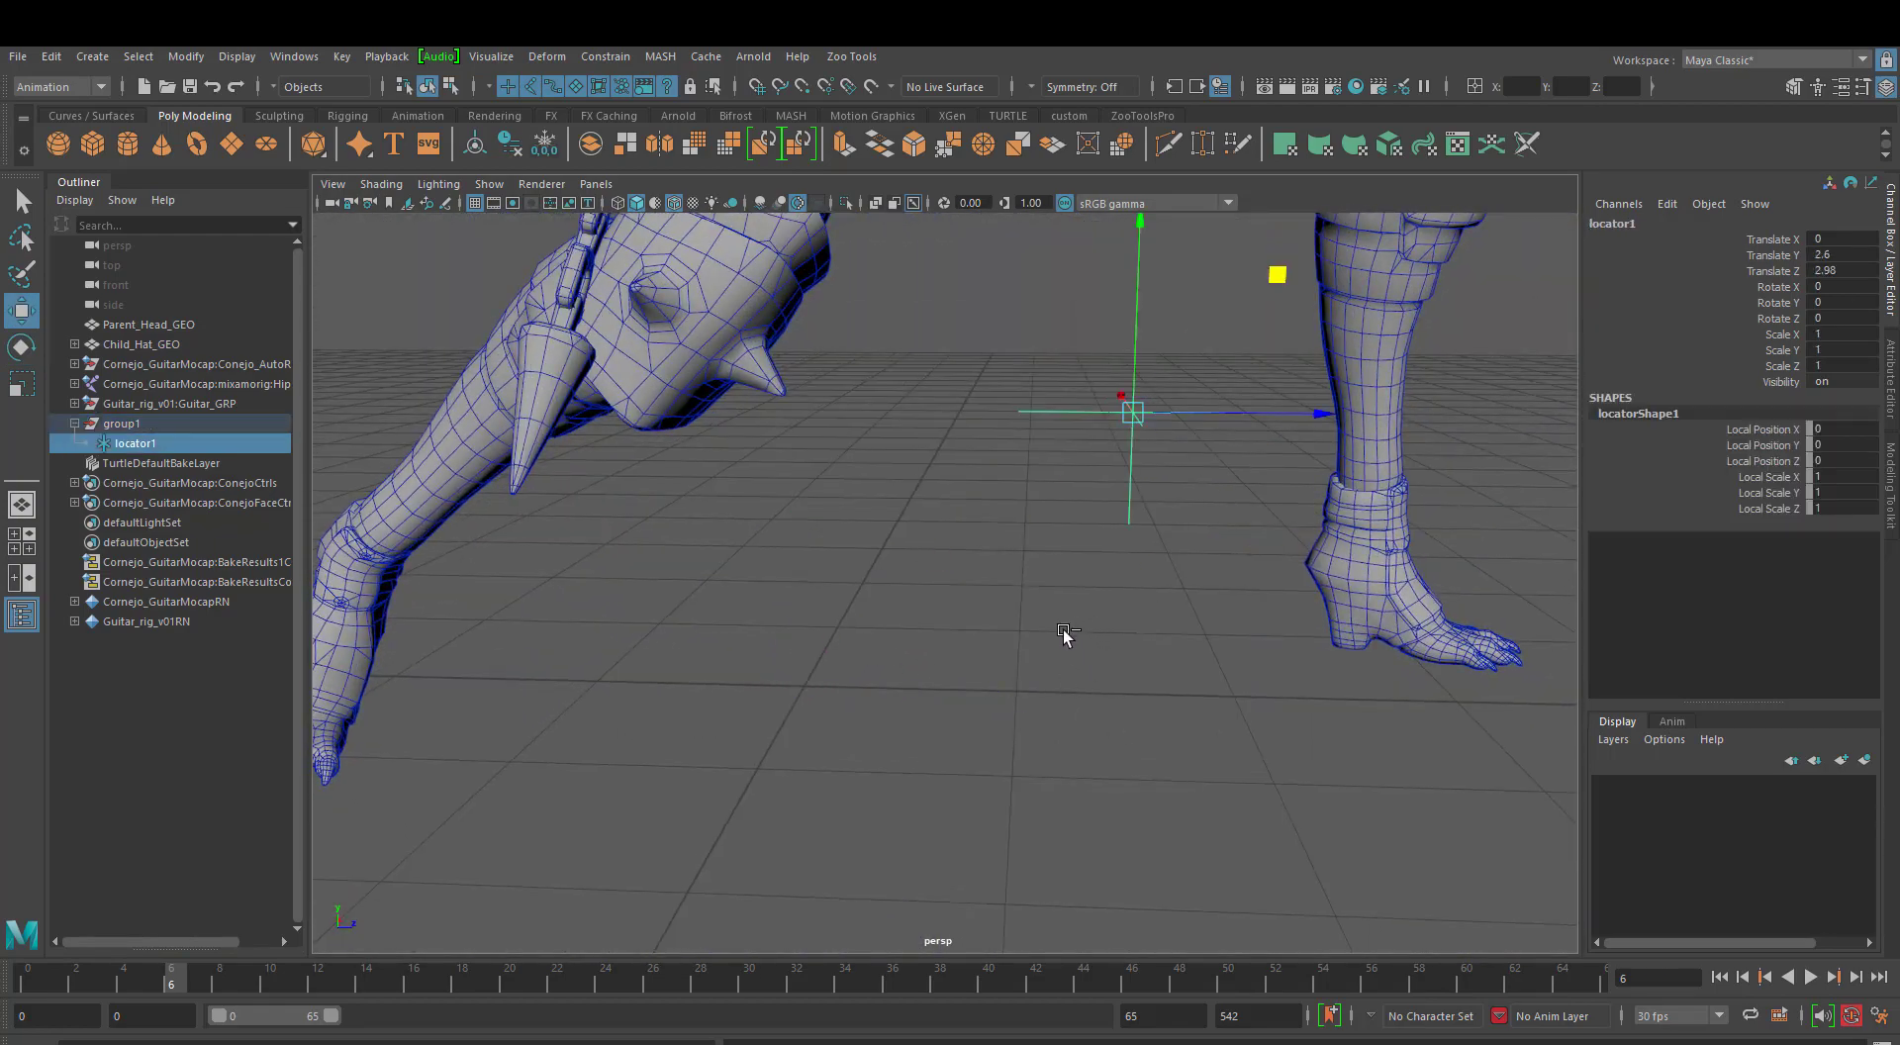
{"action": "key", "text": "Up"}
{"action": "key", "text": "Down"}
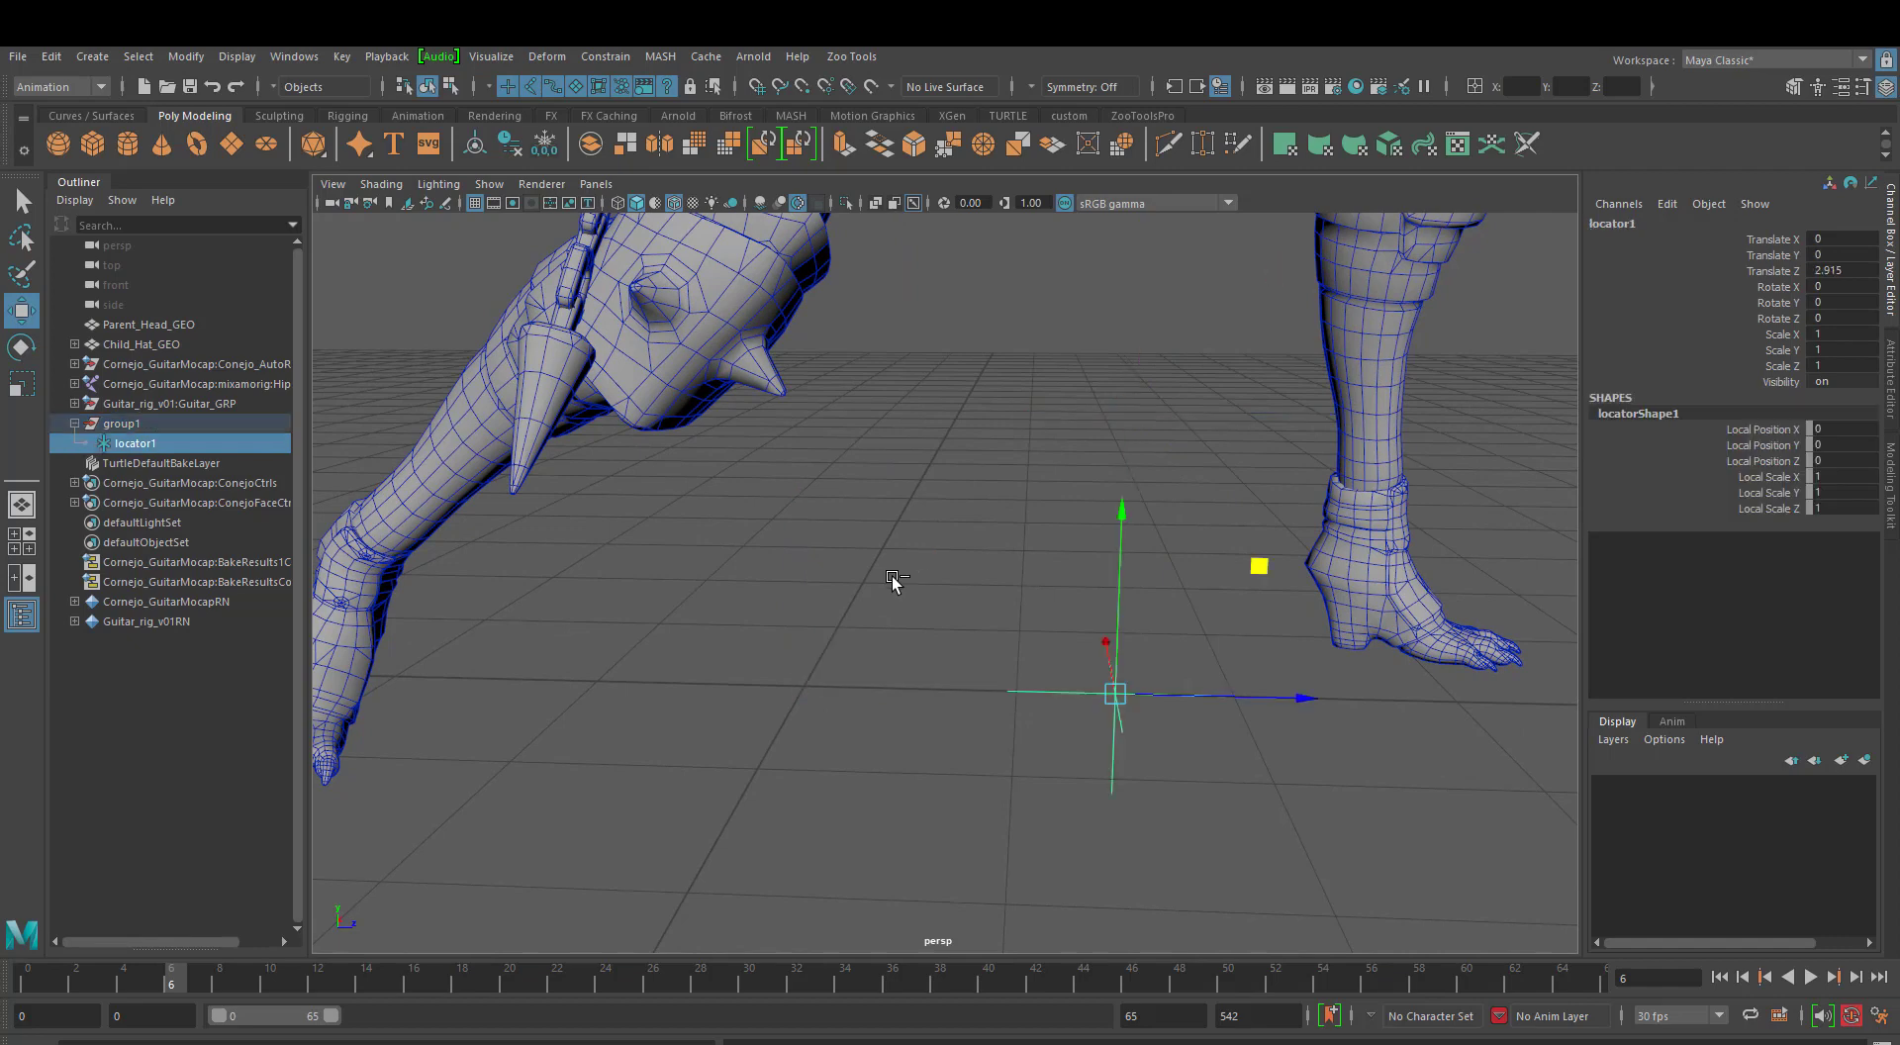
Set the locator's Translate Z to 0 and deselect it.
{"action": "double_click", "coordinate": [1843, 270]}
{"action": "type", "text": "0"}
{"action": "key", "text": "Return"}
{"action": "left_click", "coordinate": [1008, 450]}
Compare the pivots and channel values of the parent group and its child locator at the origin.
{"action": "left_click", "coordinate": [128, 423]}
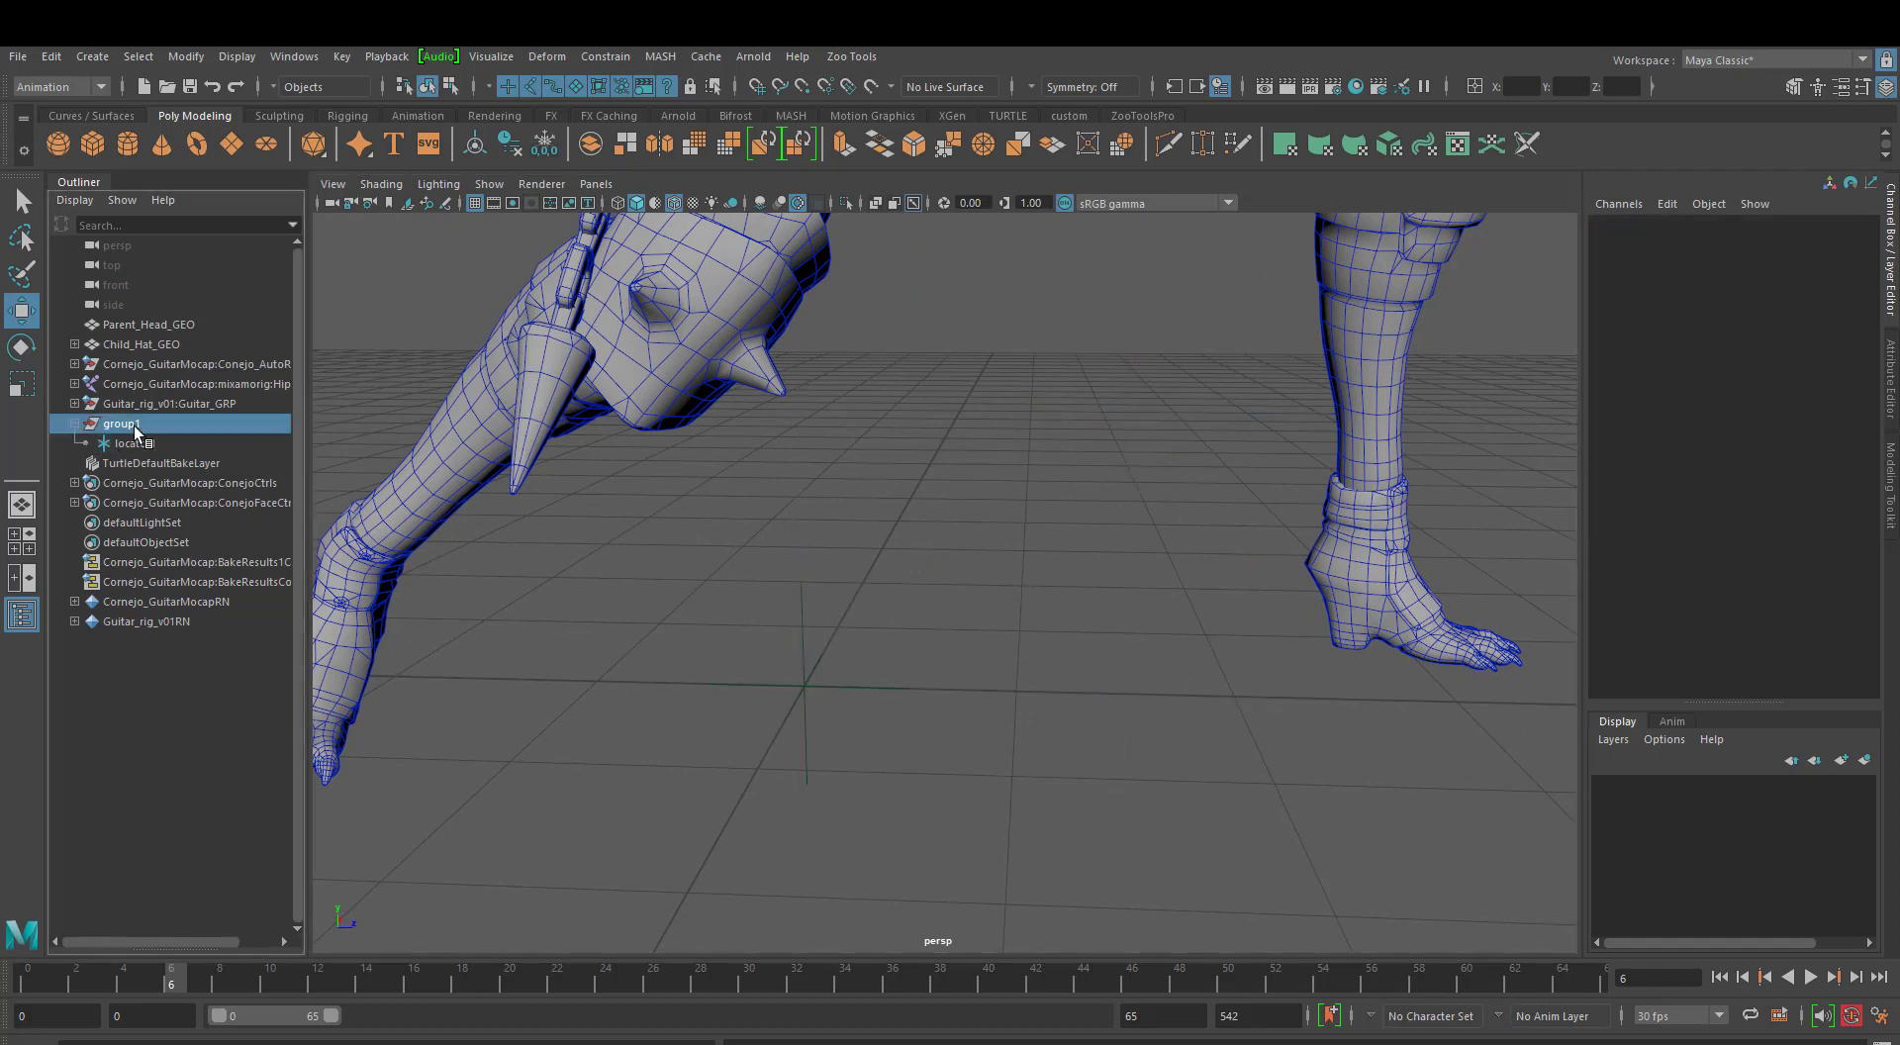
{"action": "middle_click_drag", "start_coordinate": [839, 564], "coordinate": [907, 523], "text": "alt"}
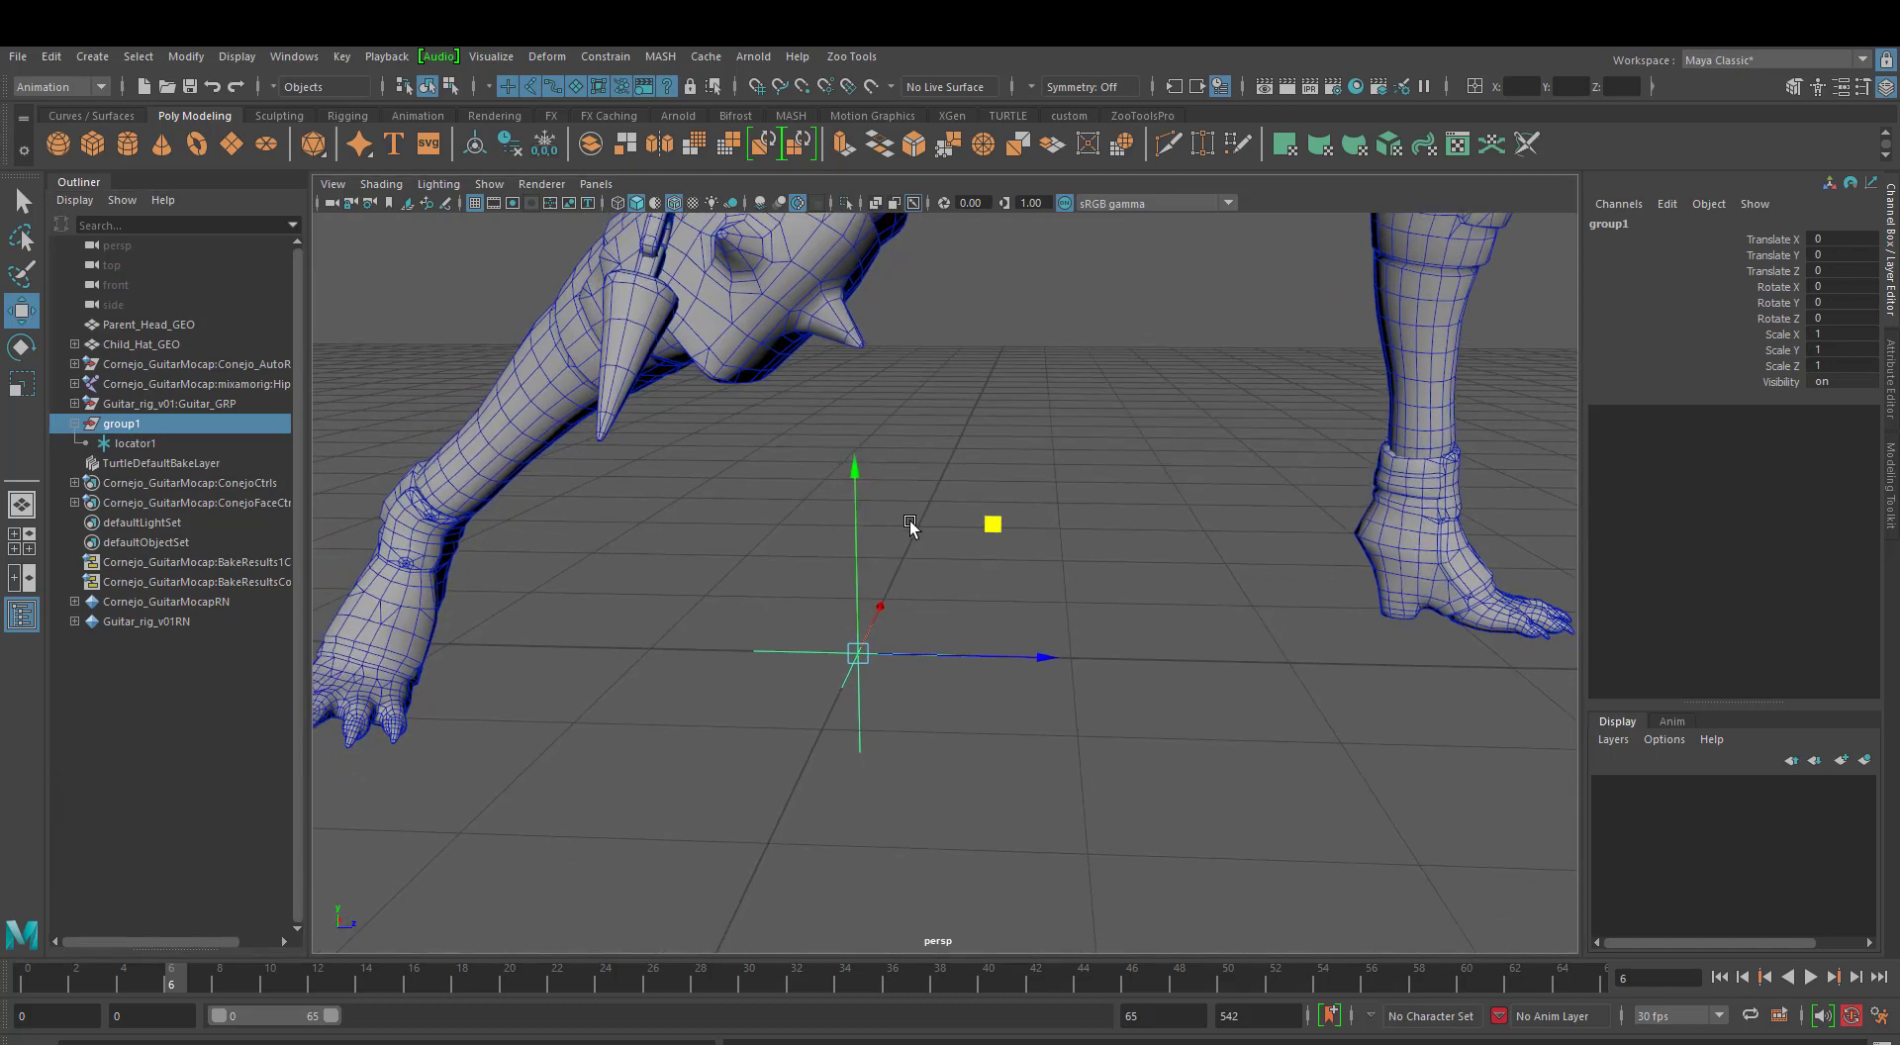
{"action": "left_click", "coordinate": [139, 445]}
{"action": "left_click", "coordinate": [123, 423]}
{"action": "left_click", "coordinate": [146, 444]}
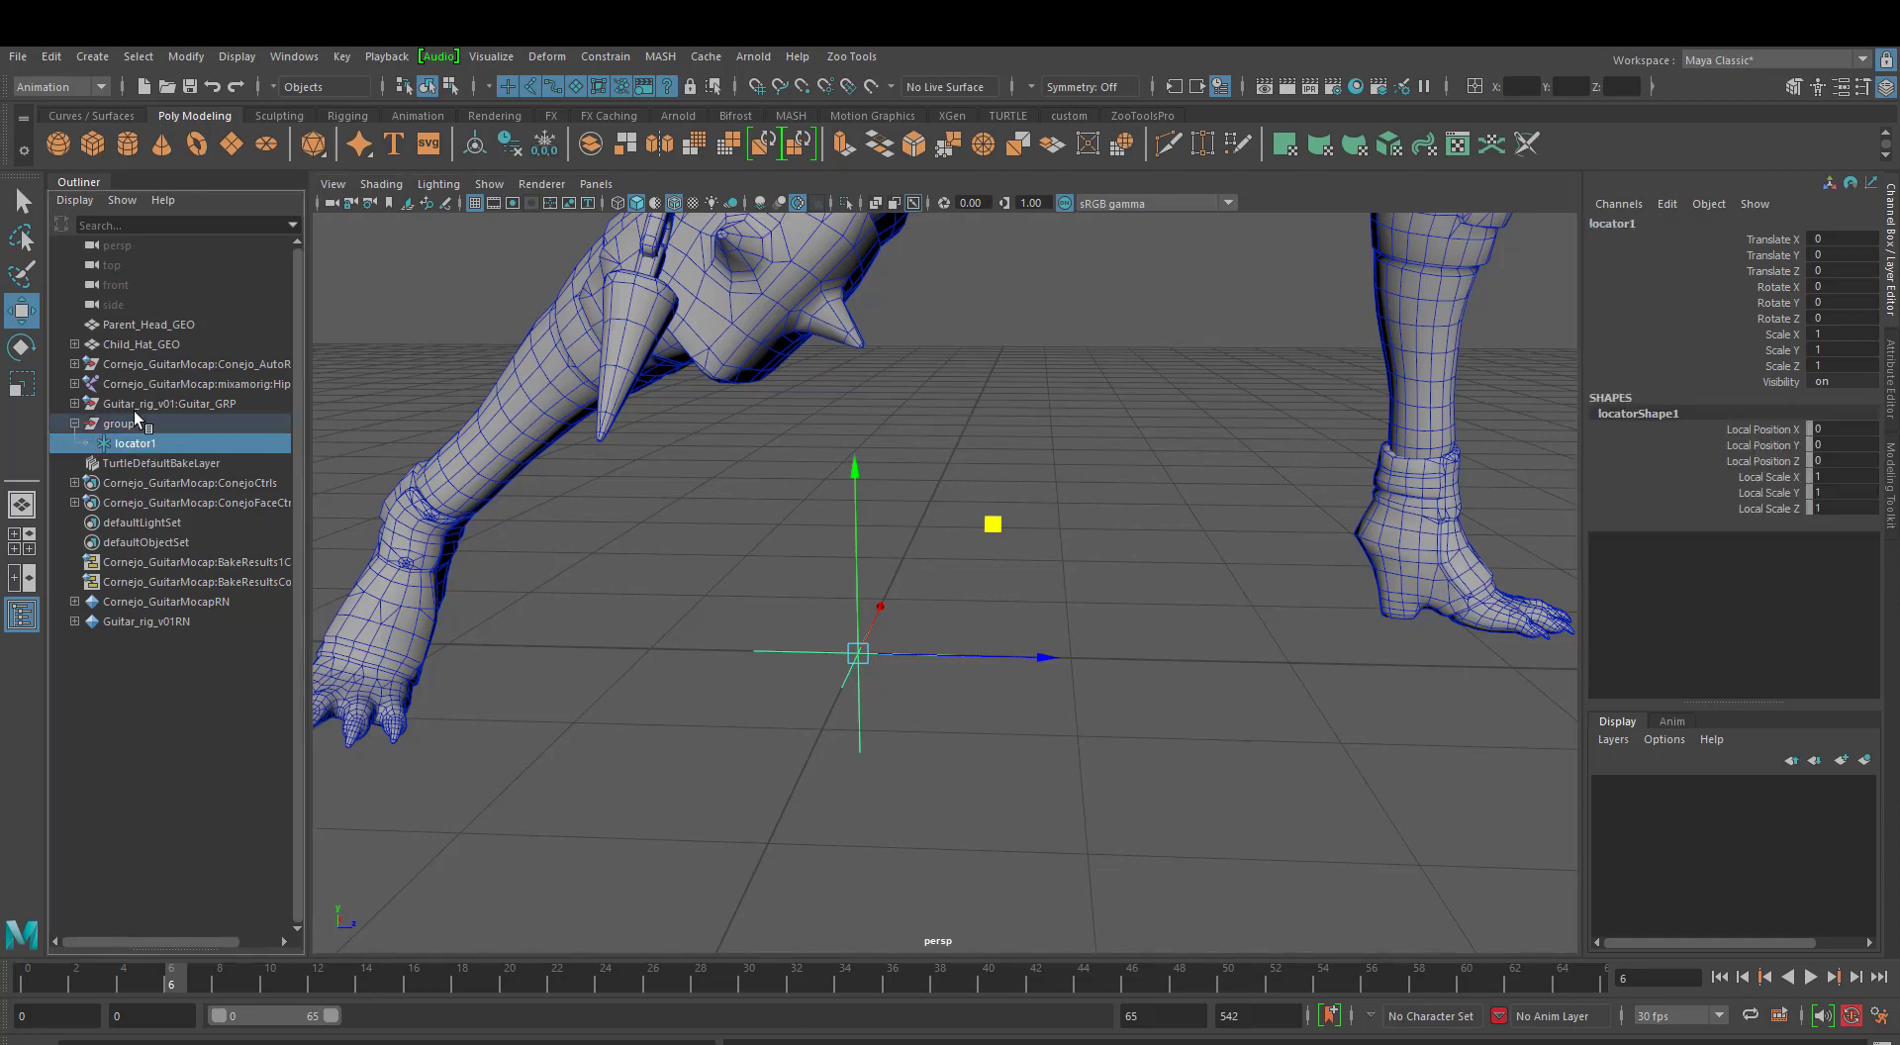
{"action": "left_click", "coordinate": [1104, 465]}
{"action": "left_click_drag", "start_coordinate": [1105, 465], "coordinate": [1019, 522], "text": "alt"}
{"action": "left_click_drag", "start_coordinate": [817, 458], "coordinate": [1095, 744]}
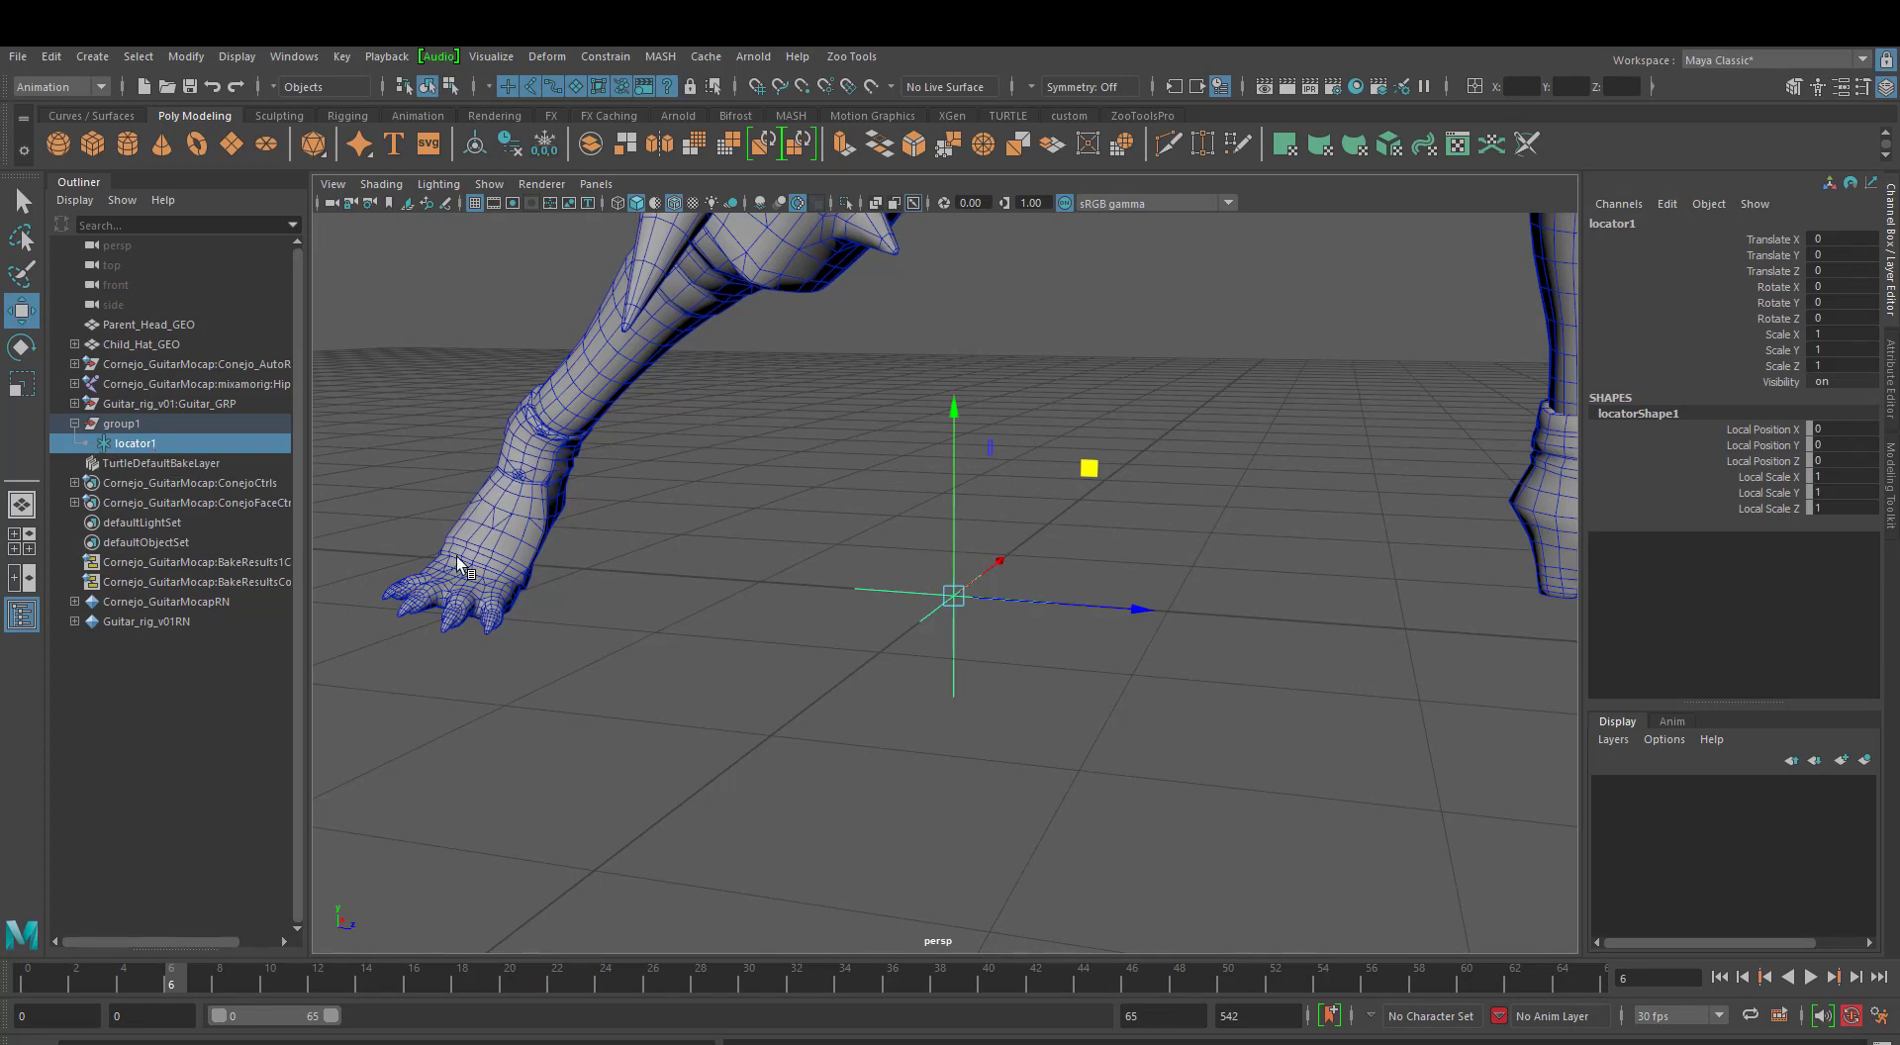
{"action": "left_click", "coordinate": [124, 426]}
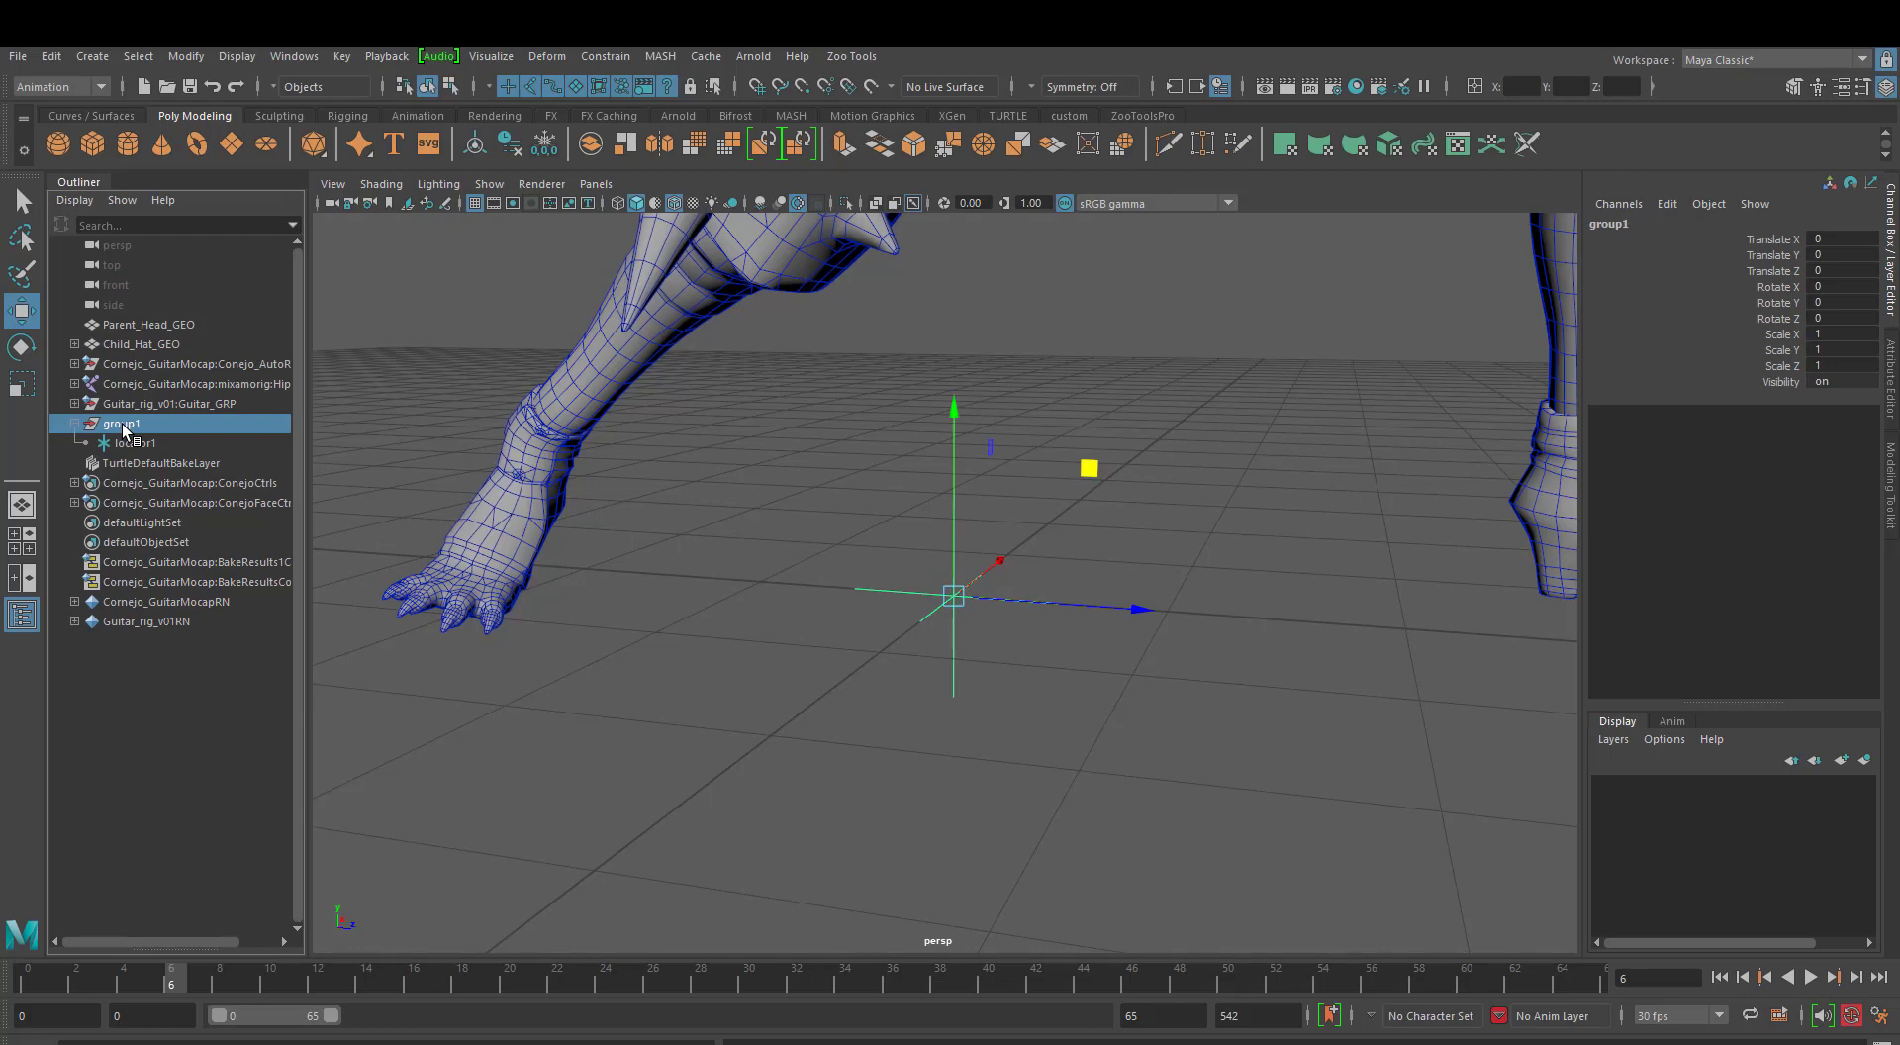
{"action": "left_click", "coordinate": [691, 552]}
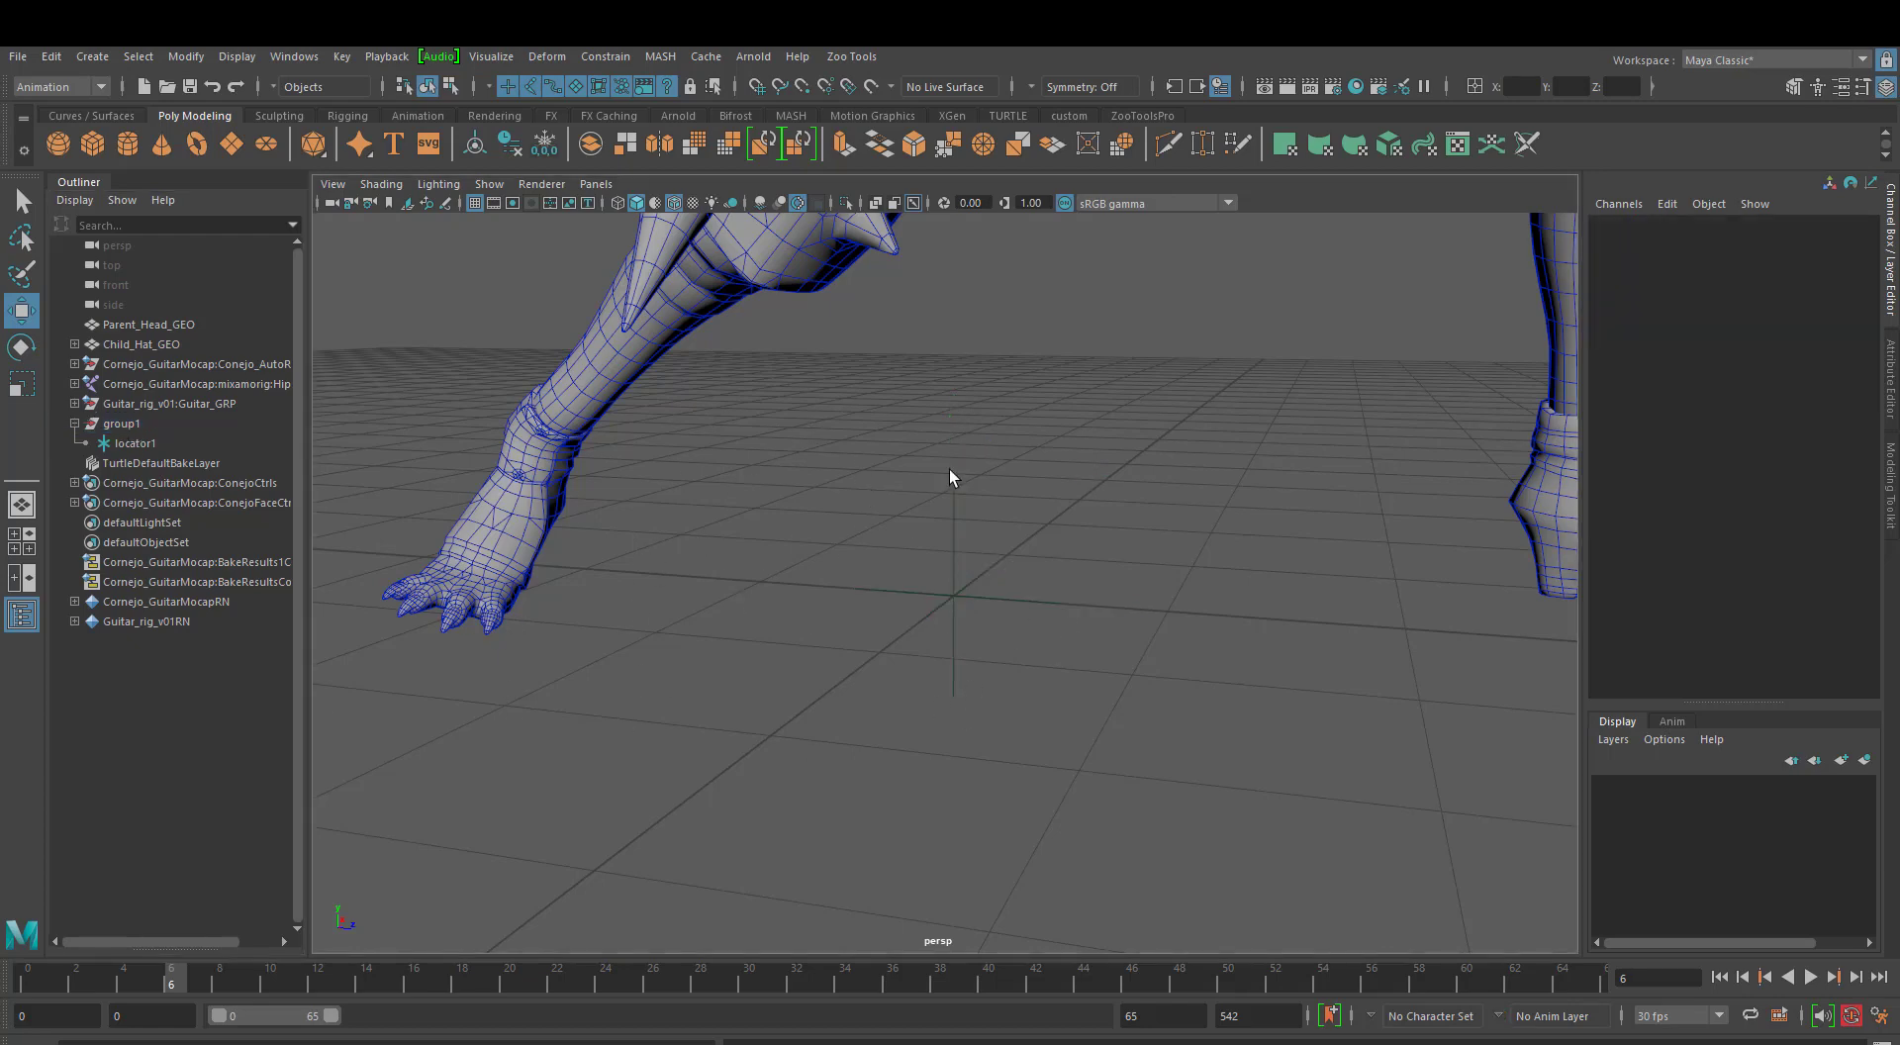
{"action": "left_click_drag", "start_coordinate": [831, 547], "coordinate": [782, 693], "text": "alt"}
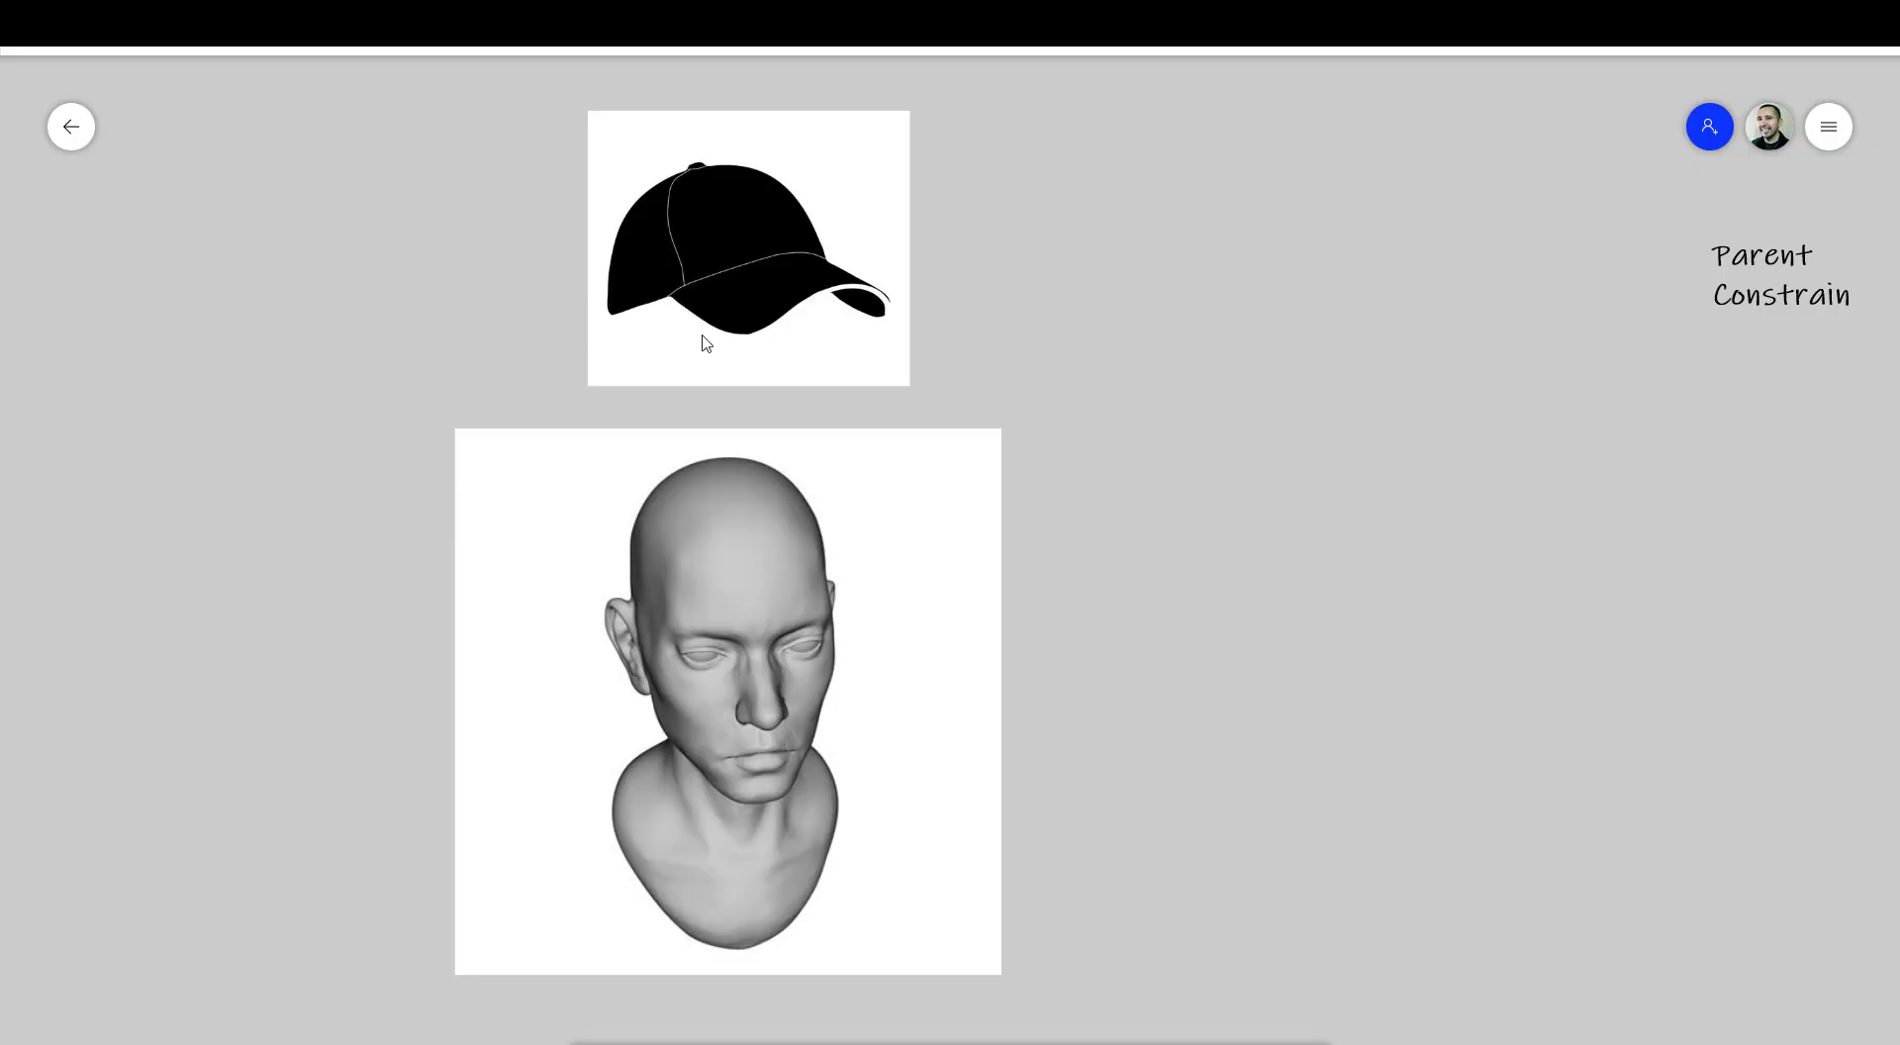
Switch to the whiteboard with the parent constraint illustration and select the head image, then the cap image.
{"action": "left_click", "coordinate": [753, 585]}
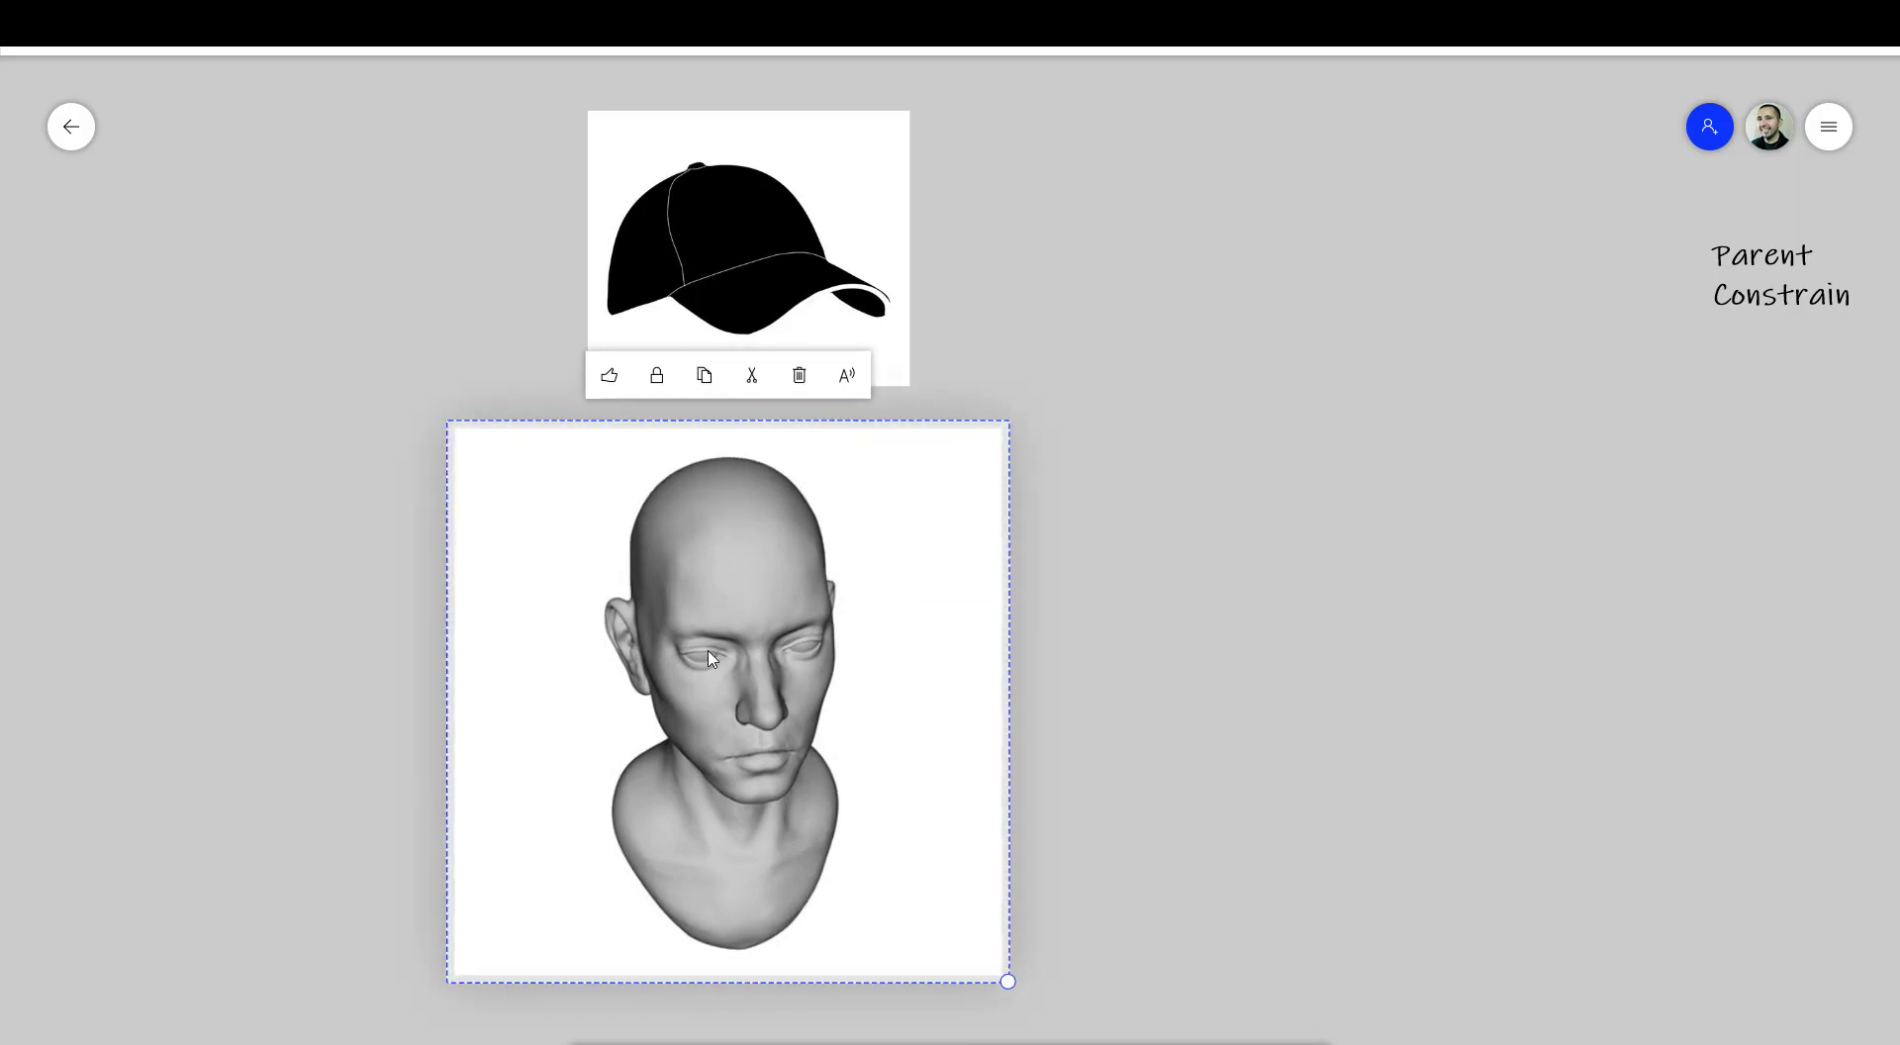
{"action": "left_click", "coordinate": [716, 230]}
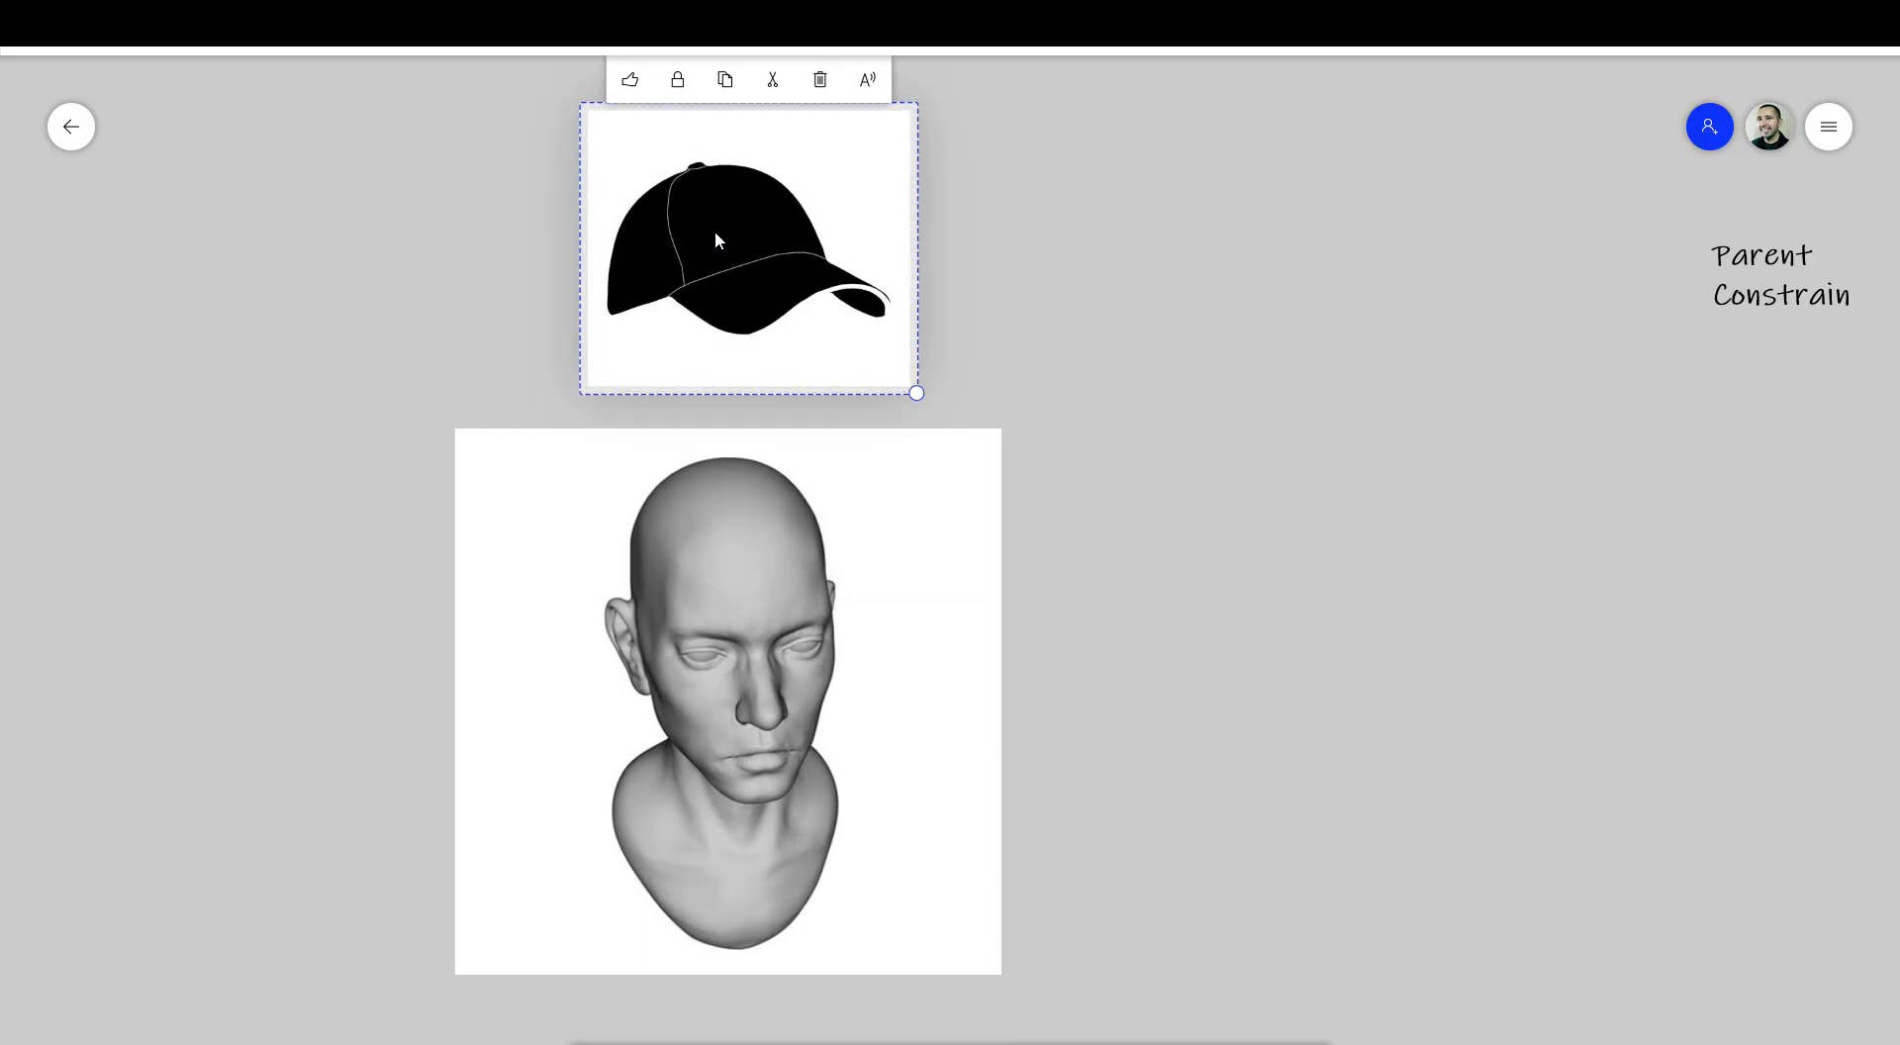
Deselect the cap image, draw a filled black circle beside the head and a green plus beside the cap.
{"action": "left_click", "coordinate": [1181, 438]}
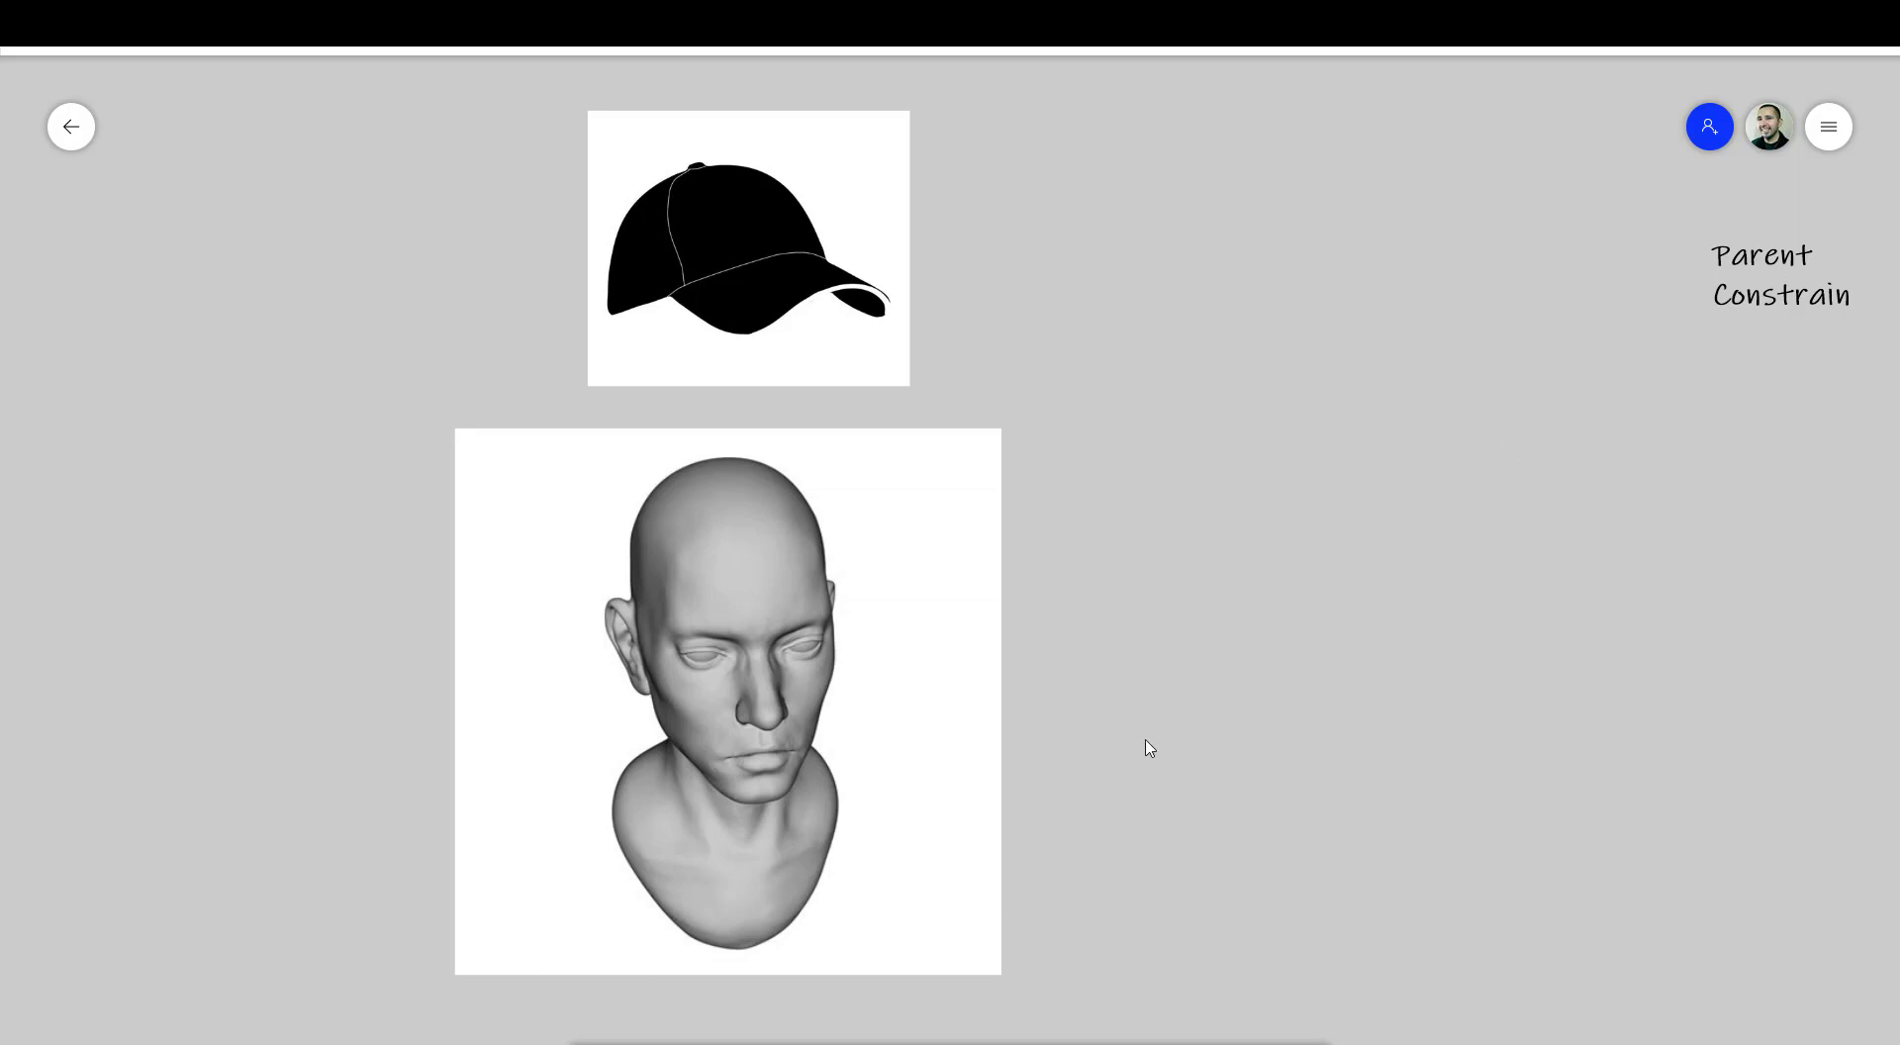
{"action": "mouse_move", "coordinate": [1147, 747]}
{"action": "left_mouse_down"}
{"action": "mouse_move", "coordinate": [1133, 729]}
{"action": "mouse_move", "coordinate": [1148, 747]}
{"action": "left_mouse_up"}
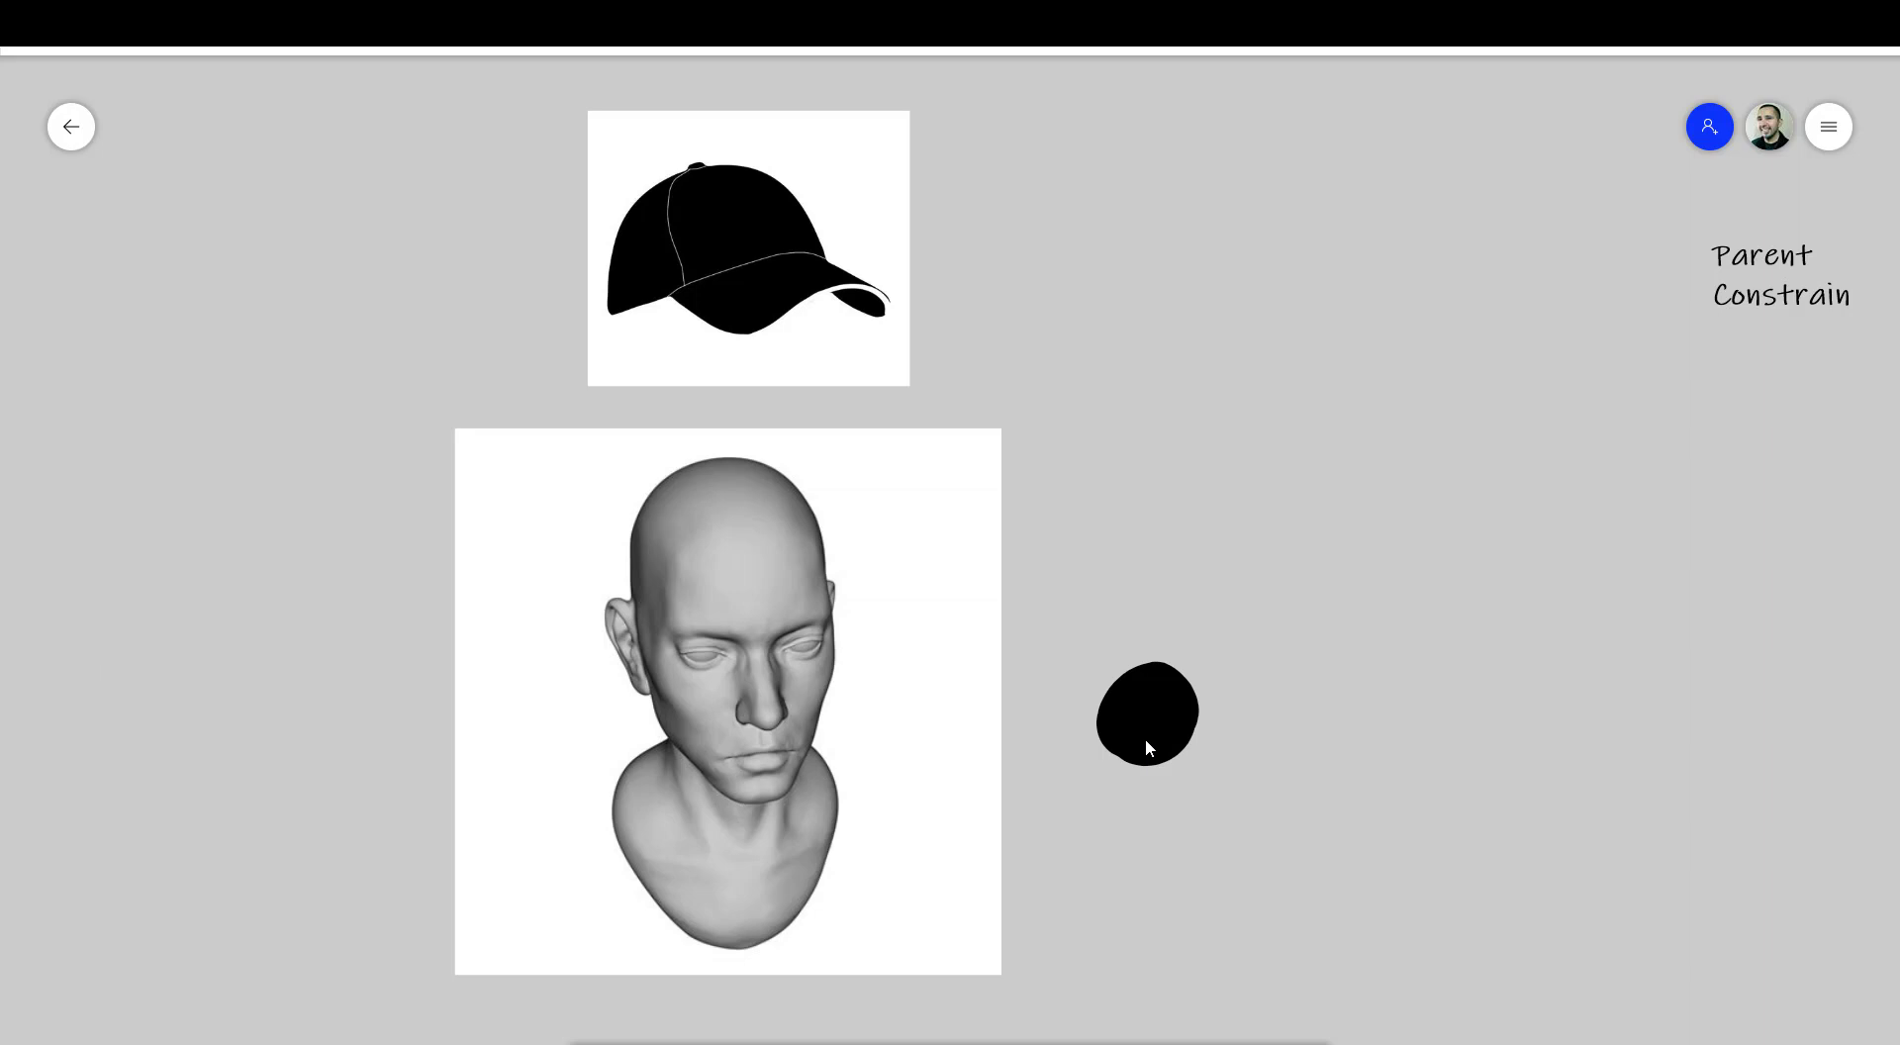
{"action": "left_click_drag", "start_coordinate": [1131, 199], "coordinate": [1131, 308]}
{"action": "left_click_drag", "start_coordinate": [1071, 247], "coordinate": [1187, 250]}
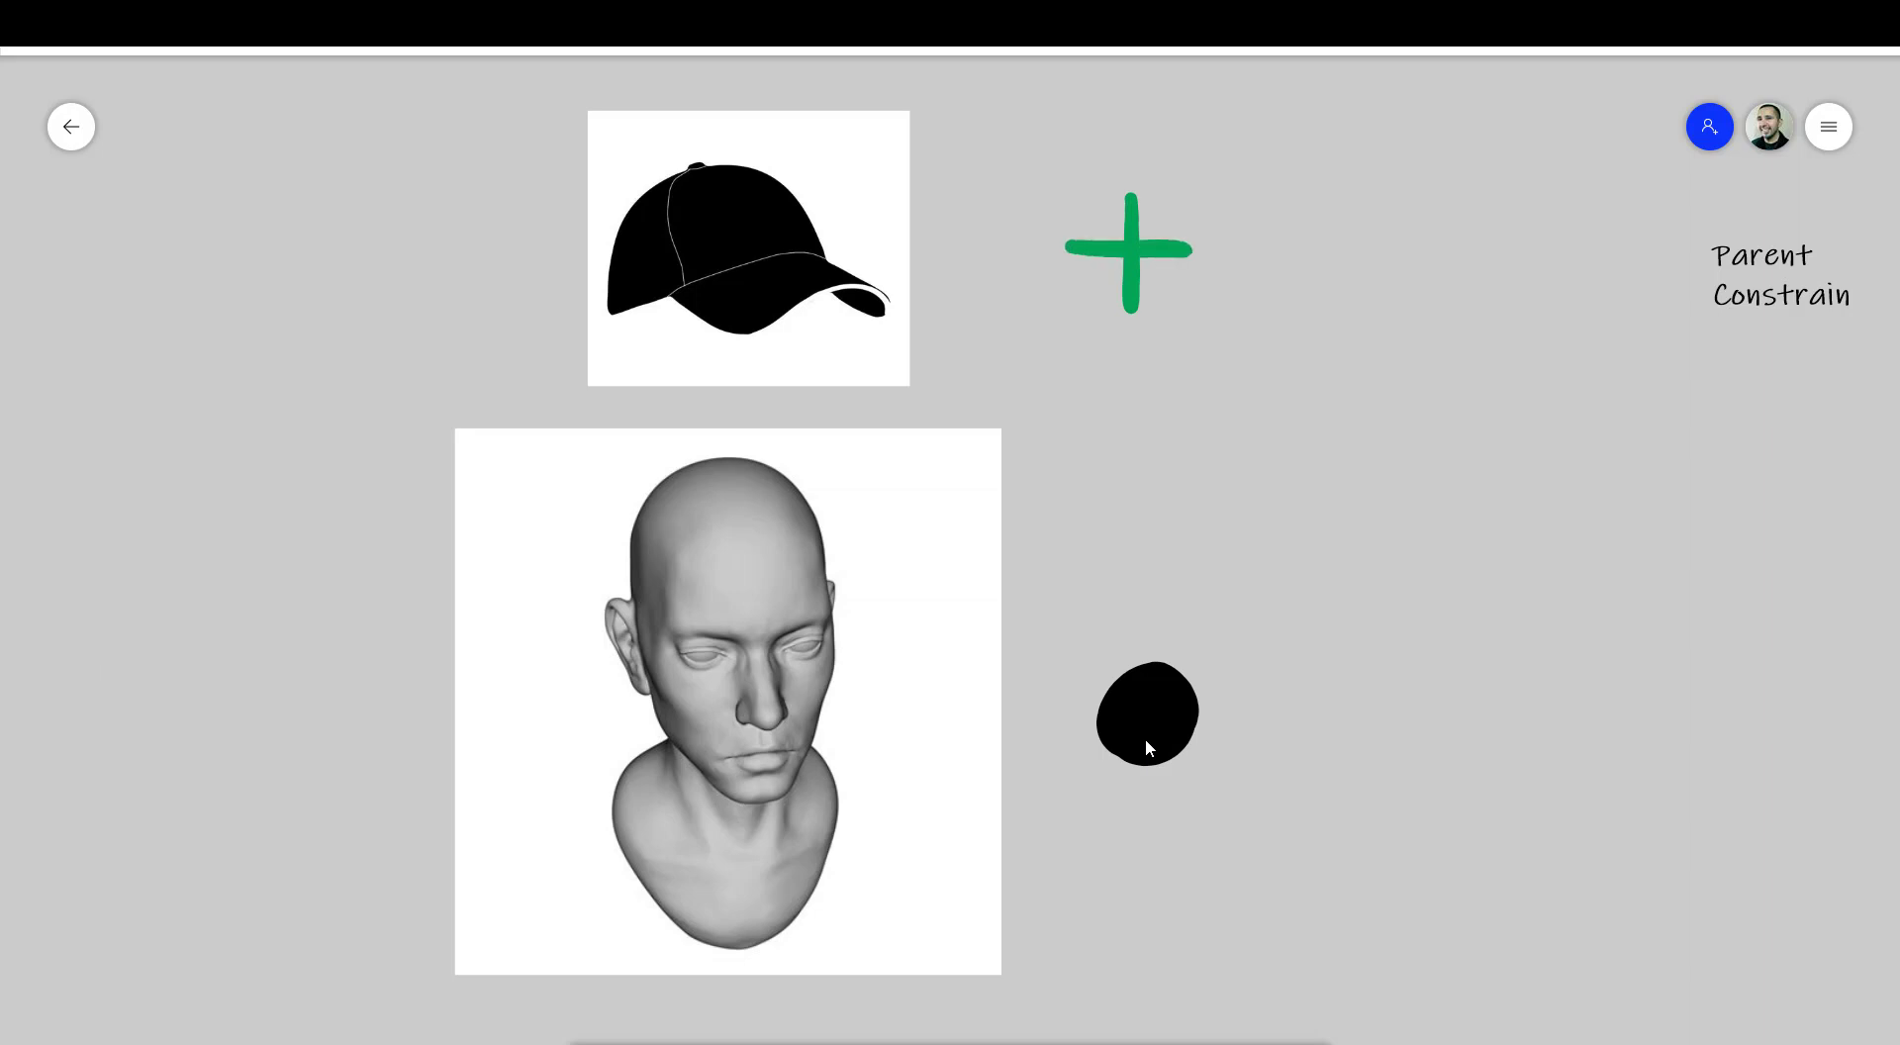
Move the black circle and green plus slightly together, and align the plus above the circle beside the cap.
{"action": "left_click", "coordinate": [1146, 744]}
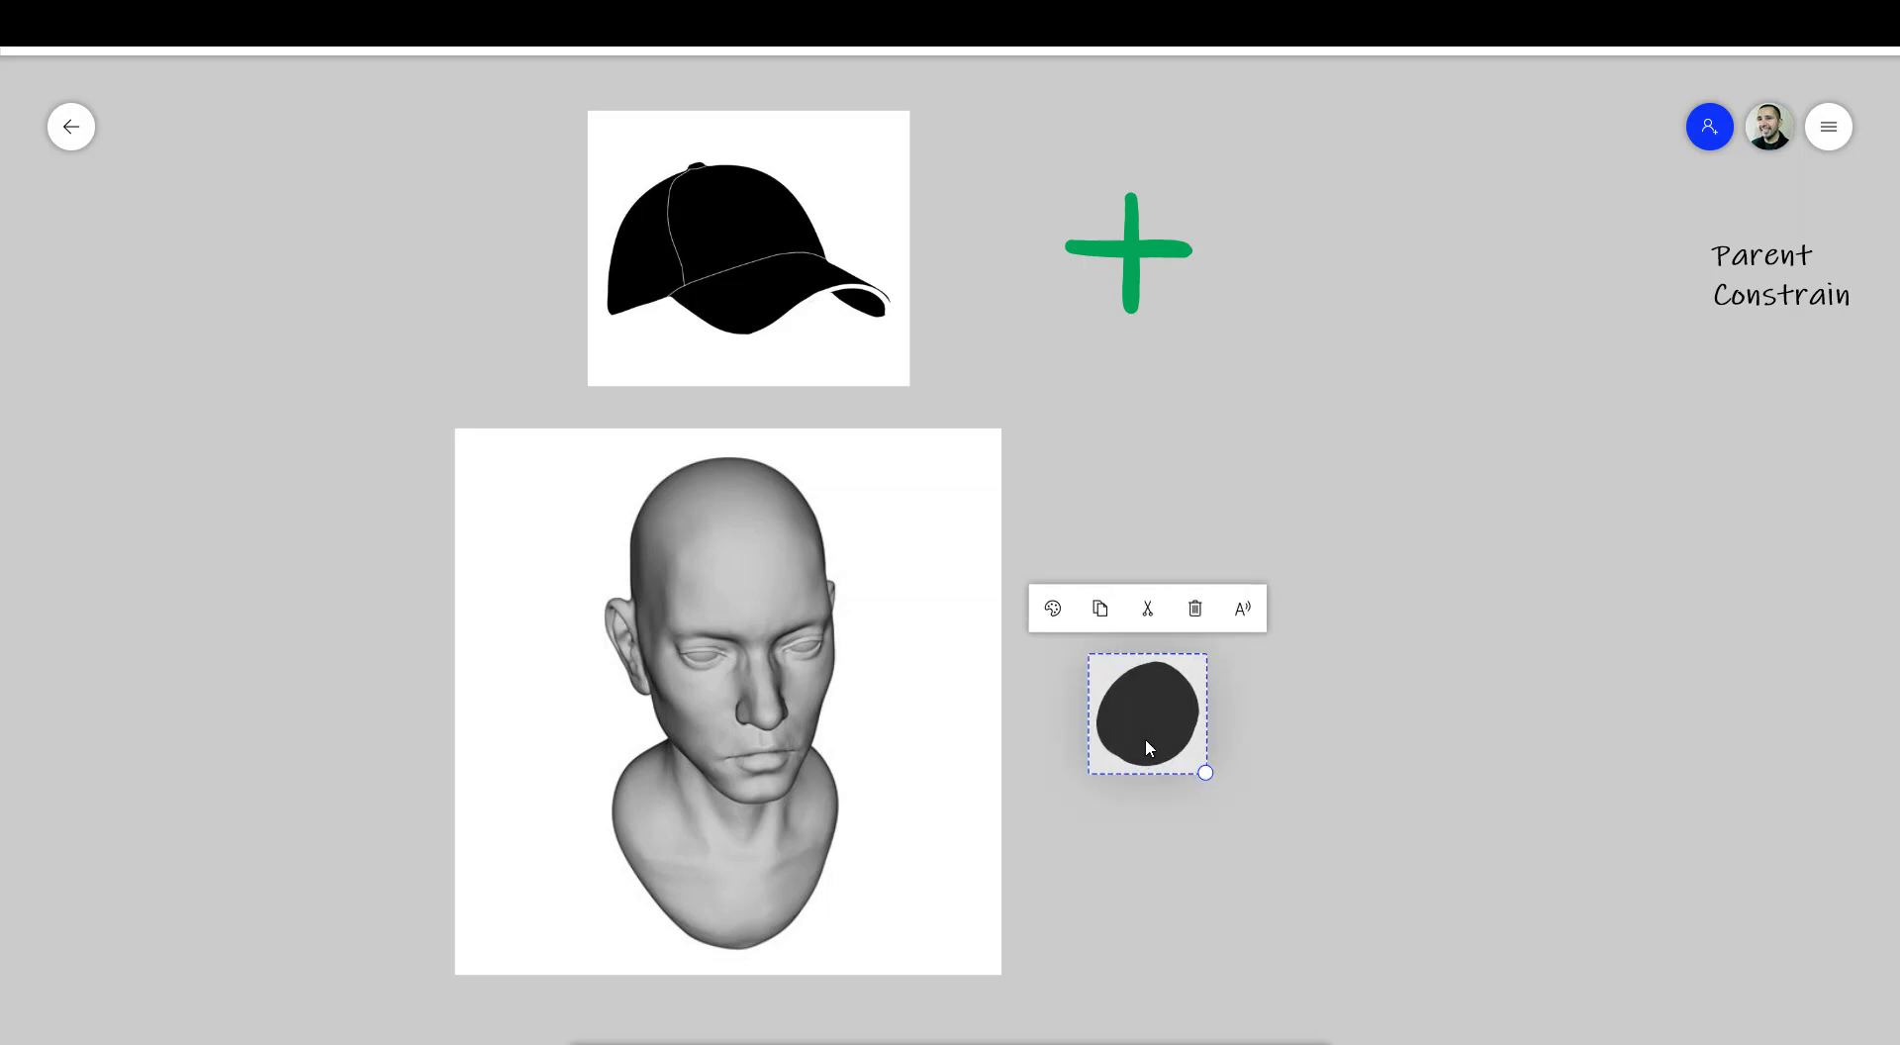
{"action": "mouse_move", "coordinate": [1173, 826]}
{"action": "left_mouse_down"}
{"action": "mouse_move", "coordinate": [1317, 634]}
{"action": "mouse_move", "coordinate": [1074, 178]}
{"action": "mouse_move", "coordinate": [1044, 515]}
{"action": "mouse_move", "coordinate": [1178, 435]}
{"action": "mouse_move", "coordinate": [1117, 548]}
{"action": "mouse_move", "coordinate": [1210, 546]}
{"action": "mouse_move", "coordinate": [1156, 505]}
{"action": "left_mouse_up"}
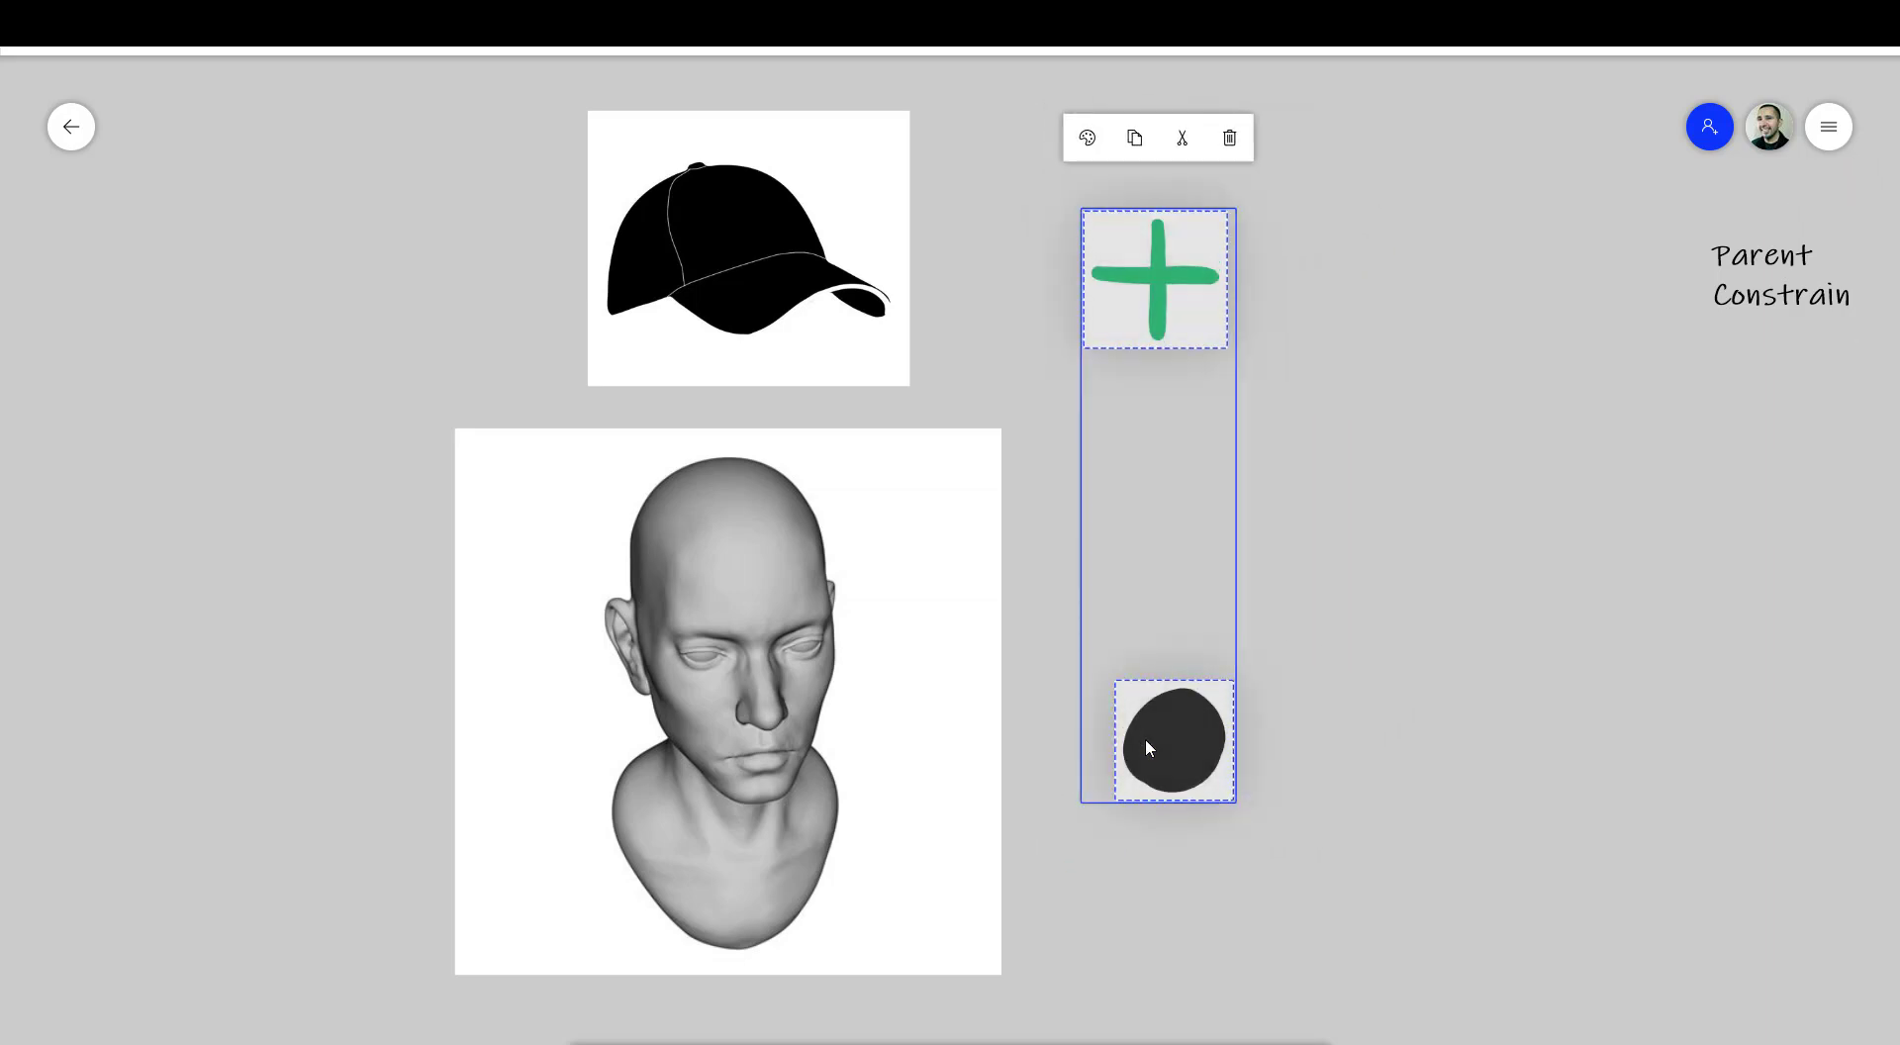
{"action": "left_click", "coordinate": [1145, 740]}
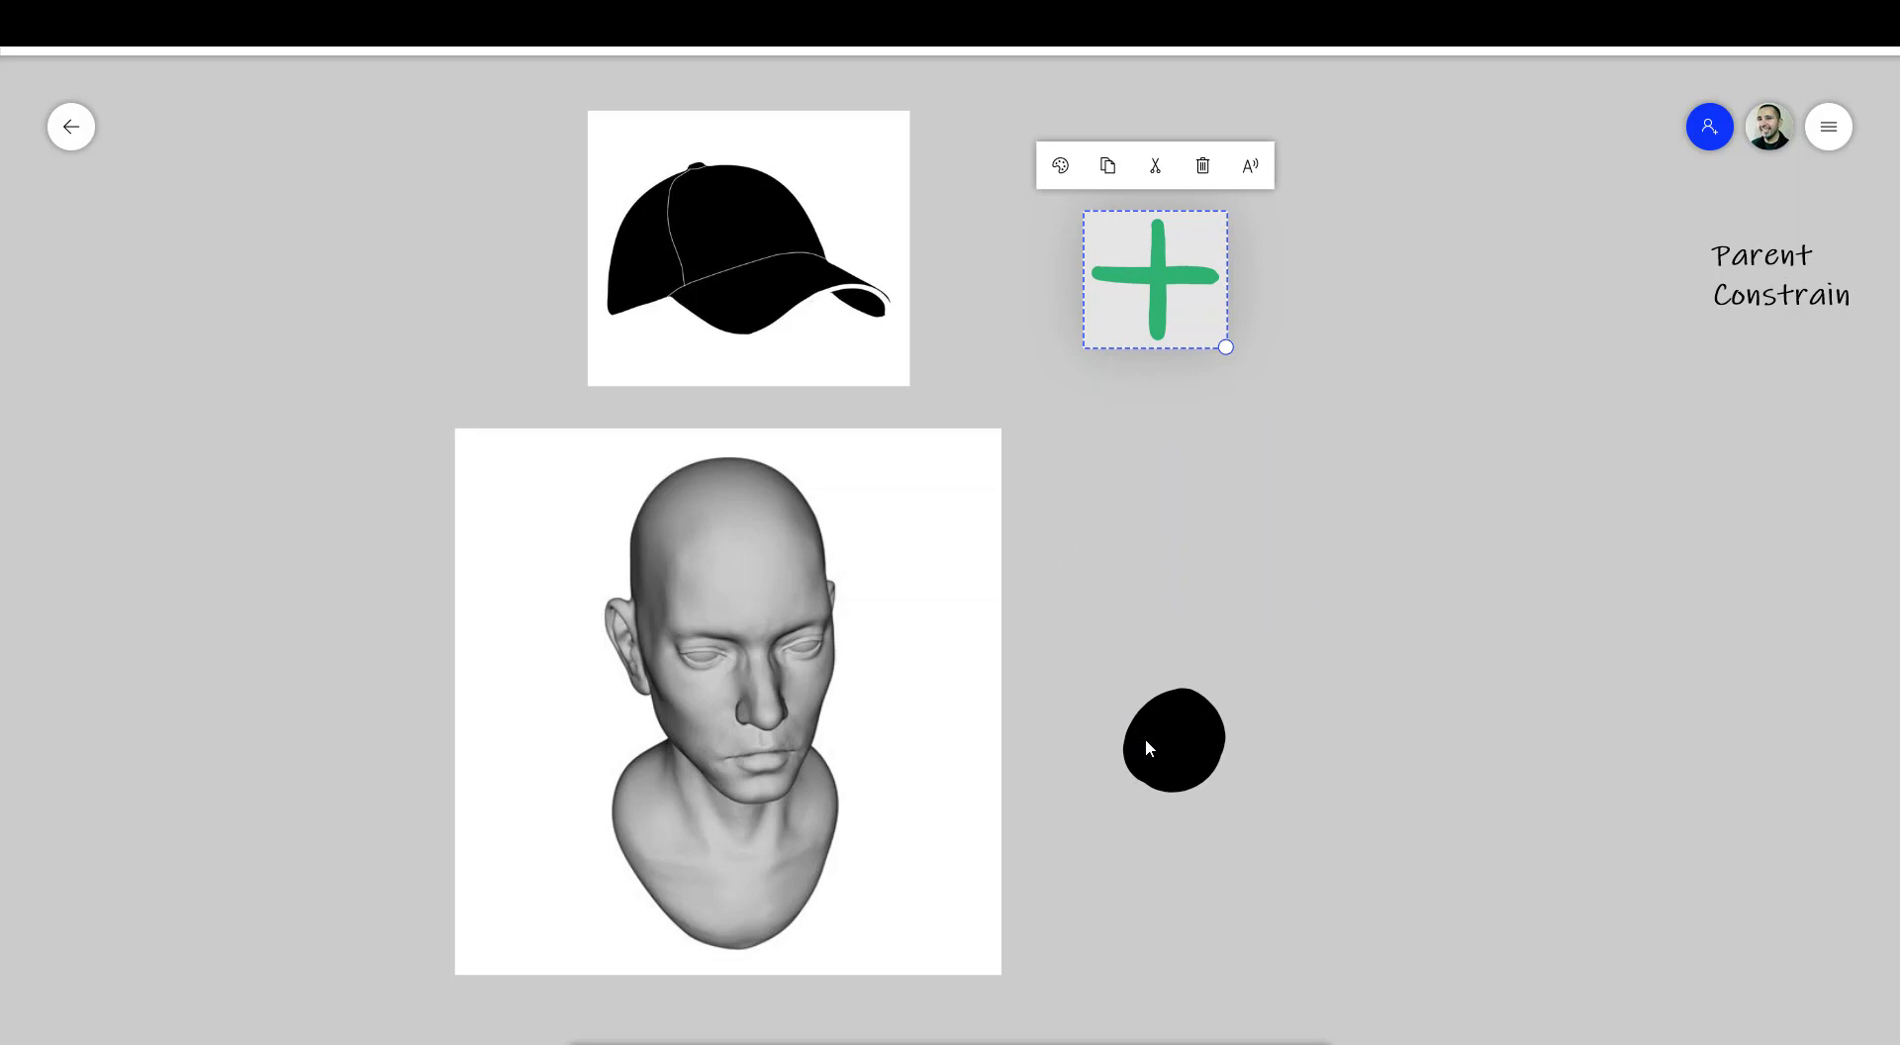
{"action": "mouse_move", "coordinate": [1155, 279]}
{"action": "left_mouse_down"}
{"action": "mouse_move", "coordinate": [1230, 234]}
{"action": "mouse_move", "coordinate": [1442, 353]}
{"action": "mouse_move", "coordinate": [1446, 785]}
{"action": "mouse_move", "coordinate": [1108, 416]}
{"action": "mouse_move", "coordinate": [662, 828]}
{"action": "mouse_move", "coordinate": [1369, 657]}
{"action": "mouse_move", "coordinate": [941, 687]}
{"action": "mouse_move", "coordinate": [1188, 254]}
{"action": "mouse_move", "coordinate": [1145, 246]}
{"action": "mouse_move", "coordinate": [1181, 254]}
{"action": "left_mouse_up"}
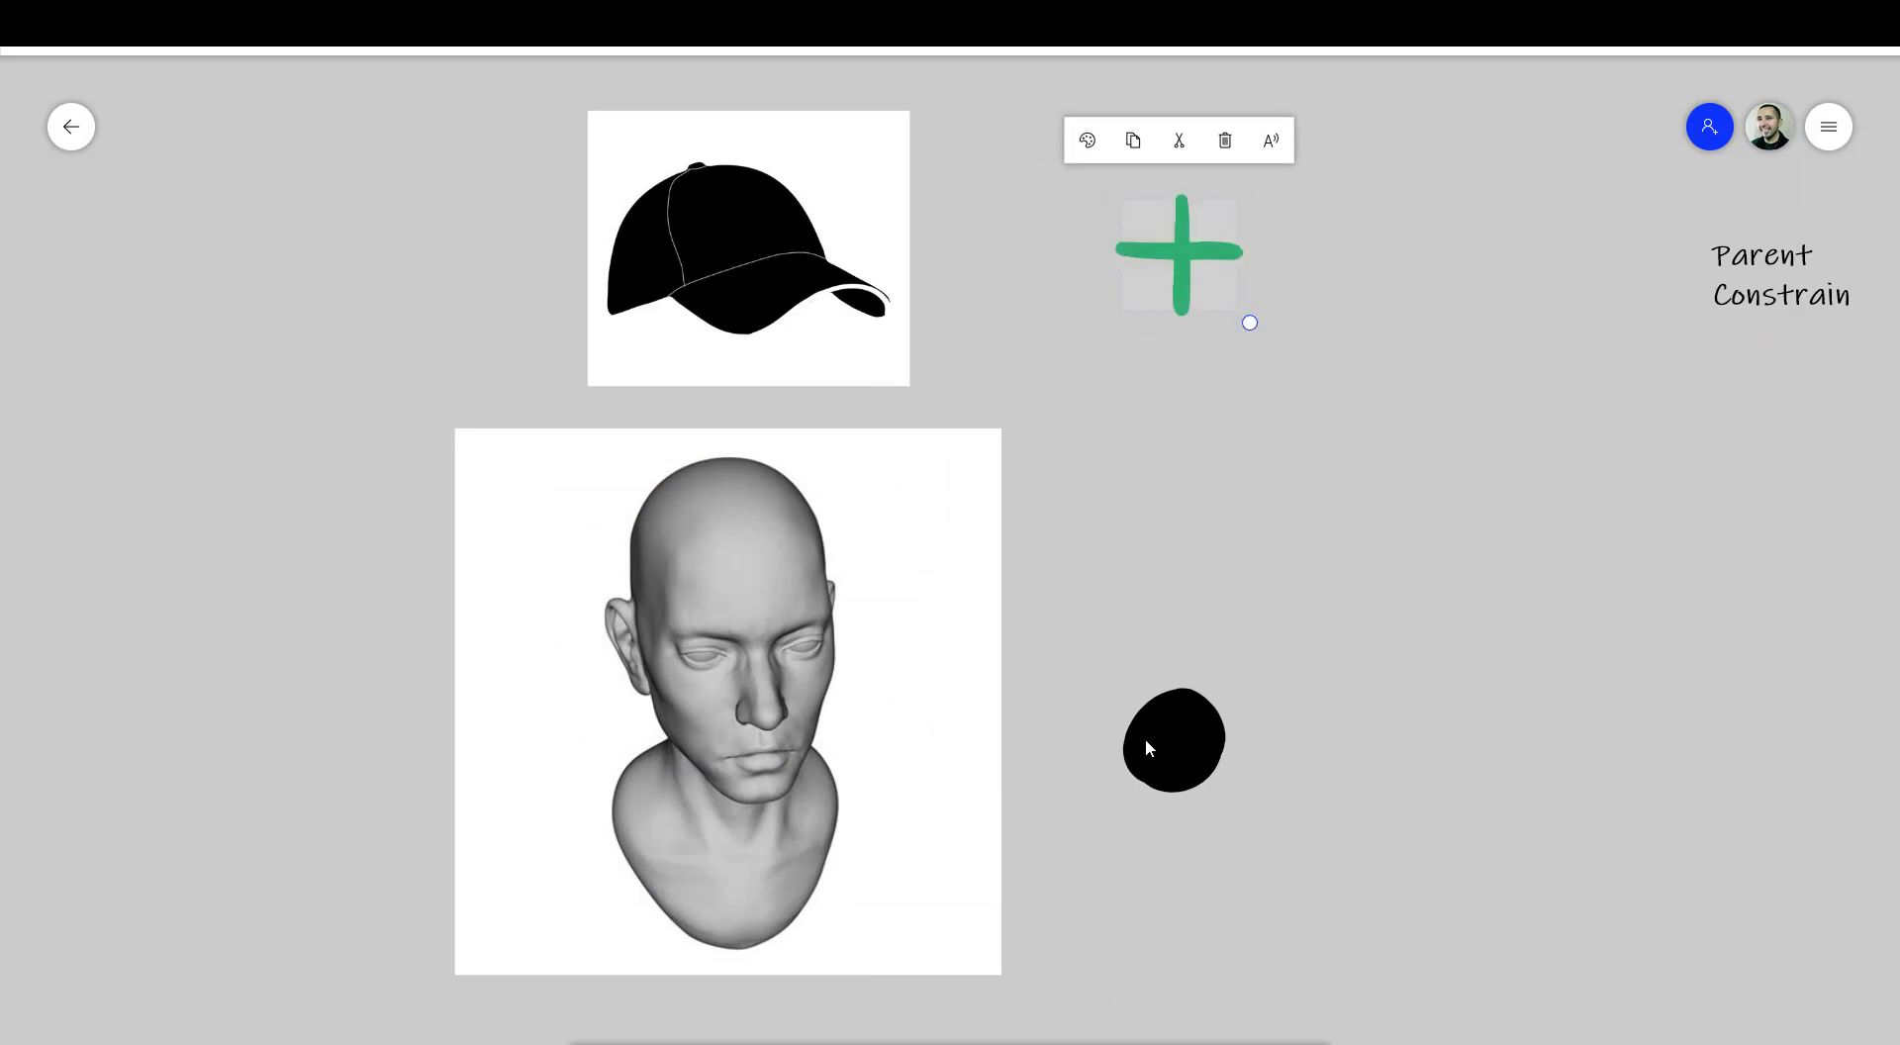
{"action": "key", "text": "Escape"}
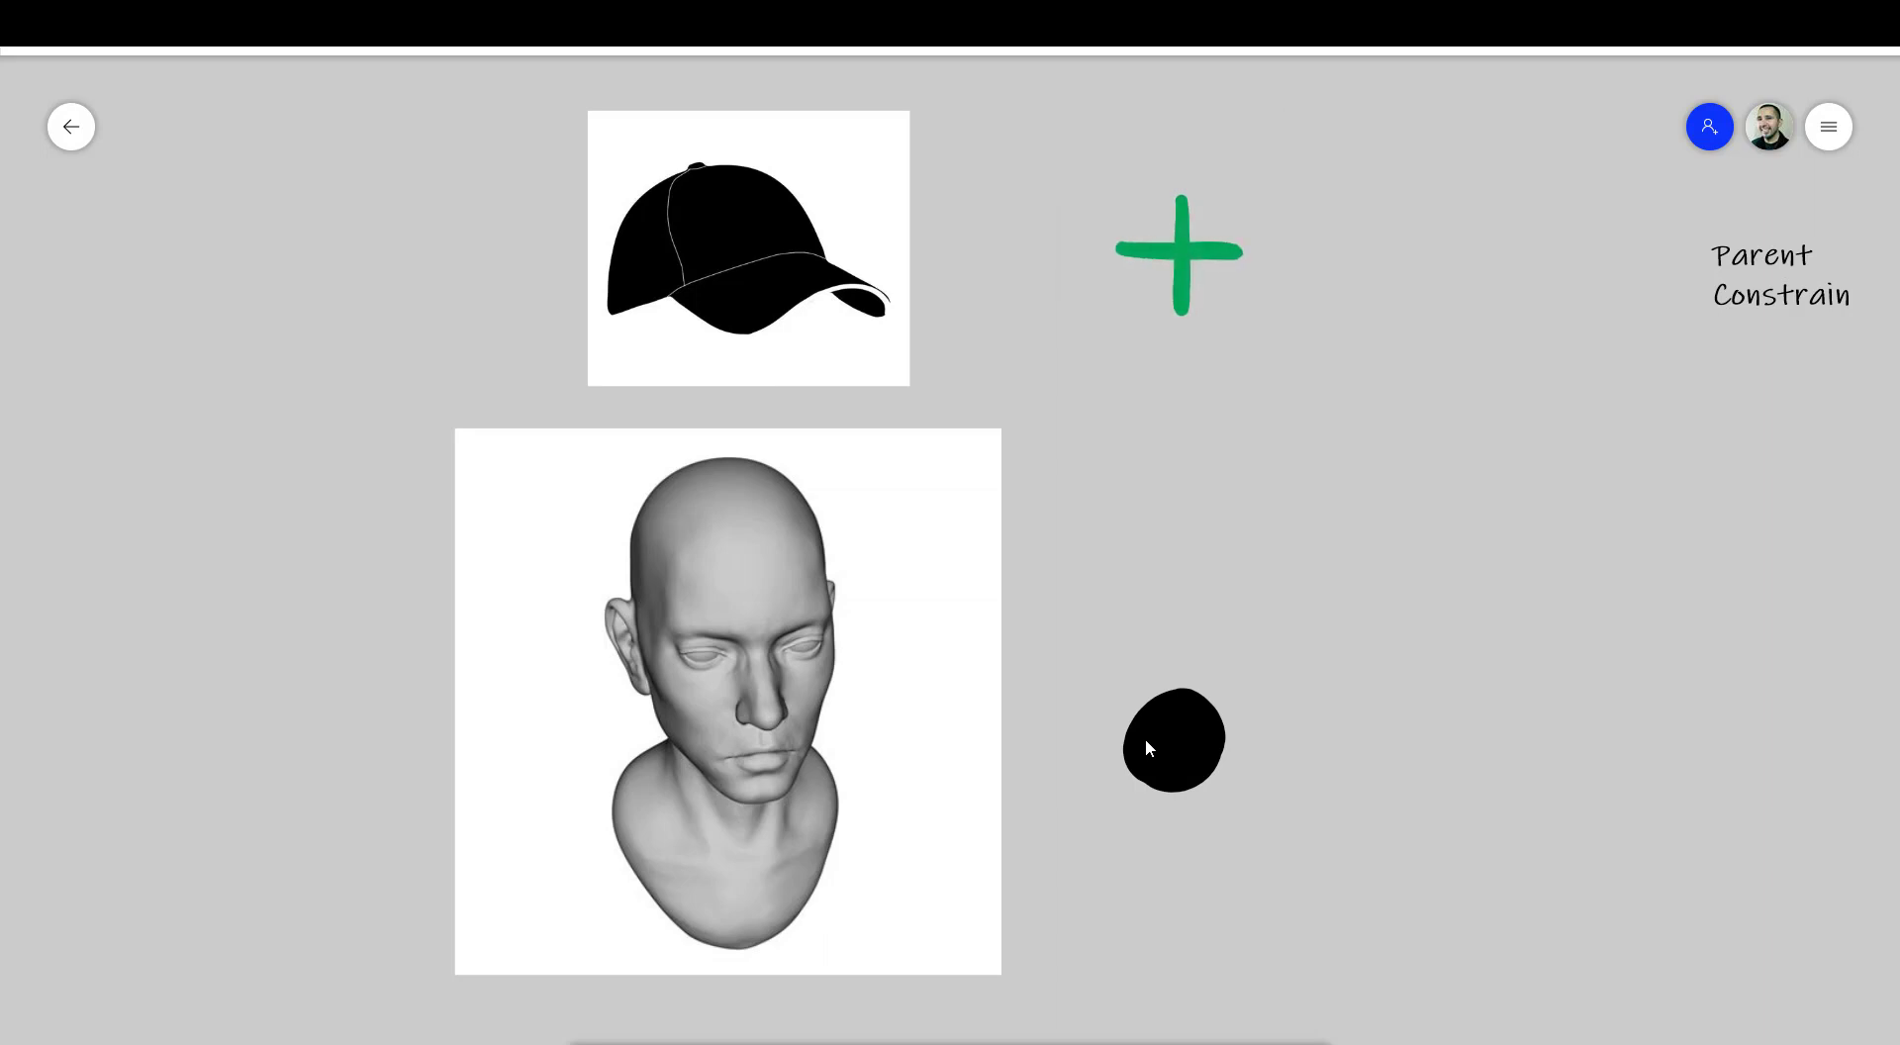
Draw a blue dashed horizontal line between the green plus and the black circle.
{"action": "left_click_drag", "start_coordinate": [1080, 510], "coordinate": [1095, 512]}
{"action": "left_click_drag", "start_coordinate": [1142, 503], "coordinate": [1237, 500]}
{"action": "left_click_drag", "start_coordinate": [1296, 506], "coordinate": [1399, 524]}
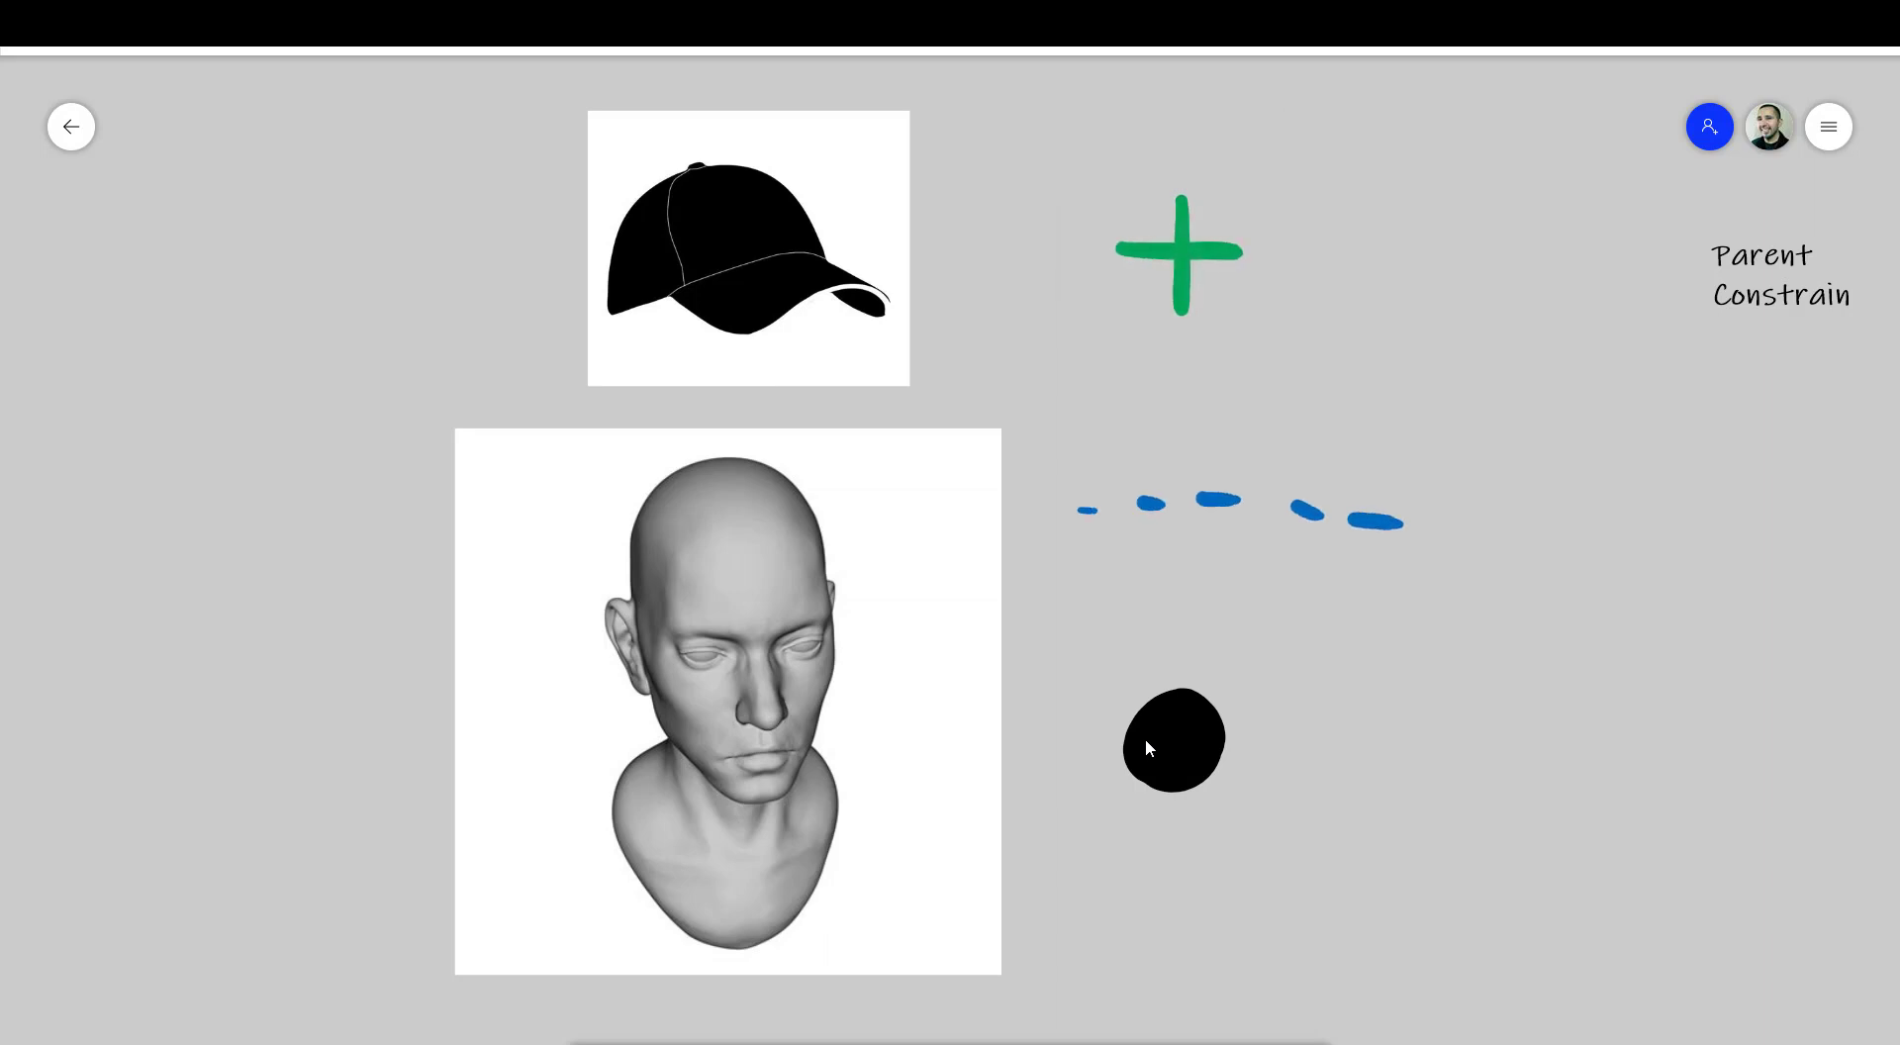
Sketch a vertical double-headed blue arrow between the circle and the plus, and undo its strokes.
{"action": "left_click_drag", "start_coordinate": [1182, 371], "coordinate": [1182, 609]}
{"action": "left_click_drag", "start_coordinate": [1180, 351], "coordinate": [1157, 453]}
{"action": "left_click_drag", "start_coordinate": [1185, 346], "coordinate": [1201, 435]}
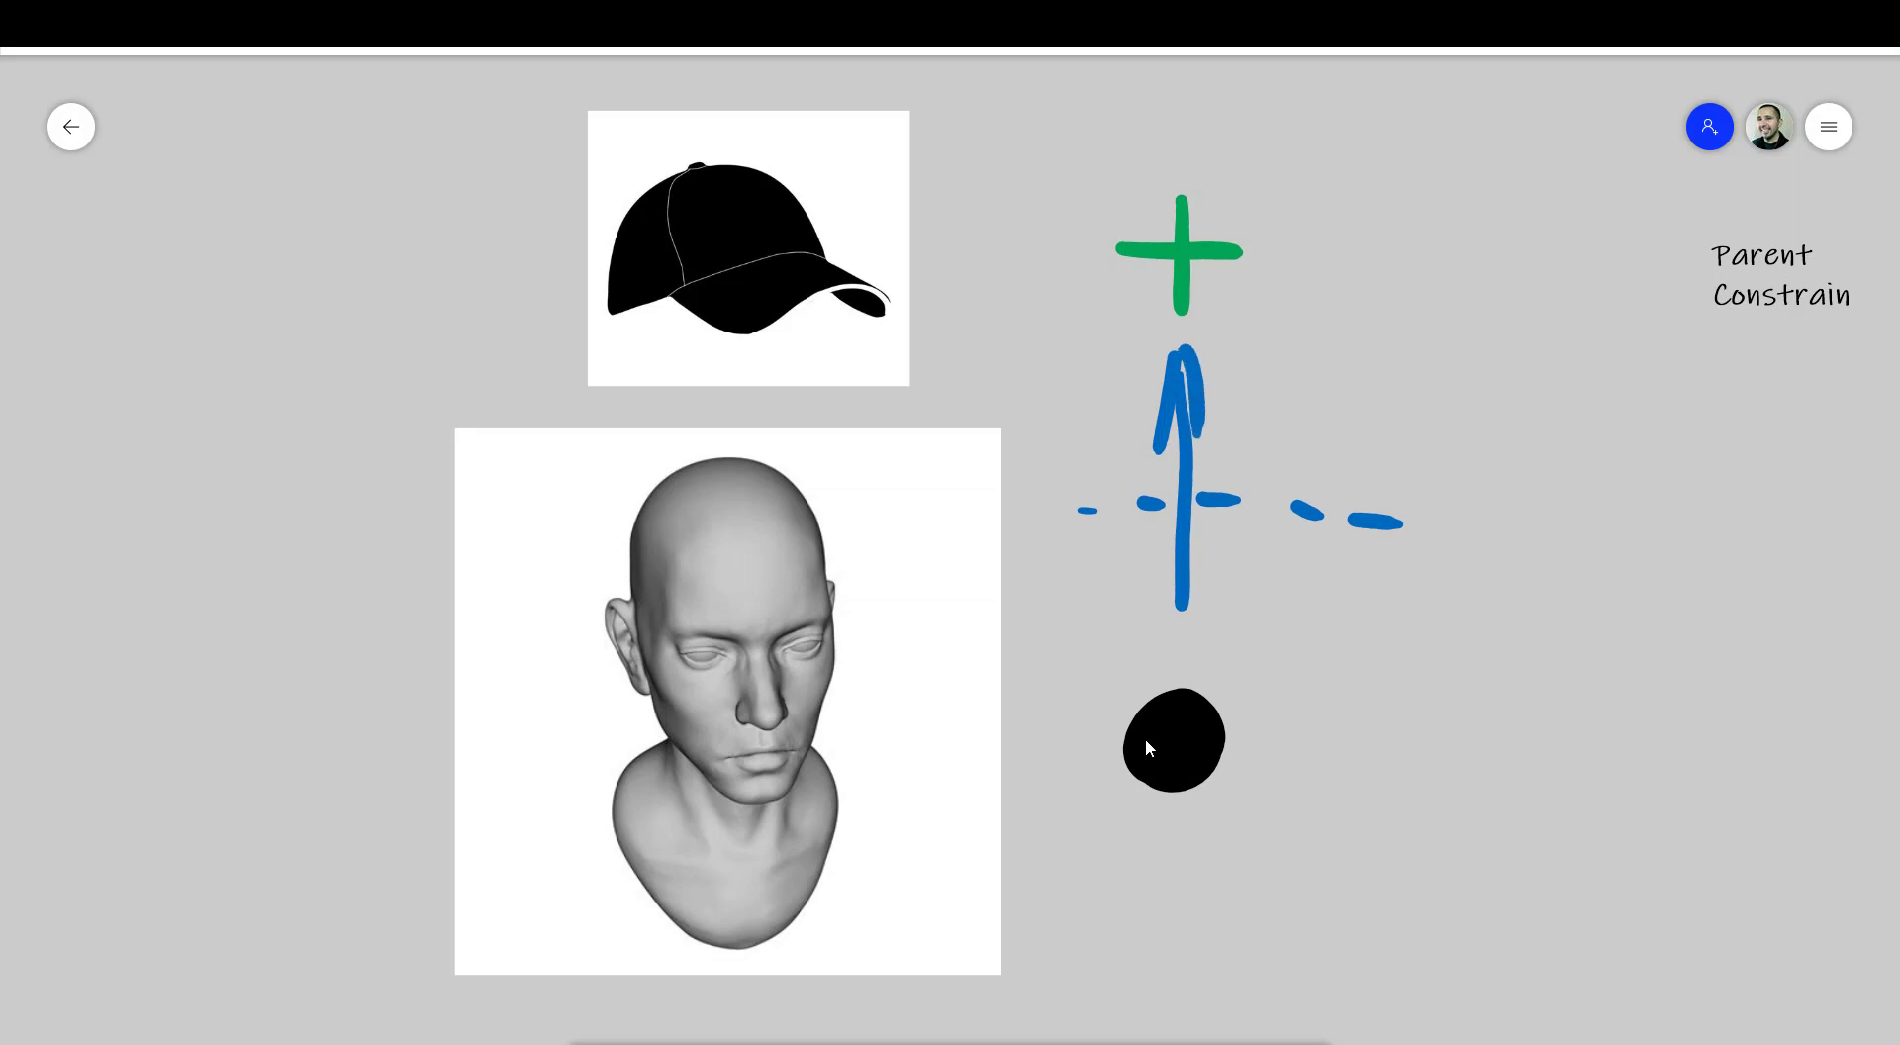
{"action": "left_click_drag", "start_coordinate": [1145, 564], "coordinate": [1161, 614]}
{"action": "left_click_drag", "start_coordinate": [1239, 557], "coordinate": [1183, 613]}
{"action": "key", "text": "ctrl+z"}
{"action": "key", "text": "ctrl+z"}
{"action": "key", "text": "ctrl+z"}
{"action": "key", "text": "ctrl+z"}
{"action": "key", "text": "ctrl+z"}
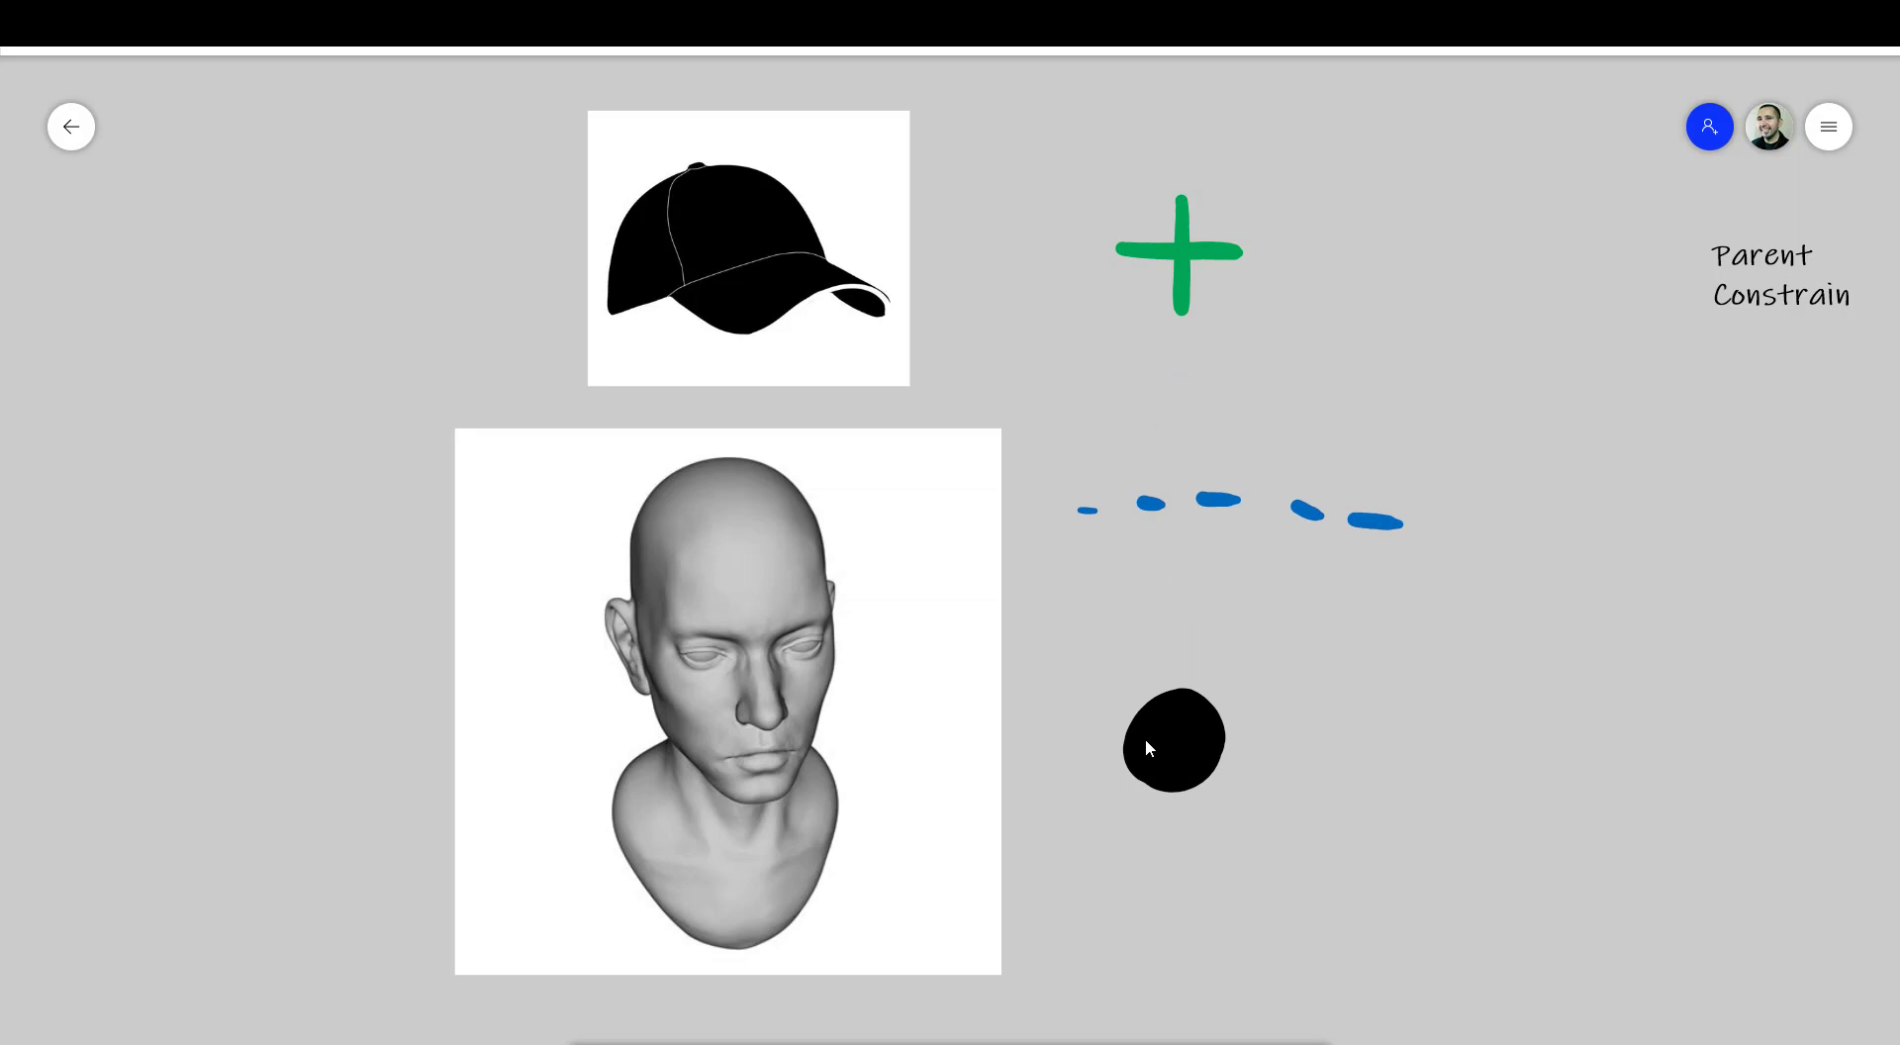
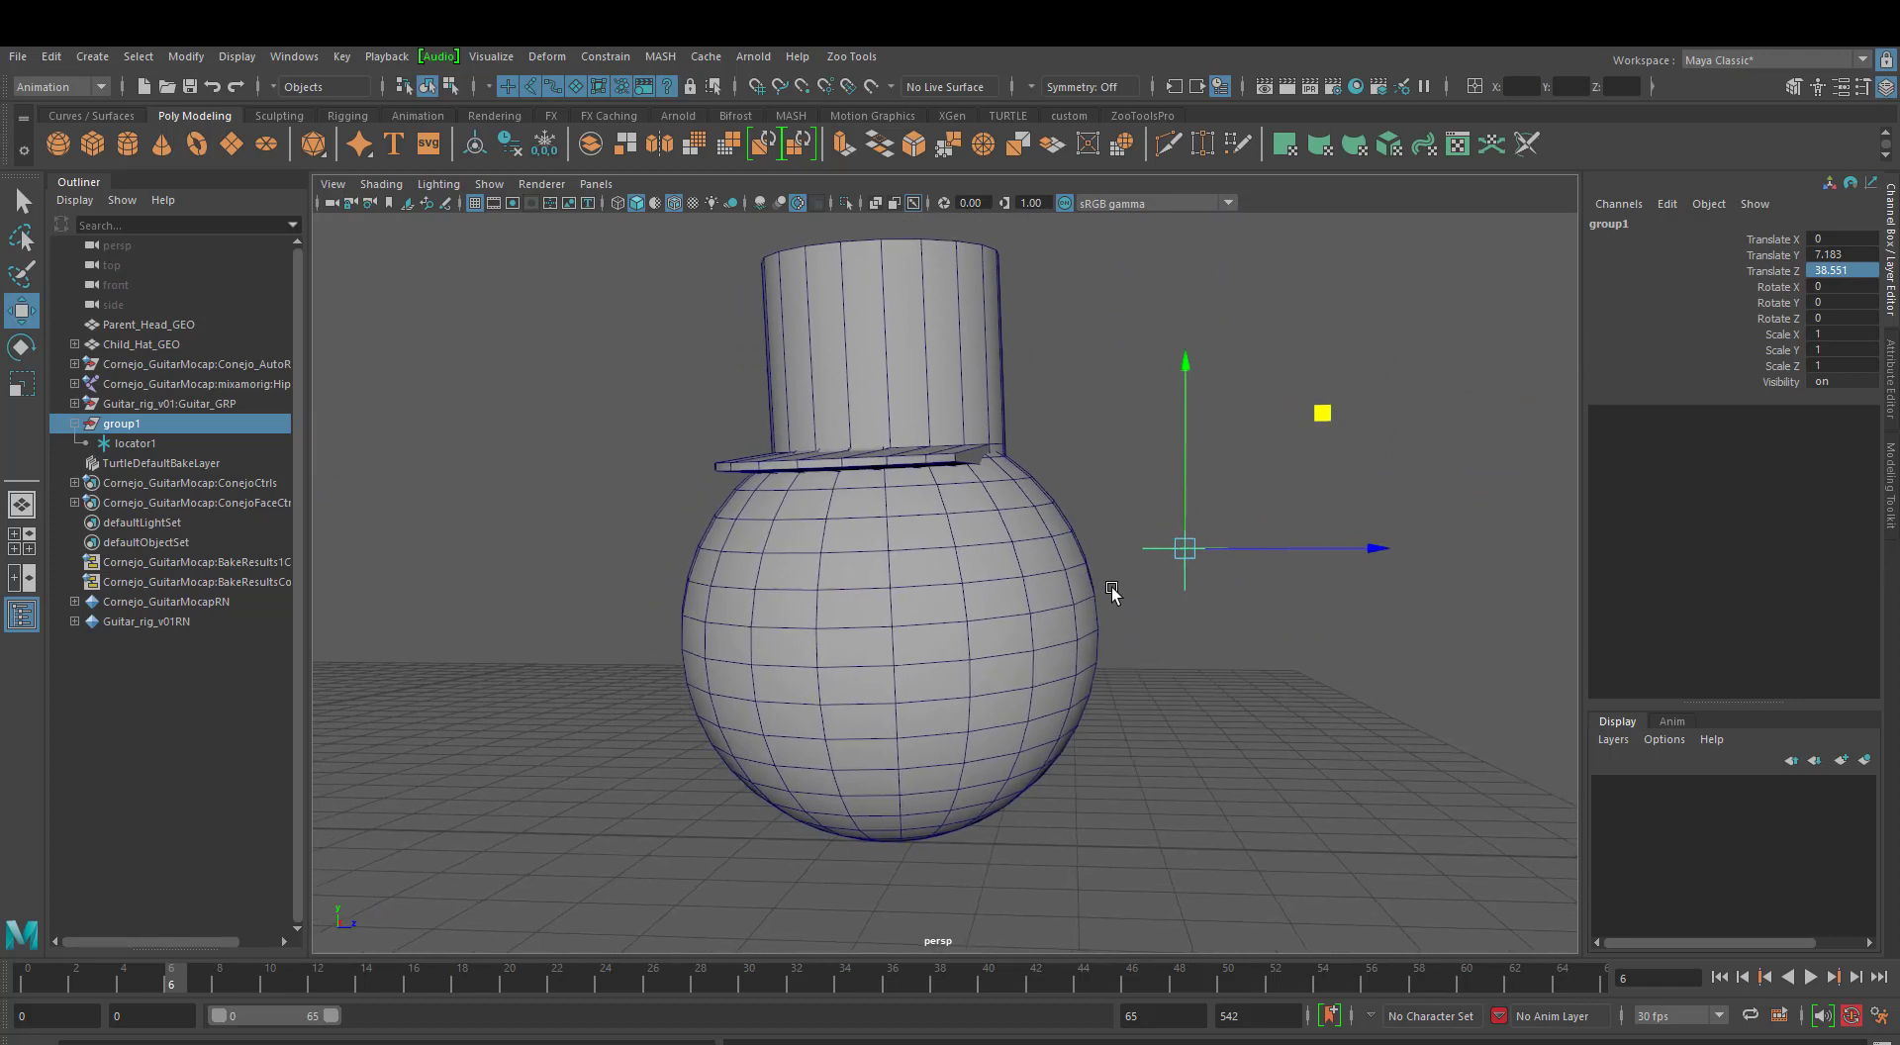
Open the Parent constraint options in Maya and position the options window clear of the head and hat.
{"action": "left_click", "coordinate": [594, 57]}
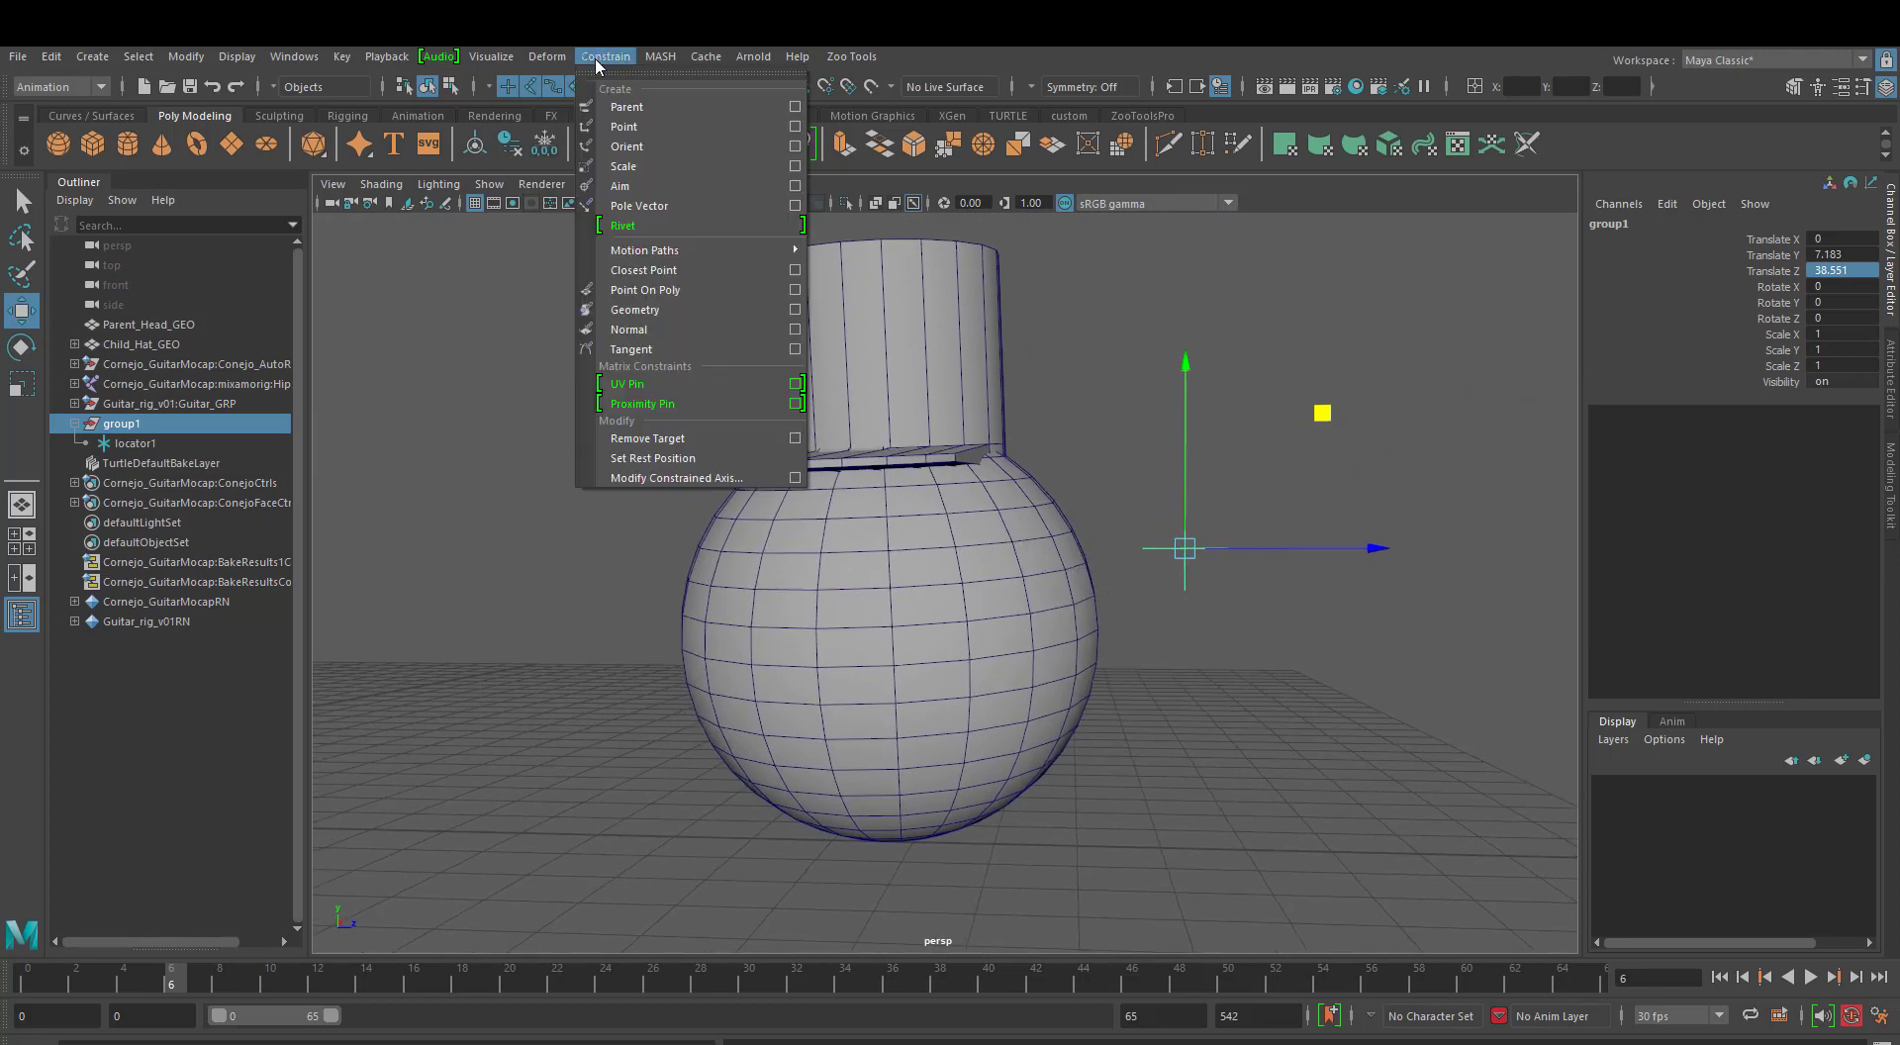
{"action": "left_click", "coordinate": [795, 108]}
{"action": "left_click_drag", "start_coordinate": [1255, 213], "coordinate": [1565, 128]}
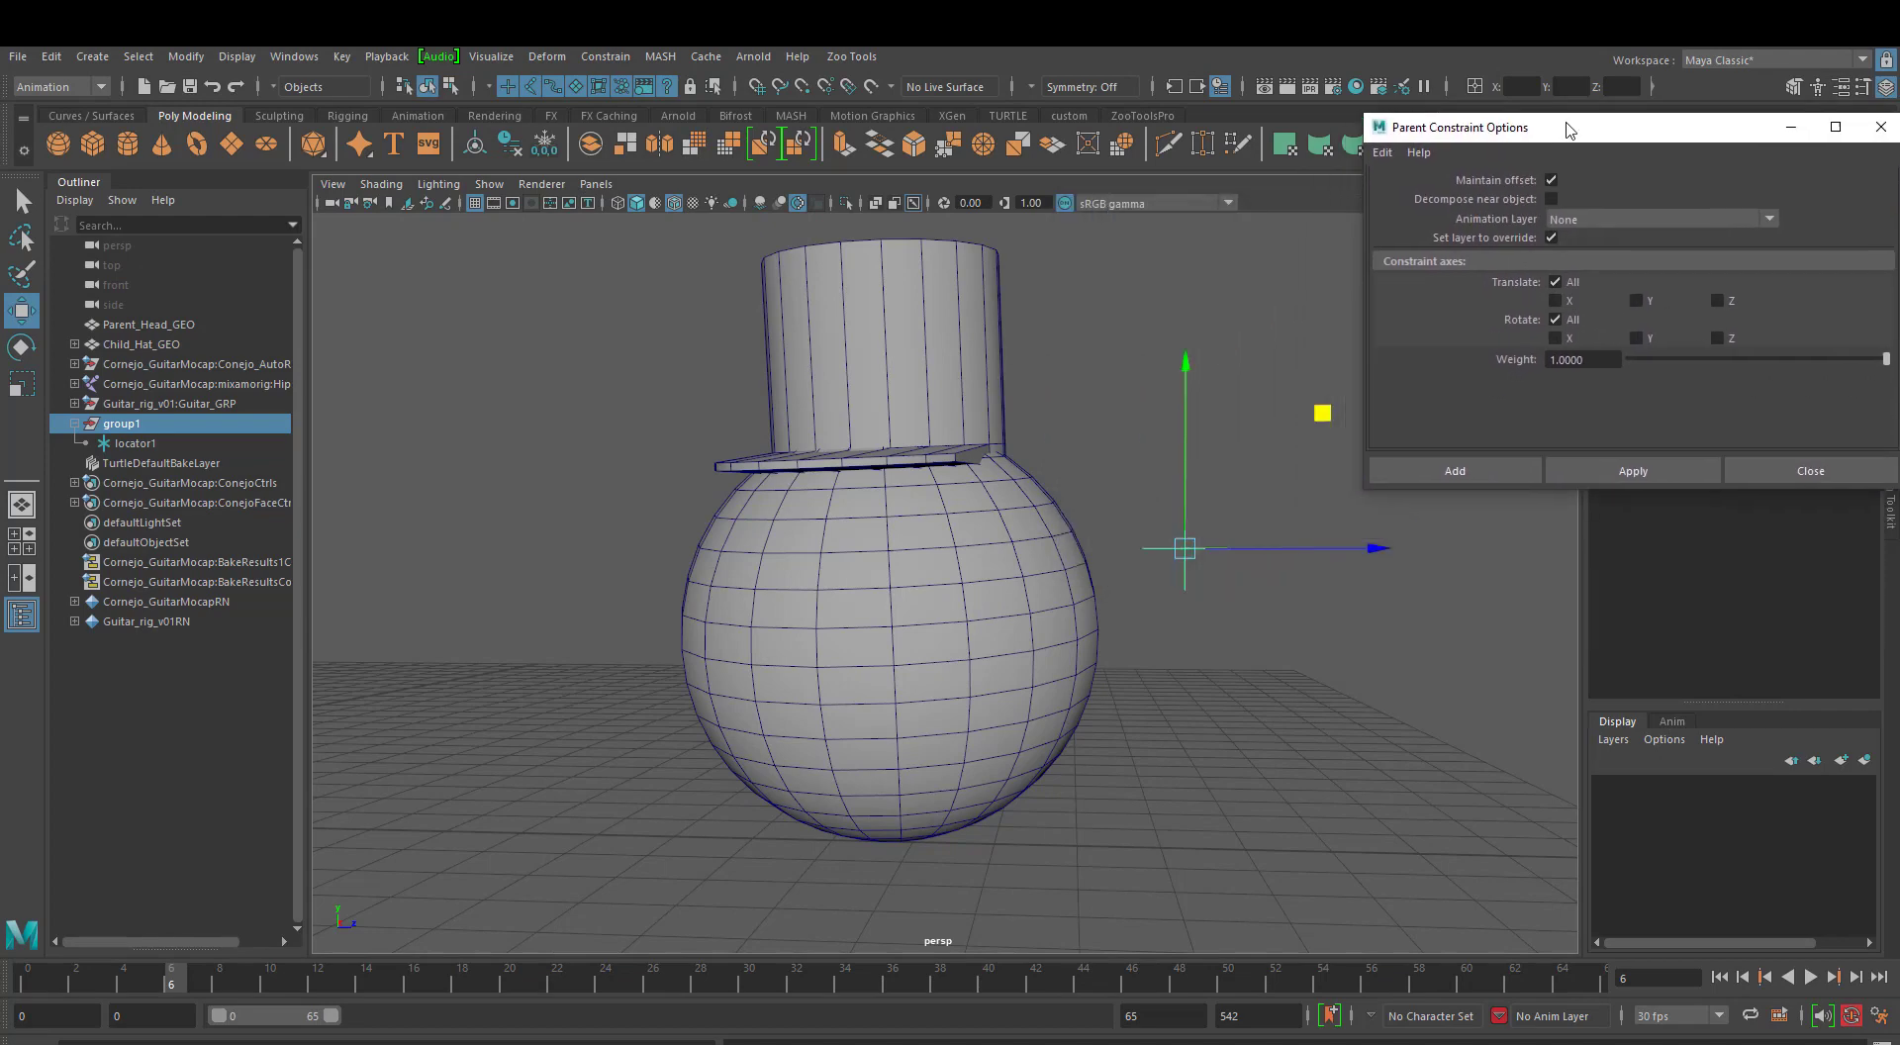
{"action": "middle_click_drag", "start_coordinate": [1010, 349], "coordinate": [1000, 336], "text": "alt"}
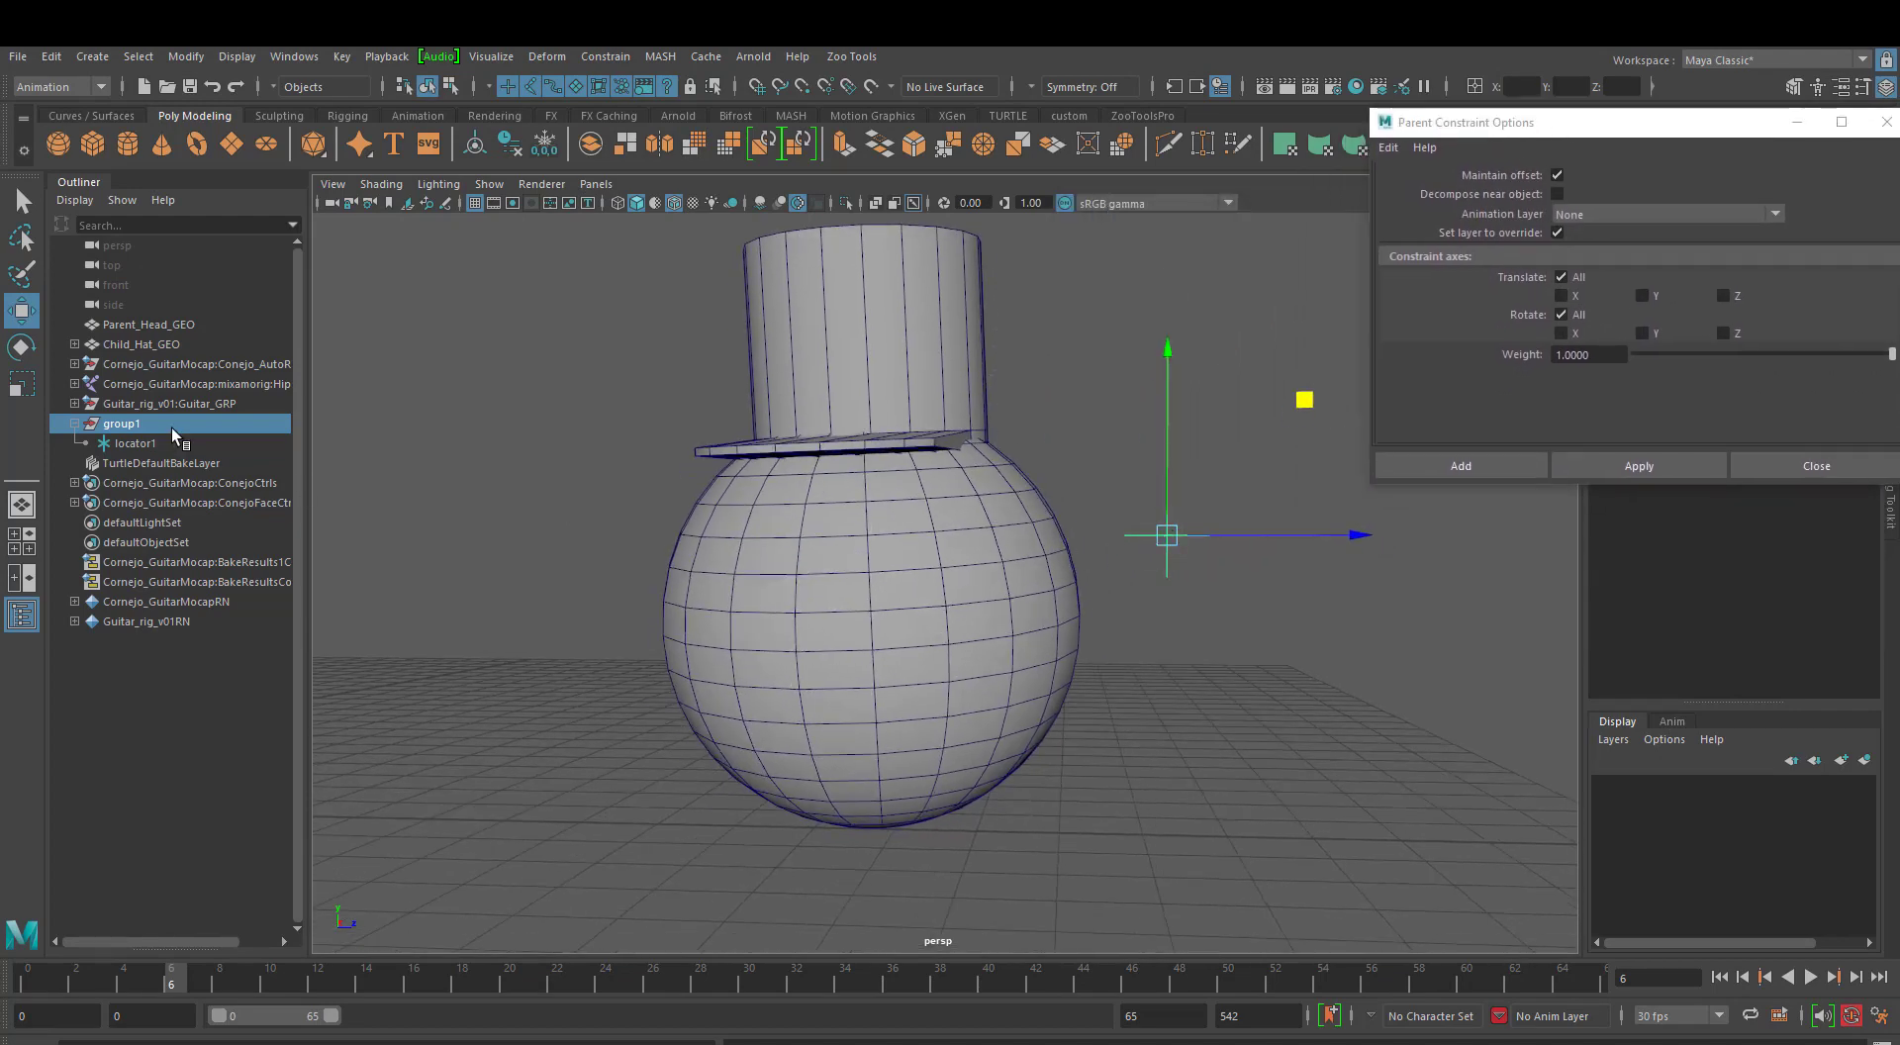
{"action": "scroll", "coordinate": [897, 562], "scroll_direction": "up", "scroll_amount": 1}
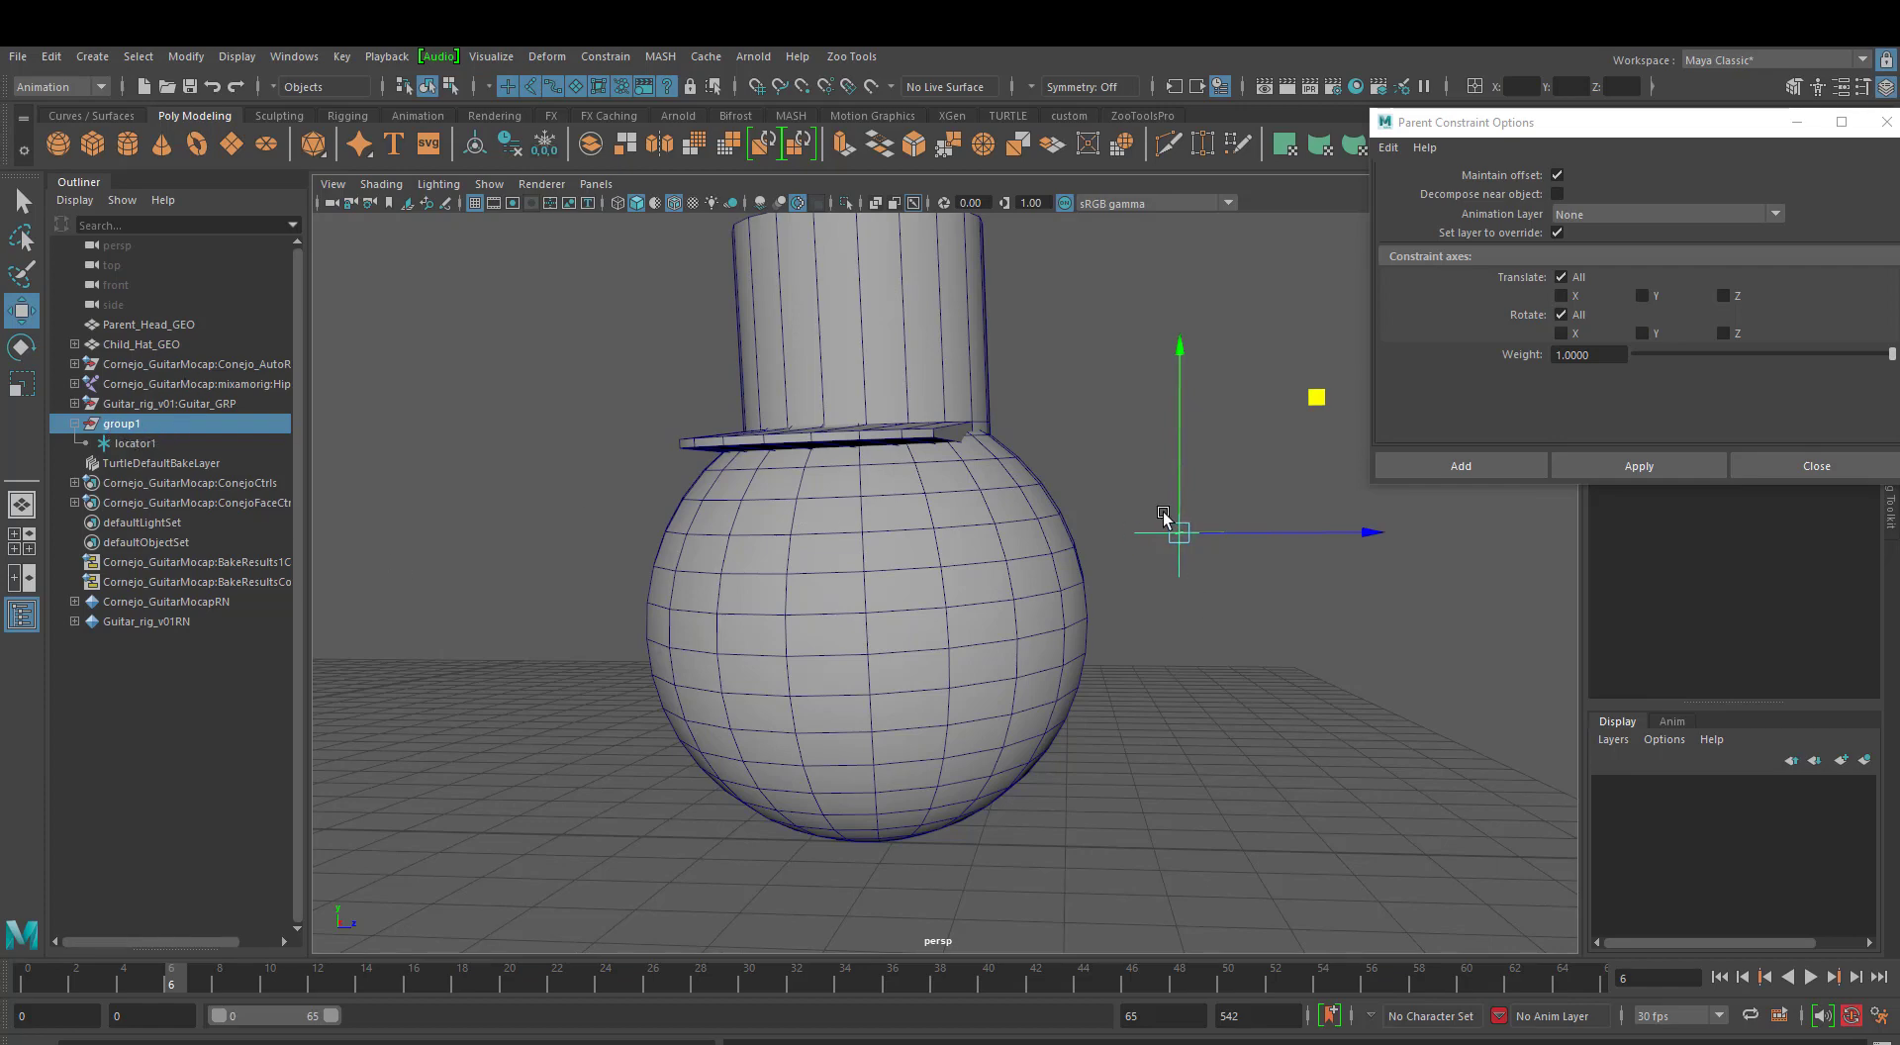
{"action": "left_click_drag", "start_coordinate": [841, 623], "coordinate": [754, 503], "text": "alt"}
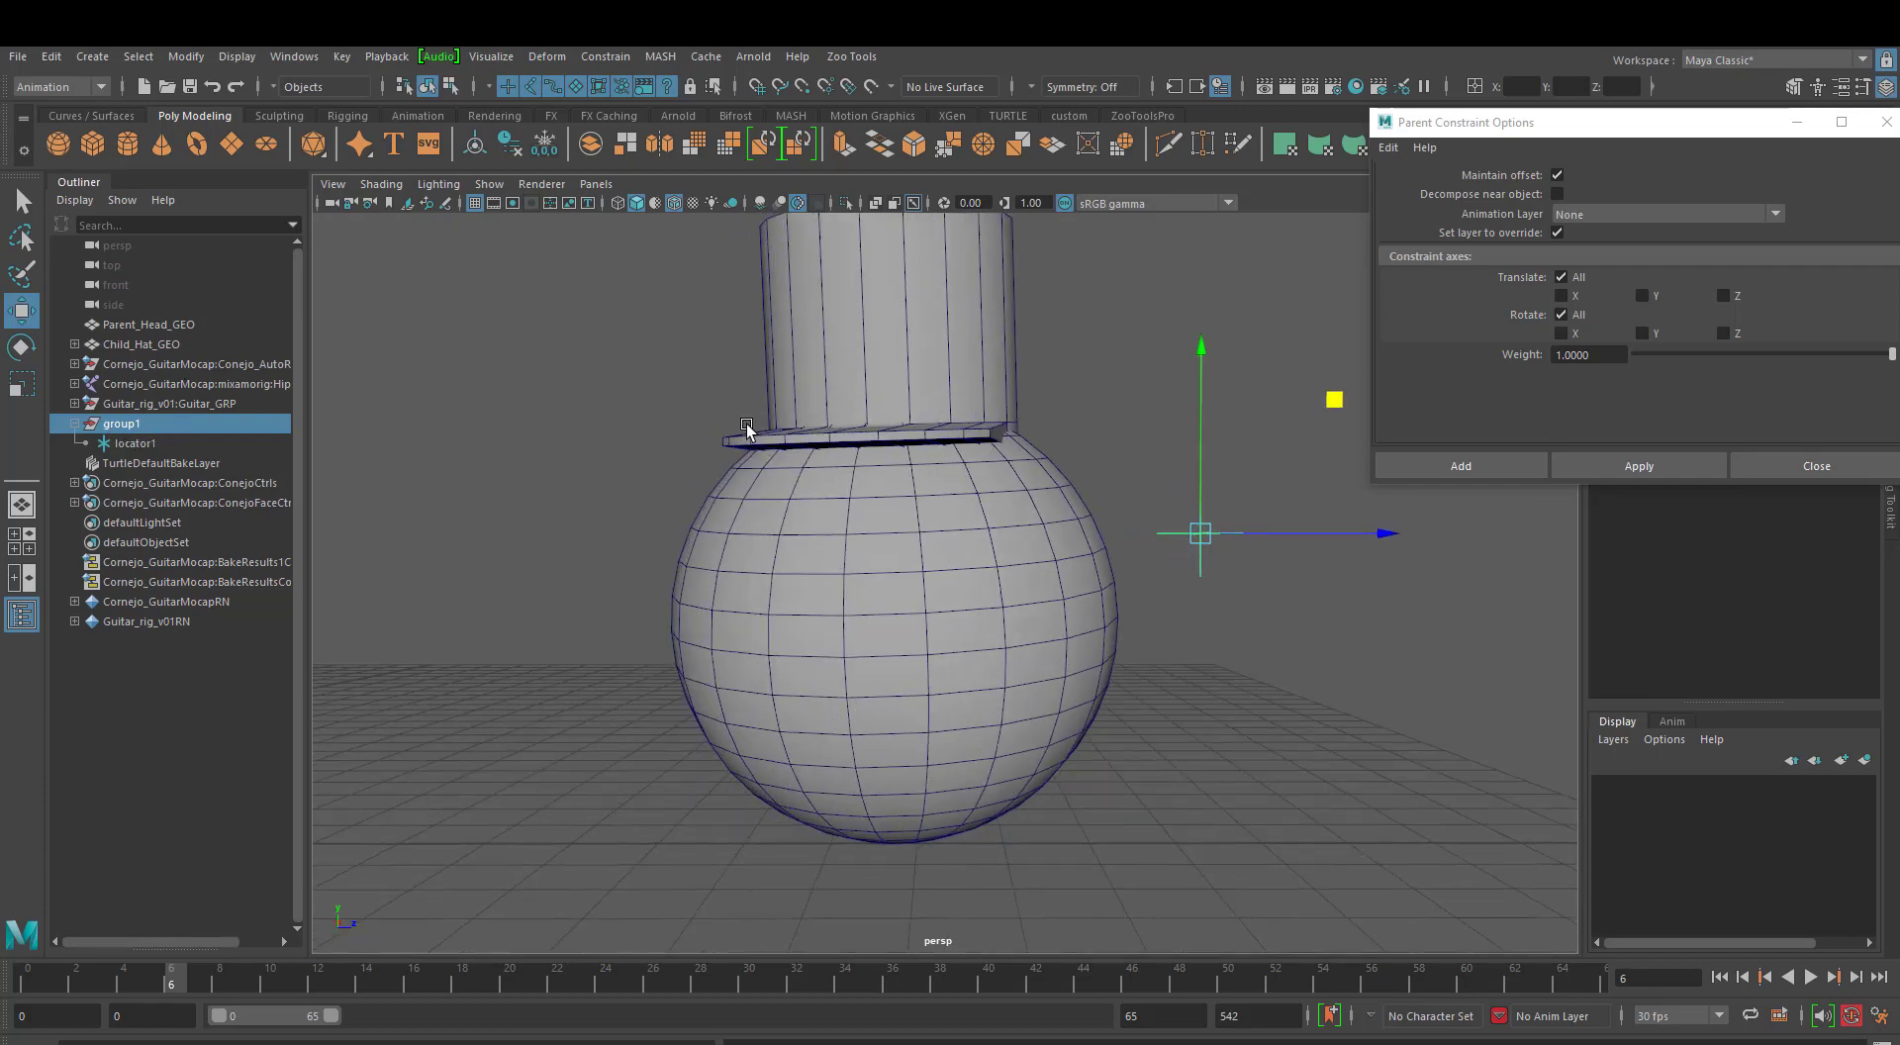
Turn on X-ray display in the viewport to see inside the head and hat.
{"action": "left_click", "coordinate": [874, 204]}
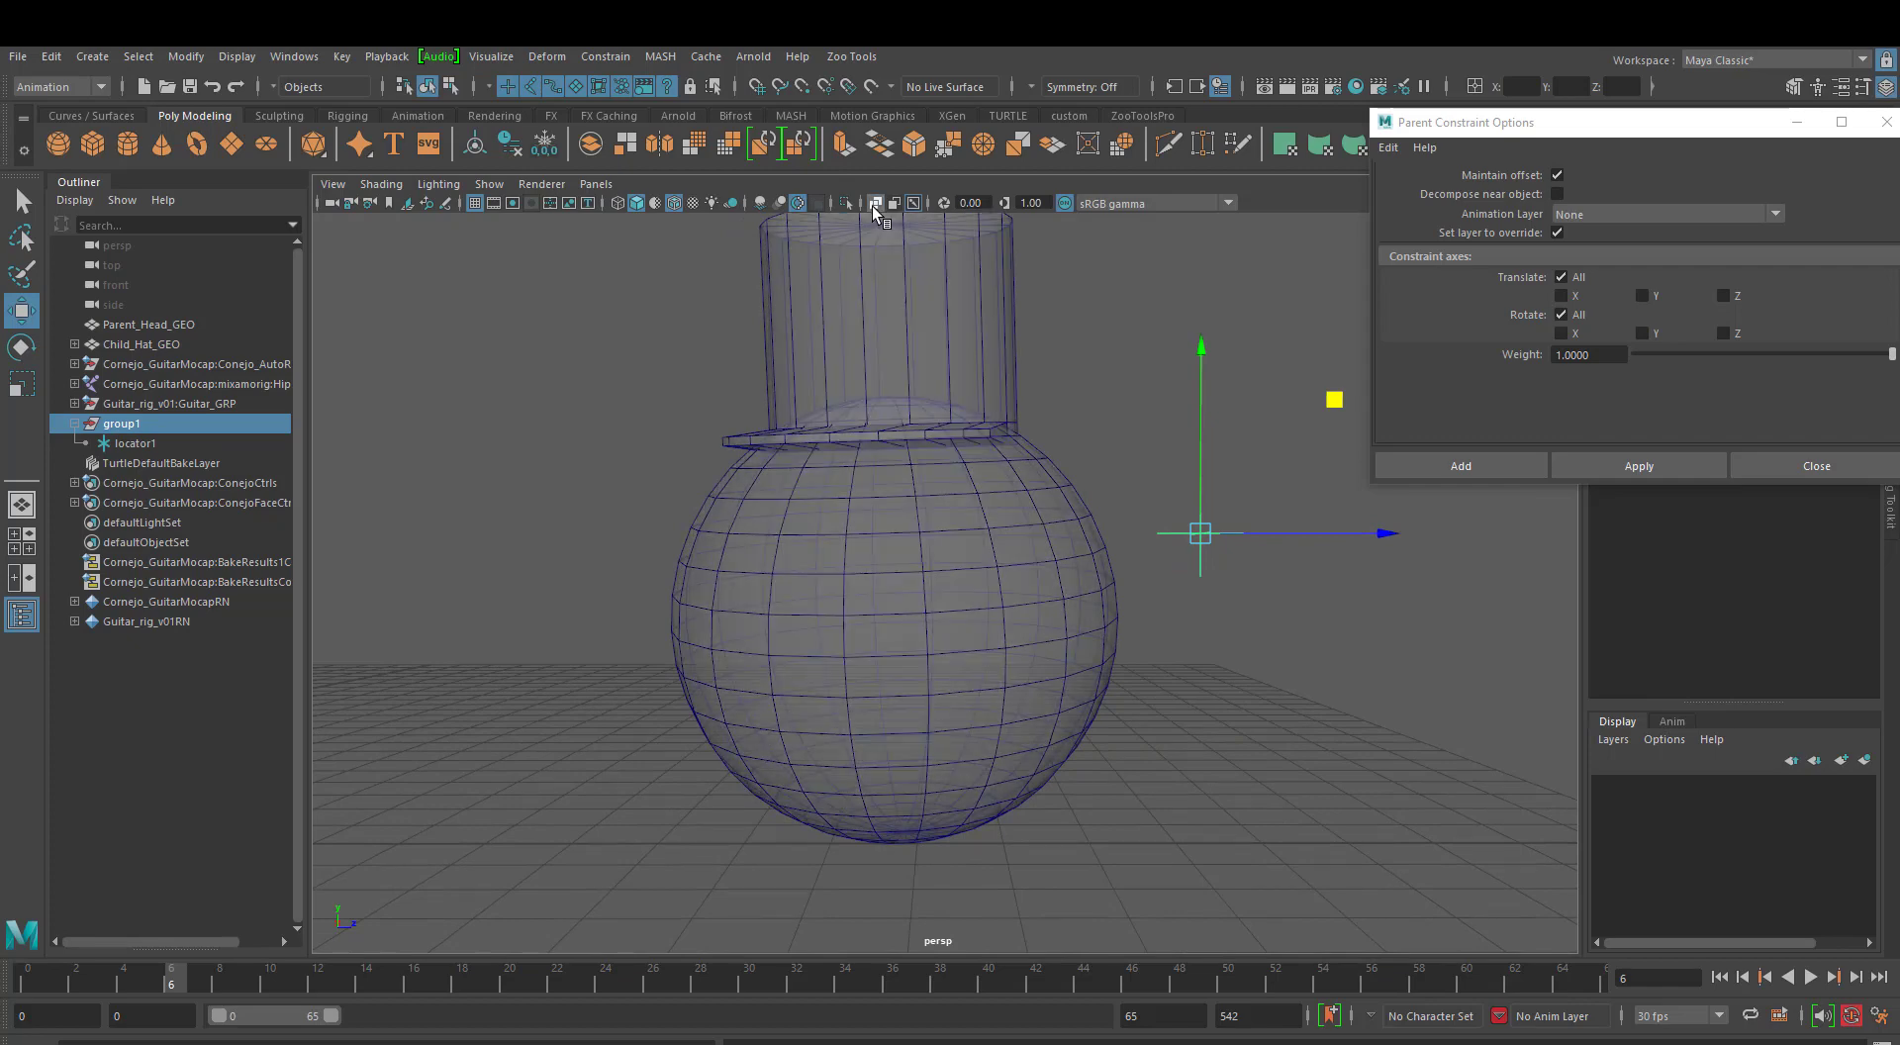
{"action": "middle_click_drag", "start_coordinate": [882, 443], "coordinate": [771, 500], "text": "alt"}
{"action": "left_click_drag", "start_coordinate": [772, 498], "coordinate": [820, 494], "text": "alt"}
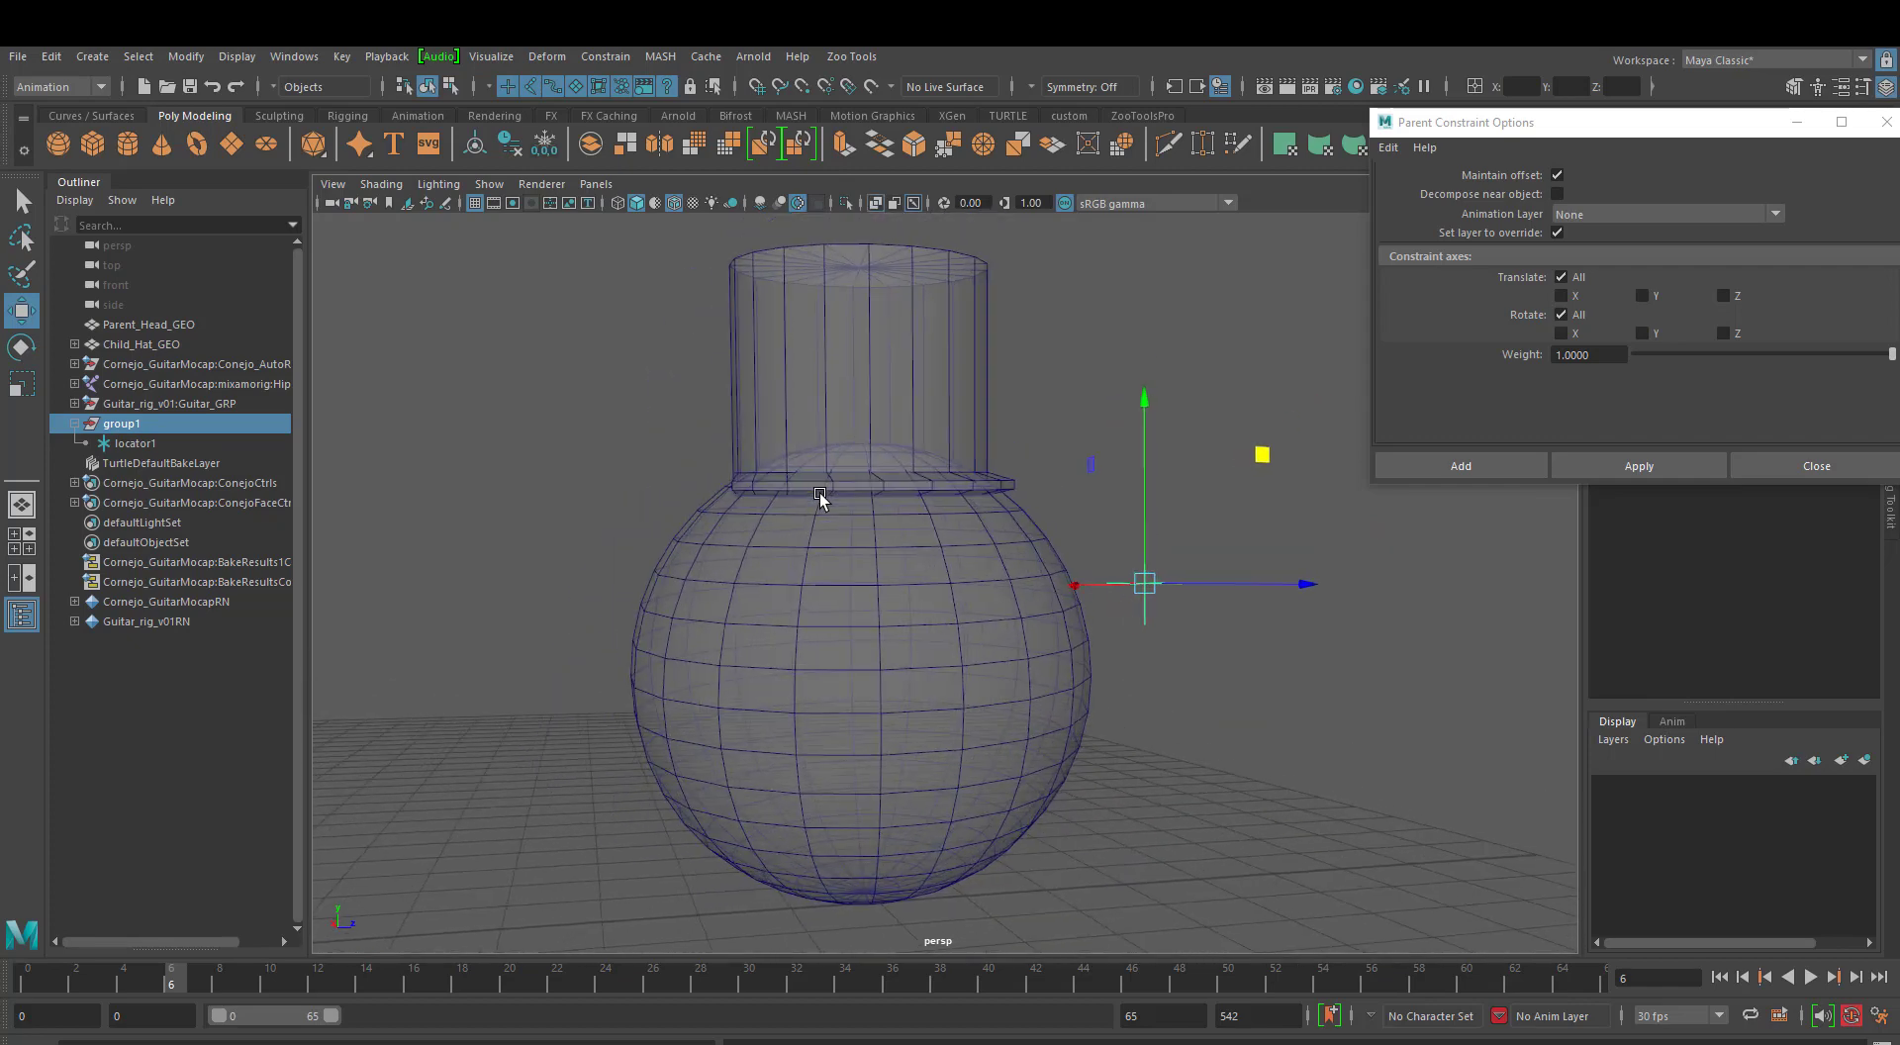
Turn off Maintain offset in the Parent constraint options, keeping all translate and rotate axes constrained.
{"action": "left_click_drag", "start_coordinate": [1580, 123], "coordinate": [1416, 121]}
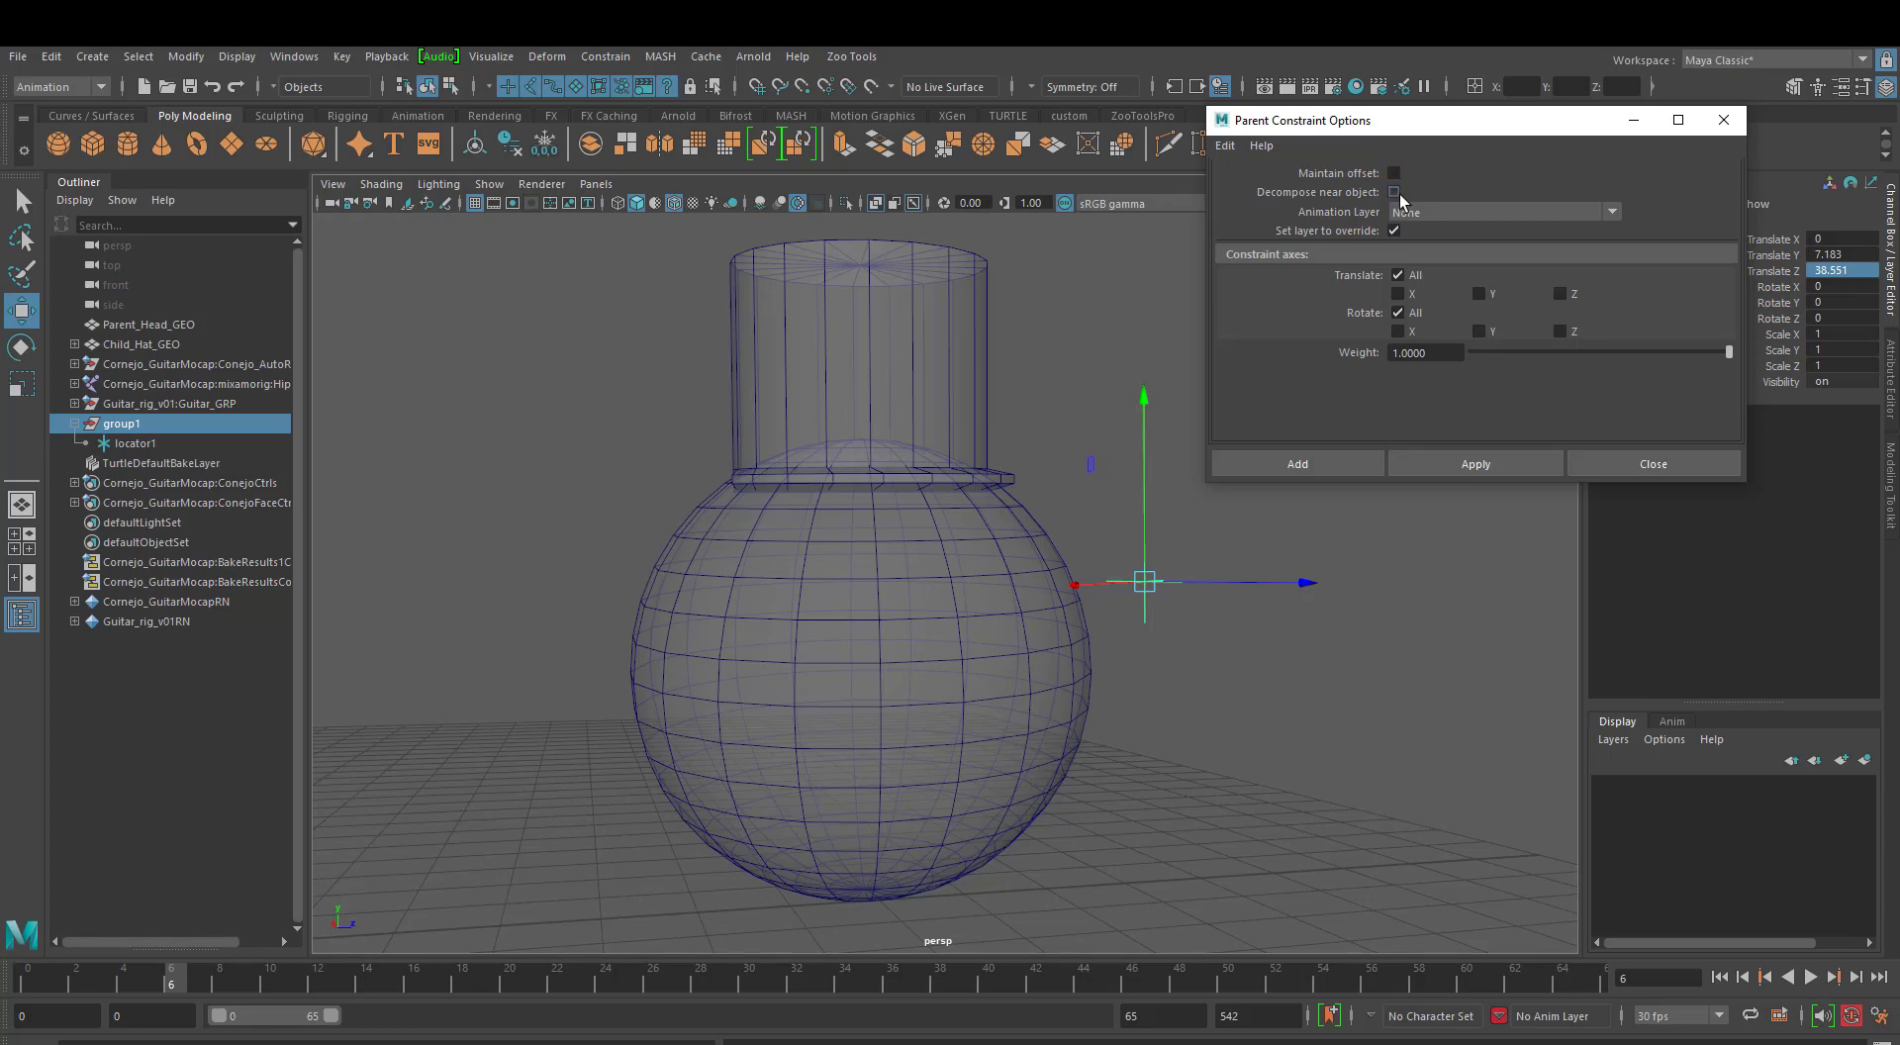
{"action": "middle_click_drag", "start_coordinate": [998, 338], "coordinate": [961, 339], "text": "alt"}
{"action": "left_click_drag", "start_coordinate": [870, 458], "coordinate": [925, 520], "text": "alt"}
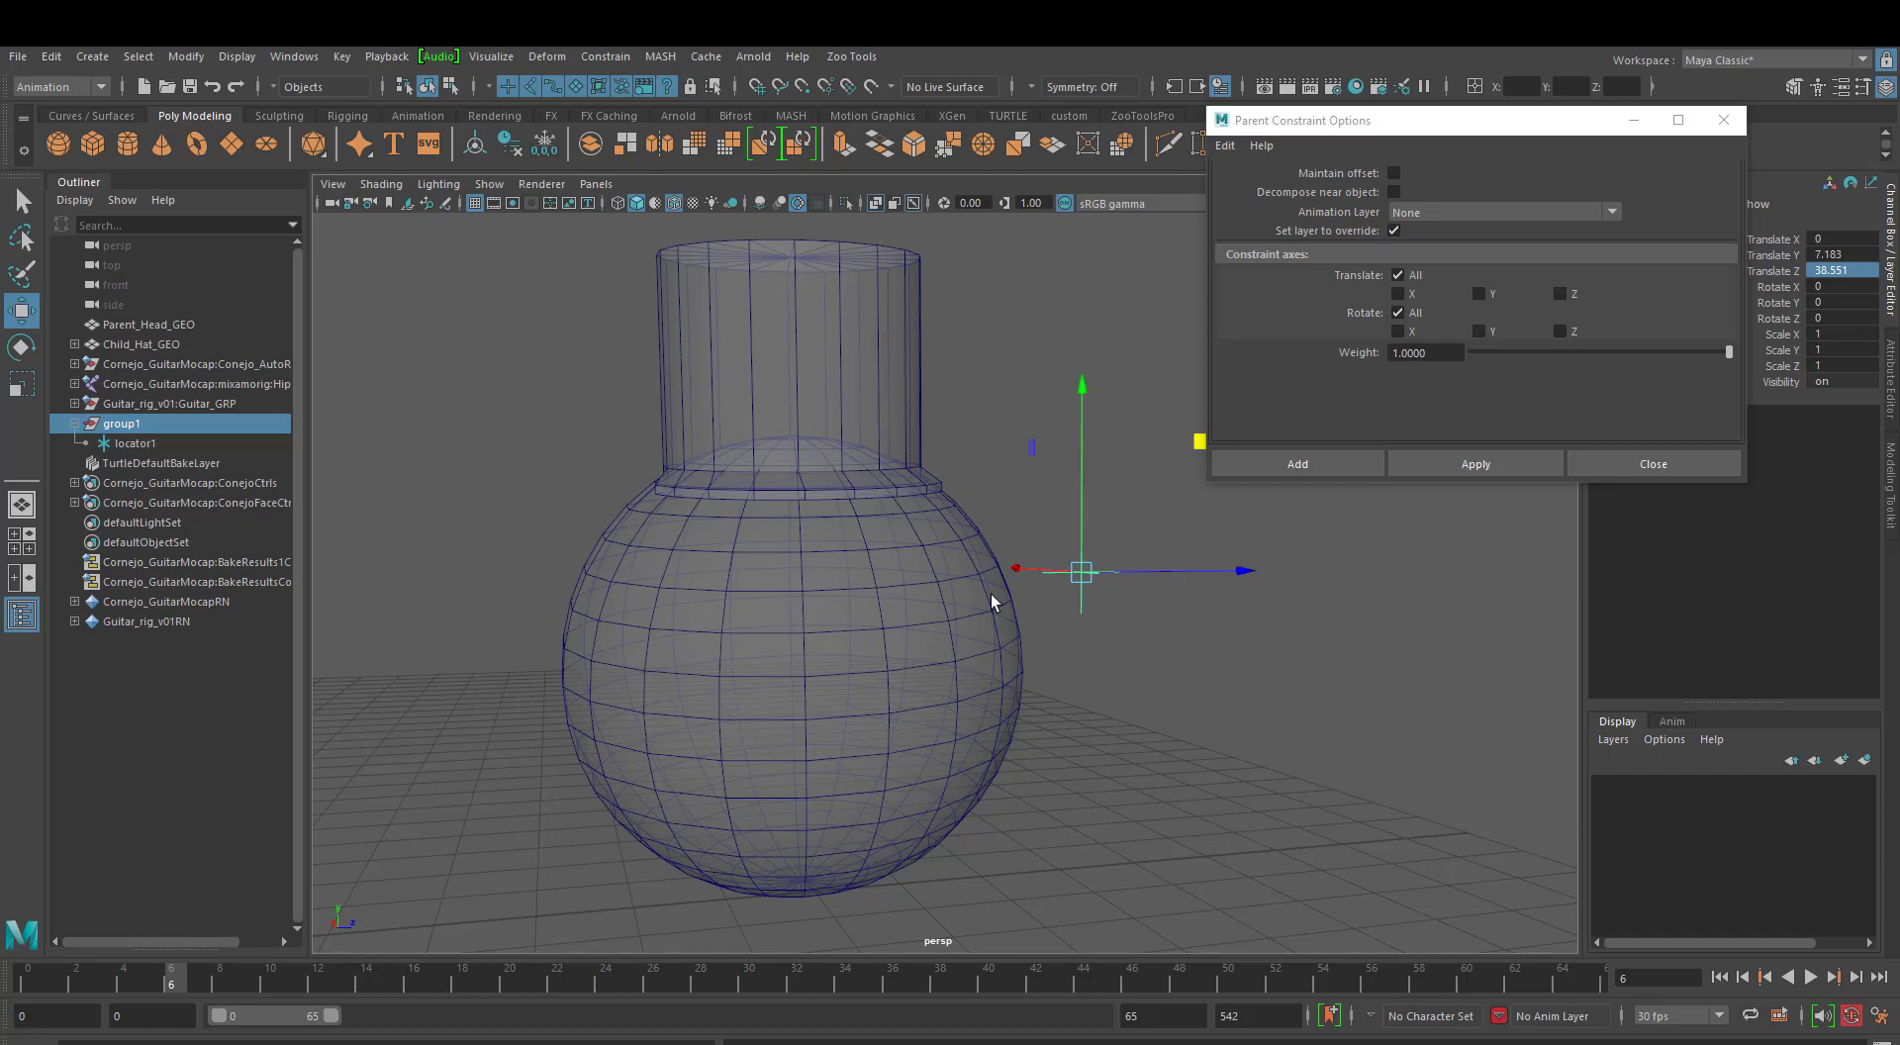
{"action": "left_click", "coordinate": [1445, 465]}
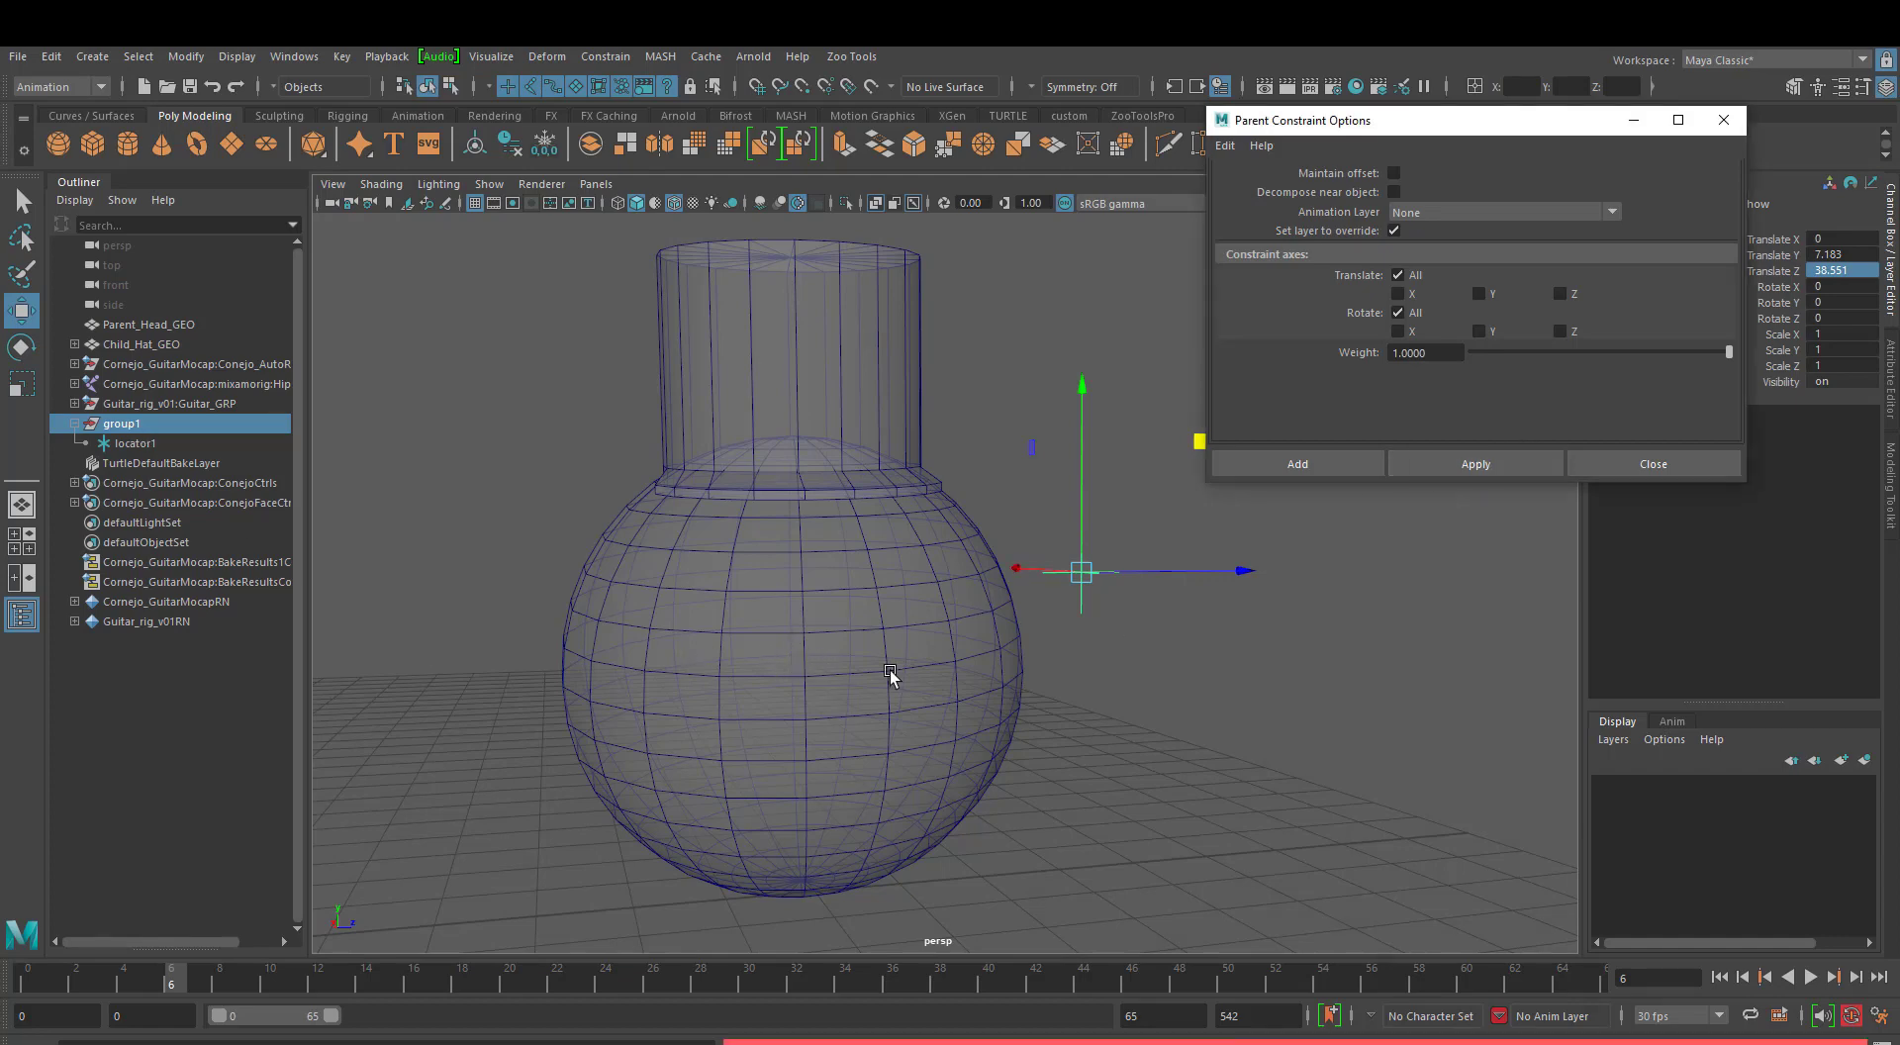
Parent constrain group1 to Parent_Head_GEO without offset and inspect the locator inside the head.
{"action": "left_click", "coordinate": [815, 658]}
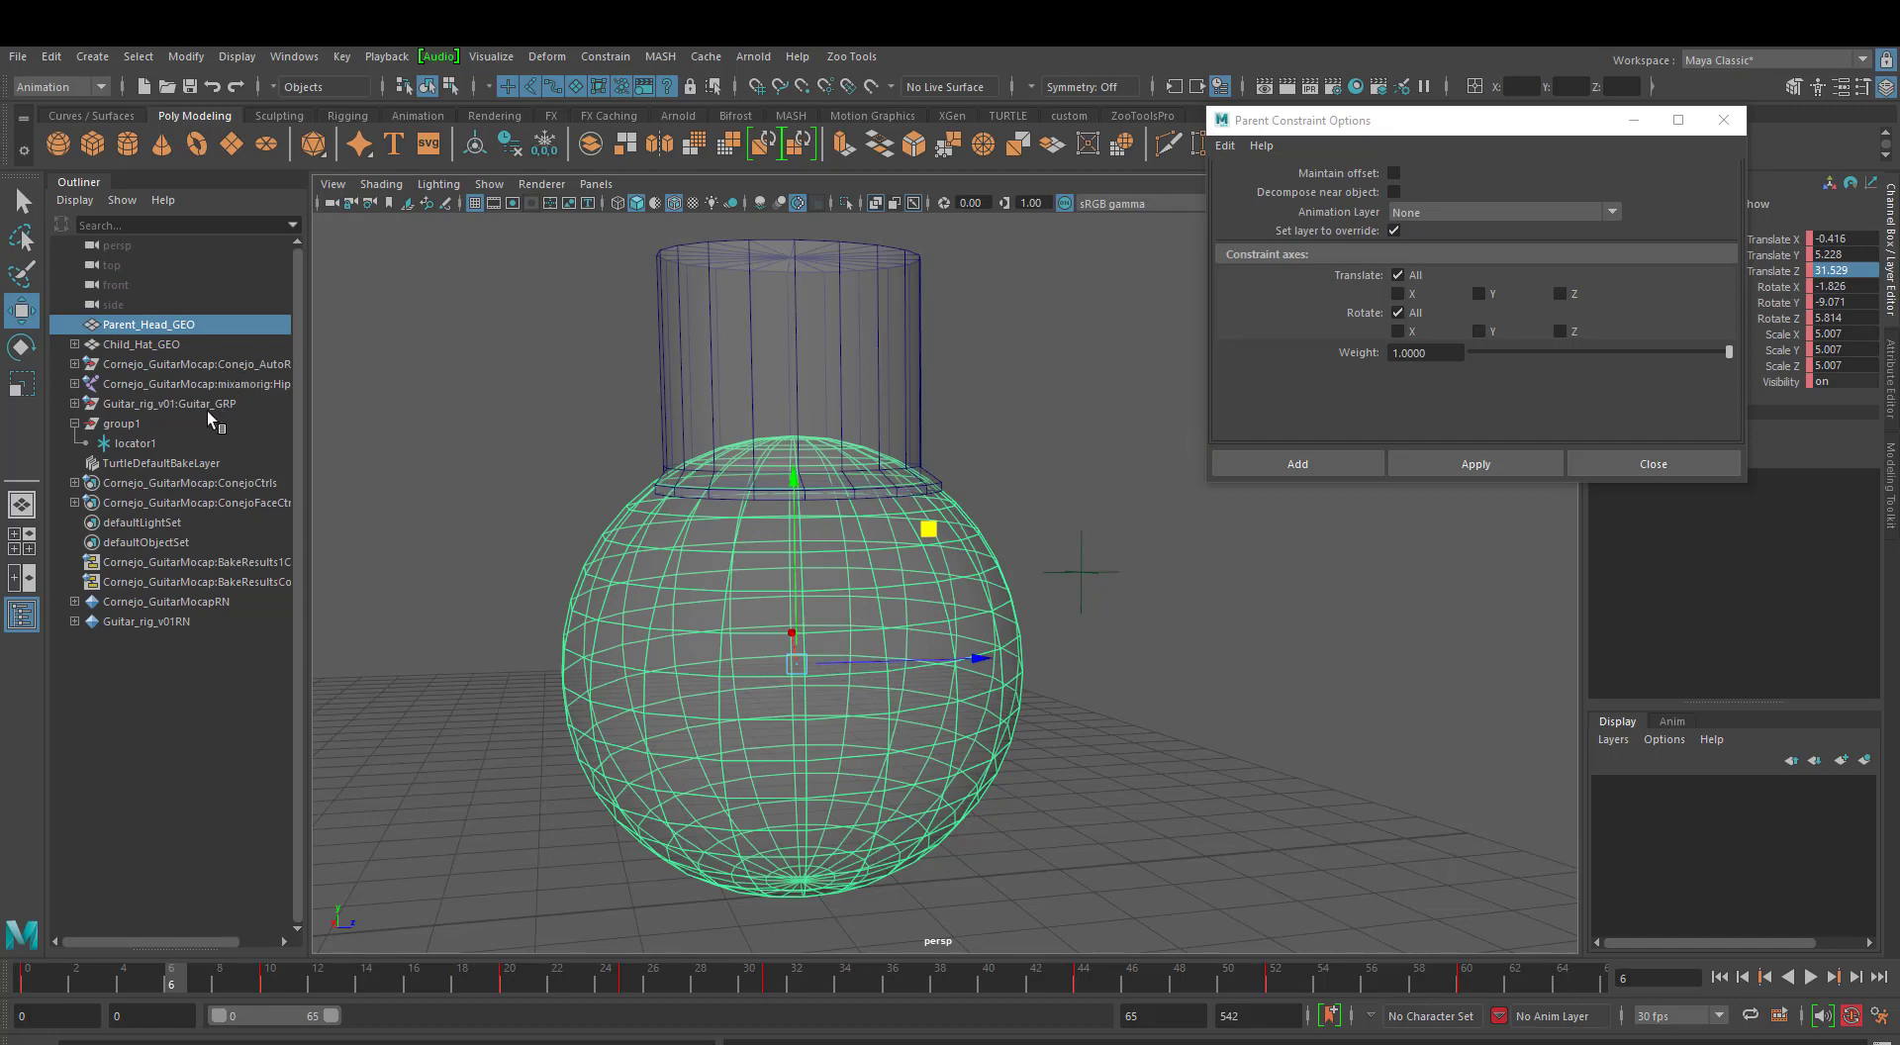
{"action": "left_click", "coordinate": [123, 424], "text": "ctrl"}
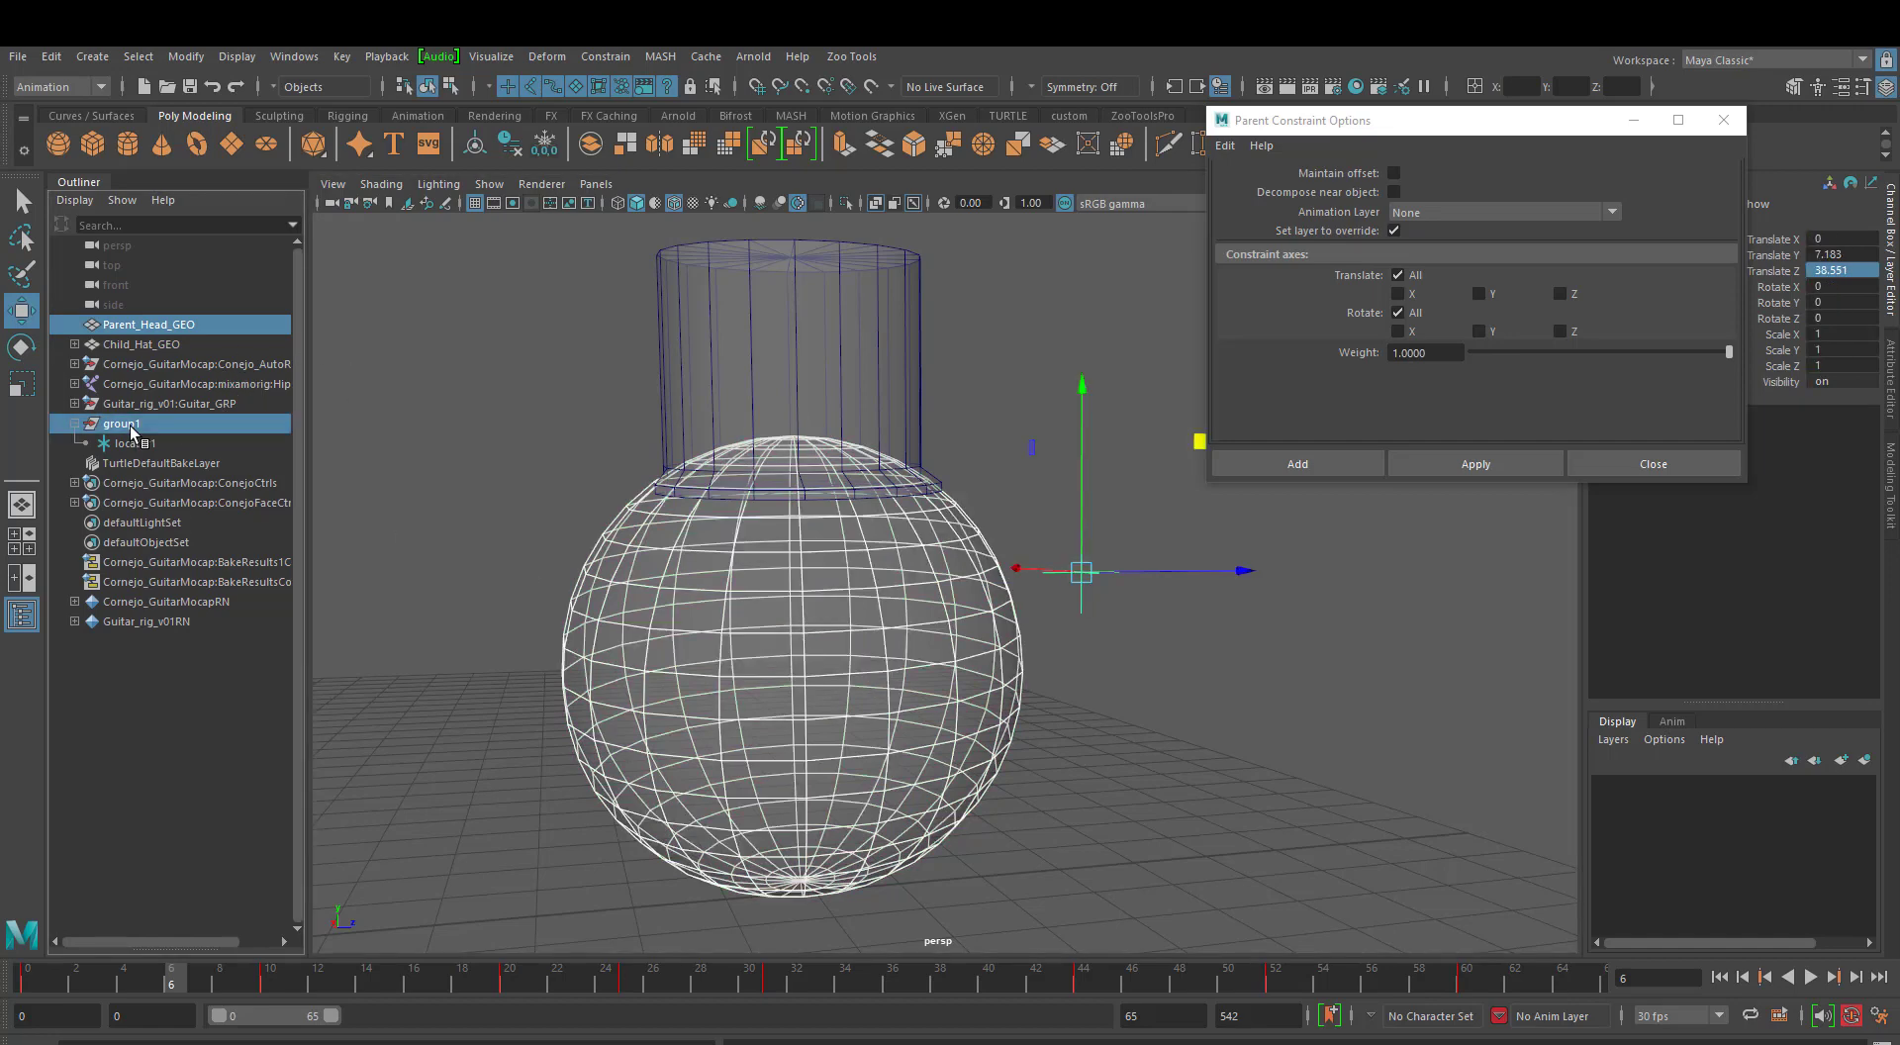
{"action": "left_click", "coordinate": [1461, 463]}
{"action": "middle_click_drag", "start_coordinate": [1070, 717], "coordinate": [1171, 653], "text": "alt"}
{"action": "right_click_drag", "start_coordinate": [983, 701], "coordinate": [1421, 691], "text": "alt"}
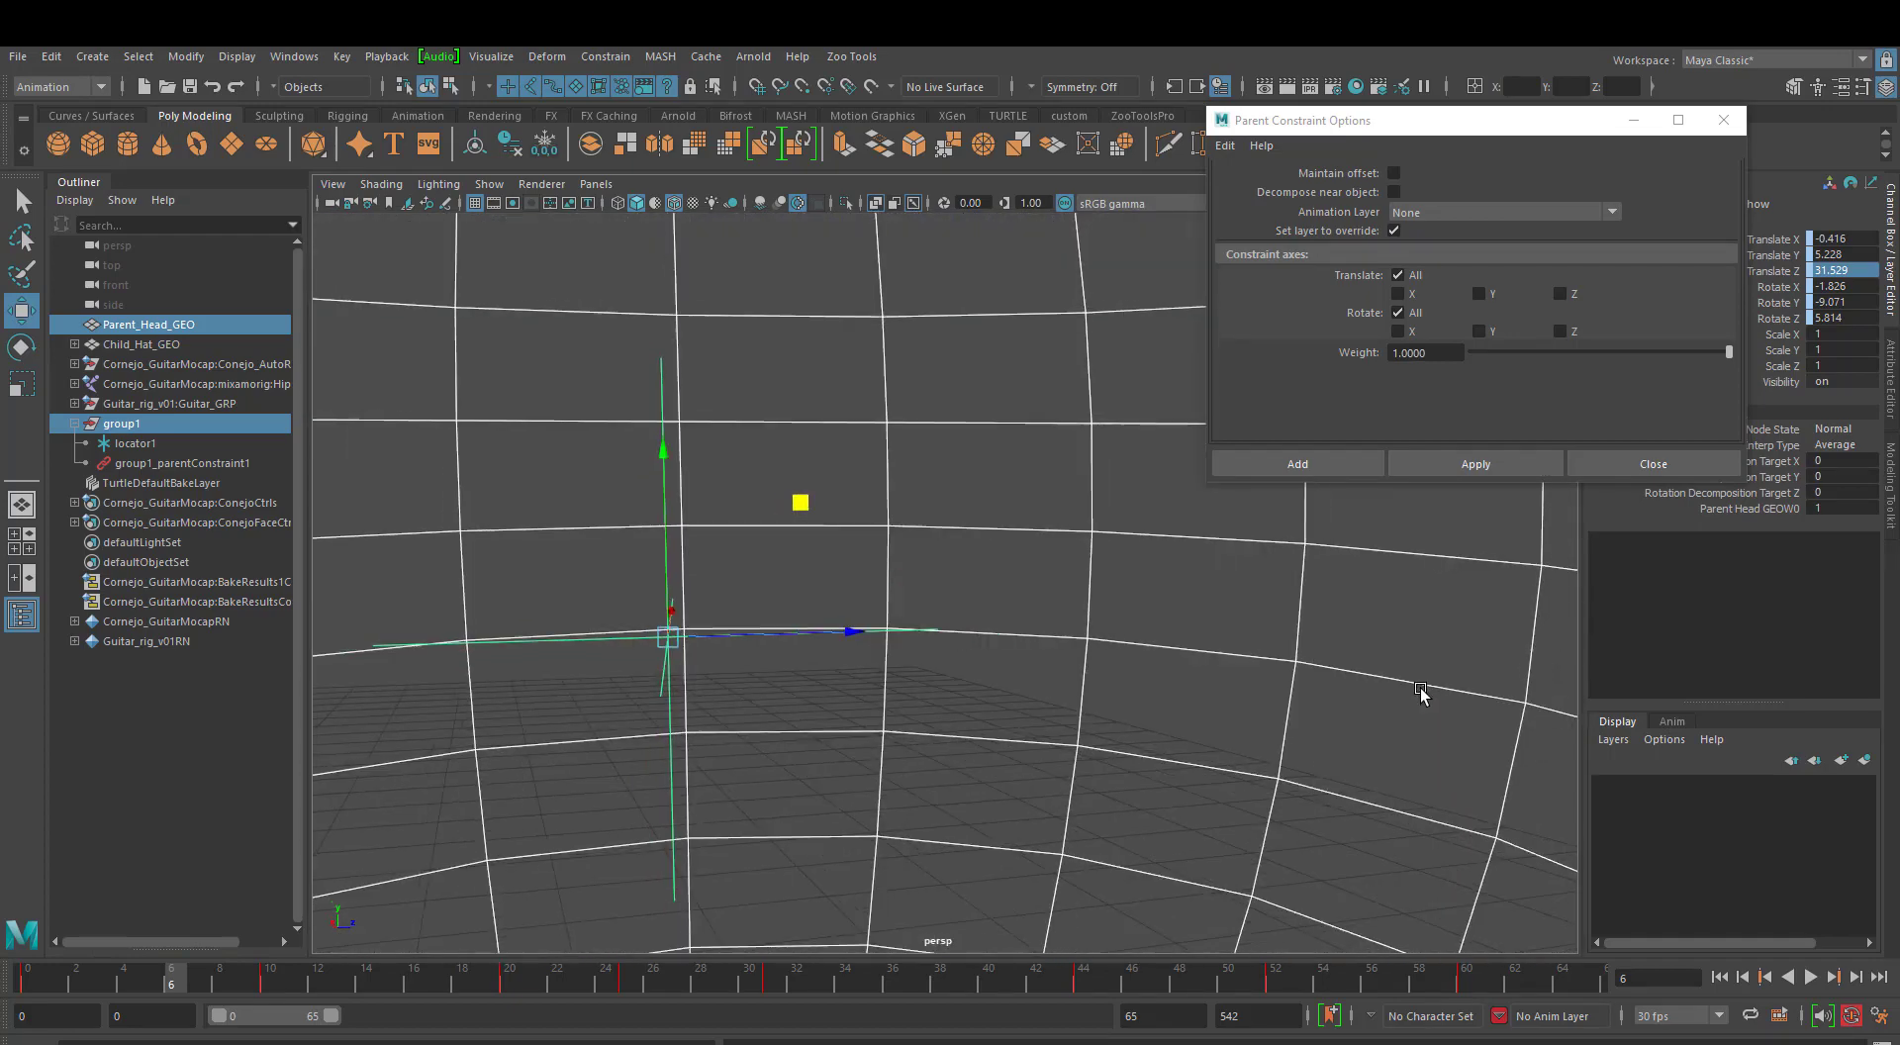
{"action": "right_click_drag", "start_coordinate": [1103, 717], "coordinate": [1191, 683], "text": "alt"}
{"action": "left_click", "coordinate": [1332, 673]}
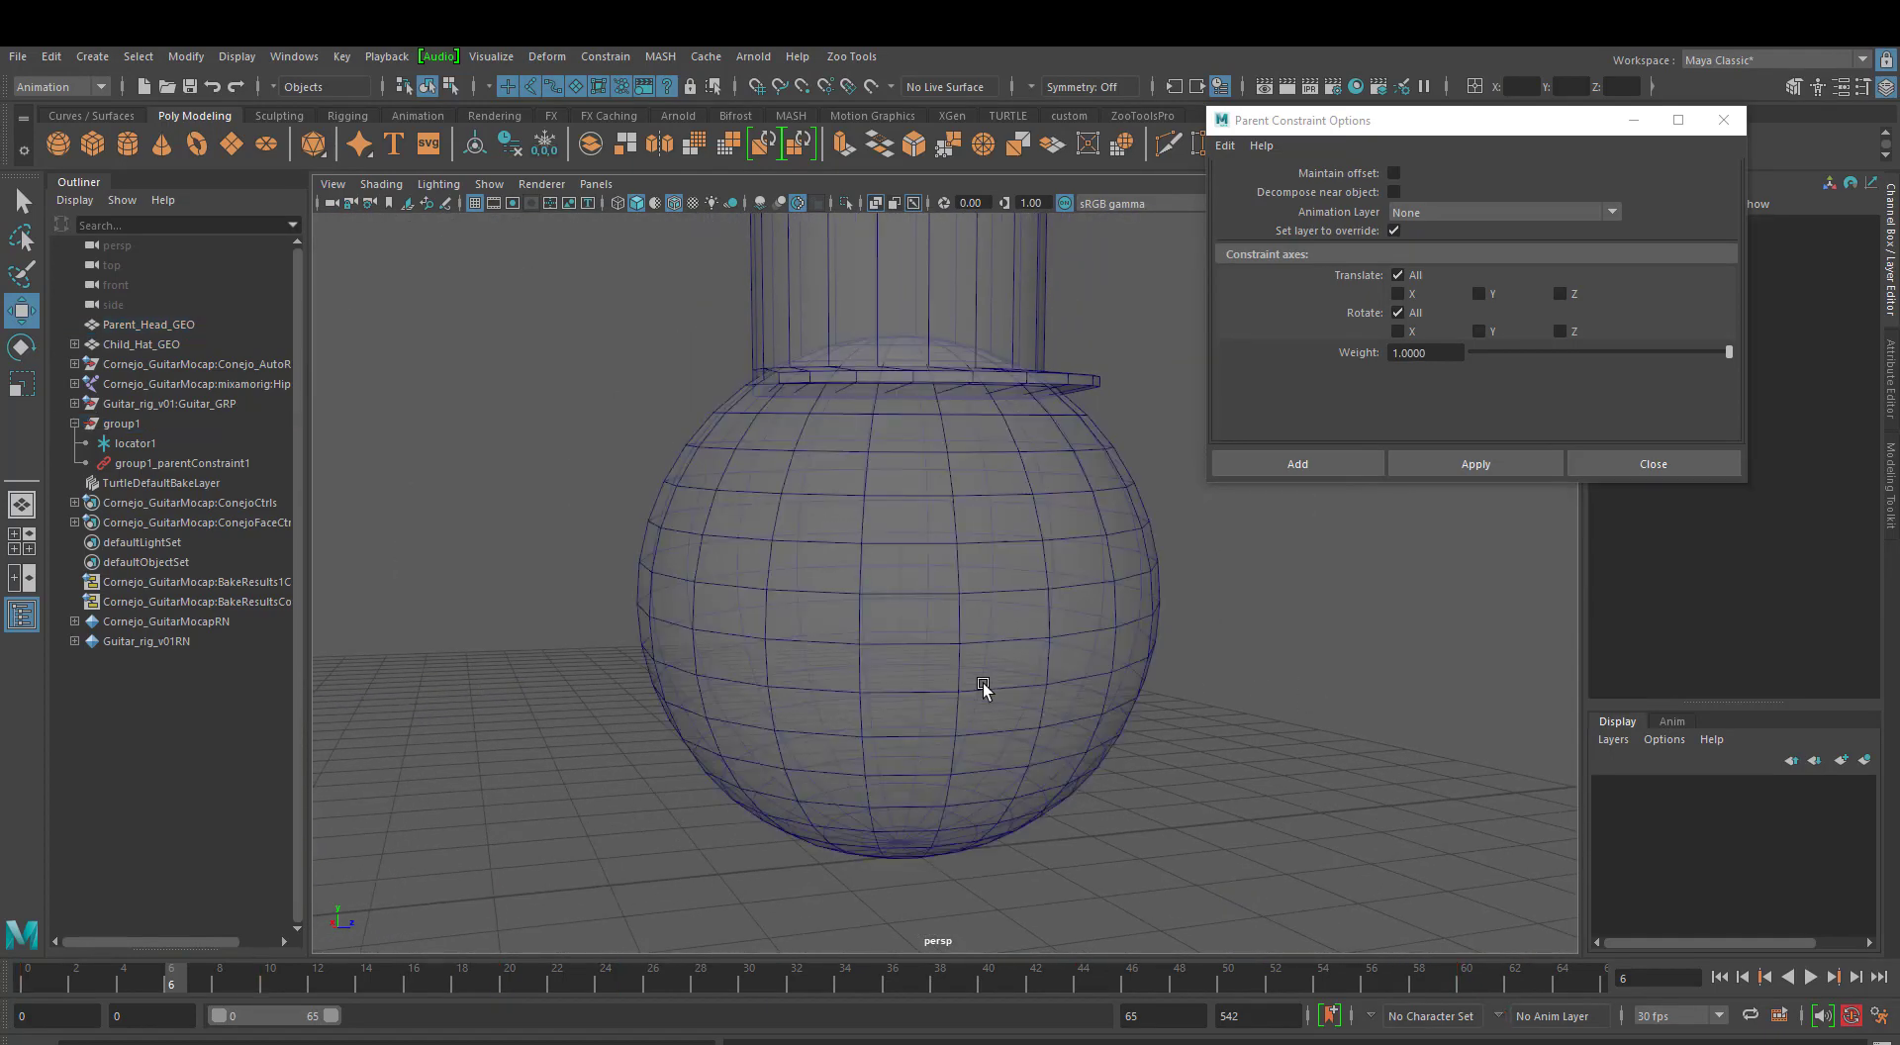
Play the animation with locator1 selected to check how the locator follows the head.
{"action": "right_click_drag", "start_coordinate": [1051, 677], "coordinate": [1171, 688], "text": "alt"}
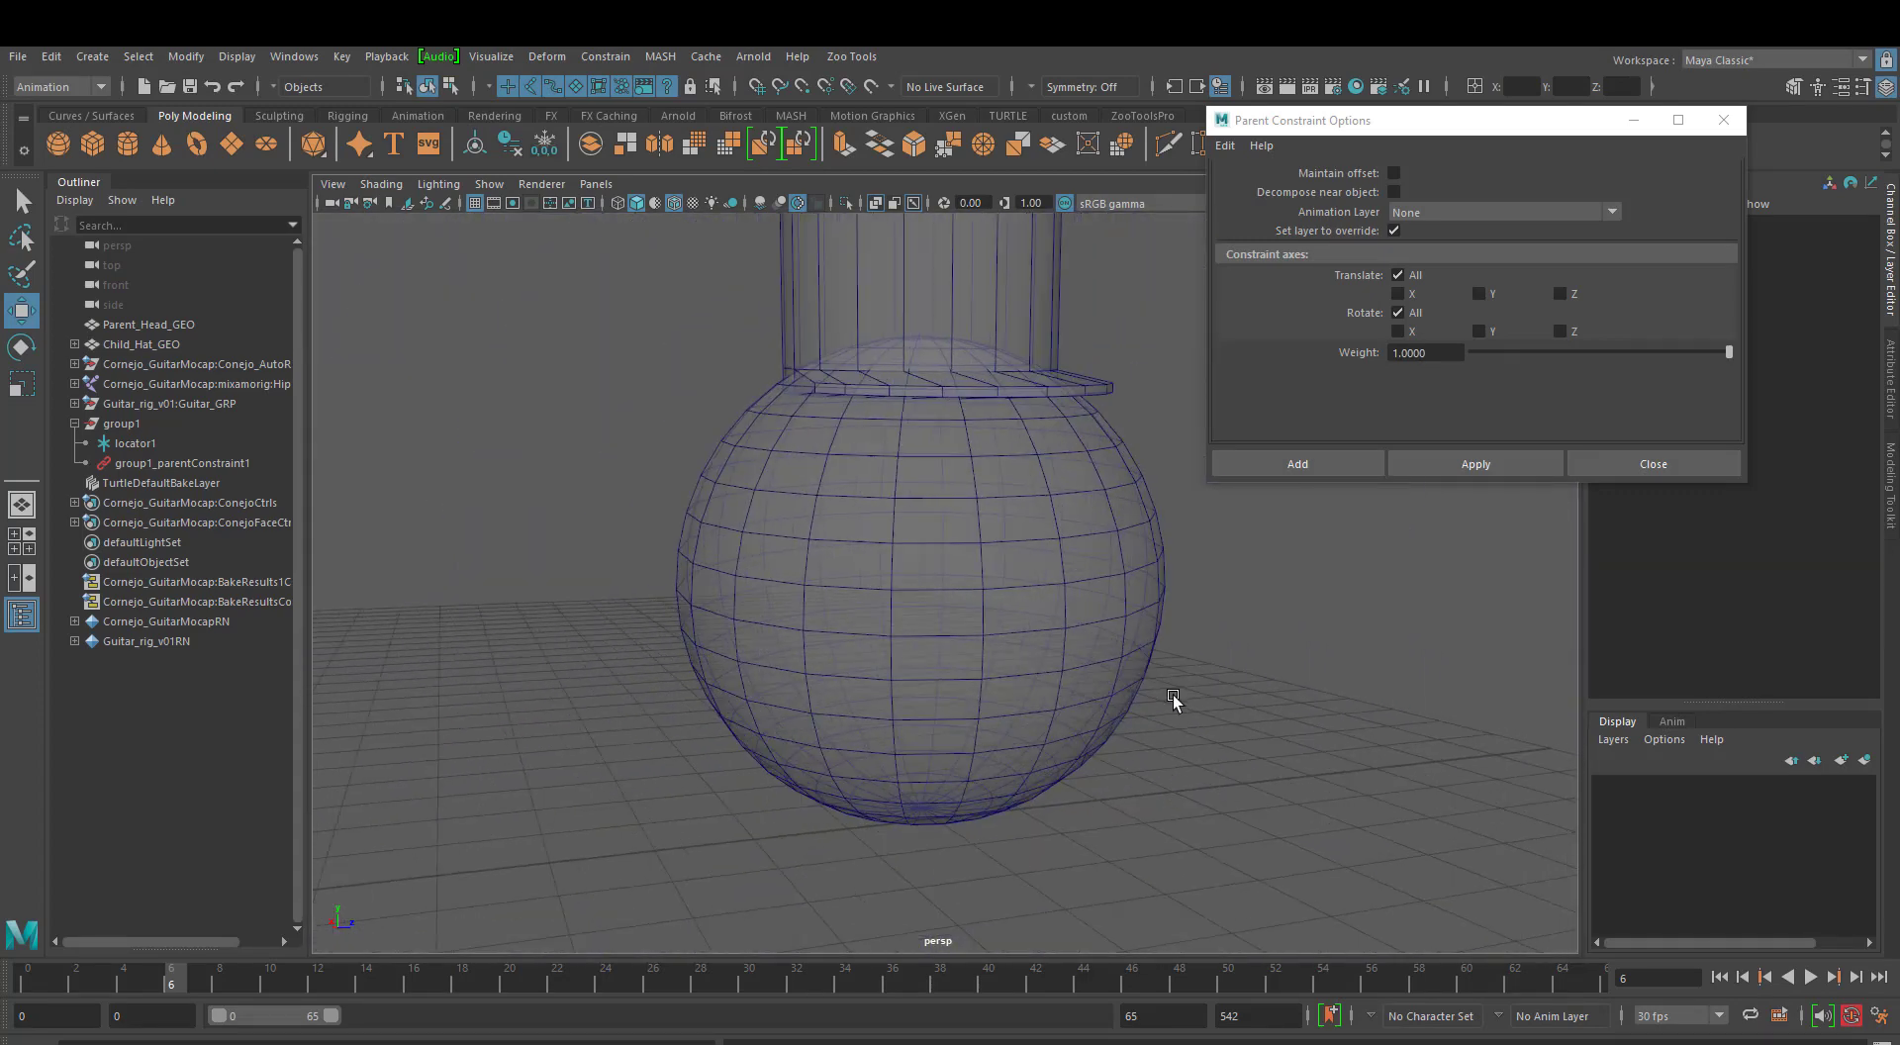
{"action": "right_click_drag", "start_coordinate": [972, 688], "coordinate": [988, 695], "text": "alt"}
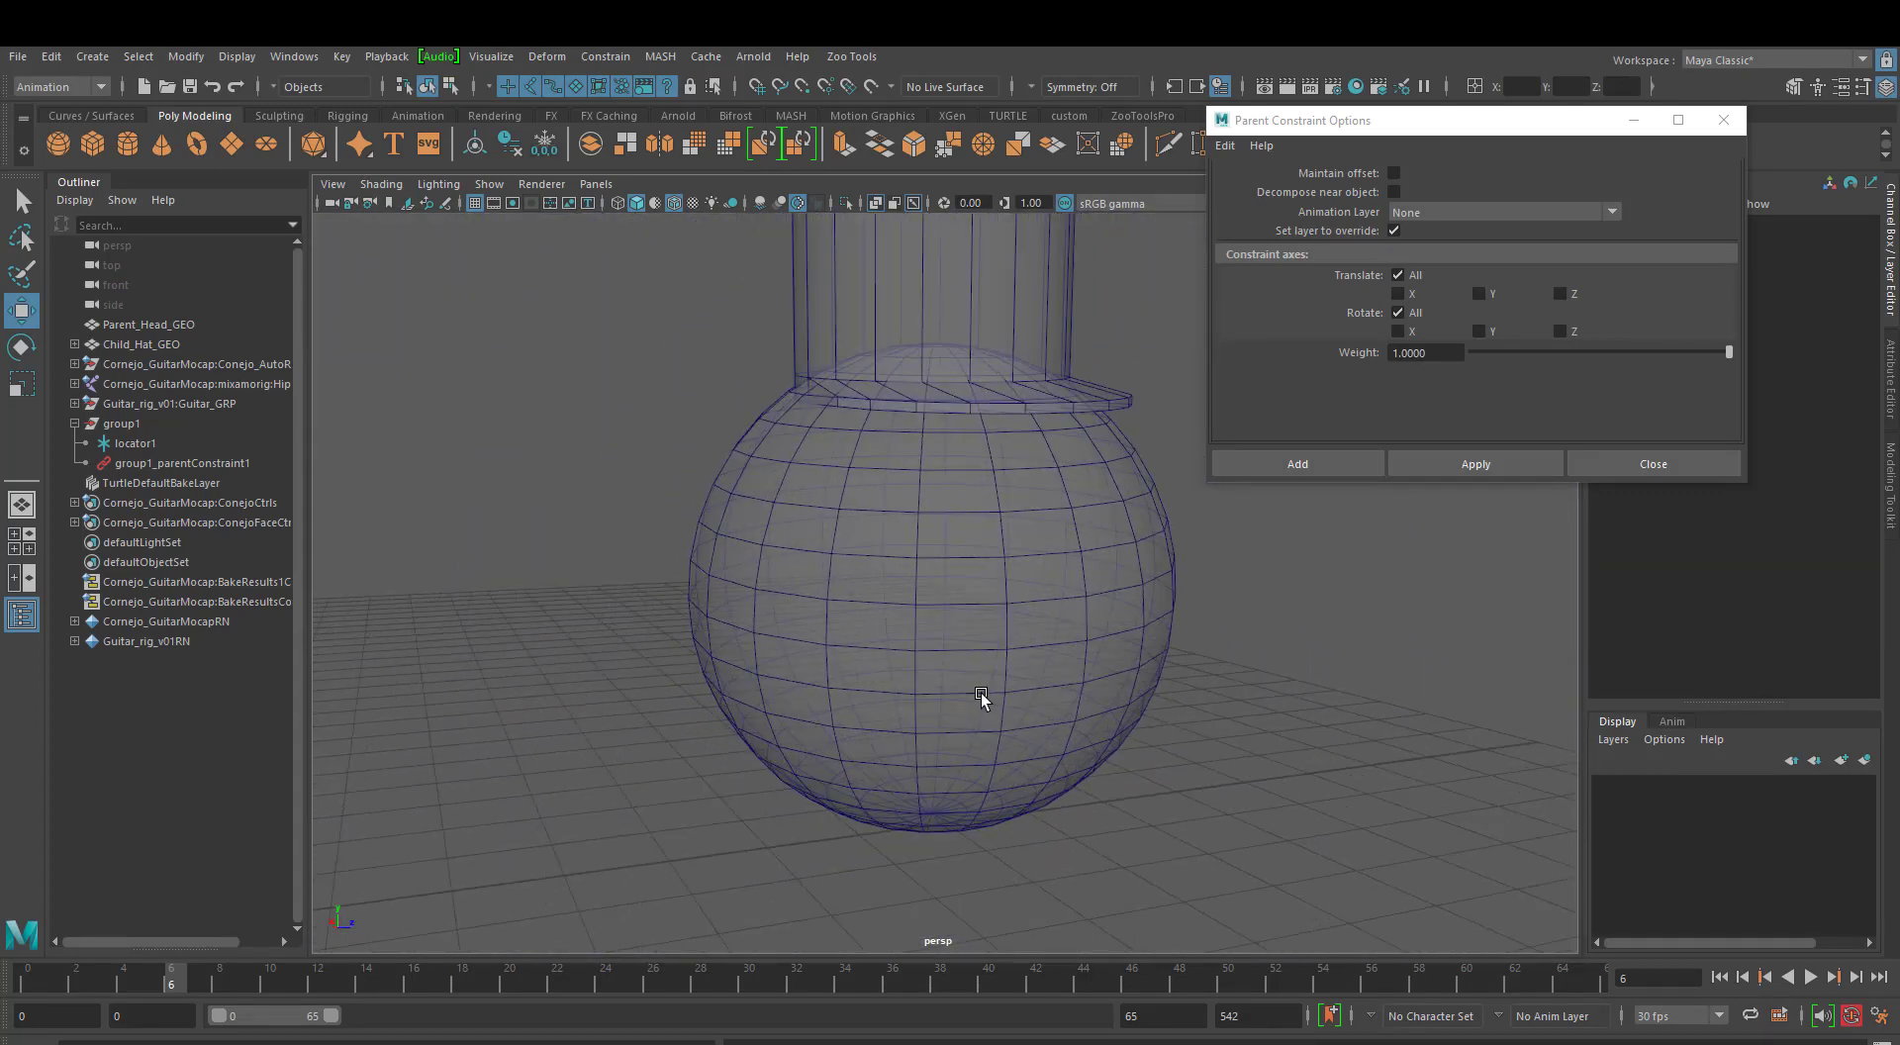
{"action": "key", "text": "alt+v"}
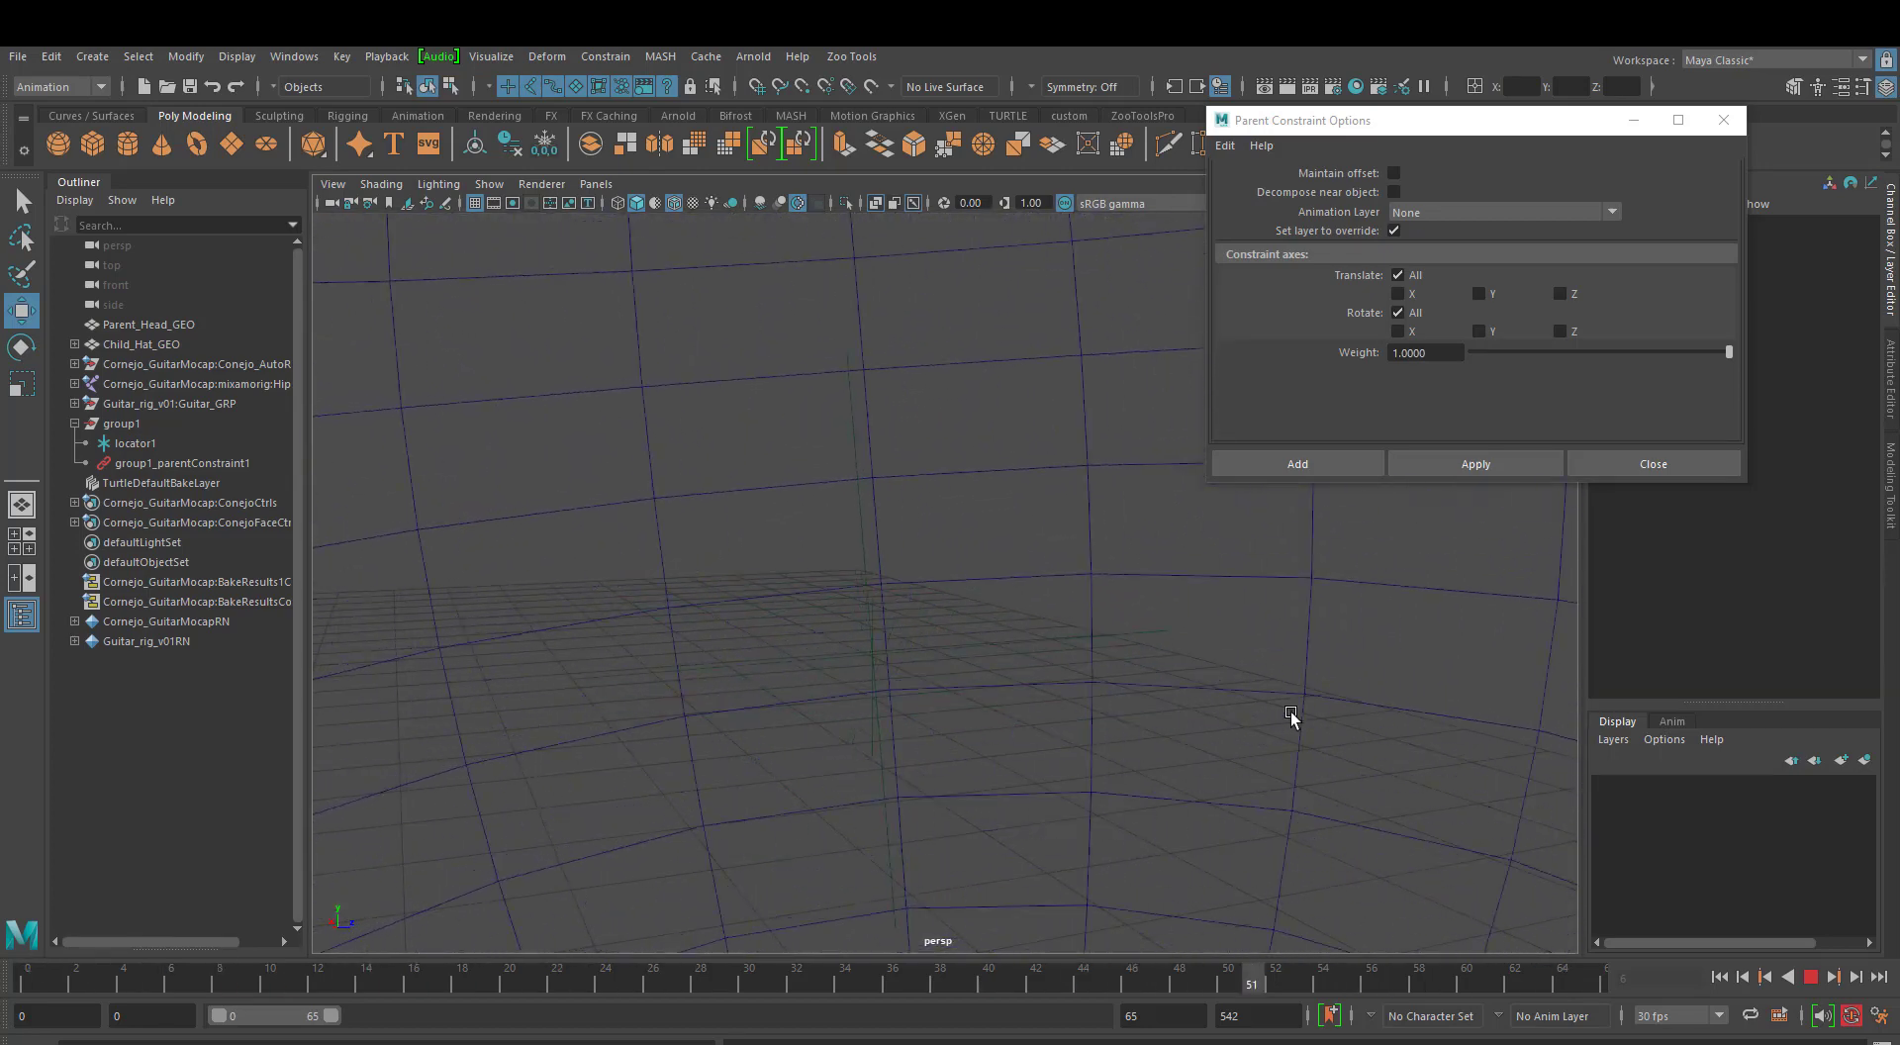
{"action": "key", "text": "alt+shift+v"}
{"action": "left_click", "coordinate": [875, 572]}
{"action": "key", "text": "alt+v"}
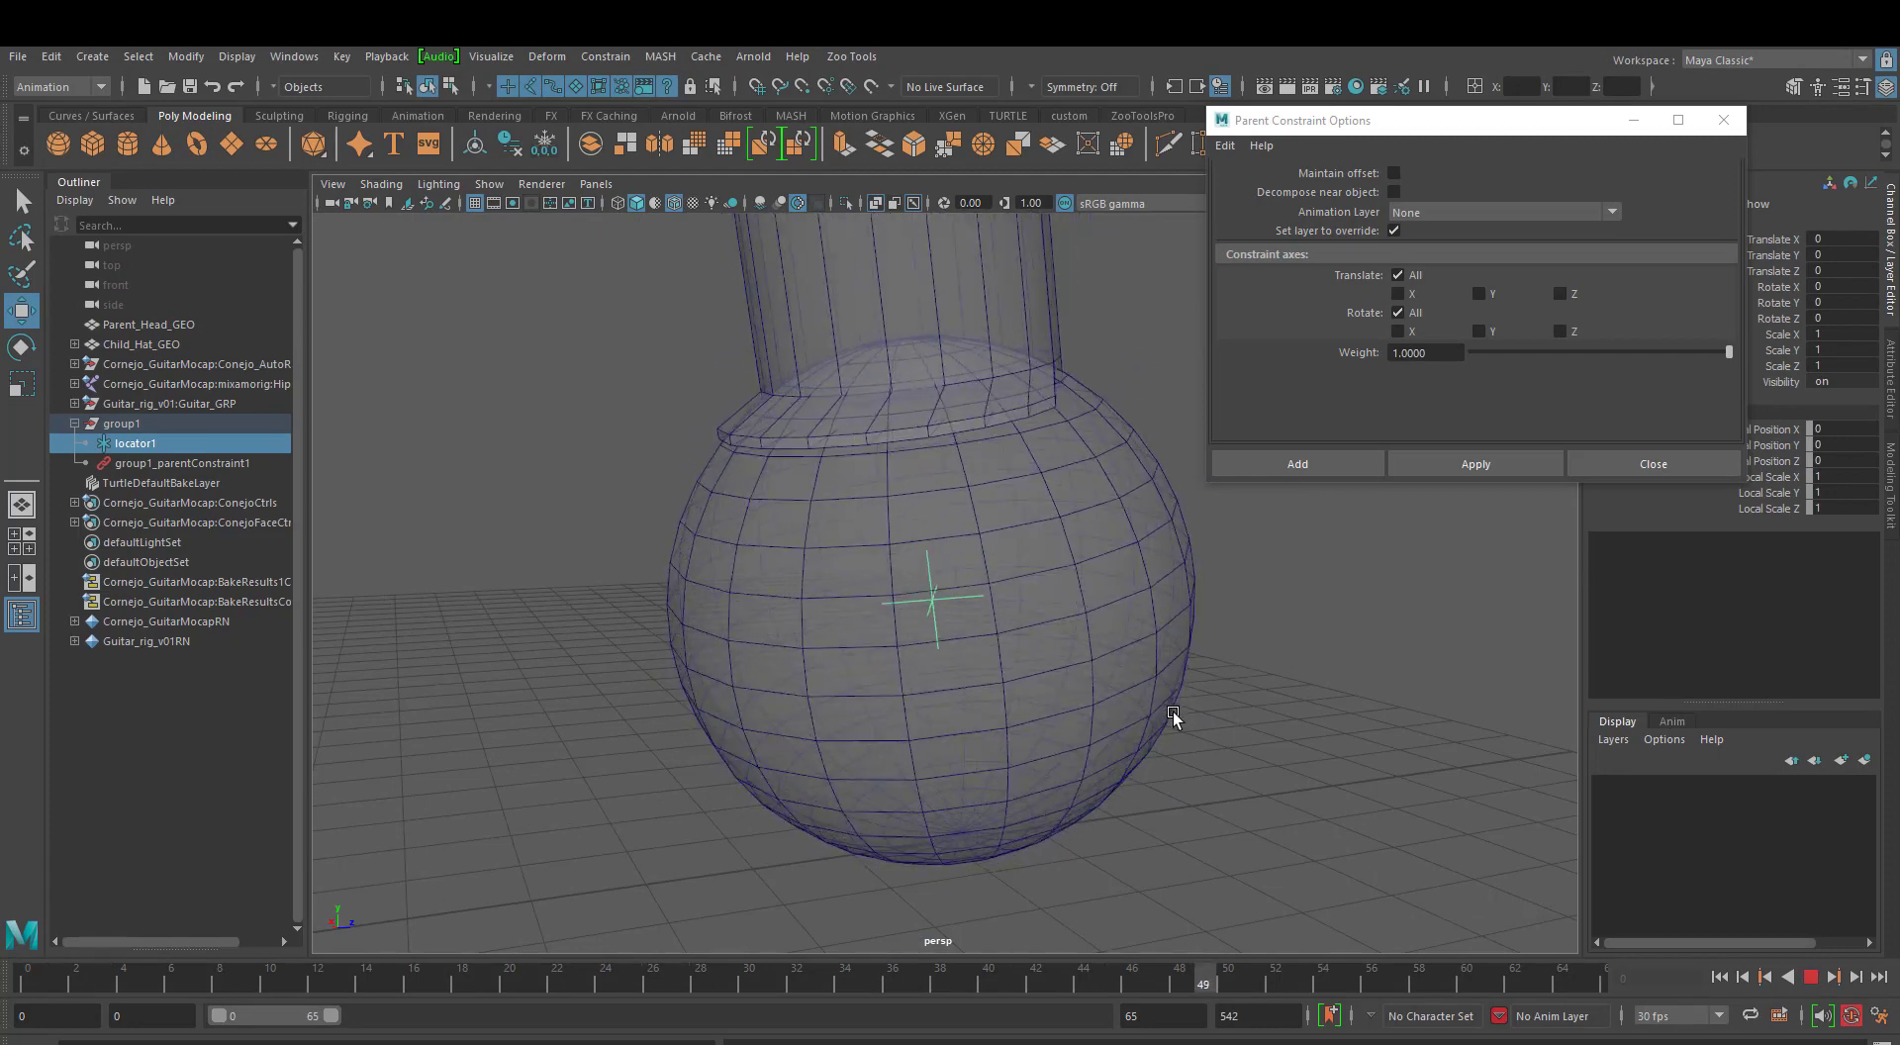
{"action": "key", "text": "alt+v"}
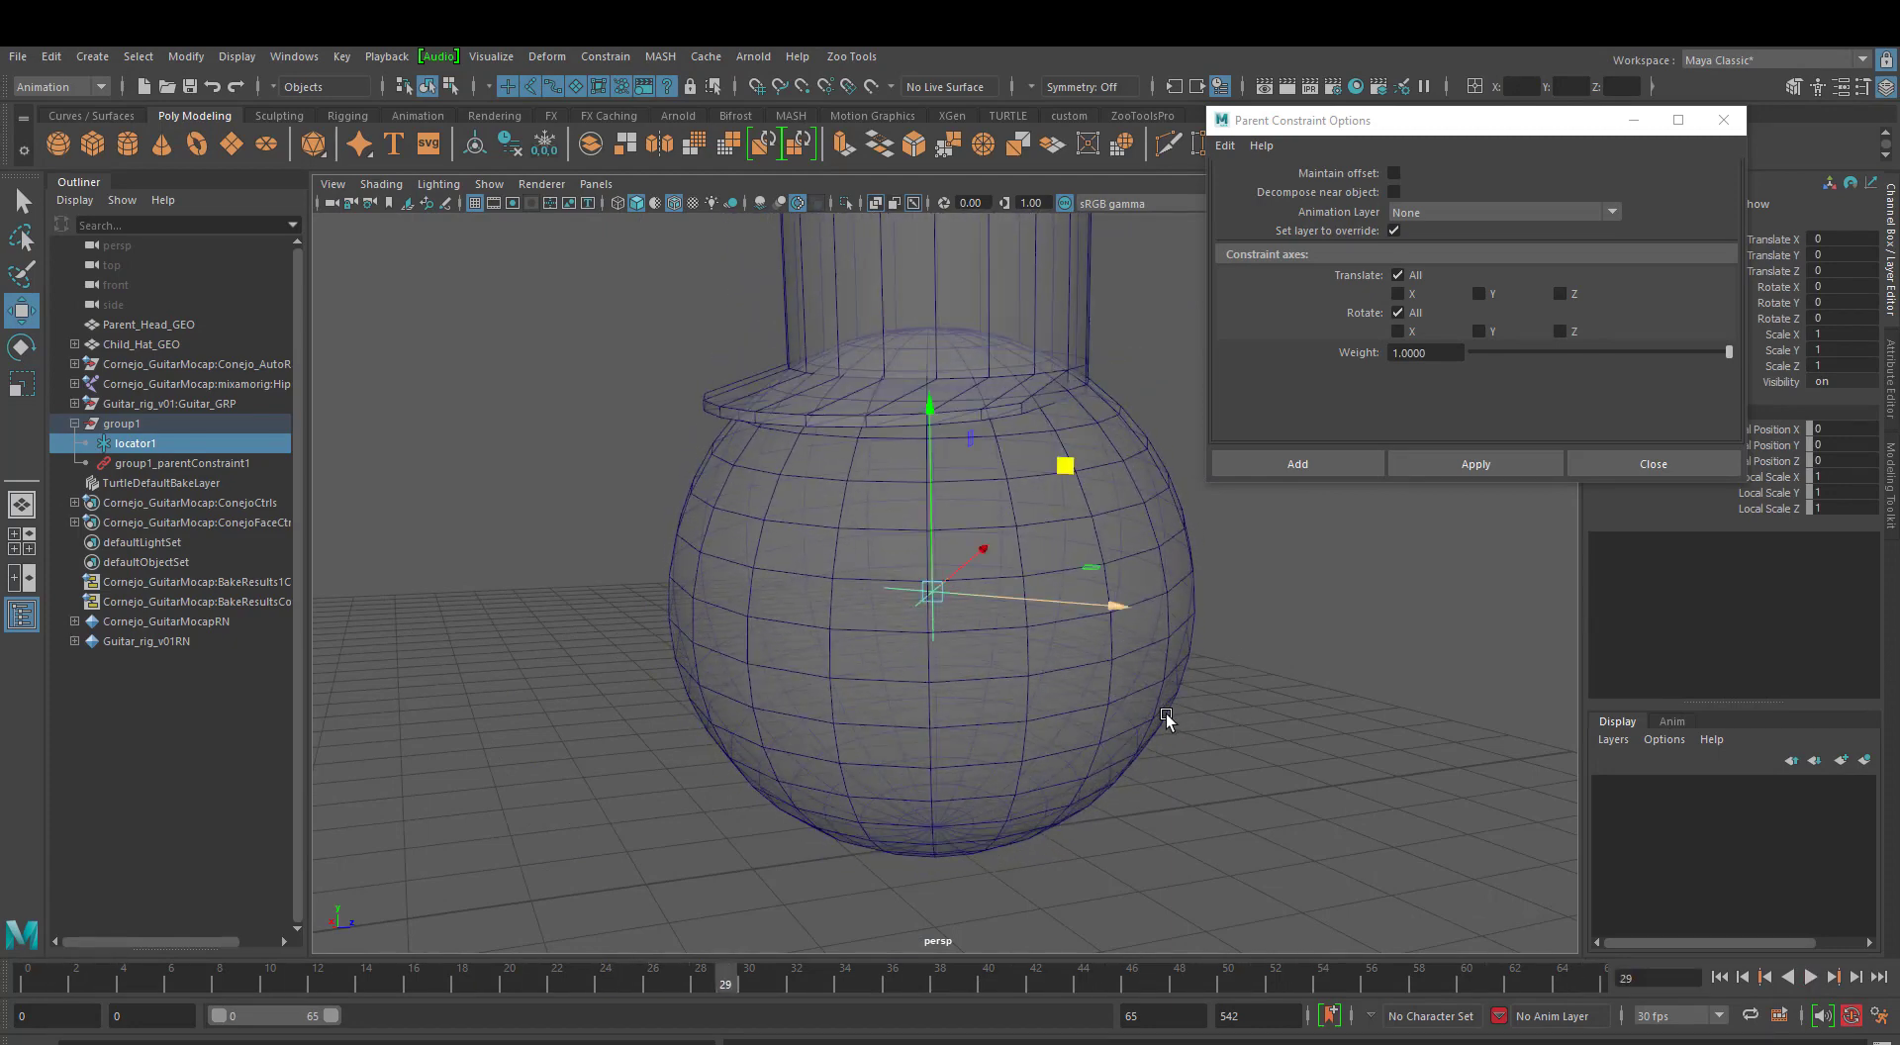
Delete the parent constraint under Child_Hat_GEO to release the hat from the head.
{"action": "left_click", "coordinate": [1252, 823]}
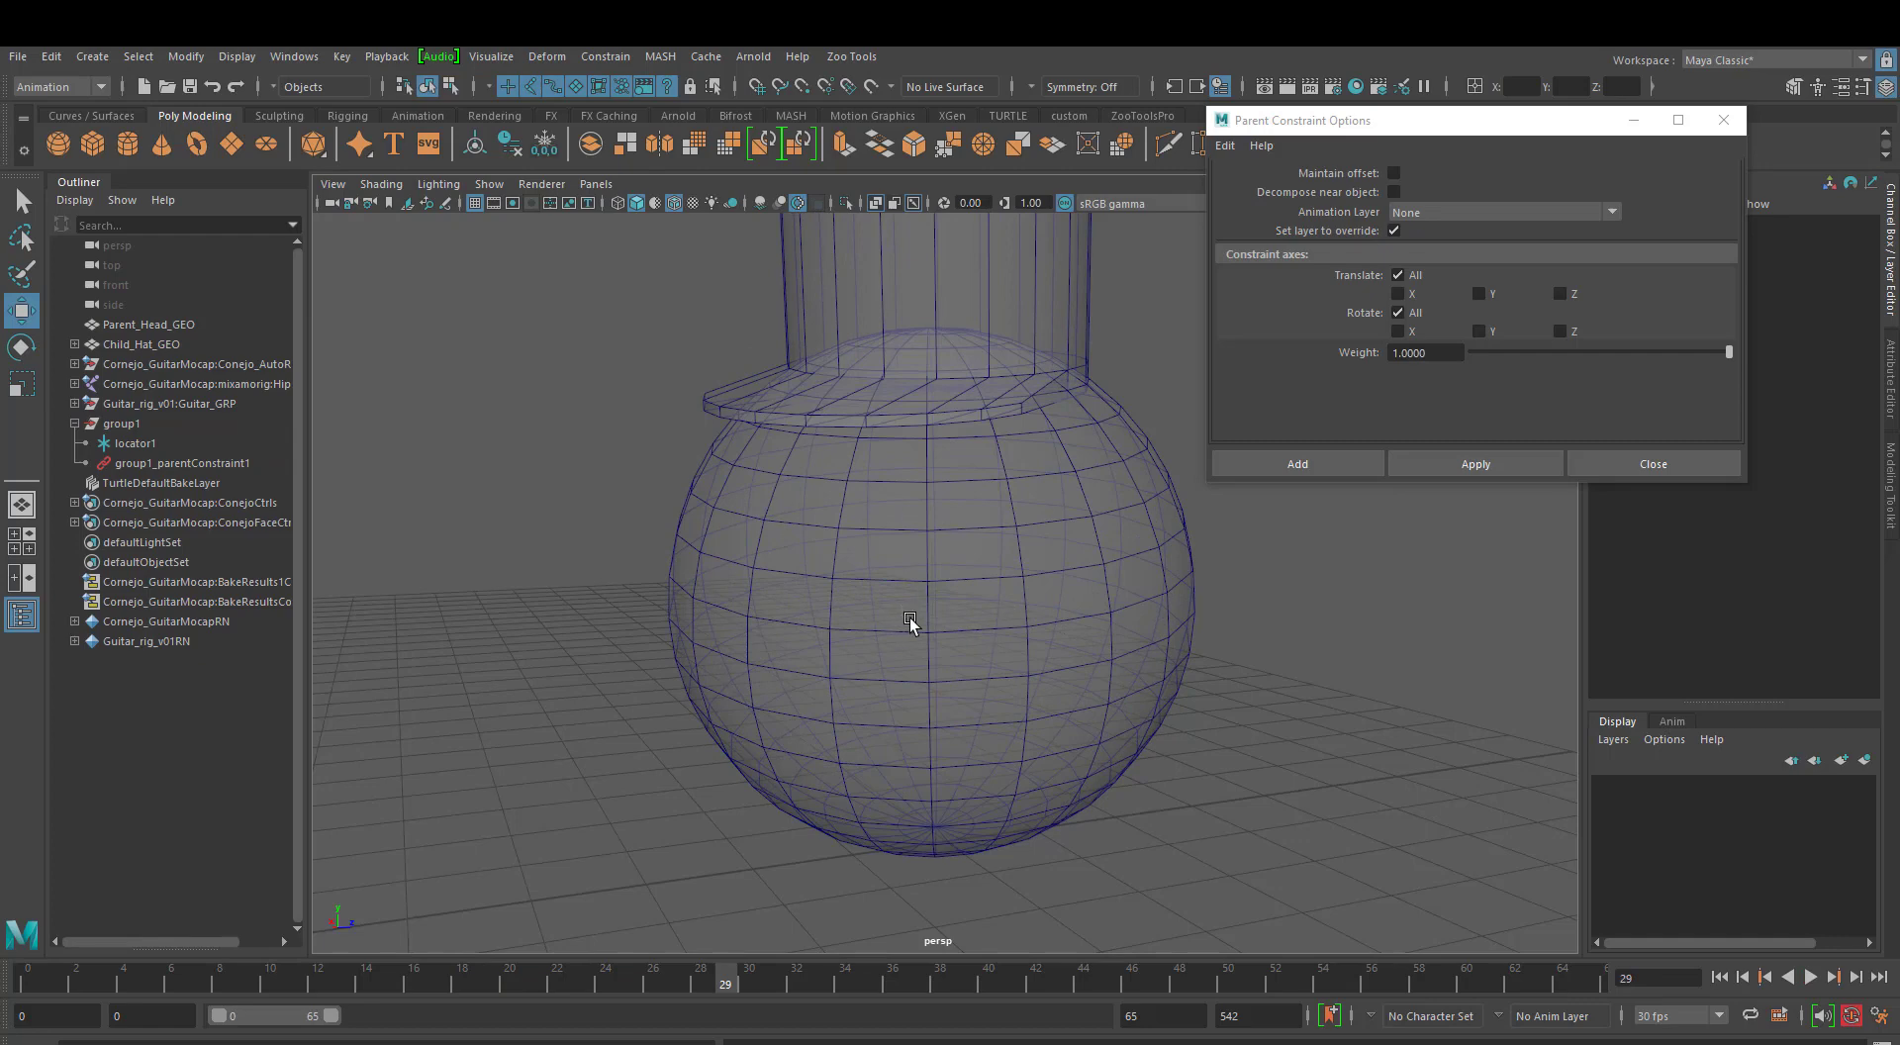
{"action": "left_click", "coordinate": [155, 443]}
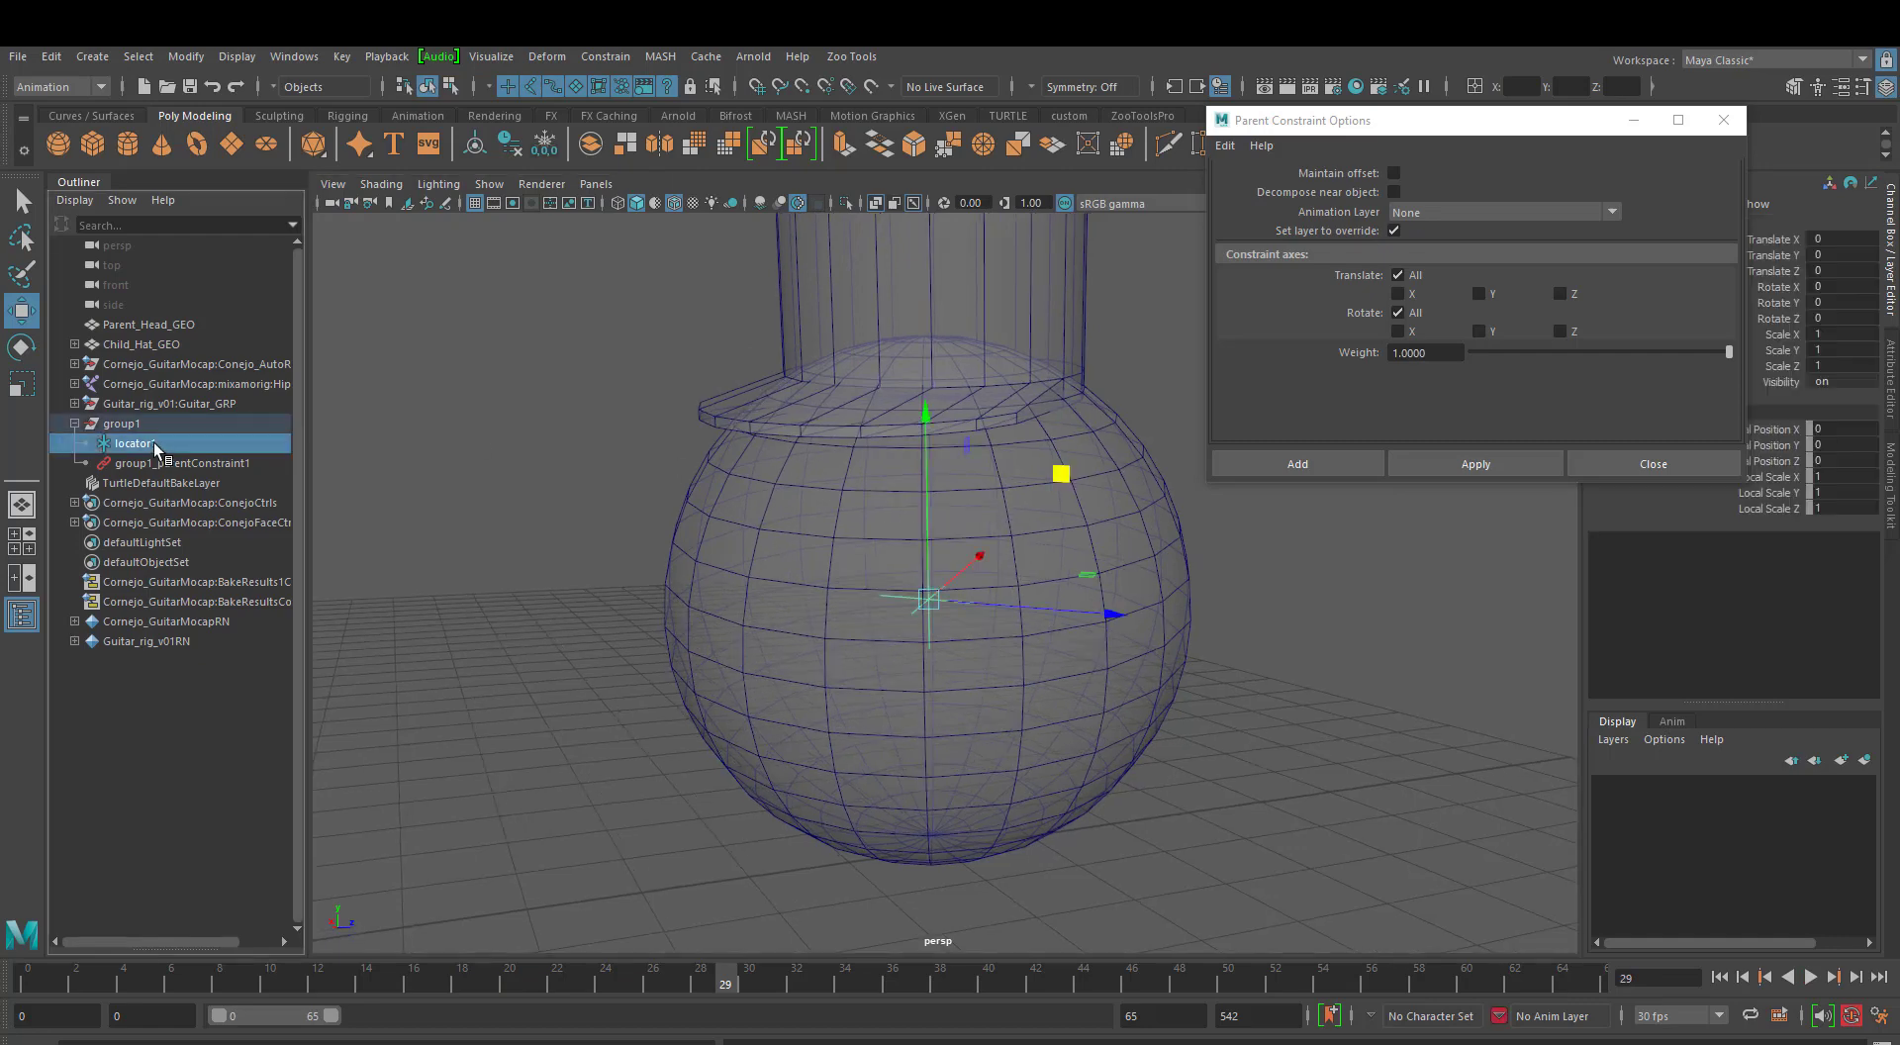
{"action": "left_click_drag", "start_coordinate": [799, 453], "coordinate": [752, 517], "text": "alt"}
{"action": "right_click_drag", "start_coordinate": [1030, 644], "coordinate": [860, 625], "text": "alt"}
{"action": "left_click", "coordinate": [964, 321]}
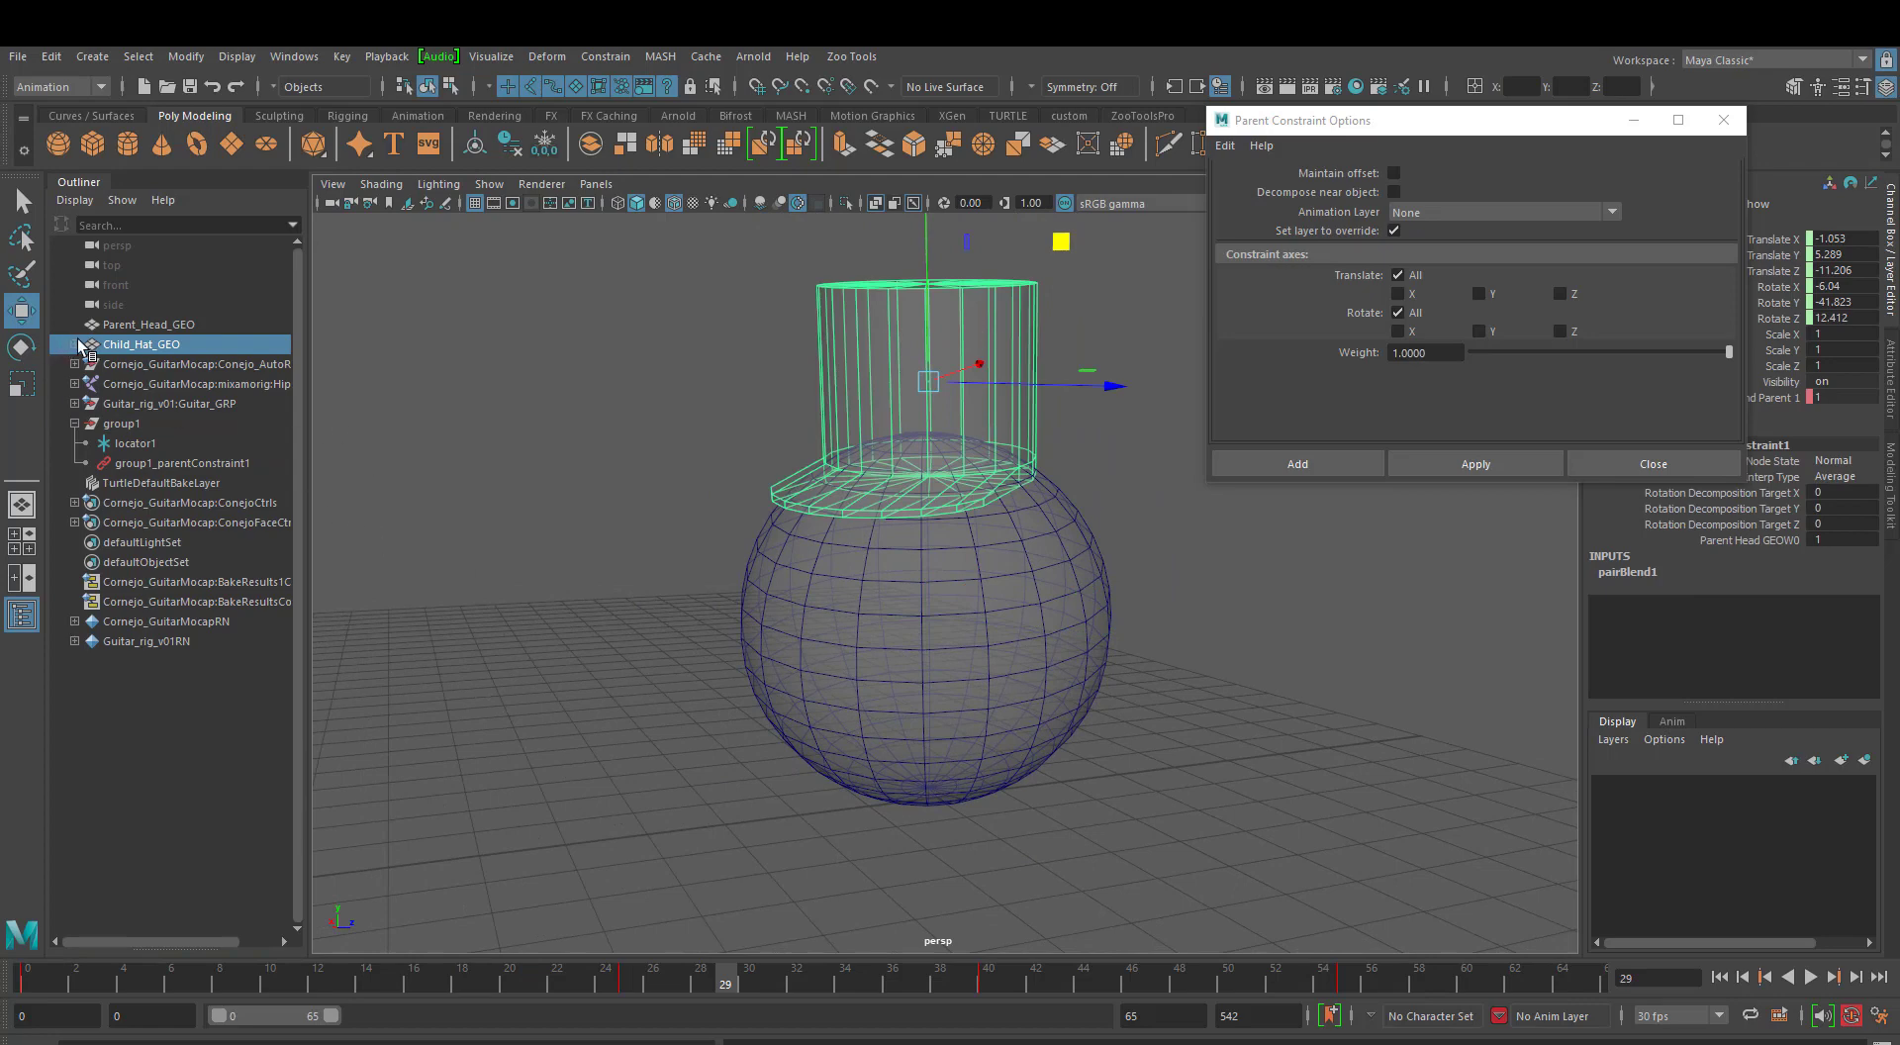
{"action": "left_click", "coordinate": [74, 344]}
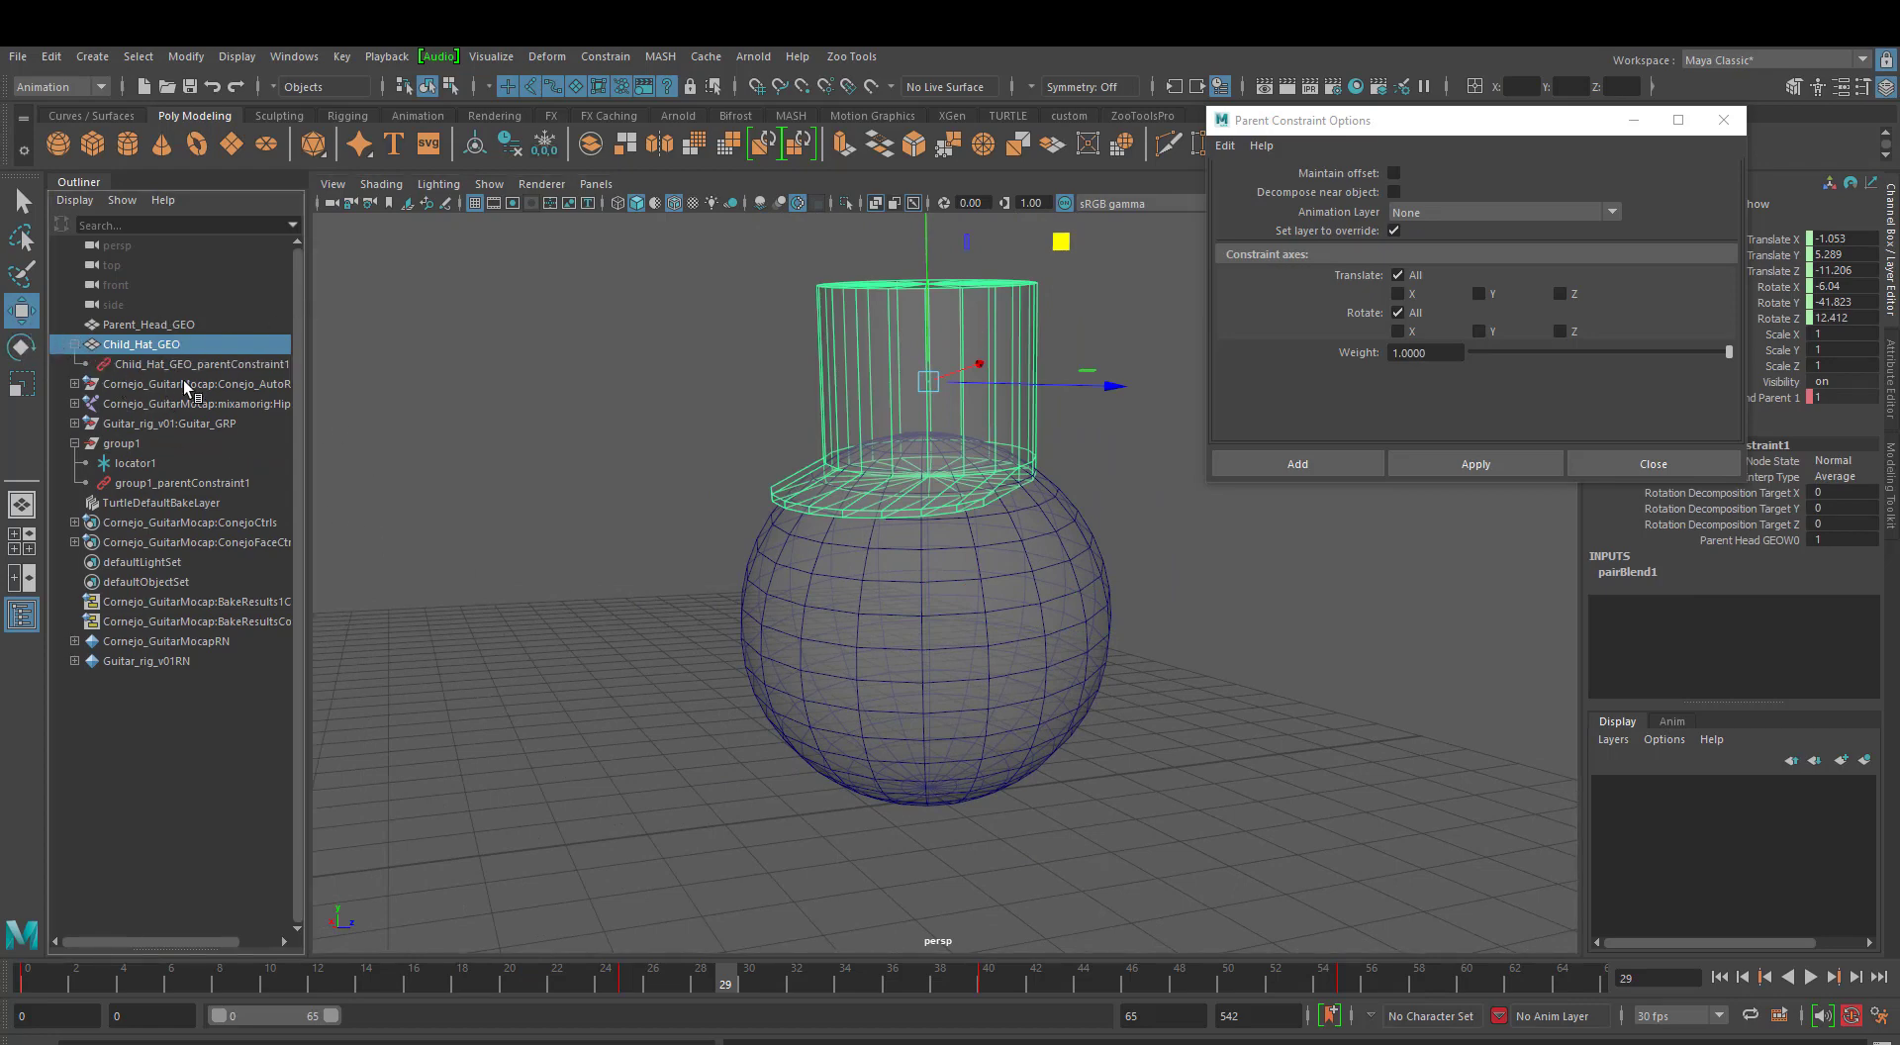
{"action": "left_click", "coordinate": [159, 364]}
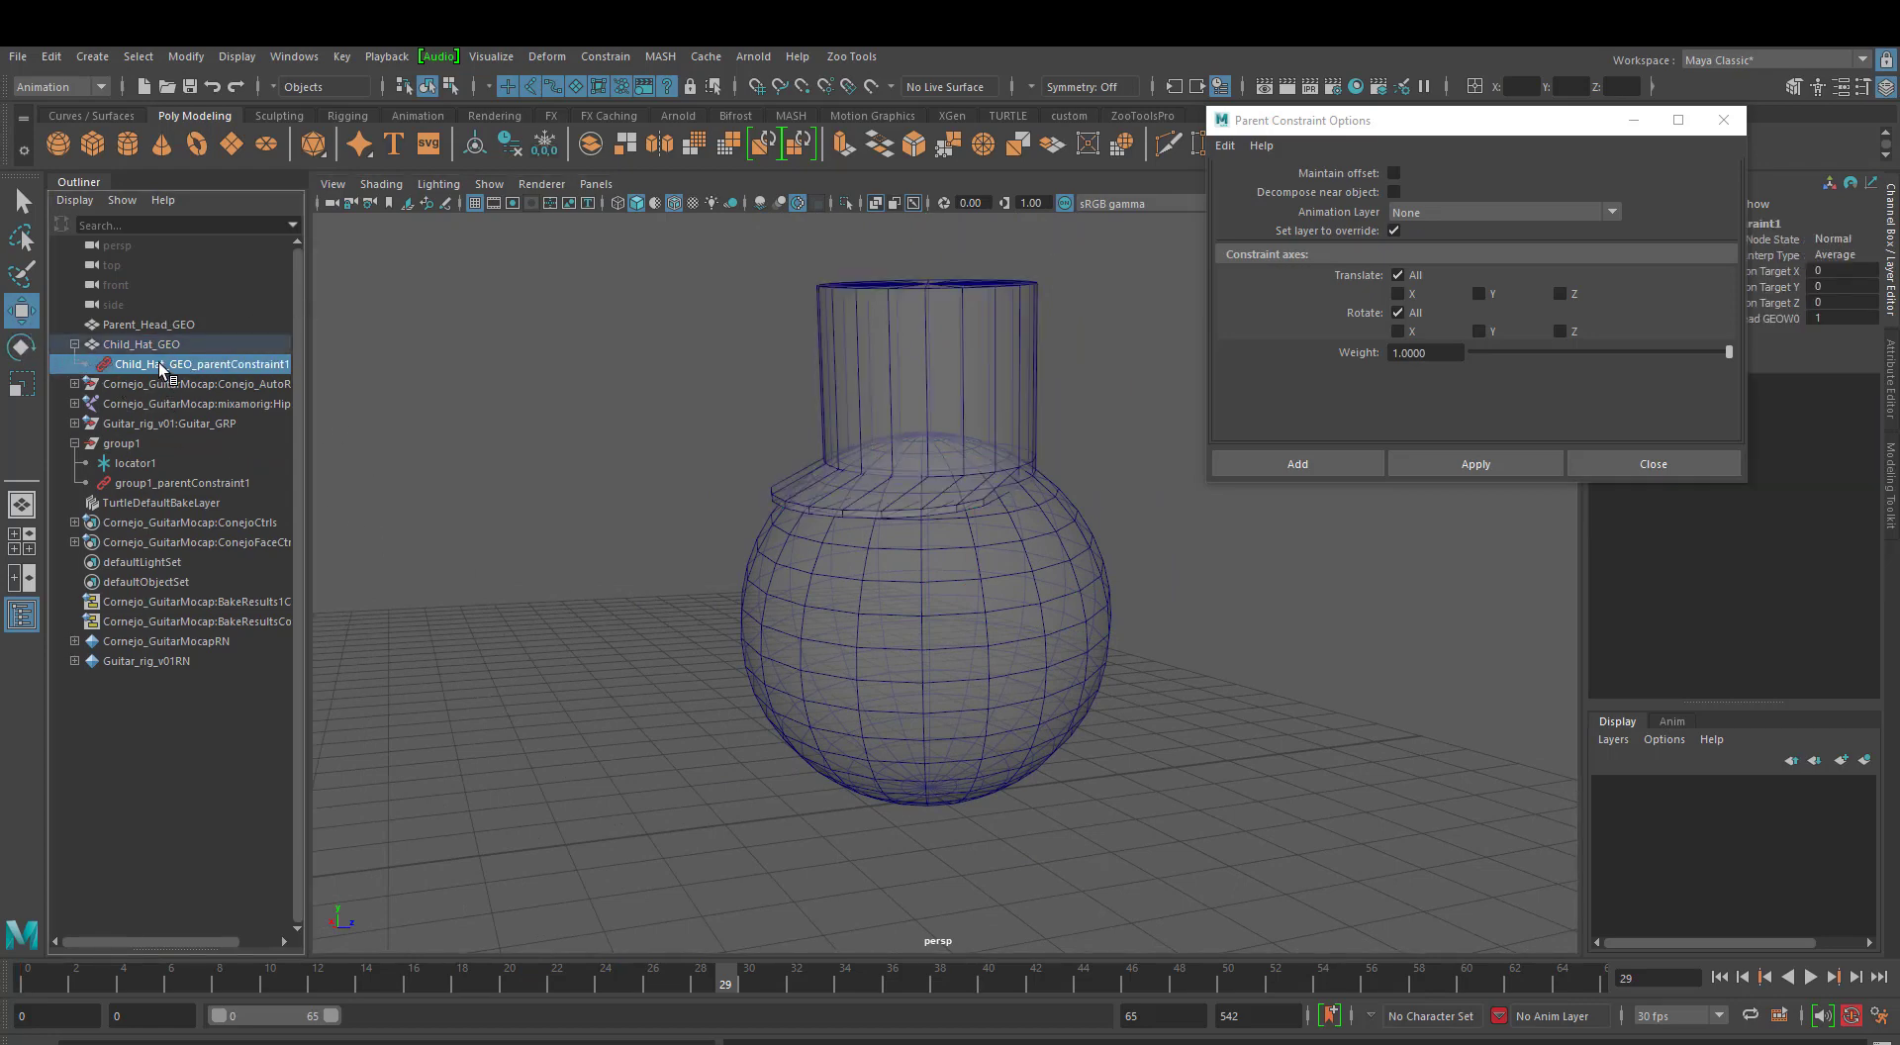
{"action": "key", "text": "Delete"}
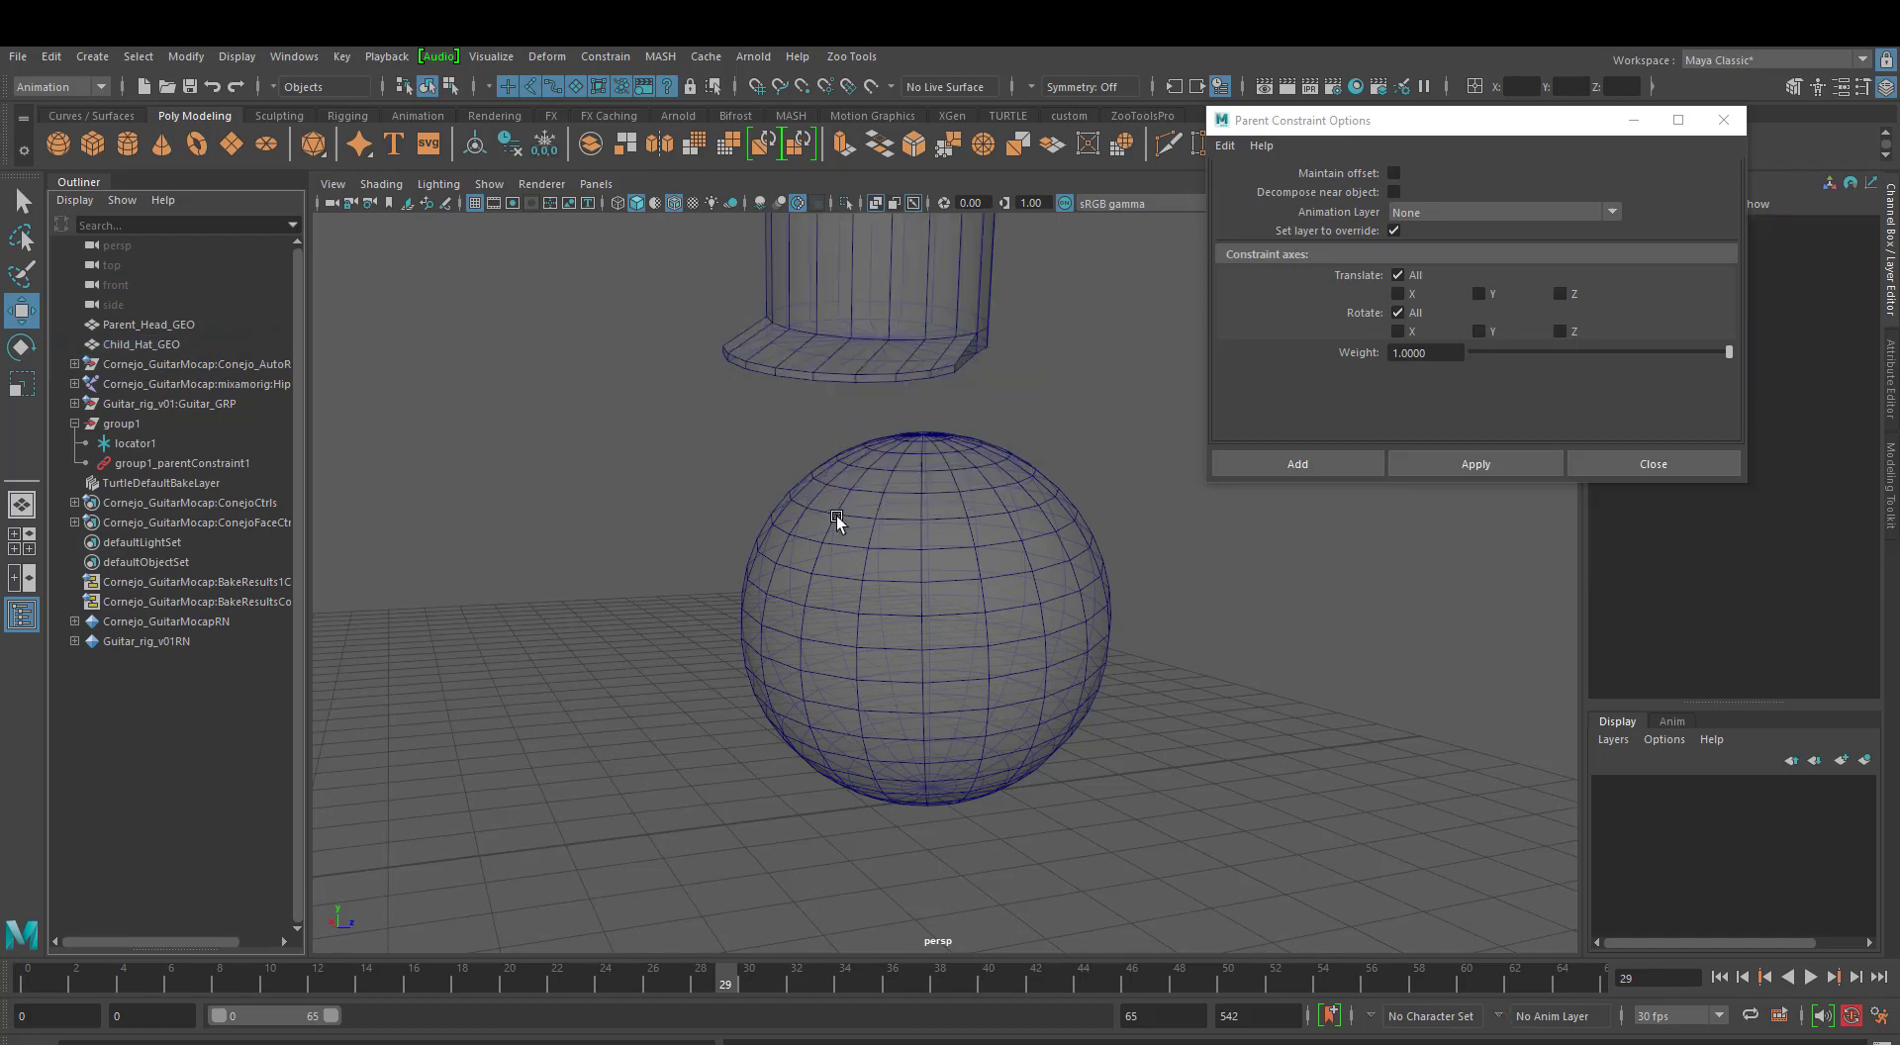
Delete all of the hat's keyframes across the whole timeline, frames 0 to 65.
{"action": "scroll", "coordinate": [924, 512], "scroll_direction": "down", "scroll_amount": 4}
{"action": "middle_click_drag", "start_coordinate": [925, 513], "coordinate": [863, 512], "text": "alt"}
{"action": "left_click", "coordinate": [823, 367]}
{"action": "left_click", "coordinate": [1495, 130]}
{"action": "left_click_drag", "start_coordinate": [1493, 130], "coordinate": [1410, 141]}
{"action": "left_click_drag", "start_coordinate": [32, 981], "coordinate": [1598, 979], "text": "shift"}
{"action": "right_click", "coordinate": [1265, 975]}
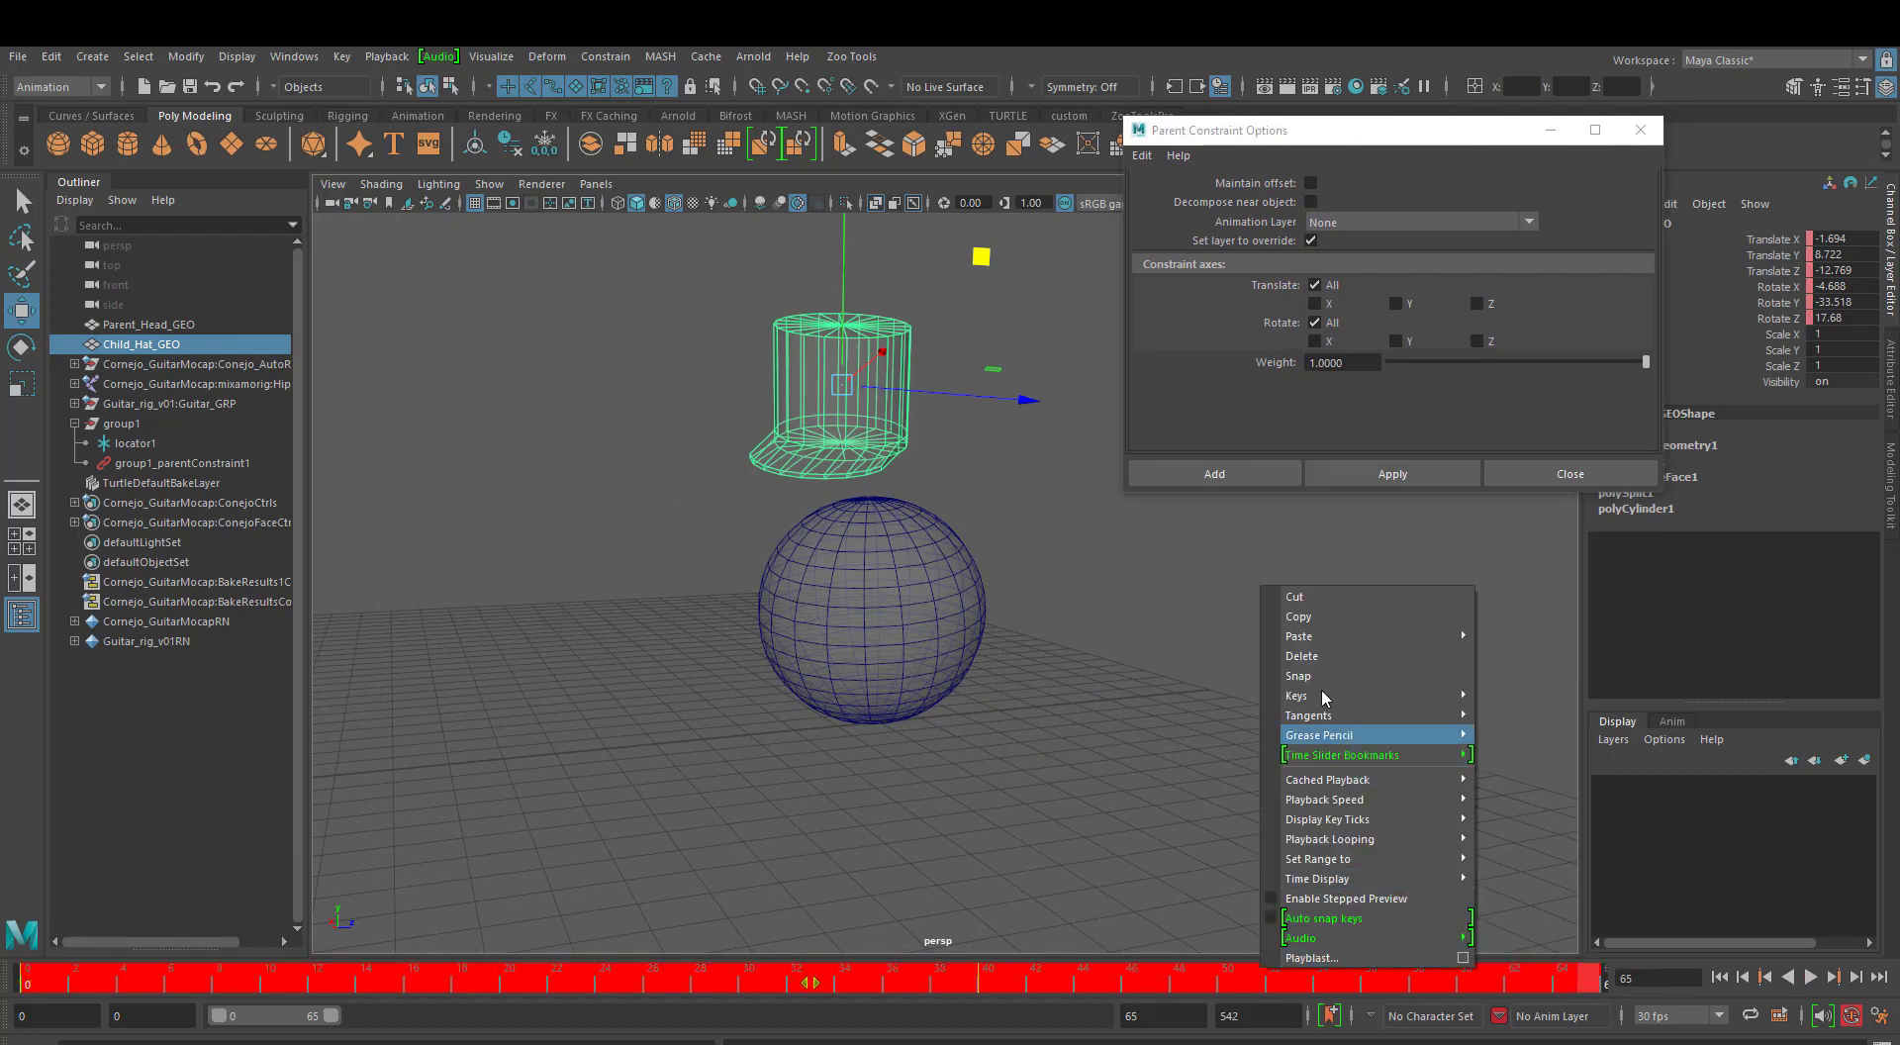
{"action": "left_click", "coordinate": [1298, 656]}
Set all translate and rotate values of Child_Hat_GEO to 0 and deselect it.
{"action": "middle_click_drag", "start_coordinate": [1110, 529], "coordinate": [1079, 592], "text": "alt"}
{"action": "left_click_drag", "start_coordinate": [1837, 242], "coordinate": [1845, 318]}
{"action": "type", "text": "0"}
{"action": "key", "text": "Return"}
{"action": "left_click", "coordinate": [1254, 681]}
Play the animation and check the head's motion with the hat unconstrained.
{"action": "left_click_drag", "start_coordinate": [1145, 678], "coordinate": [1100, 653], "text": "alt"}
{"action": "right_click_drag", "start_coordinate": [1101, 653], "coordinate": [938, 687], "text": "alt"}
{"action": "left_click_drag", "start_coordinate": [939, 687], "coordinate": [943, 714], "text": "alt"}
{"action": "right_click_drag", "start_coordinate": [943, 714], "coordinate": [1018, 725], "text": "alt"}
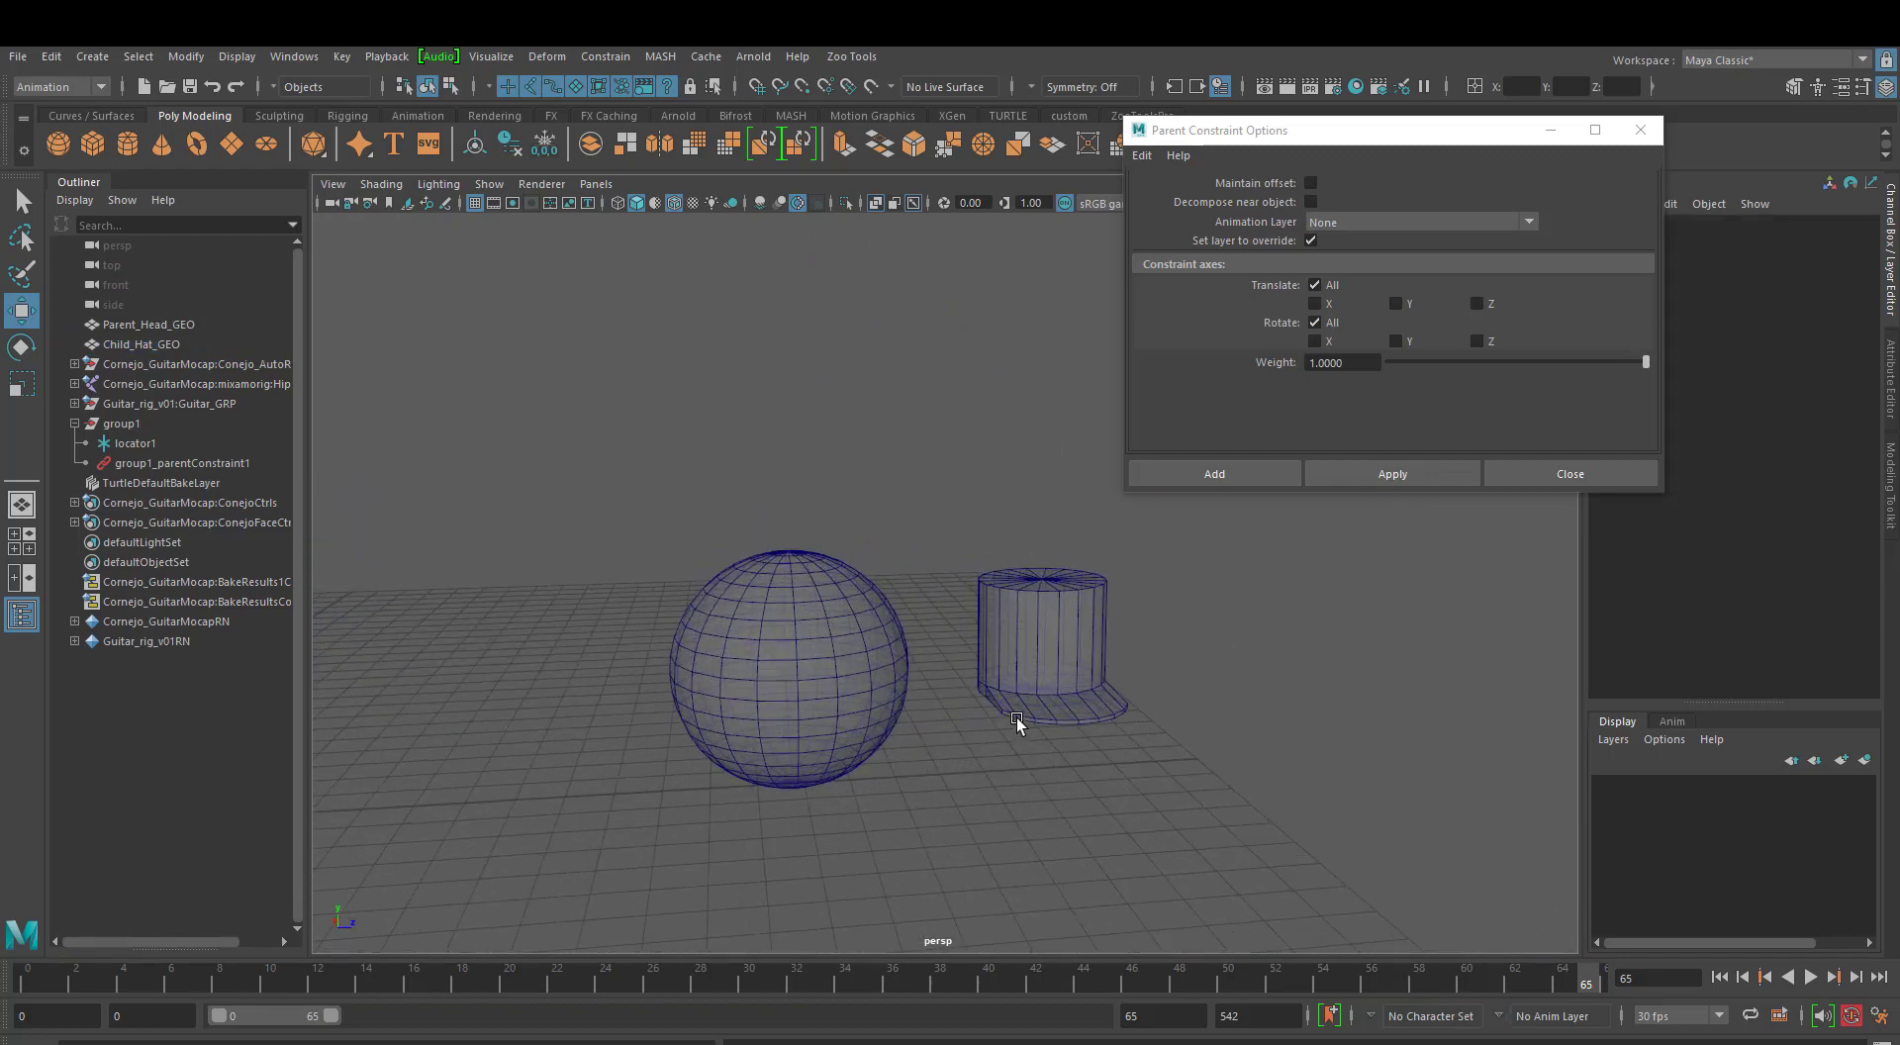
{"action": "middle_click_drag", "start_coordinate": [1017, 725], "coordinate": [1027, 687], "text": "alt"}
{"action": "key", "text": "alt+v"}
{"action": "right_click_drag", "start_coordinate": [792, 777], "coordinate": [905, 753], "text": "alt"}
{"action": "middle_click_drag", "start_coordinate": [790, 667], "coordinate": [880, 645], "text": "alt"}
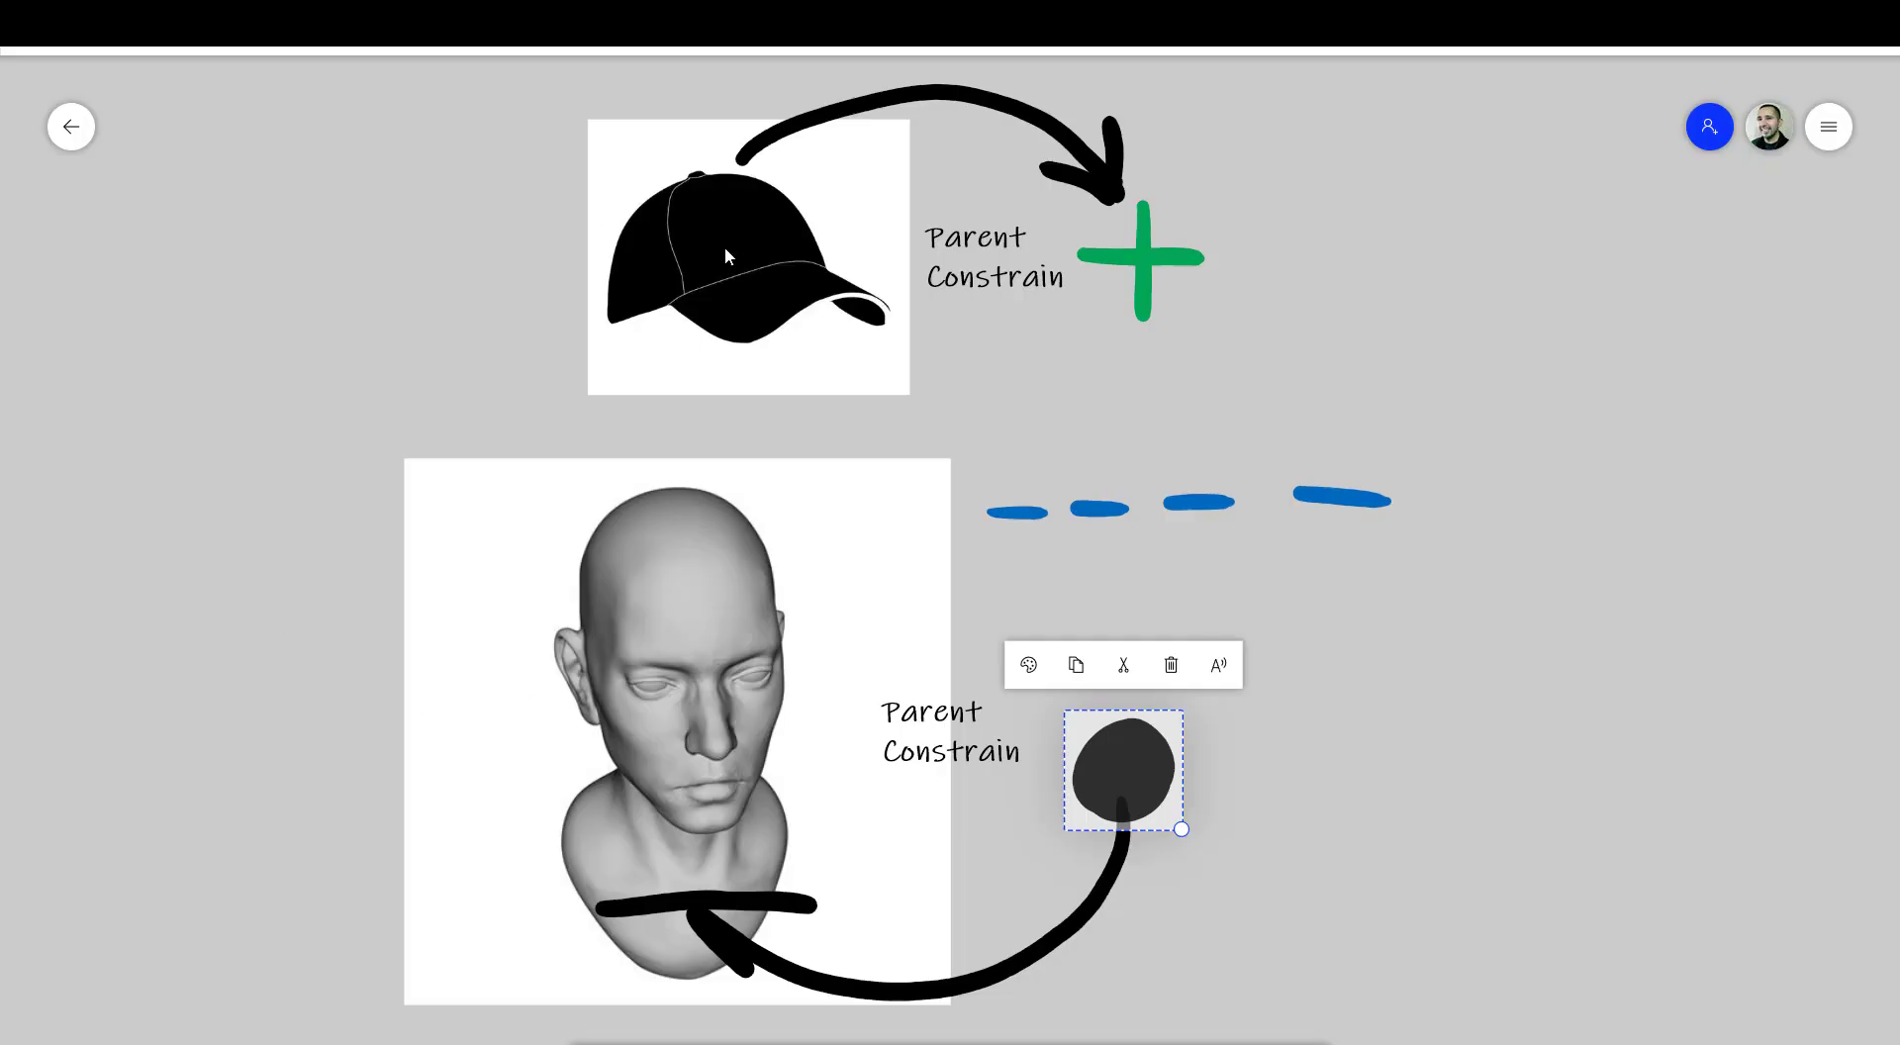
Switch to the whiteboard diagram and examine how the cap is parent constrained to the green locator cross.
{"action": "left_click", "coordinate": [725, 256]}
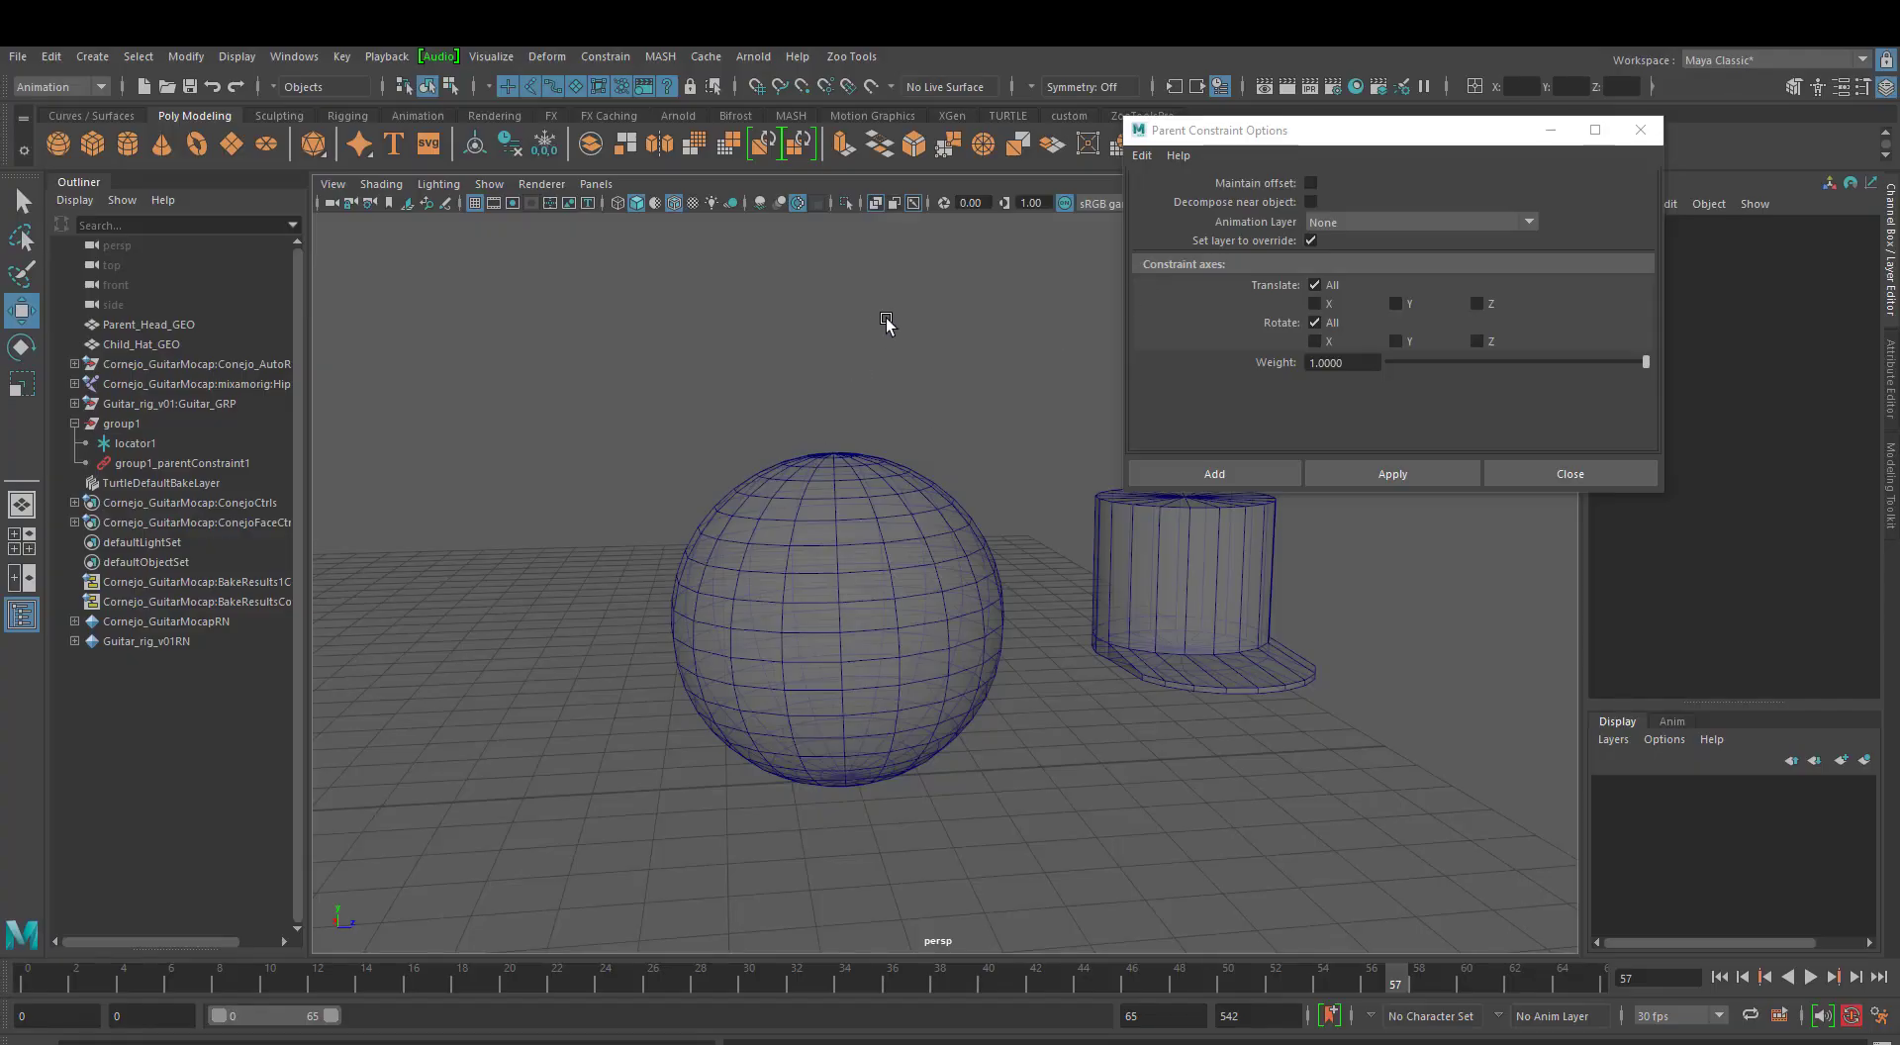
{"action": "middle_click_drag", "start_coordinate": [780, 367], "coordinate": [707, 379], "text": "alt"}
{"action": "middle_click_drag", "start_coordinate": [790, 526], "coordinate": [880, 508], "text": "alt"}
{"action": "scroll", "coordinate": [801, 560], "scroll_direction": "up", "scroll_amount": 3}
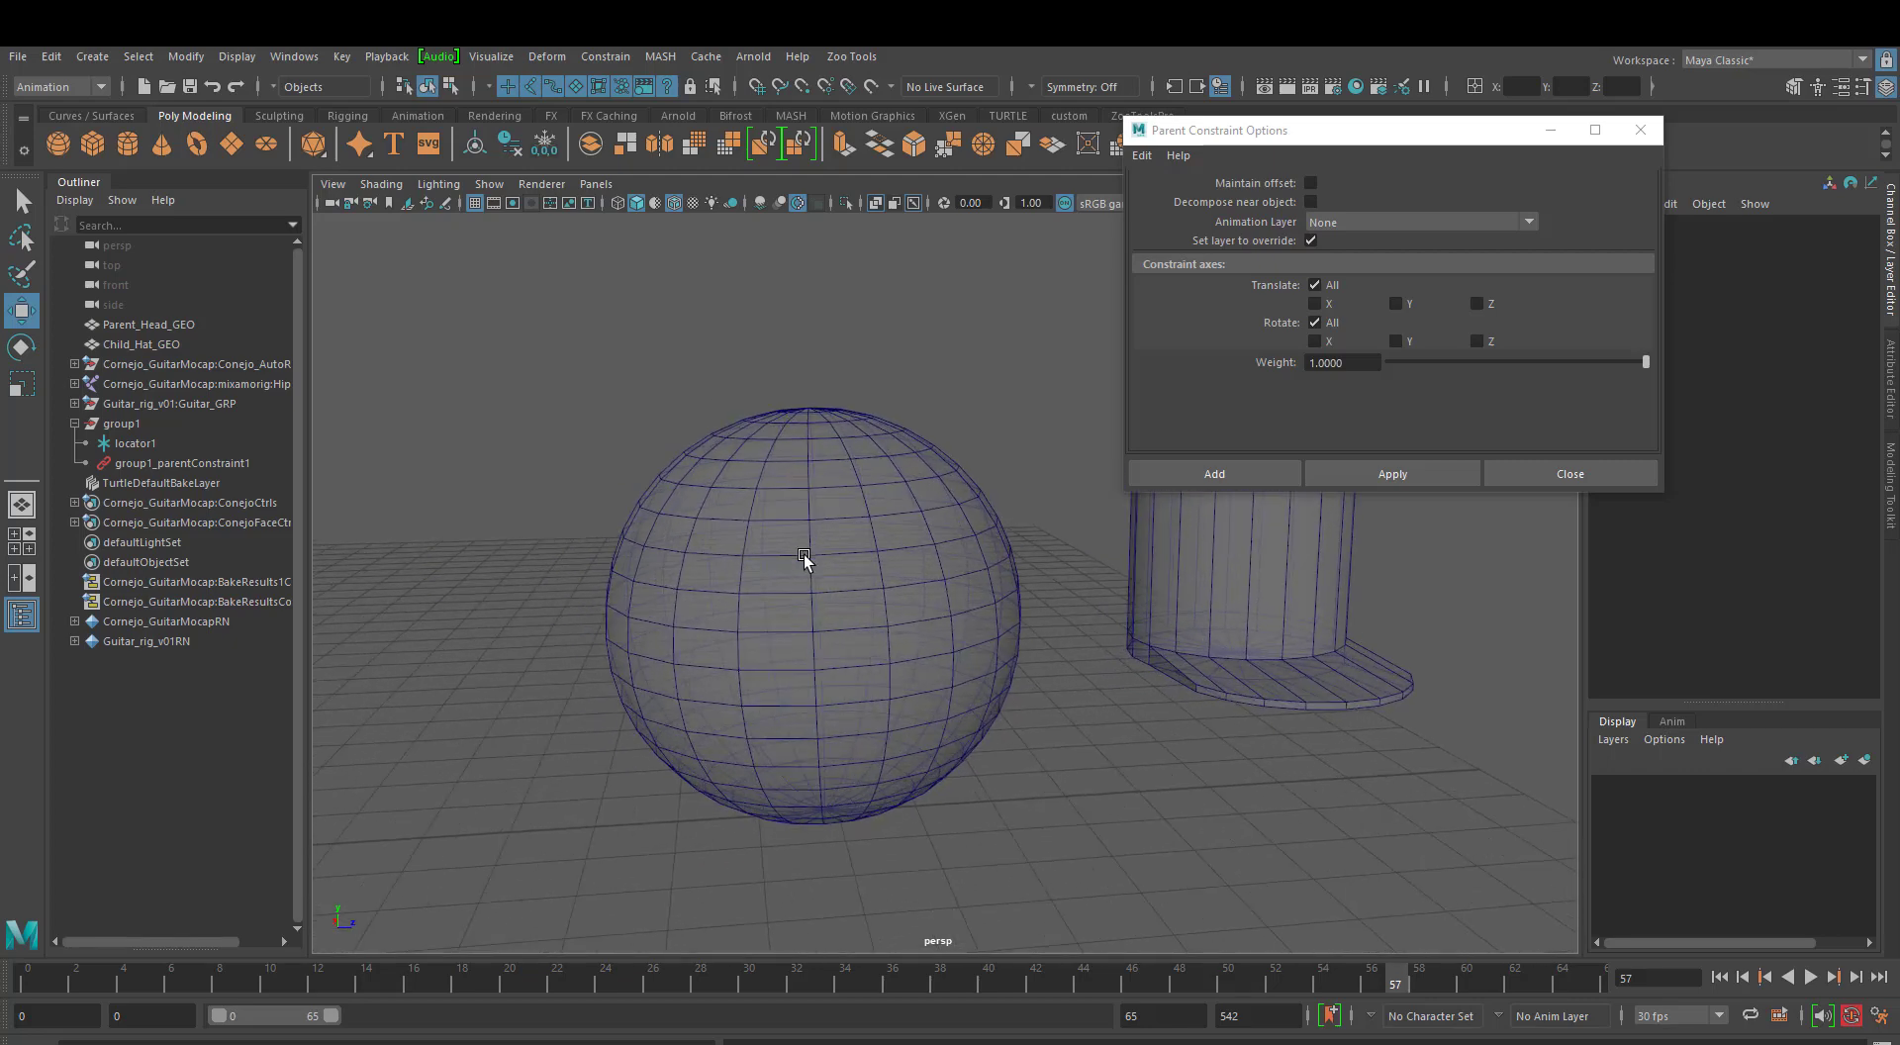
{"action": "middle_click_drag", "start_coordinate": [750, 603], "coordinate": [690, 637], "text": "alt"}
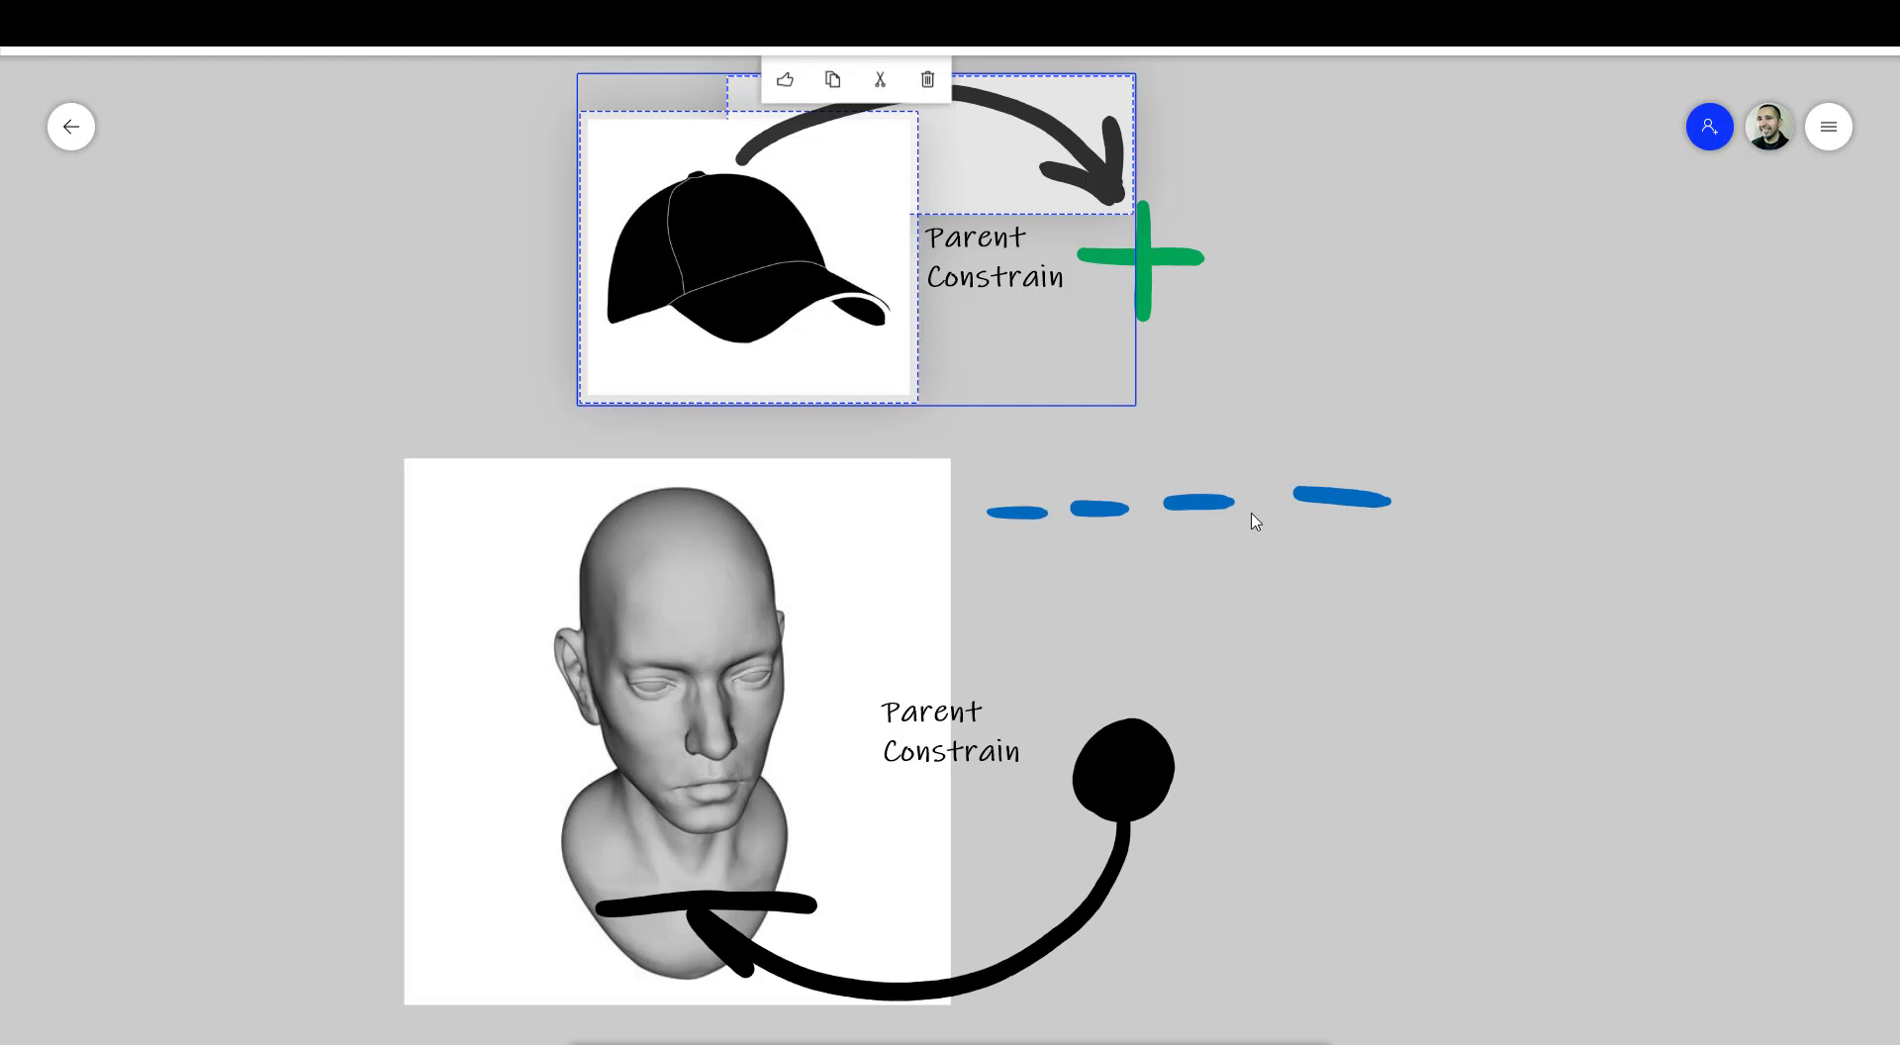
{"action": "left_click", "coordinate": [1364, 362]}
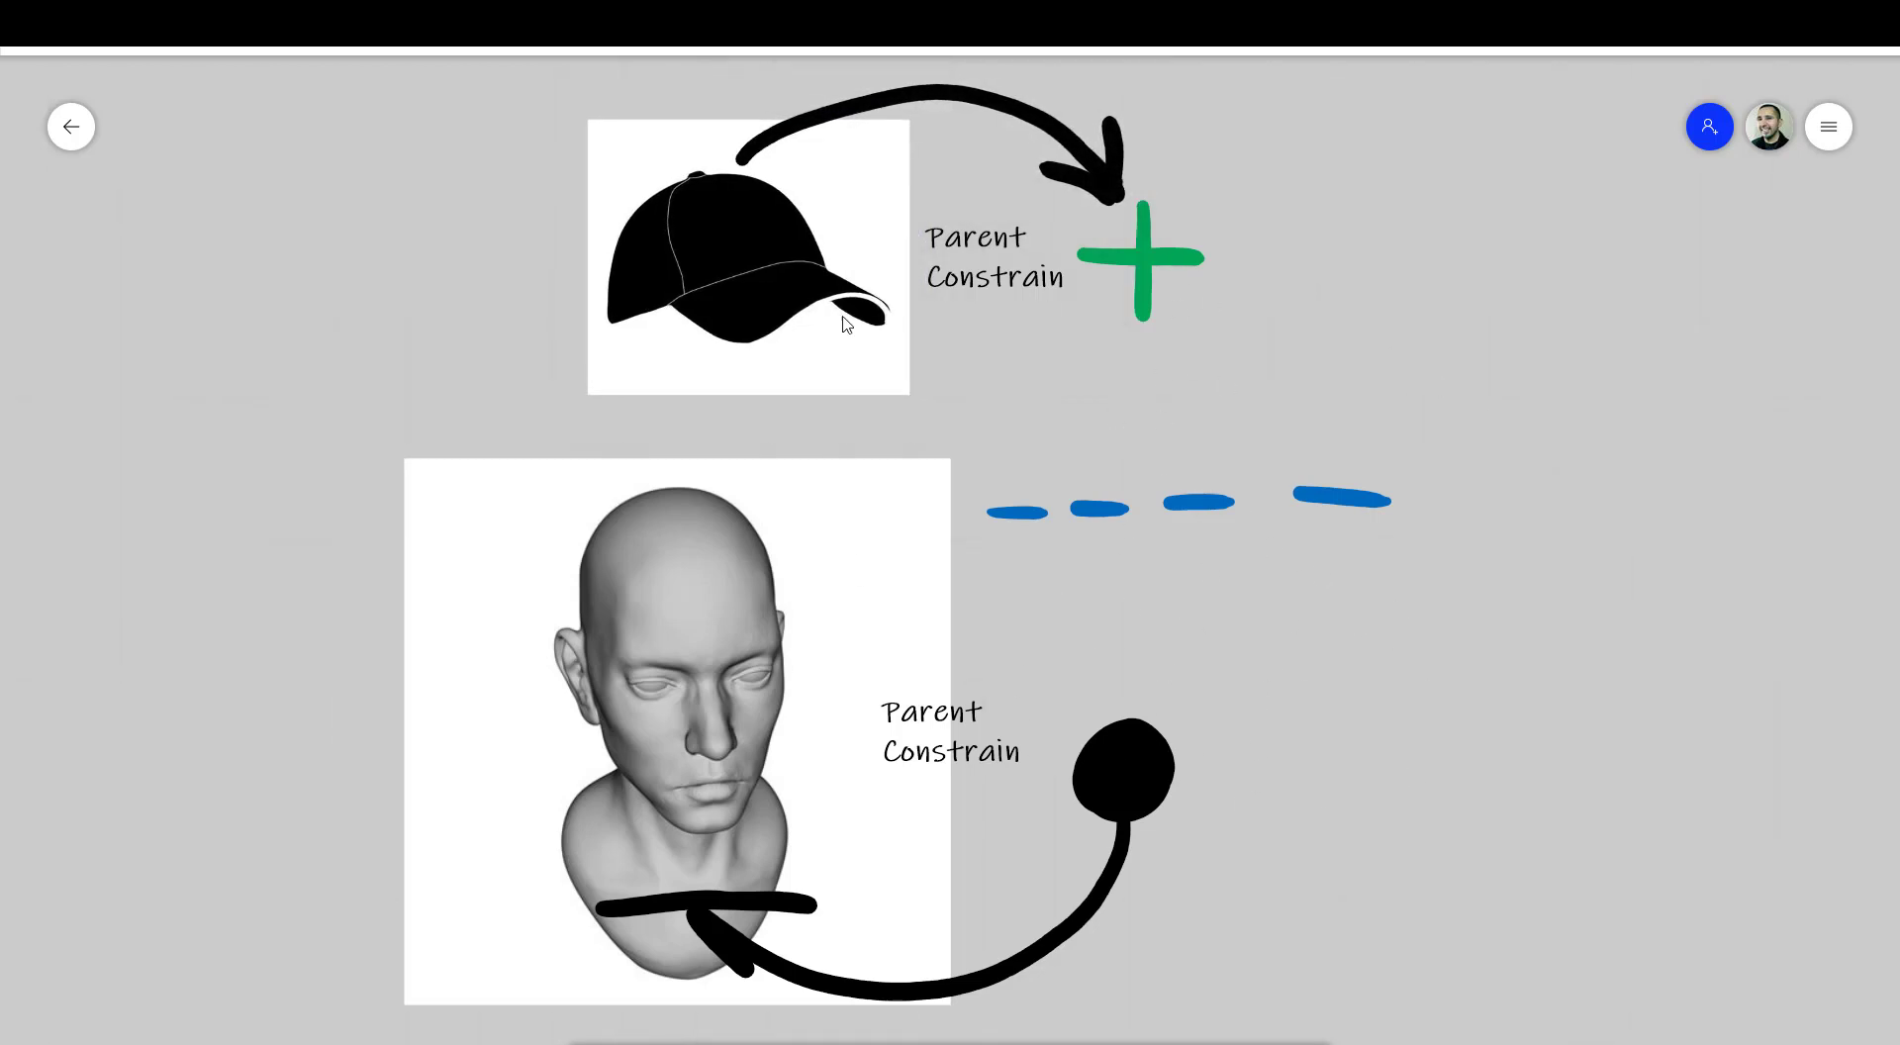
{"action": "left_click", "coordinate": [726, 267]}
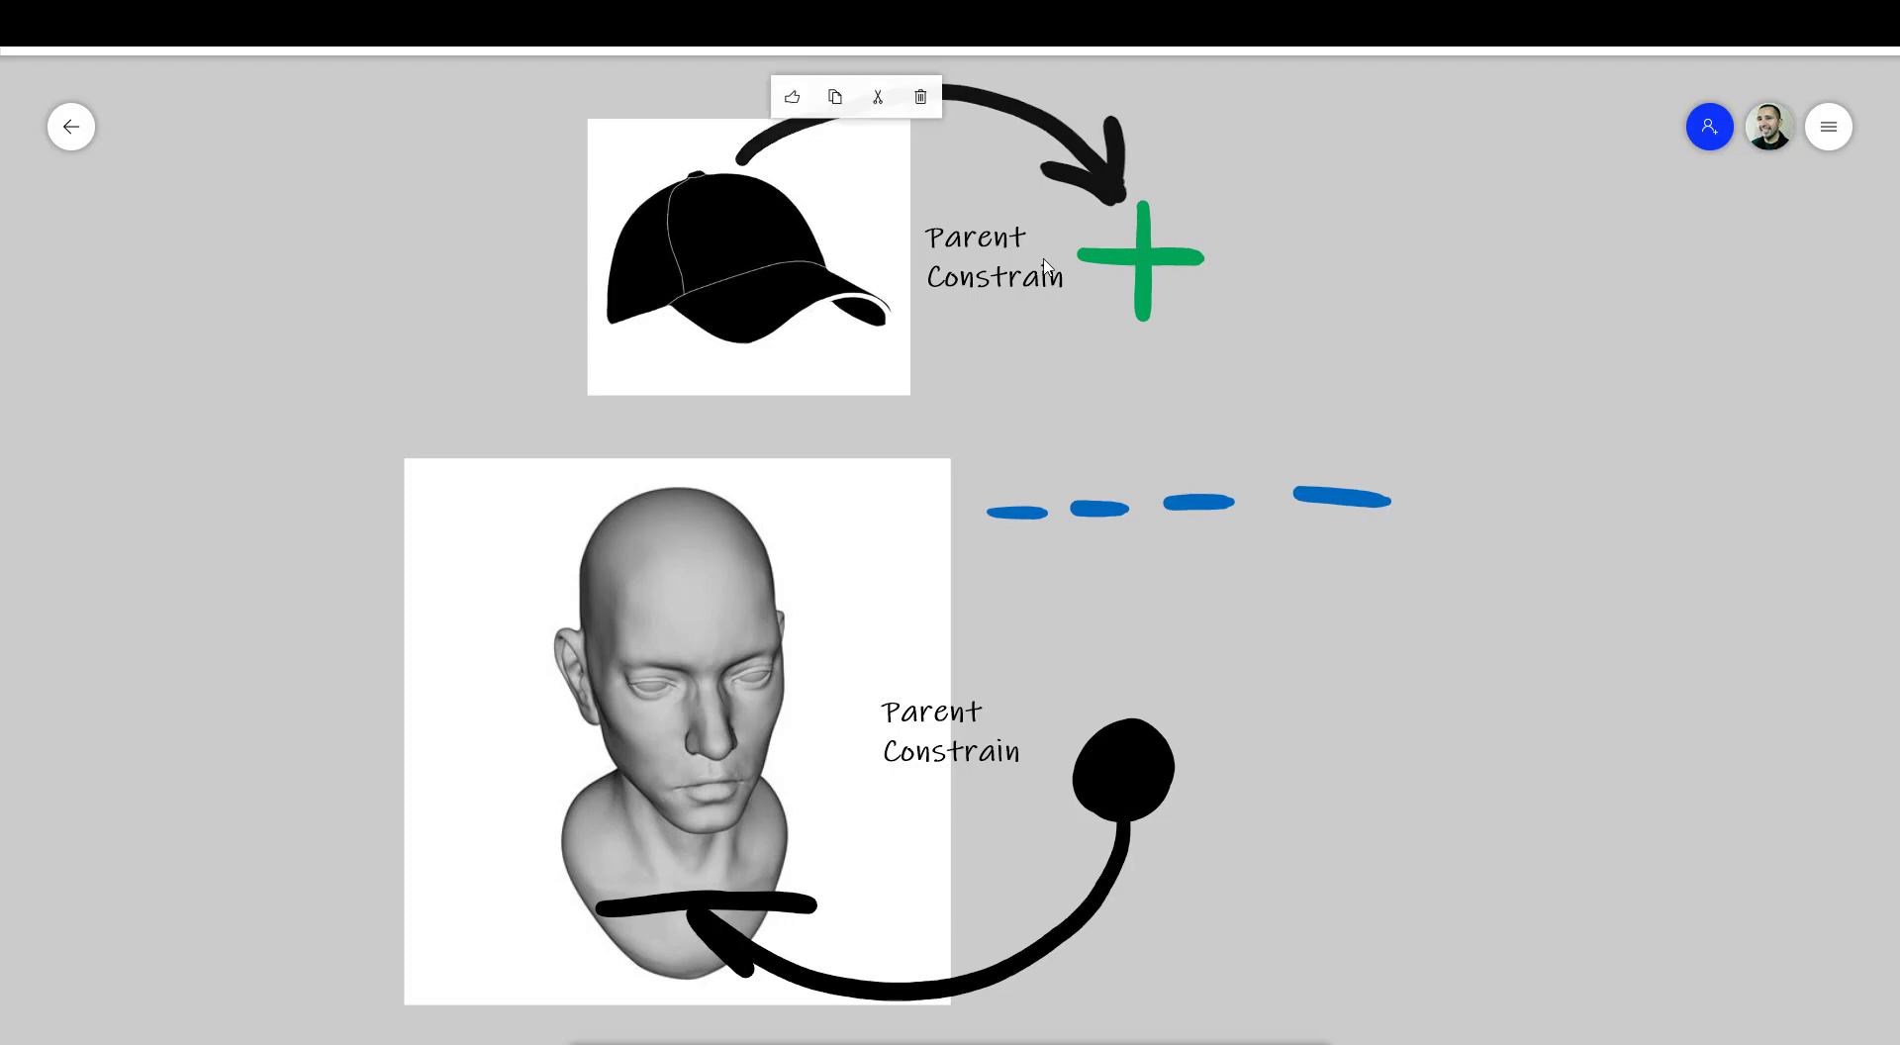
{"action": "left_click", "coordinate": [1270, 300]}
{"action": "left_click", "coordinate": [1151, 293]}
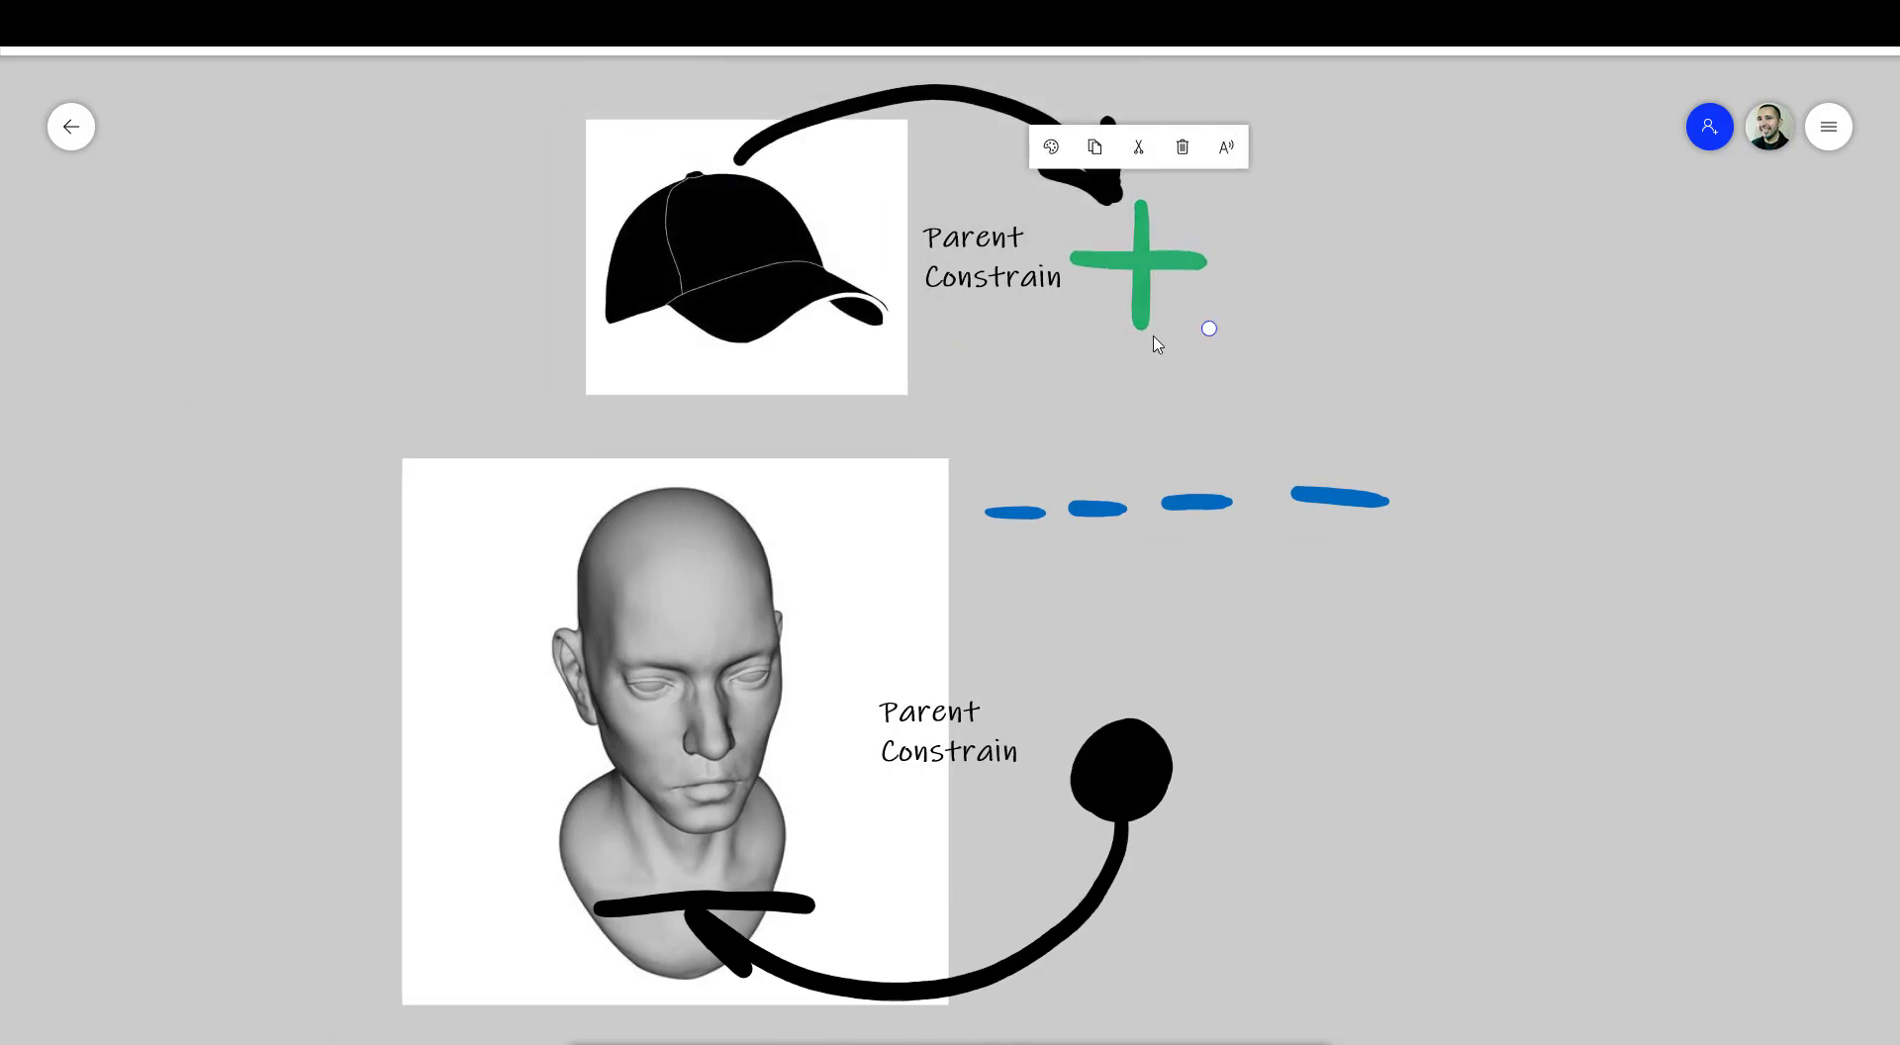
{"action": "left_click", "coordinate": [734, 325]}
{"action": "left_click", "coordinate": [1360, 352]}
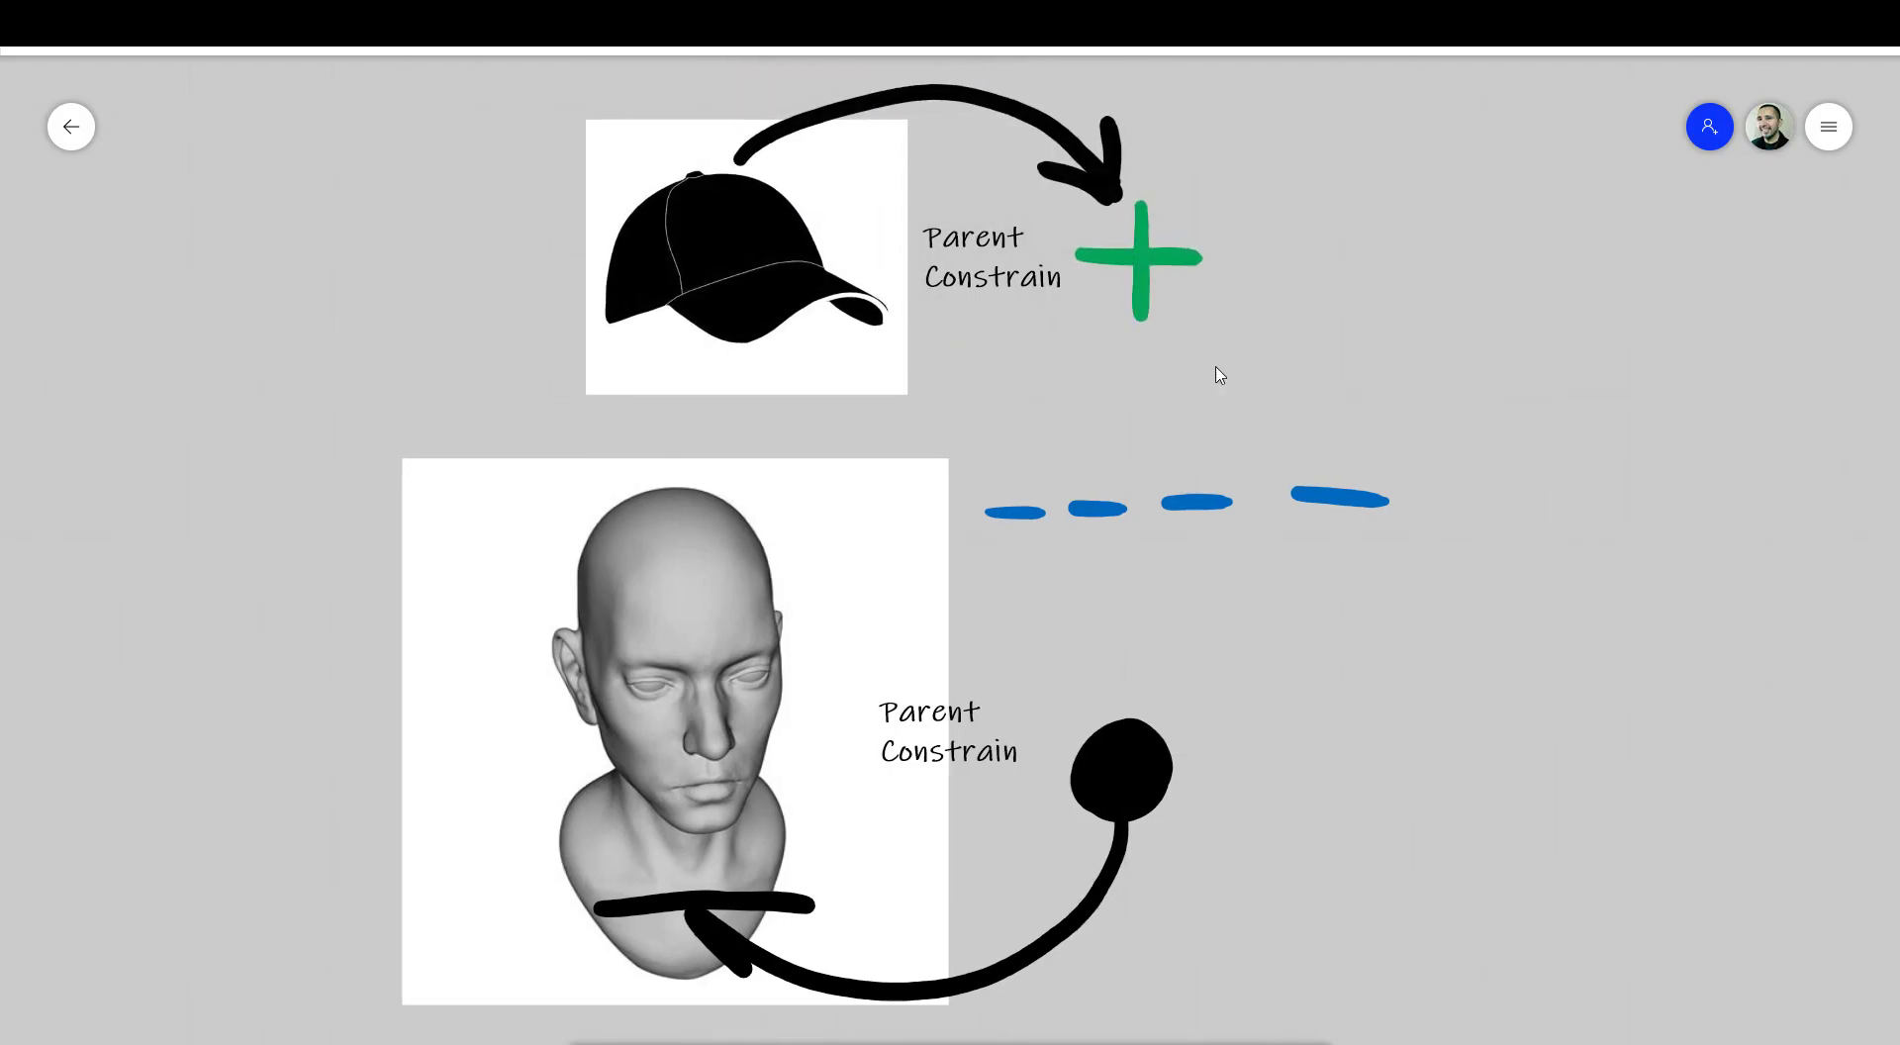
Move the green locator cross slightly away from the arrowhead in the diagram, then select the cap with its arrow.
{"action": "left_click", "coordinate": [1165, 301]}
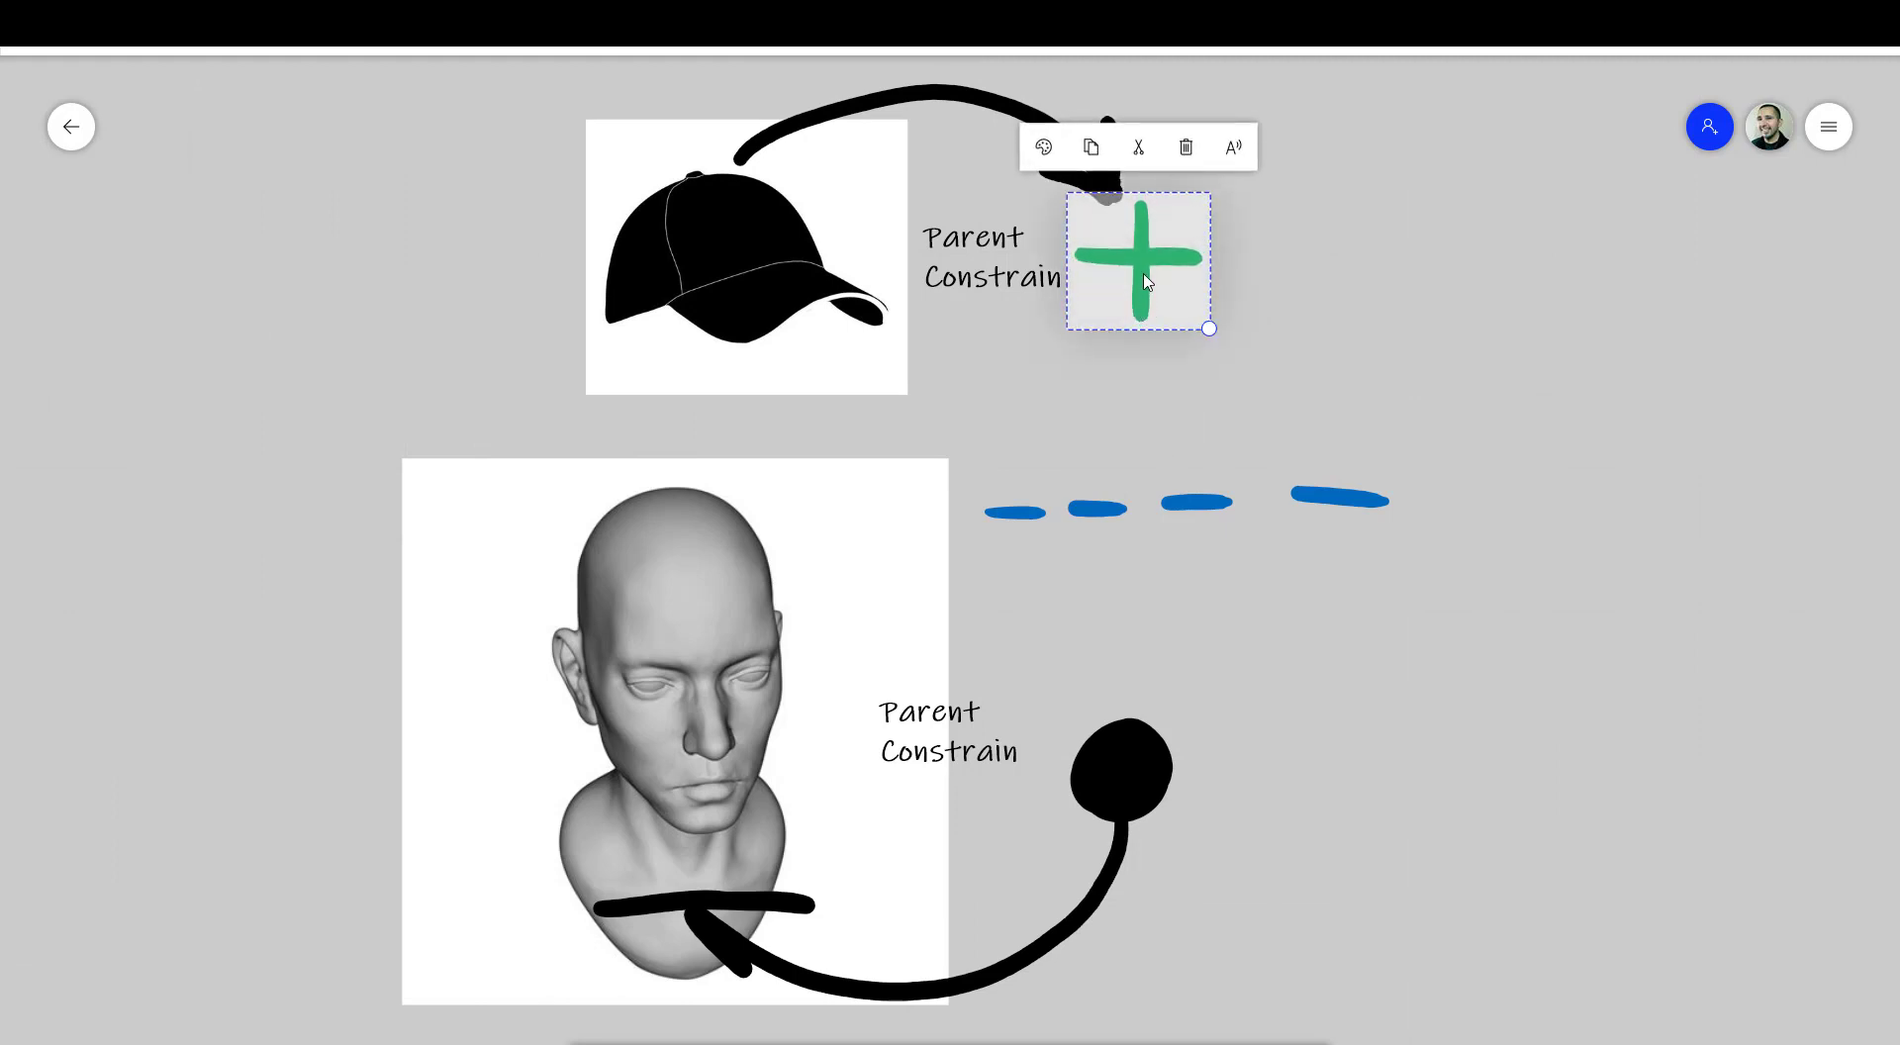
{"action": "mouse_move", "coordinate": [1152, 314]}
{"action": "left_mouse_down"}
{"action": "mouse_move", "coordinate": [1165, 445]}
{"action": "mouse_move", "coordinate": [1162, 314]}
{"action": "left_mouse_up"}
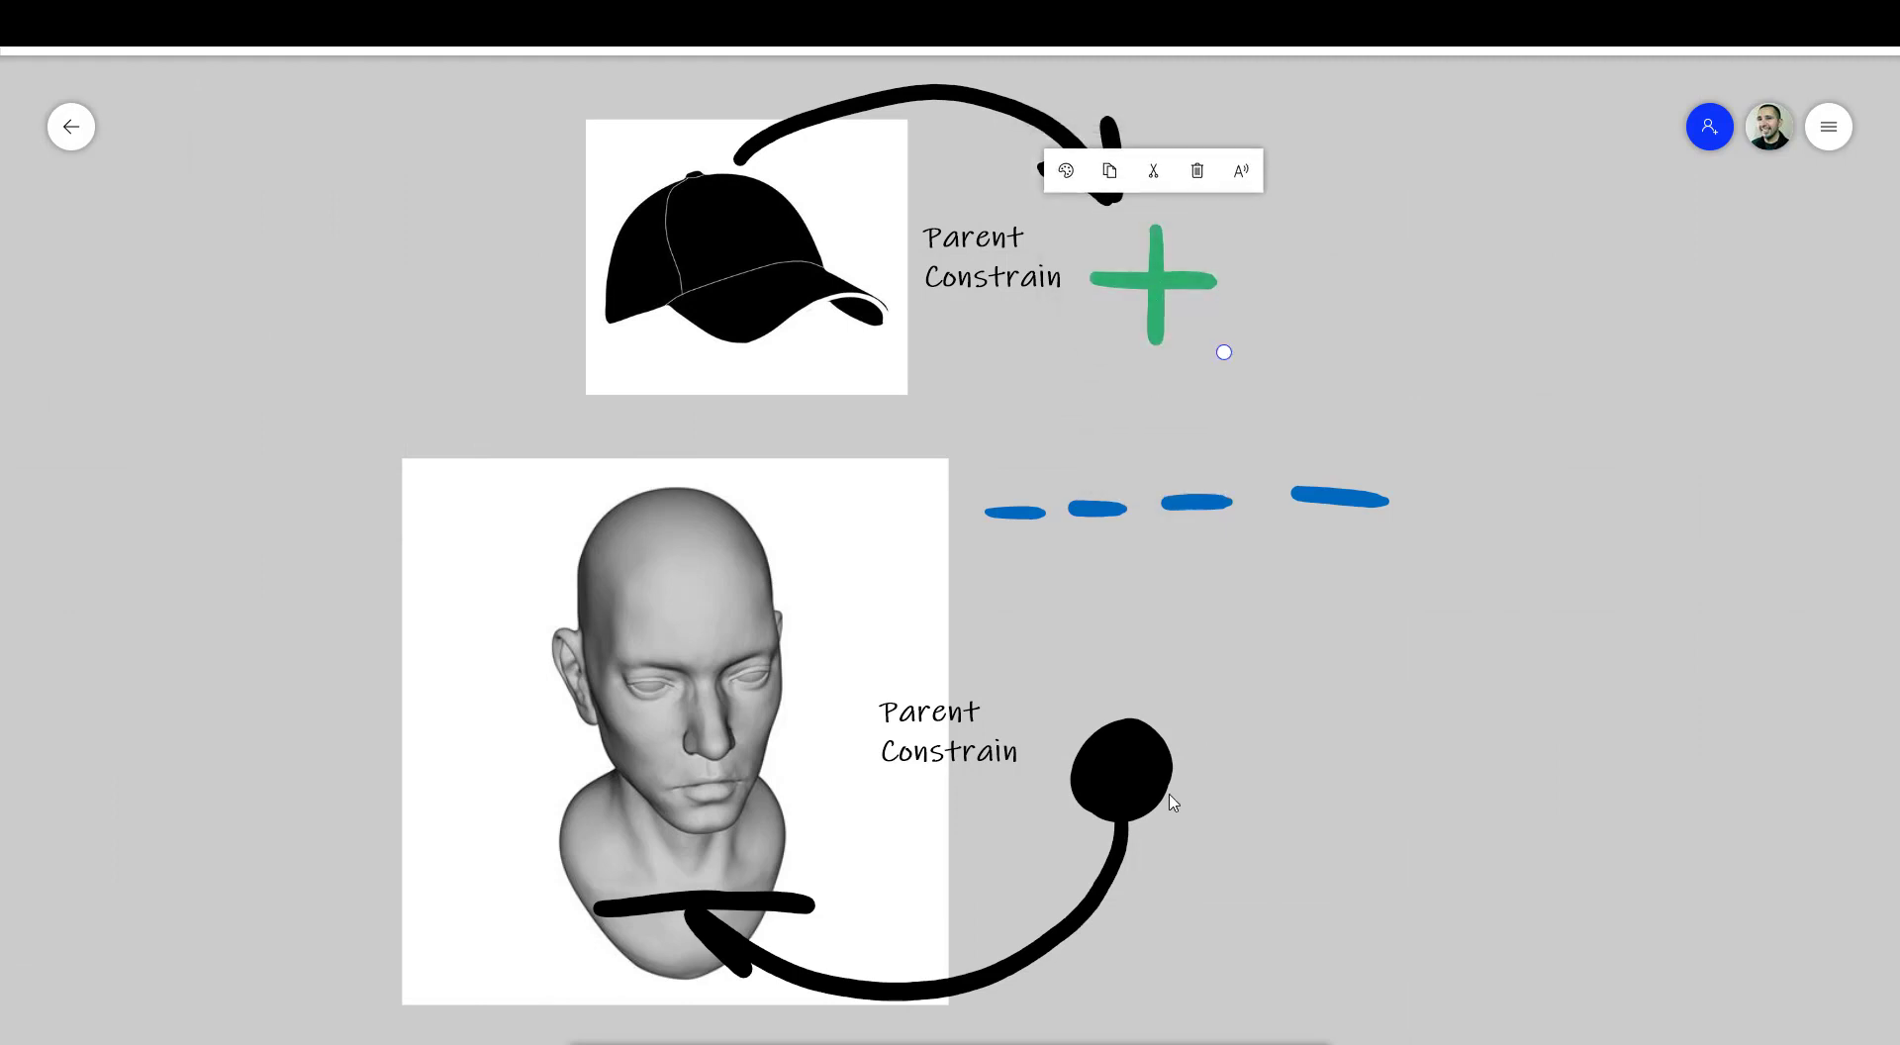
{"action": "left_click", "coordinate": [1153, 764]}
{"action": "left_click", "coordinate": [693, 240]}
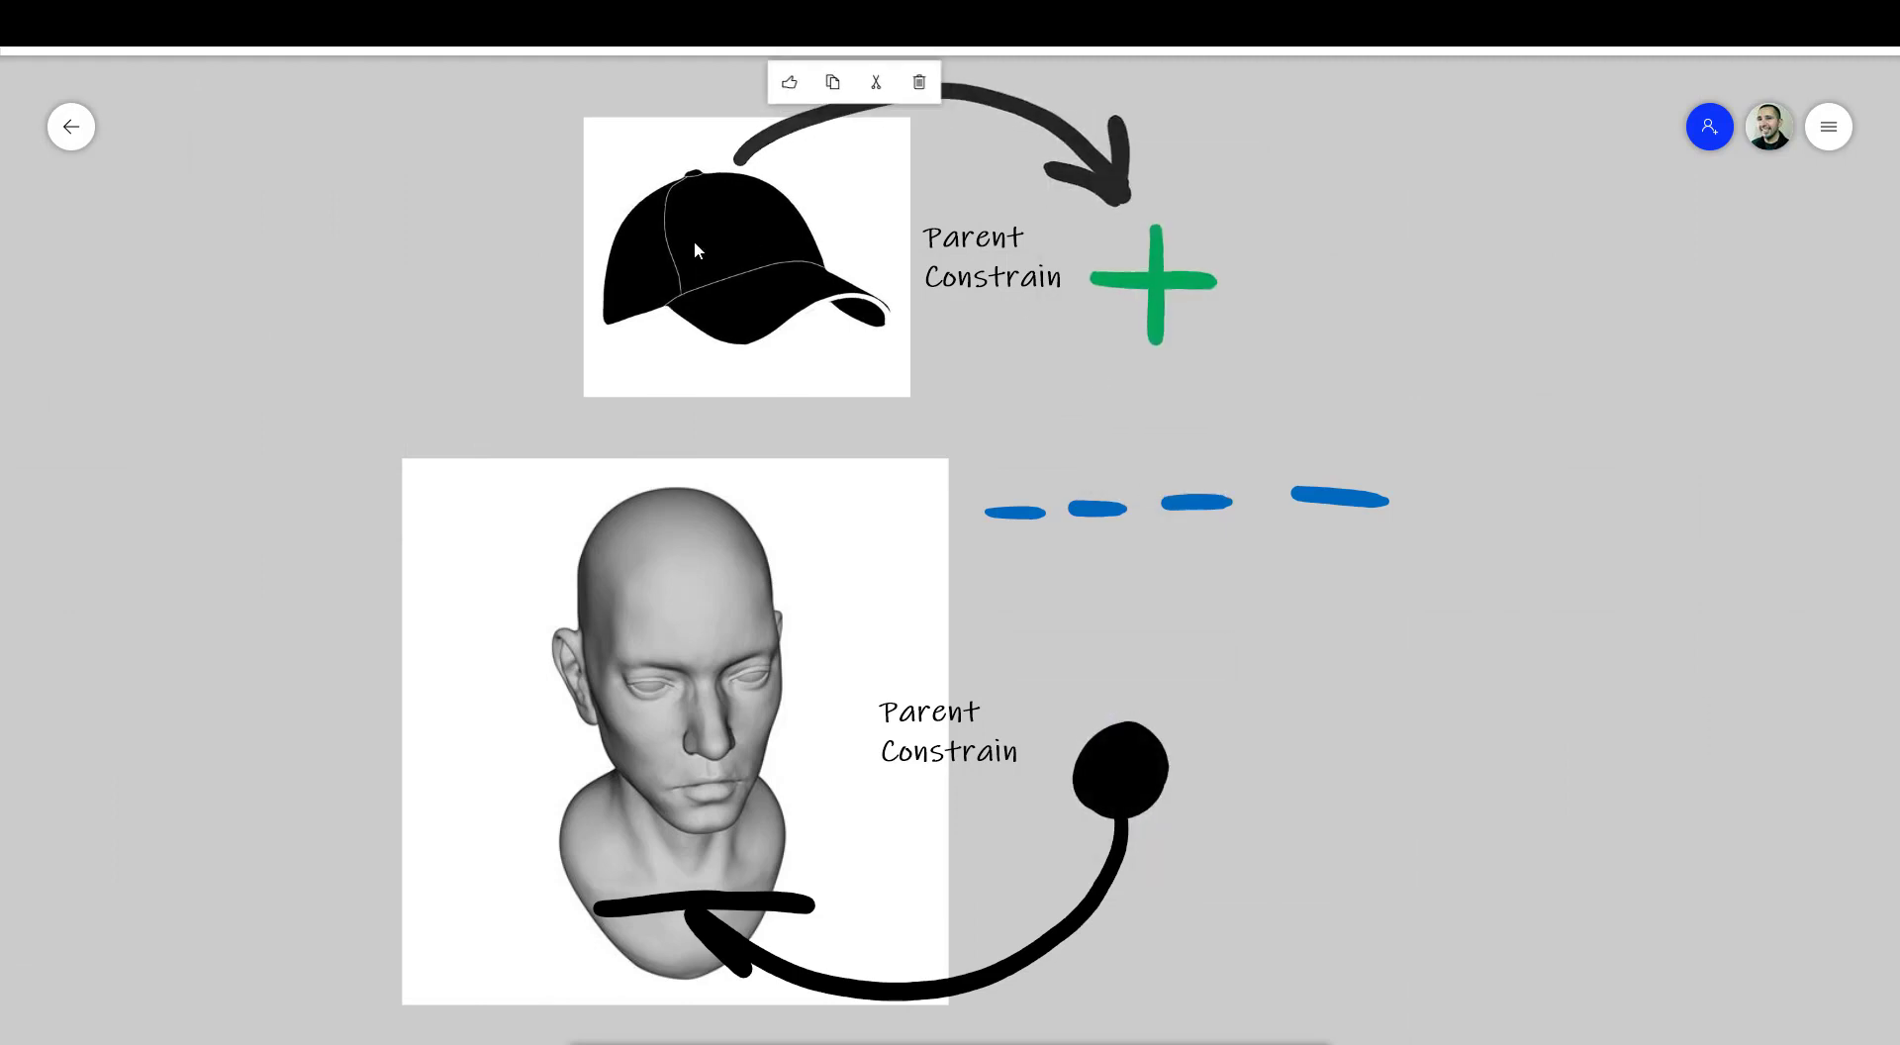
{"action": "left_click", "coordinate": [1181, 294]}
{"action": "left_click_drag", "start_coordinate": [575, 74], "coordinate": [1133, 405]}
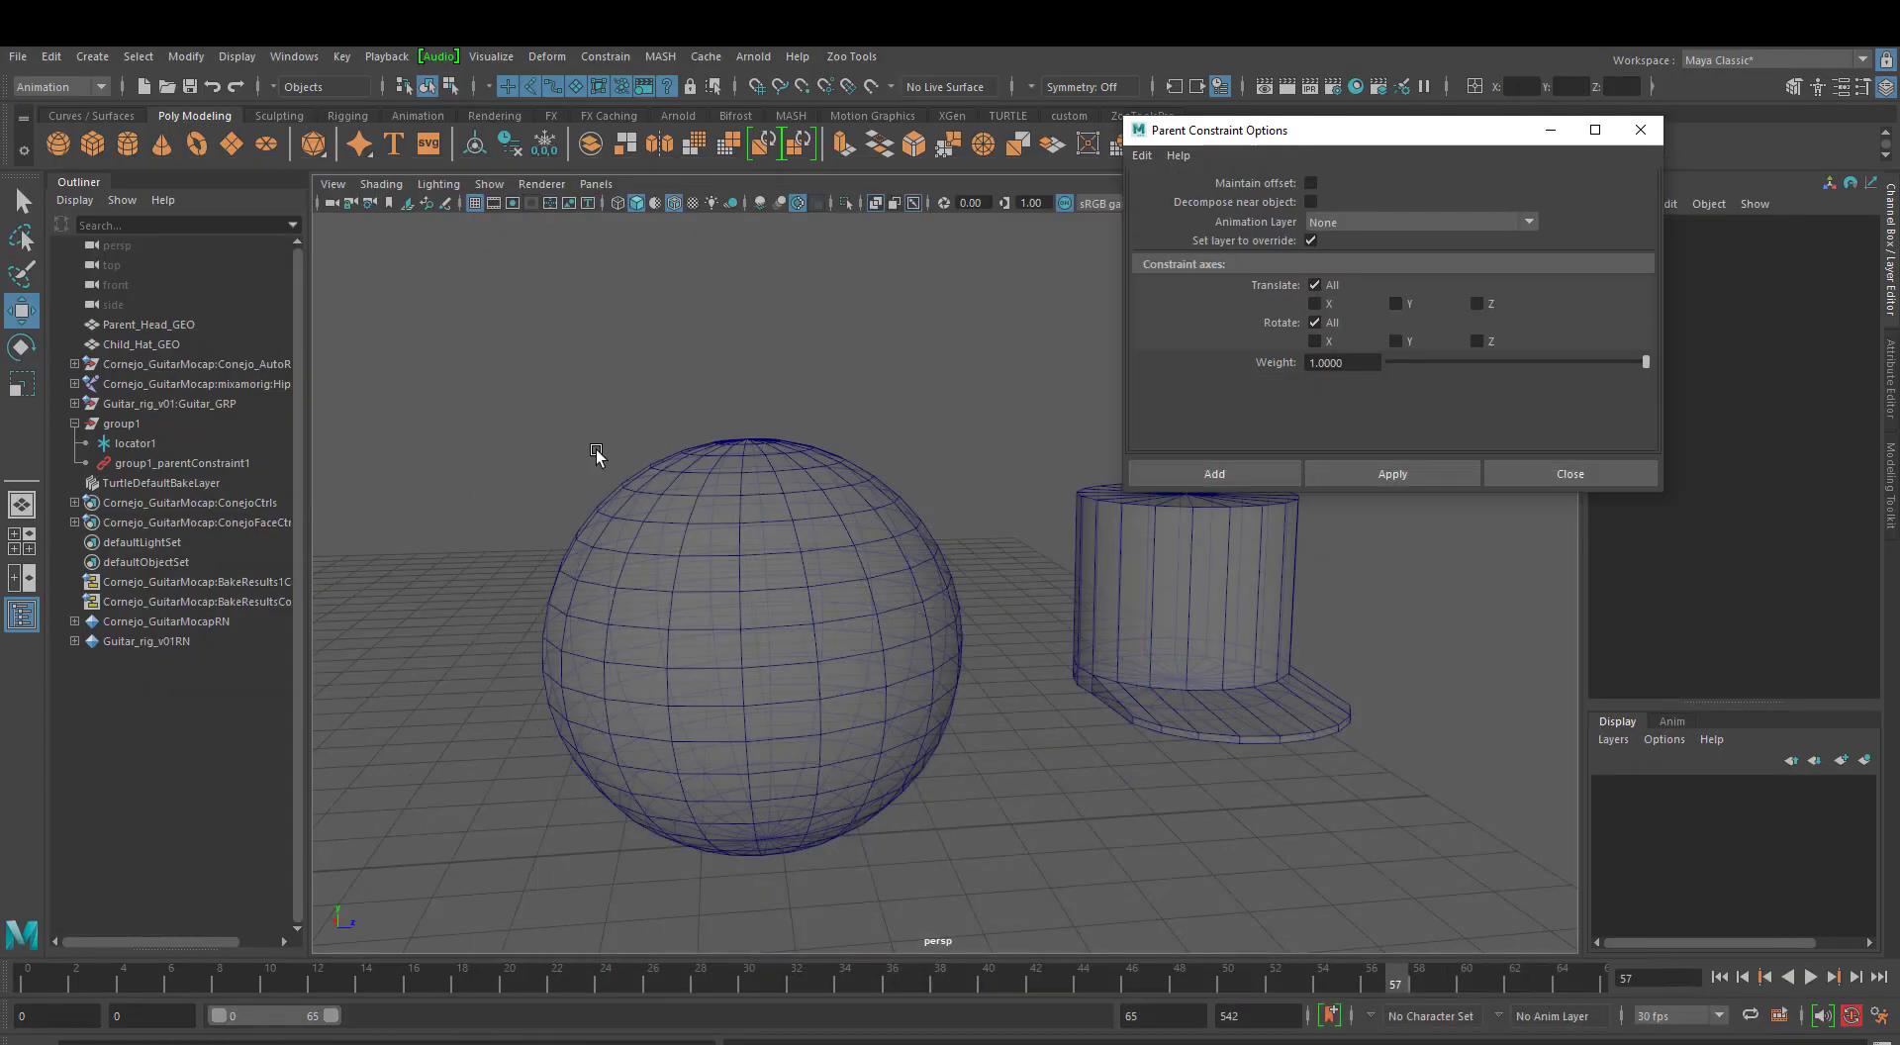
Switch back to Maya and parent constrain Child_Hat_GEO to locator1 without offset.
{"action": "left_click", "coordinate": [135, 444]}
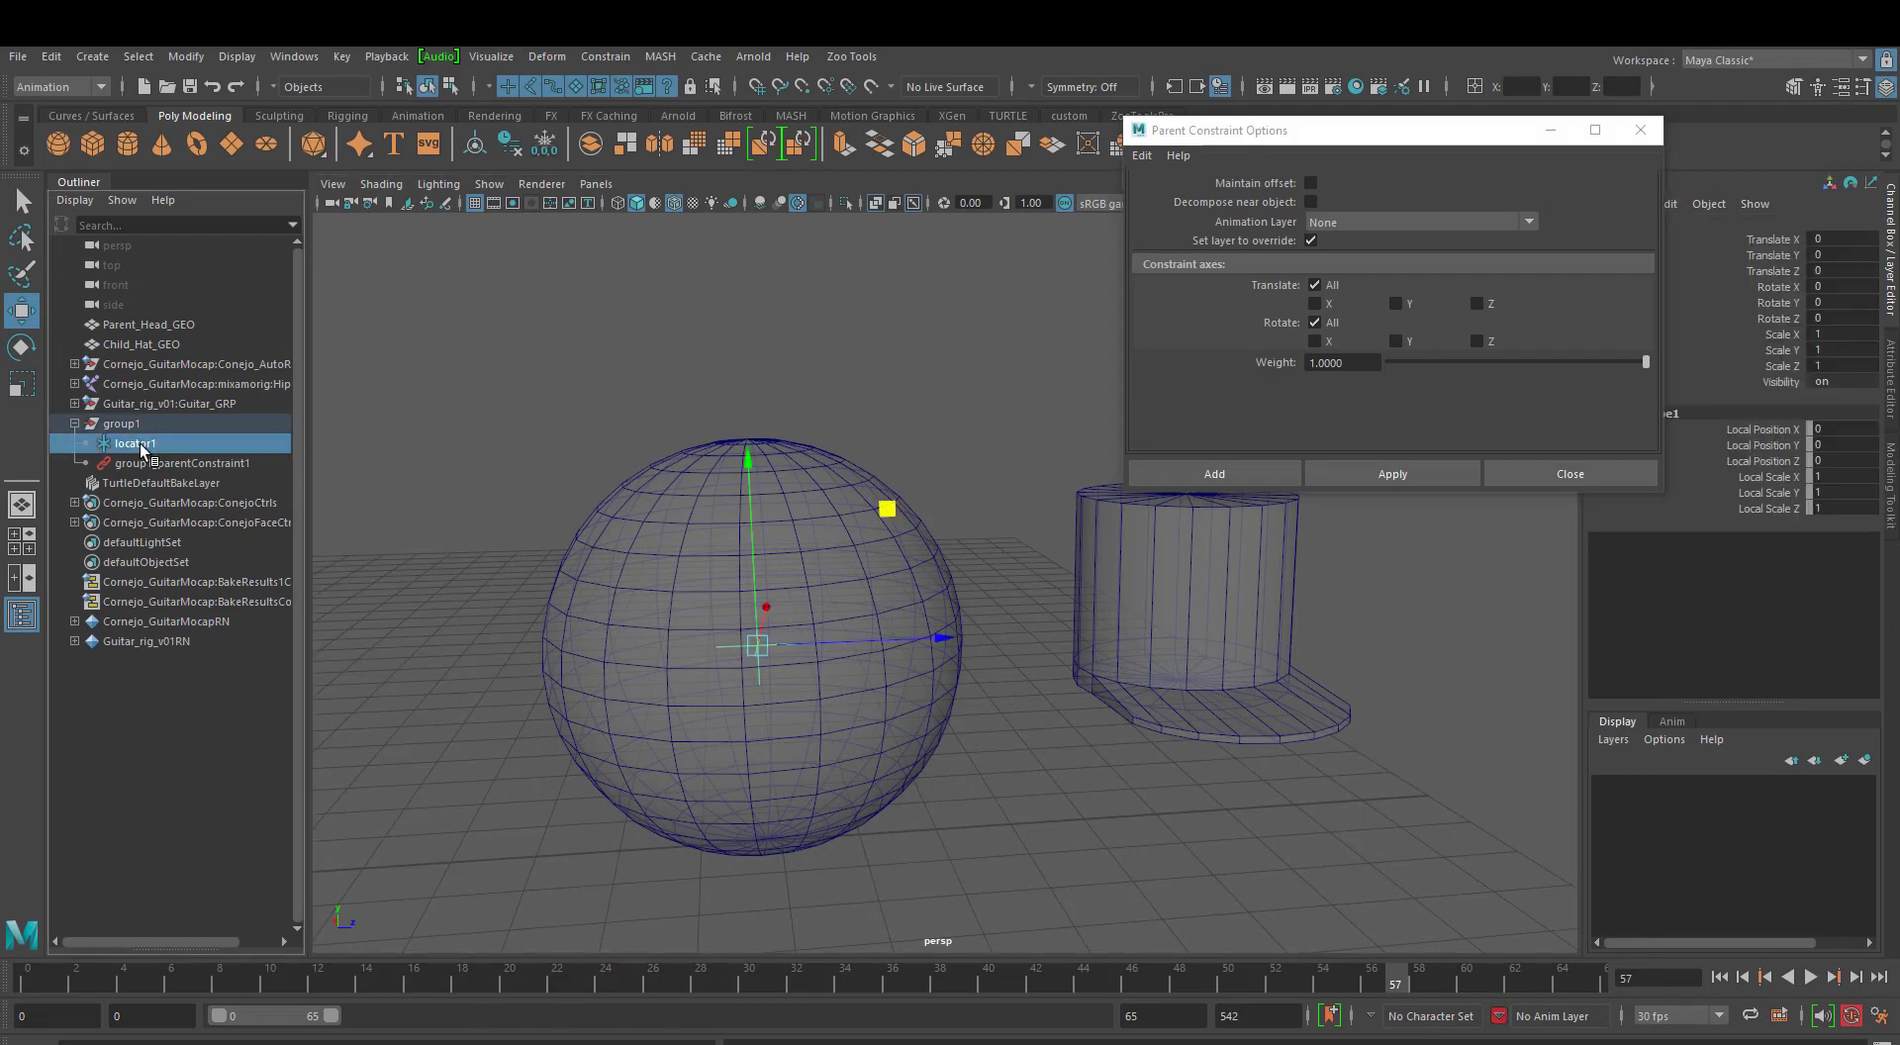
{"action": "left_click", "coordinate": [141, 345], "text": "ctrl"}
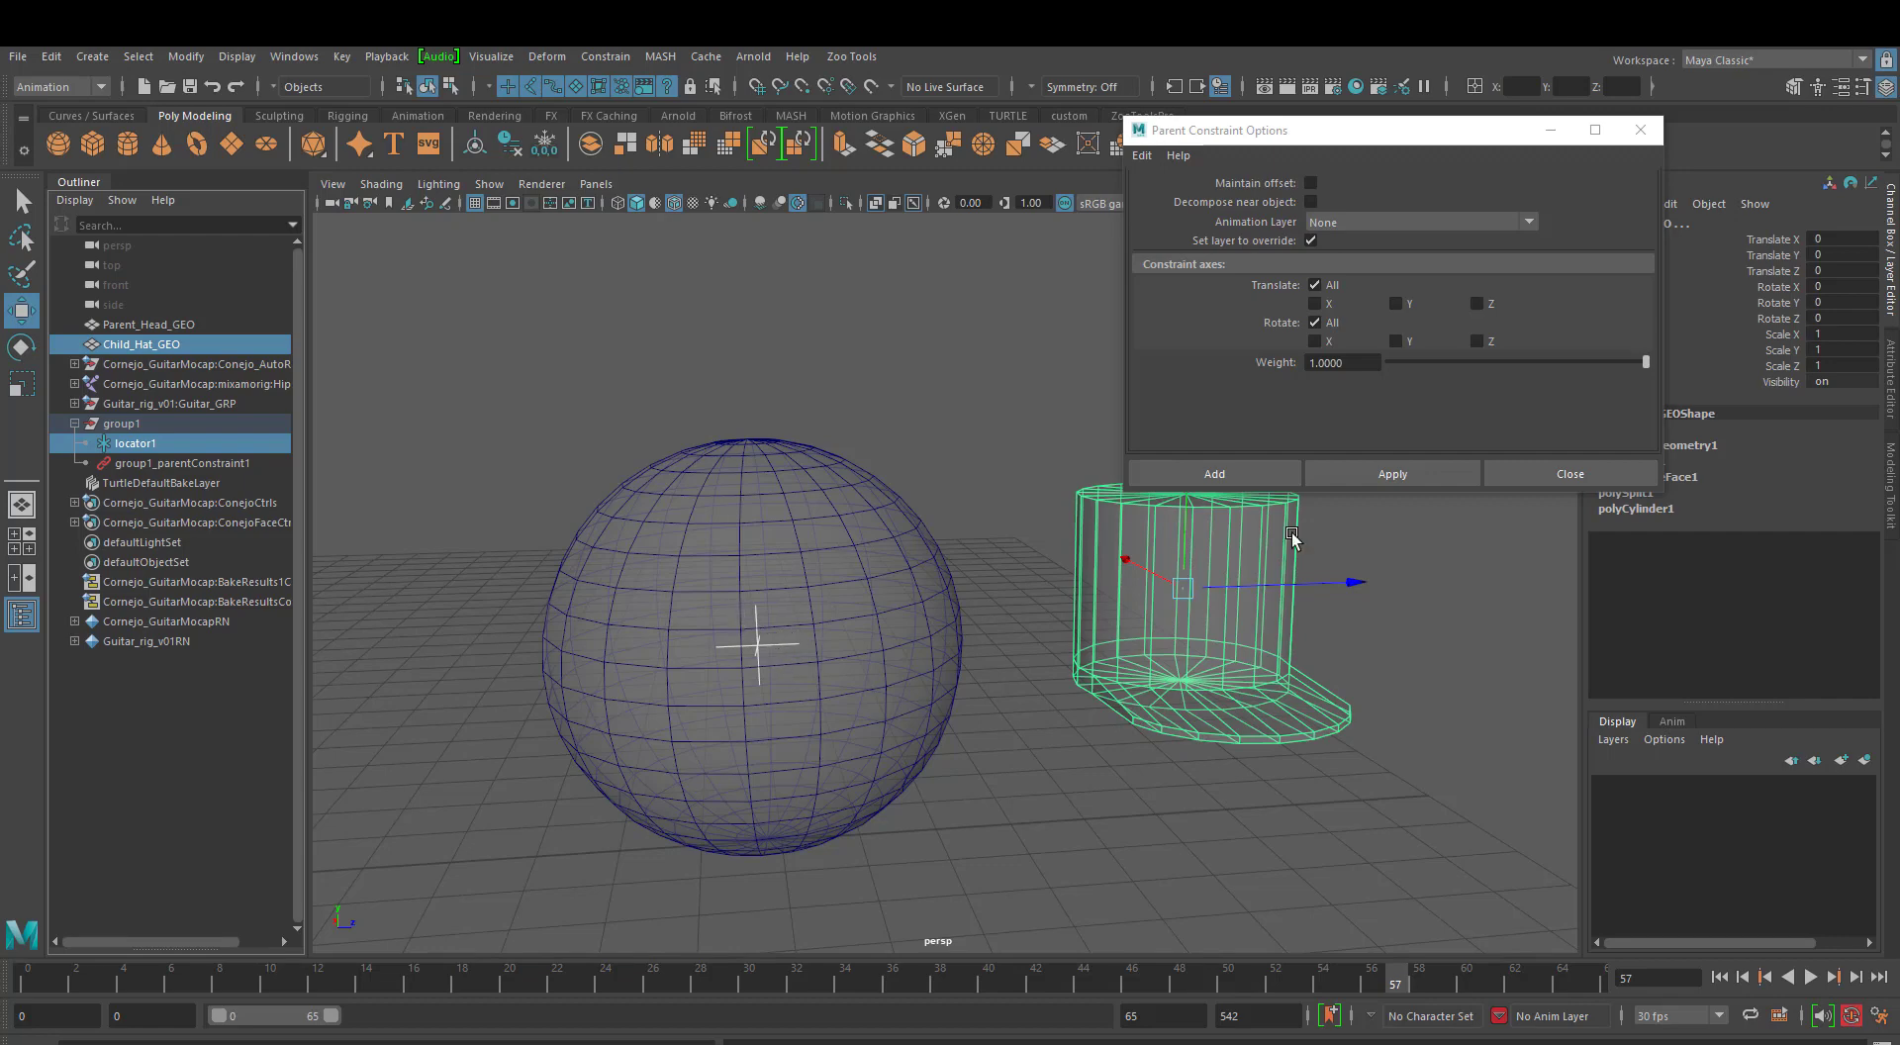
{"action": "left_click", "coordinate": [1429, 472]}
{"action": "left_click", "coordinate": [910, 366]}
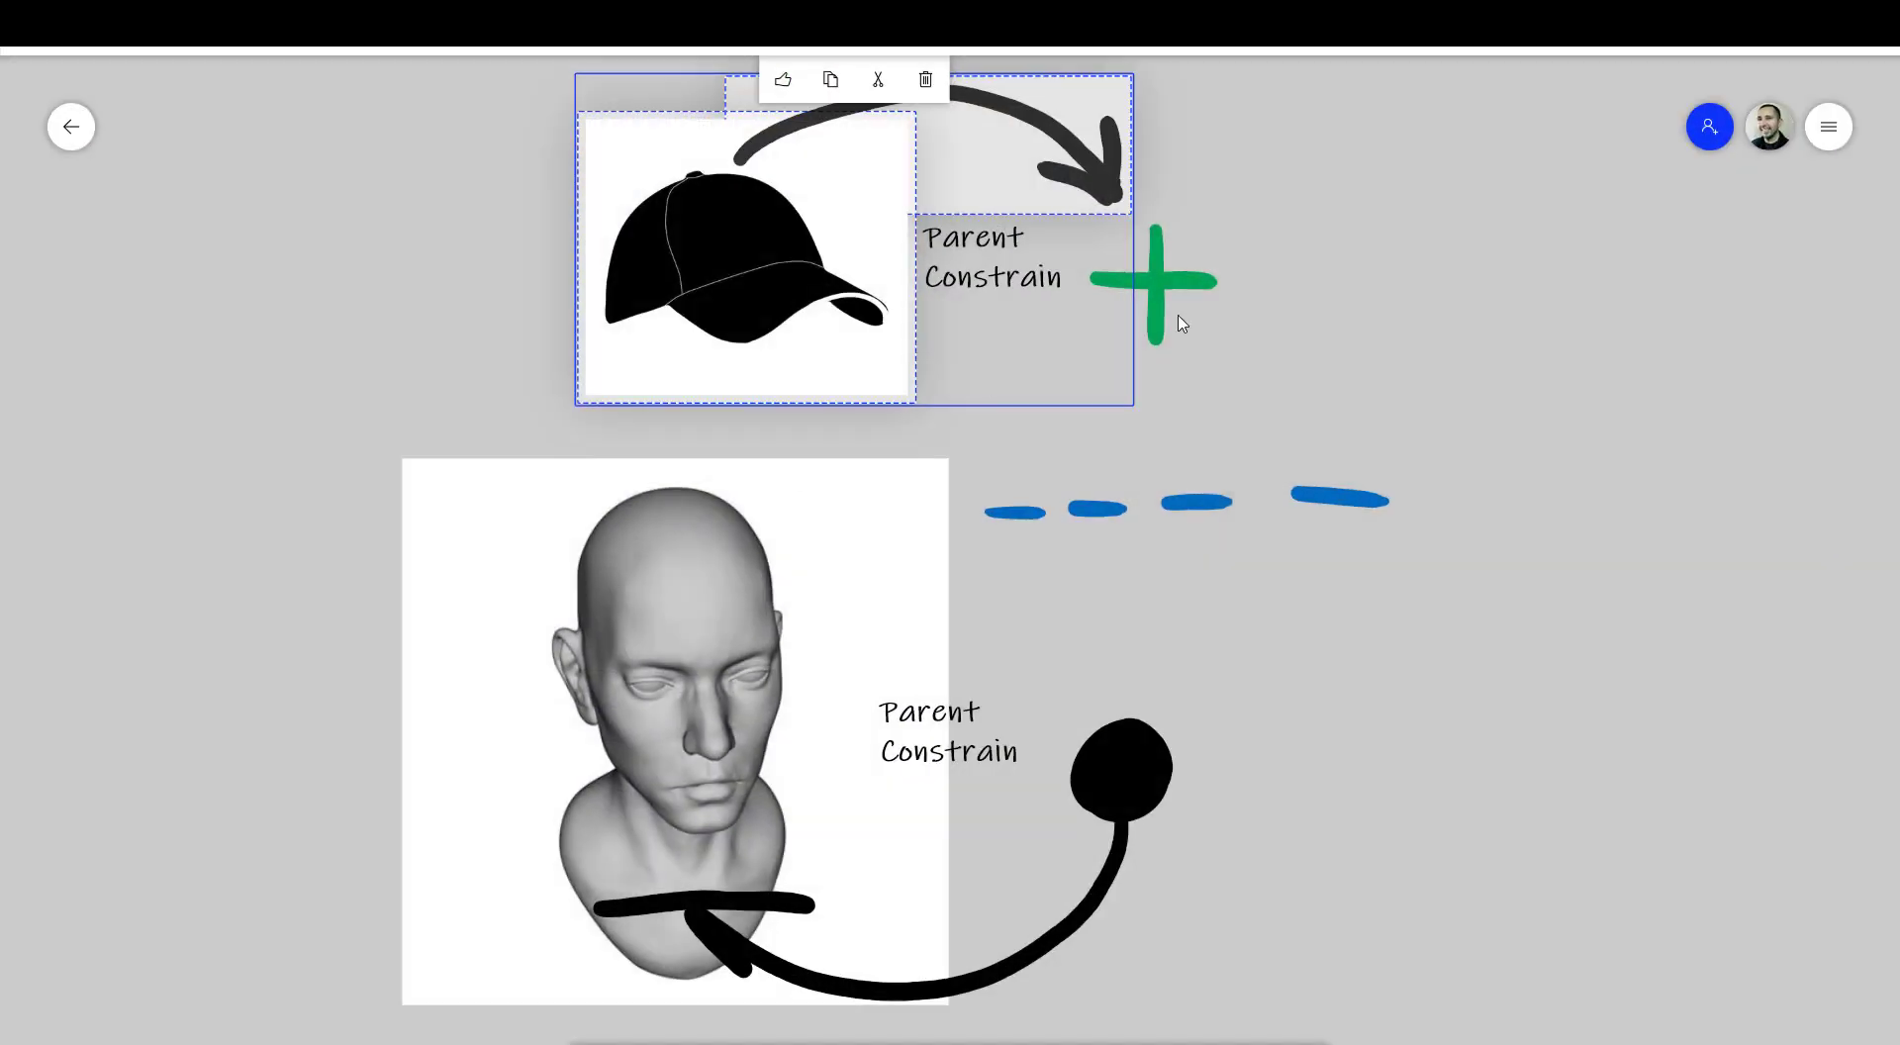
Review the cap, Parent Constrain label and green locator cross in the whiteboard diagram.
{"action": "left_click", "coordinate": [1336, 289]}
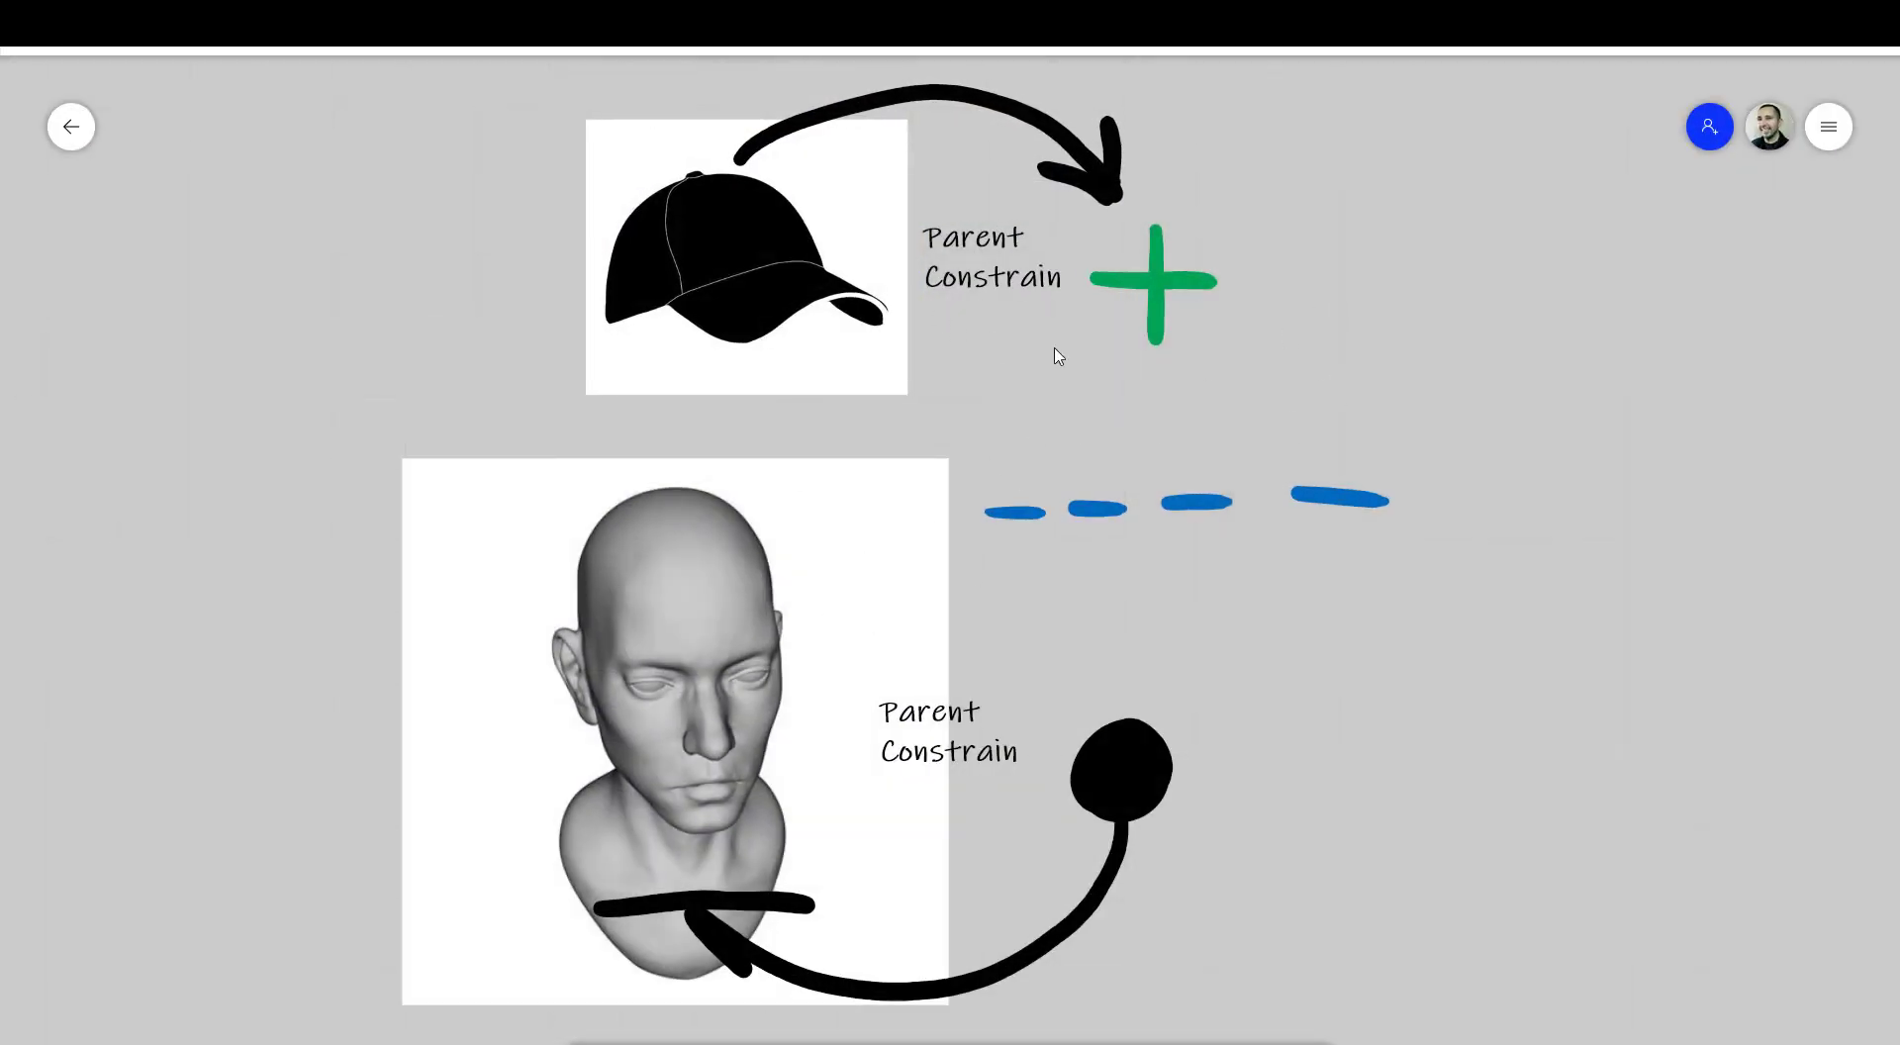
{"action": "left_click", "coordinate": [706, 238]}
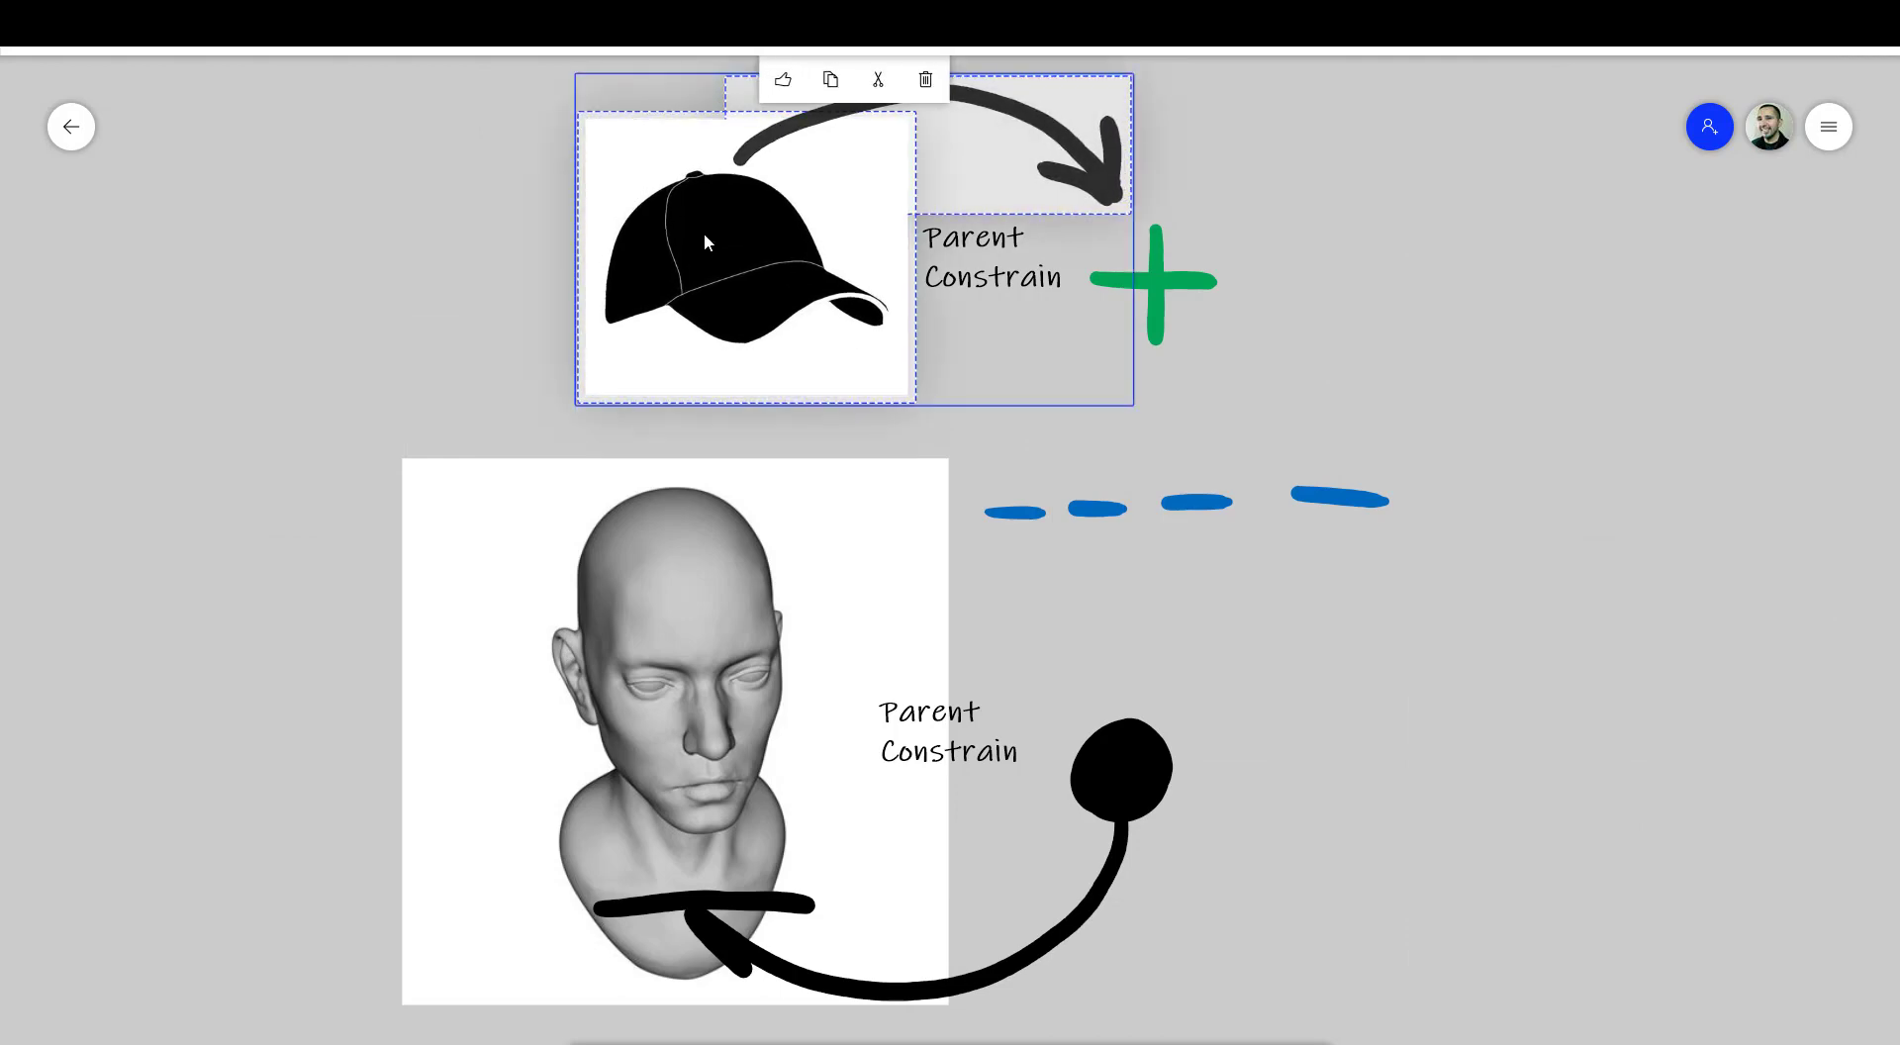
{"action": "left_click", "coordinate": [1178, 287]}
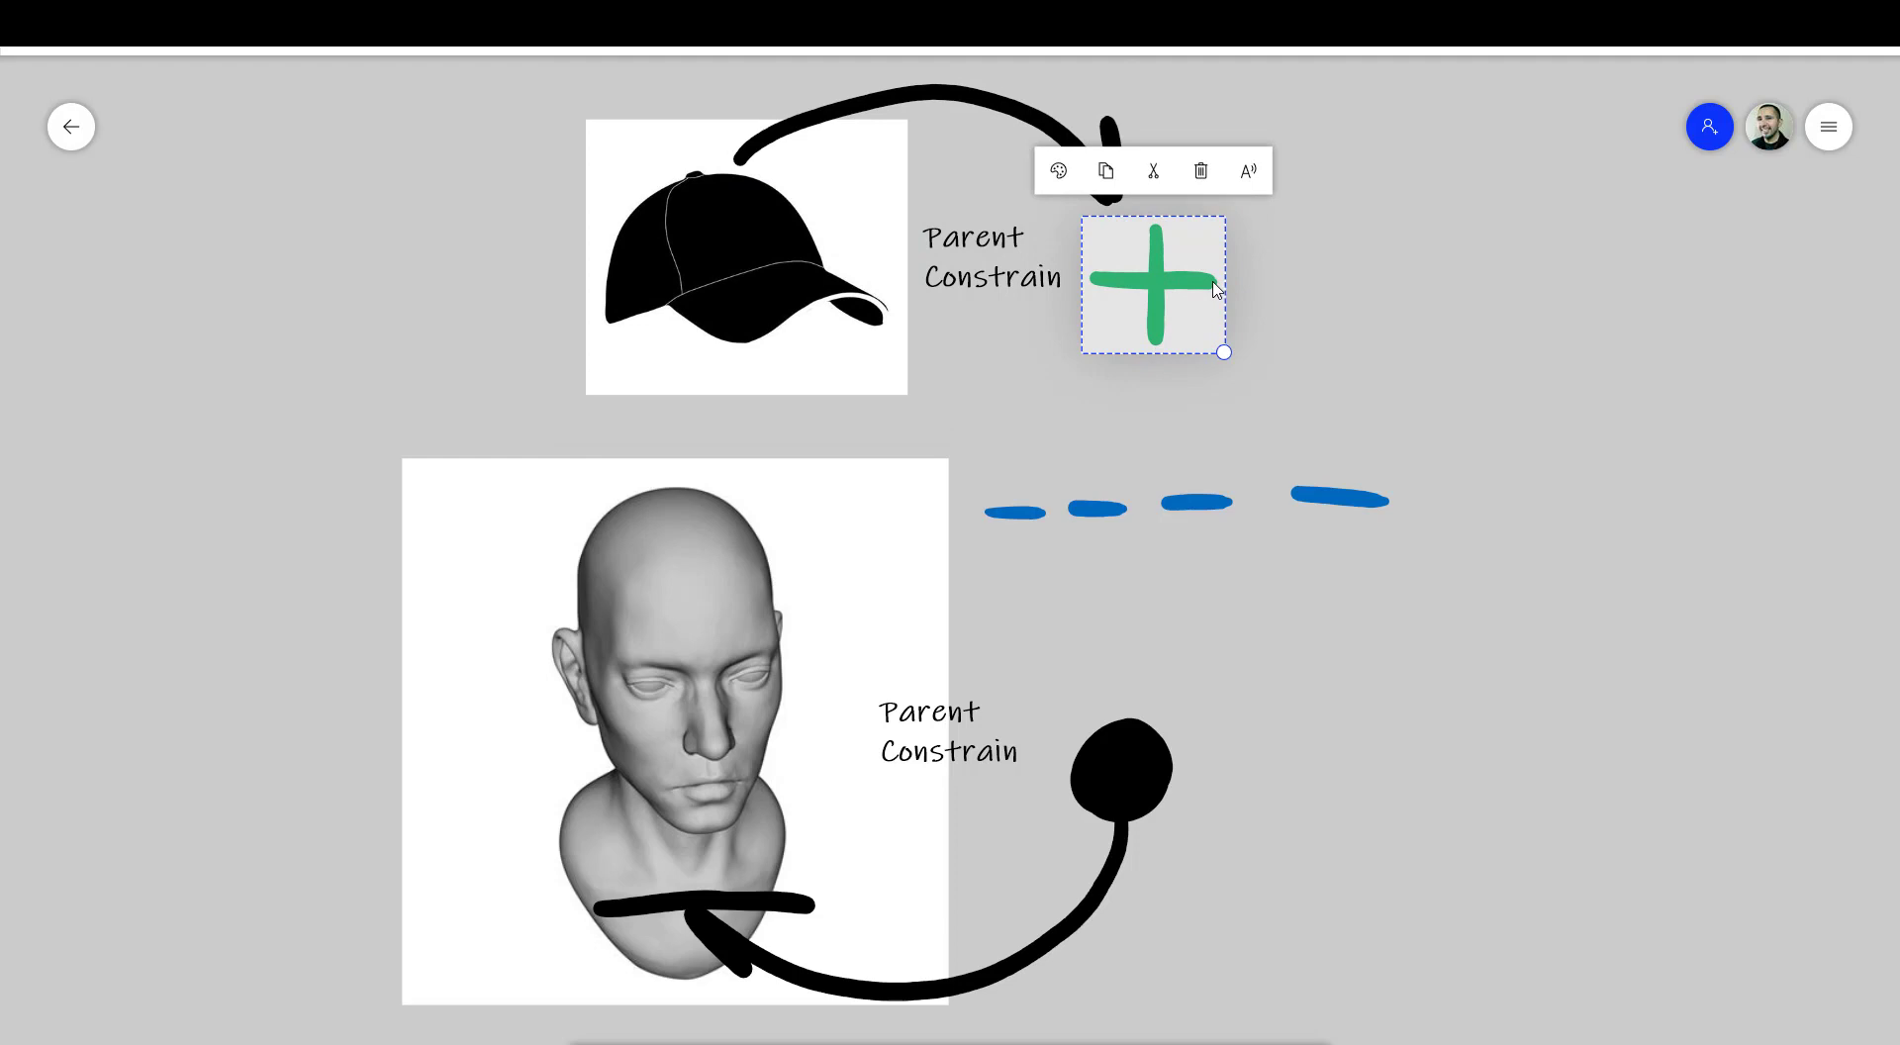
{"action": "left_click", "coordinate": [998, 259]}
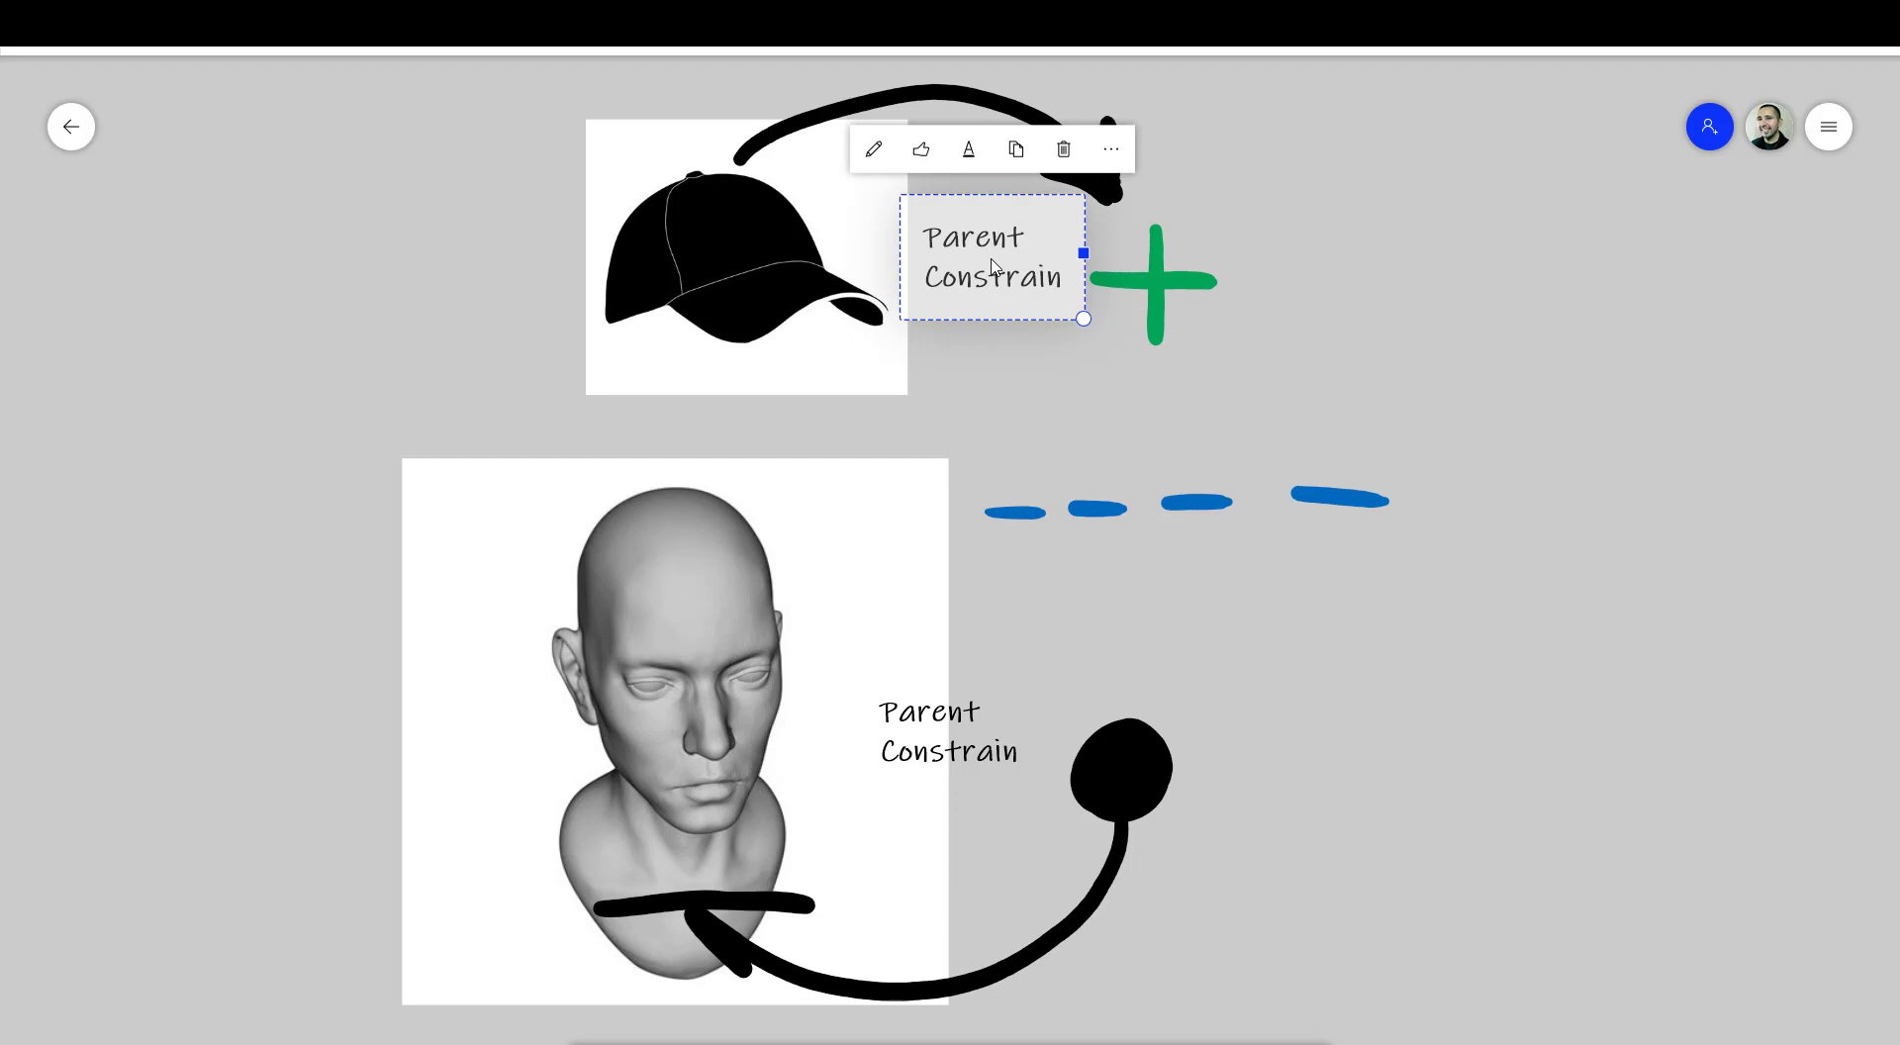
{"action": "left_click", "coordinate": [1161, 294]}
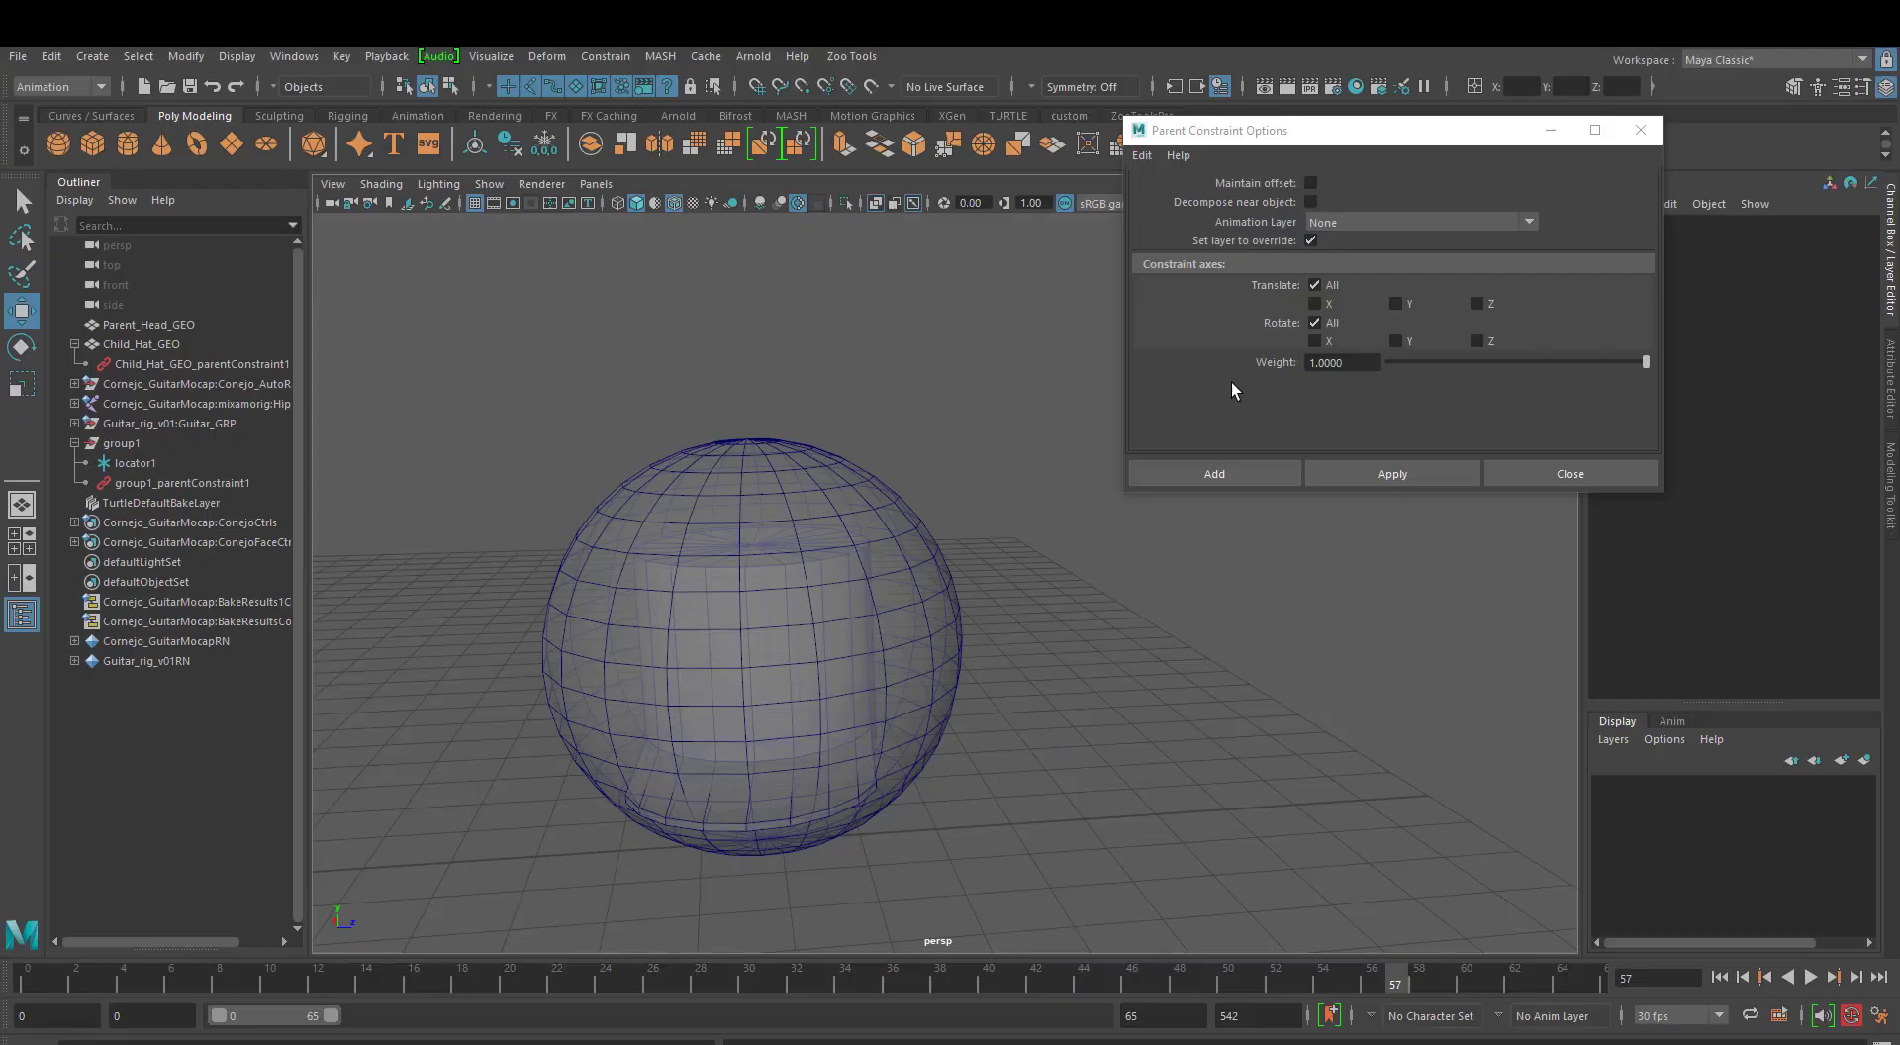
Set the Local Scale X, Y and Z of locator1 to 10.
{"action": "left_click", "coordinate": [134, 462]}
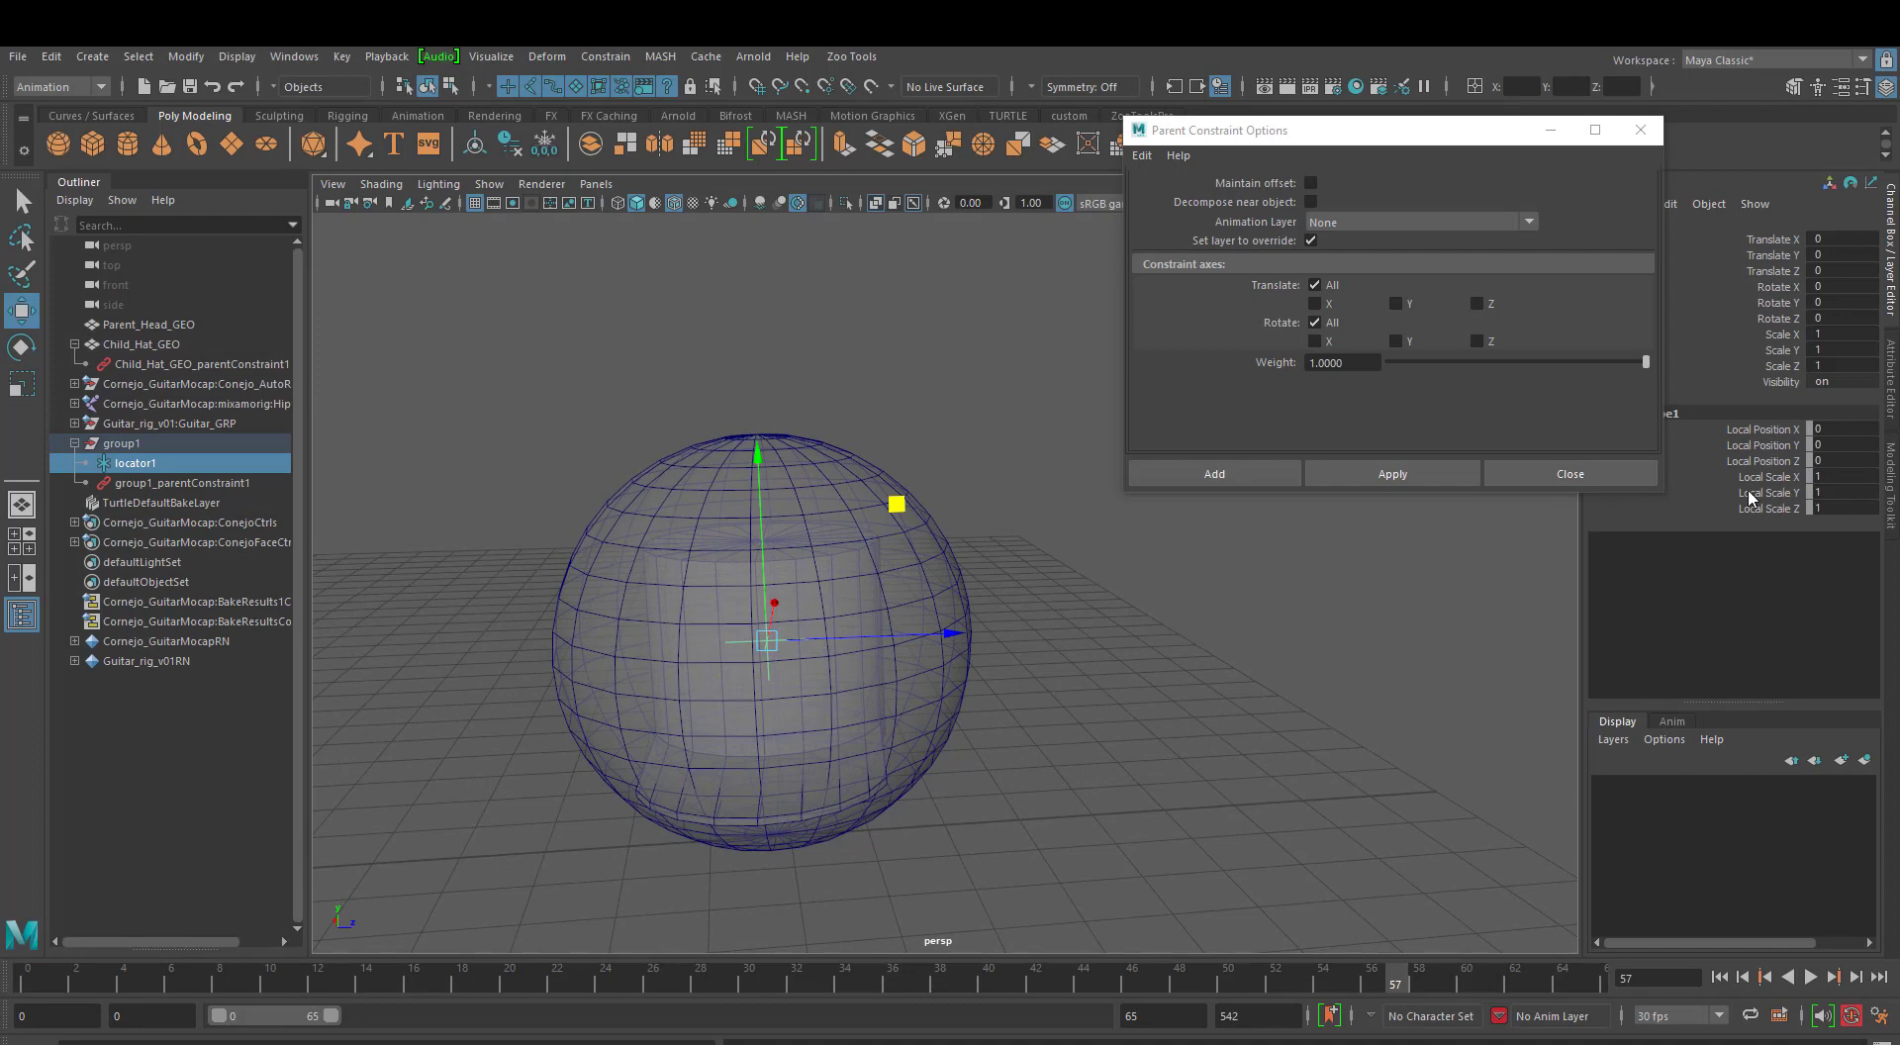
{"action": "mouse_move", "coordinate": [1840, 477]}
{"action": "left_mouse_down"}
{"action": "mouse_move", "coordinate": [1840, 503]}
{"action": "mouse_move", "coordinate": [1821, 504]}
{"action": "left_mouse_up"}
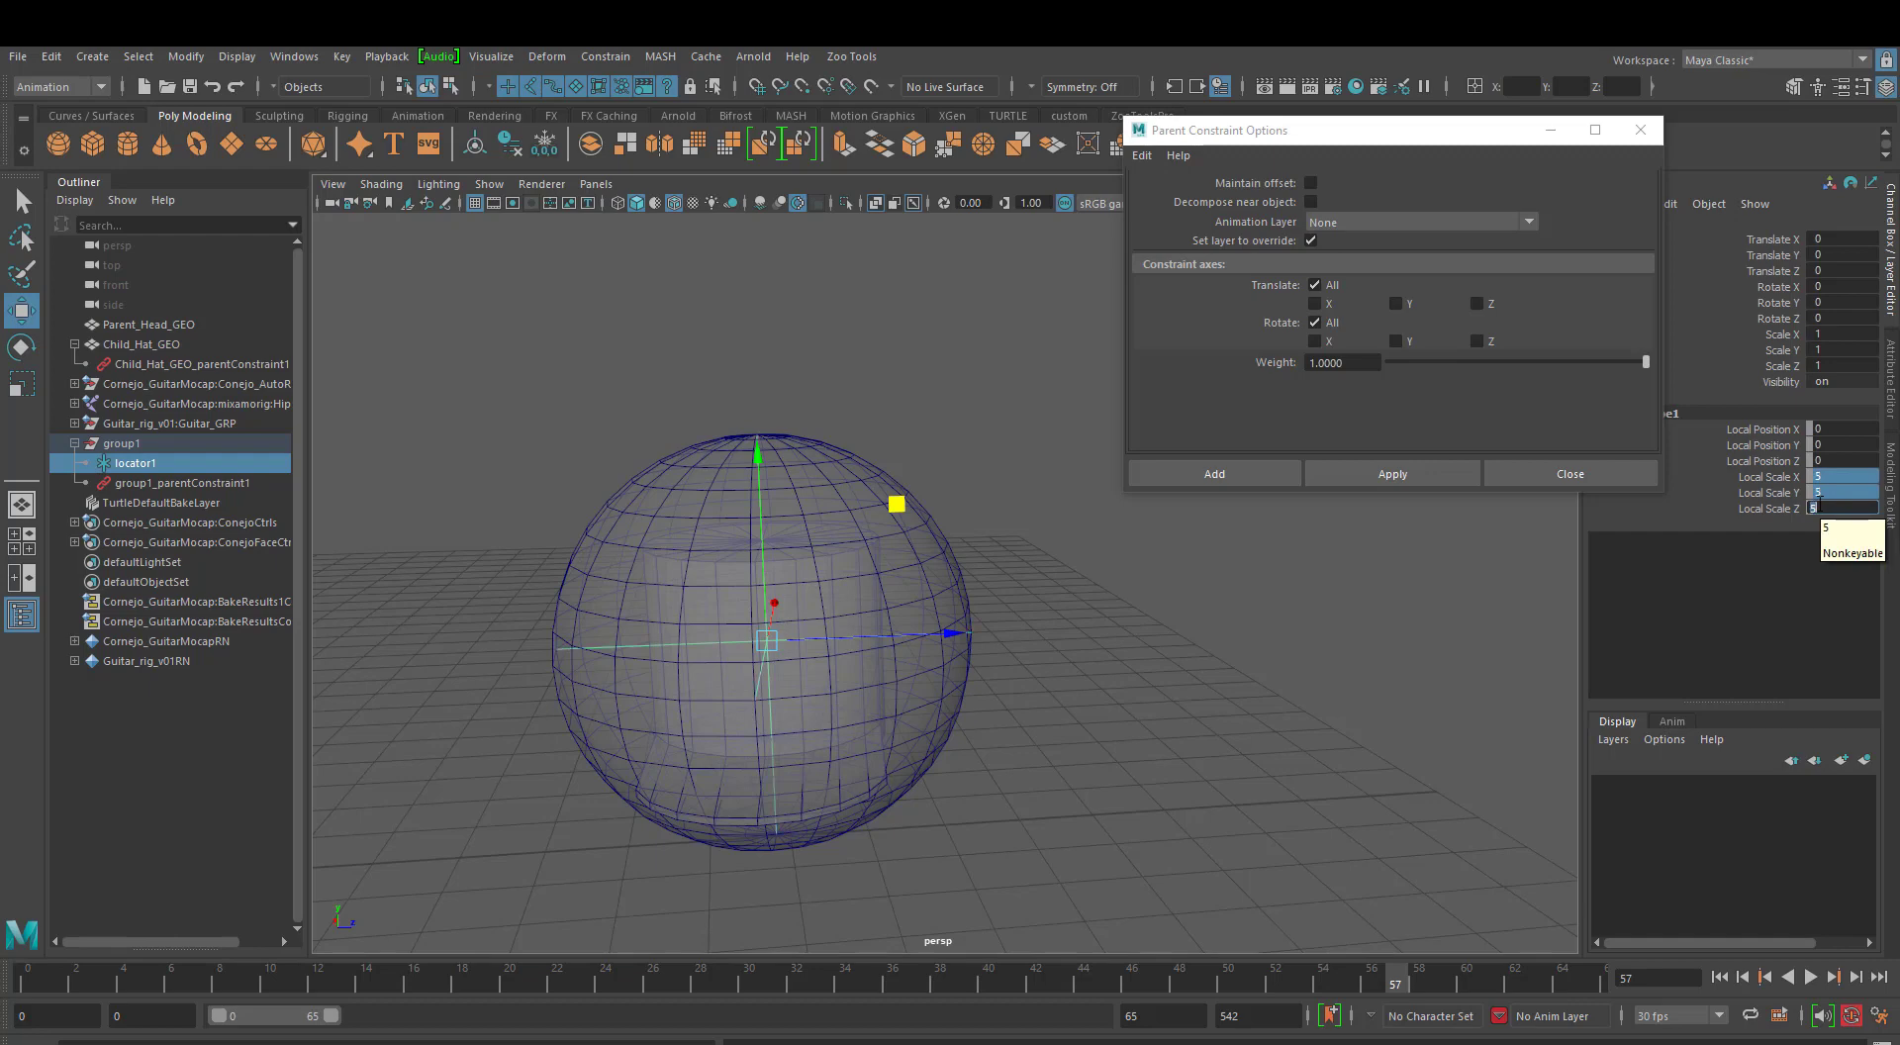
{"action": "type", "text": "10"}
{"action": "key", "text": "Return"}
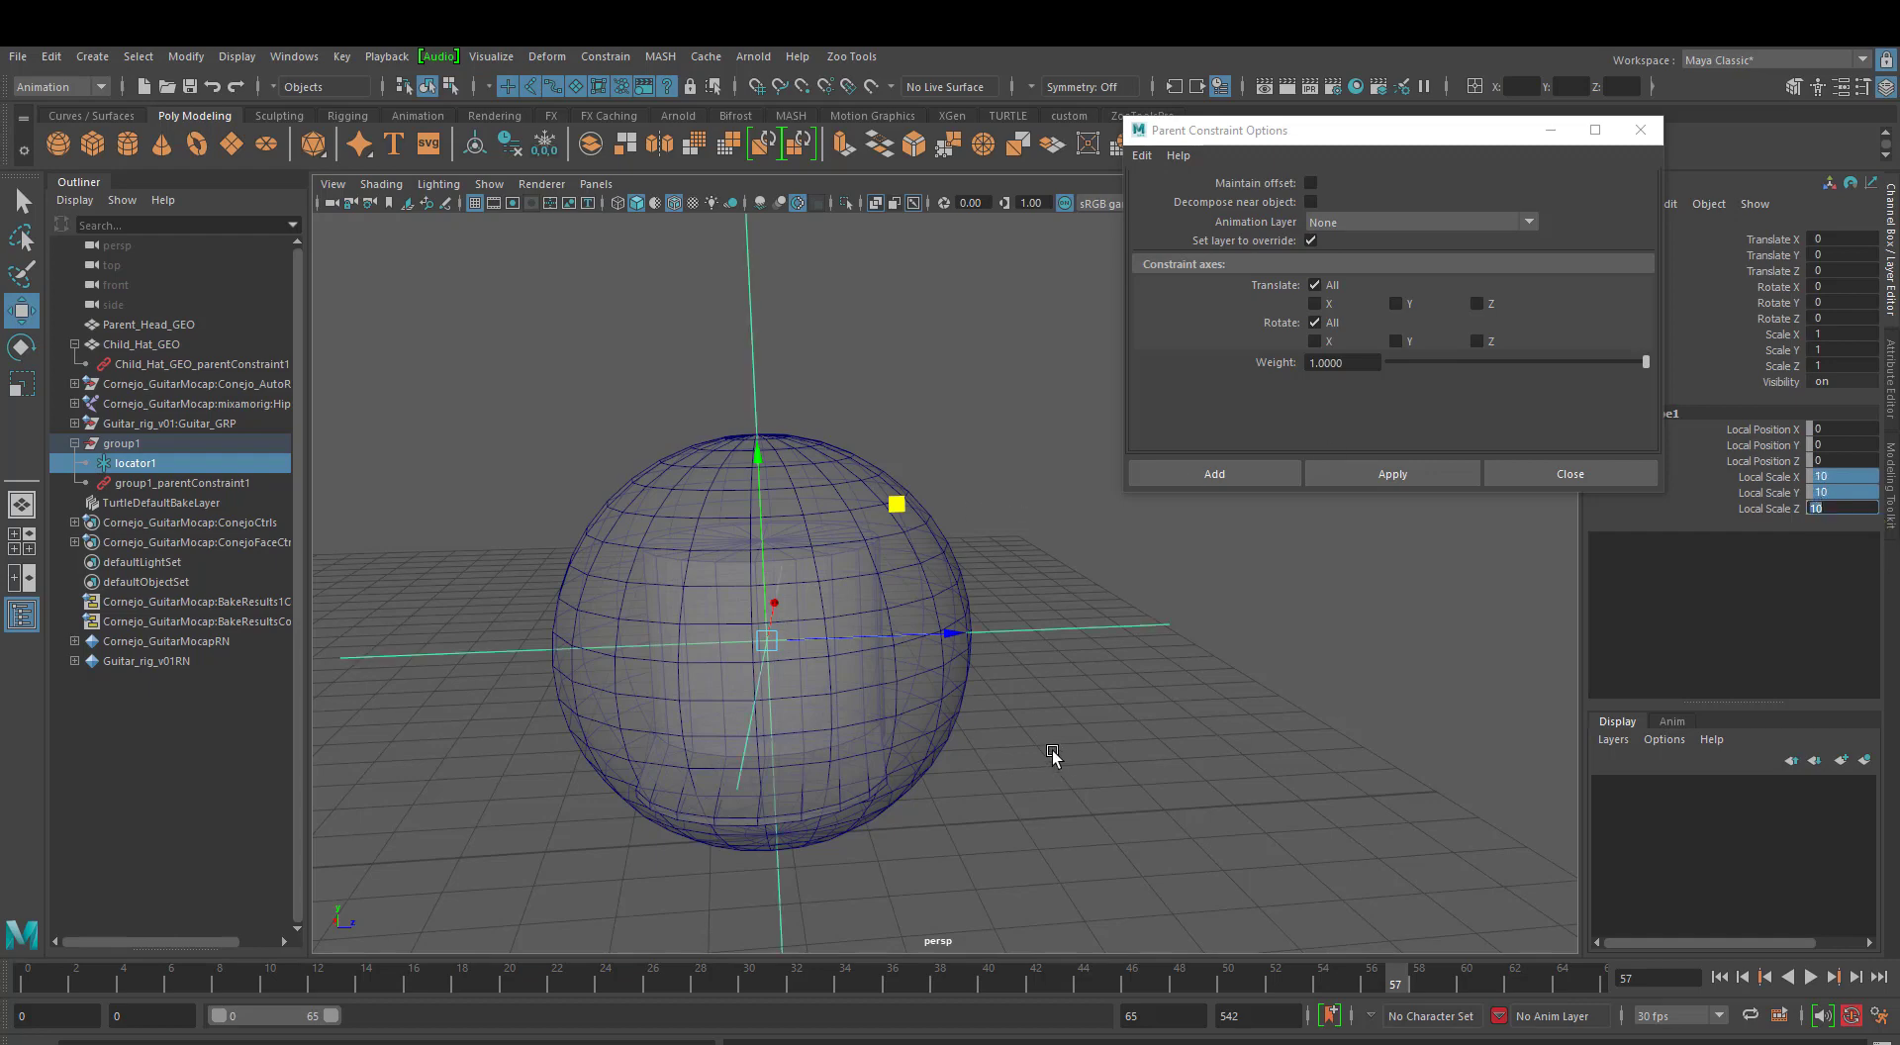
Move locator1 with the hat out above the head, to about Translate Y 7.685 and Translate Z 5.783.
{"action": "scroll", "coordinate": [890, 733], "scroll_direction": "down", "scroll_amount": 3}
{"action": "mouse_move", "coordinate": [663, 384]}
{"action": "left_mouse_down", "text": "alt"}
{"action": "mouse_move", "coordinate": [623, 382]}
{"action": "mouse_move", "coordinate": [657, 412]}
{"action": "left_mouse_up", "text": "alt"}
{"action": "left_click_drag", "start_coordinate": [755, 339], "coordinate": [870, 396]}
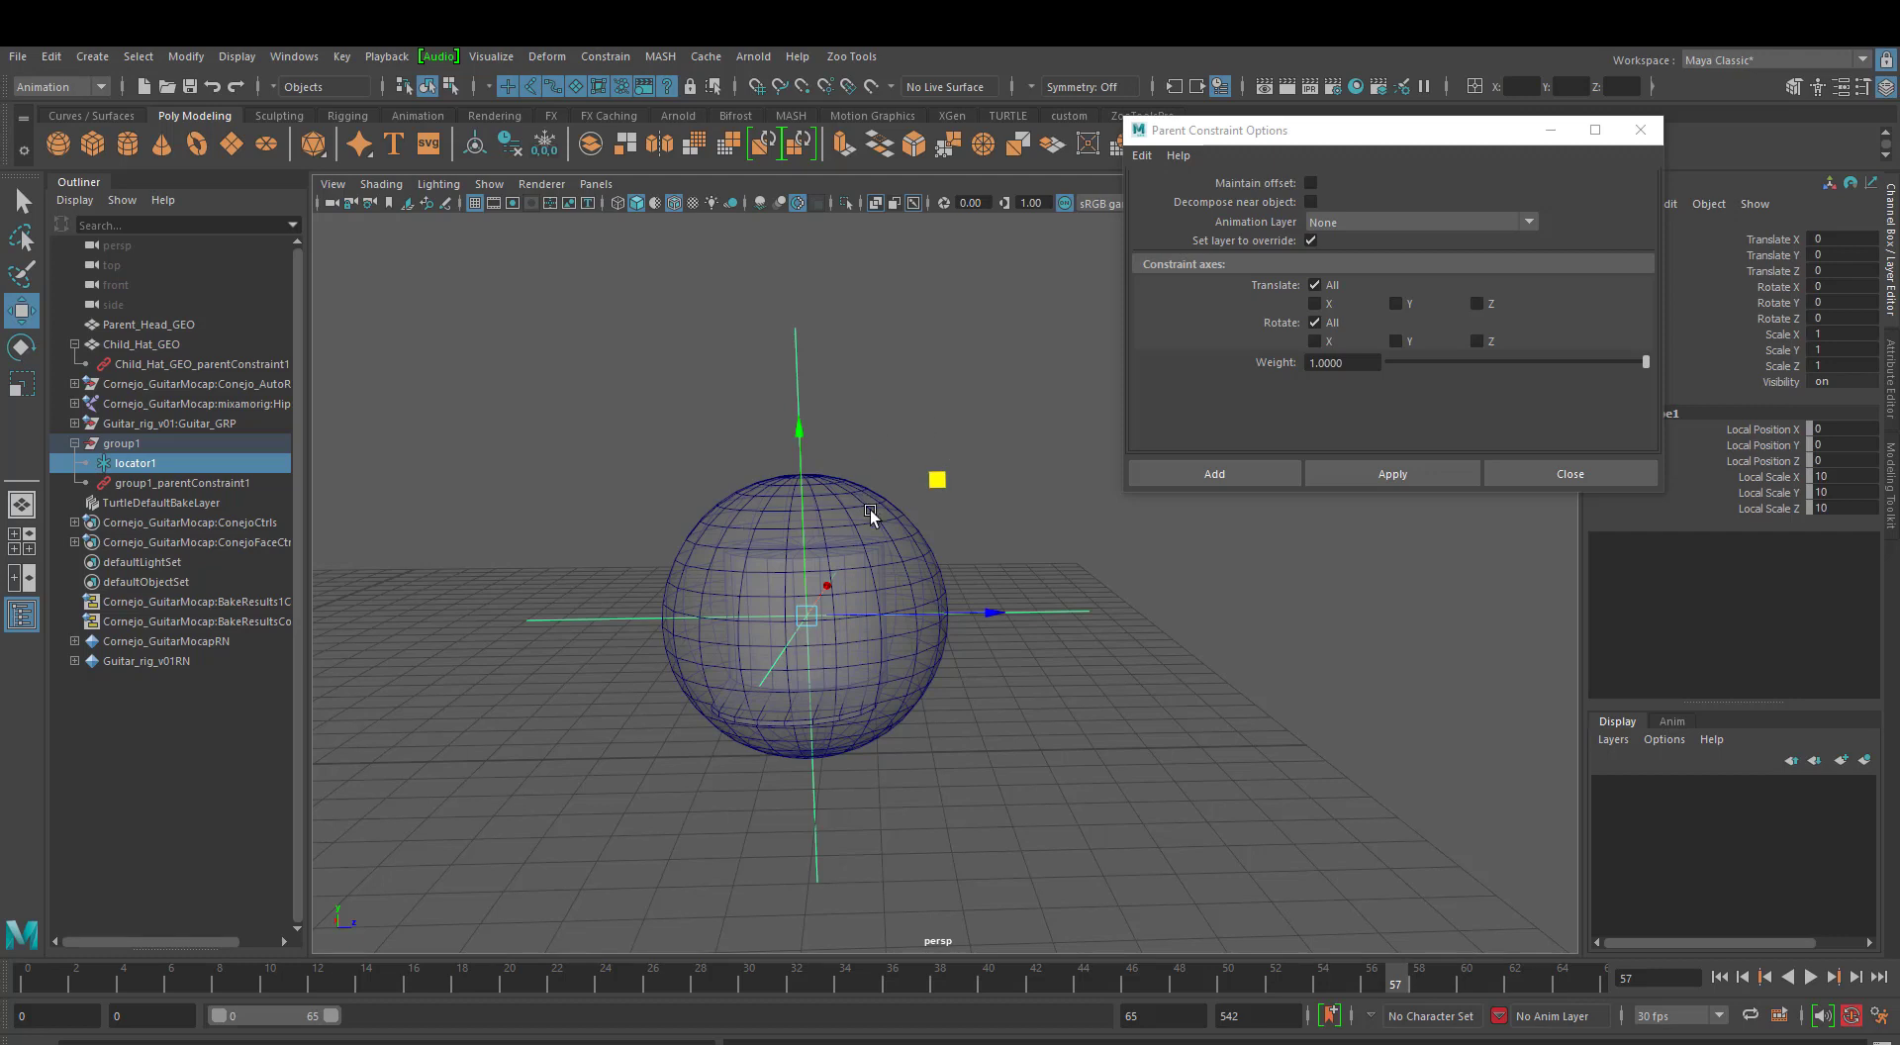
{"action": "middle_click_drag", "start_coordinate": [940, 478], "coordinate": [1054, 299]}
{"action": "left_click_drag", "start_coordinate": [1029, 234], "coordinate": [1099, 254]}
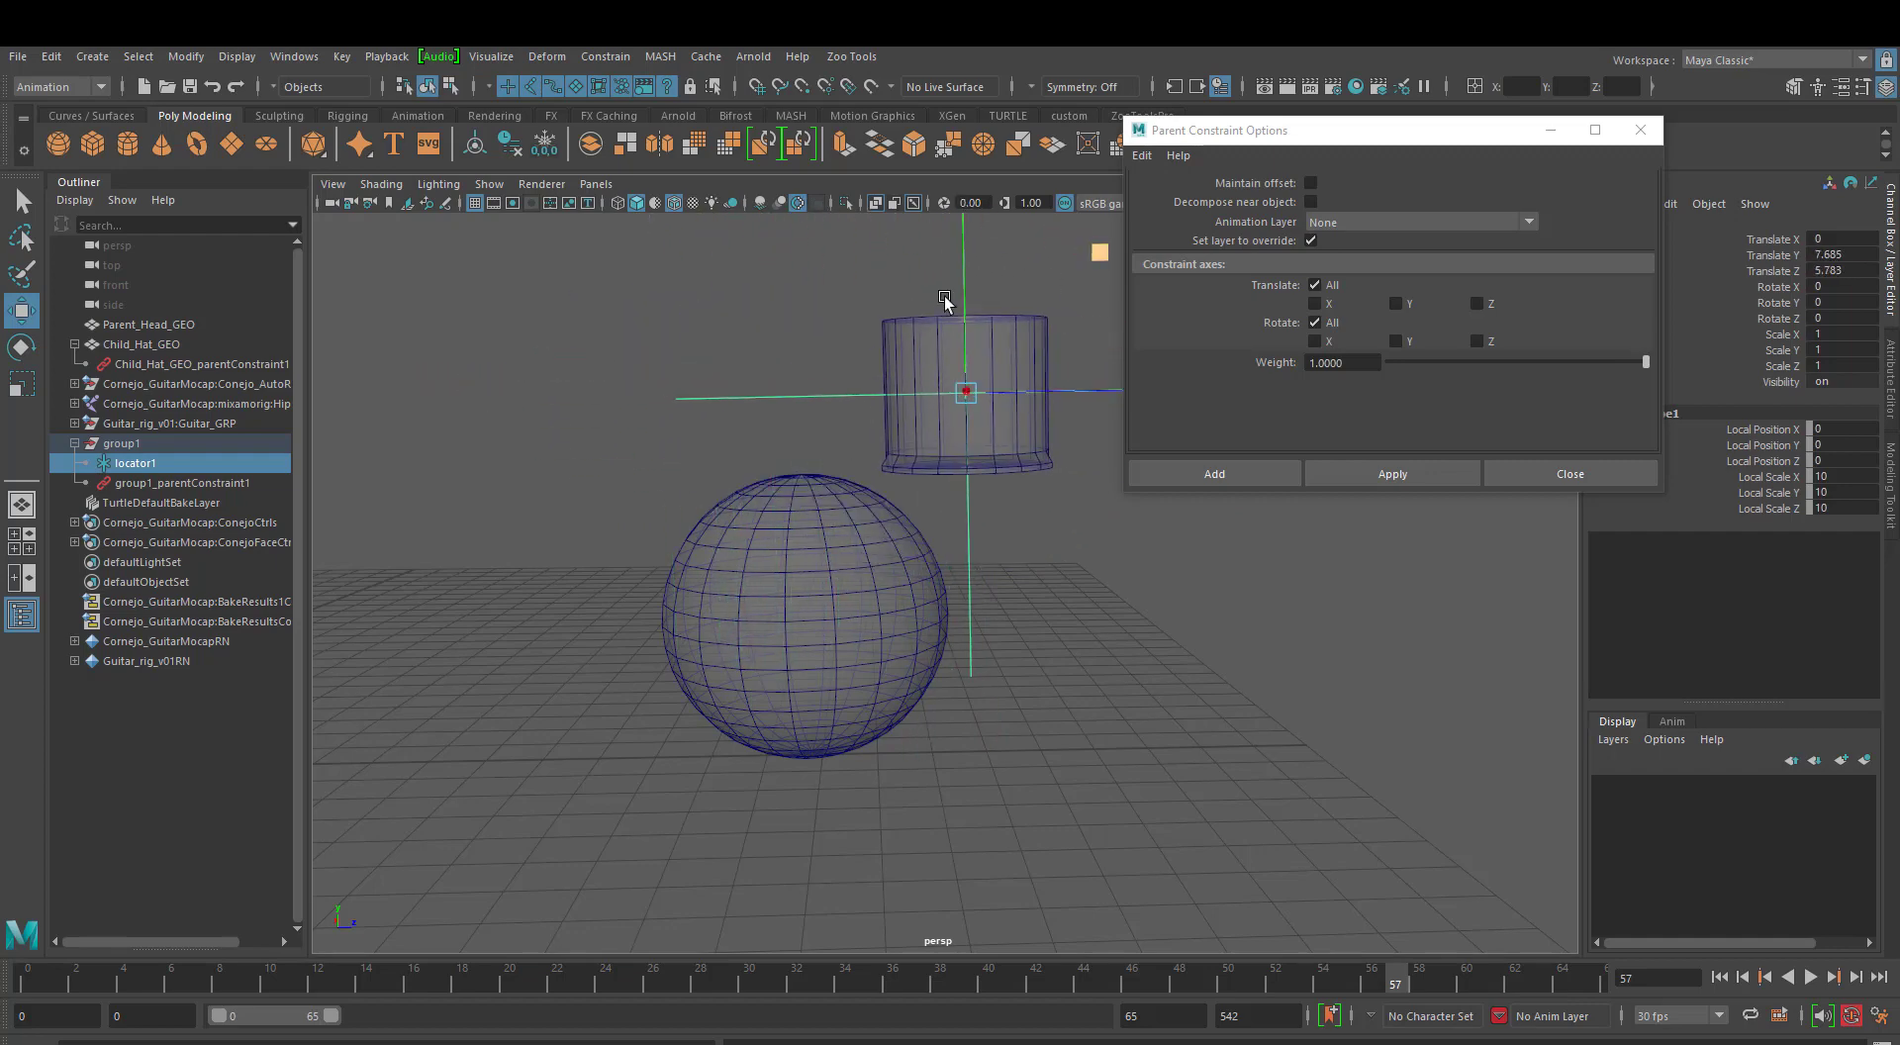
Turn off X-ray display in the viewport and reduce locator1's Local Scale X, Y and Z to 5.5.
{"action": "left_click", "coordinate": [873, 200]}
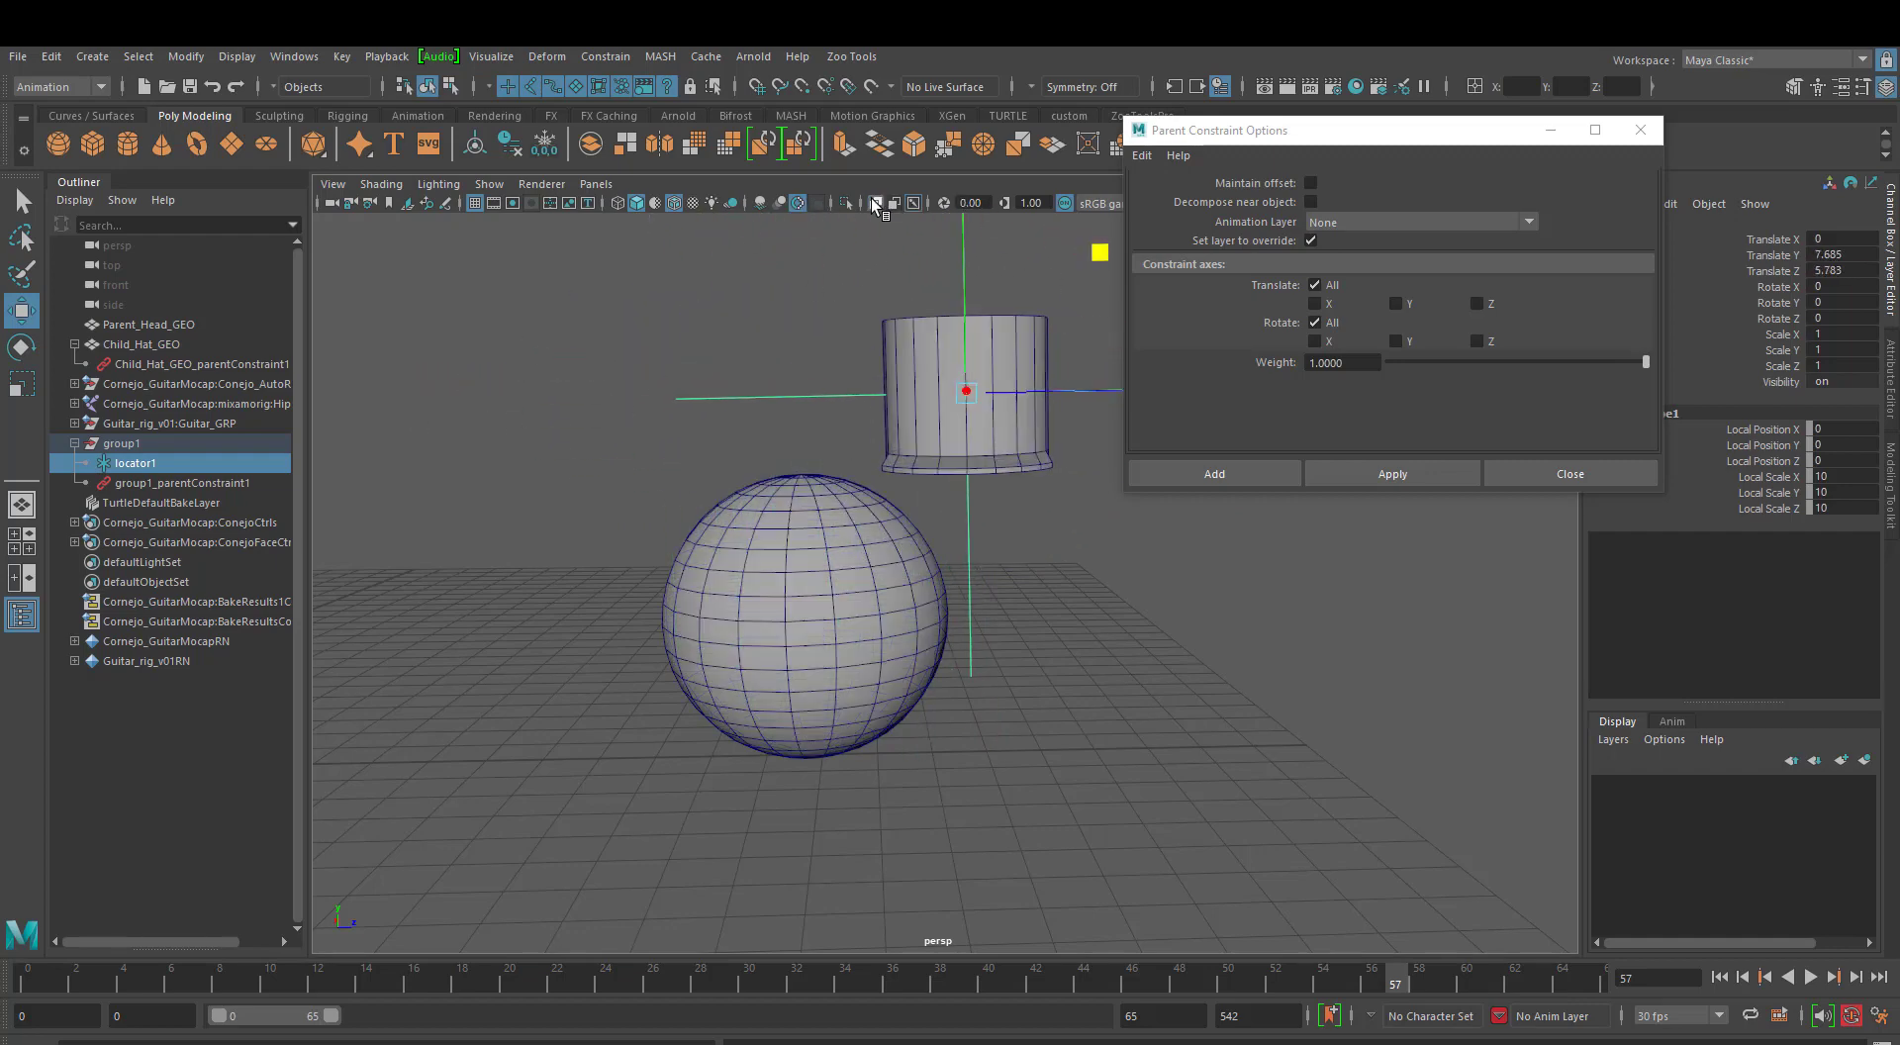
{"action": "middle_click_drag", "start_coordinate": [728, 366], "coordinate": [578, 507], "text": "alt"}
{"action": "left_click_drag", "start_coordinate": [1779, 477], "coordinate": [1787, 509]}
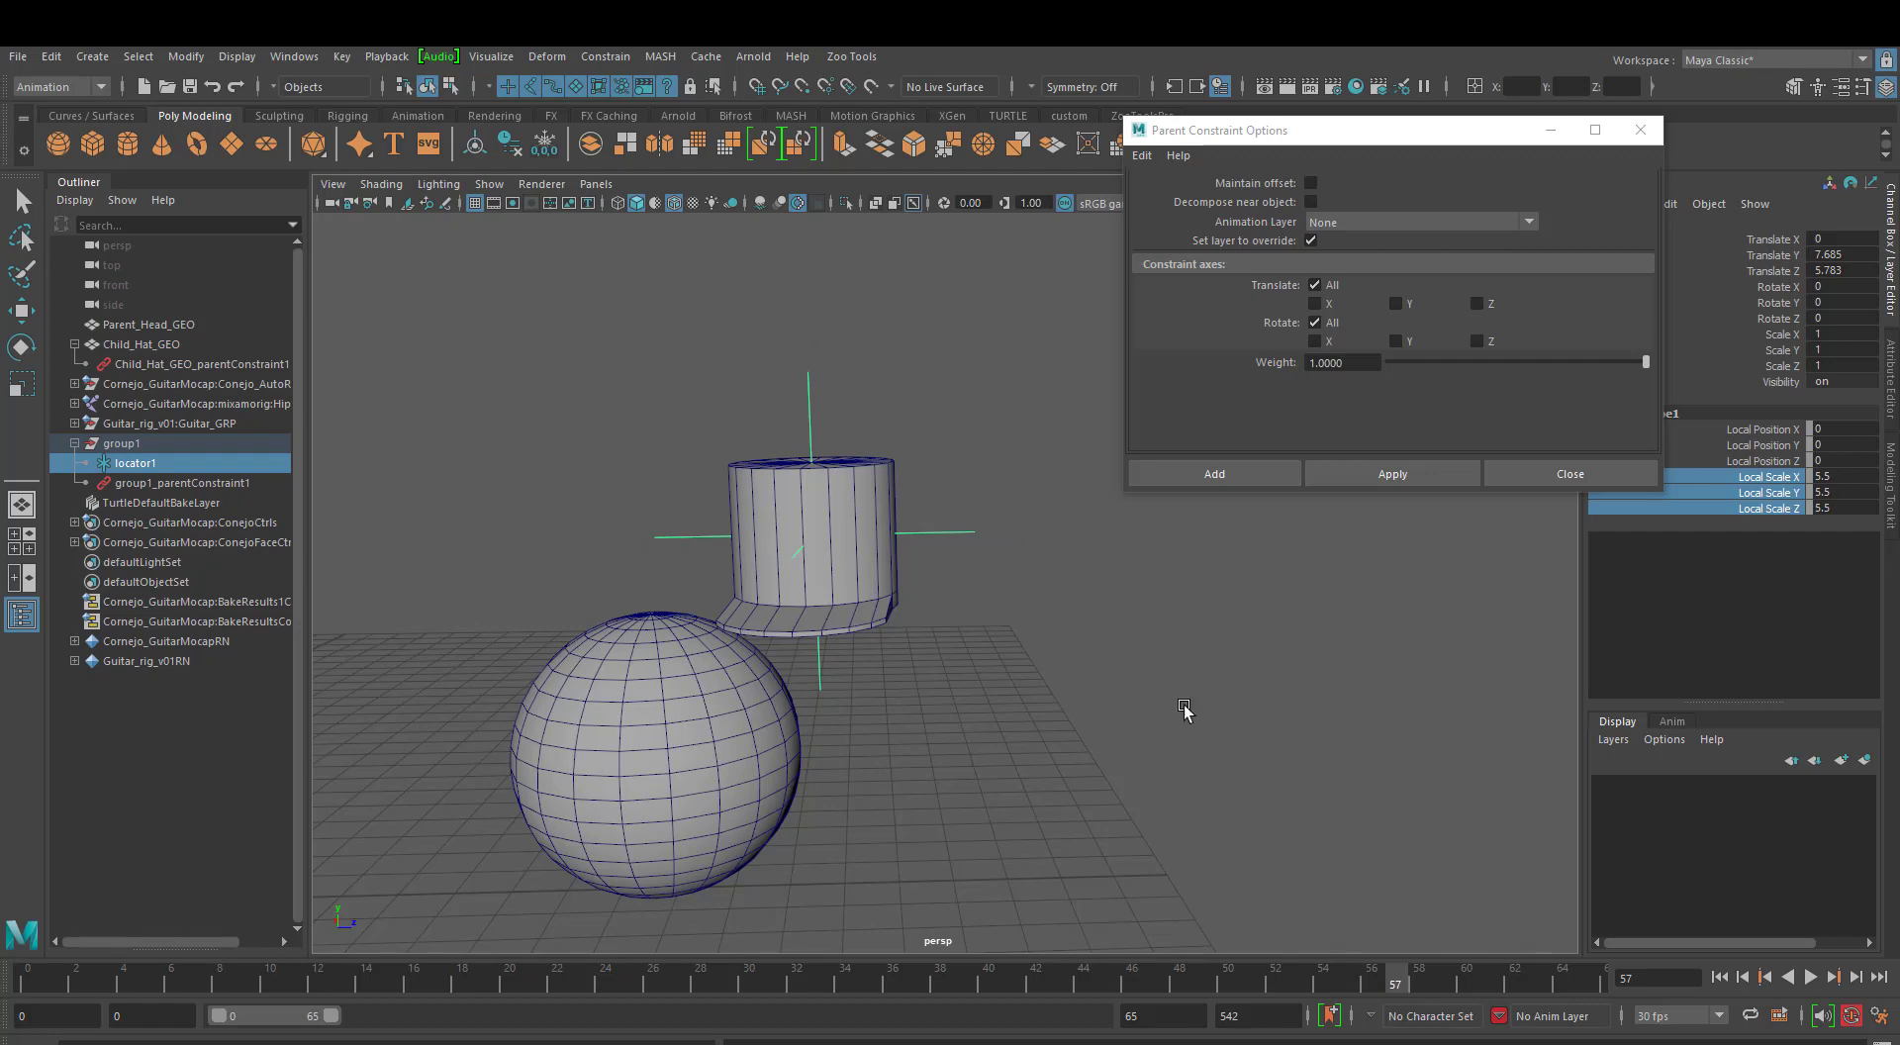
Close the Parent Constraint Options window to get a clear view of the hat and head.
{"action": "left_click", "coordinate": [1552, 474]}
{"action": "left_click_drag", "start_coordinate": [992, 657], "coordinate": [1161, 688], "text": "alt"}
{"action": "right_click_drag", "start_coordinate": [1161, 687], "coordinate": [1244, 584], "text": "alt"}
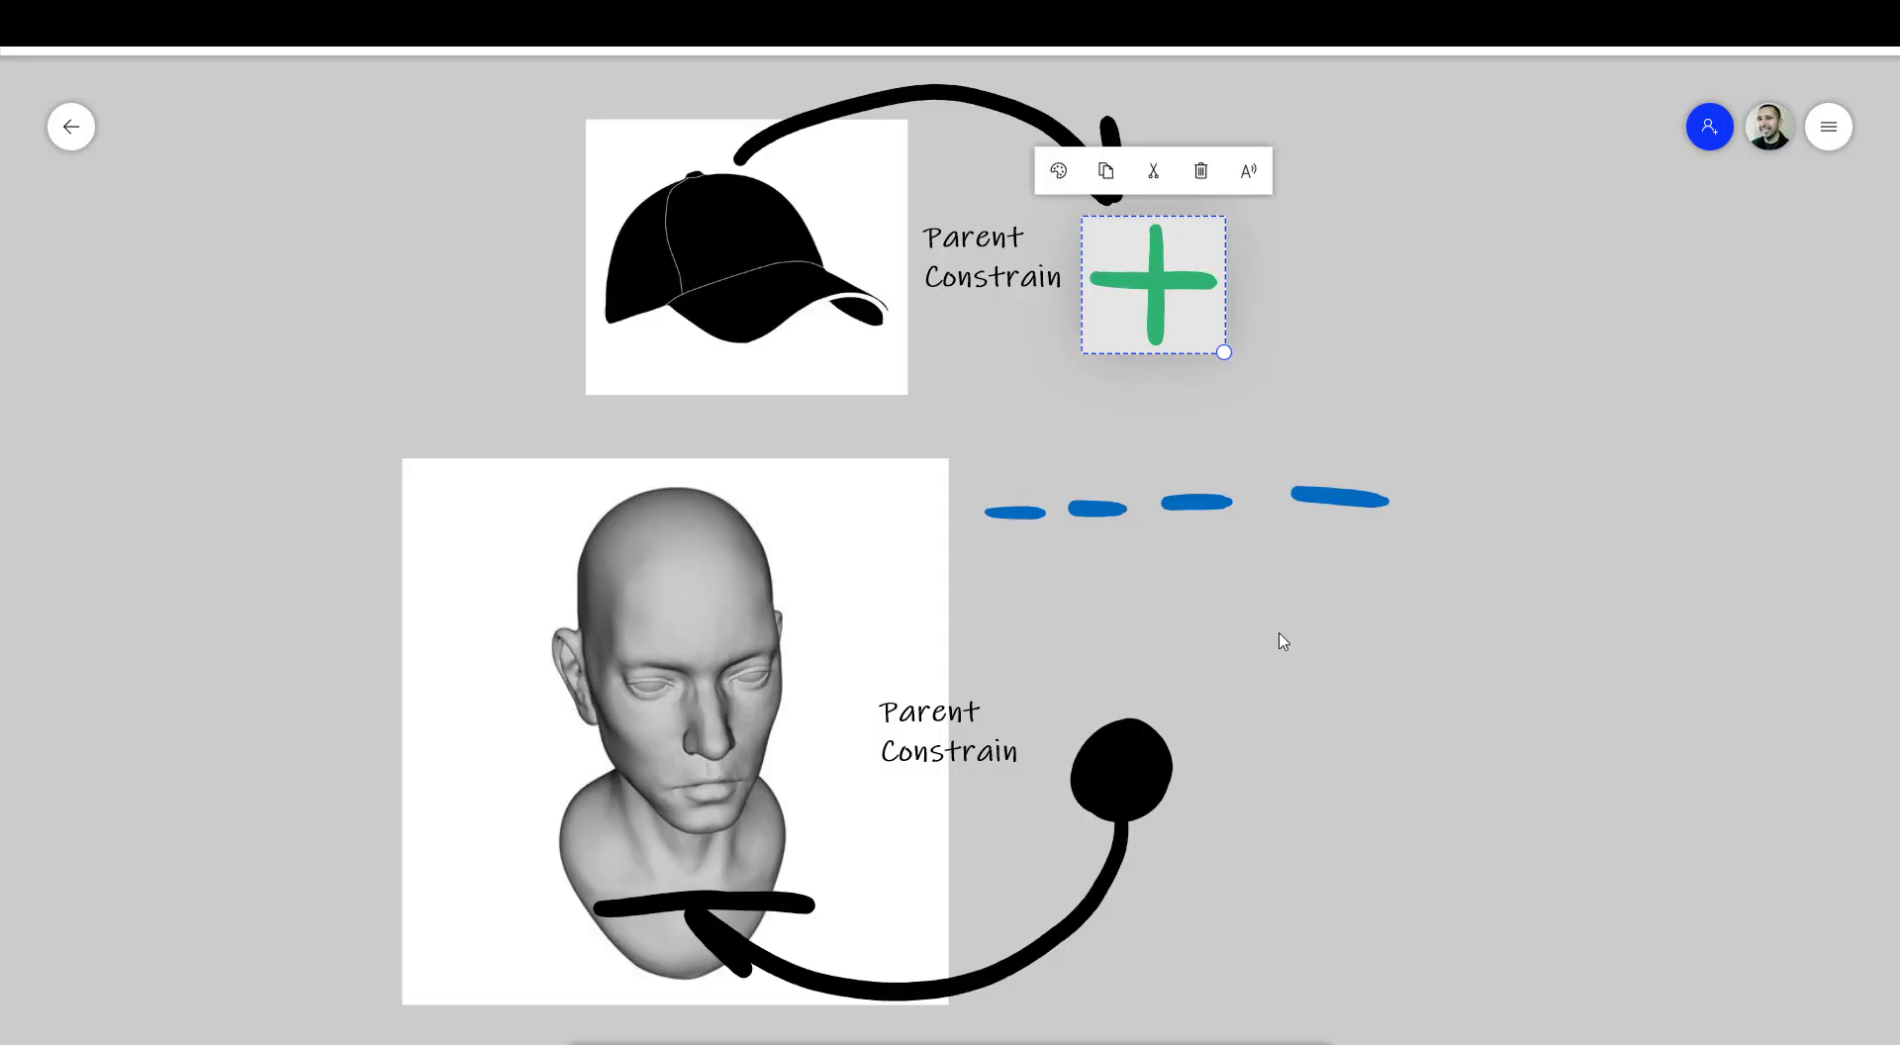
Switch to the whiteboard diagram and review the head, its black circle, the cap and the green locator cross.
{"action": "left_click", "coordinate": [683, 661]}
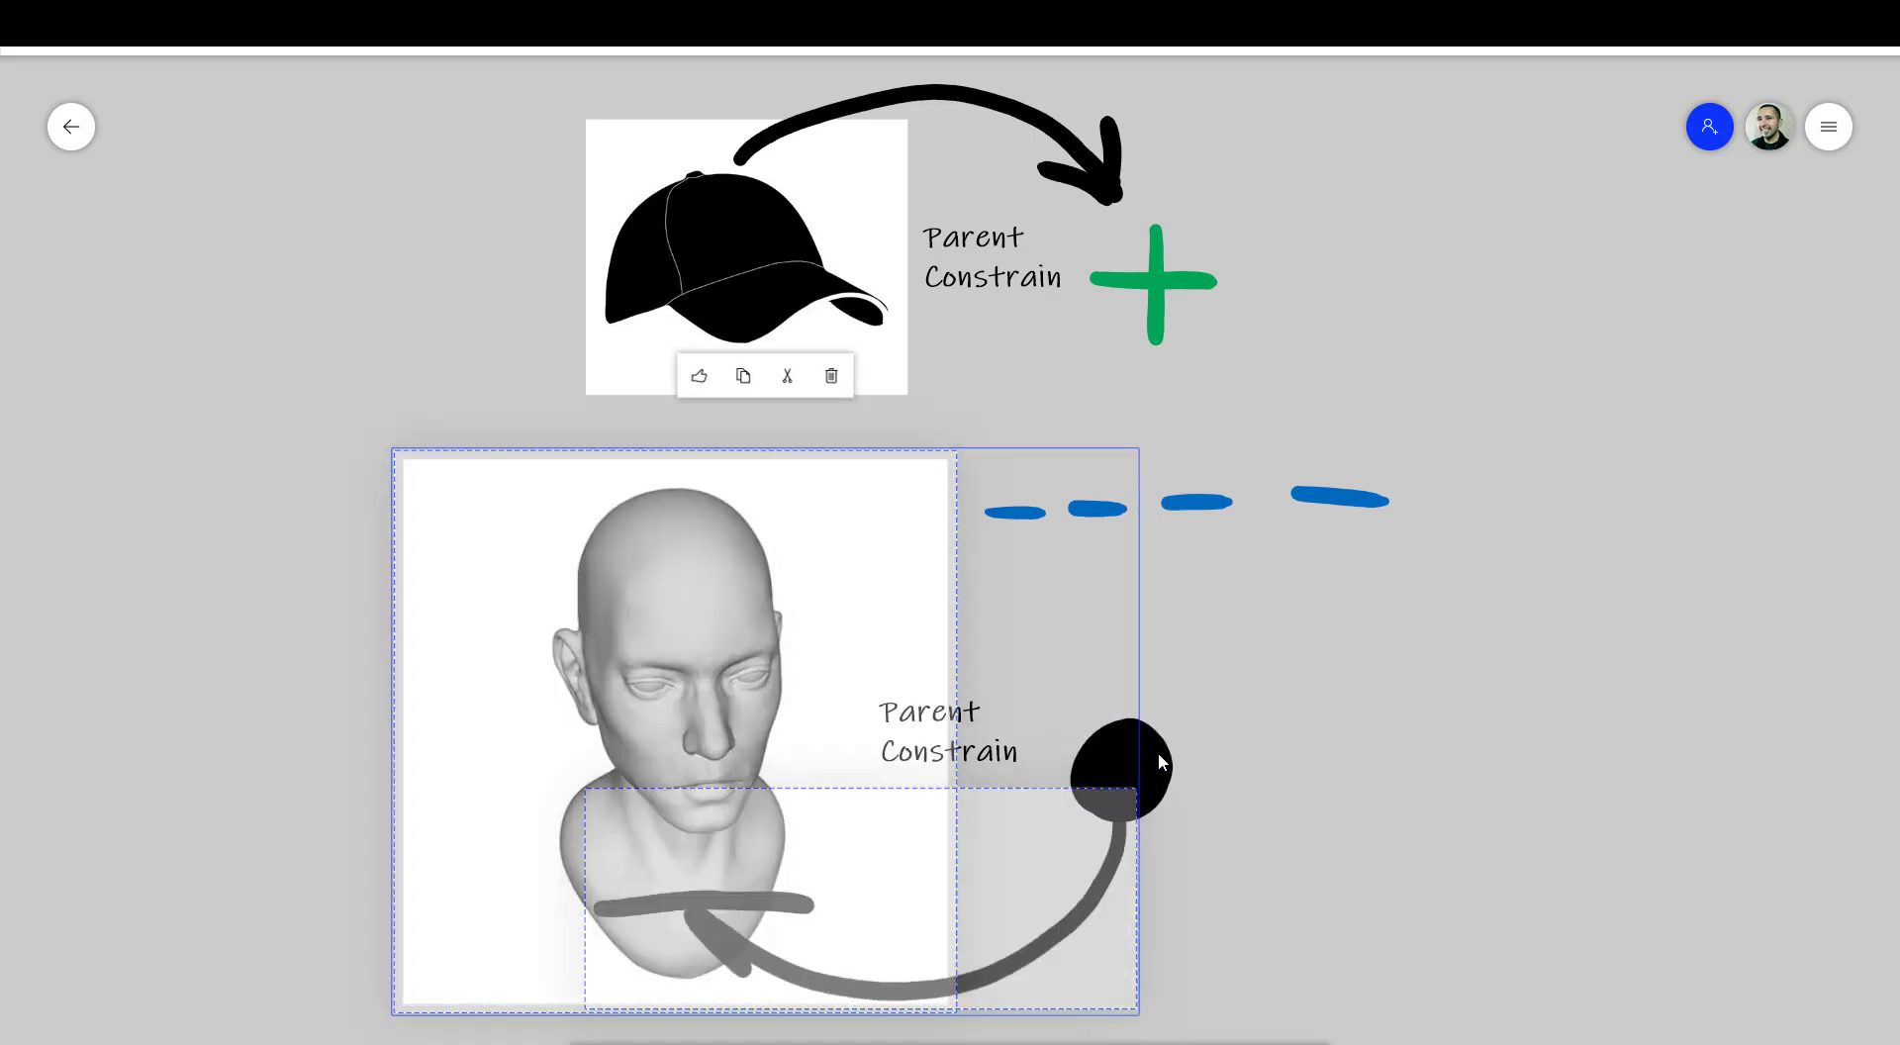
{"action": "left_click", "coordinate": [1148, 784]}
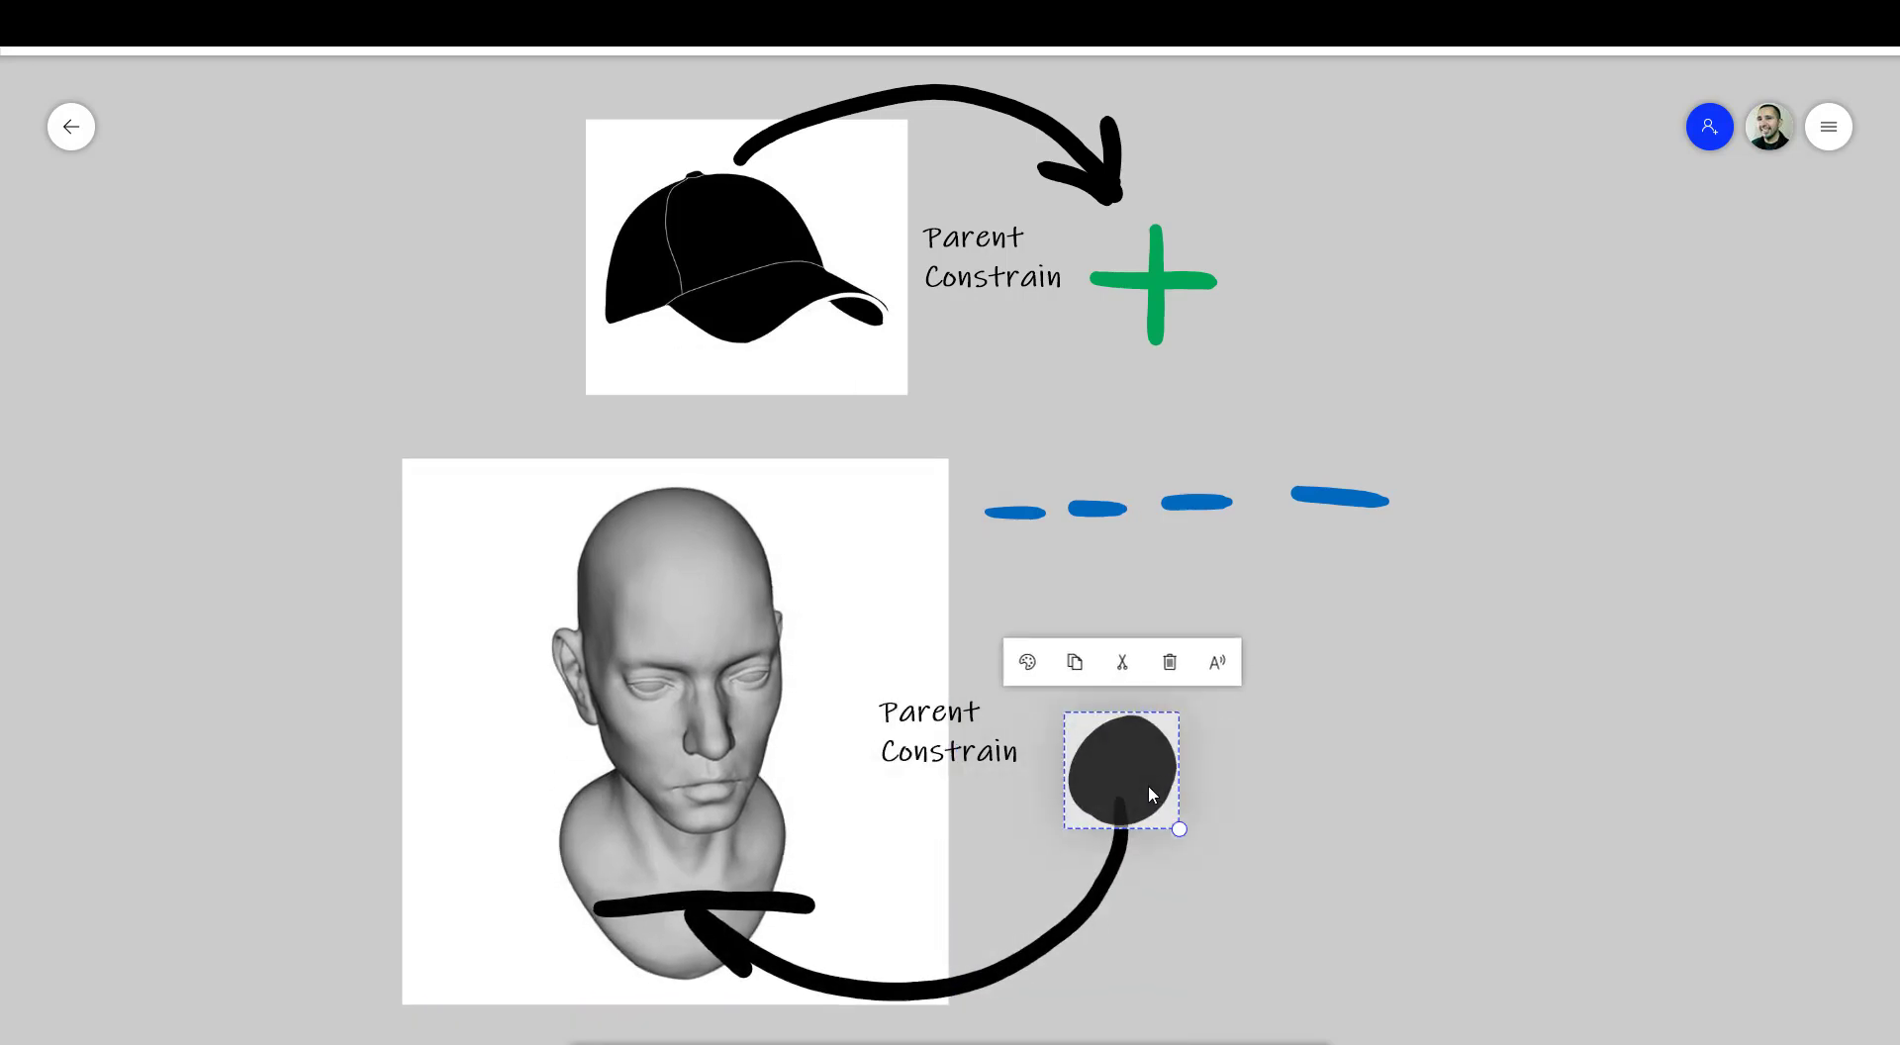
{"action": "left_click", "coordinate": [1168, 284]}
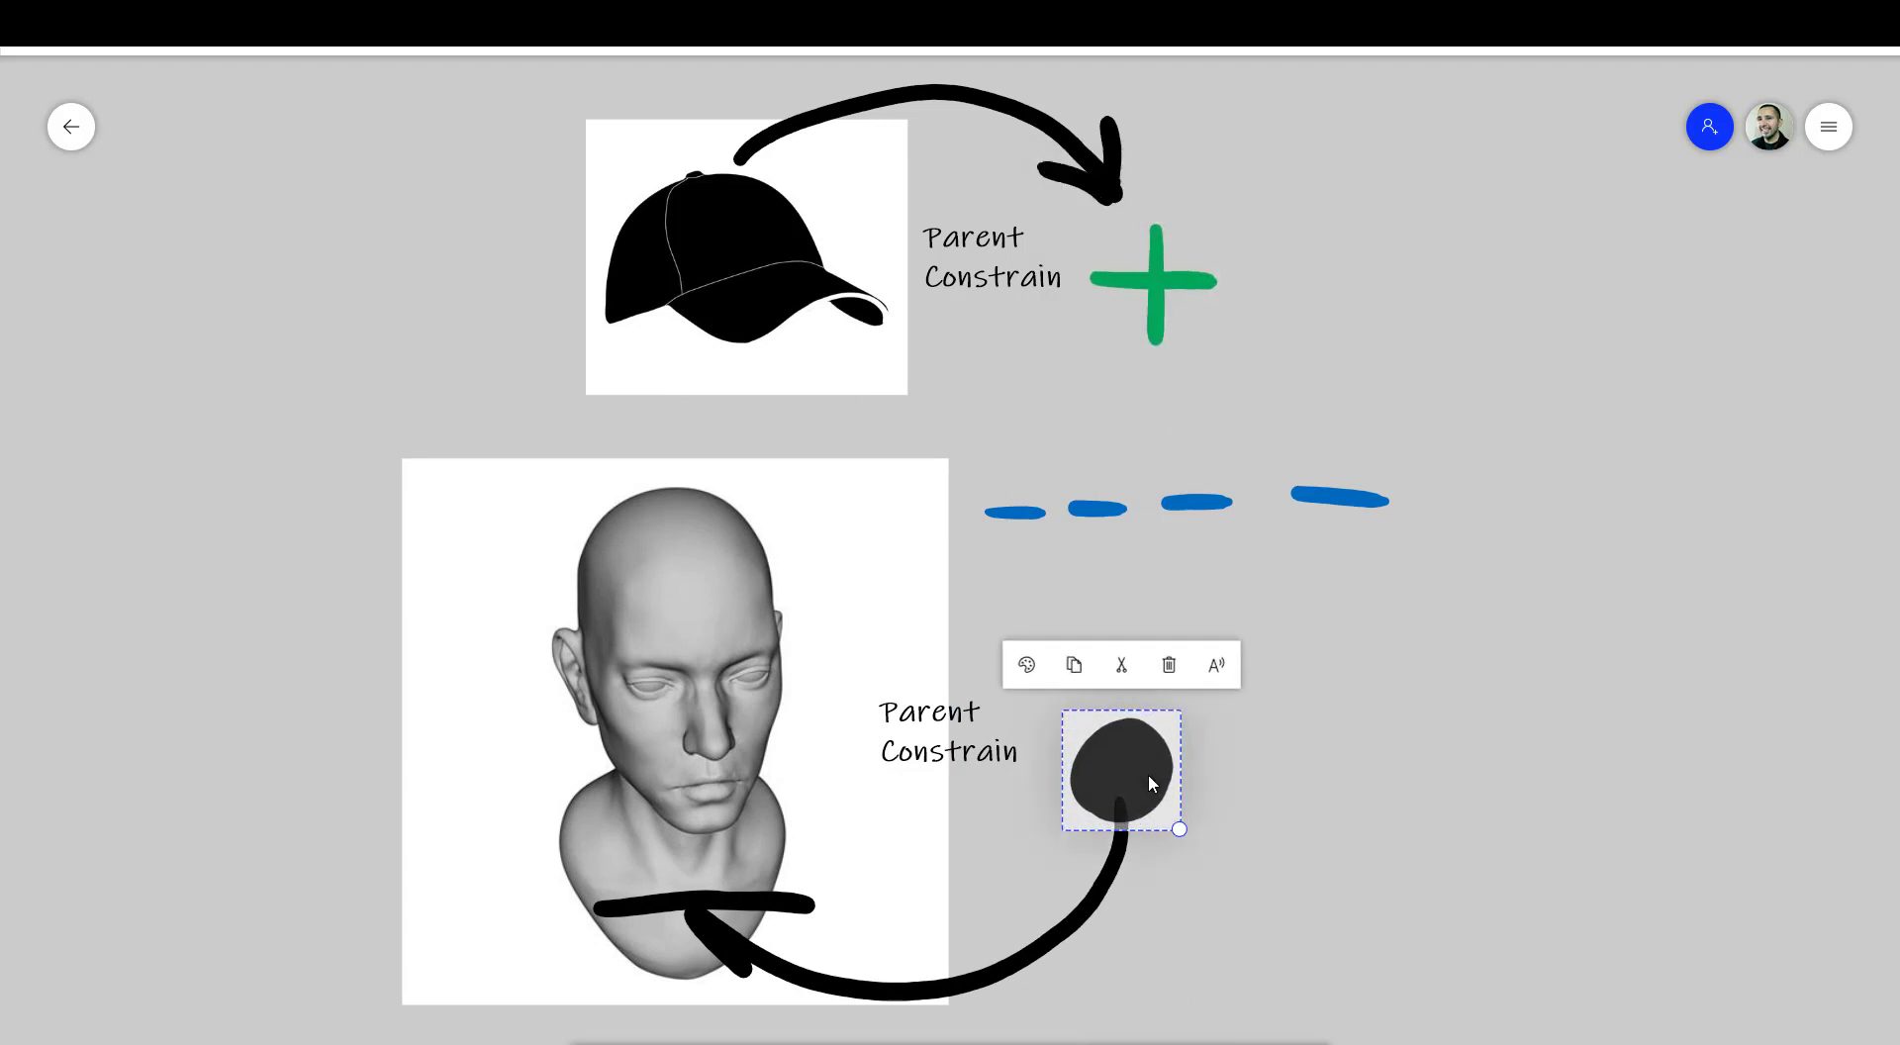
{"action": "left_click", "coordinate": [1168, 307]}
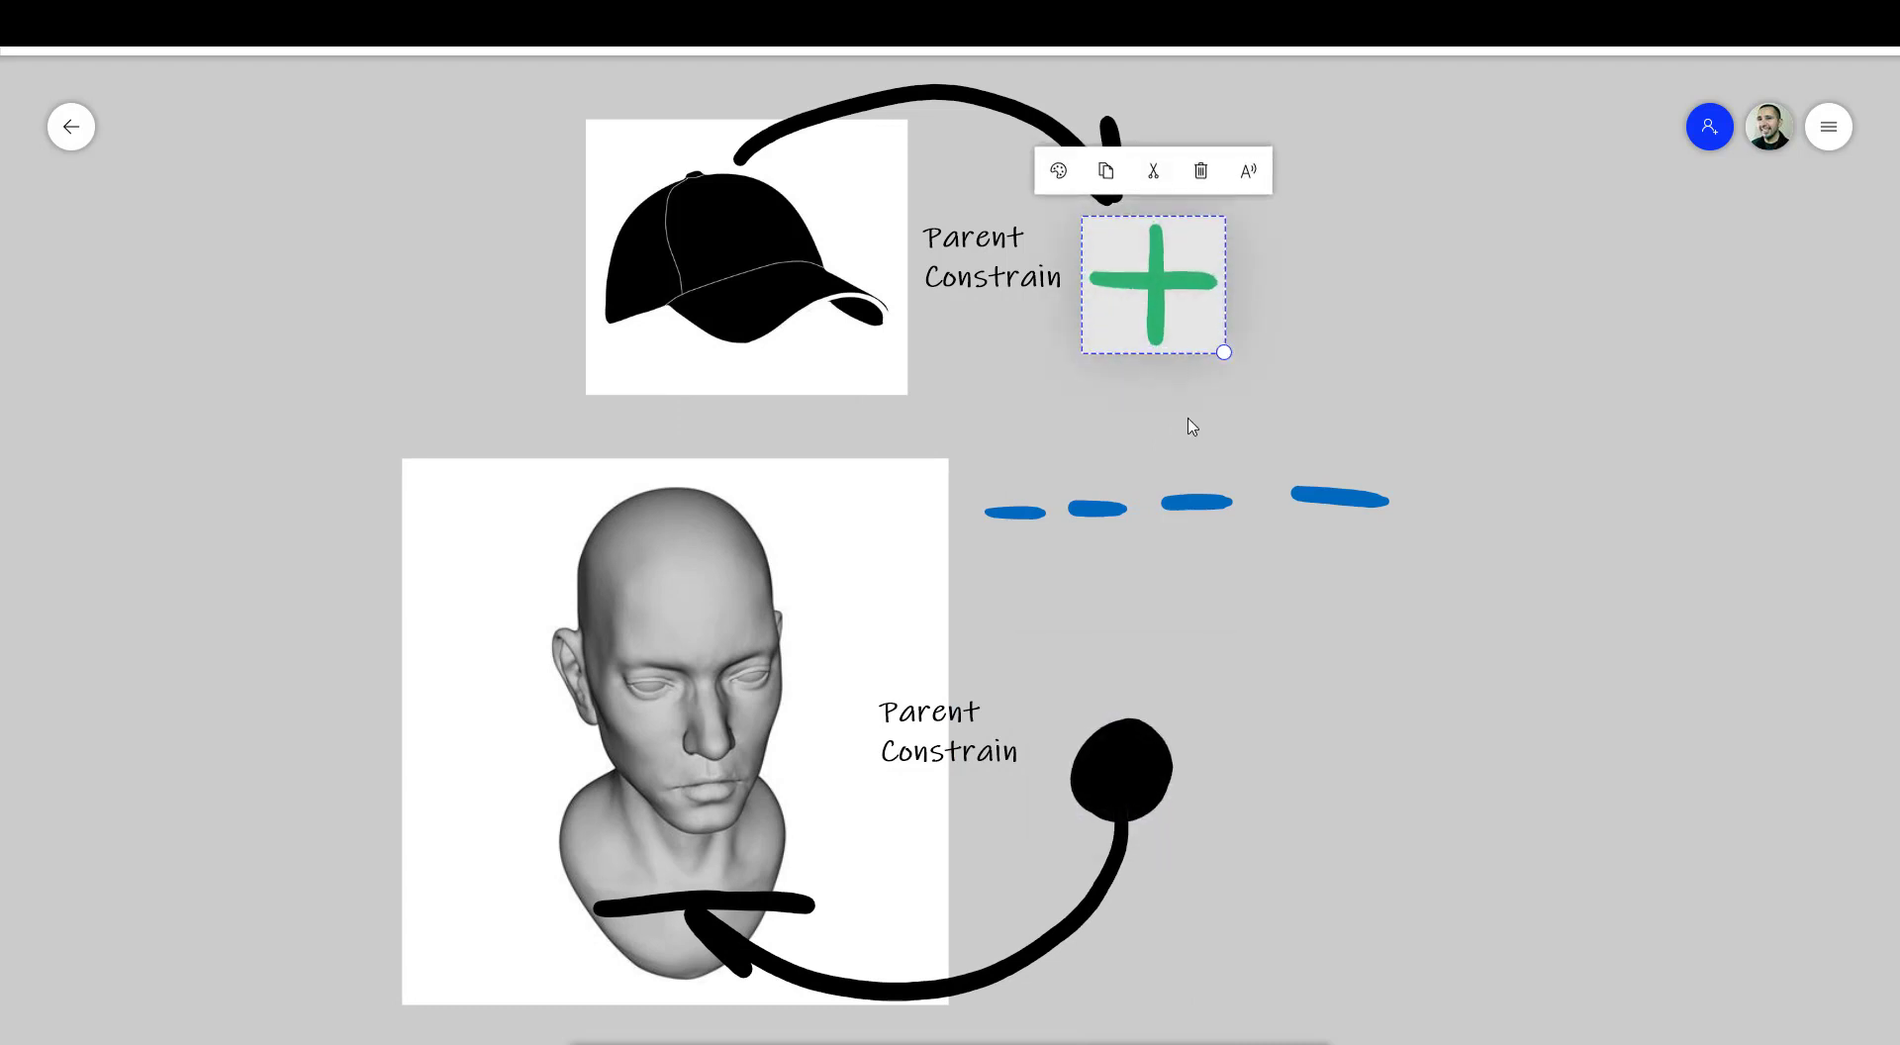
{"action": "left_click", "coordinate": [760, 324]}
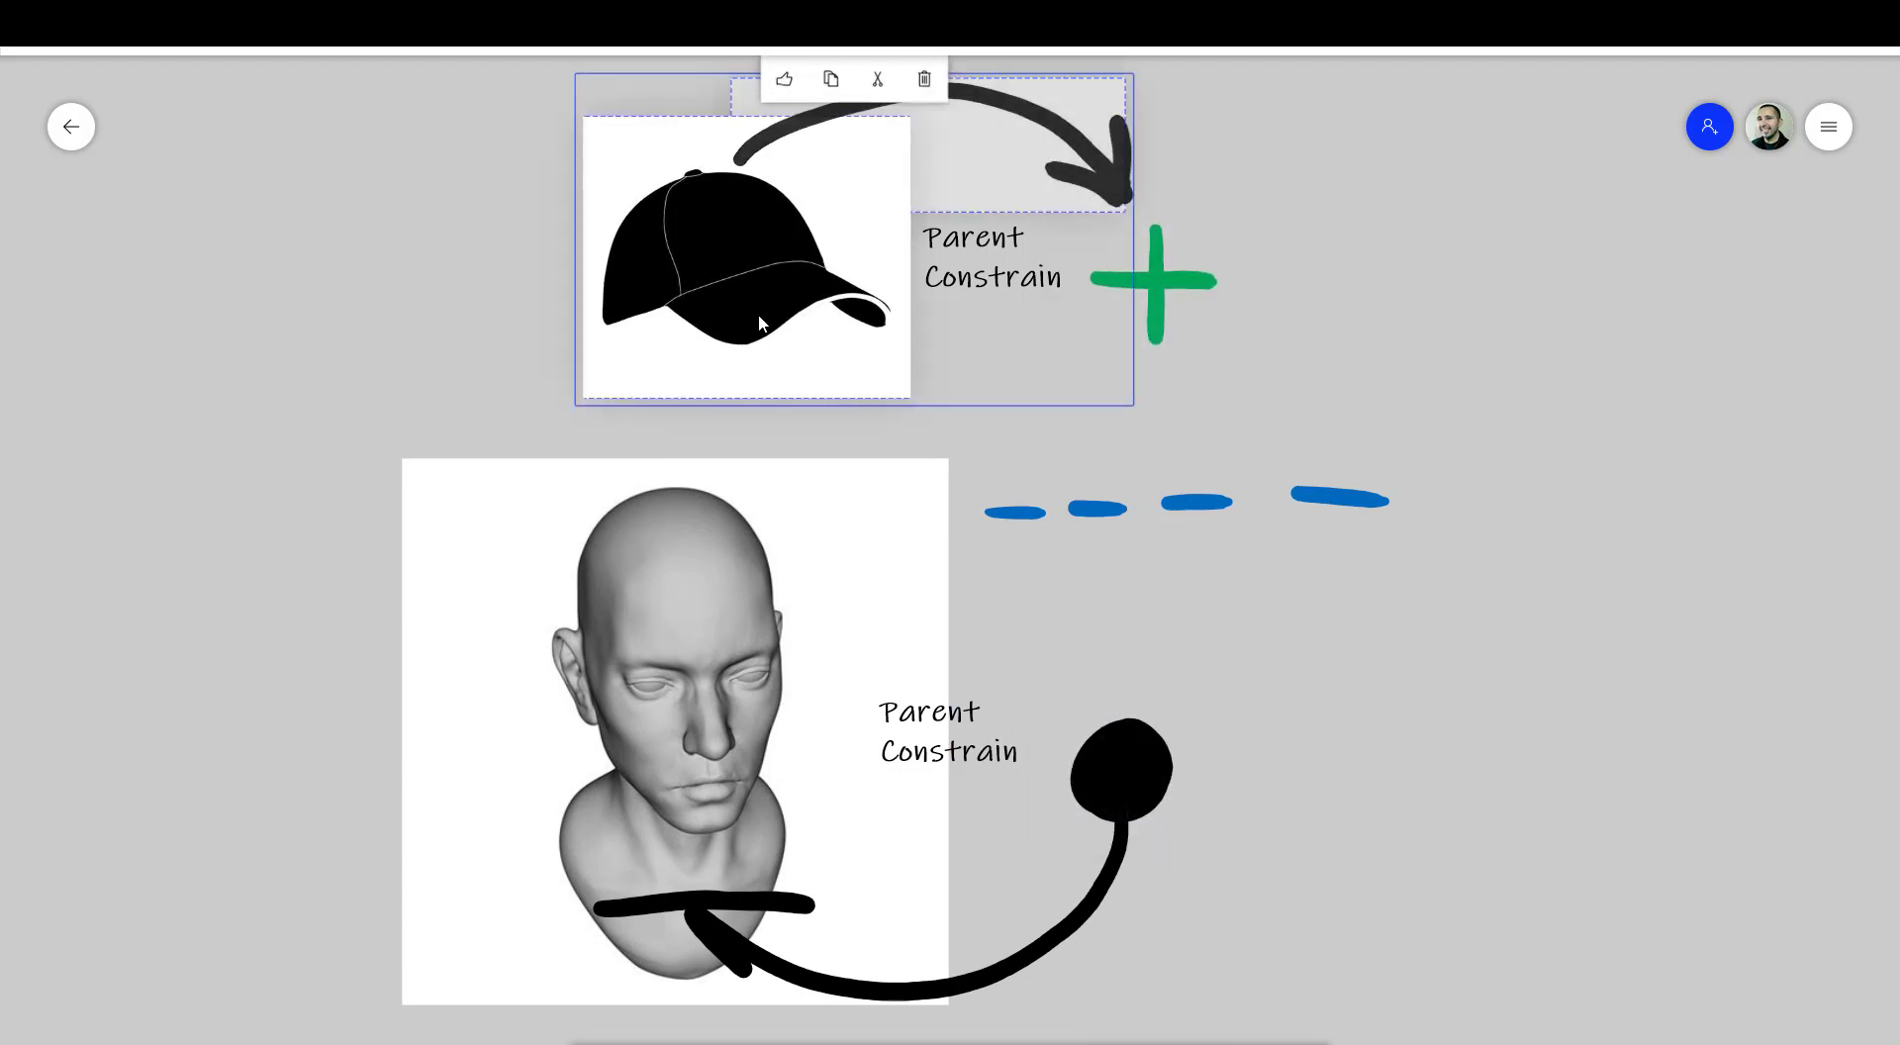
{"action": "left_click", "coordinate": [1191, 299]}
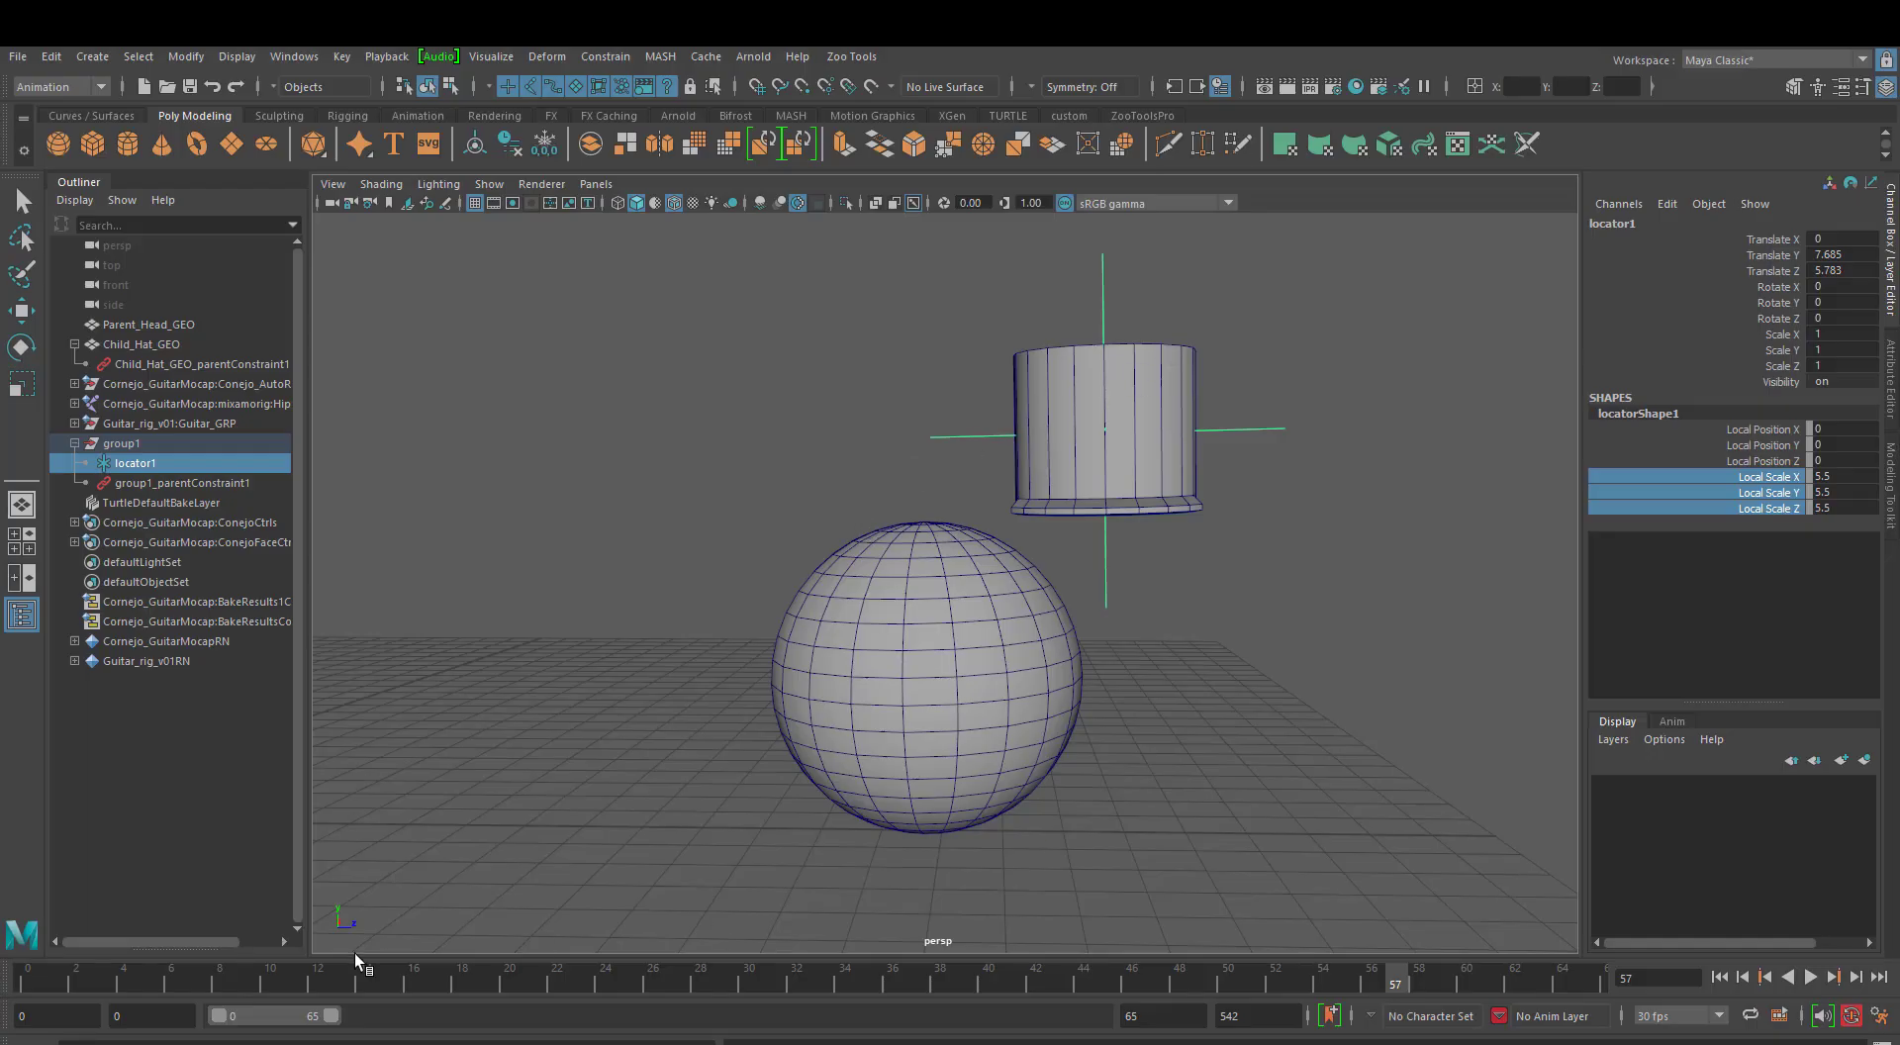
Play the animation to check how the offset hat moves with the head, and return to frame 0.
{"action": "key", "text": "alt+v"}
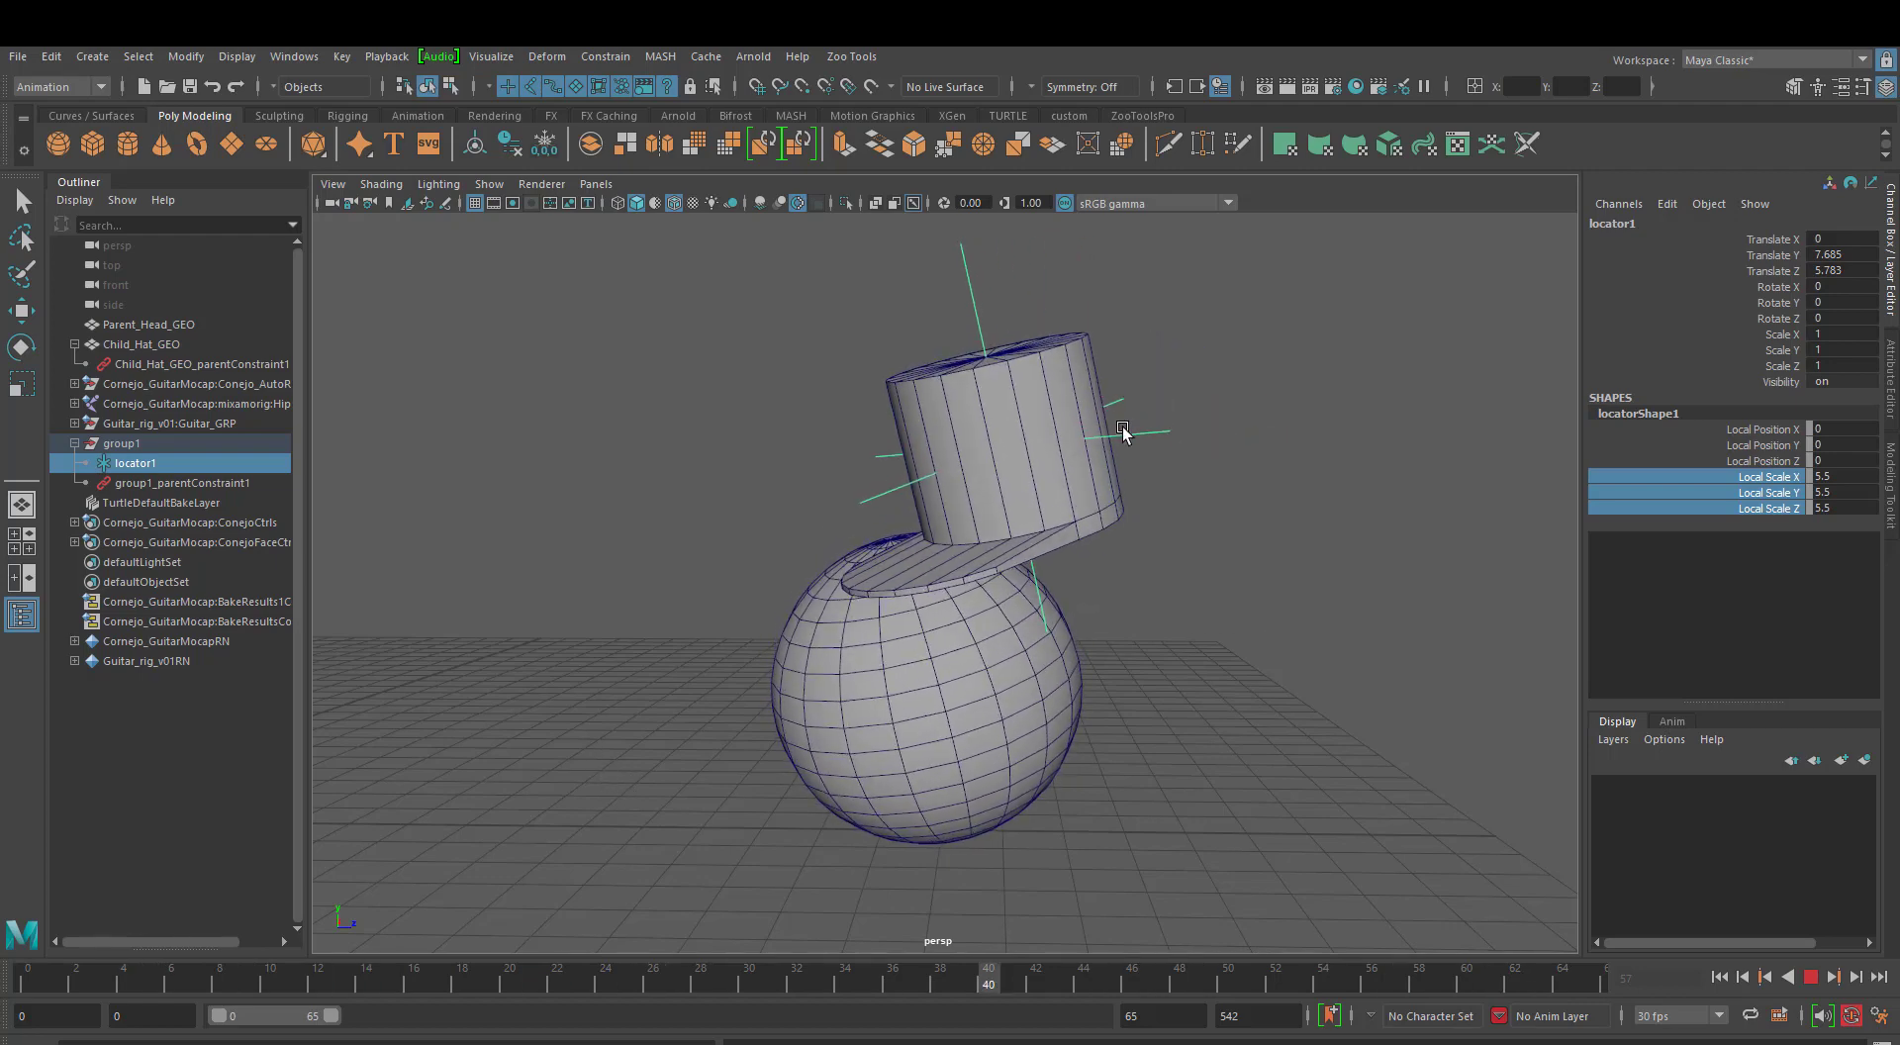
{"action": "key", "text": "Escape"}
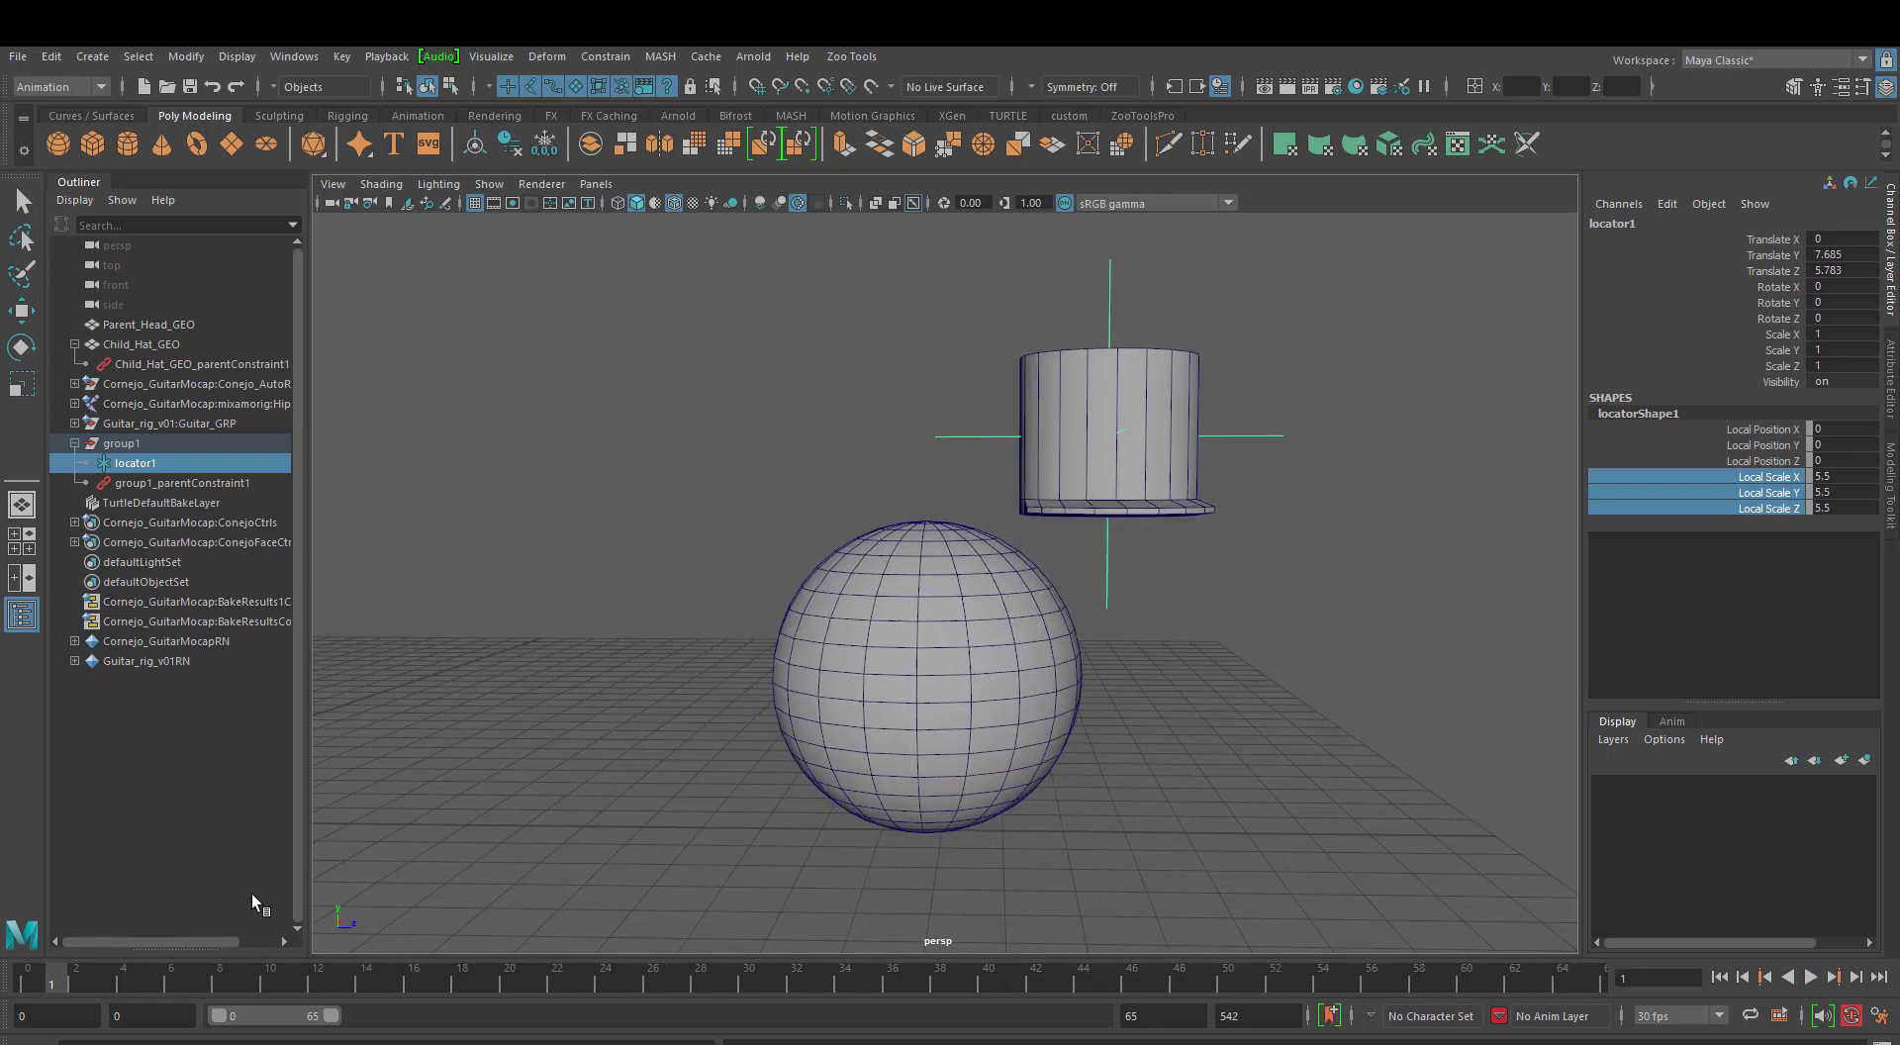
{"action": "left_click_drag", "start_coordinate": [57, 982], "coordinate": [23, 975]}
Move locator1 with the hat back onto the head, to about Translate Y 6.391 and Translate Z 0.1, and play the animation.
{"action": "middle_click_drag", "start_coordinate": [1023, 510], "coordinate": [963, 543], "text": "alt"}
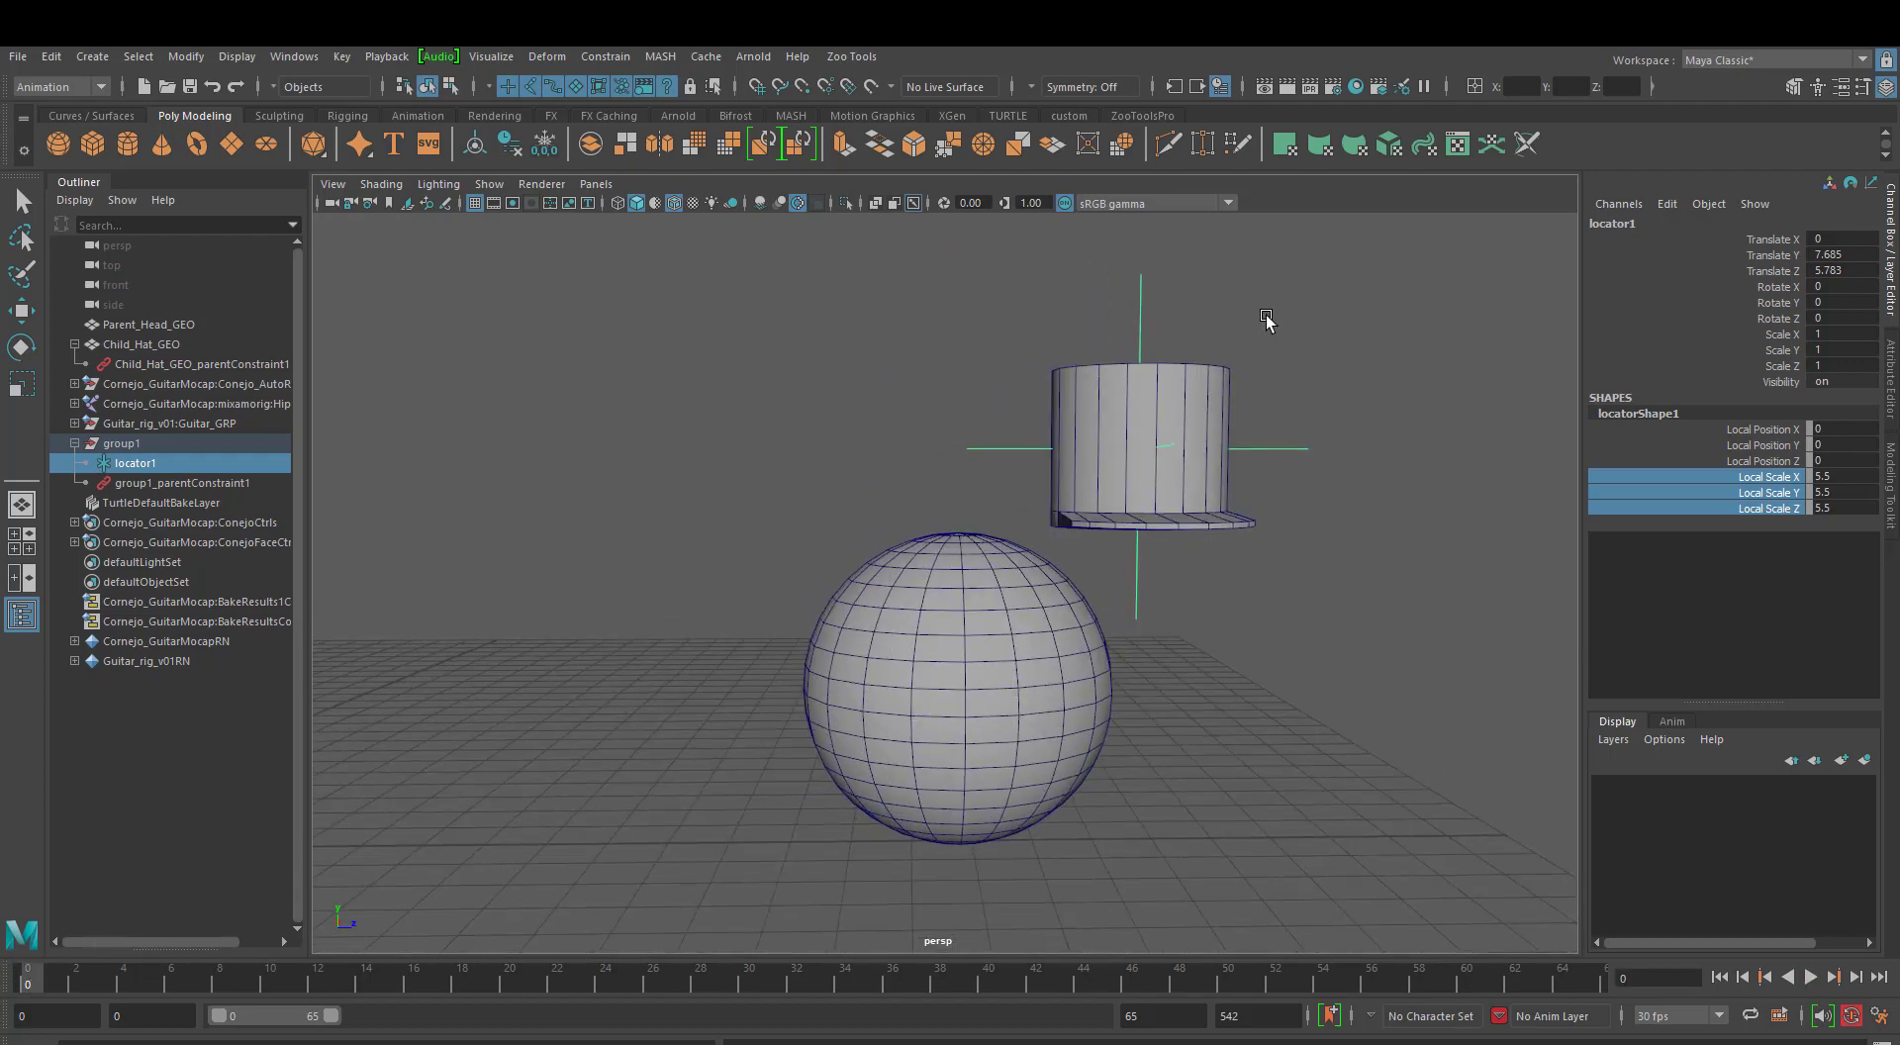
{"action": "key", "text": "w"}
{"action": "mouse_move", "coordinate": [1275, 318]}
{"action": "middle_mouse_down"}
{"action": "mouse_move", "coordinate": [1215, 258]}
{"action": "mouse_move", "coordinate": [1128, 235]}
{"action": "mouse_move", "coordinate": [1091, 277]}
{"action": "mouse_move", "coordinate": [1094, 360]}
{"action": "middle_mouse_up"}
{"action": "left_click_drag", "start_coordinate": [1095, 360], "coordinate": [1128, 584], "text": "alt"}
{"action": "left_click", "coordinate": [1219, 691]}
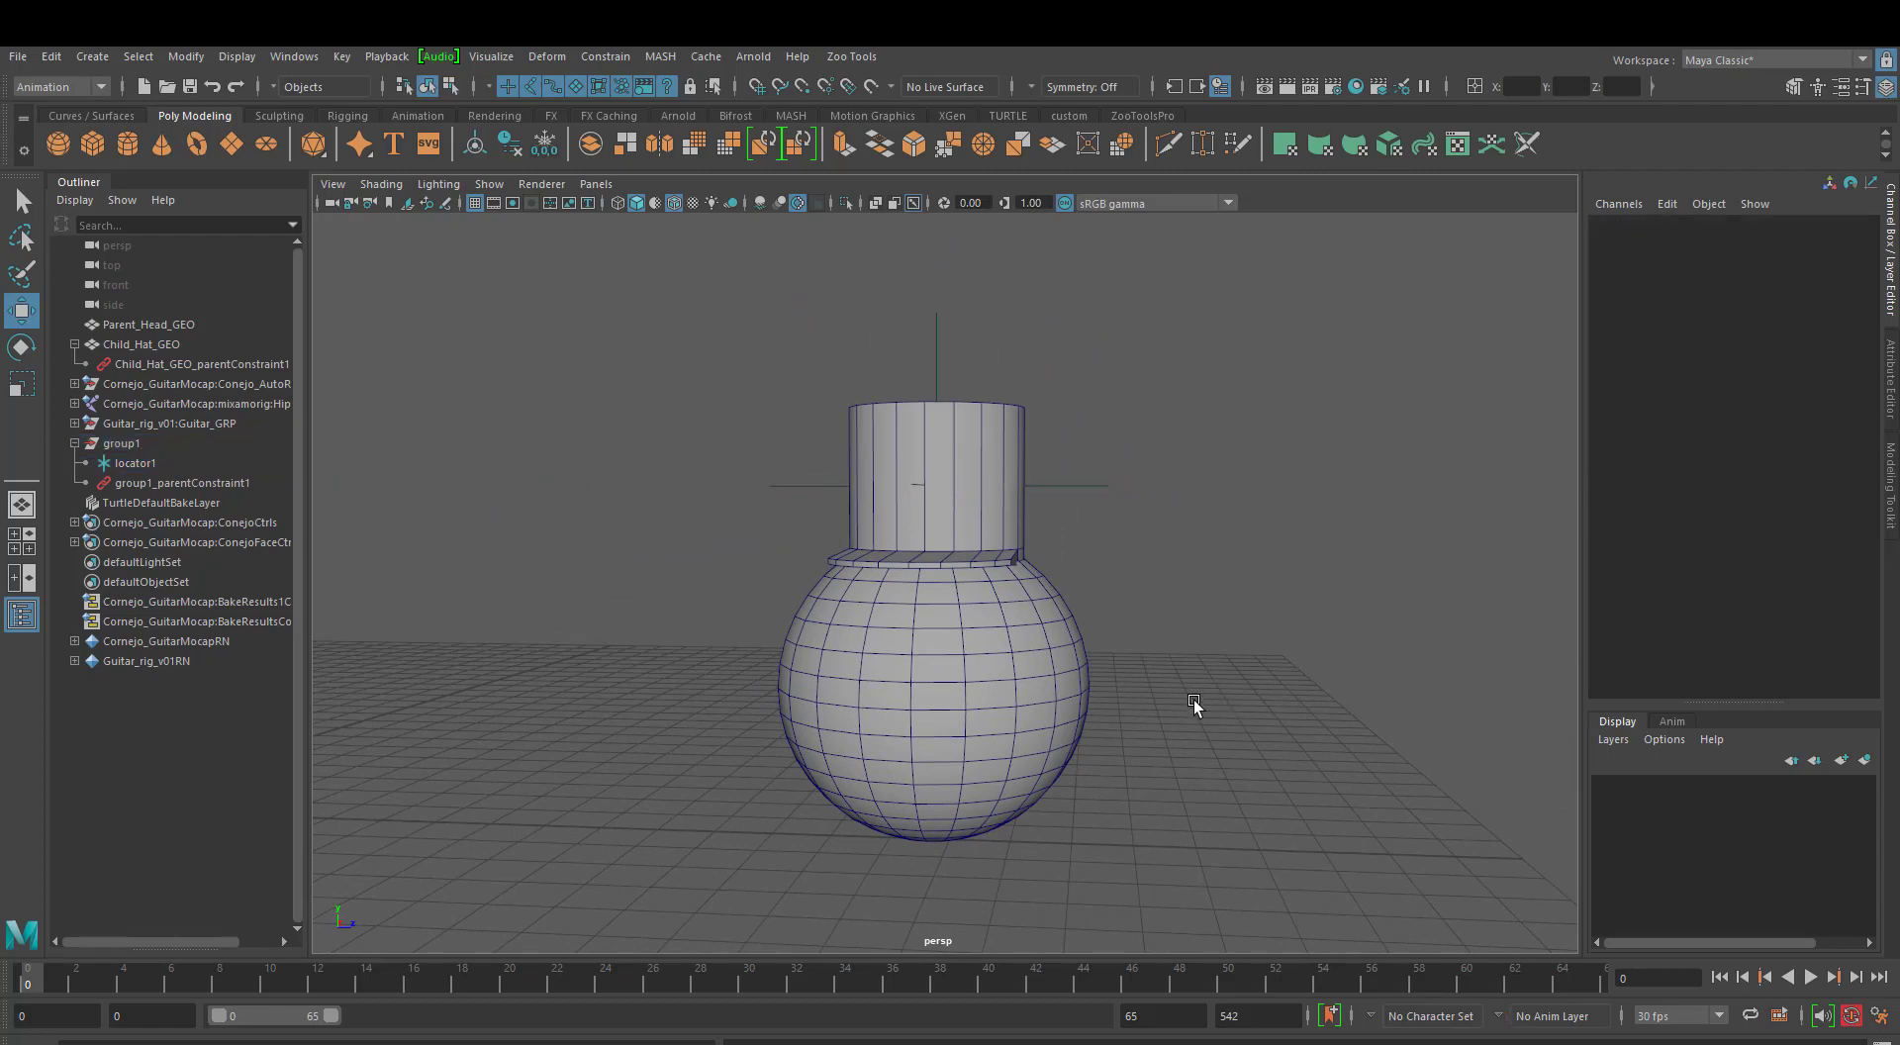
{"action": "key", "text": "alt+v"}
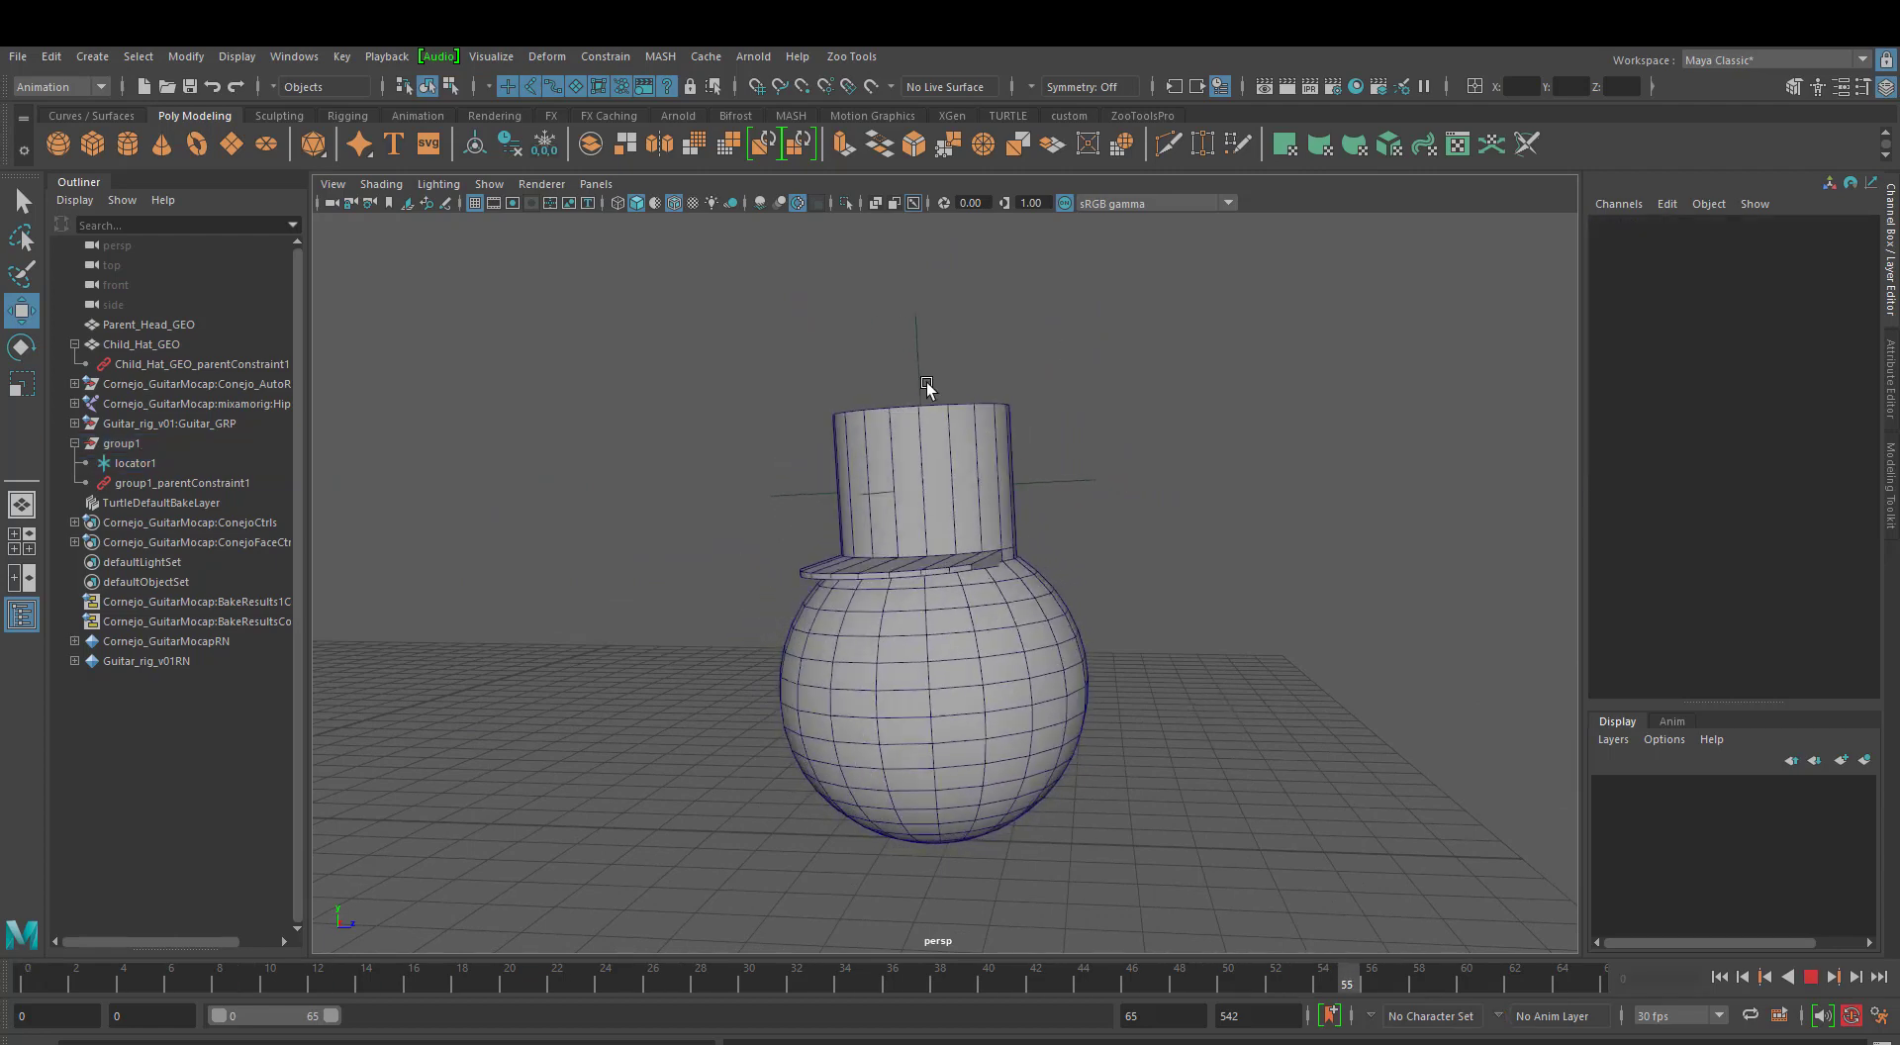
{"action": "key", "text": "alt+v"}
Compare the channels of group1 and locator1, and play the animation to examine how the hat follows the head.
{"action": "left_click_drag", "start_coordinate": [990, 336], "coordinate": [989, 336]}
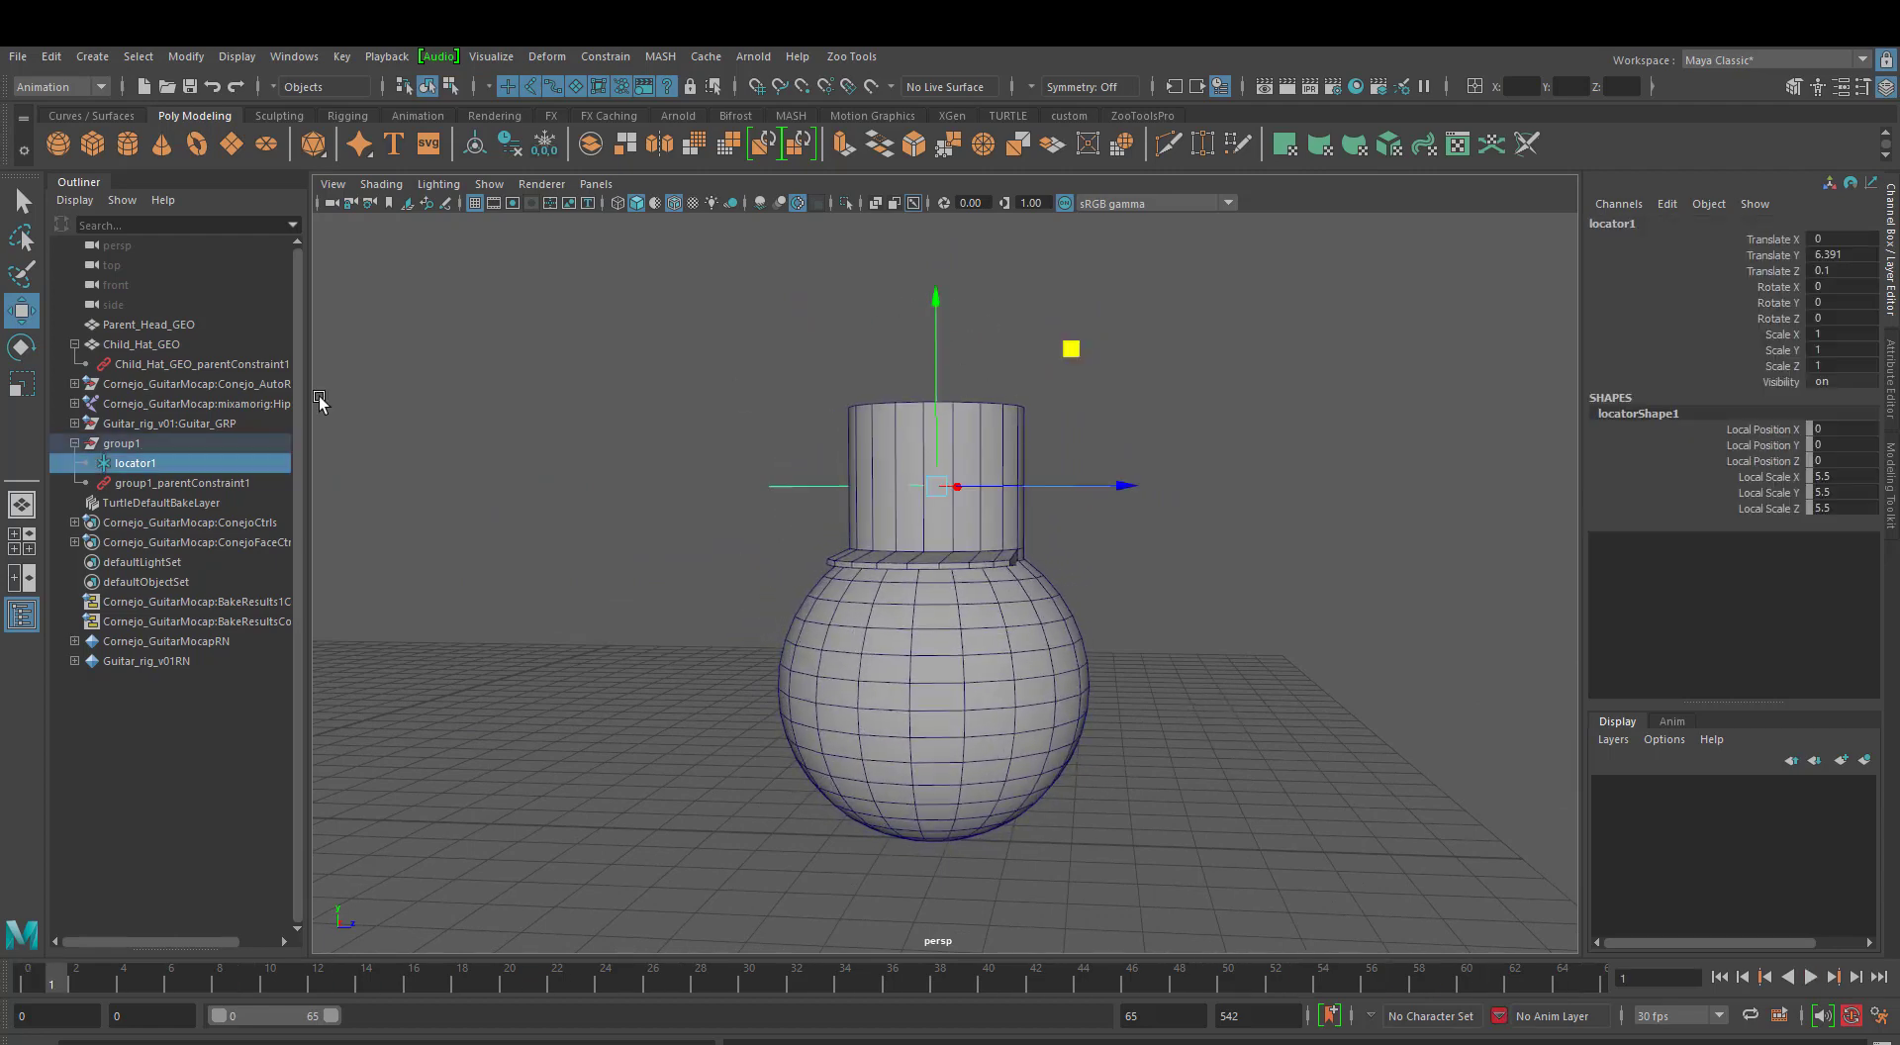
{"action": "left_click", "coordinate": [133, 446]}
{"action": "left_click", "coordinate": [134, 465]}
{"action": "left_click", "coordinate": [122, 446]}
{"action": "left_click", "coordinate": [127, 463]}
{"action": "left_click", "coordinate": [117, 444]}
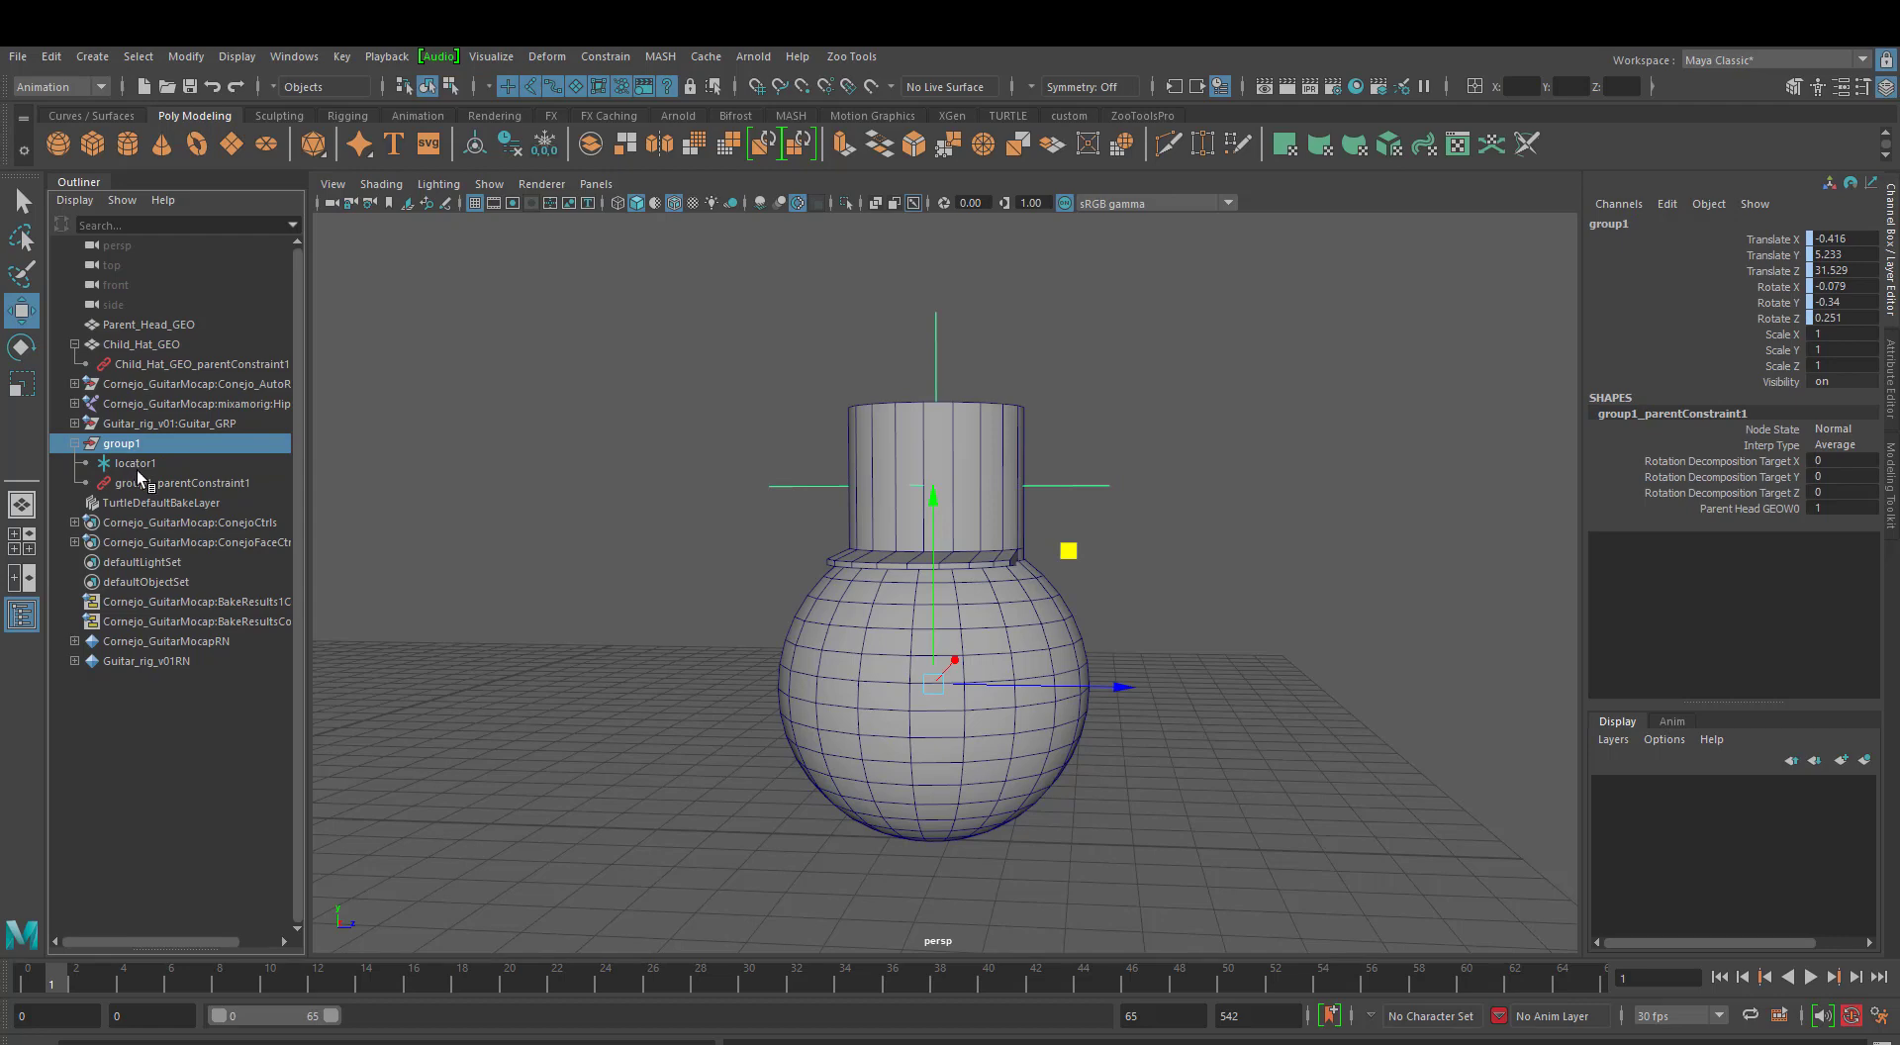
{"action": "left_click", "coordinate": [141, 465]}
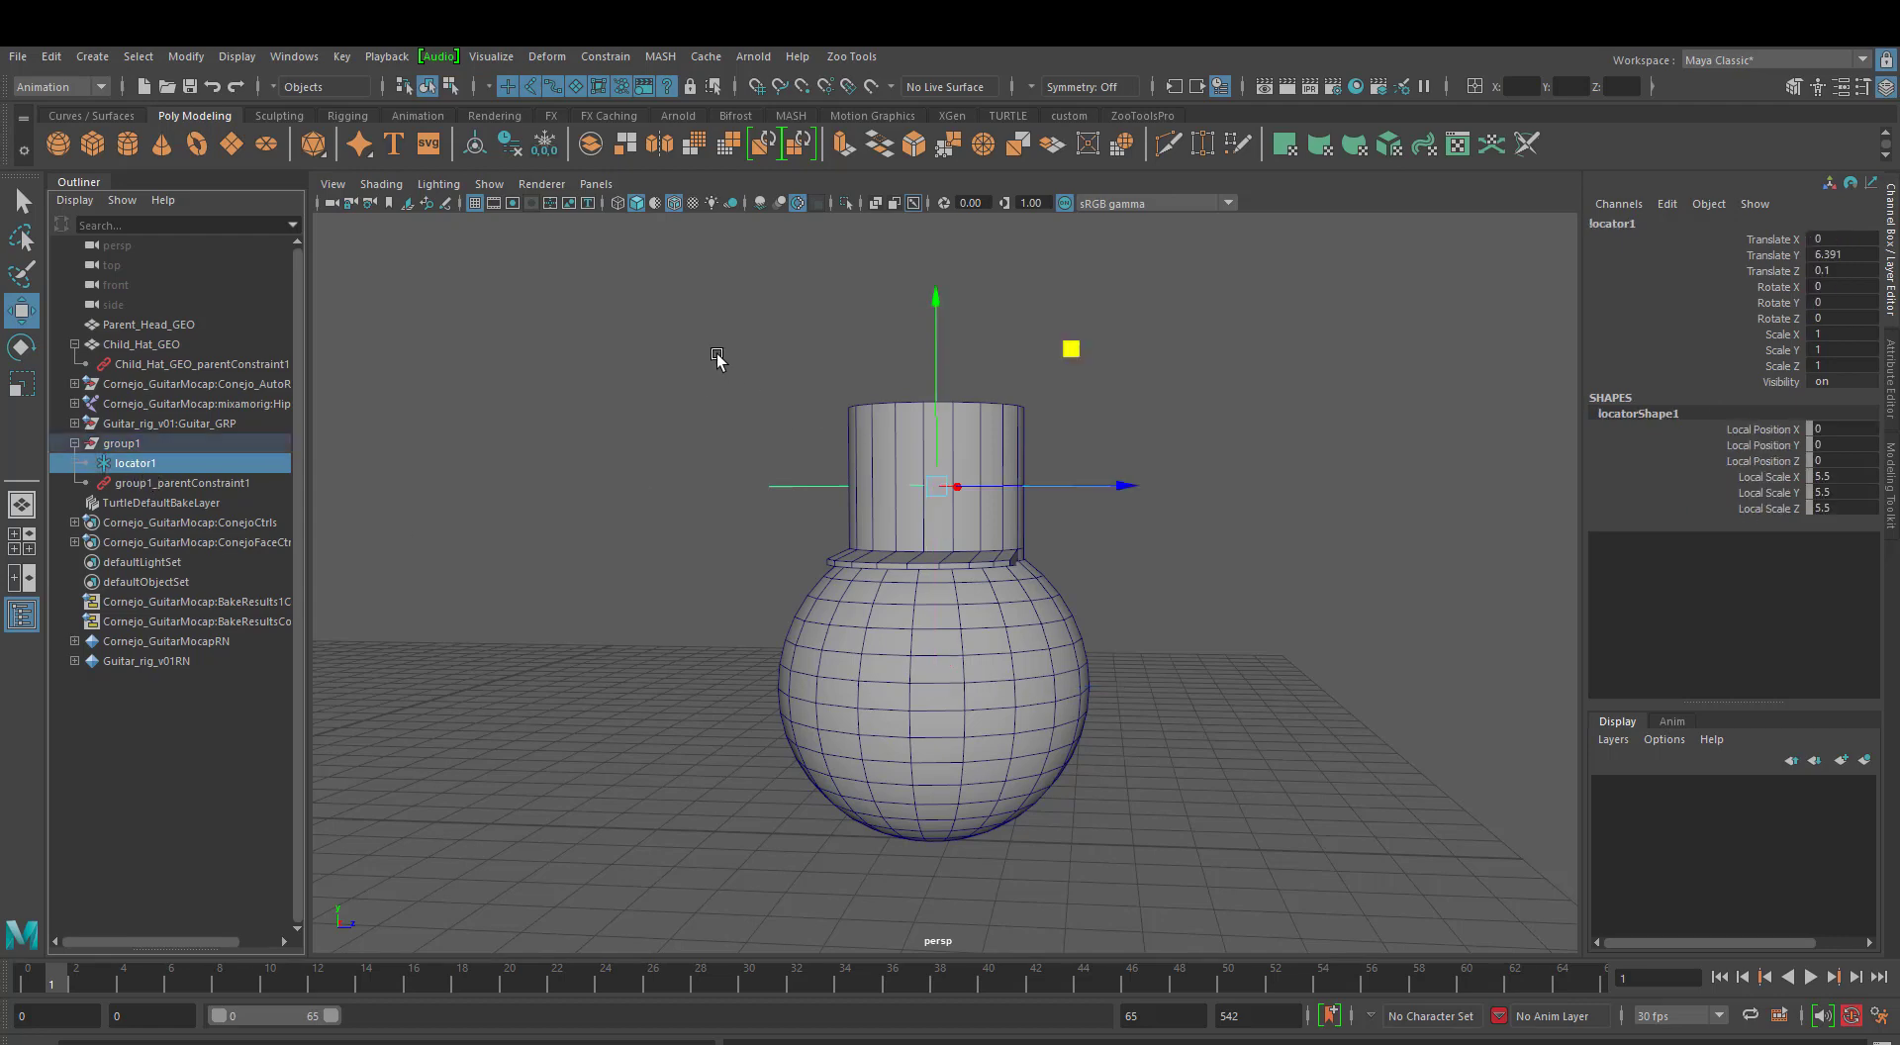
{"action": "key", "text": "alt+v"}
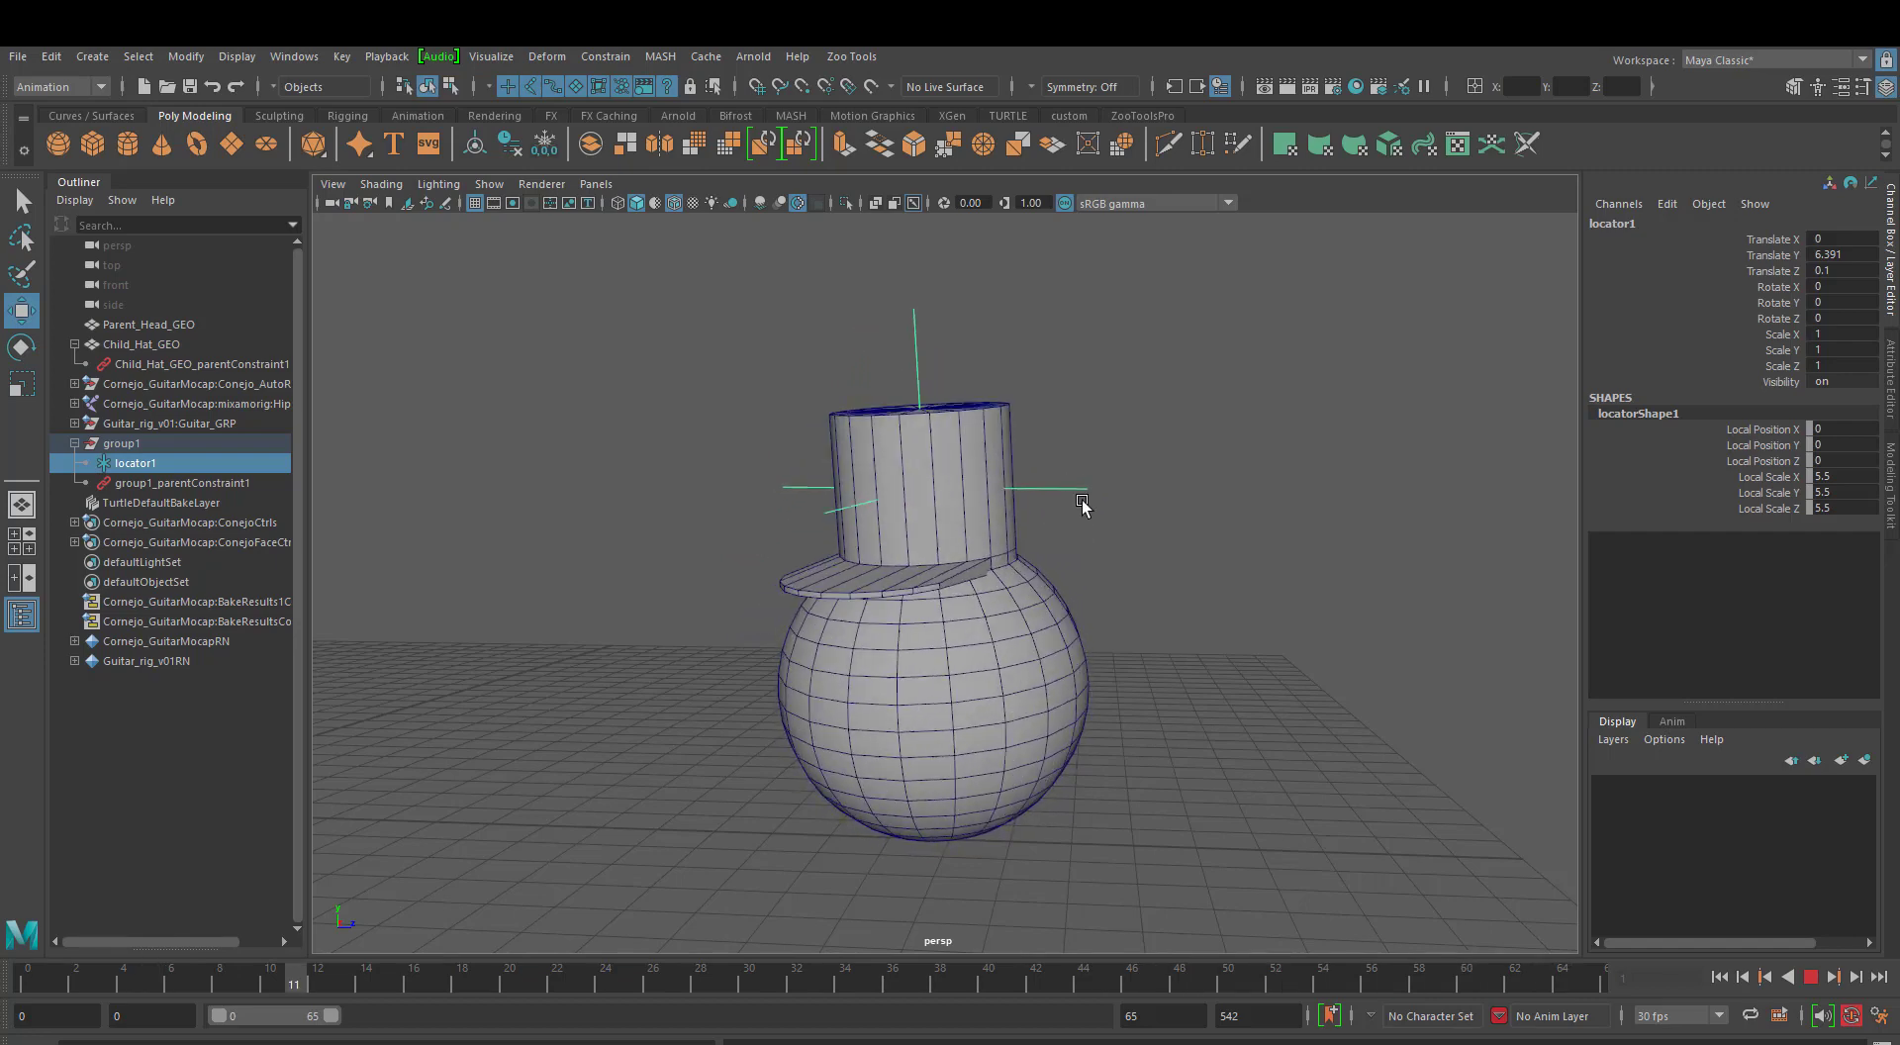
{"action": "key", "text": "Escape"}
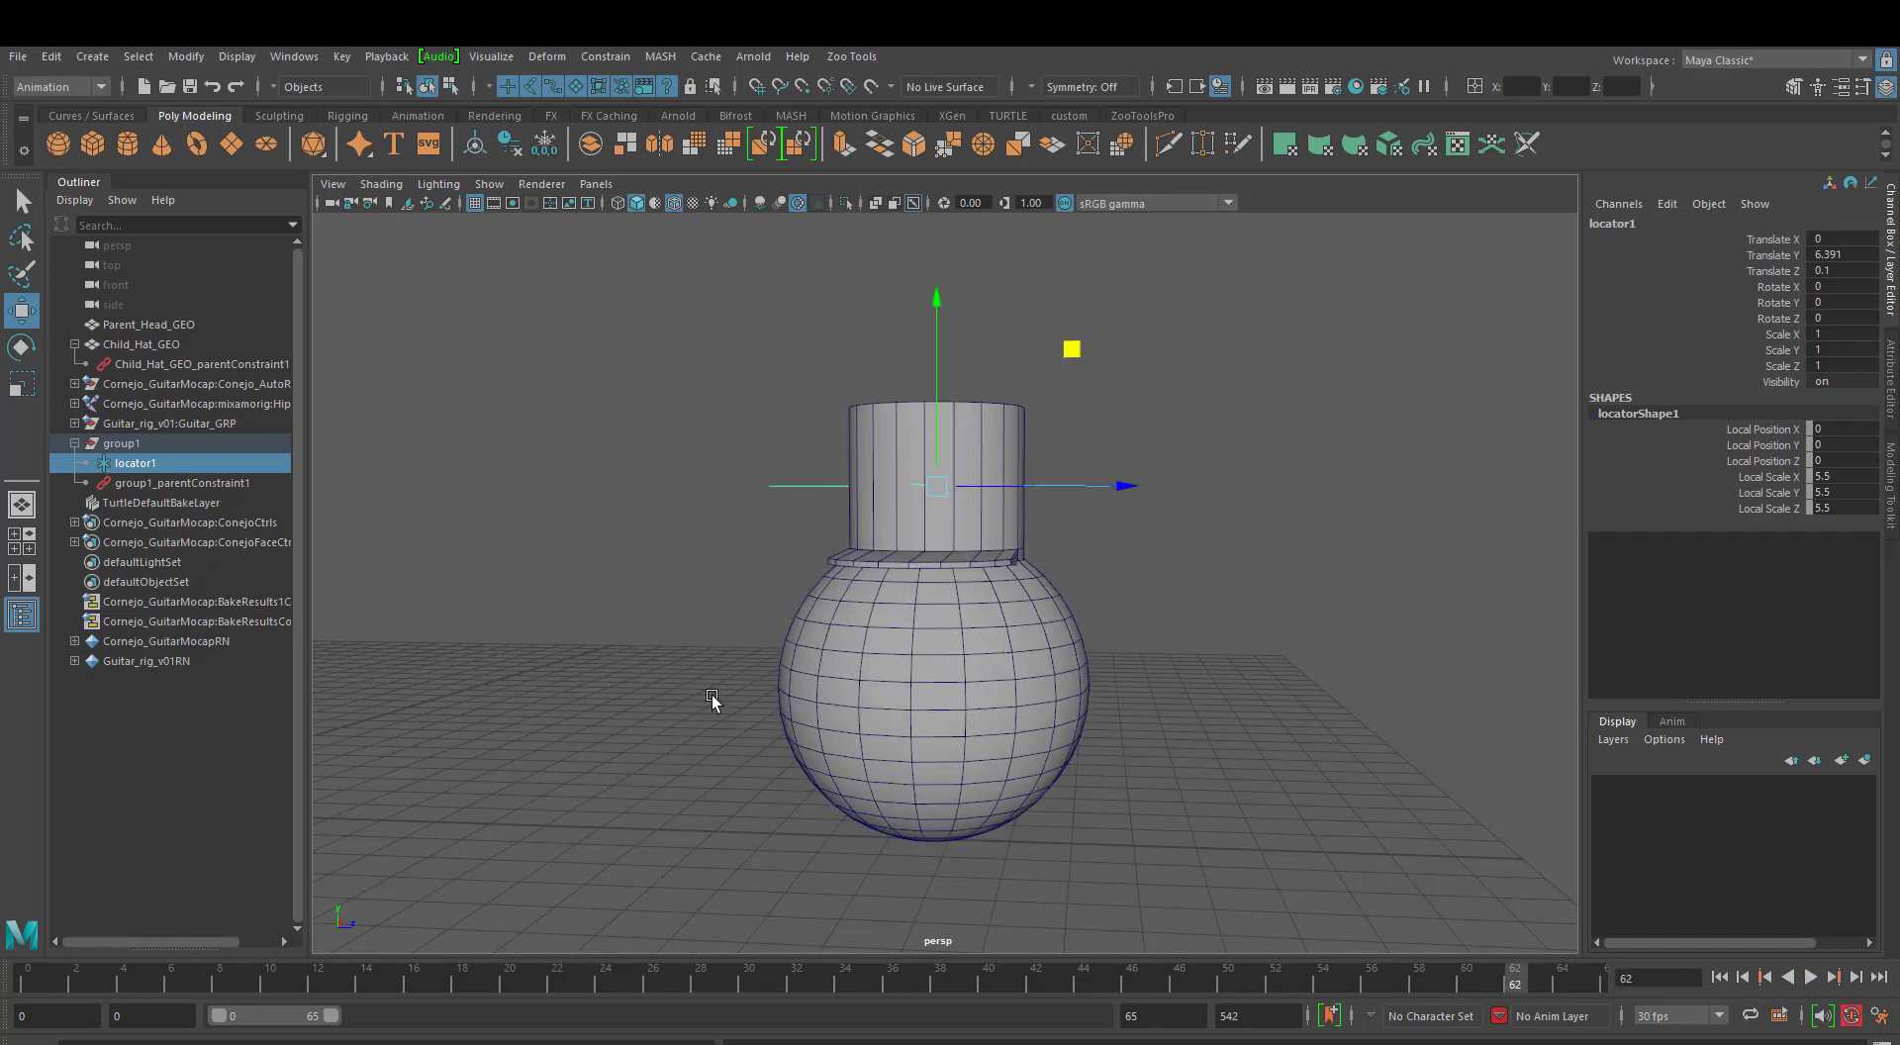
Key locator1 at frames 0 and 25 with the hat resting on the head.
{"action": "mouse_move", "coordinate": [34, 971]}
{"action": "left_mouse_down"}
{"action": "mouse_move", "coordinate": [606, 980]}
{"action": "mouse_move", "coordinate": [29, 982]}
{"action": "left_mouse_up"}
{"action": "key", "text": "alt+v"}
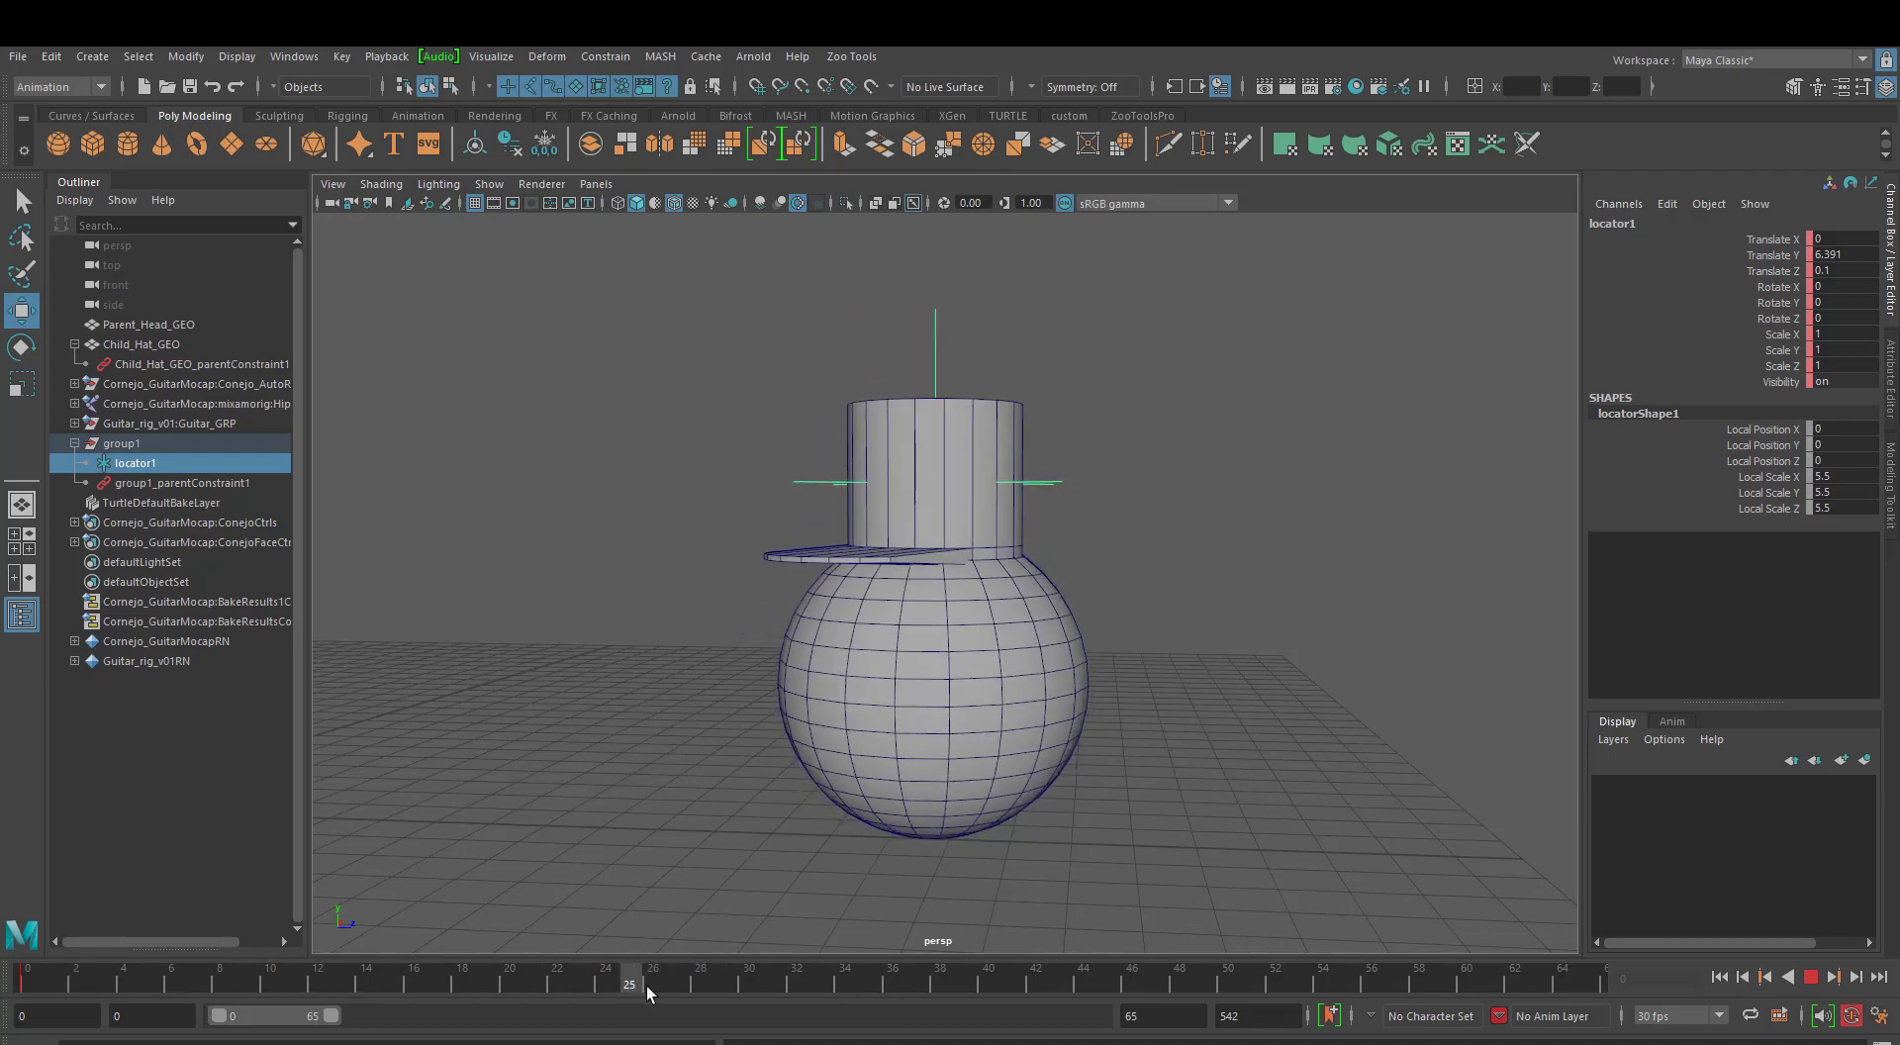
{"action": "key", "text": "alt+v"}
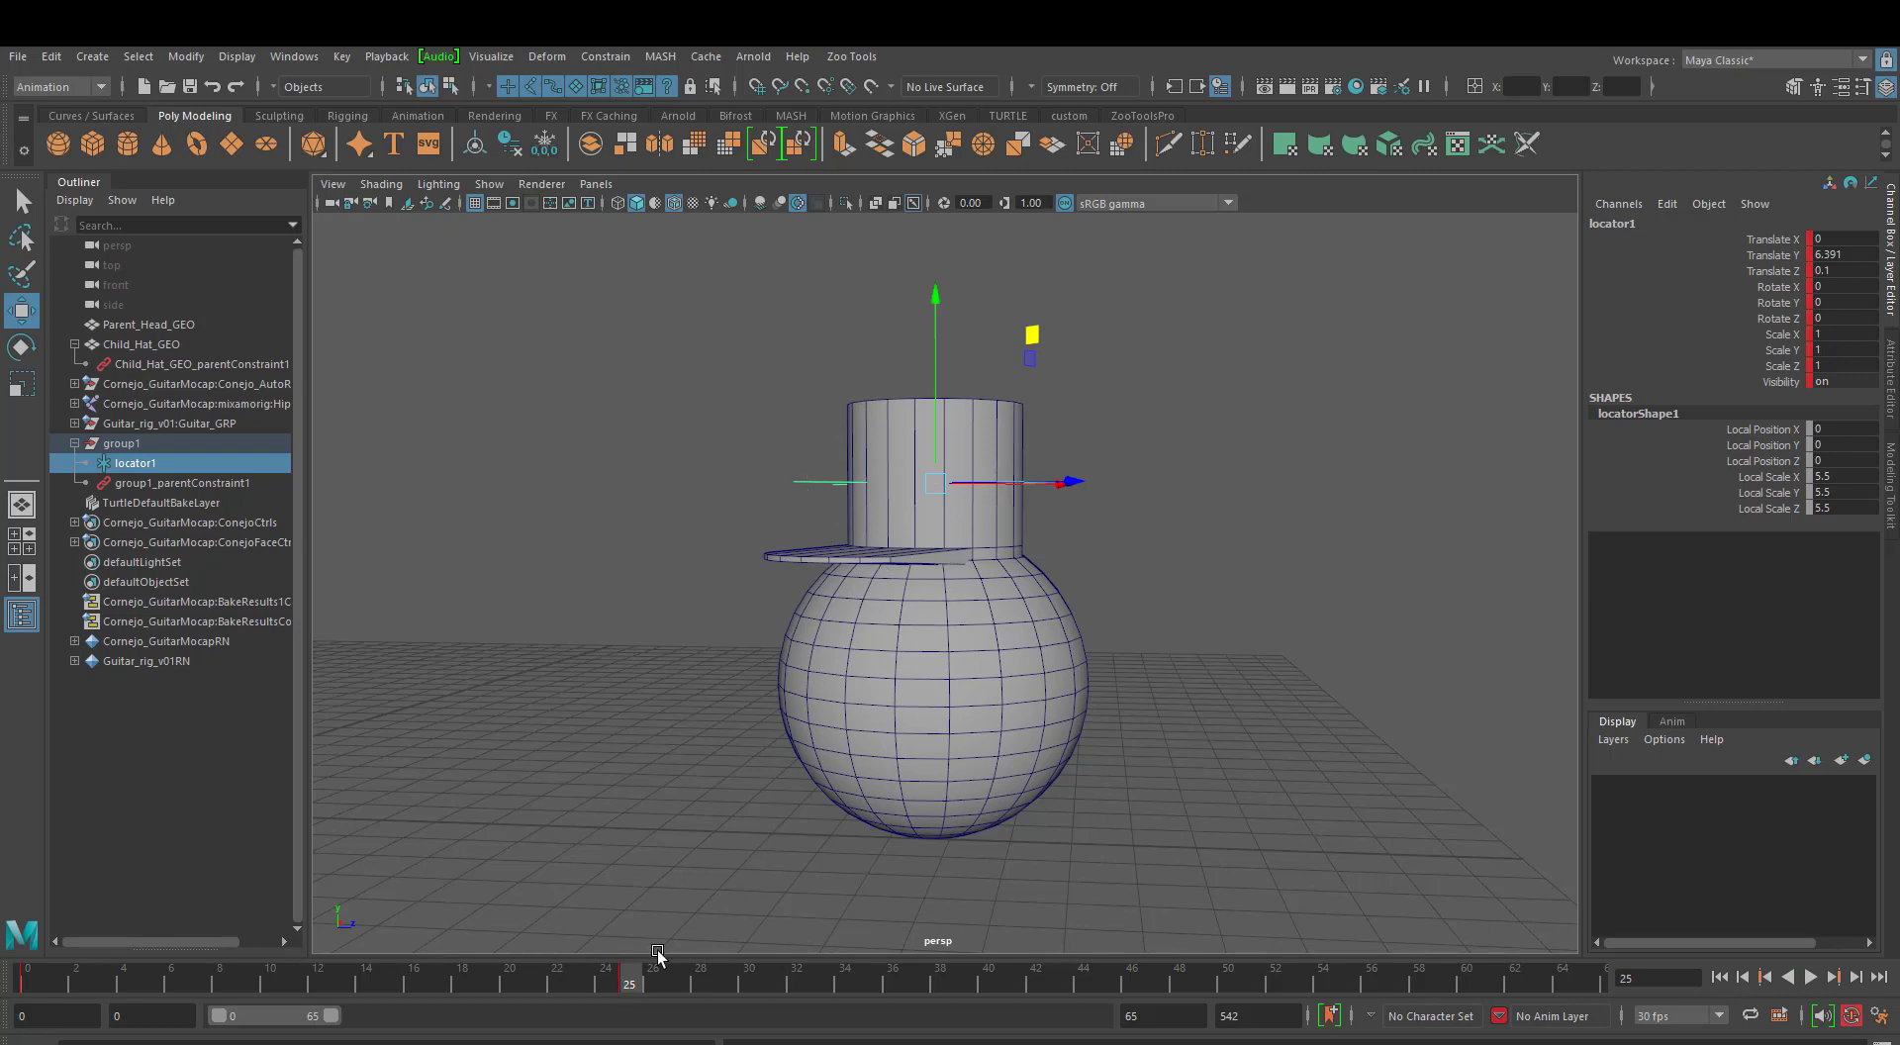
Raise locator1 to about Translate Y 10.056 at frame 40 and key it there.
{"action": "key", "text": "alt+v"}
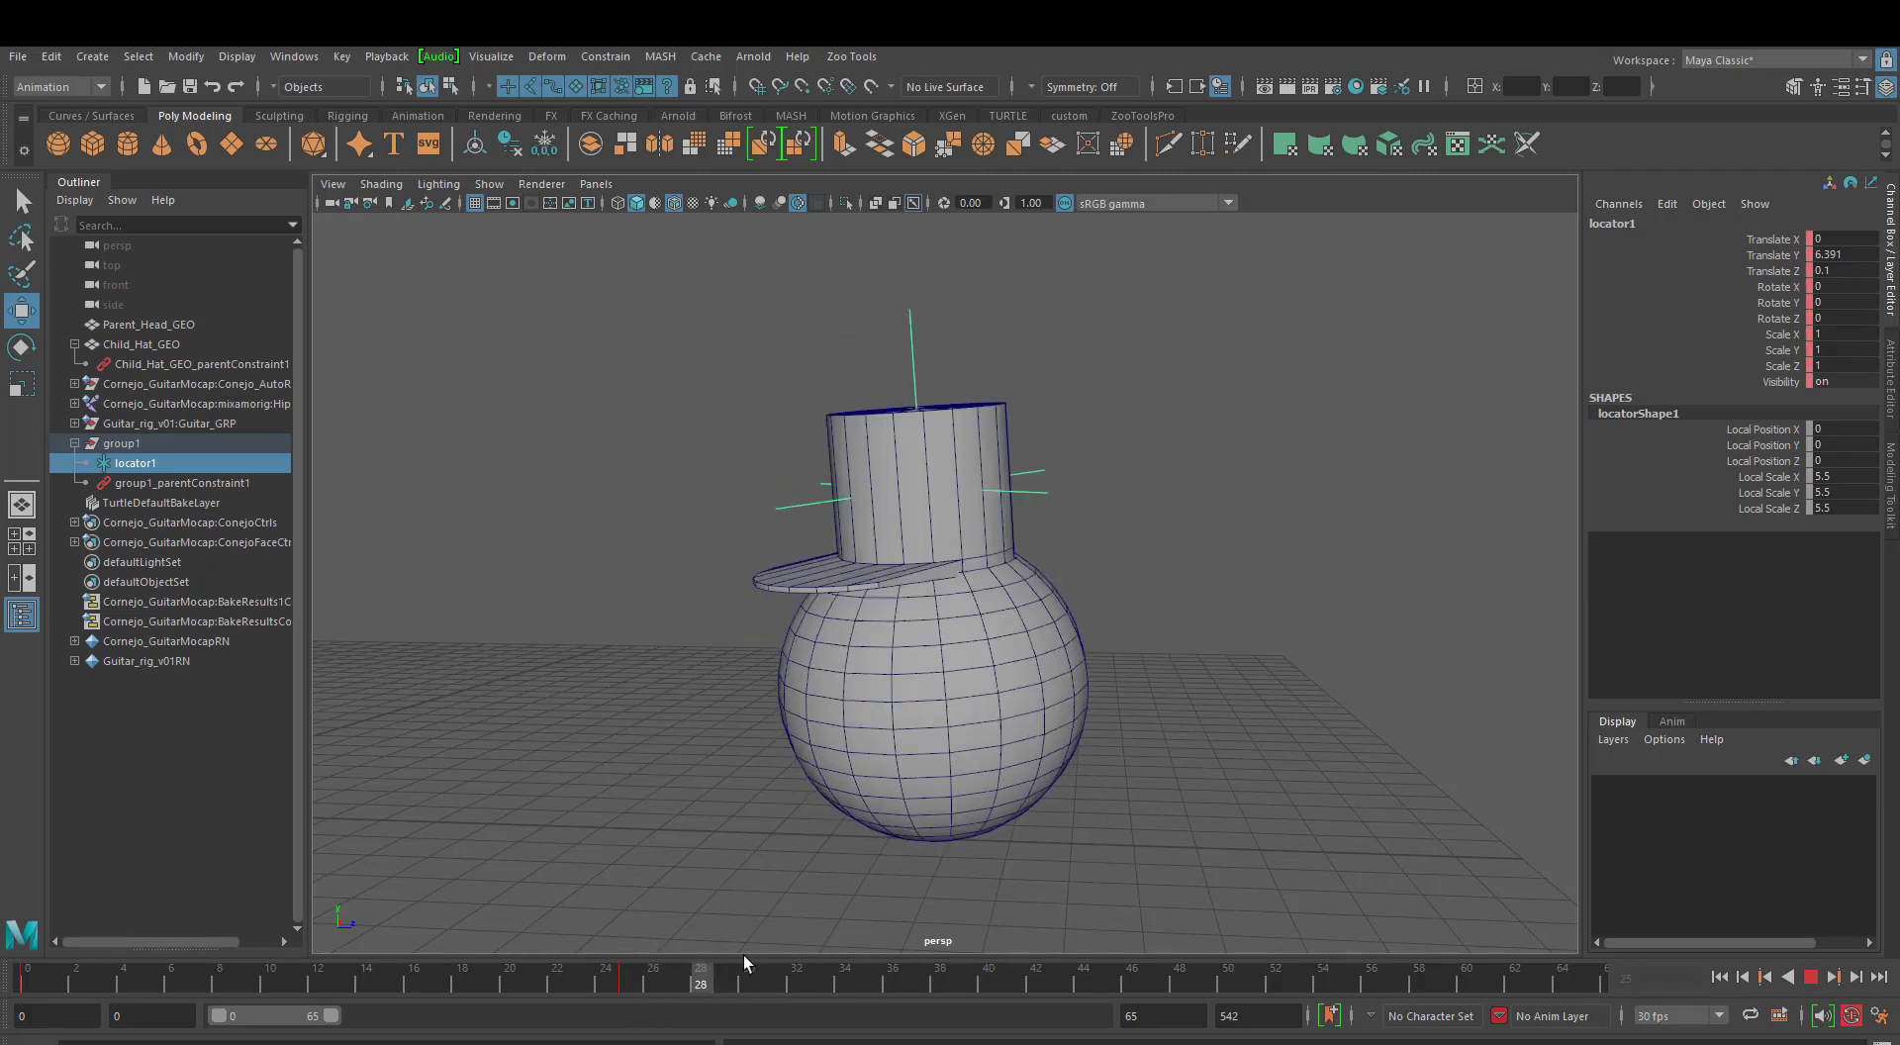
{"action": "left_click_drag", "start_coordinate": [968, 960], "coordinate": [988, 968]}
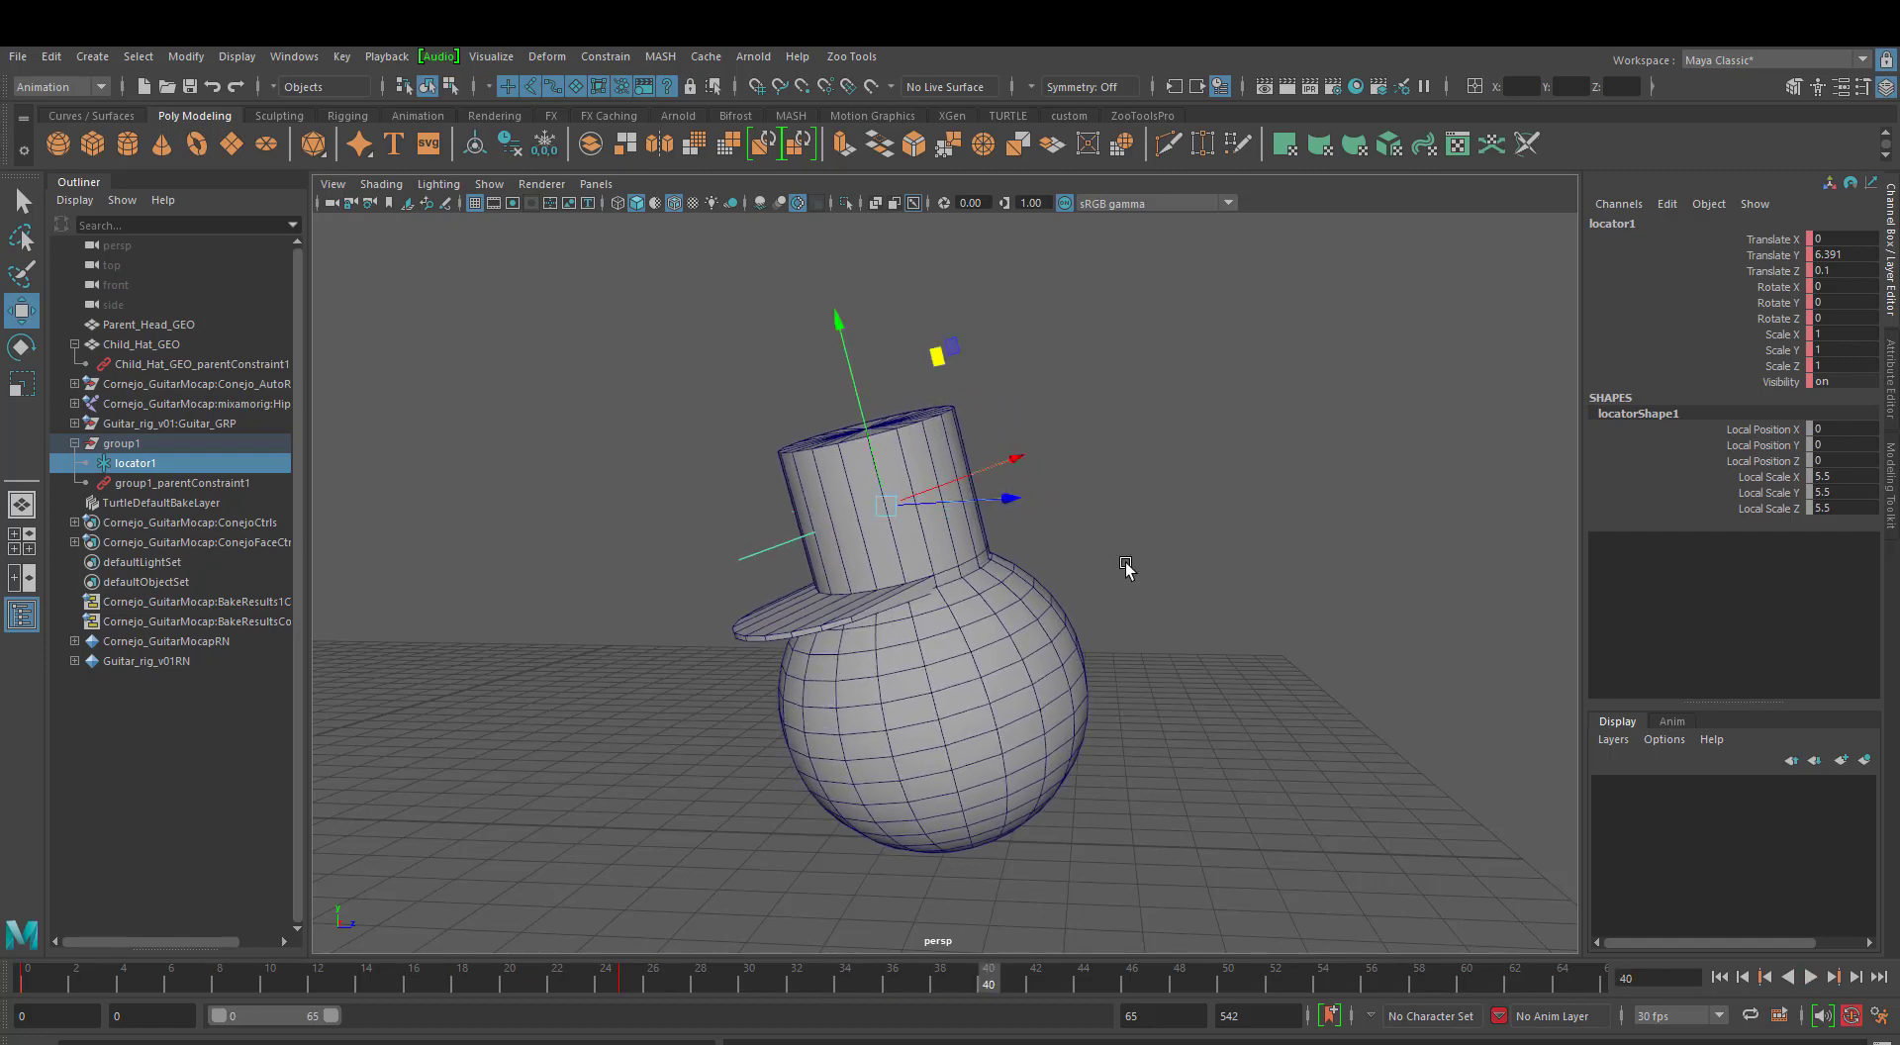
{"action": "middle_click_drag", "start_coordinate": [1111, 610], "coordinate": [1101, 668], "text": "alt"}
{"action": "left_click_drag", "start_coordinate": [842, 424], "coordinate": [839, 297]}
{"action": "key", "text": "s"}
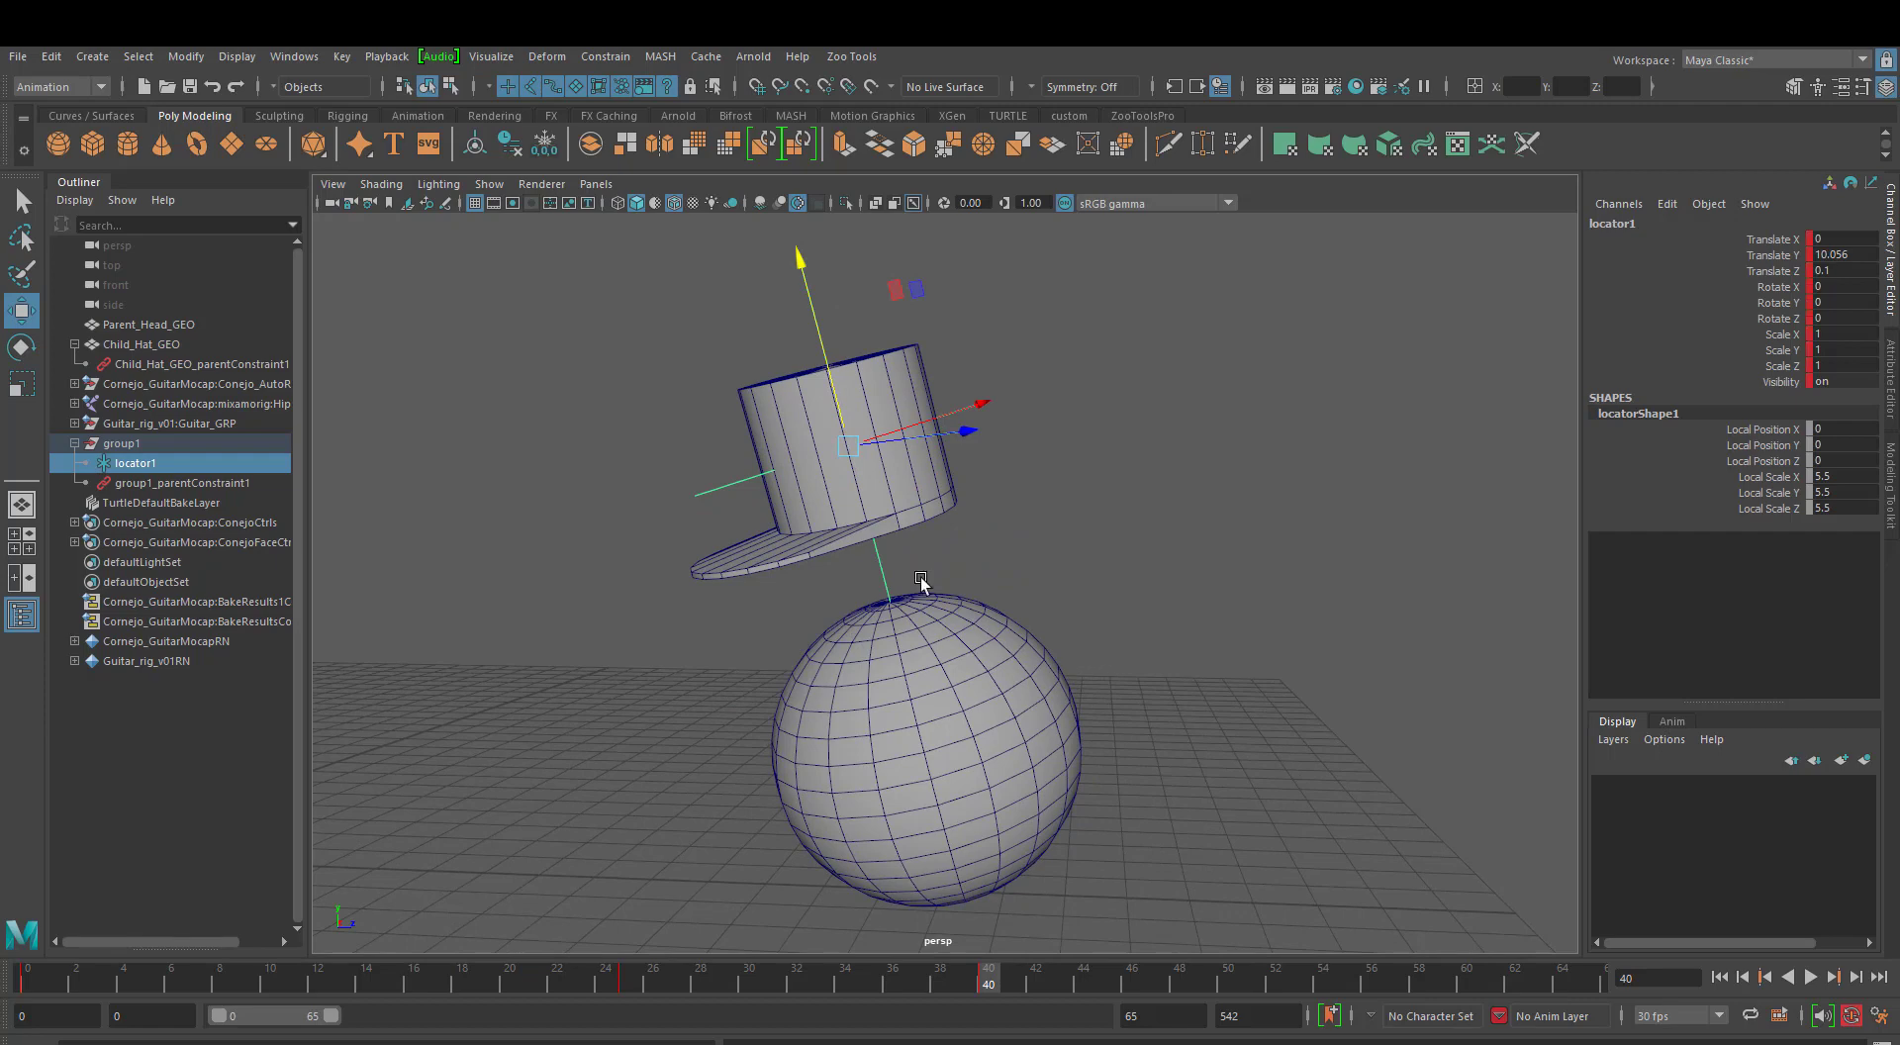
Set locator1's Translate Y and Translate Z to 0 at frame 55.
{"action": "left_click_drag", "start_coordinate": [984, 984], "coordinate": [1346, 984]}
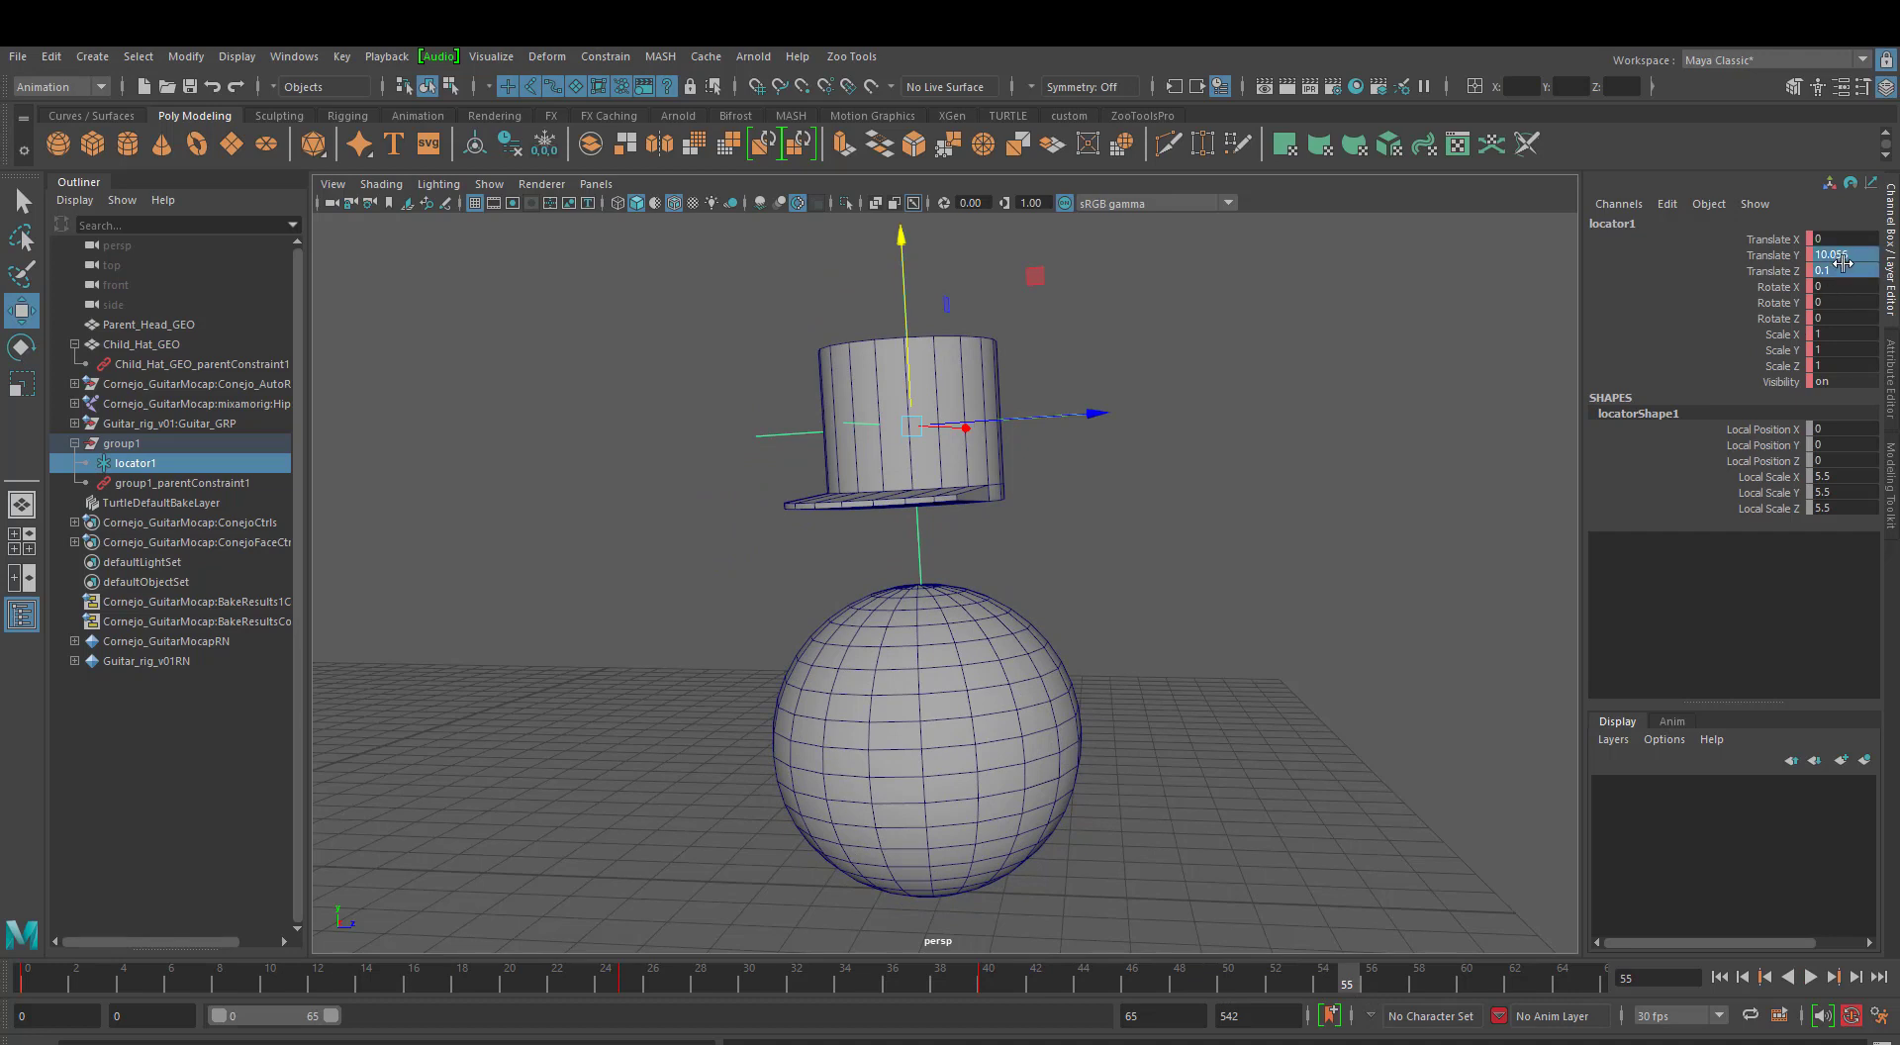
{"action": "type", "text": "0"}
{"action": "key", "text": "Return"}
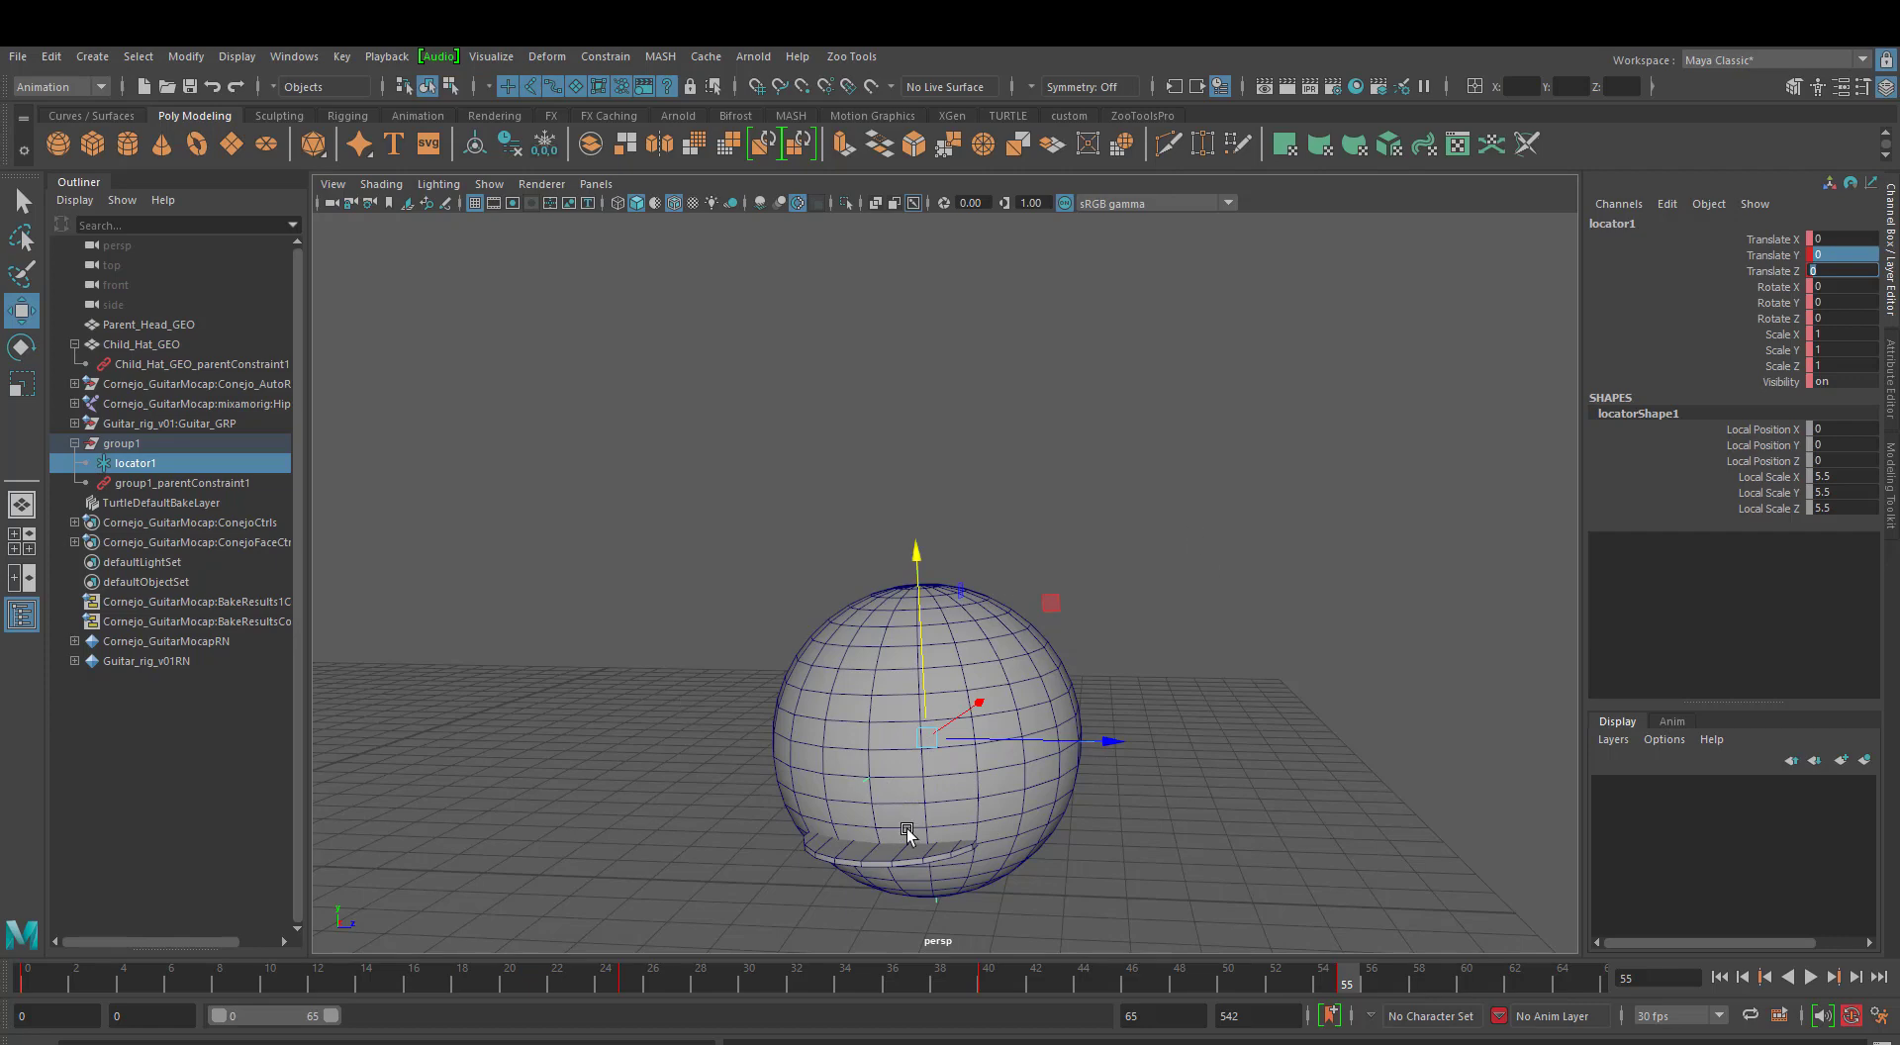
Copy locator1's key from frame 25, paste it at frame 55, and play back the animation.
{"action": "left_click", "coordinate": [633, 980]}
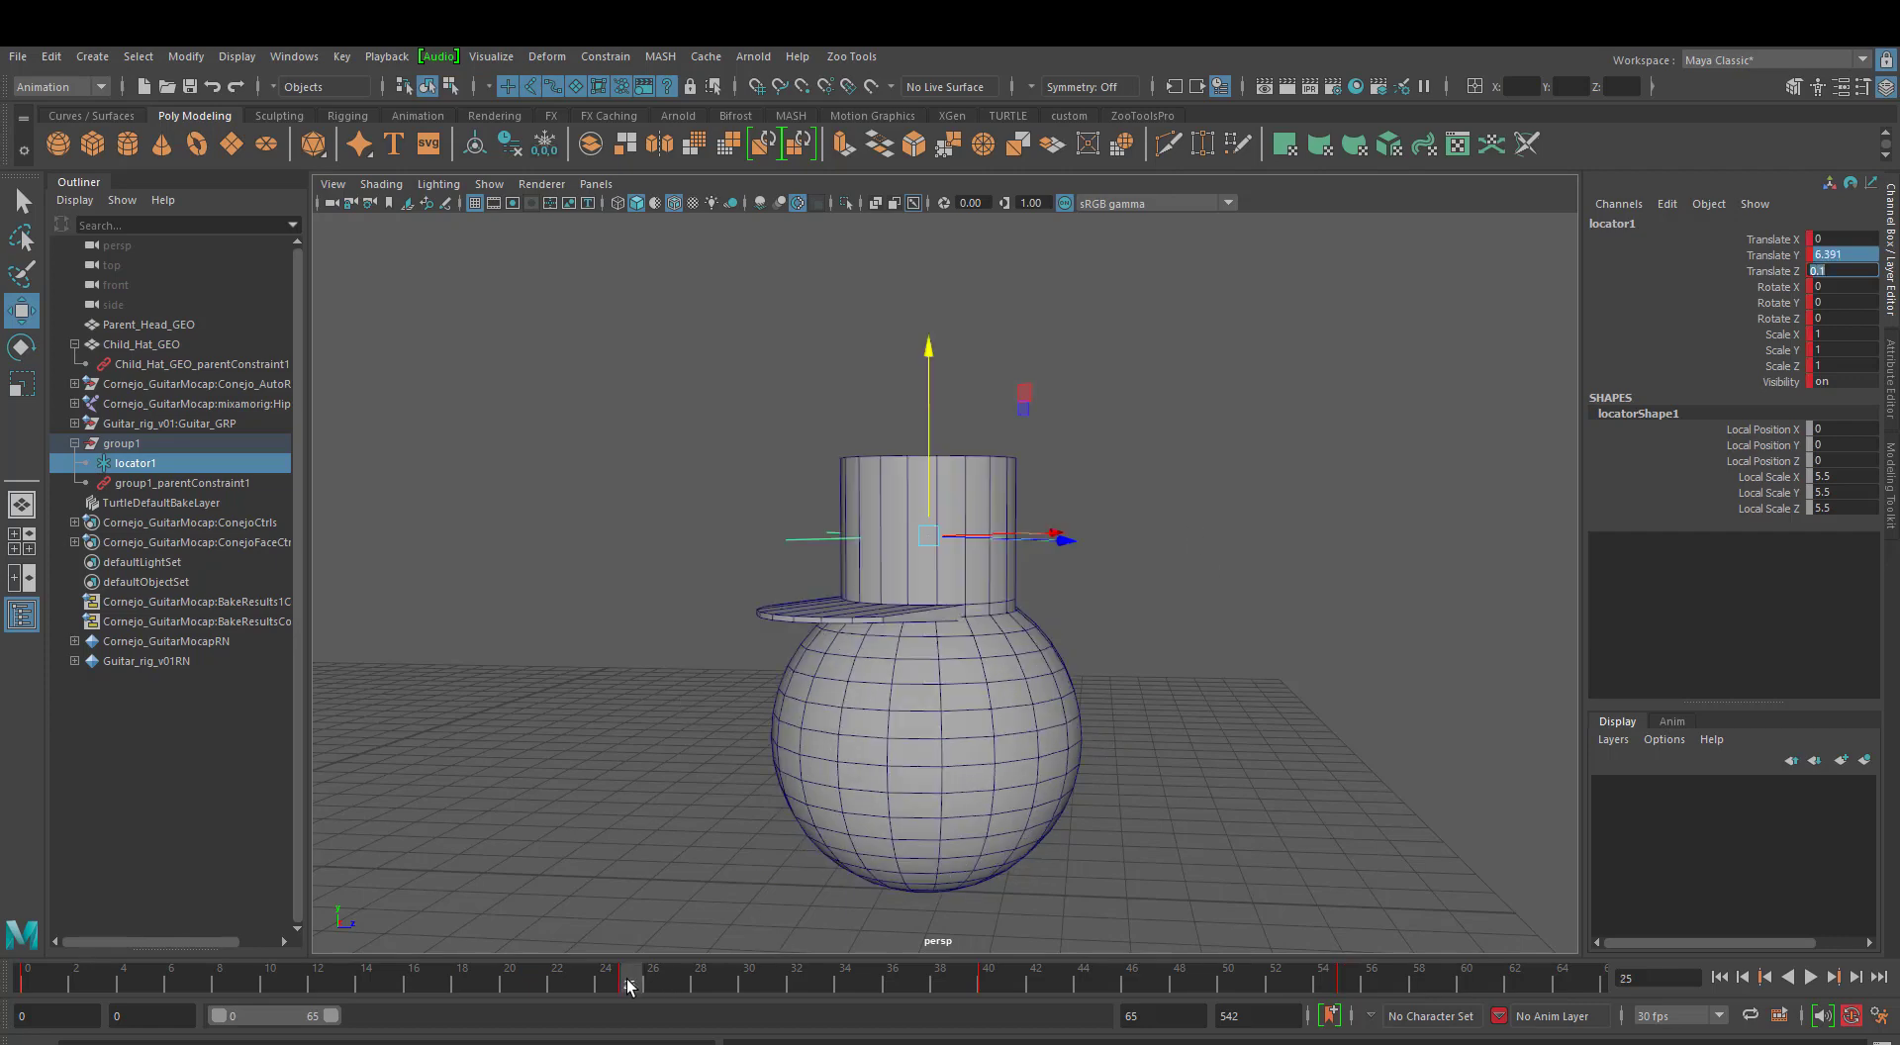
{"action": "right_click", "coordinate": [627, 980]}
{"action": "left_click", "coordinate": [675, 627]}
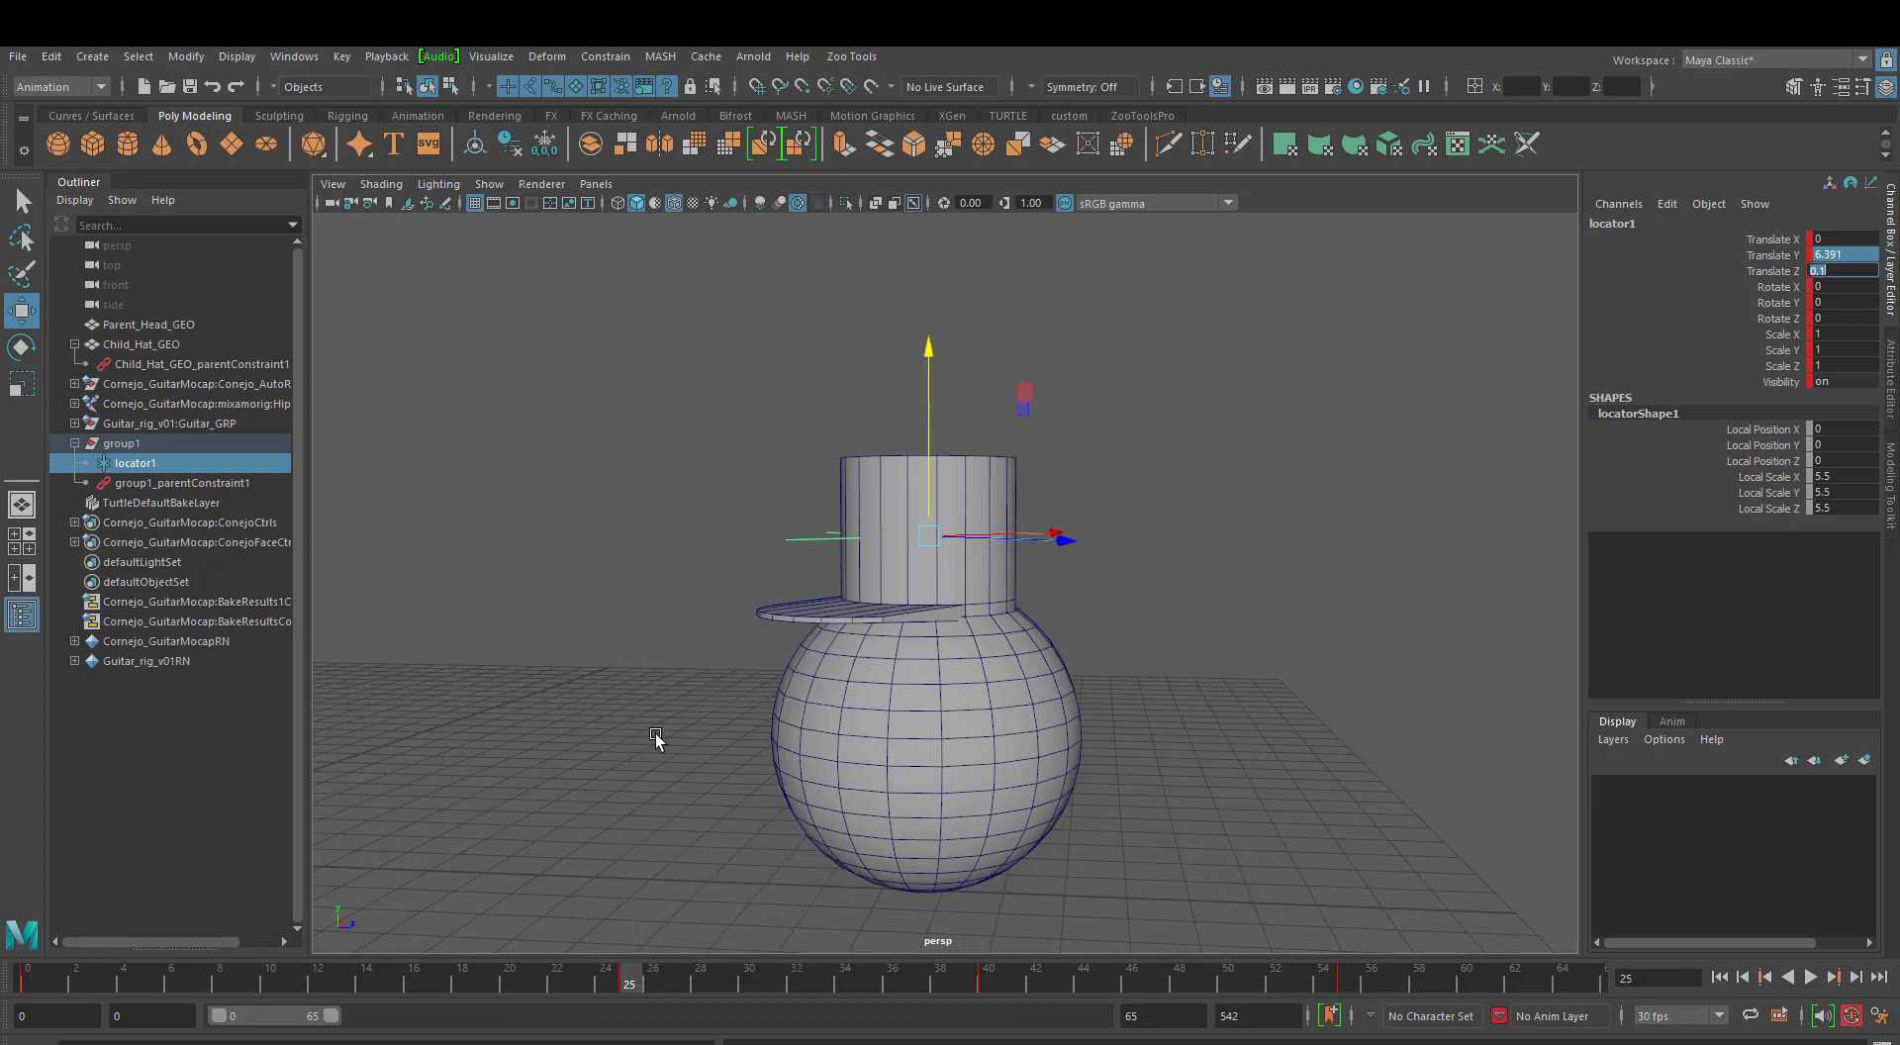
{"action": "left_click", "coordinate": [1351, 978]}
{"action": "right_click", "coordinate": [1350, 974]}
{"action": "mouse_move", "coordinate": [1514, 643]}
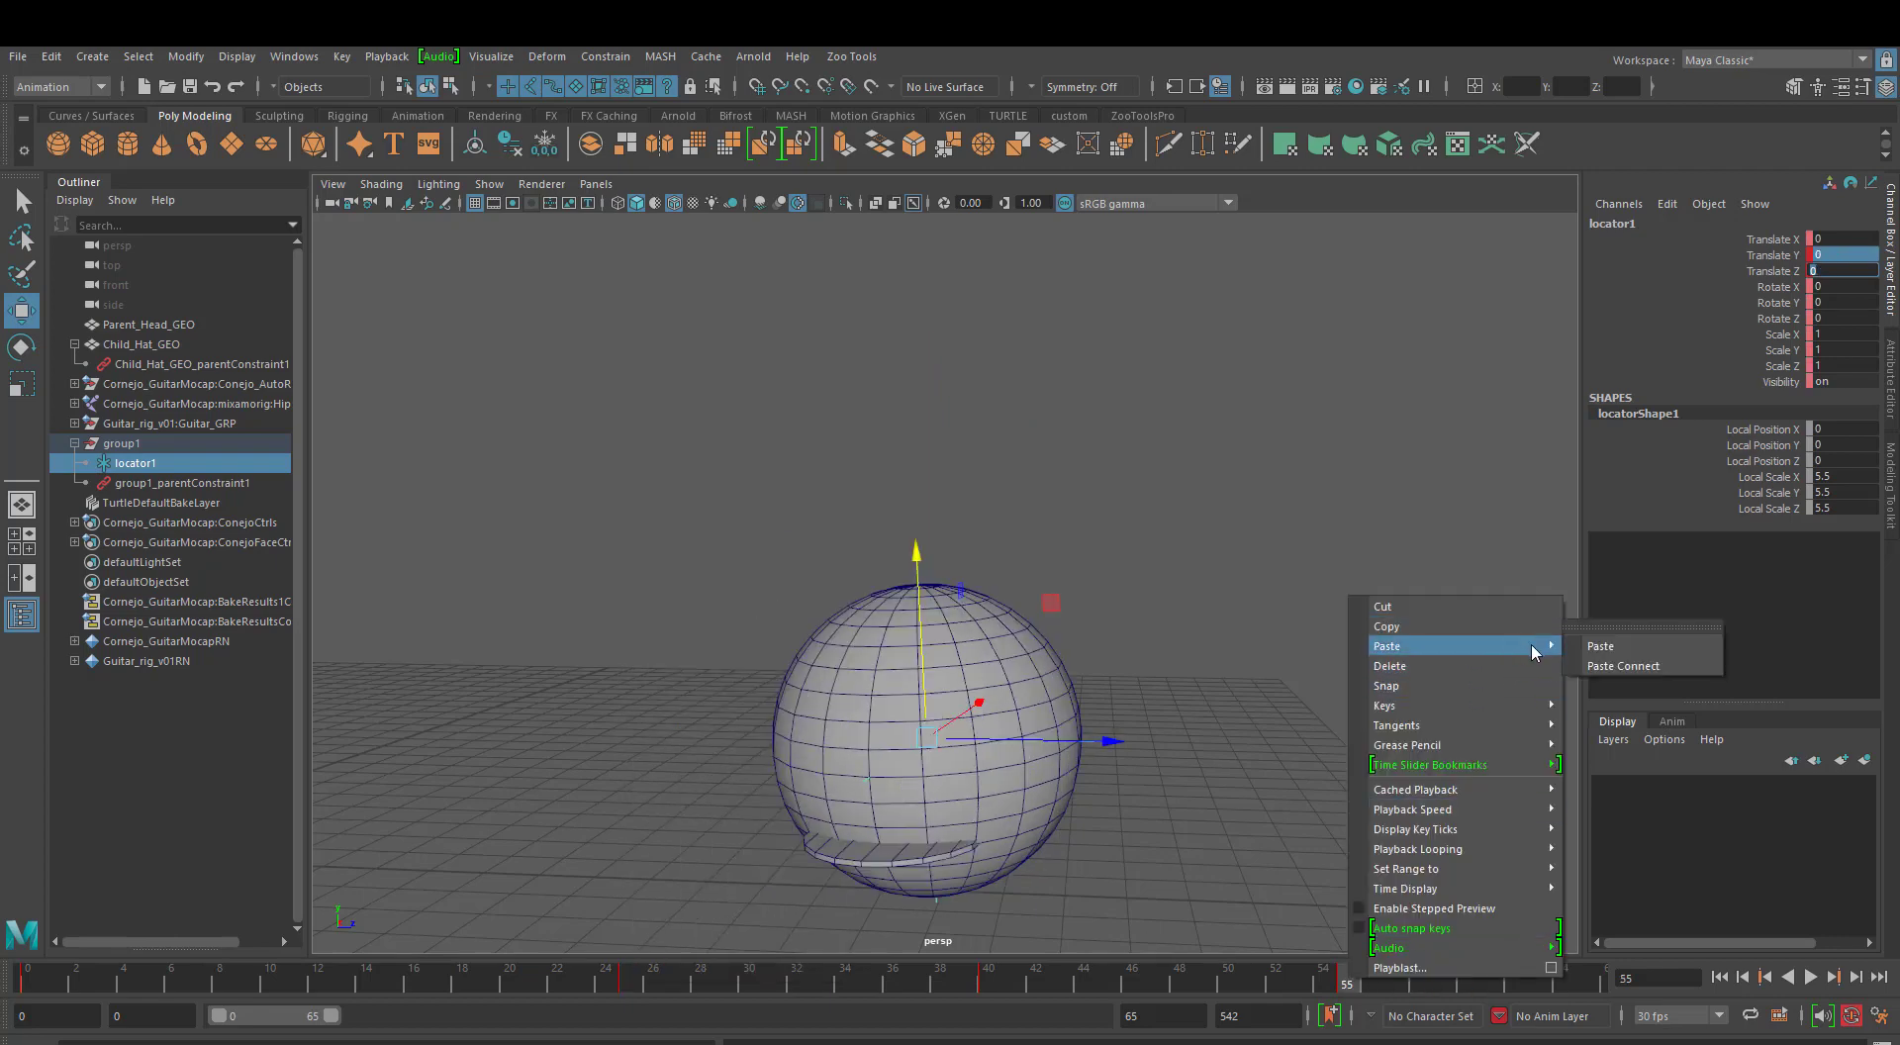
{"action": "left_click", "coordinate": [1595, 645]}
{"action": "key", "text": "Return"}
{"action": "key", "text": "alt+v"}
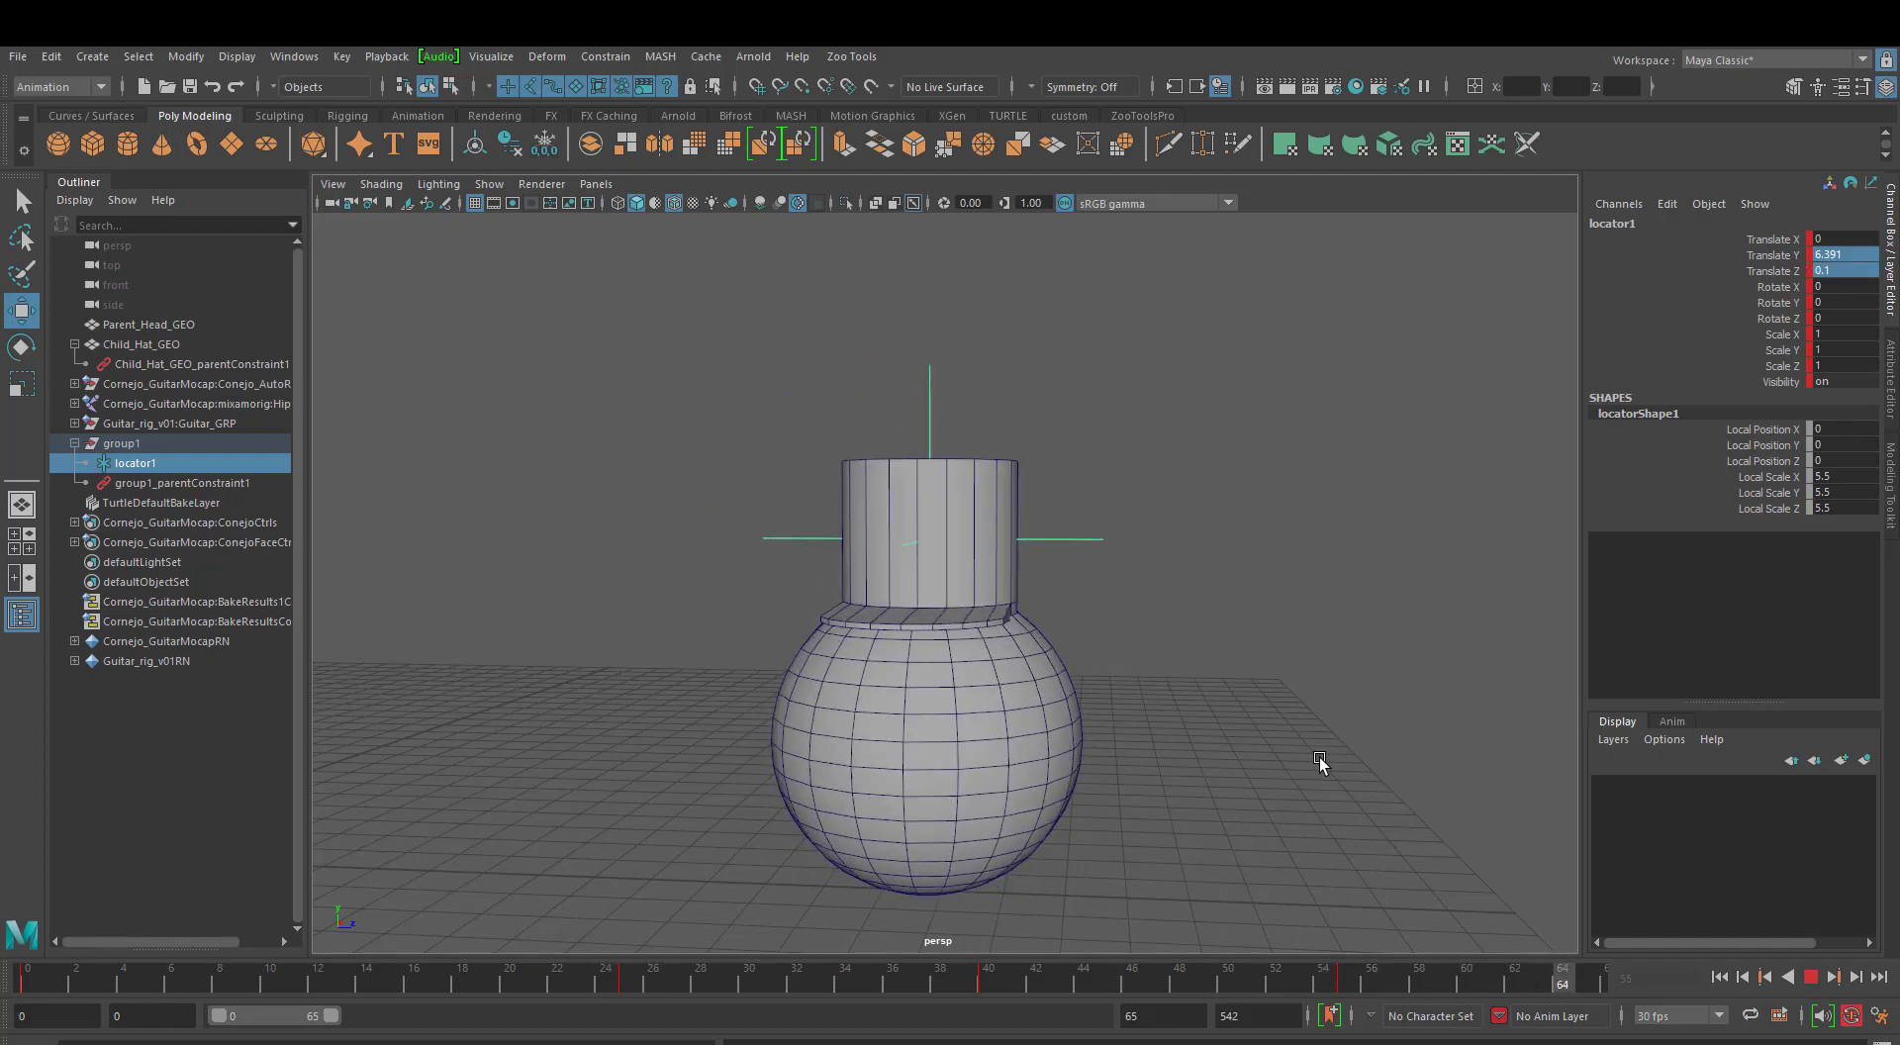
At frame 40, rotate locator1 to about Rotate Z -21.605, move it to about Translate X 2.029 and Y 10.298, and play the animation.
{"action": "left_click", "coordinate": [988, 981]}
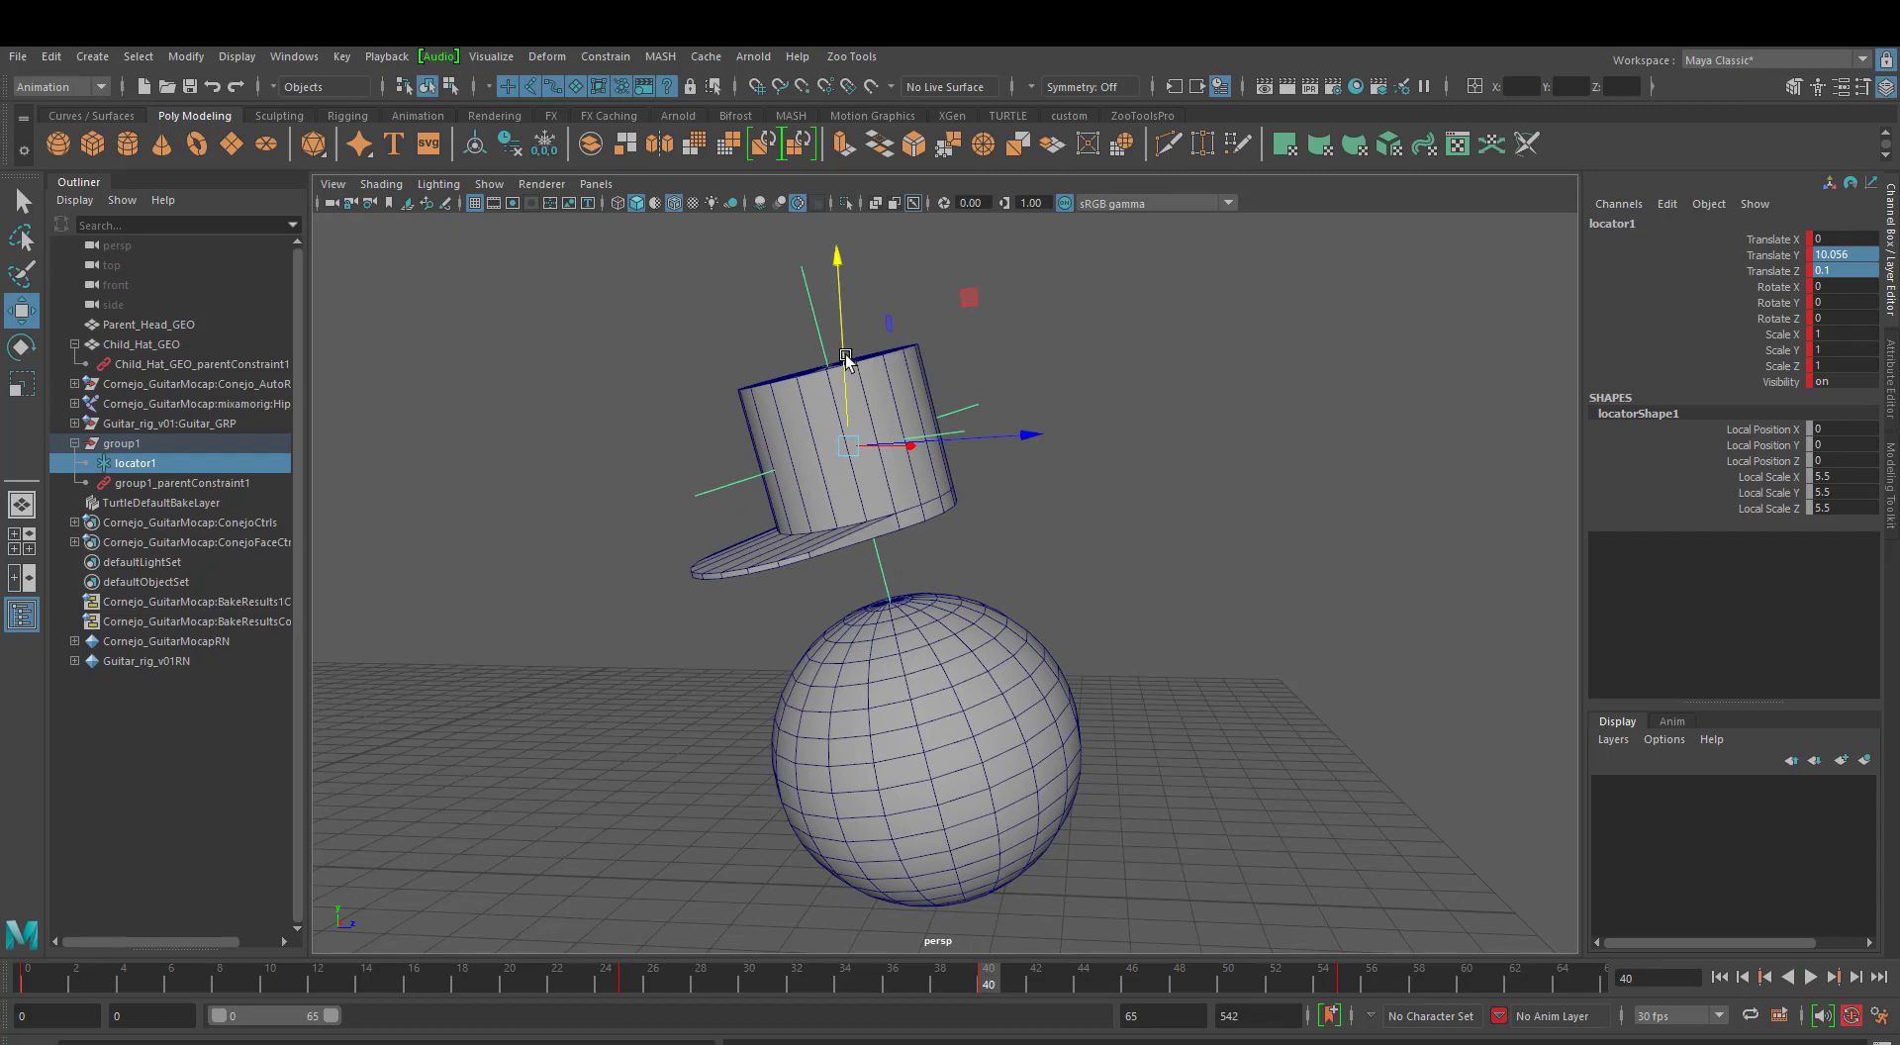
{"action": "key", "text": "e"}
{"action": "left_click_drag", "start_coordinate": [711, 352], "coordinate": [729, 332]}
{"action": "key", "text": "w"}
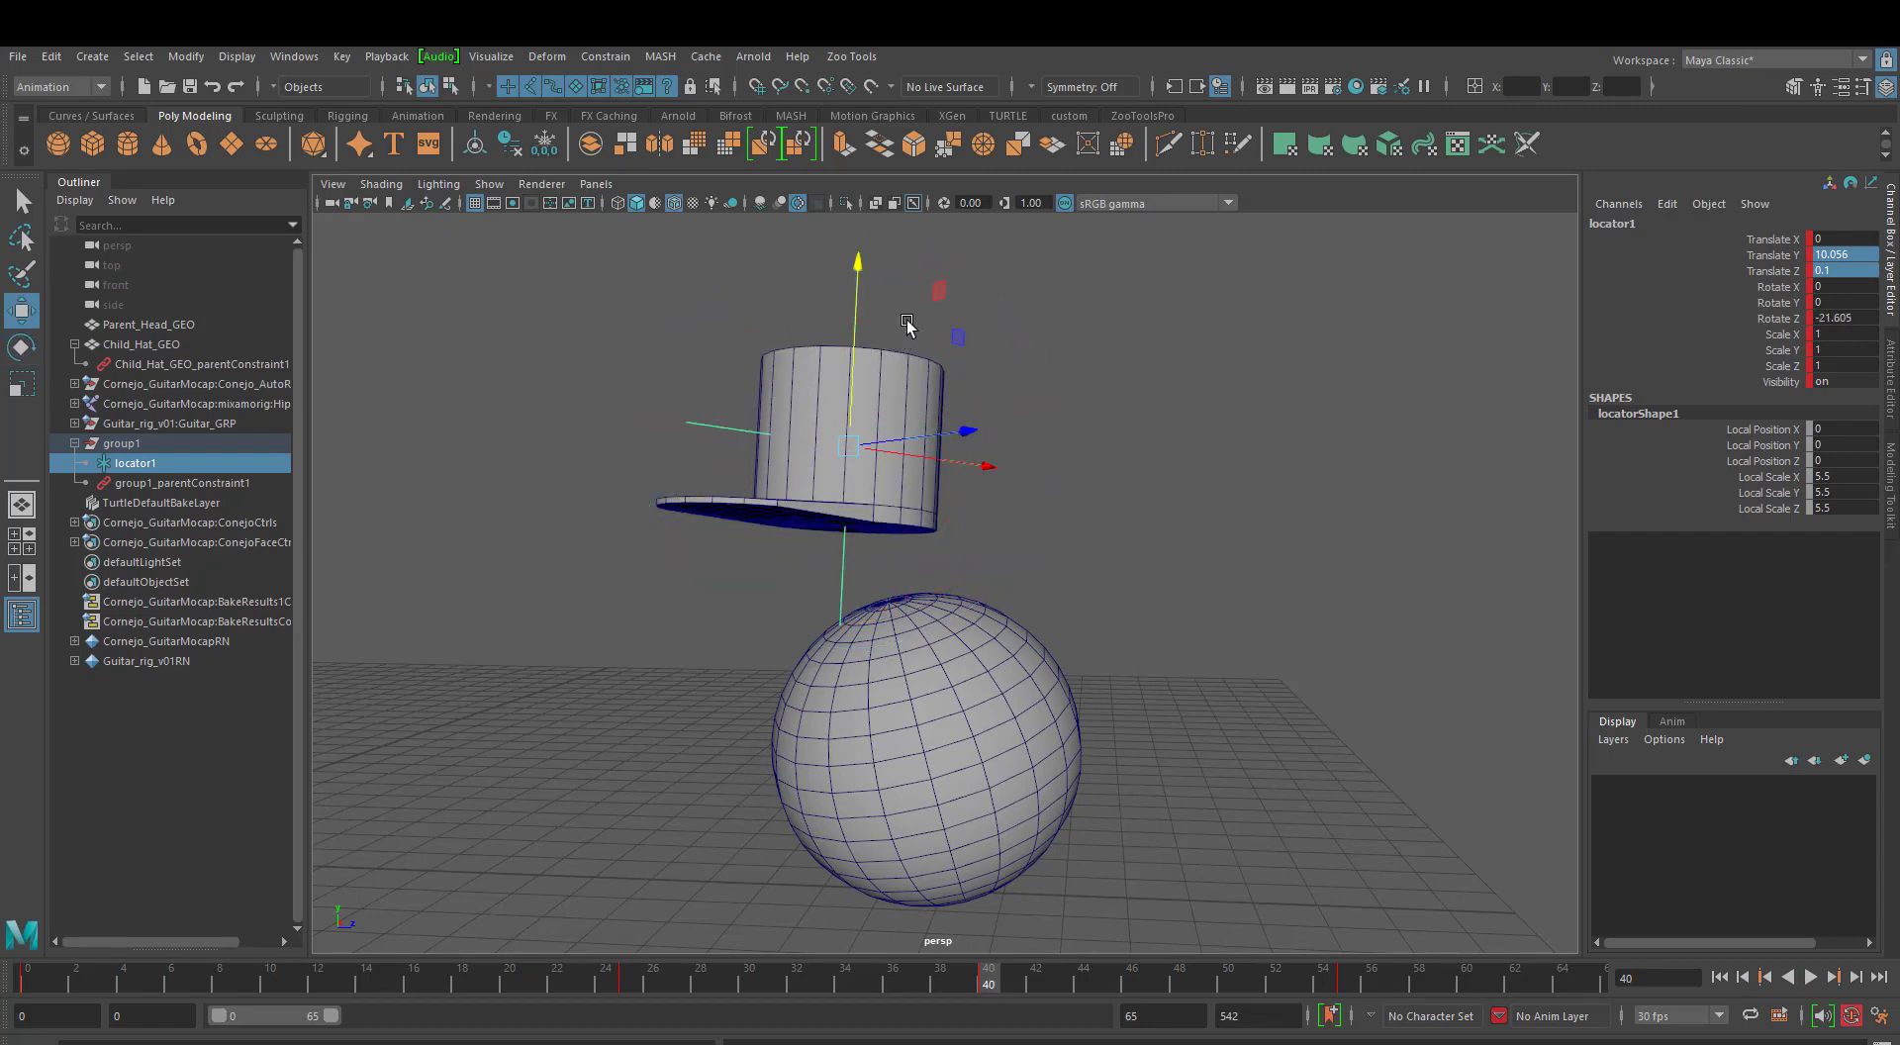
{"action": "middle_click_drag", "start_coordinate": [959, 335], "coordinate": [1007, 311]}
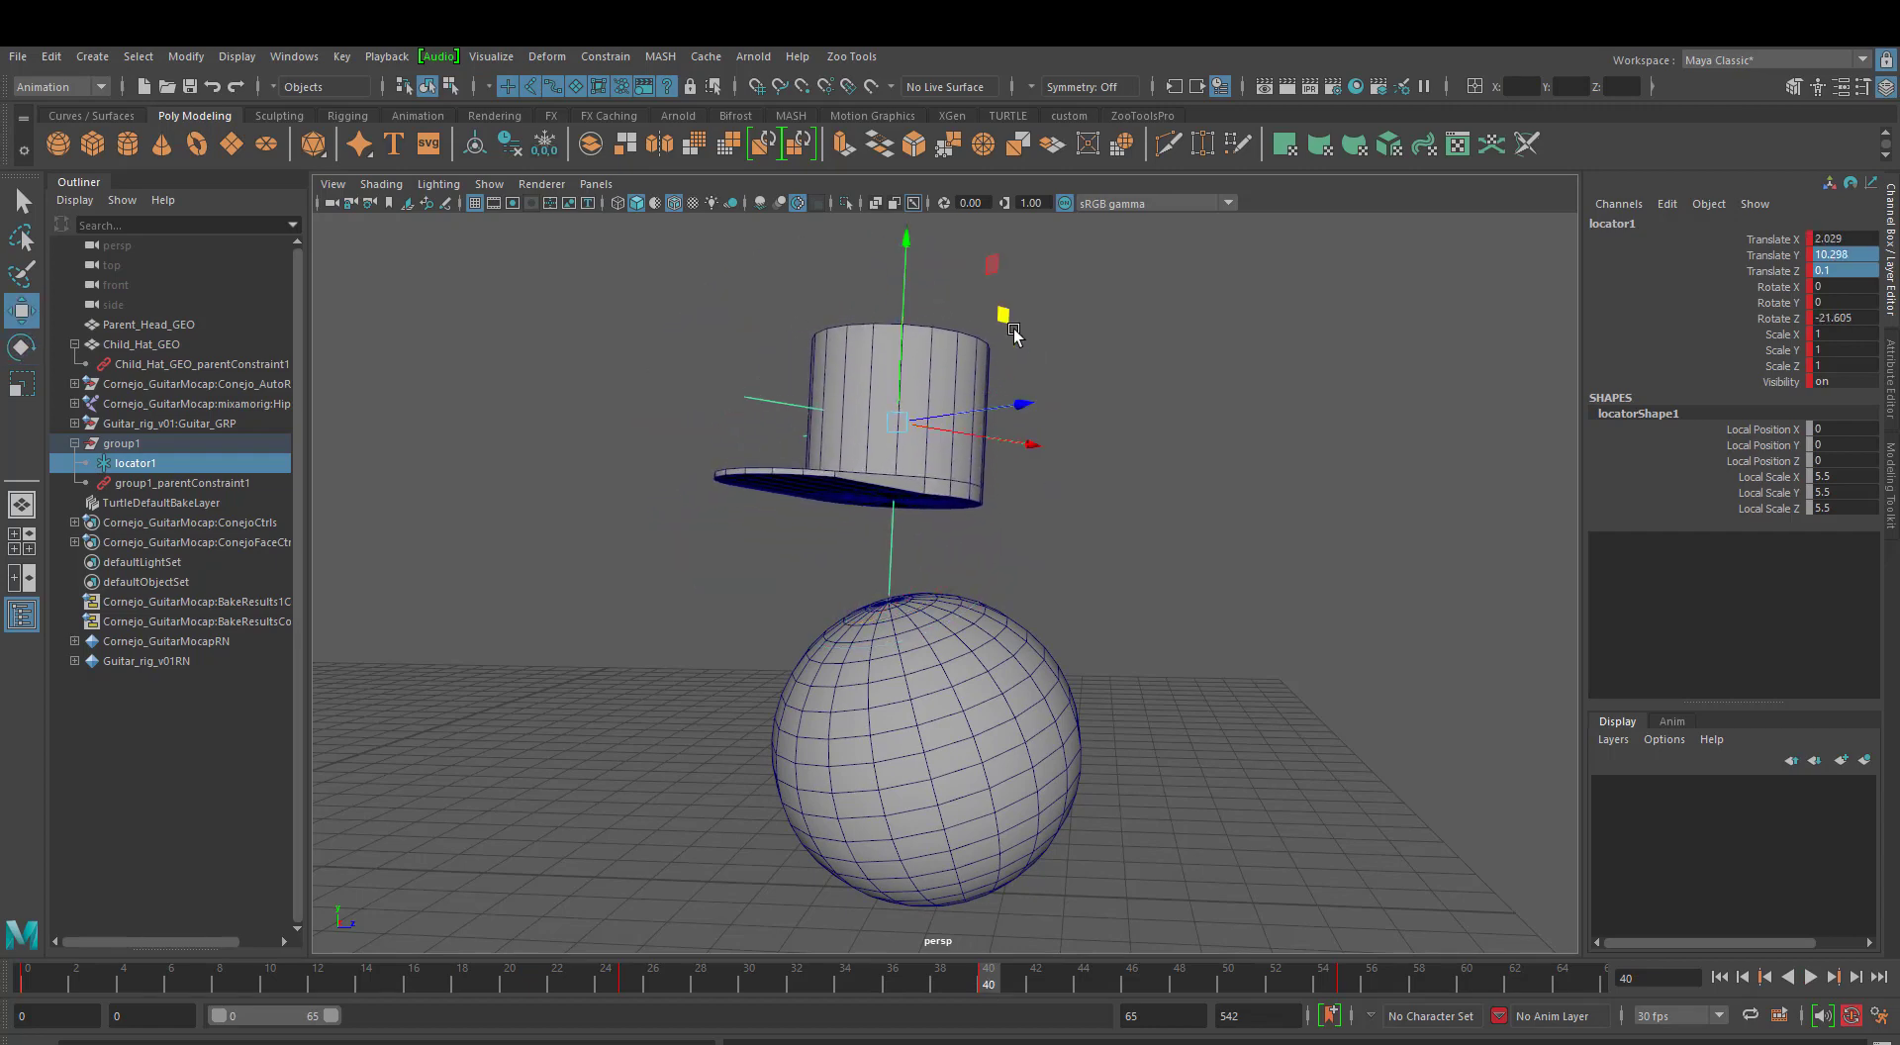
{"action": "key", "text": "alt+v"}
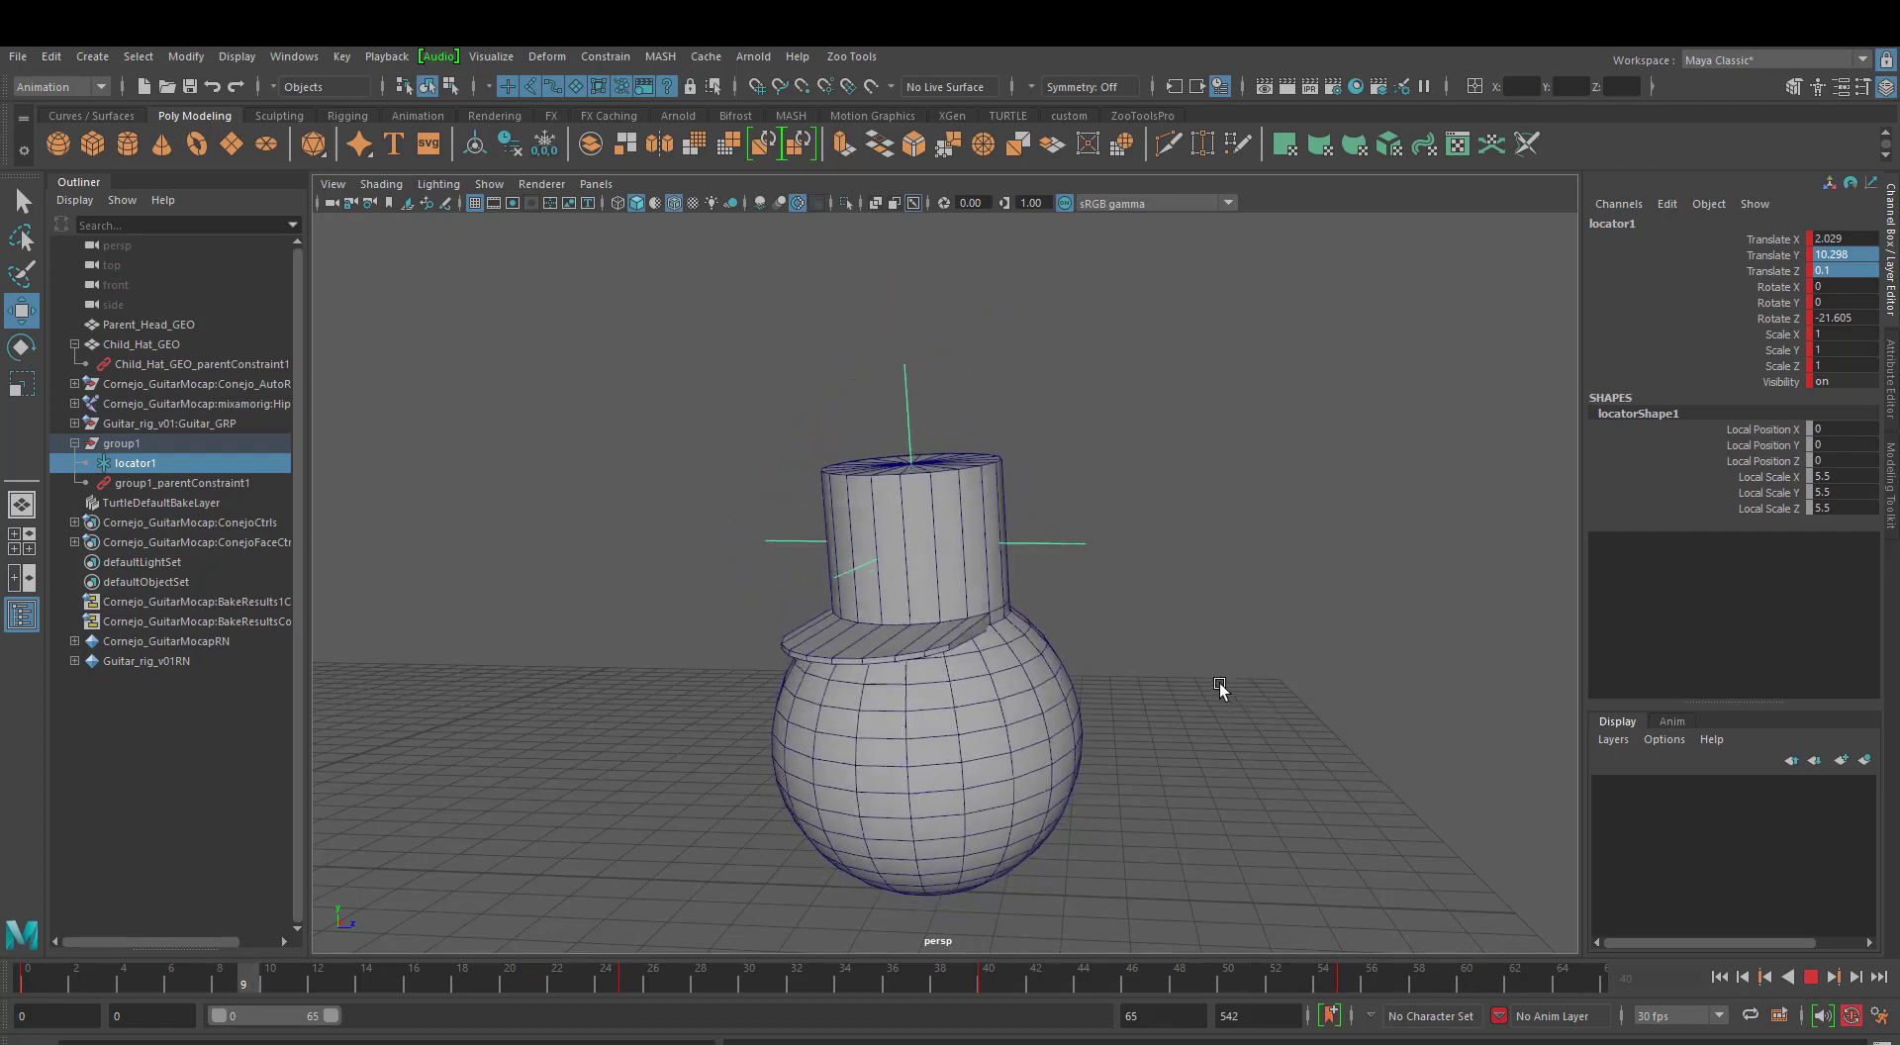